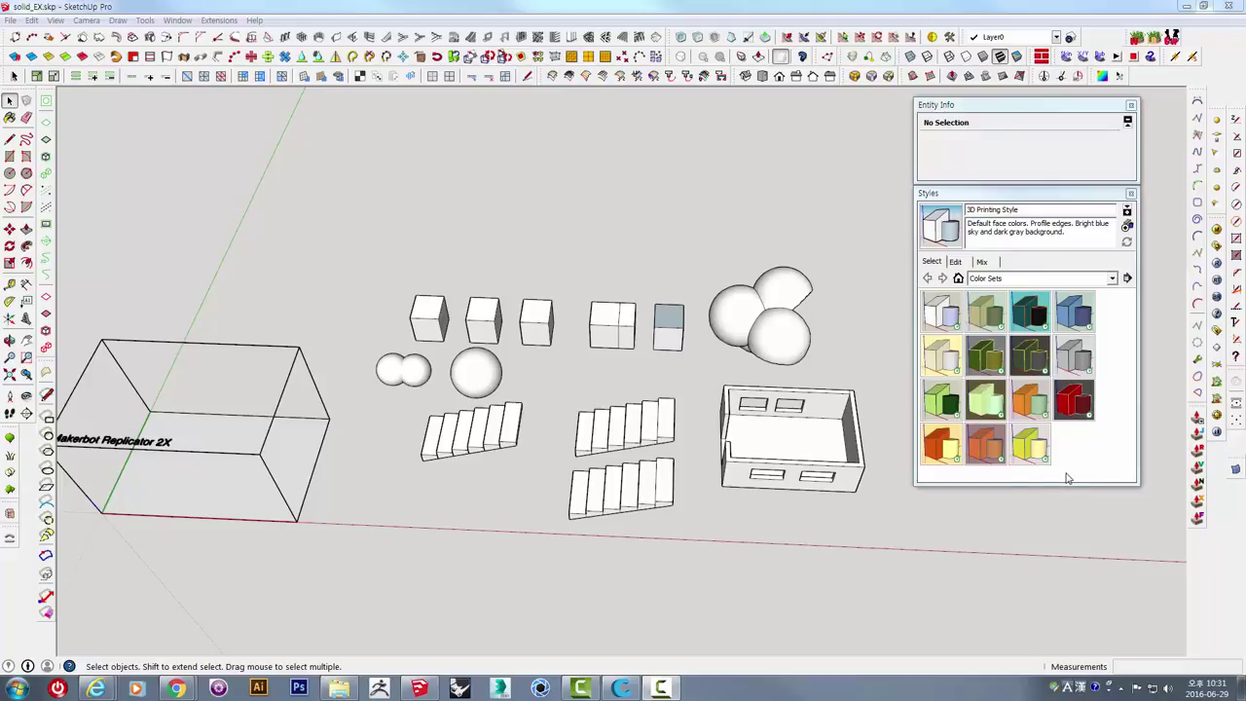
# Orbit and zoom around the example models to view them from higher up.
pyautogui.moveTo(671, 420); pyautogui.dragTo(666, 358, button='middle')
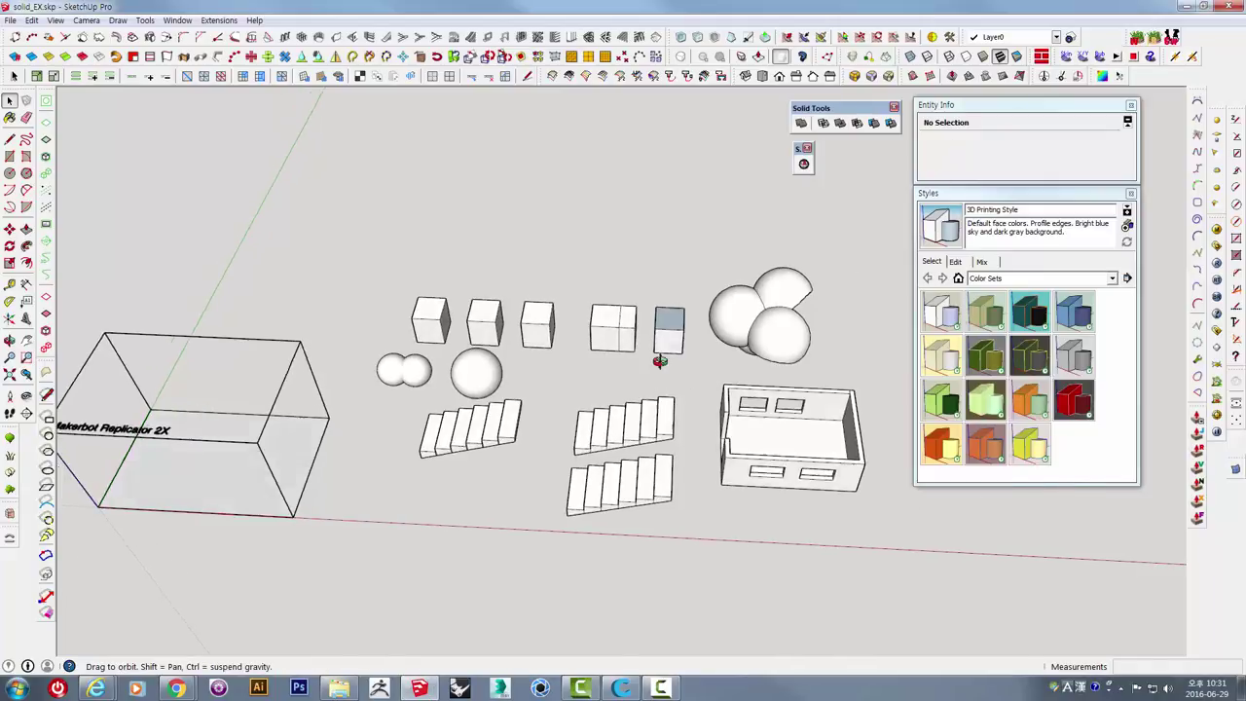
pyautogui.scroll(3, 660, 416)
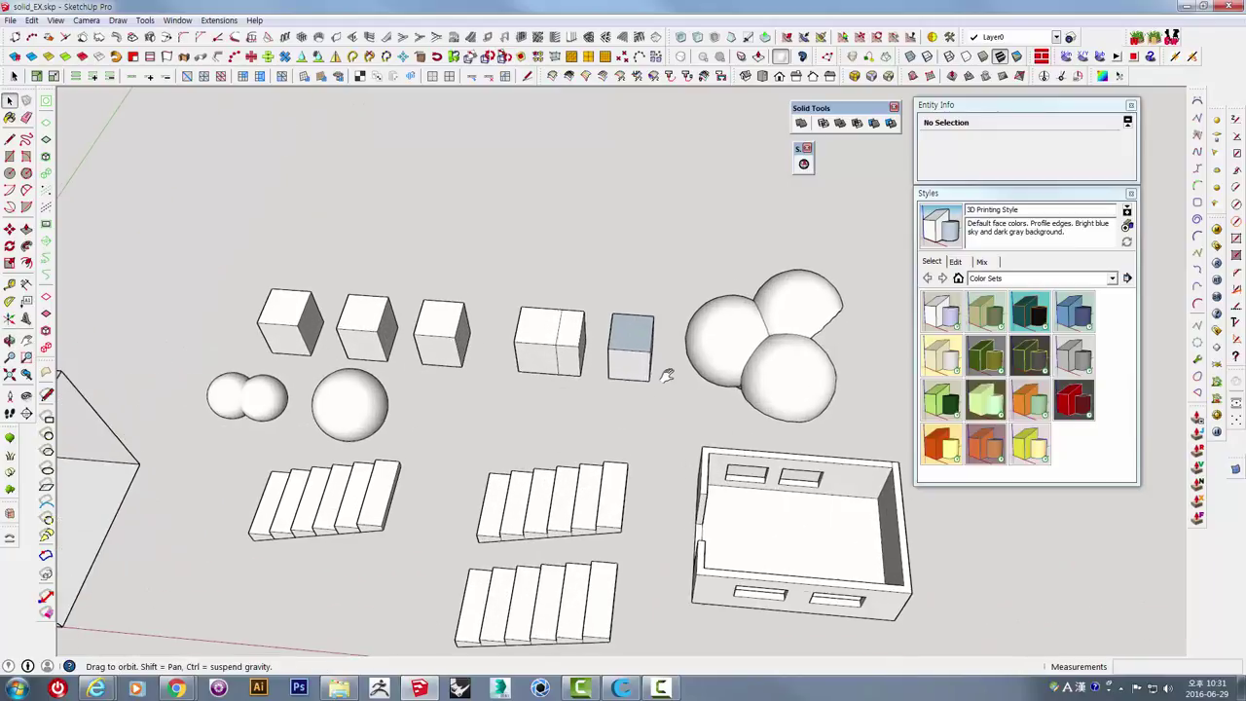
pyautogui.moveTo(660, 415)
pyautogui.mouseDown(button='middle')
pyautogui.moveTo(657, 389)
pyautogui.moveTo(693, 308)
pyautogui.moveTo(695, 376)
pyautogui.moveTo(684, 290)
pyautogui.moveTo(664, 329)
pyautogui.moveTo(600, 346)
pyautogui.mouseUp(button='middle')
pyautogui.scroll(-3, 693, 307)
pyautogui.scroll(2, 693, 308)
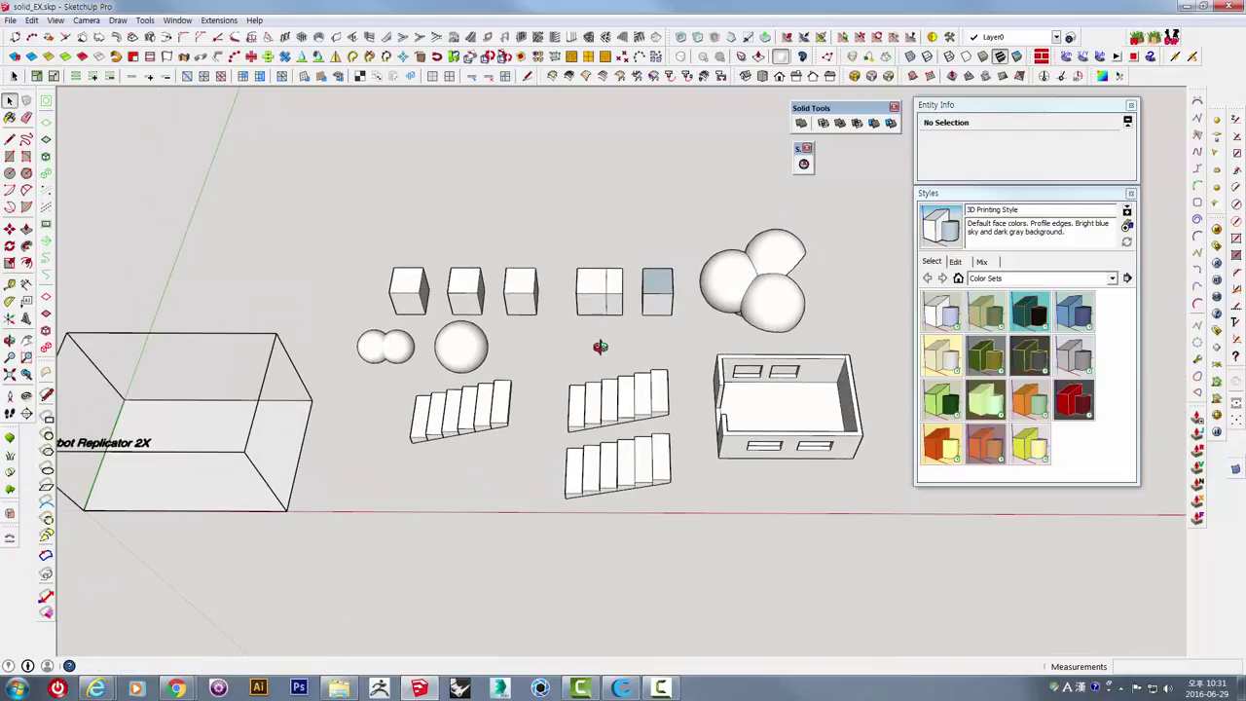
pyautogui.moveTo(672, 320)
pyautogui.mouseDown(button='middle')
pyautogui.moveTo(605, 322)
pyautogui.moveTo(606, 286)
pyautogui.moveTo(634, 270)
pyautogui.mouseUp(button='middle')
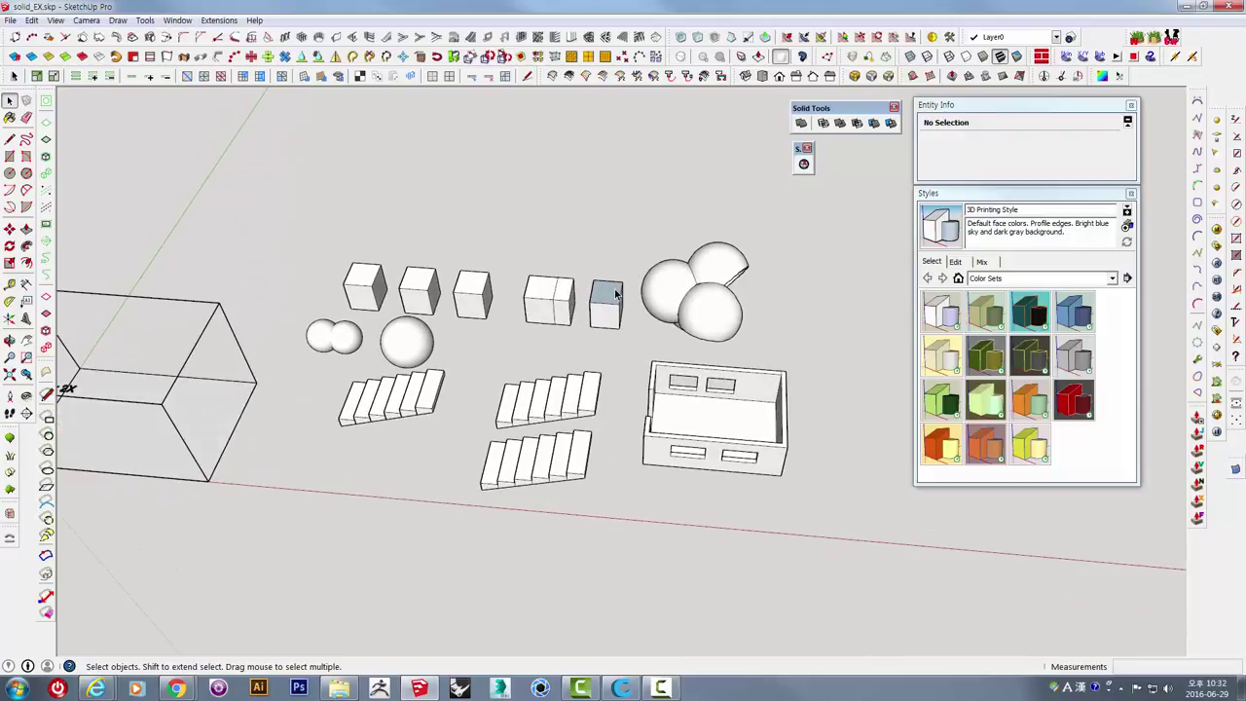
pyautogui.moveTo(573, 369)
pyautogui.mouseDown(button='middle')
pyautogui.moveTo(592, 321)
pyautogui.moveTo(696, 331)
pyautogui.moveTo(623, 364)
pyautogui.moveTo(653, 351)
pyautogui.moveTo(617, 336)
pyautogui.mouseUp(button='middle')
pyautogui.scroll(3, 617, 364)
pyautogui.scroll(1, 618, 332)
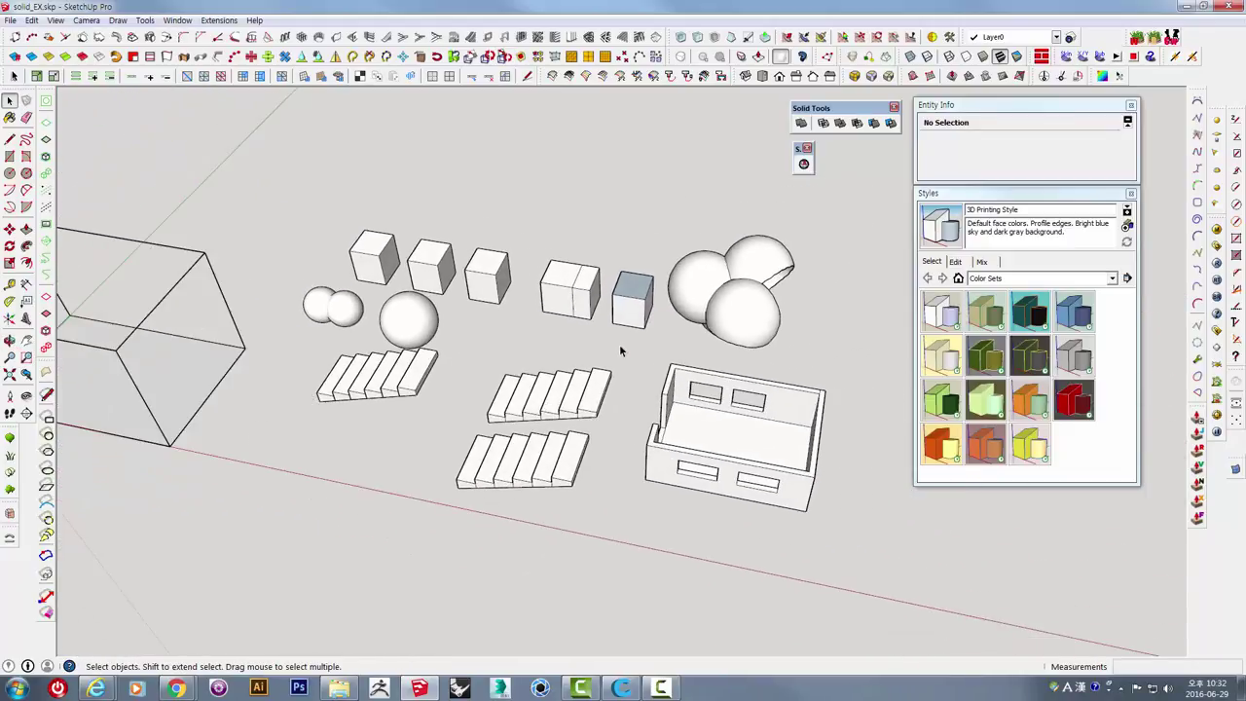
pyautogui.moveTo(308, 388)
pyautogui.mouseDown(button='middle')
pyautogui.moveTo(729, 242)
pyautogui.moveTo(542, 230)
pyautogui.moveTo(448, 244)
pyautogui.moveTo(381, 329)
pyautogui.mouseUp(button='middle')
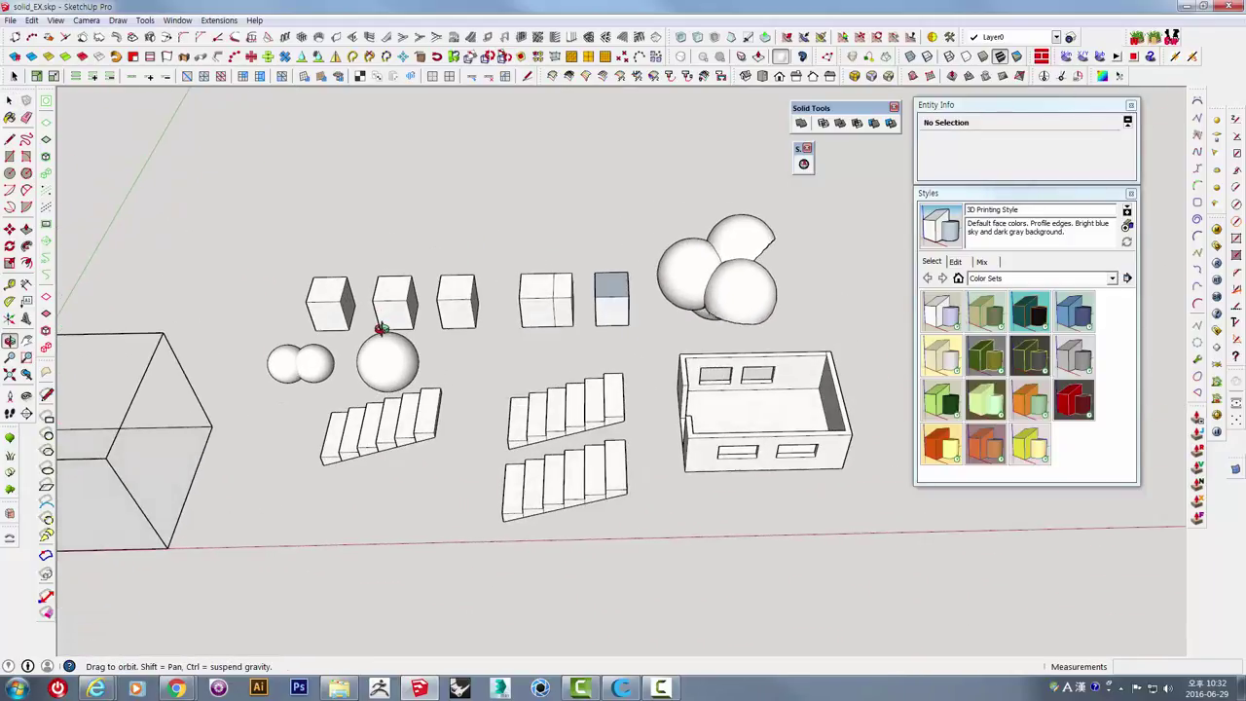
pyautogui.moveTo(503, 311)
pyautogui.mouseDown(button='middle')
pyautogui.moveTo(772, 348)
pyautogui.moveTo(751, 325)
pyautogui.moveTo(600, 303)
pyautogui.moveTo(687, 245)
pyautogui.moveTo(688, 350)
pyautogui.mouseUp(button='middle')
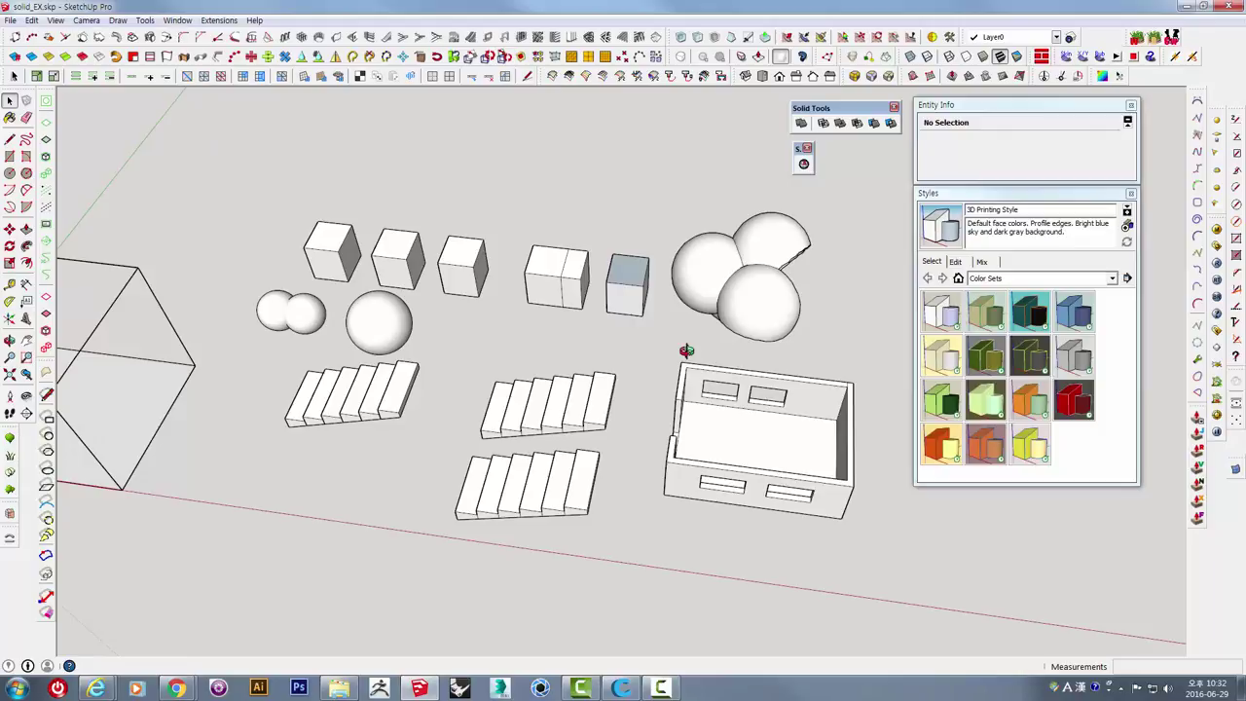
pyautogui.moveTo(681, 344)
pyautogui.mouseDown(button='middle')
pyautogui.moveTo(760, 282)
pyautogui.moveTo(823, 205)
pyautogui.moveTo(797, 246)
pyautogui.moveTo(662, 243)
pyautogui.moveTo(498, 228)
pyautogui.moveTo(333, 166)
pyautogui.moveTo(340, 188)
pyautogui.moveTo(661, 378)
pyautogui.moveTo(654, 220)
pyautogui.moveTo(461, 212)
pyautogui.moveTo(539, 184)
pyautogui.mouseUp(button='middle')
pyautogui.scroll(2, 871, 239)
pyautogui.scroll(2, 870, 238)
pyautogui.scroll(2, 869, 235)
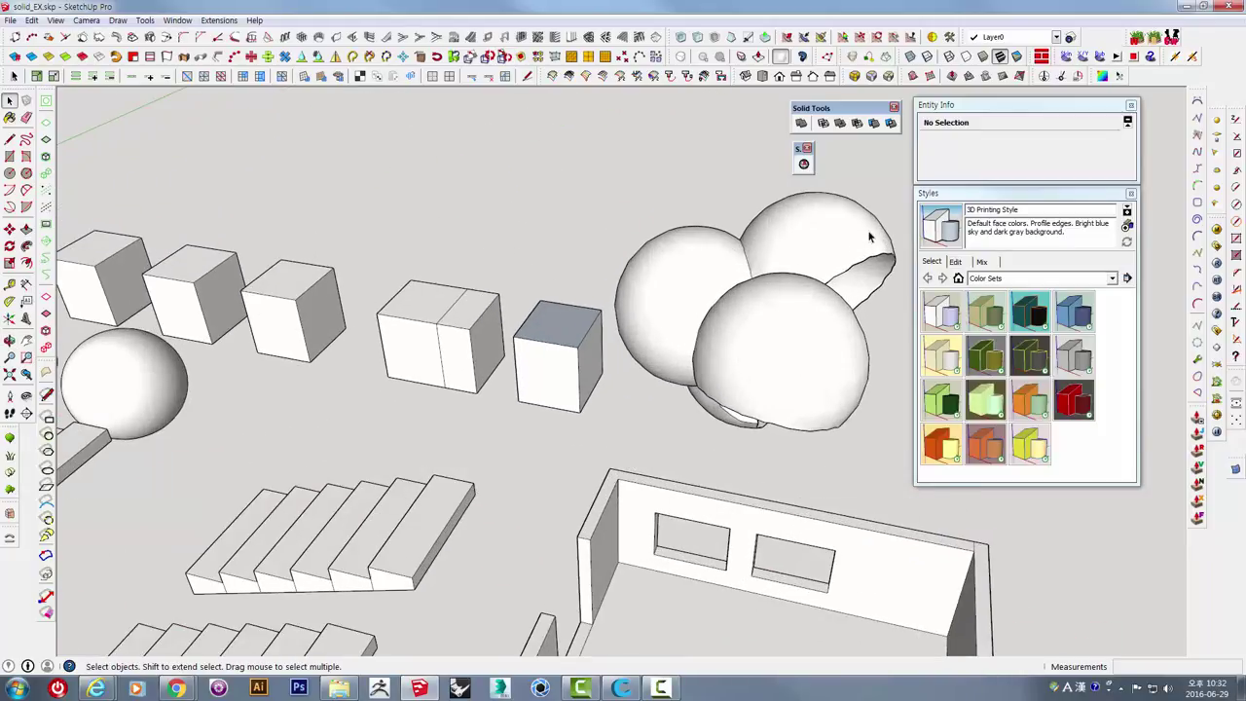
# Open the overlapping-spheres group, select its geometry to inspect it, then leave the group.
pyautogui.click(870, 237)
pyautogui.scroll(1, 870, 237)
pyautogui.scroll(1, 729, 244)
pyautogui.scroll(2, 675, 231)
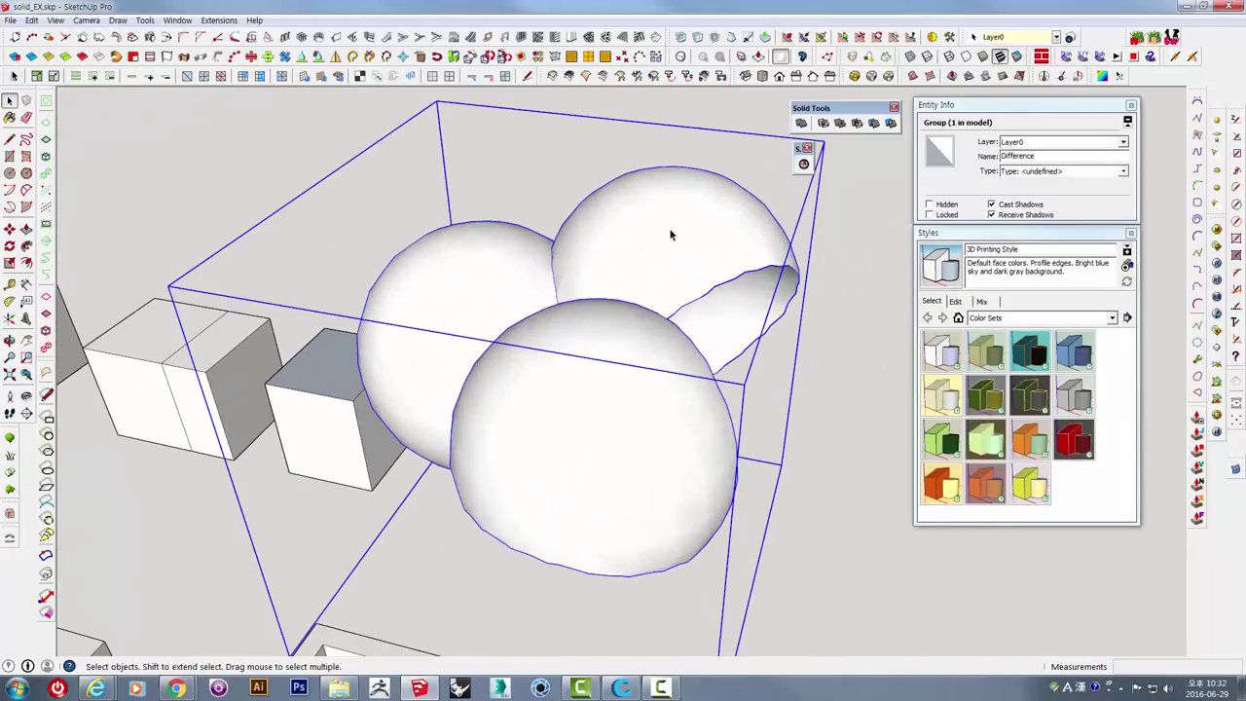
pyautogui.doubleClick(669, 234)
pyautogui.tripleClick(670, 234)
pyautogui.moveTo(670, 234)
pyautogui.mouseDown(button='middle')
pyautogui.moveTo(649, 278)
pyautogui.moveTo(627, 144)
pyautogui.mouseUp(button='middle')
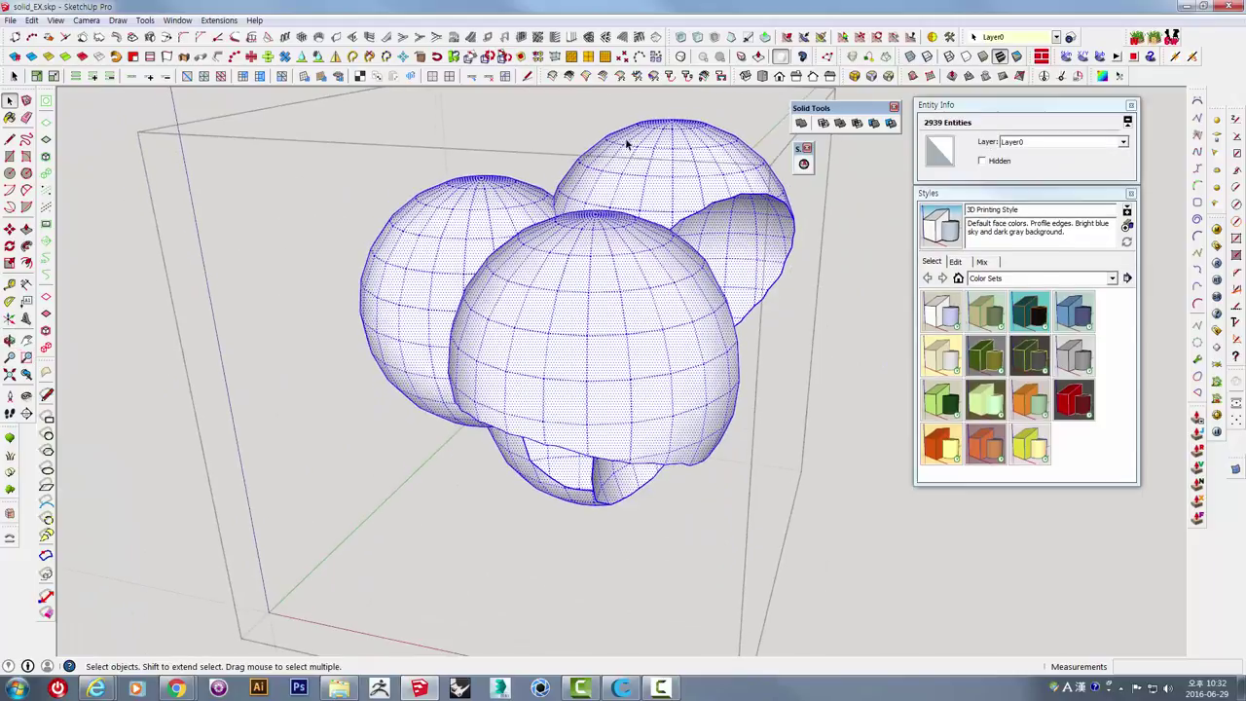
pyautogui.scroll(-3, 561, 275)
pyautogui.scroll(3, 614, 285)
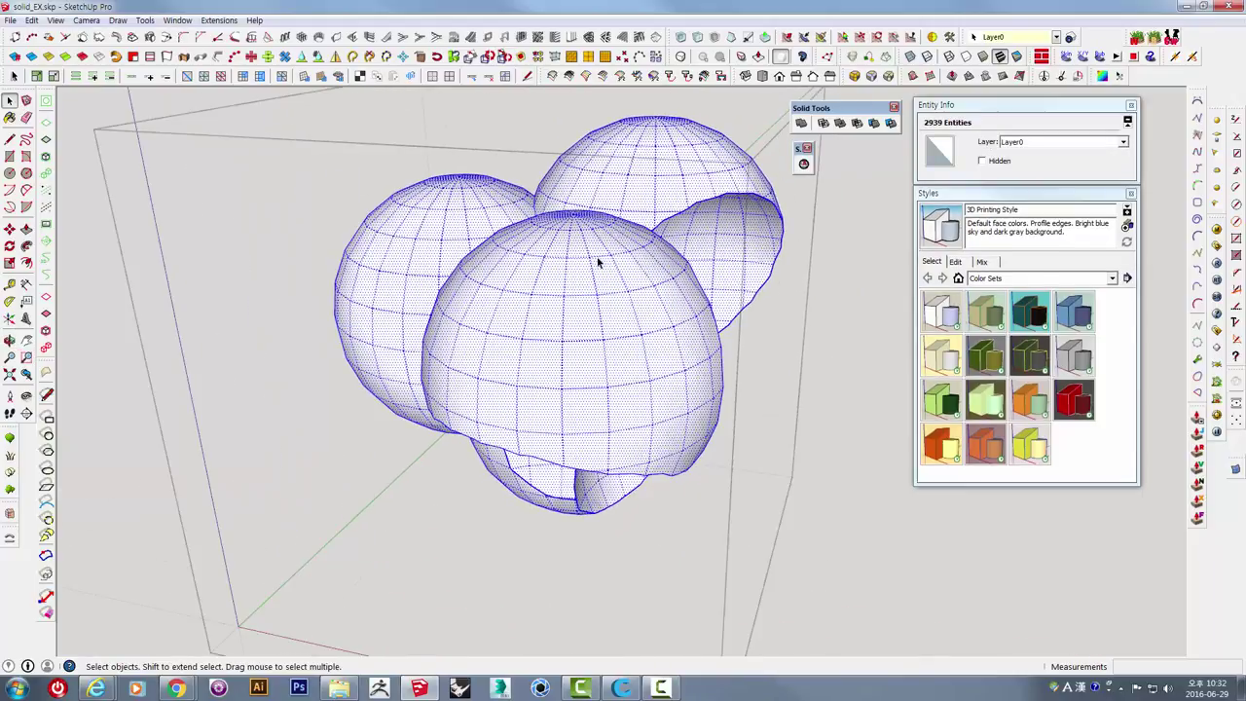
pyautogui.scroll(-3, 774, 367)
pyautogui.scroll(-2, 675, 286)
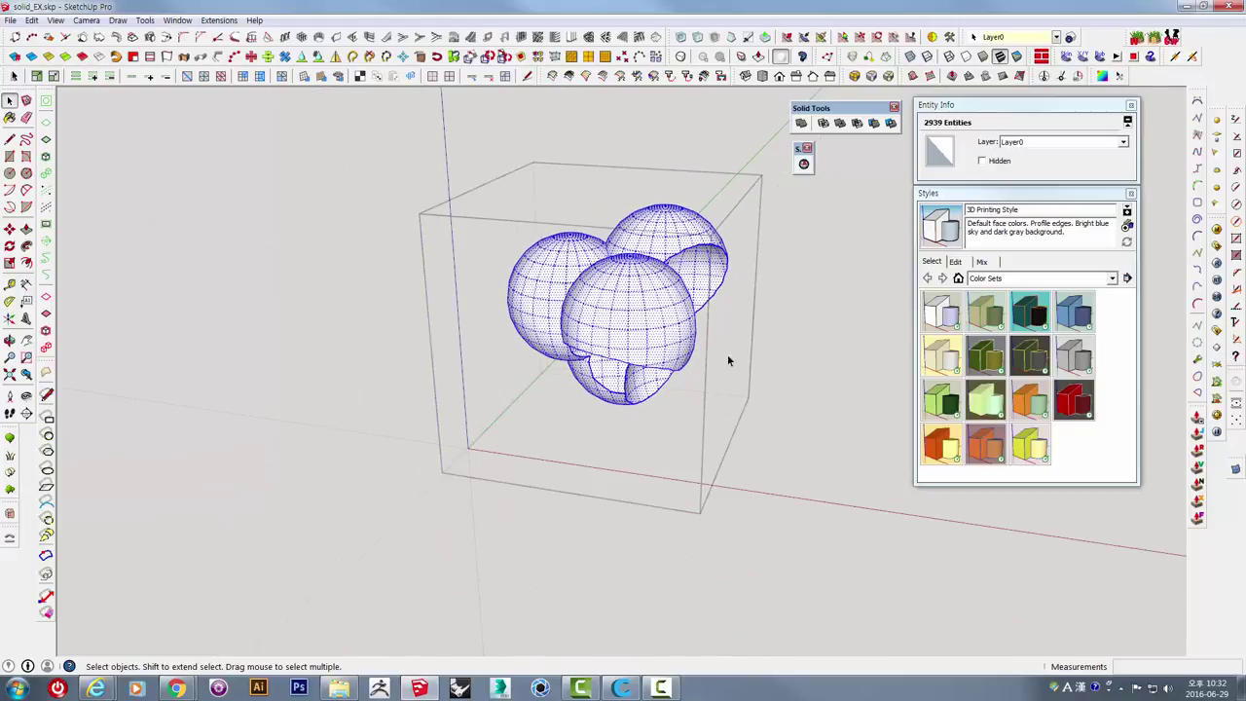
pyautogui.click(781, 371)
# Orbit and zoom around the box, steps and other sample solids from several angles.
pyautogui.press('o')
pyautogui.press('space')
pyautogui.moveTo(620, 357)
pyautogui.mouseDown(button='middle')
pyautogui.moveTo(467, 421)
pyautogui.moveTo(585, 387)
pyautogui.mouseUp(button='middle')
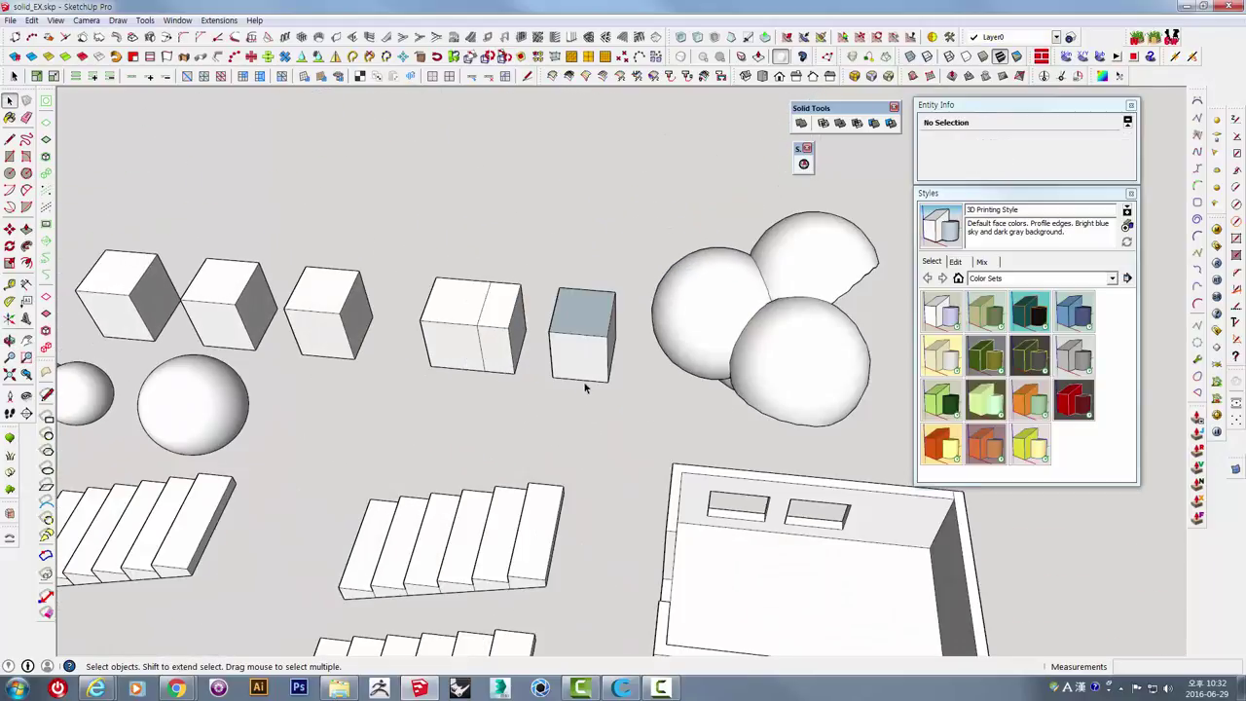
pyautogui.scroll(1, 702, 289)
pyautogui.scroll(2, 682, 278)
pyautogui.scroll(1, 673, 262)
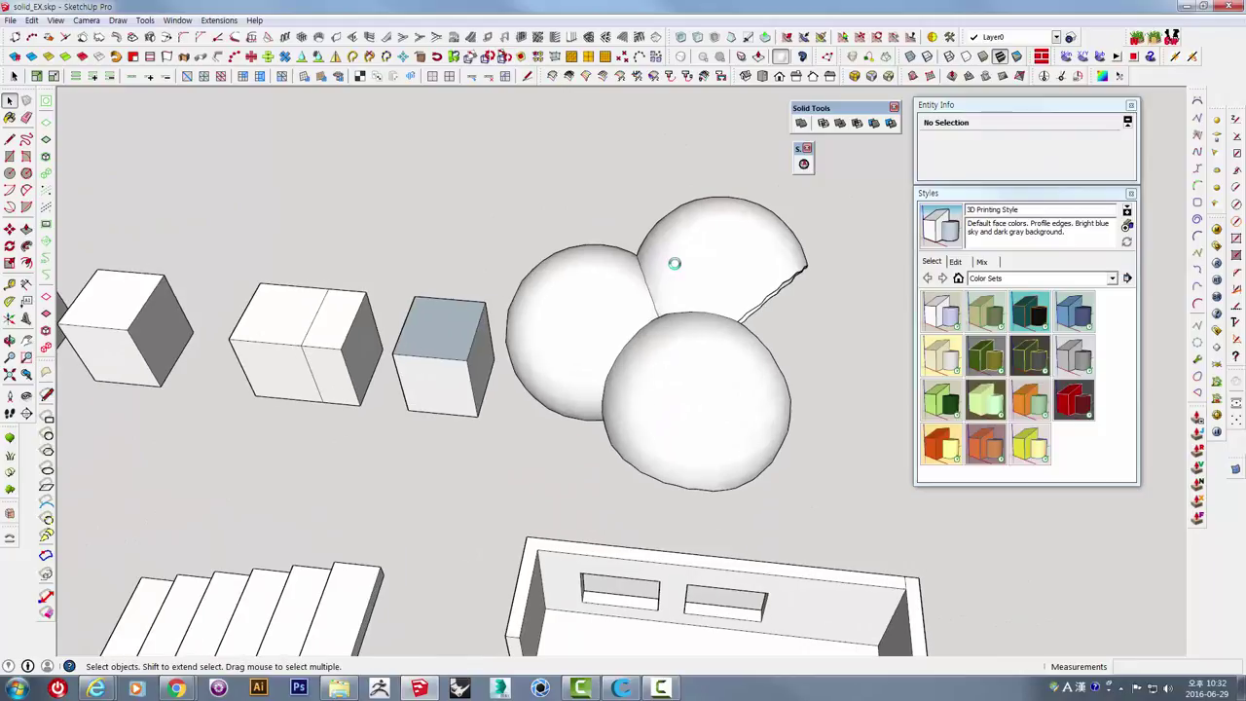
pyautogui.scroll(-2, 674, 263)
pyautogui.scroll(-2, 674, 263)
pyautogui.scroll(2, 604, 346)
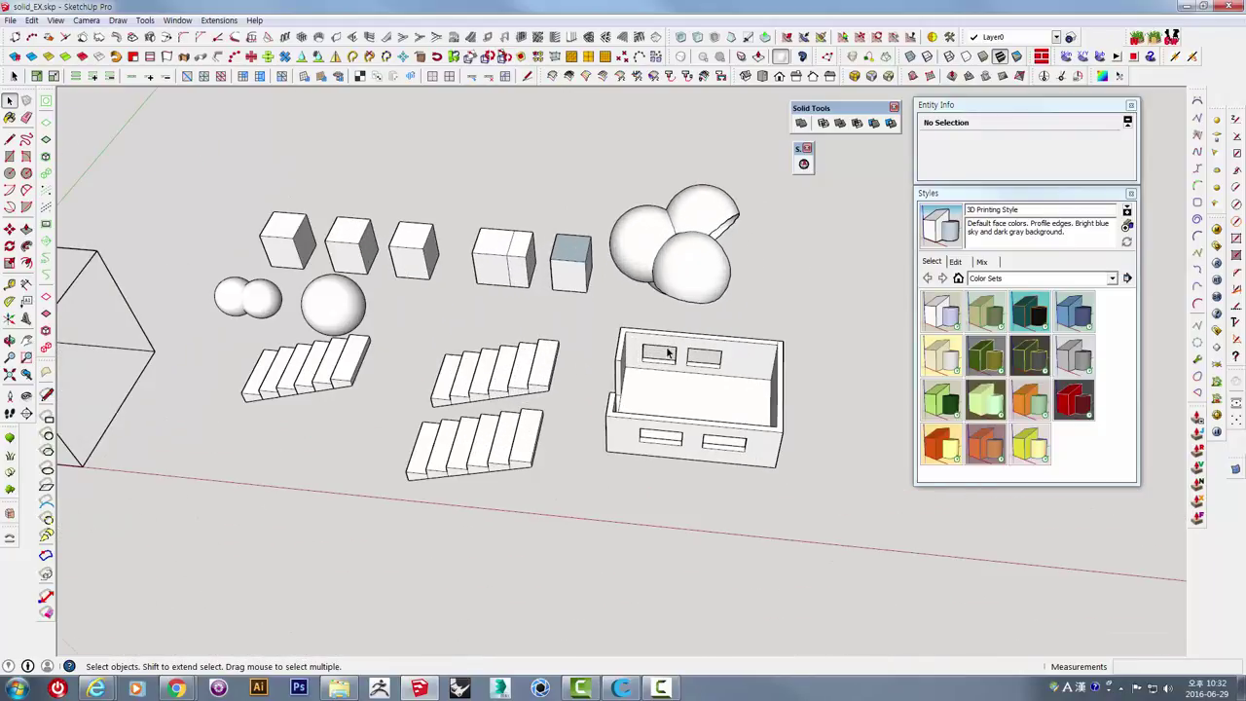
pyautogui.scroll(2, 601, 342)
pyautogui.scroll(-3, 601, 342)
pyautogui.moveTo(600, 342)
pyautogui.mouseDown(button='middle')
pyautogui.moveTo(488, 326)
pyautogui.moveTo(612, 437)
pyautogui.moveTo(737, 328)
pyautogui.moveTo(606, 363)
pyautogui.moveTo(566, 301)
pyautogui.mouseUp(button='middle')
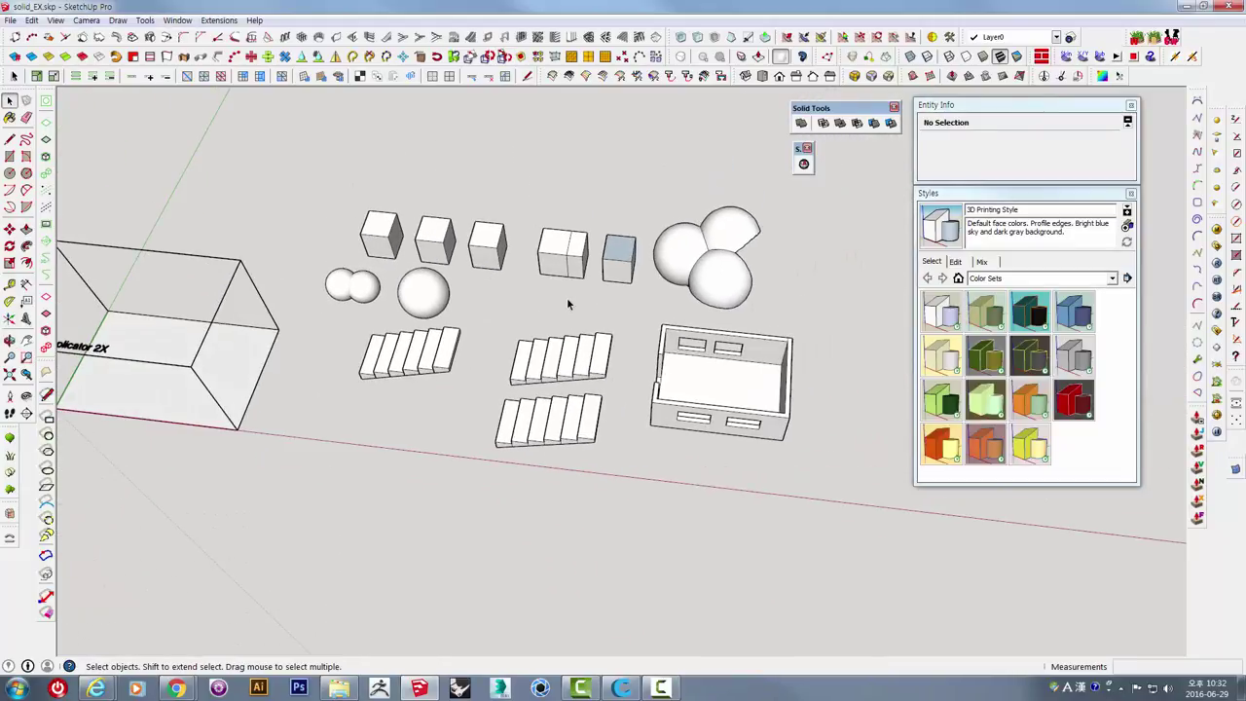
pyautogui.scroll(3, 568, 297)
pyautogui.moveTo(568, 297)
pyautogui.mouseDown(button='middle')
pyautogui.moveTo(617, 204)
pyautogui.moveTo(431, 262)
pyautogui.moveTo(728, 226)
pyautogui.moveTo(673, 260)
pyautogui.moveTo(515, 282)
pyautogui.moveTo(714, 281)
pyautogui.moveTo(604, 269)
pyautogui.moveTo(668, 278)
pyautogui.moveTo(575, 294)
pyautogui.mouseUp(button='middle')
pyautogui.scroll(-3, 660, 265)
pyautogui.scroll(3, 713, 280)
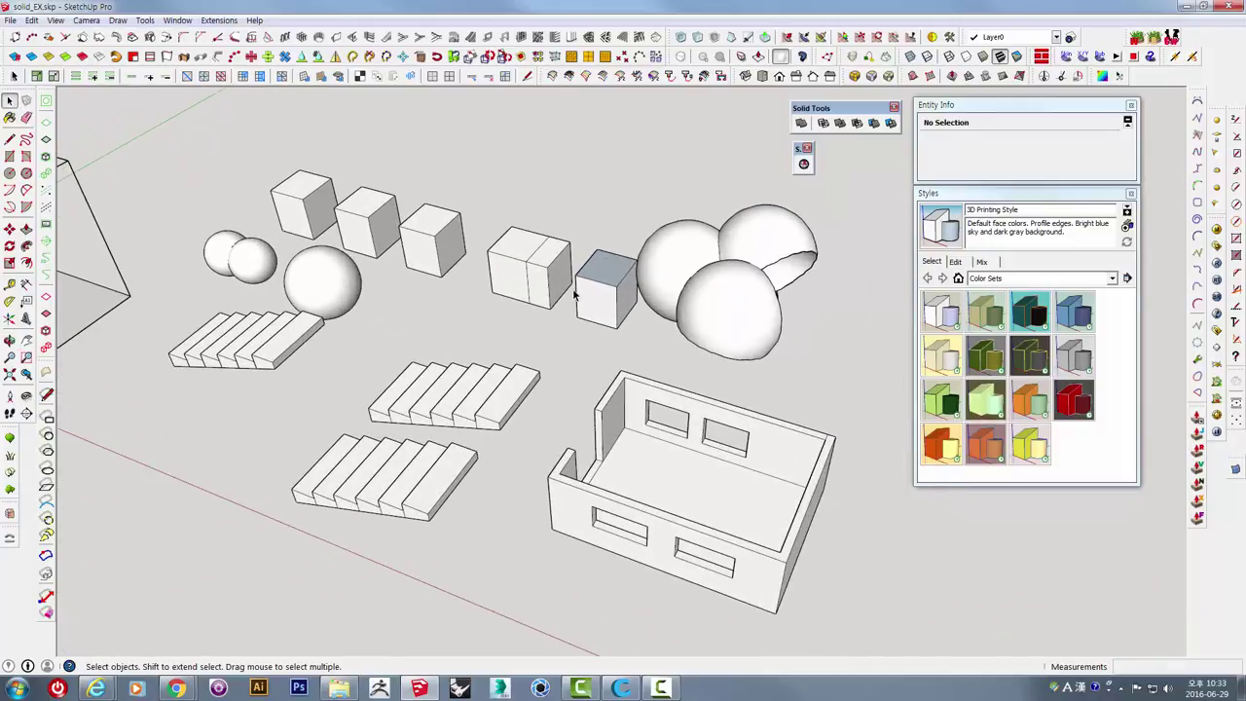
pyautogui.moveTo(574, 294)
pyautogui.mouseDown(button='middle')
pyautogui.moveTo(409, 306)
pyautogui.moveTo(487, 278)
pyautogui.moveTo(701, 245)
pyautogui.moveTo(767, 247)
pyautogui.moveTo(648, 244)
pyautogui.moveTo(592, 286)
pyautogui.moveTo(545, 287)
pyautogui.mouseUp(button='middle')
pyautogui.scroll(-2, 767, 247)
pyautogui.scroll(-2, 767, 244)
pyautogui.scroll(-3, 654, 248)
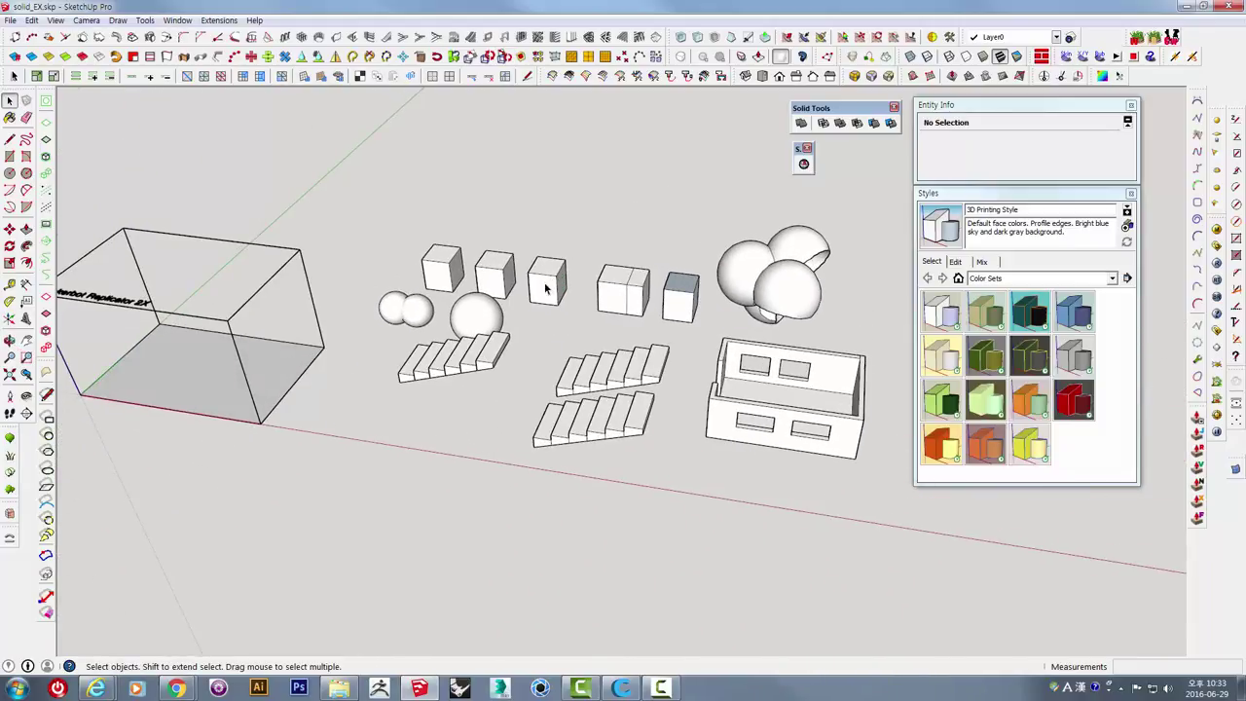
pyautogui.moveTo(662, 286)
pyautogui.mouseDown(button='middle')
pyautogui.moveTo(565, 263)
pyautogui.moveTo(509, 278)
pyautogui.moveTo(485, 312)
pyautogui.mouseUp(button='middle')
pyautogui.scroll(3, 563, 261)
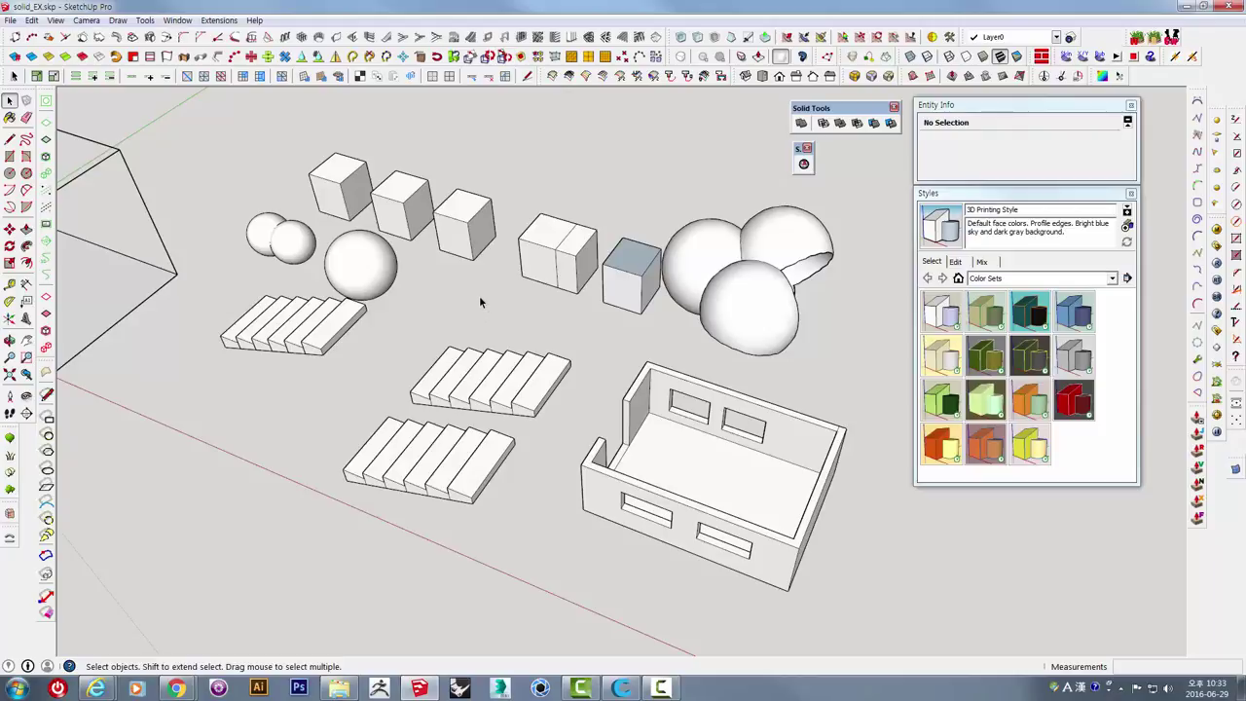
pyautogui.moveTo(478, 292)
pyautogui.mouseDown(button='middle')
pyautogui.moveTo(667, 244)
pyautogui.moveTo(750, 240)
pyautogui.moveTo(498, 256)
pyautogui.mouseUp(button='middle')
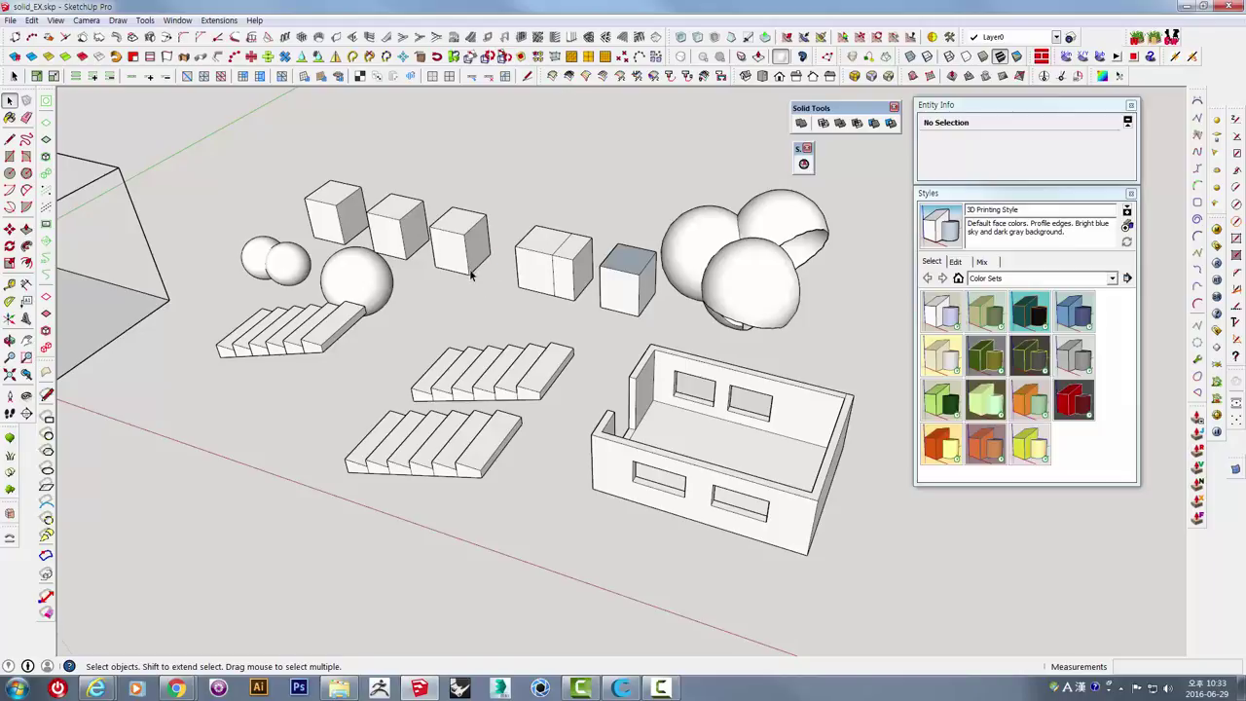
pyautogui.moveTo(471, 276)
pyautogui.mouseDown(button='middle')
pyautogui.moveTo(556, 269)
pyautogui.moveTo(475, 268)
pyautogui.mouseUp(button='middle')
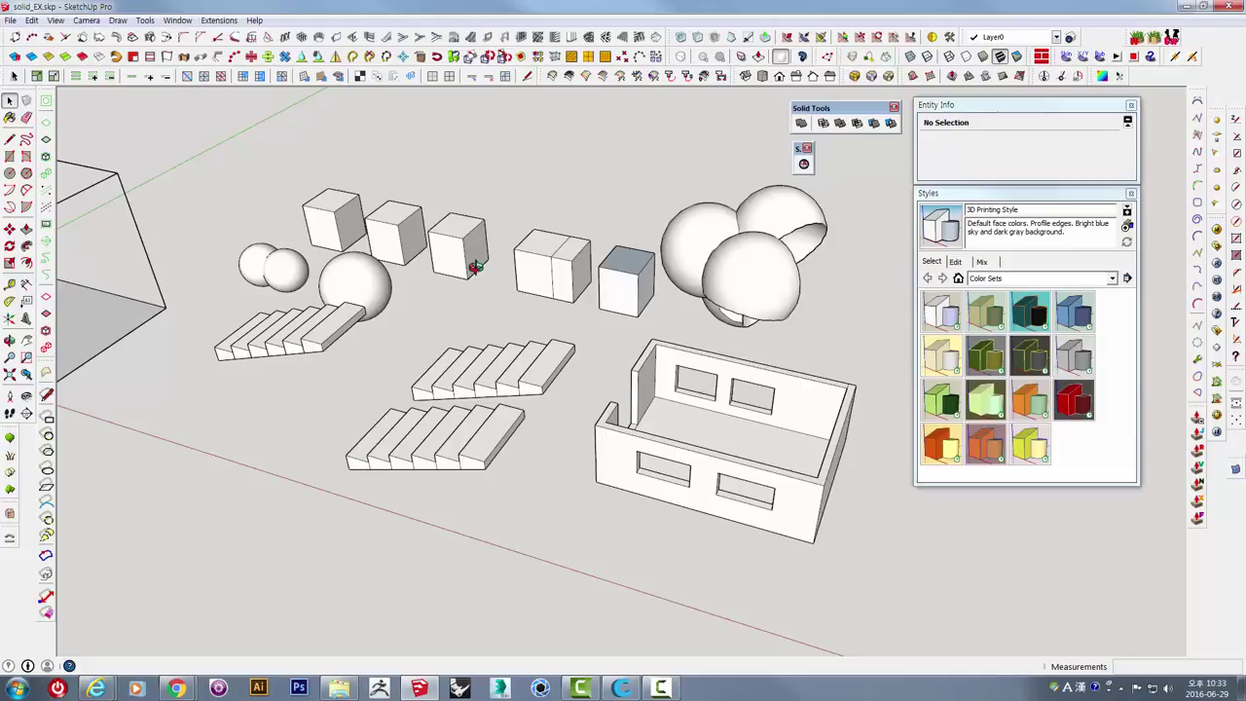
pyautogui.moveTo(474, 266)
pyautogui.mouseDown(button='middle')
pyautogui.moveTo(548, 396)
pyautogui.moveTo(667, 305)
pyautogui.moveTo(778, 256)
pyautogui.moveTo(799, 215)
pyautogui.moveTo(767, 189)
pyautogui.moveTo(425, 192)
pyautogui.moveTo(490, 380)
pyautogui.moveTo(487, 365)
pyautogui.moveTo(561, 320)
pyautogui.moveTo(803, 238)
pyautogui.moveTo(592, 217)
pyautogui.moveTo(435, 244)
pyautogui.moveTo(570, 292)
pyautogui.moveTo(419, 275)
pyautogui.moveTo(398, 217)
pyautogui.moveTo(429, 181)
pyautogui.moveTo(483, 153)
pyautogui.moveTo(503, 164)
pyautogui.moveTo(556, 353)
pyautogui.moveTo(431, 312)
pyautogui.moveTo(578, 395)
pyautogui.moveTo(718, 320)
pyautogui.moveTo(716, 285)
pyautogui.moveTo(593, 263)
pyautogui.moveTo(509, 270)
pyautogui.moveTo(465, 299)
pyautogui.mouseUp(button='middle')
pyautogui.scroll(-2, 434, 243)
pyautogui.scroll(2, 570, 292)
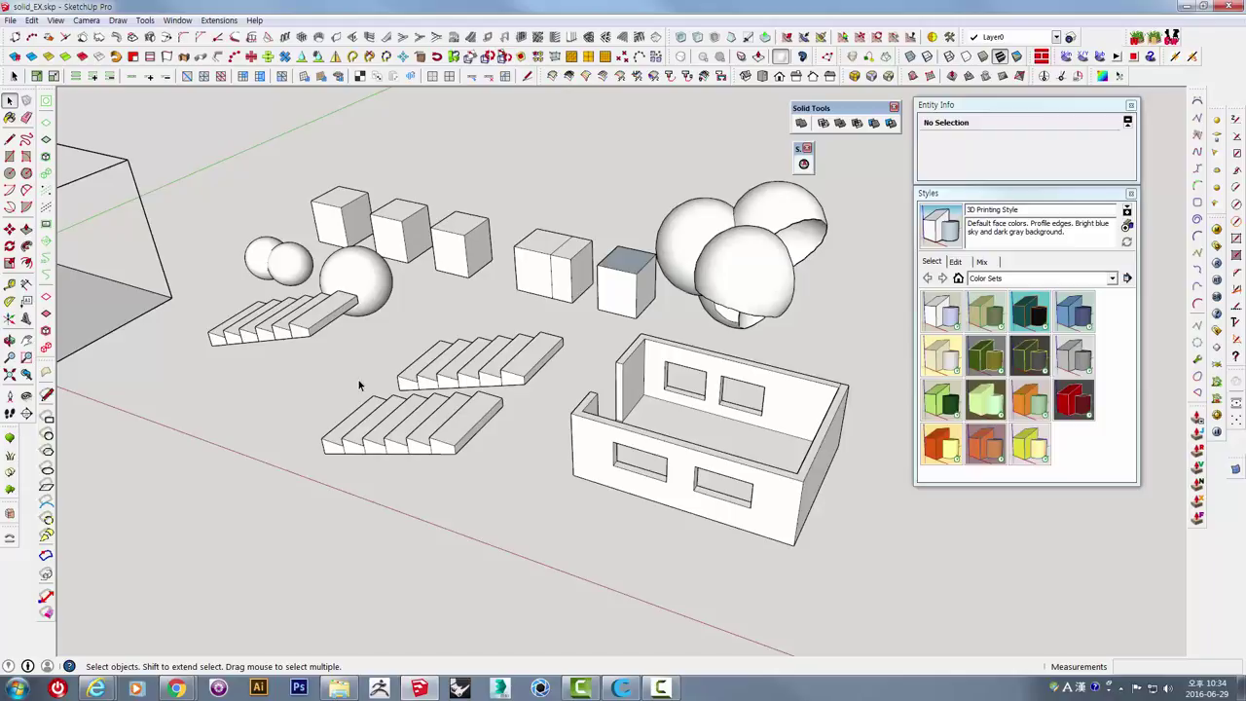
# Orbit to a view of the ground in front of the example models.
pyautogui.moveTo(390, 329)
pyautogui.mouseDown(button='middle')
pyautogui.moveTo(408, 305)
pyautogui.moveTo(500, 341)
pyautogui.mouseUp(button='middle')
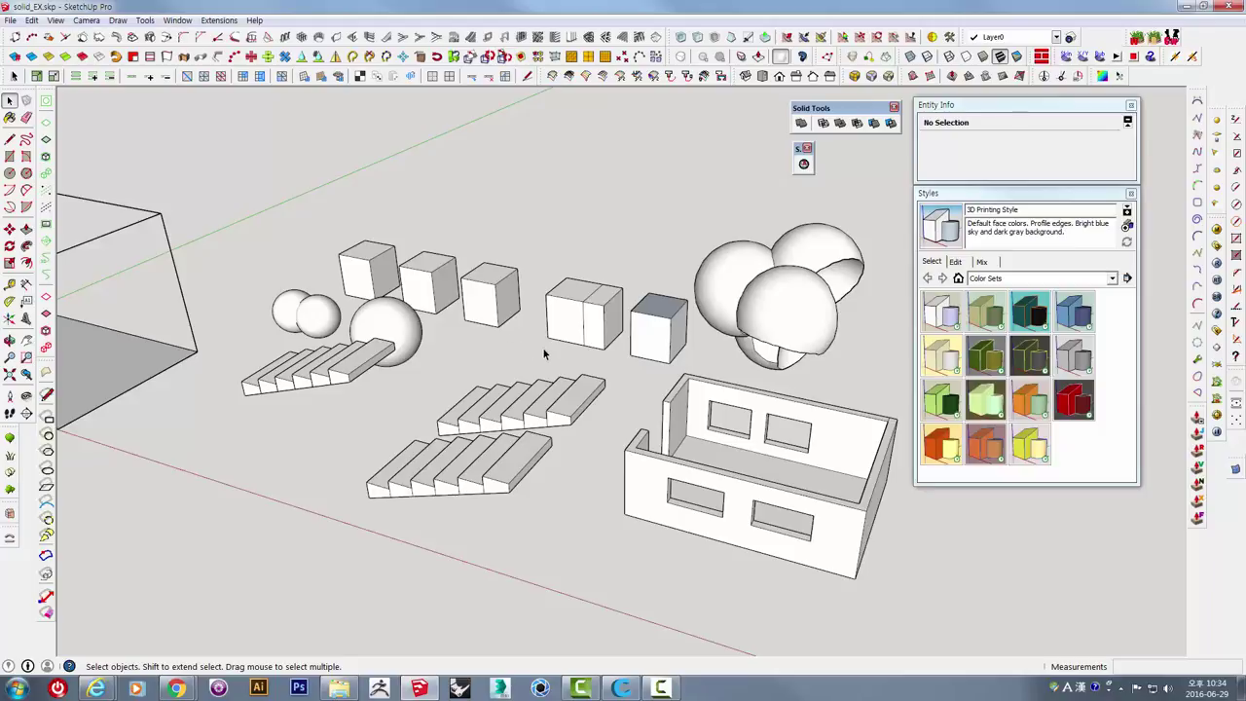
pyautogui.moveTo(496, 339)
pyautogui.mouseDown(button='middle')
pyautogui.moveTo(519, 320)
pyautogui.moveTo(669, 332)
pyautogui.moveTo(702, 241)
pyautogui.mouseUp(button='middle')
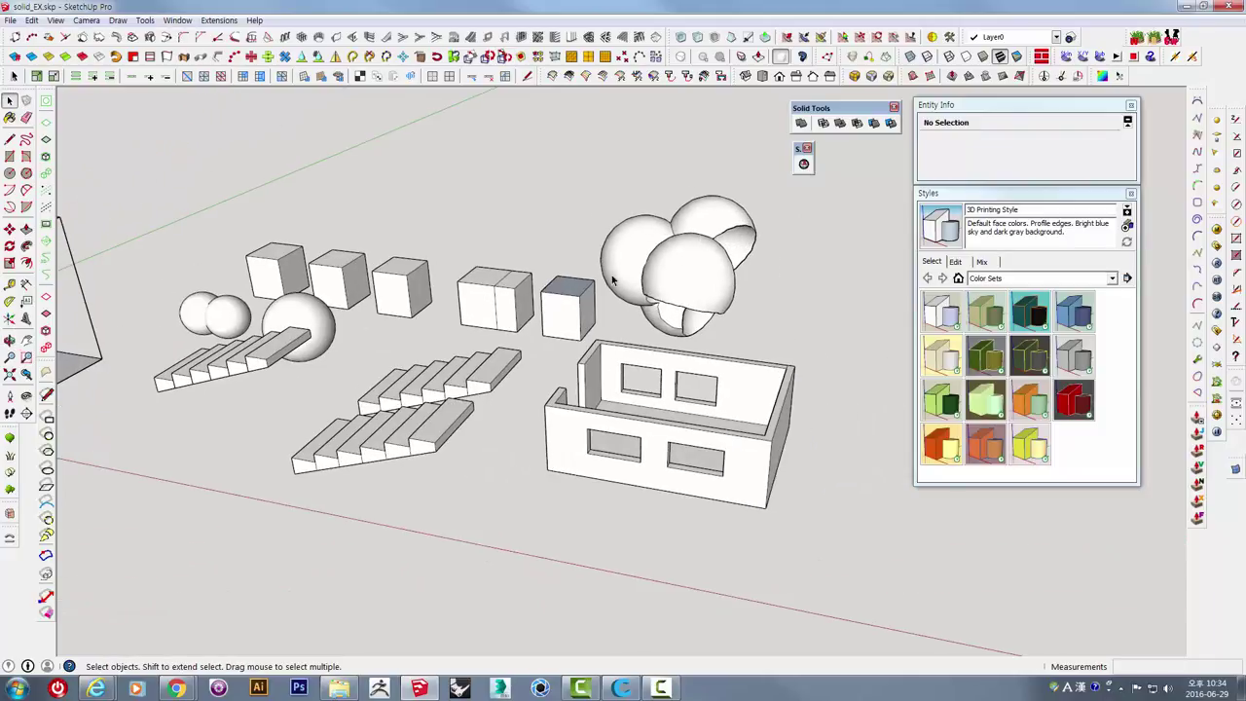
pyautogui.moveTo(609, 282)
pyautogui.mouseDown(button='middle')
pyautogui.moveTo(667, 397)
pyautogui.moveTo(319, 411)
pyautogui.mouseUp(button='middle')
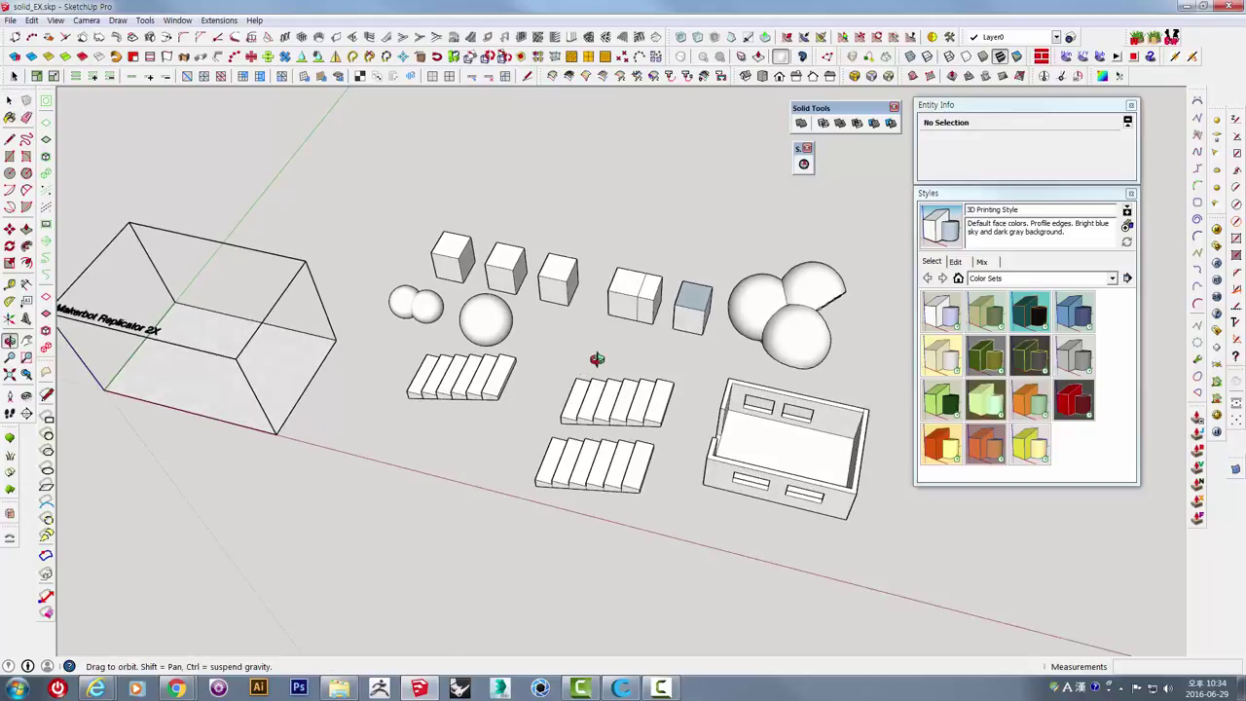
pyautogui.moveTo(566, 389); pyautogui.dragTo(613, 344, button='middle')
pyautogui.moveTo(687, 367); pyautogui.dragTo(464, 297, button='middle')
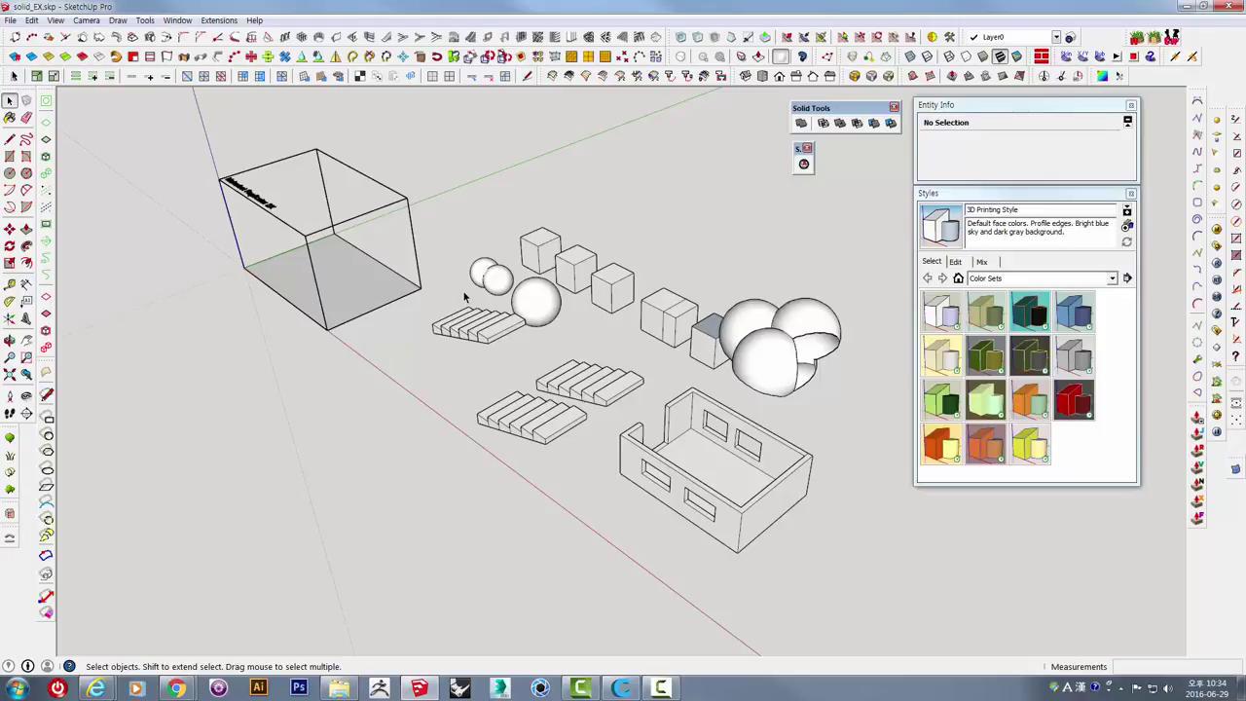
pyautogui.moveTo(464, 296)
pyautogui.mouseDown(button='middle')
pyautogui.moveTo(626, 268)
pyautogui.moveTo(590, 296)
pyautogui.mouseUp(button='middle')
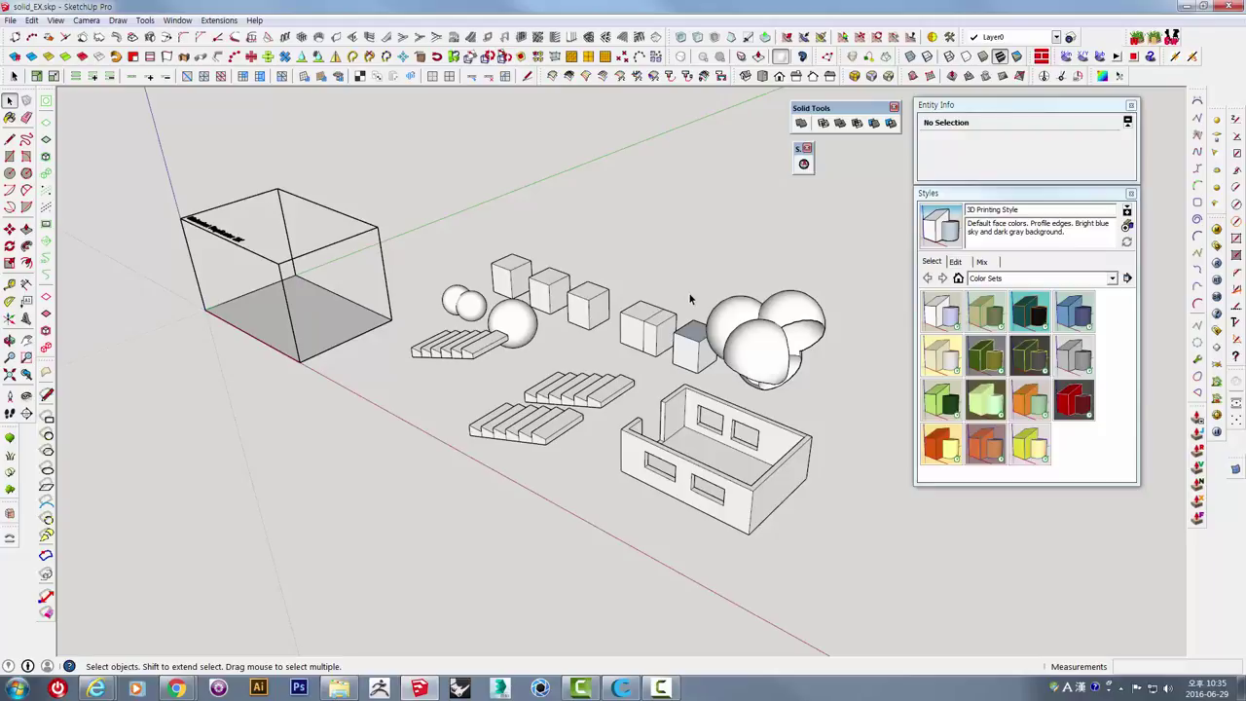
pyautogui.moveTo(688, 299)
pyautogui.mouseDown(button='middle')
pyautogui.moveTo(542, 316)
pyautogui.moveTo(292, 287)
pyautogui.moveTo(394, 281)
pyautogui.mouseUp(button='middle')
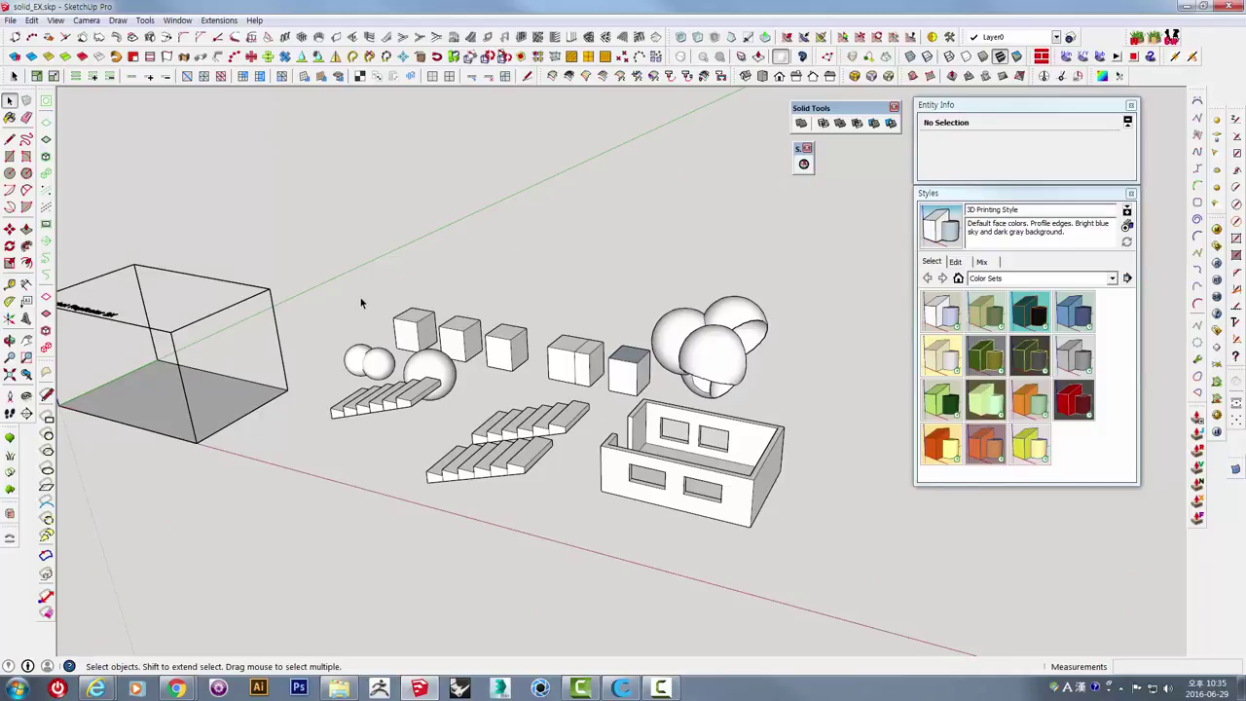
pyautogui.moveTo(362, 306)
pyautogui.mouseDown(button='middle')
pyautogui.moveTo(365, 414)
pyautogui.moveTo(405, 494)
pyautogui.moveTo(548, 419)
pyautogui.moveTo(606, 353)
pyautogui.moveTo(720, 312)
pyautogui.moveTo(757, 206)
pyautogui.moveTo(731, 170)
pyautogui.moveTo(556, 192)
pyautogui.moveTo(362, 314)
pyautogui.mouseUp(button='middle')
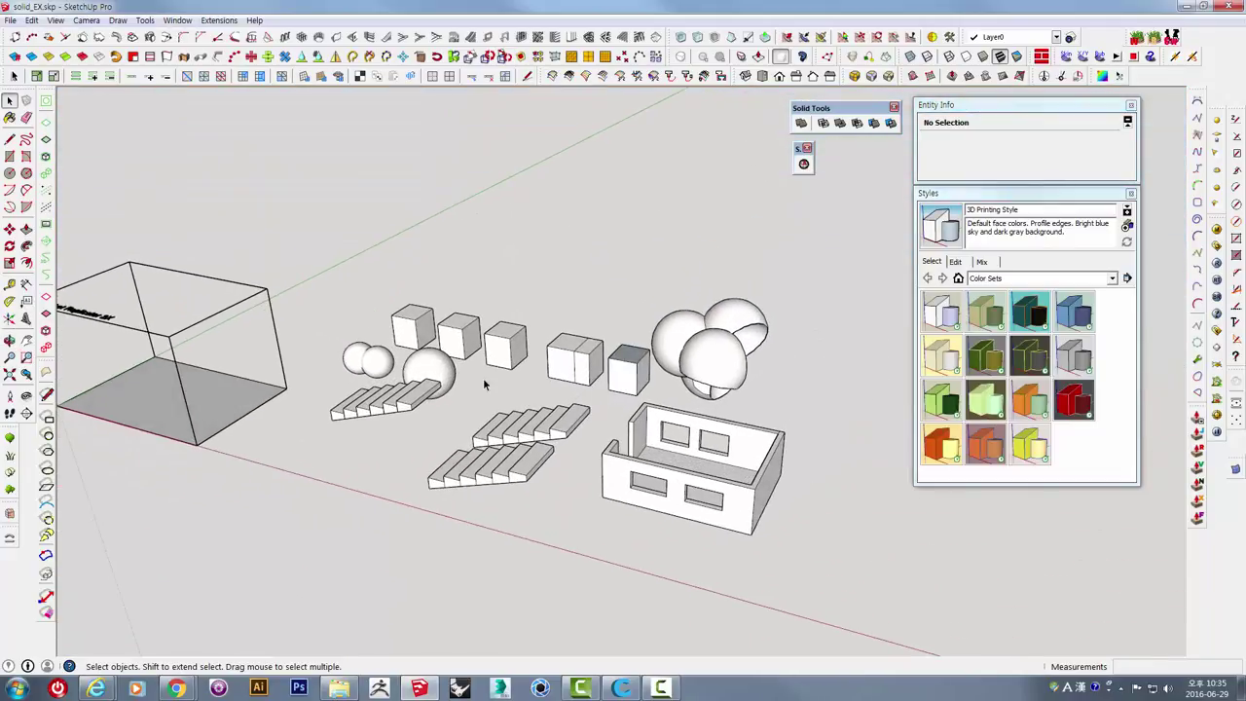
pyautogui.moveTo(486, 370)
pyautogui.mouseDown(button='middle')
pyautogui.moveTo(532, 338)
pyautogui.moveTo(452, 369)
pyautogui.moveTo(445, 357)
pyautogui.moveTo(587, 320)
pyautogui.moveTo(646, 332)
pyautogui.mouseUp(button='middle')
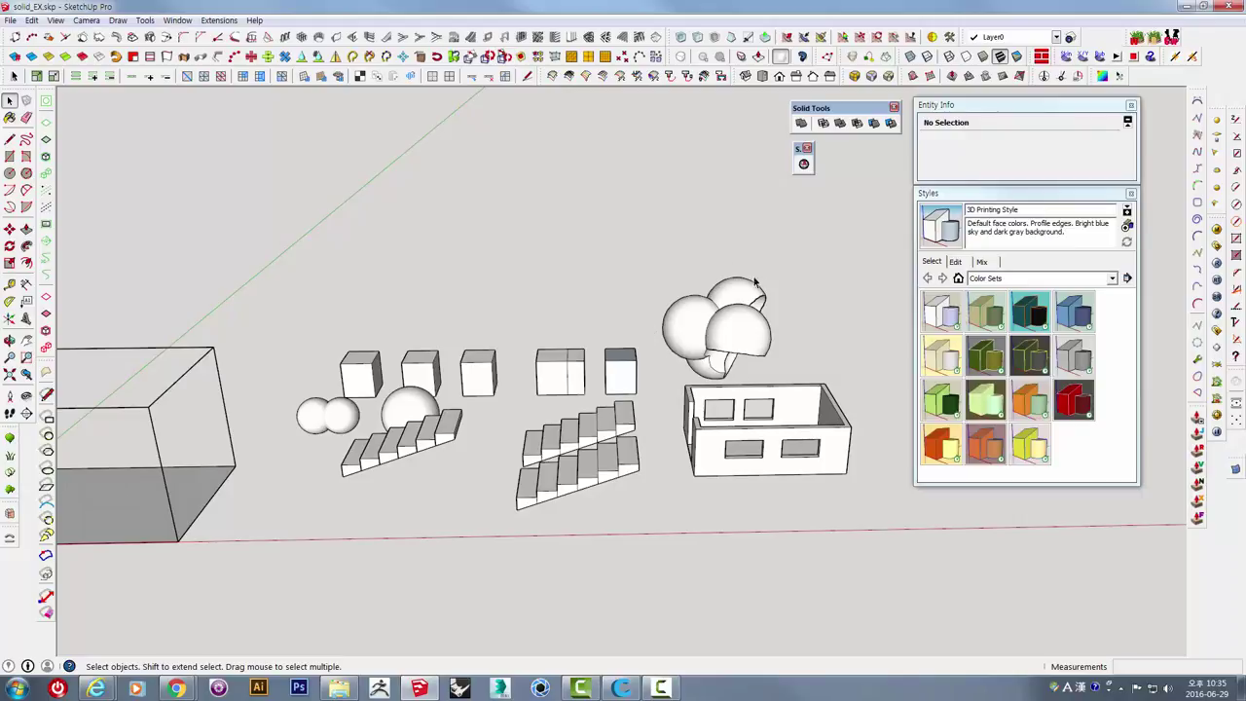
pyautogui.moveTo(733, 340)
pyautogui.mouseDown(button='middle')
pyautogui.moveTo(334, 334)
pyautogui.moveTo(611, 366)
pyautogui.moveTo(721, 331)
pyautogui.moveTo(765, 340)
pyautogui.mouseUp(button='middle')
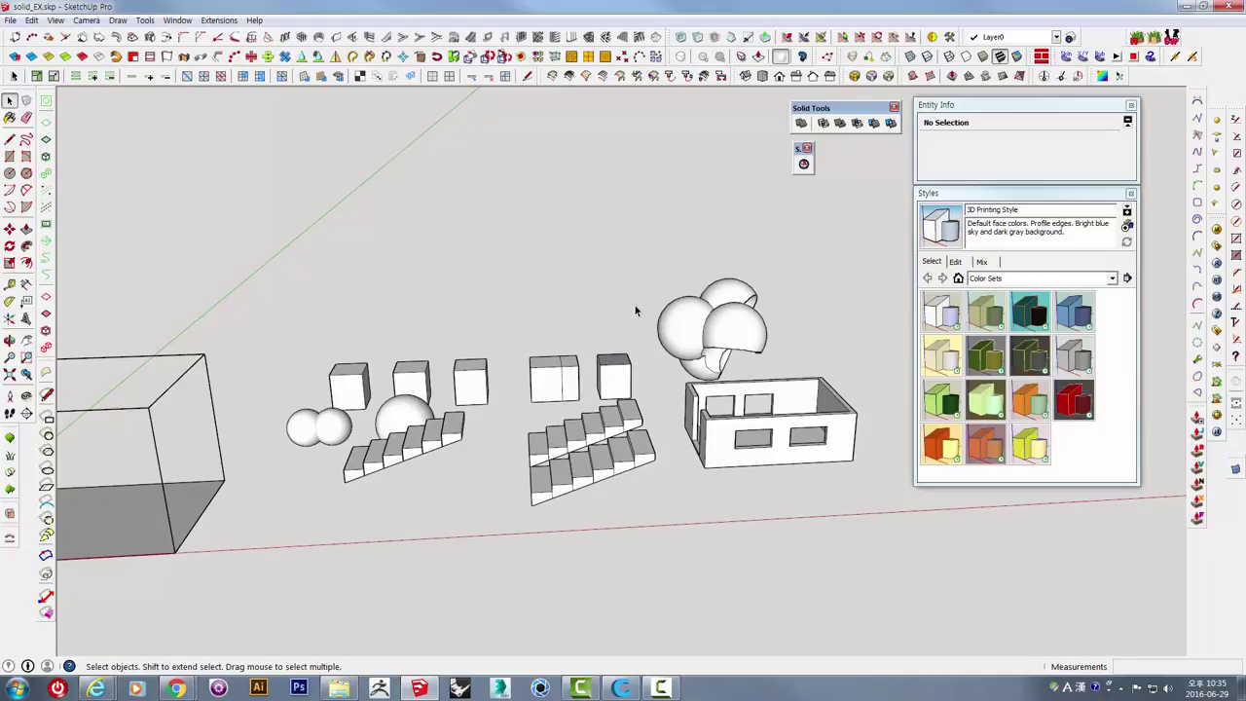
pyautogui.moveTo(634, 310)
pyautogui.mouseDown(button='middle')
pyautogui.moveTo(551, 362)
pyautogui.moveTo(528, 417)
pyautogui.moveTo(526, 494)
pyautogui.mouseUp(button='middle')
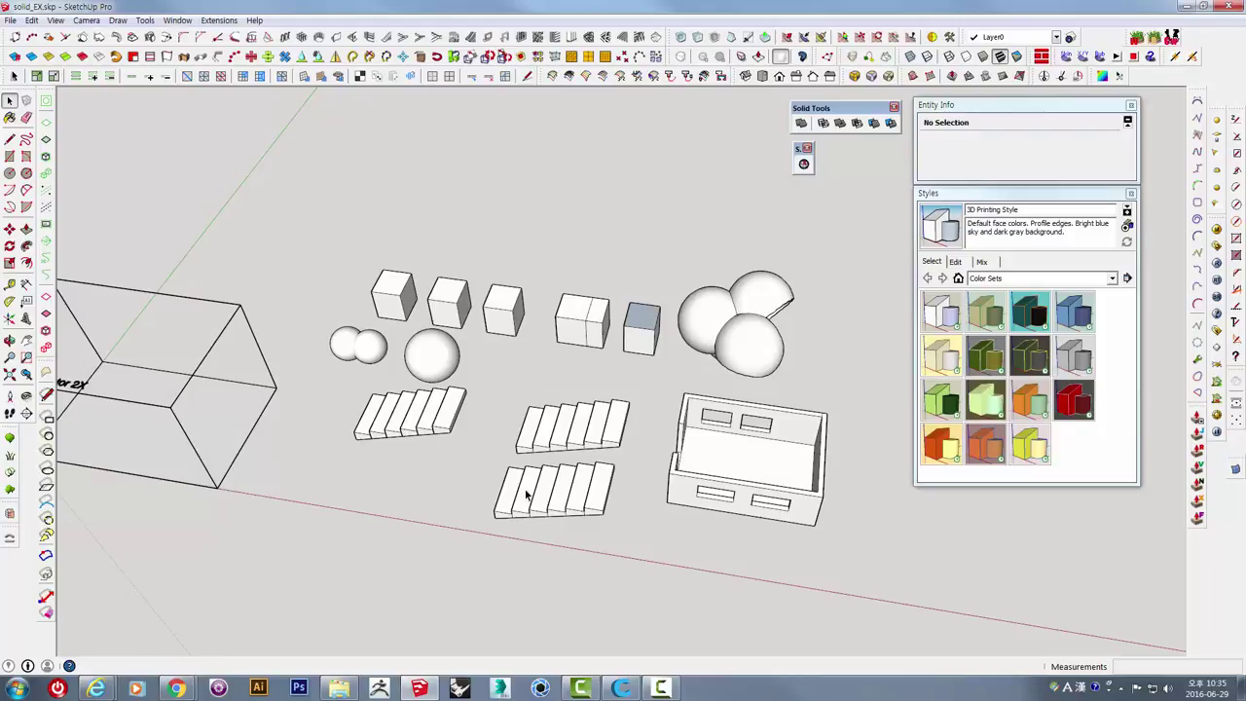
pyautogui.scroll(-2, 525, 494)
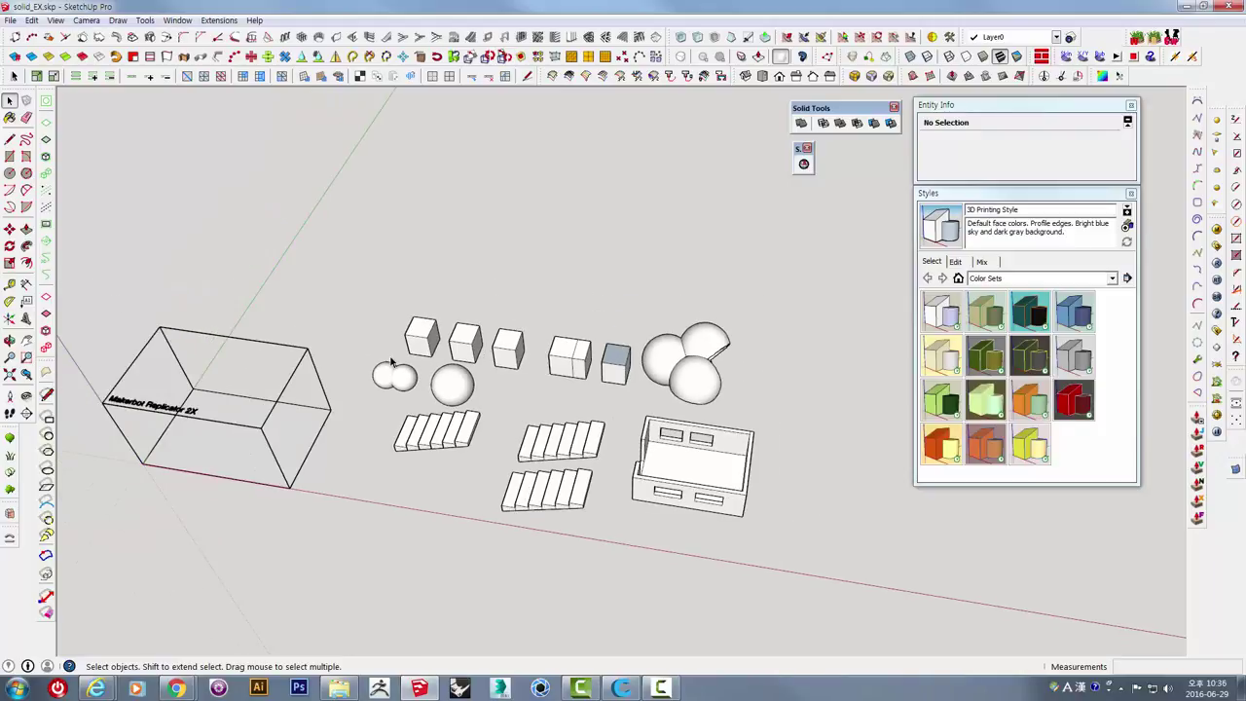
pyautogui.moveTo(430, 358)
pyautogui.mouseDown(button='middle')
pyautogui.moveTo(569, 334)
pyautogui.moveTo(551, 376)
pyautogui.moveTo(661, 290)
pyautogui.mouseUp(button='middle')
pyautogui.scroll(-2, 661, 290)
pyautogui.moveTo(616, 345)
pyautogui.mouseDown(button='middle')
pyautogui.moveTo(487, 292)
pyautogui.moveTo(82, 242)
pyautogui.mouseUp(button='middle')
pyautogui.scroll(-2, 487, 292)
# Draw a rectangle on the ground in front of the models and select its face.
pyautogui.press('r')
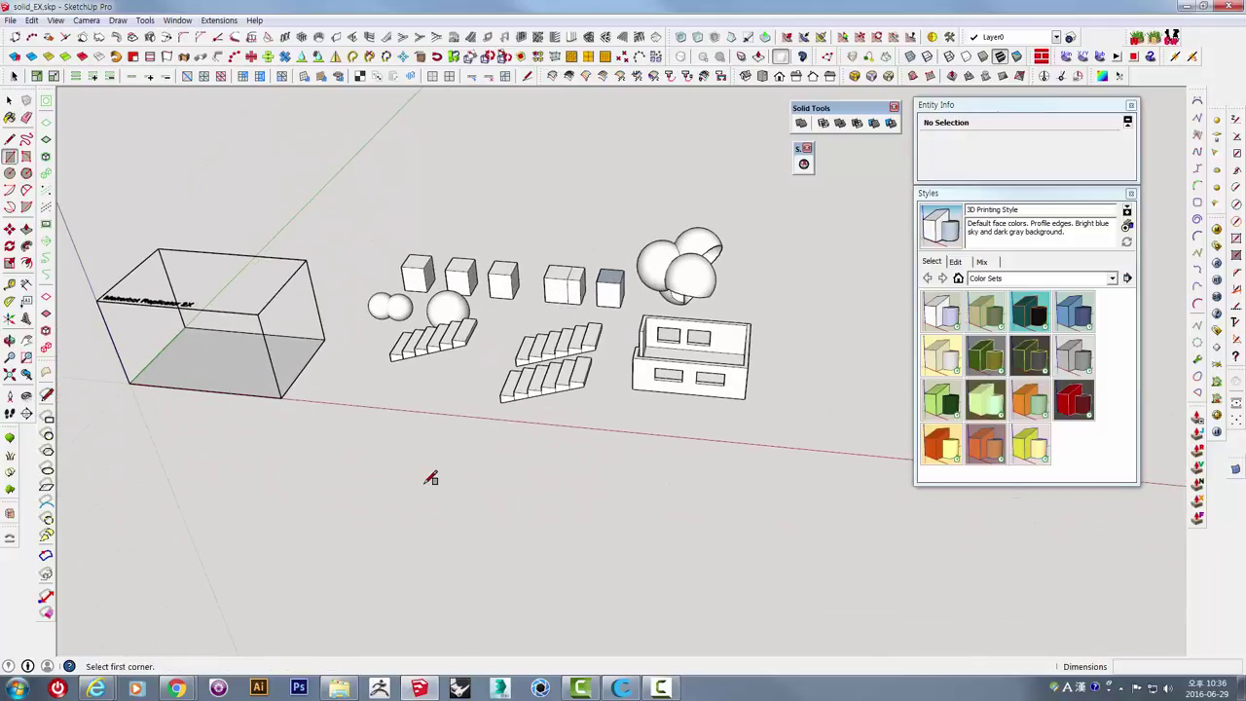
pyautogui.click(393, 448)
pyautogui.click(484, 567)
pyautogui.moveTo(481, 427)
pyautogui.mouseDown(button='middle')
pyautogui.moveTo(486, 477)
pyautogui.moveTo(88, 192)
pyautogui.moveTo(494, 414)
pyautogui.moveTo(592, 418)
pyautogui.moveTo(587, 324)
pyautogui.moveTo(620, 163)
pyautogui.moveTo(480, 576)
pyautogui.moveTo(556, 325)
pyautogui.moveTo(569, 480)
pyautogui.moveTo(455, 439)
pyautogui.mouseUp(button='middle')
pyautogui.scroll(2, 494, 414)
pyautogui.press('space')
pyautogui.click(609, 183)
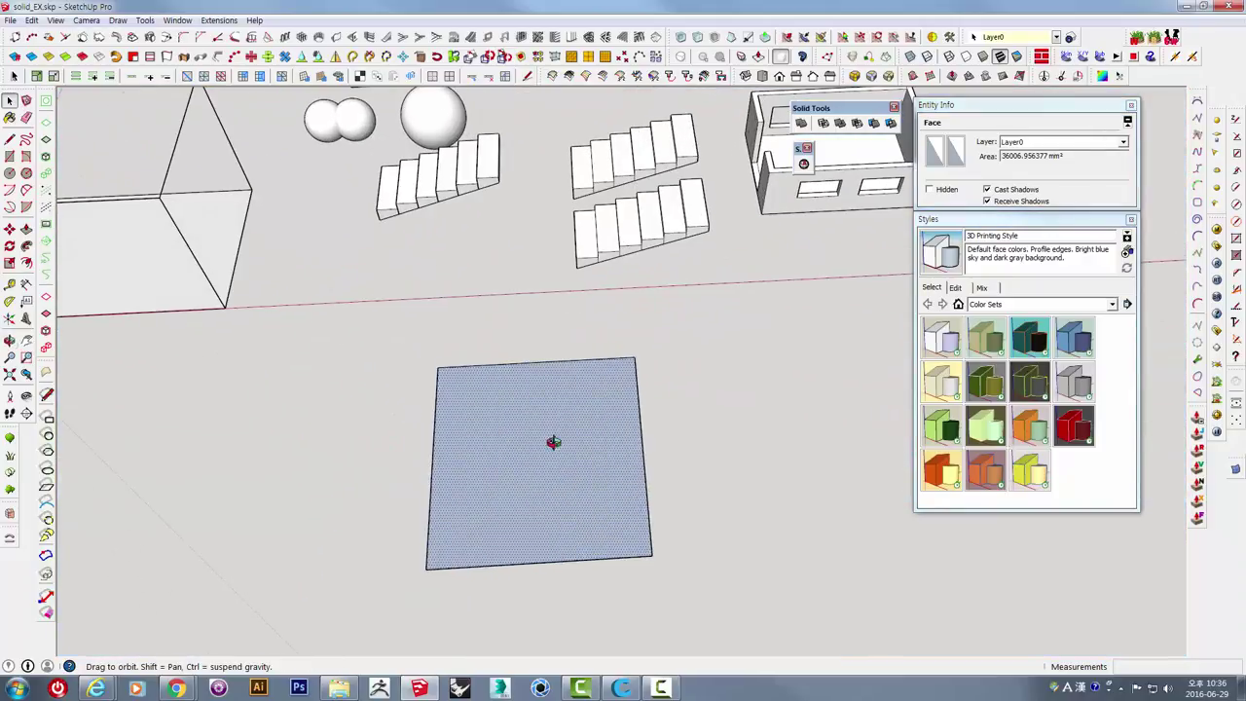
pyautogui.moveTo(548, 445); pyautogui.dragTo(643, 408, button='middle')
pyautogui.keyDown('shift'); pyautogui.moveTo(744, 355); pyautogui.dragTo(699, 343, button='middle'); pyautogui.keyUp('shift')
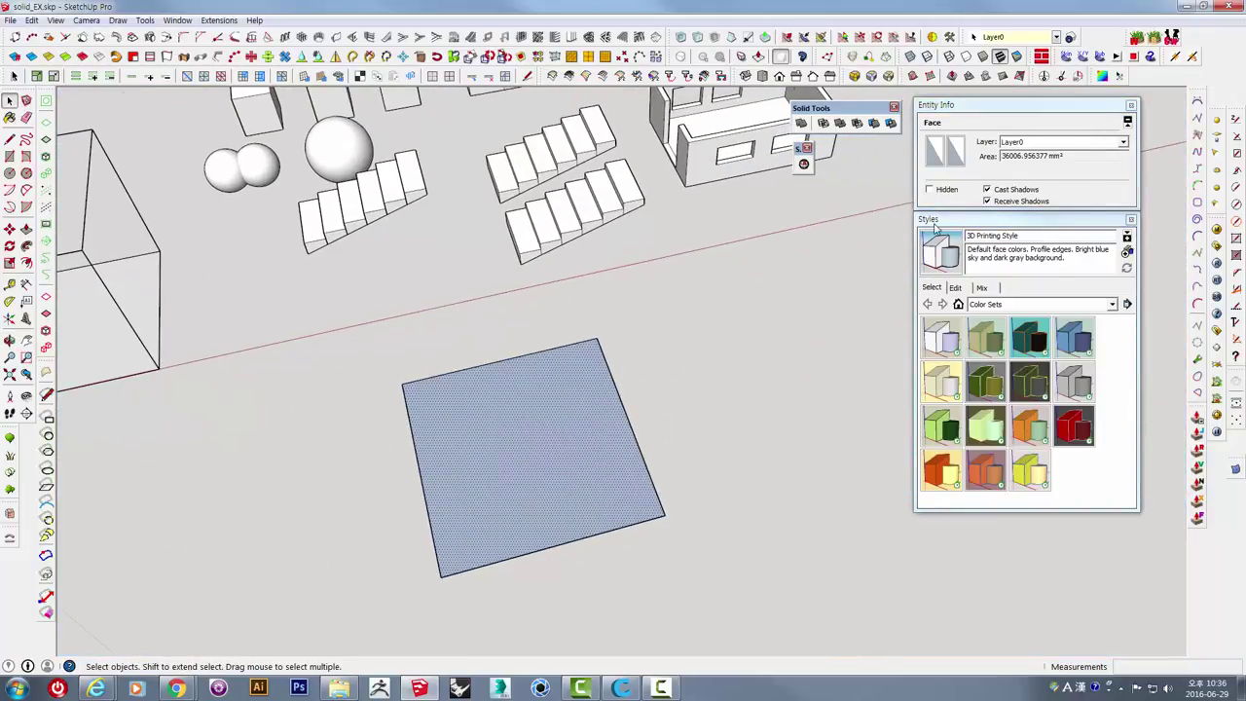
pyautogui.click(177, 20)
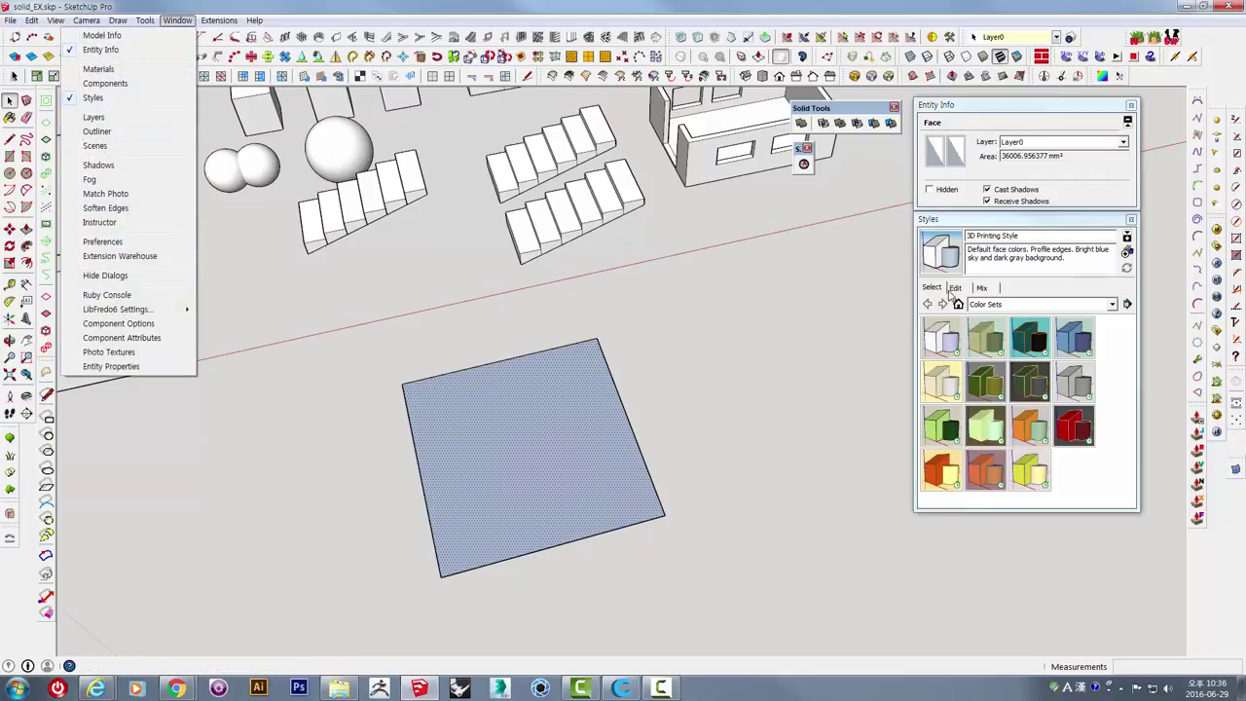
# Browse the Styles panel's In Model collection, then return to the style's face settings.
pyautogui.click(954, 289)
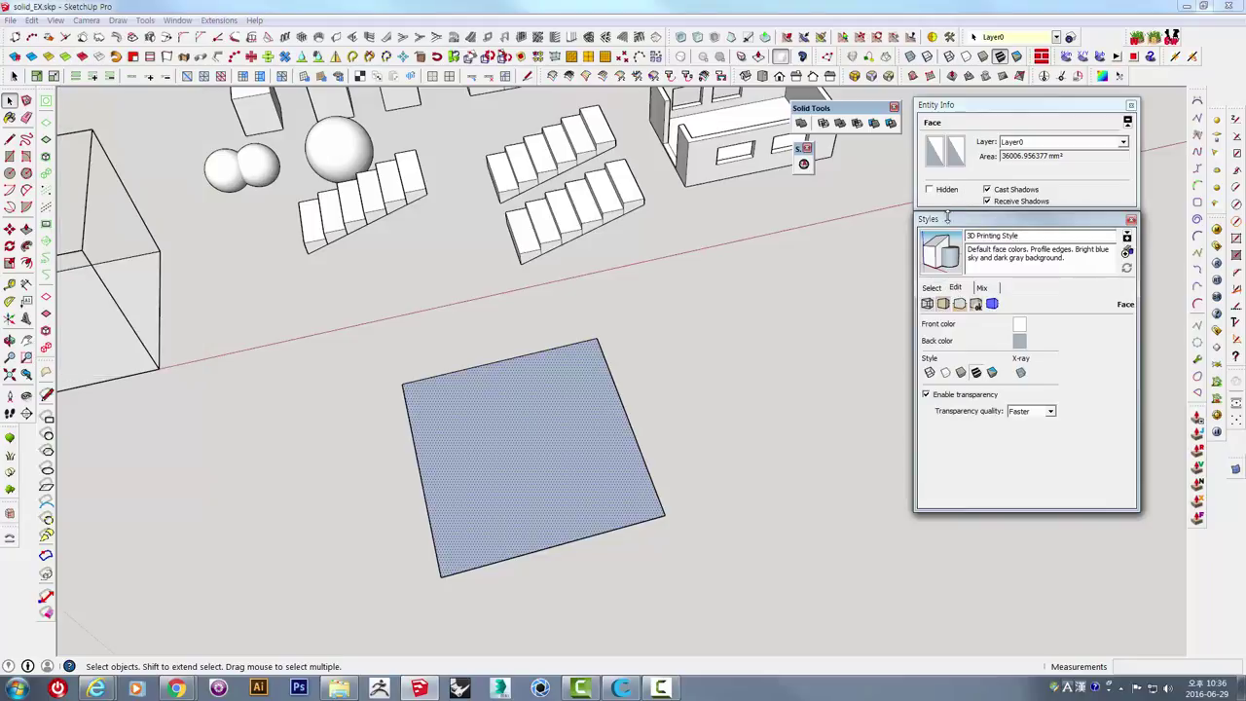
pyautogui.click(943, 290)
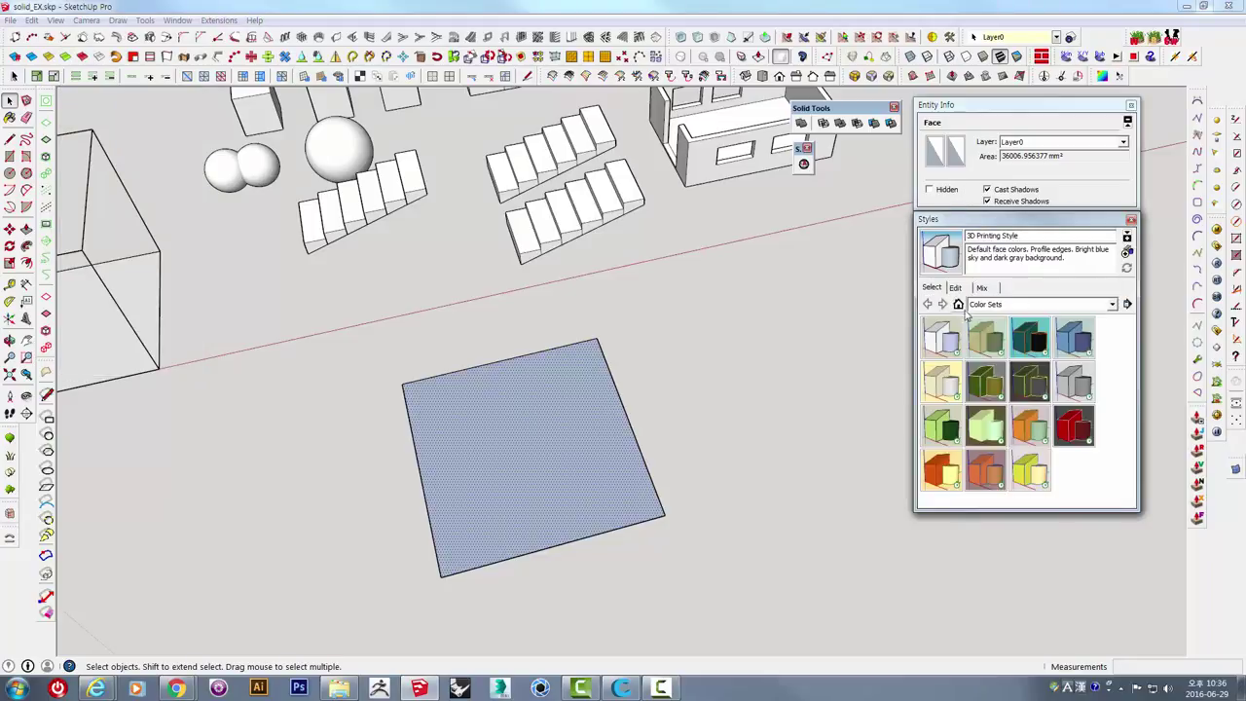
pyautogui.click(974, 304)
pyautogui.click(1007, 321)
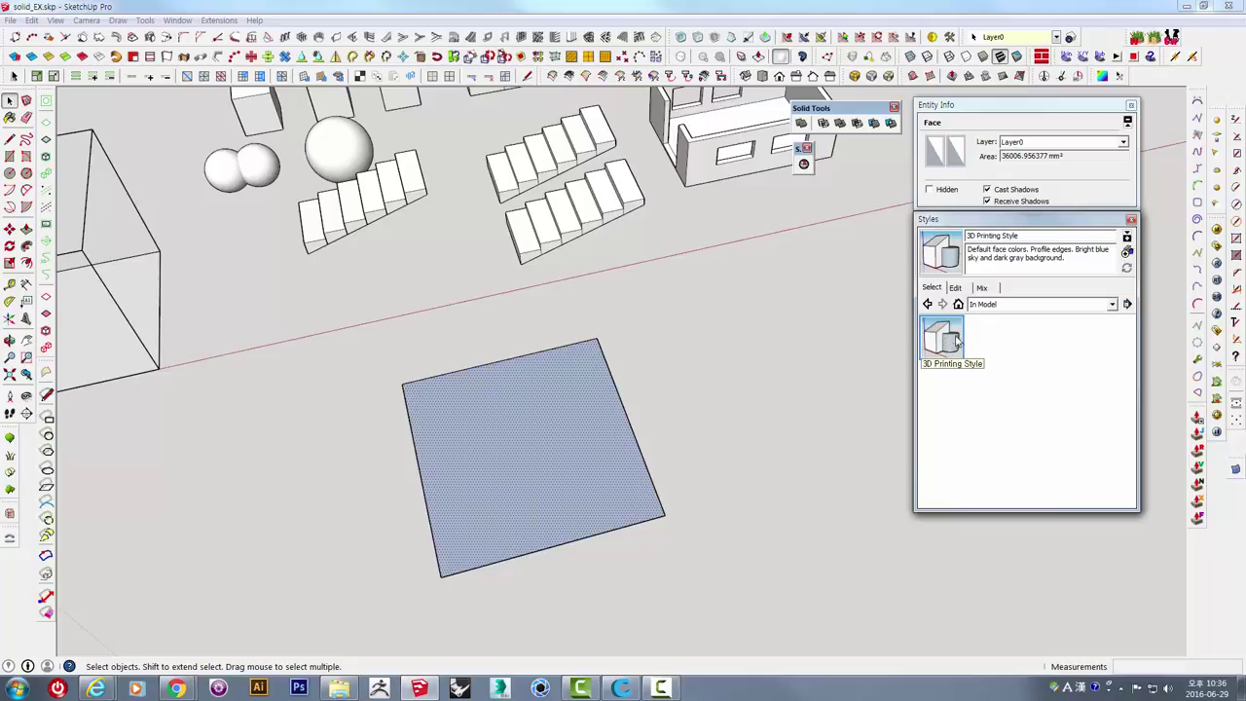
pyautogui.click(956, 288)
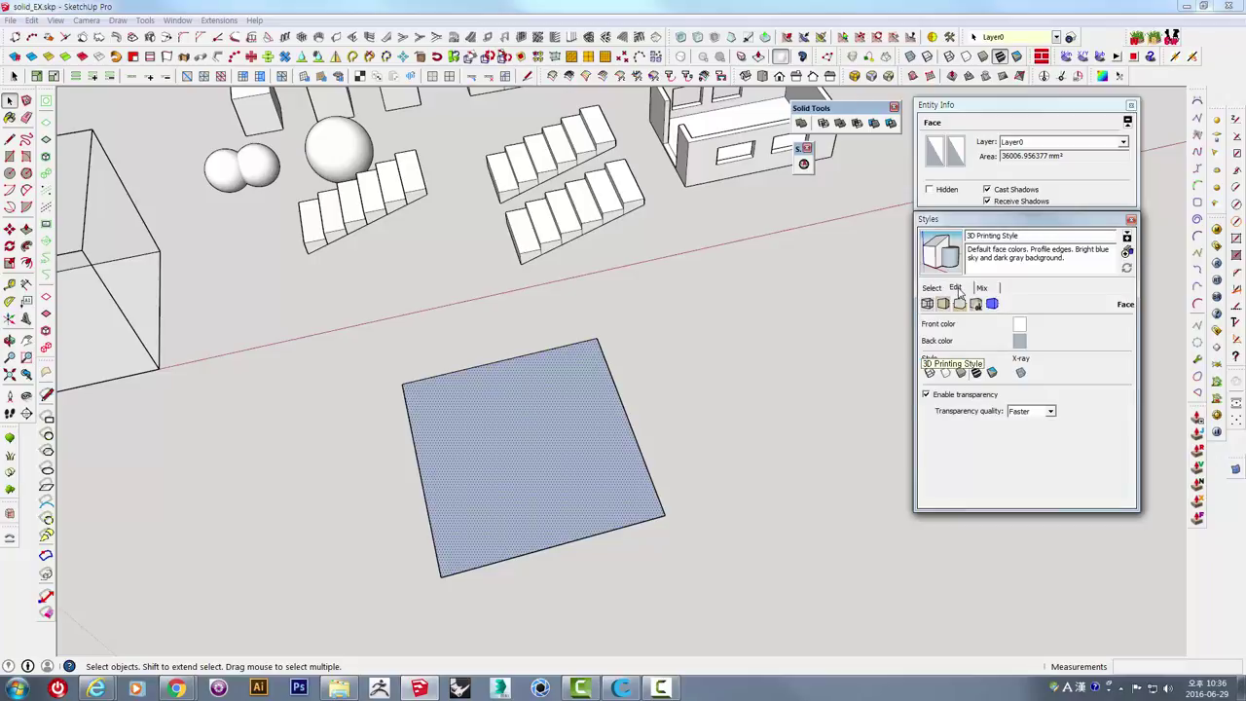
# Deselect the rectangle face and orbit around the scene.
pyautogui.moveTo(753, 370)
pyautogui.mouseDown(button='middle')
pyautogui.moveTo(681, 370)
pyautogui.moveTo(650, 408)
pyautogui.moveTo(591, 326)
pyautogui.mouseUp(button='middle')
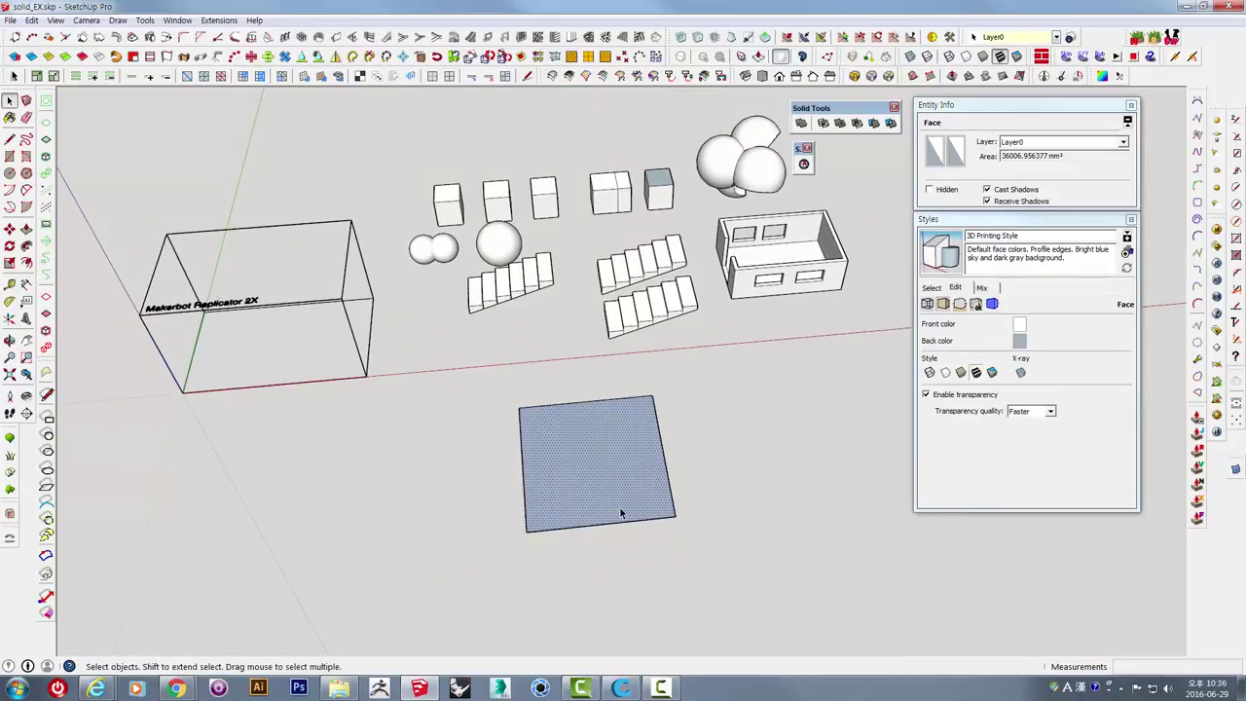
pyautogui.click(654, 167)
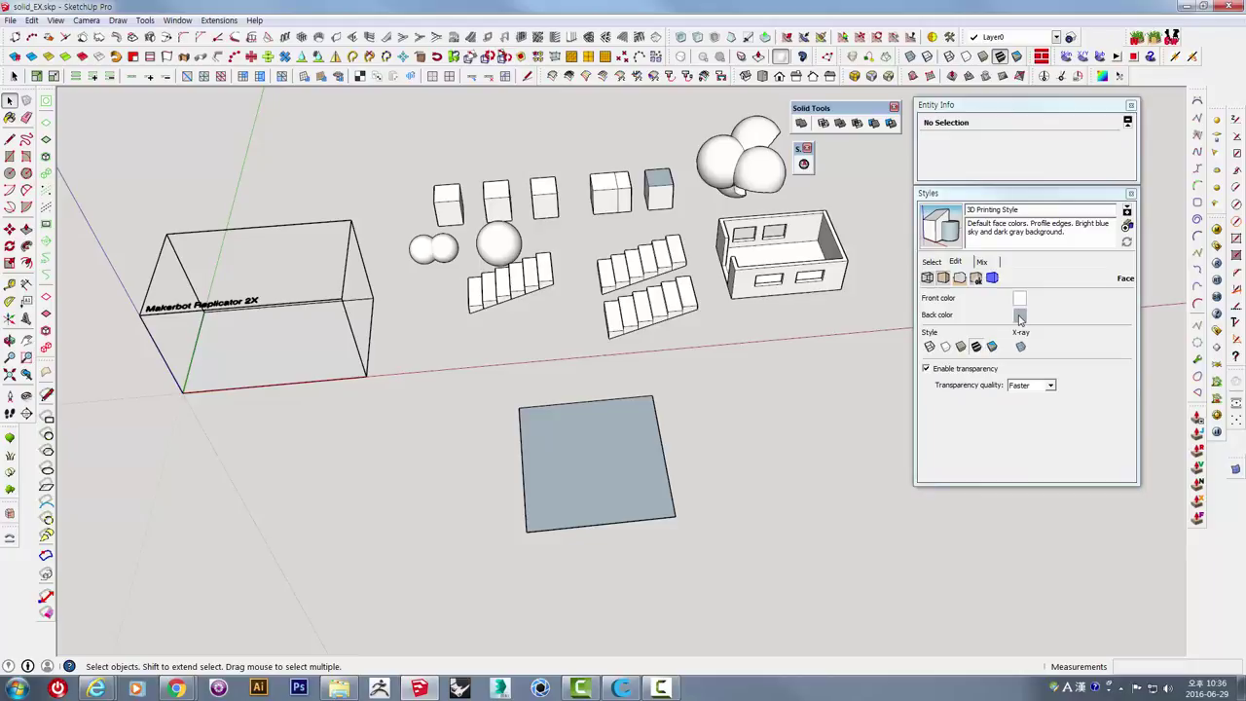
pyautogui.scroll(2, 597, 441)
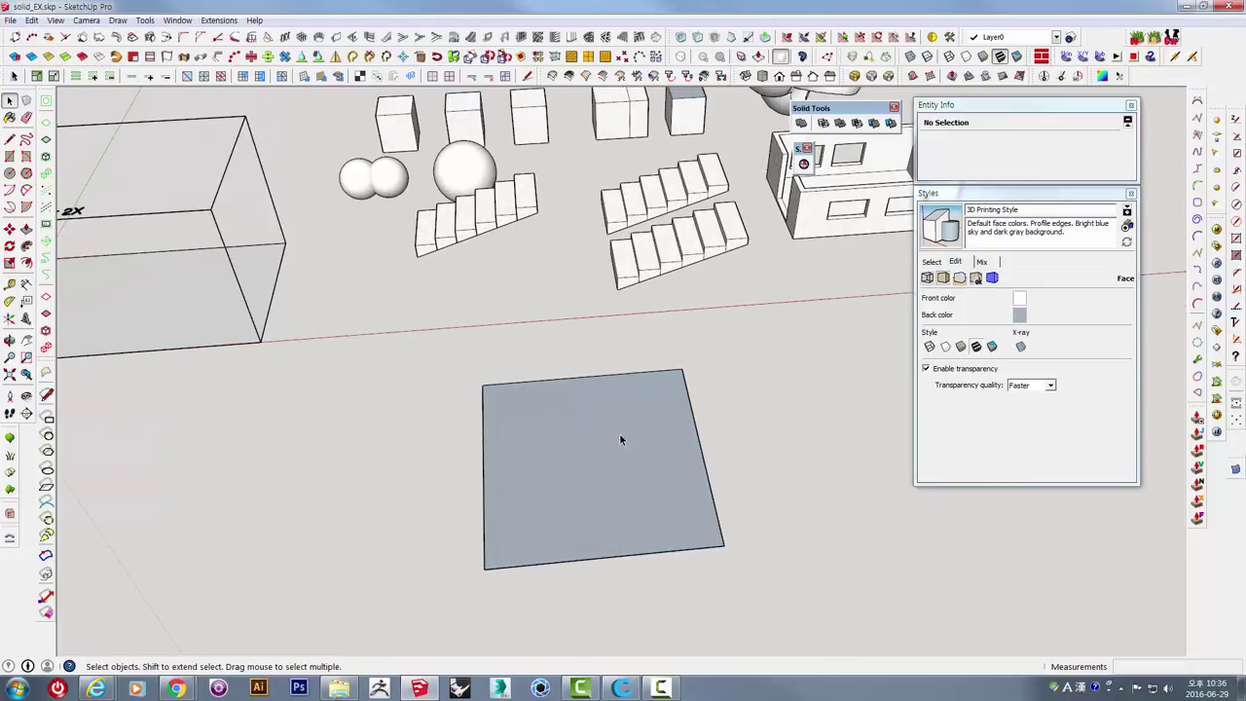
pyautogui.moveTo(882, 311)
pyautogui.mouseDown(button='middle')
pyautogui.moveTo(848, 361)
pyautogui.moveTo(759, 376)
pyautogui.moveTo(880, 383)
pyautogui.mouseUp(button='middle')
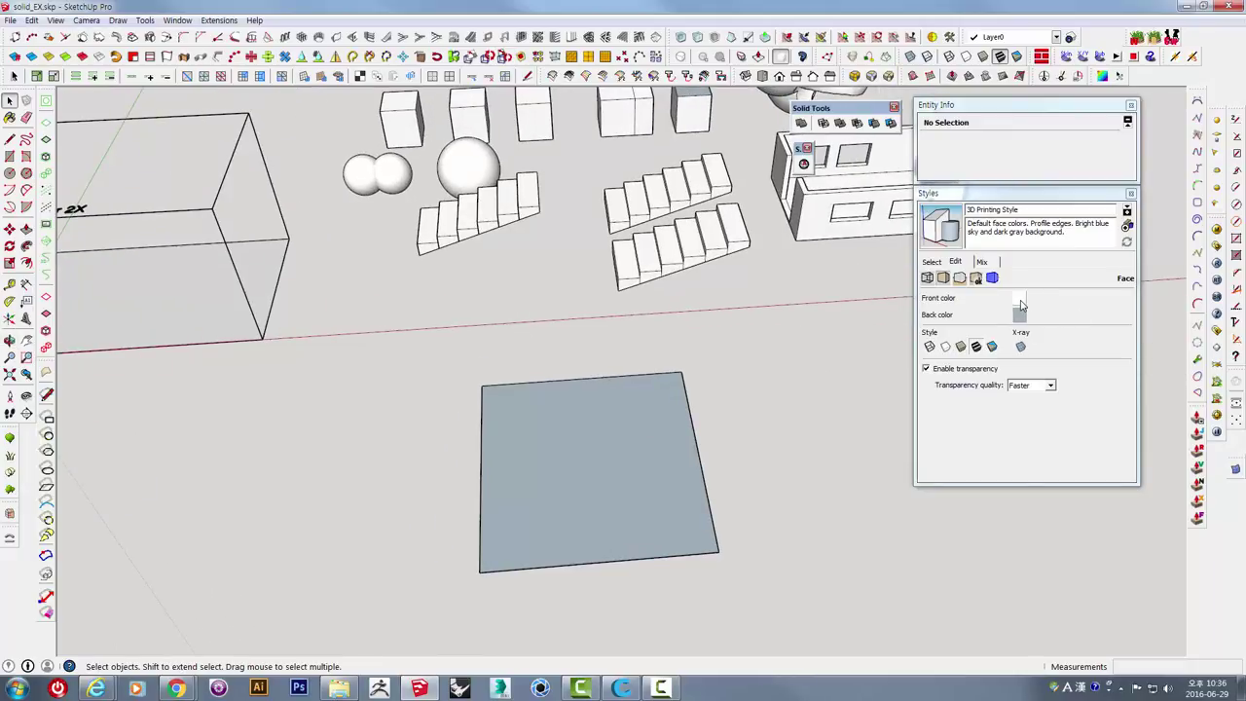
pyautogui.scroll(-3, 686, 292)
pyautogui.moveTo(792, 399)
pyautogui.mouseDown(button='middle')
pyautogui.moveTo(527, 285)
pyautogui.moveTo(593, 281)
pyautogui.moveTo(509, 279)
pyautogui.moveTo(702, 342)
pyautogui.moveTo(609, 528)
pyautogui.mouseUp(button='middle')
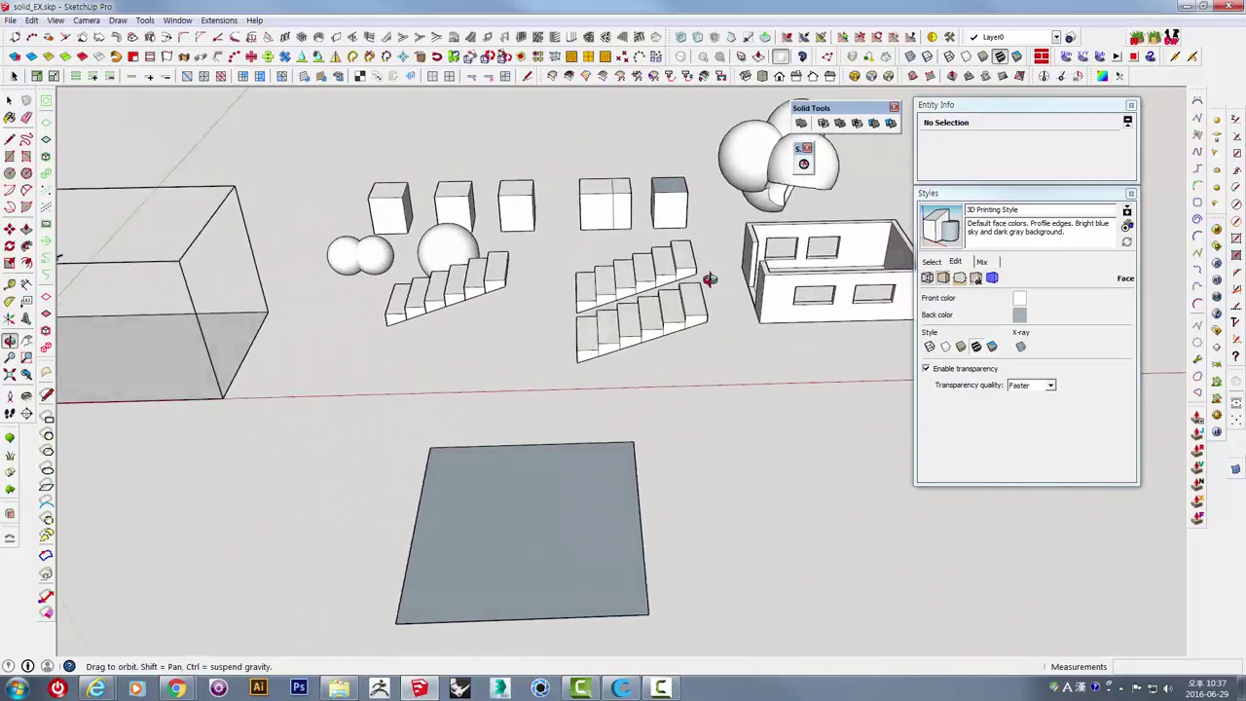
pyautogui.moveTo(587, 263)
pyautogui.mouseDown(button='middle')
pyautogui.moveTo(681, 264)
pyautogui.moveTo(551, 185)
pyautogui.moveTo(642, 177)
pyautogui.moveTo(537, 263)
pyautogui.moveTo(345, 192)
pyautogui.moveTo(955, 300)
pyautogui.mouseUp(button='middle')
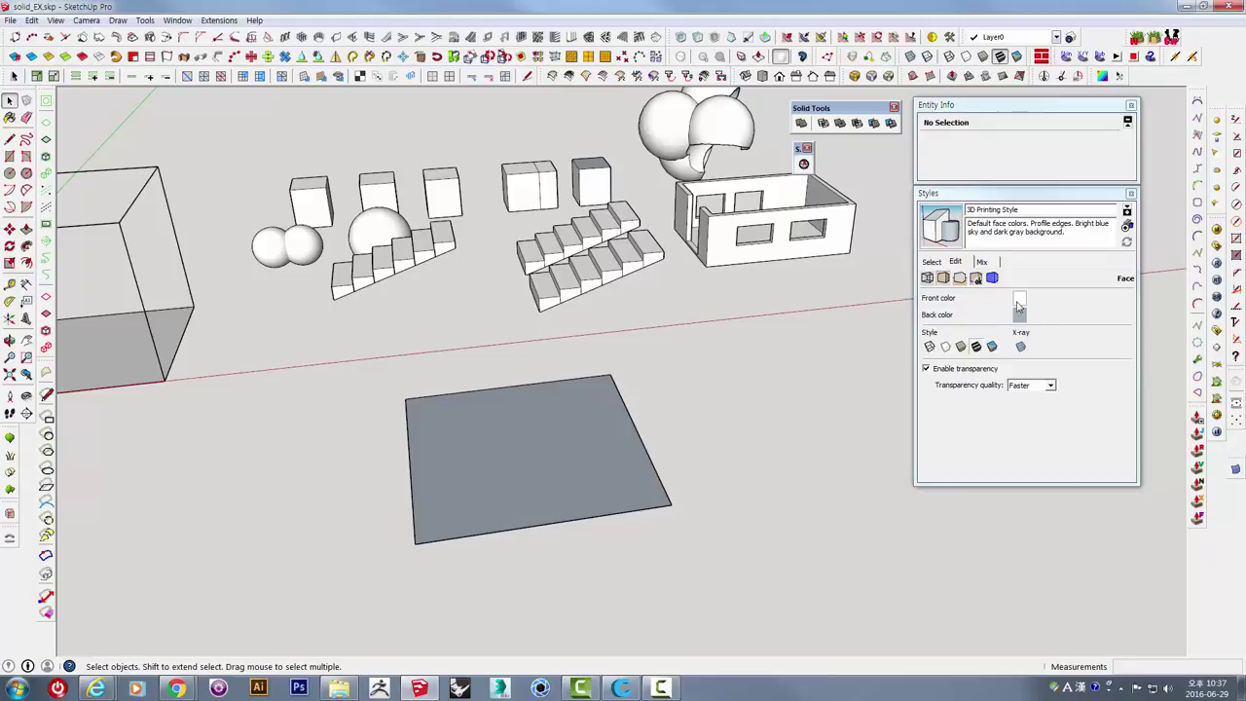
# Set the back-face colour to purple and check the reversed faces.
pyautogui.click(1019, 314)
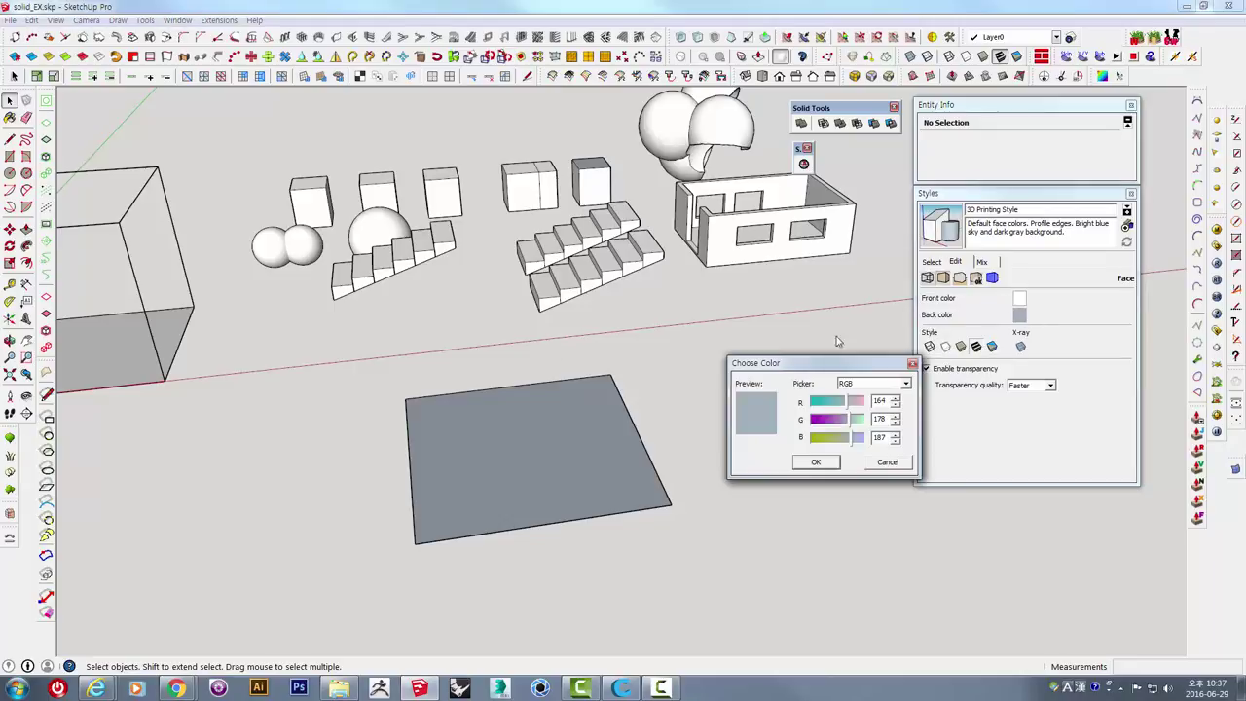
pyautogui.moveTo(830, 426); pyautogui.dragTo(816, 421)
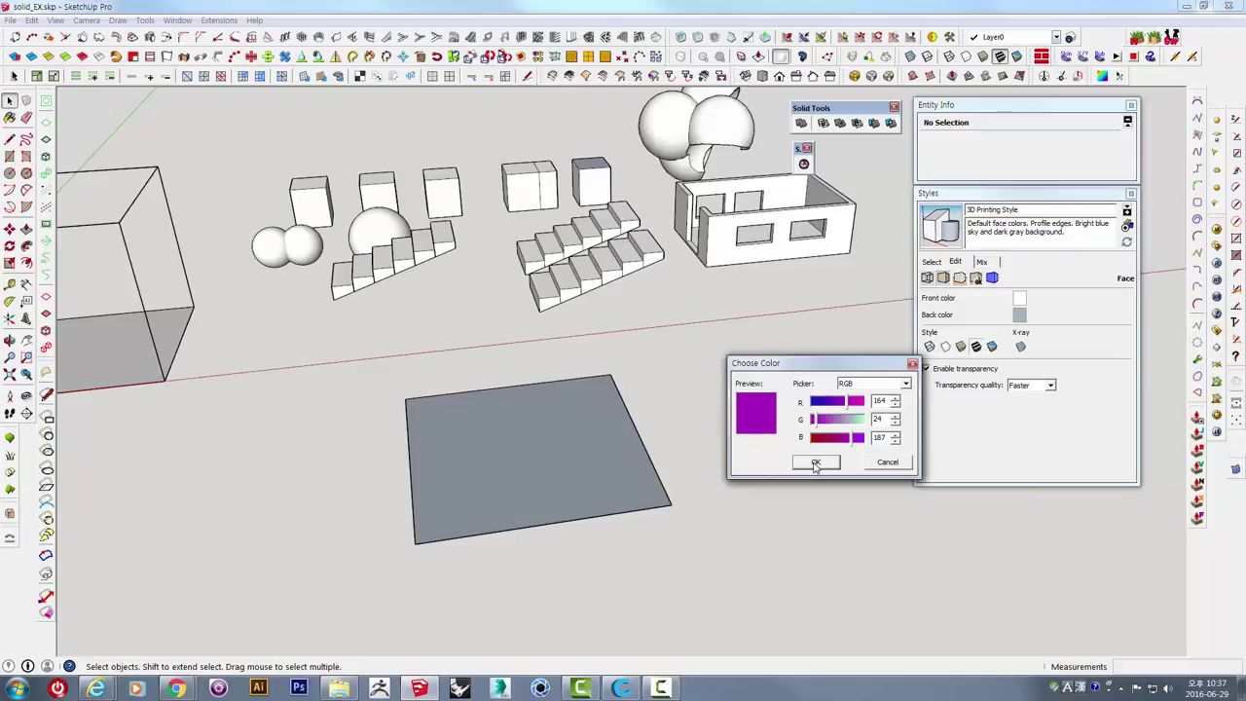
pyautogui.click(814, 463)
pyautogui.moveTo(638, 421); pyautogui.dragTo(545, 520, button='middle')
pyautogui.click(1019, 314)
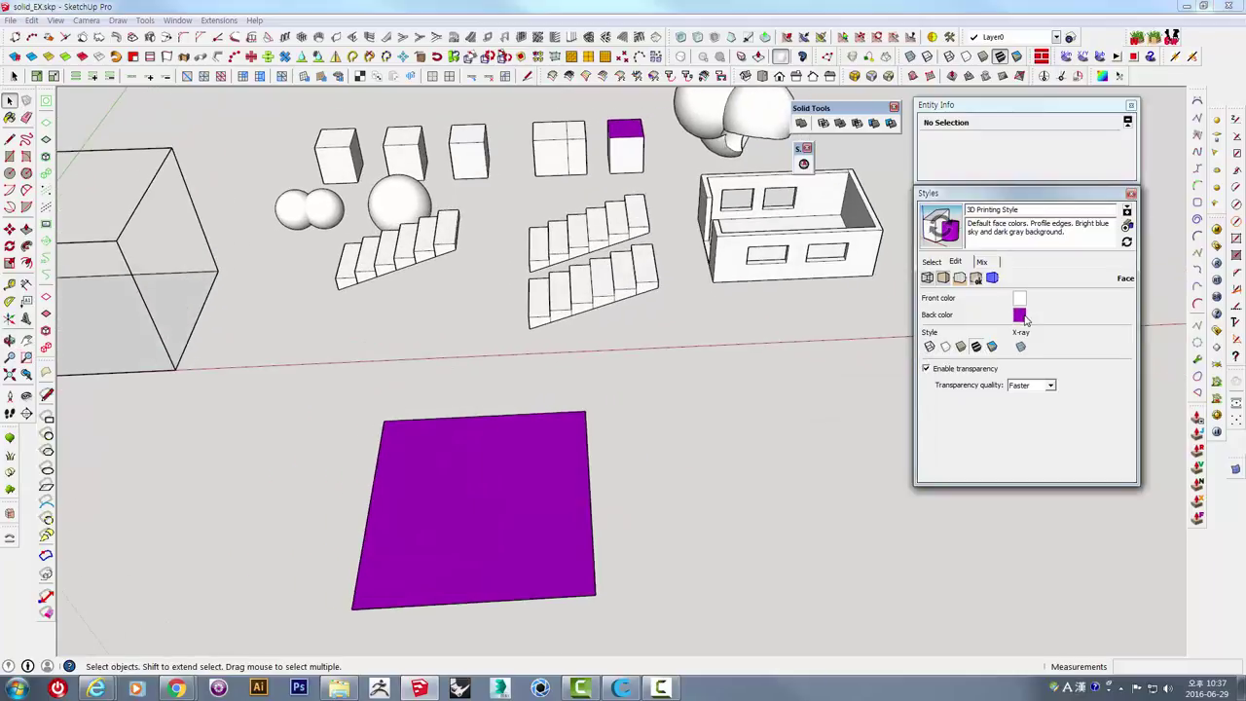
pyautogui.click(886, 463)
# Fine-tune the back-face colour toward grey-blue and go back to the In Model styles list.
pyautogui.moveTo(712, 418)
pyautogui.mouseDown(button='middle')
pyautogui.moveTo(785, 367)
pyautogui.moveTo(887, 355)
pyautogui.mouseUp(button='middle')
pyautogui.click(1019, 315)
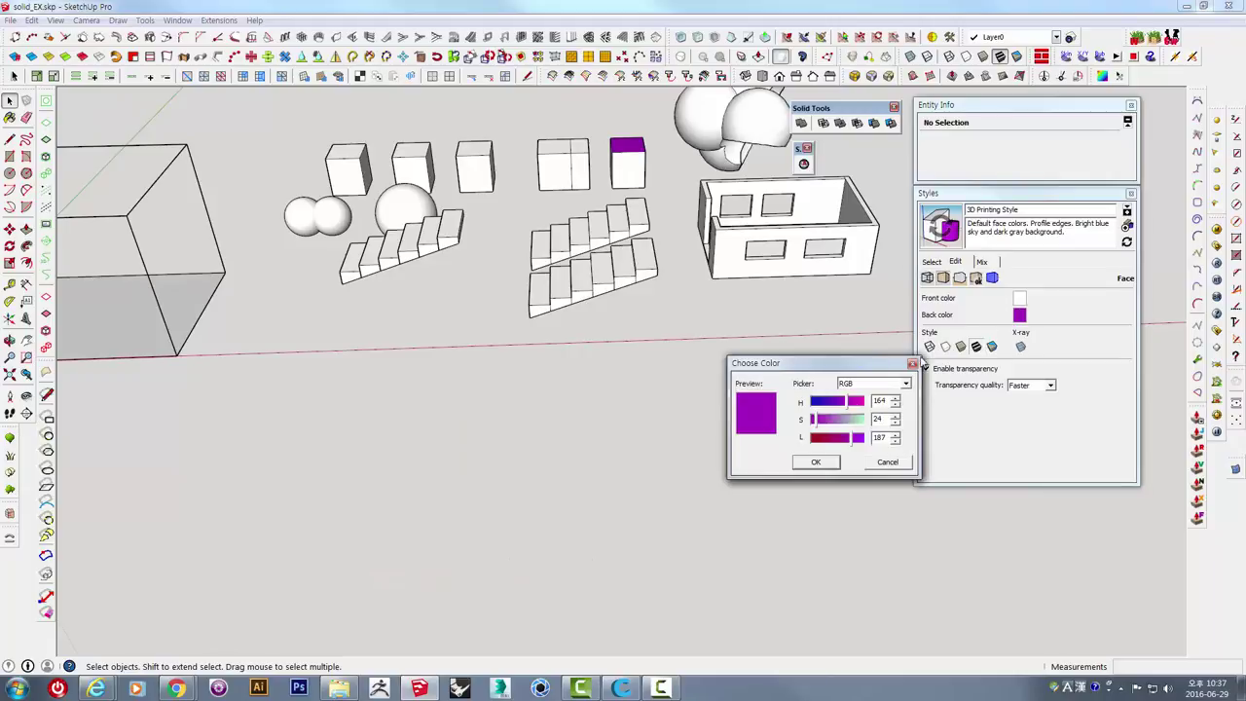
pyautogui.click(848, 421)
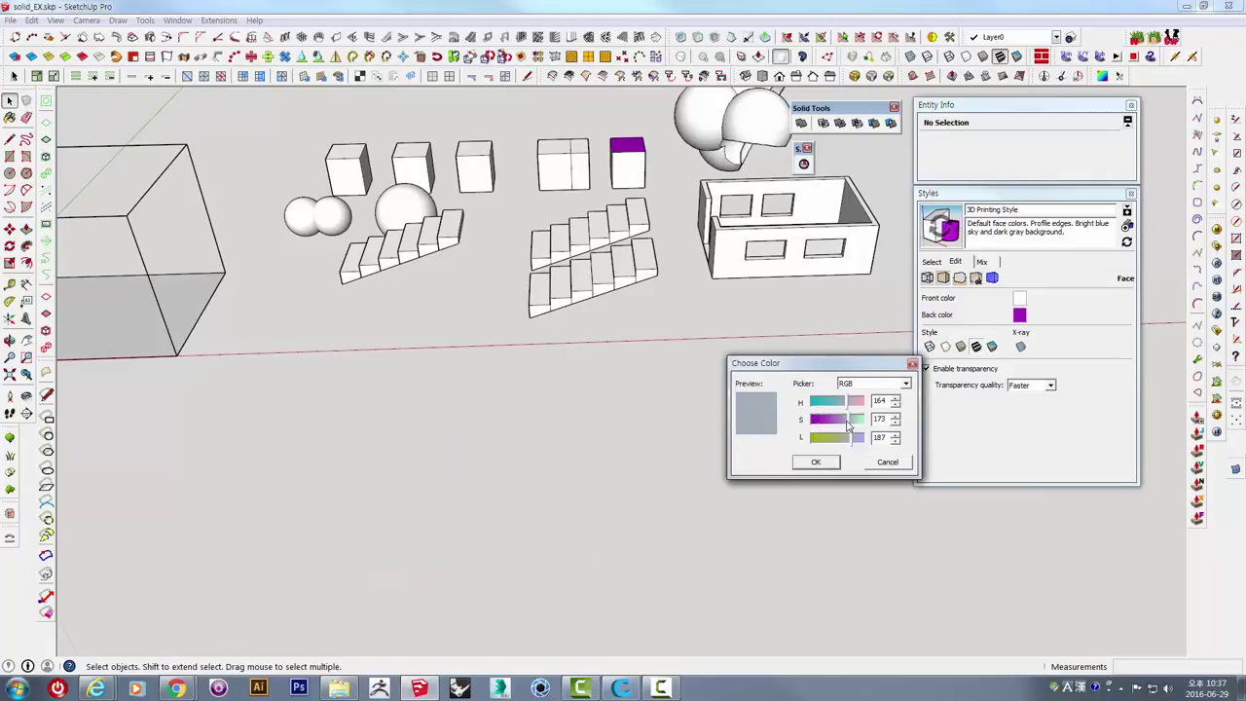
pyautogui.moveTo(848, 424); pyautogui.dragTo(850, 426)
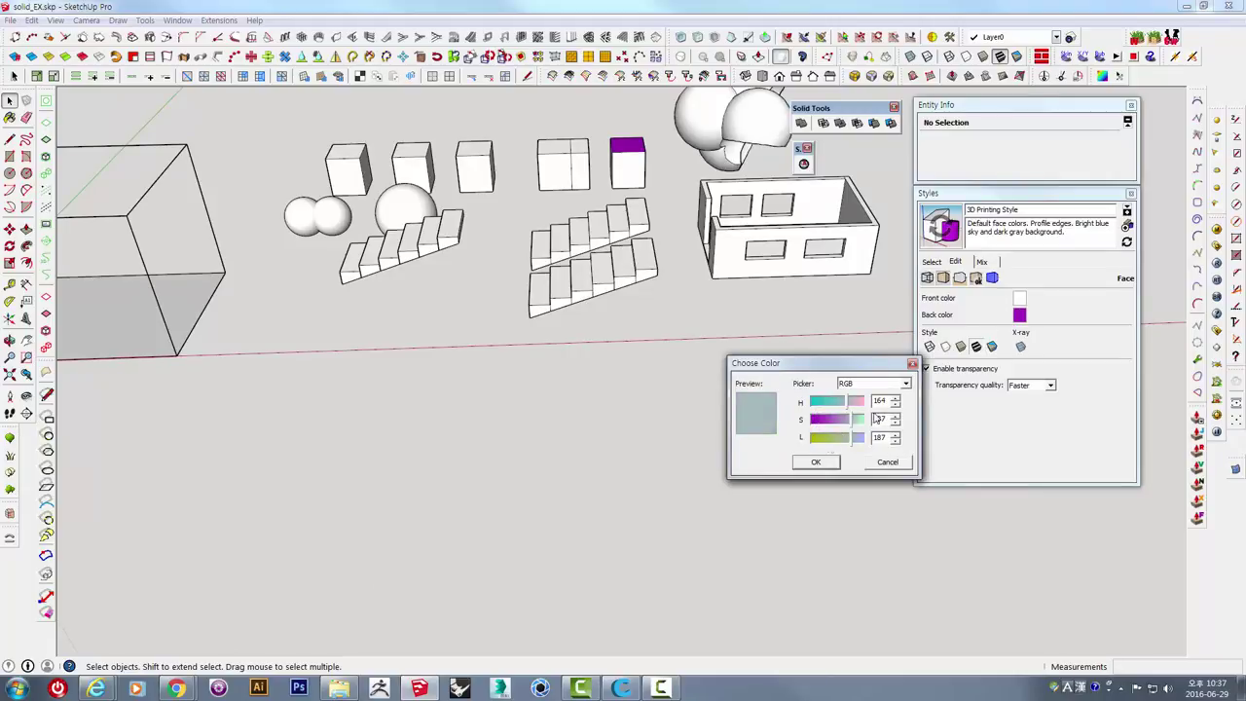
pyautogui.click(887, 463)
pyautogui.click(931, 262)
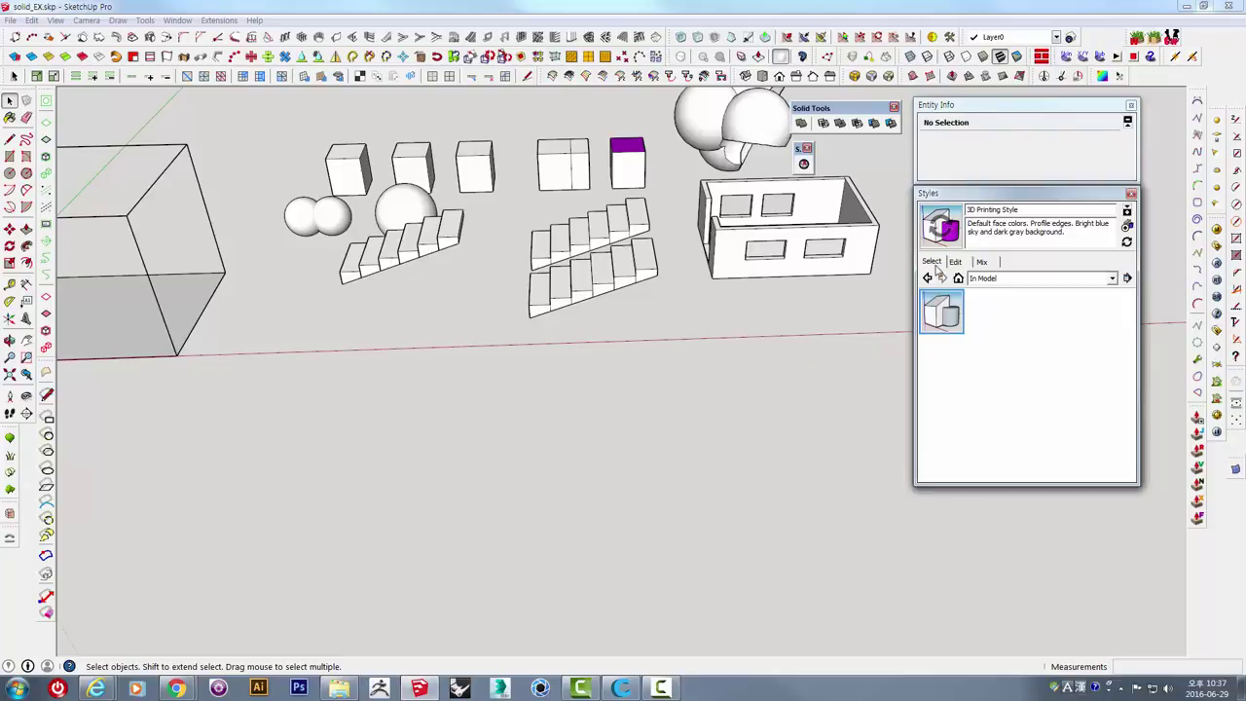
# Reapply the model's style and draw a new rectangle on the ground in front of the models.
pyautogui.click(939, 315)
pyautogui.moveTo(695, 431)
pyautogui.mouseDown(button='middle')
pyautogui.moveTo(662, 274)
pyautogui.moveTo(681, 292)
pyautogui.mouseUp(button='middle')
pyautogui.doubleClick(759, 301)
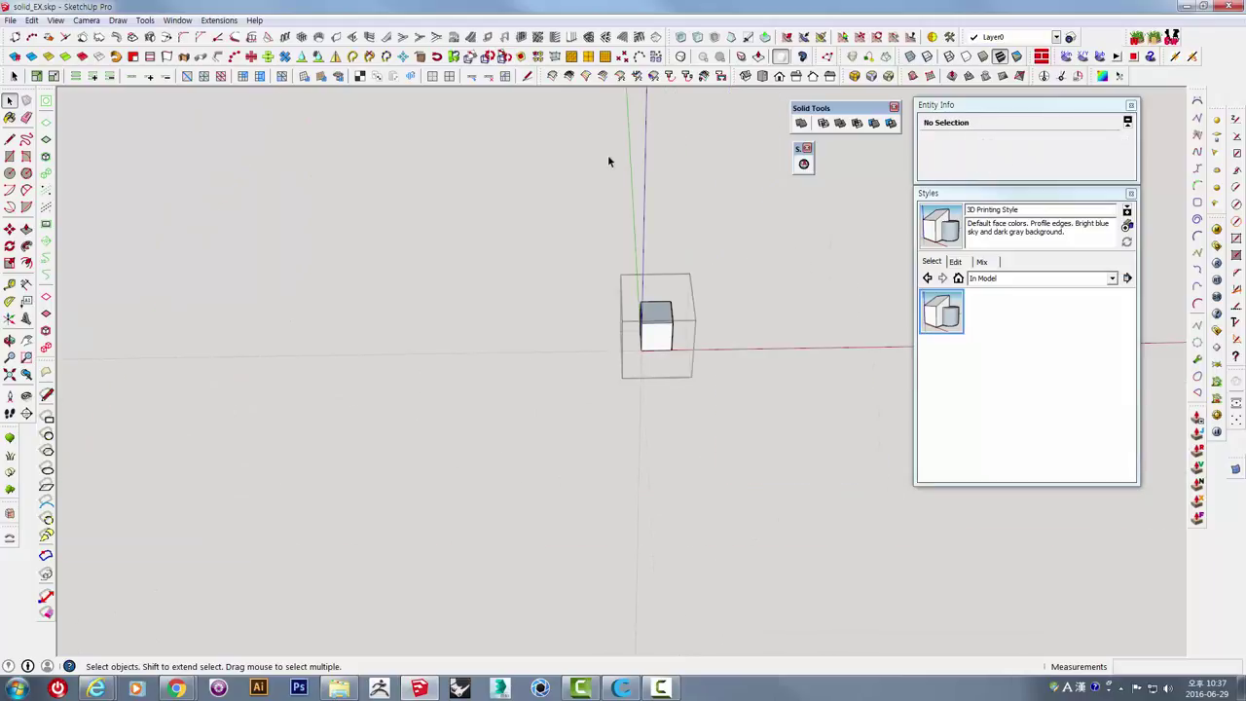
pyautogui.click(10, 155)
pyautogui.click(477, 445)
pyautogui.click(576, 515)
pyautogui.moveTo(629, 487)
pyautogui.mouseDown(button='middle')
pyautogui.moveTo(565, 479)
pyautogui.moveTo(642, 383)
pyautogui.mouseUp(button='middle')
# Push-pull the rectangle upward into a tall box.
pyautogui.press('space')
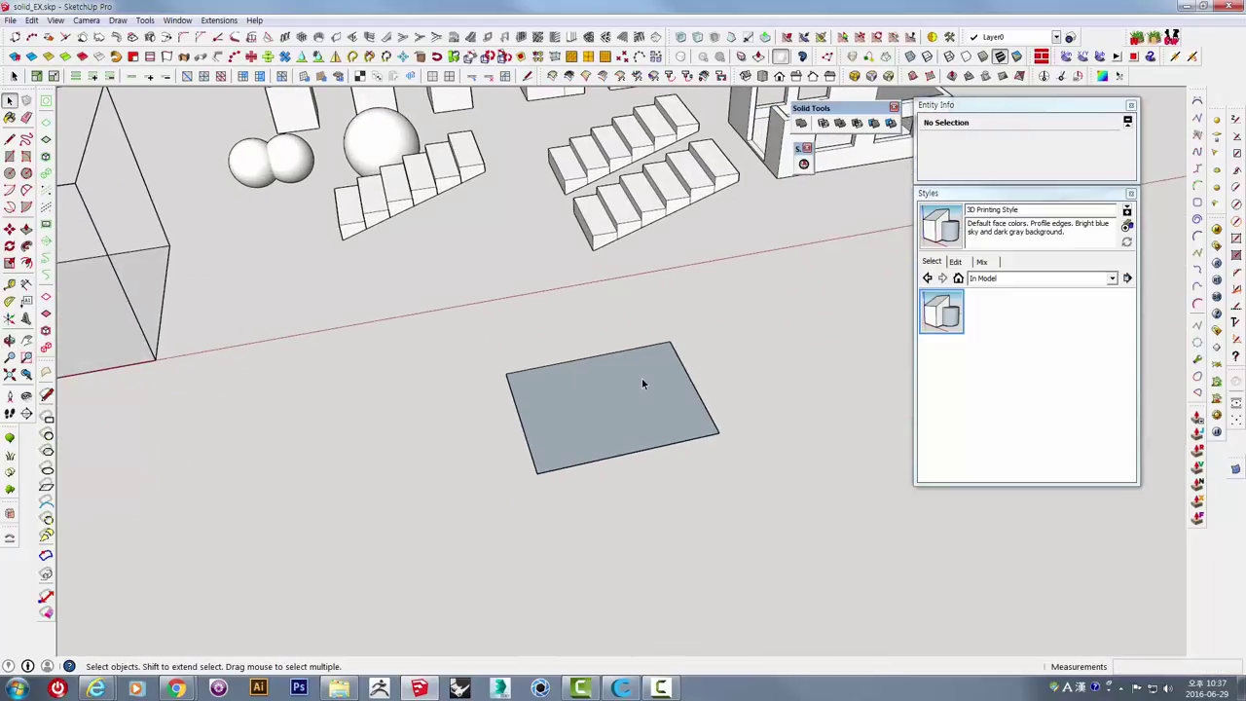
pyautogui.press('p')
pyautogui.moveTo(619, 410); pyautogui.dragTo(609, 356)
pyautogui.moveTo(610, 356)
pyautogui.mouseDown(button='middle')
pyautogui.moveTo(534, 380)
pyautogui.moveTo(596, 317)
pyautogui.mouseUp(button='middle')
pyautogui.moveTo(596, 318); pyautogui.dragTo(590, 288)
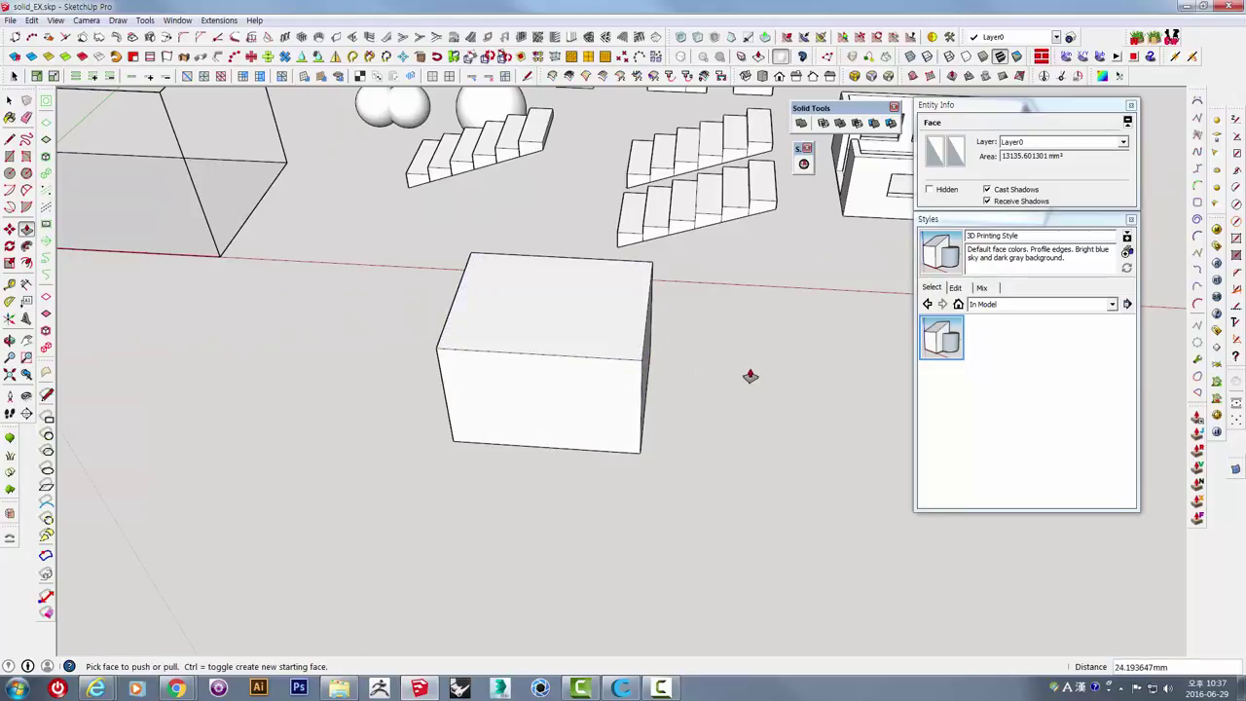
# Triple-click the box to select all its edges and faces, then orbit to check it.
pyautogui.press('o')
pyautogui.moveTo(649, 340)
pyautogui.mouseDown()
pyautogui.moveTo(476, 454)
pyautogui.moveTo(395, 278)
pyautogui.moveTo(554, 147)
pyautogui.moveTo(645, 432)
pyautogui.moveTo(584, 356)
pyautogui.mouseUp()
pyautogui.press('space')
pyautogui.tripleClick(571, 365)
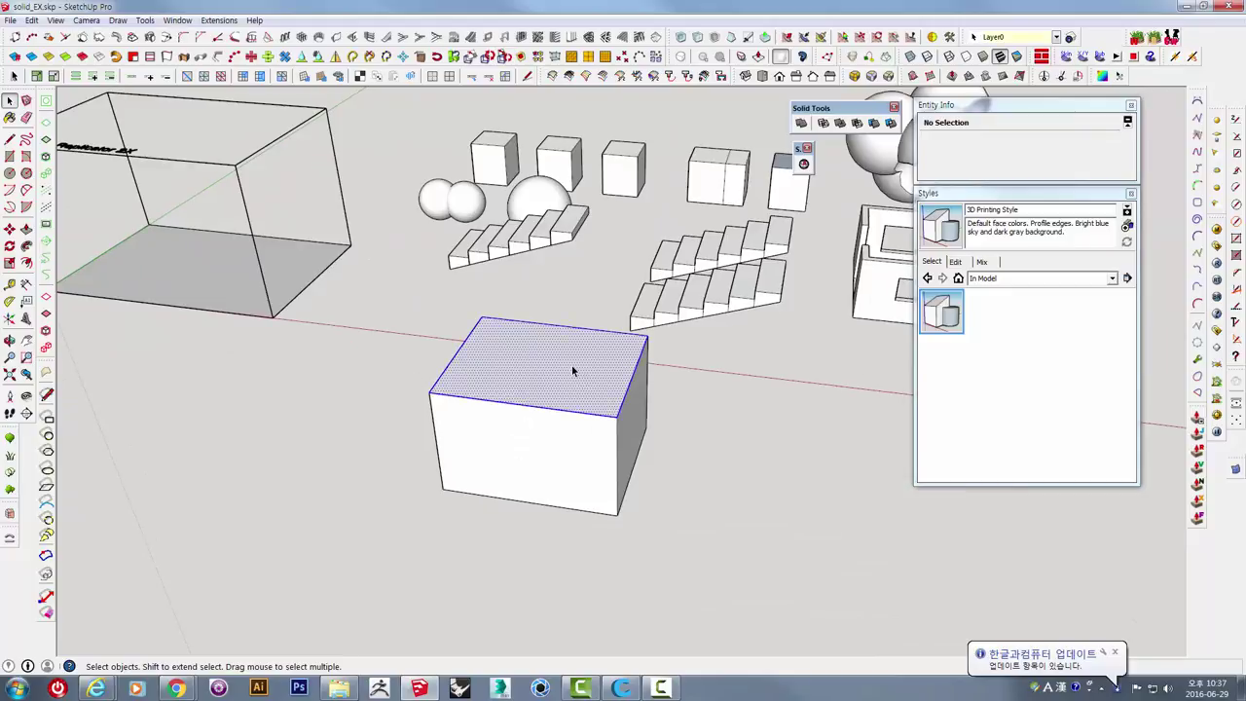
pyautogui.moveTo(631, 387)
pyautogui.mouseDown(button='middle')
pyautogui.moveTo(370, 278)
pyautogui.moveTo(361, 234)
pyautogui.mouseUp(button='middle')
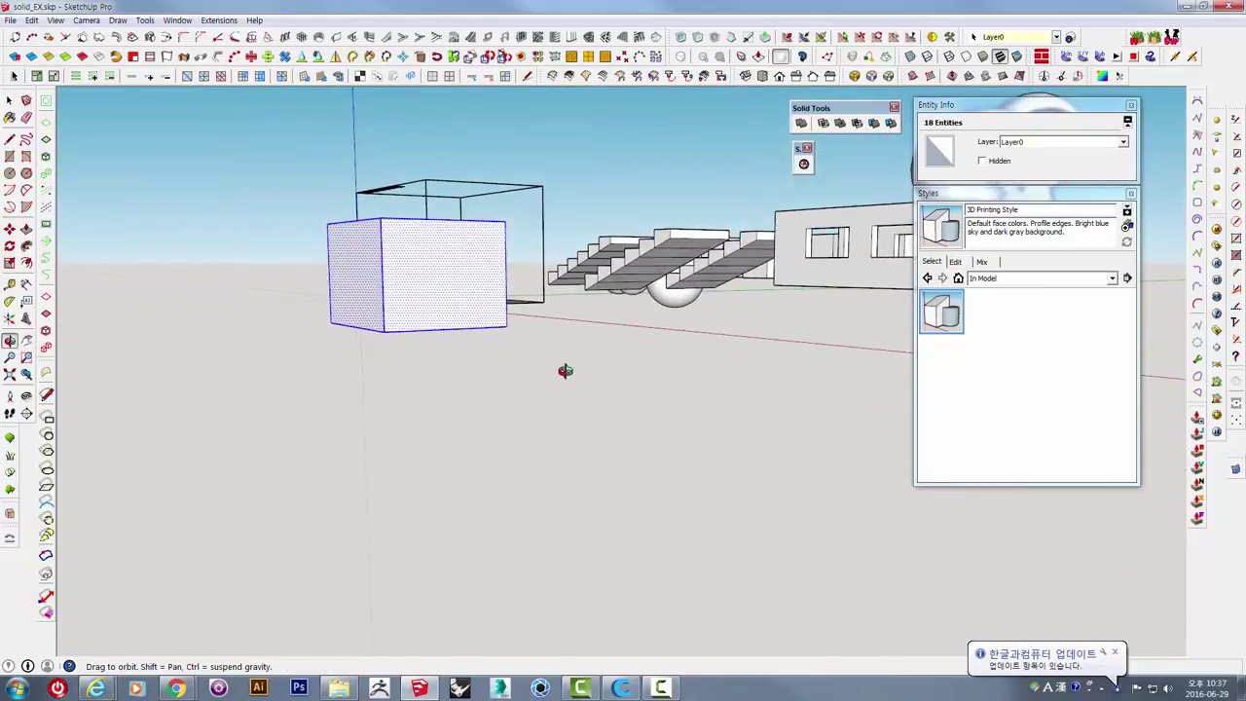
pyautogui.moveTo(567, 370); pyautogui.dragTo(587, 407, button='middle')
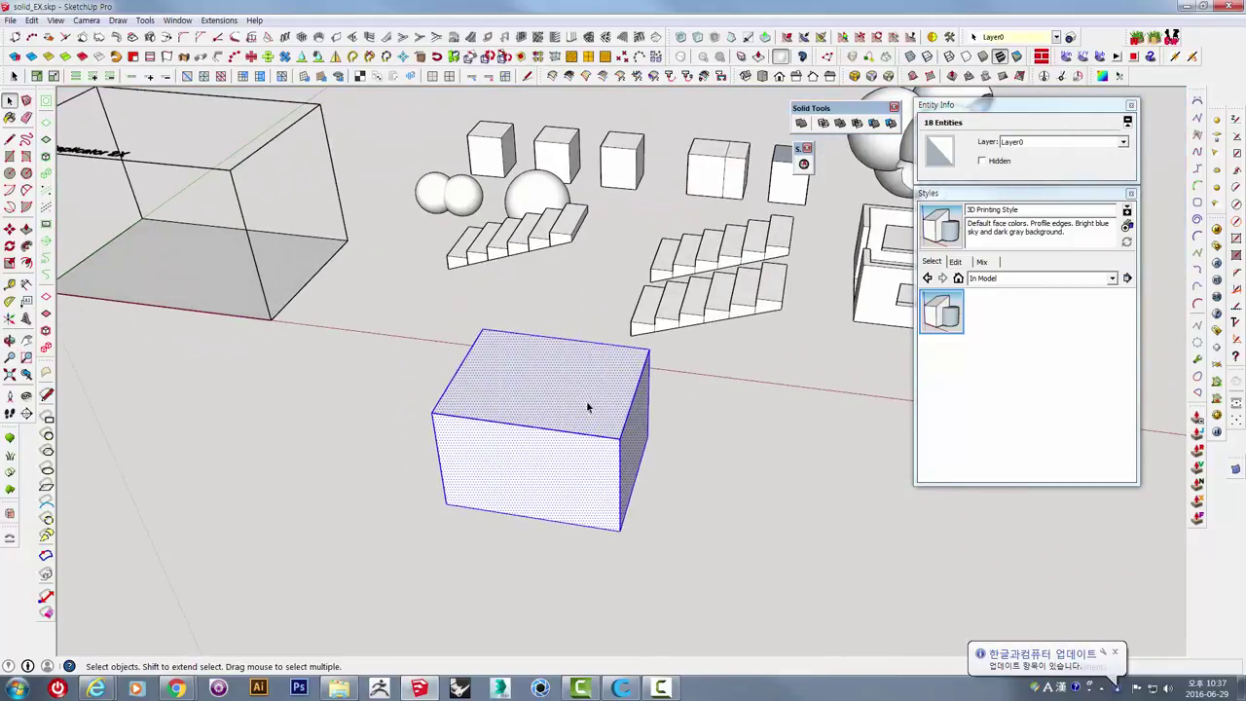
# Make the selected box into a group so it becomes a solid.
pyautogui.rightClick(490, 337)
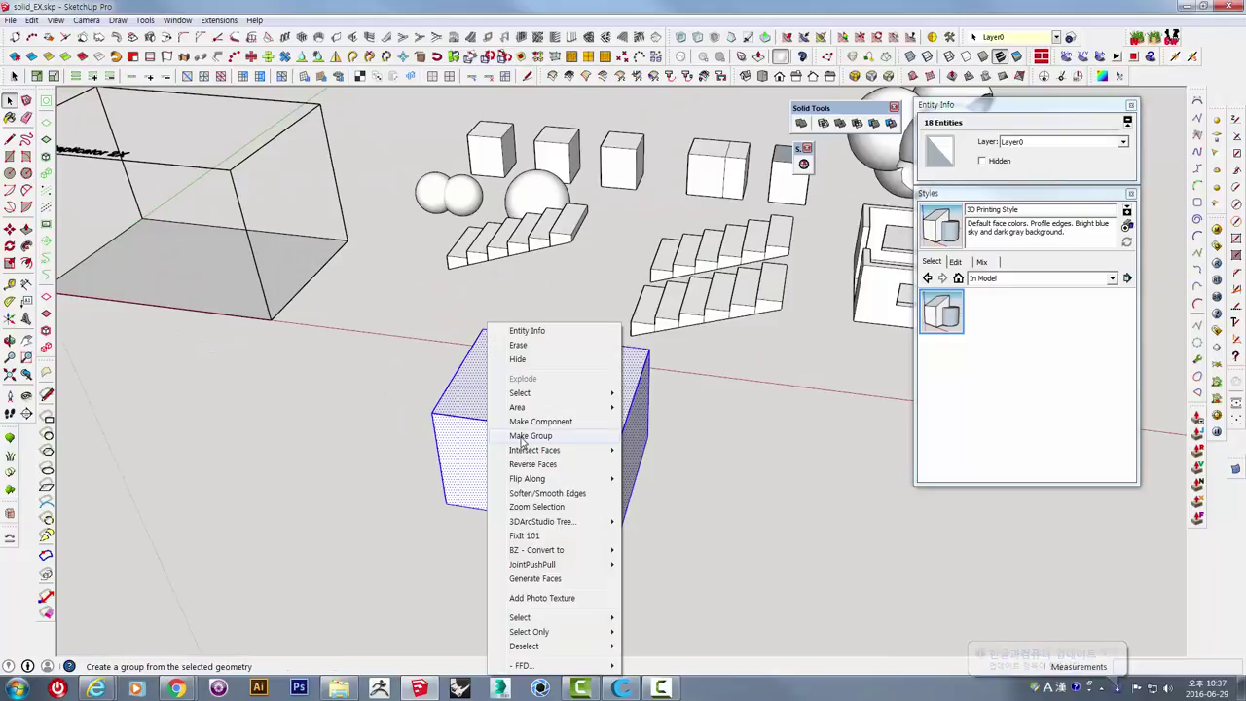
pyautogui.click(523, 440)
pyautogui.moveTo(659, 480)
pyautogui.mouseDown(button='middle')
pyautogui.moveTo(809, 512)
pyautogui.moveTo(866, 287)
pyautogui.moveTo(745, 253)
pyautogui.moveTo(745, 473)
pyautogui.moveTo(659, 519)
pyautogui.moveTo(503, 398)
pyautogui.moveTo(540, 437)
pyautogui.moveTo(543, 477)
pyautogui.mouseUp(button='middle')
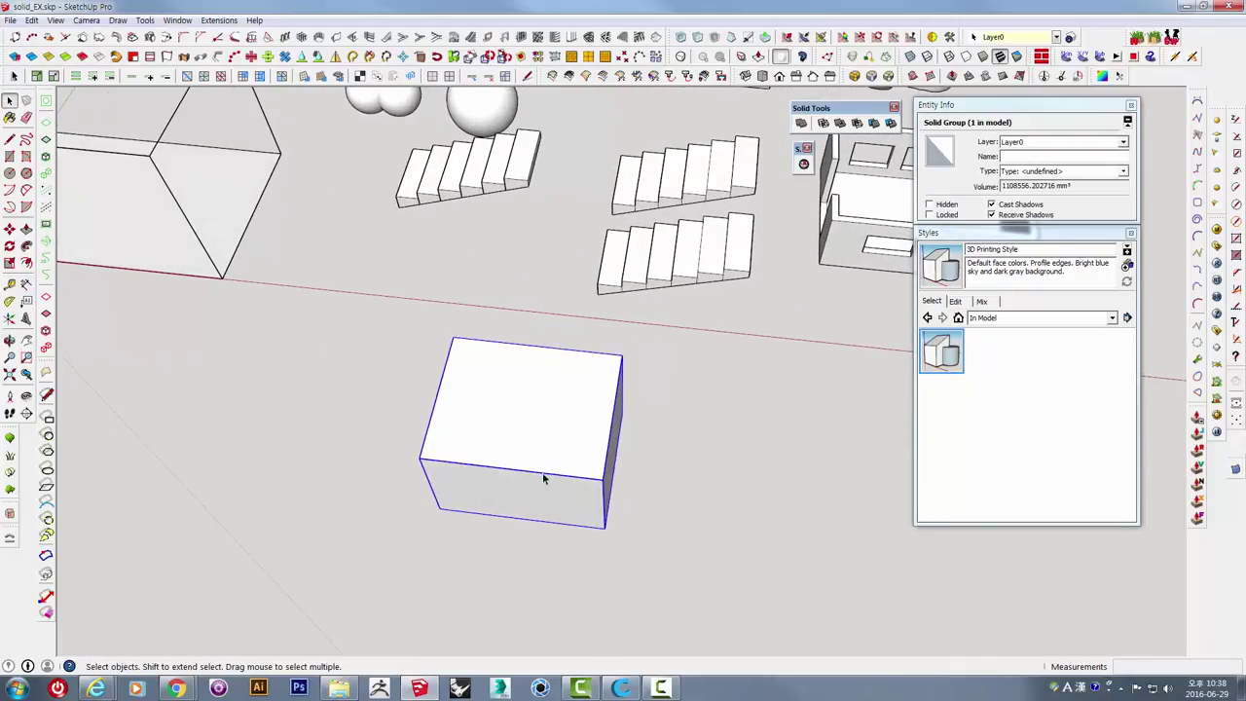
# Copy the solid box with Move and Ctrl, placing the duplicate overlapping the original.
pyautogui.press('m')
pyautogui.press('ctrl')
pyautogui.click(431, 571)
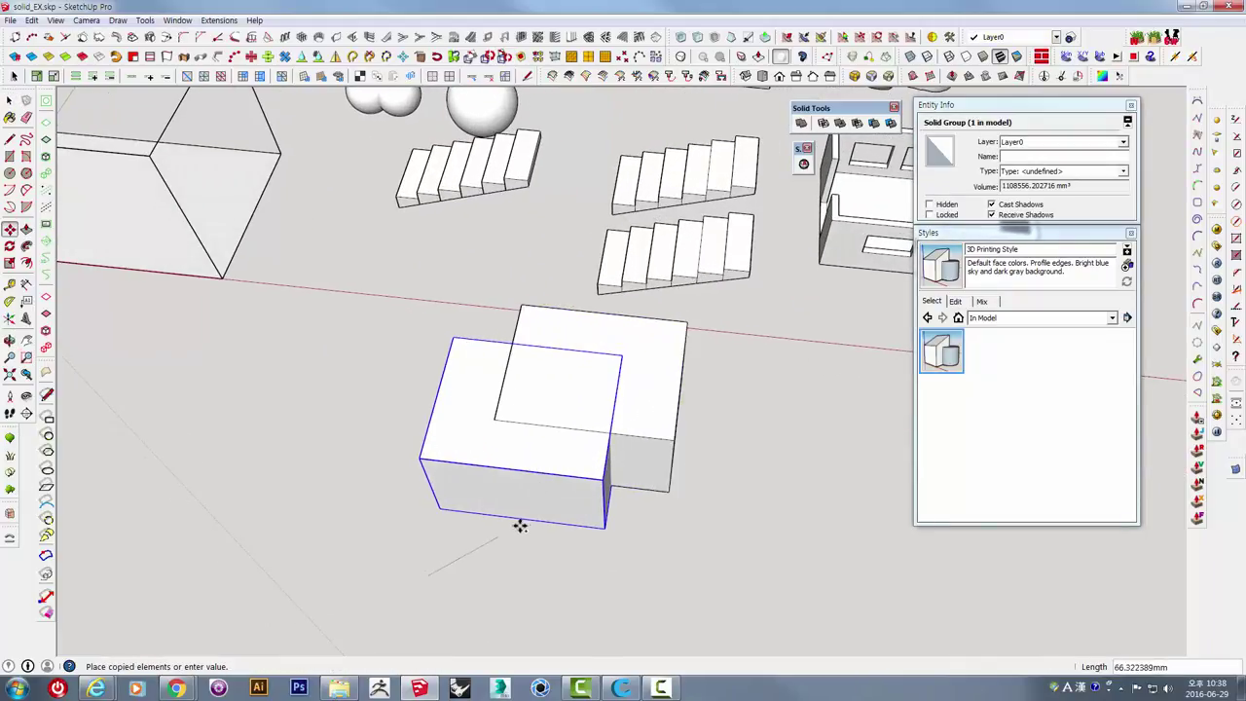
pyautogui.moveTo(696, 592)
pyautogui.mouseDown(button='middle')
pyautogui.moveTo(606, 339)
pyautogui.moveTo(676, 540)
pyautogui.moveTo(708, 473)
pyautogui.moveTo(617, 439)
pyautogui.moveTo(603, 411)
pyautogui.moveTo(587, 430)
pyautogui.mouseUp(button='middle')
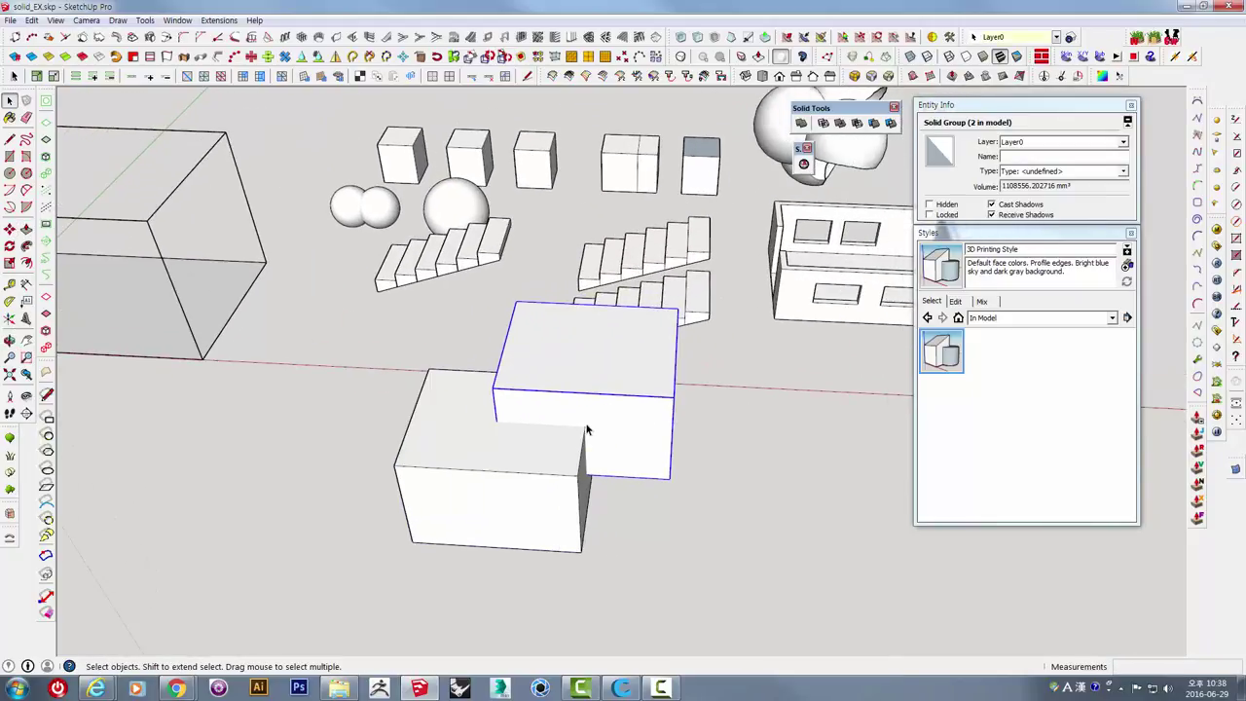
# Select both overlapping boxes and apply Solid Tools > Subtract to create the notched Difference solid.
pyautogui.click(508, 473)
pyautogui.rightClick(508, 473)
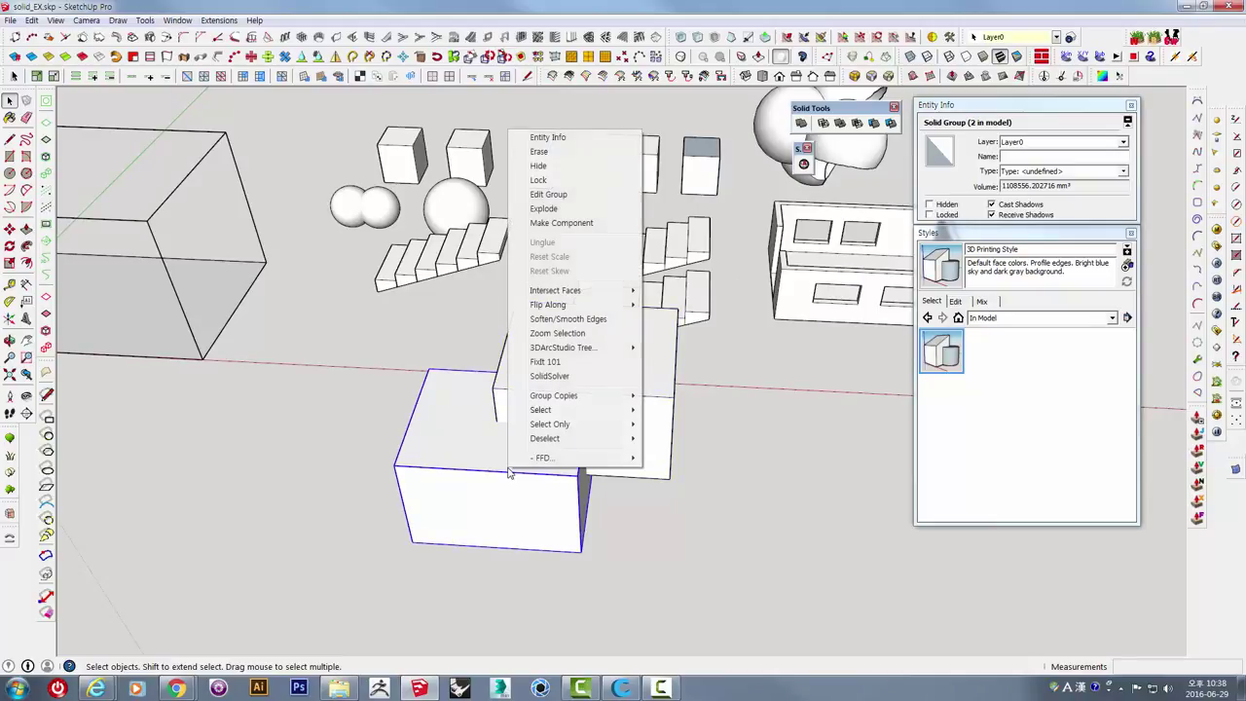
pyautogui.press('Escape')
pyautogui.click(636, 373)
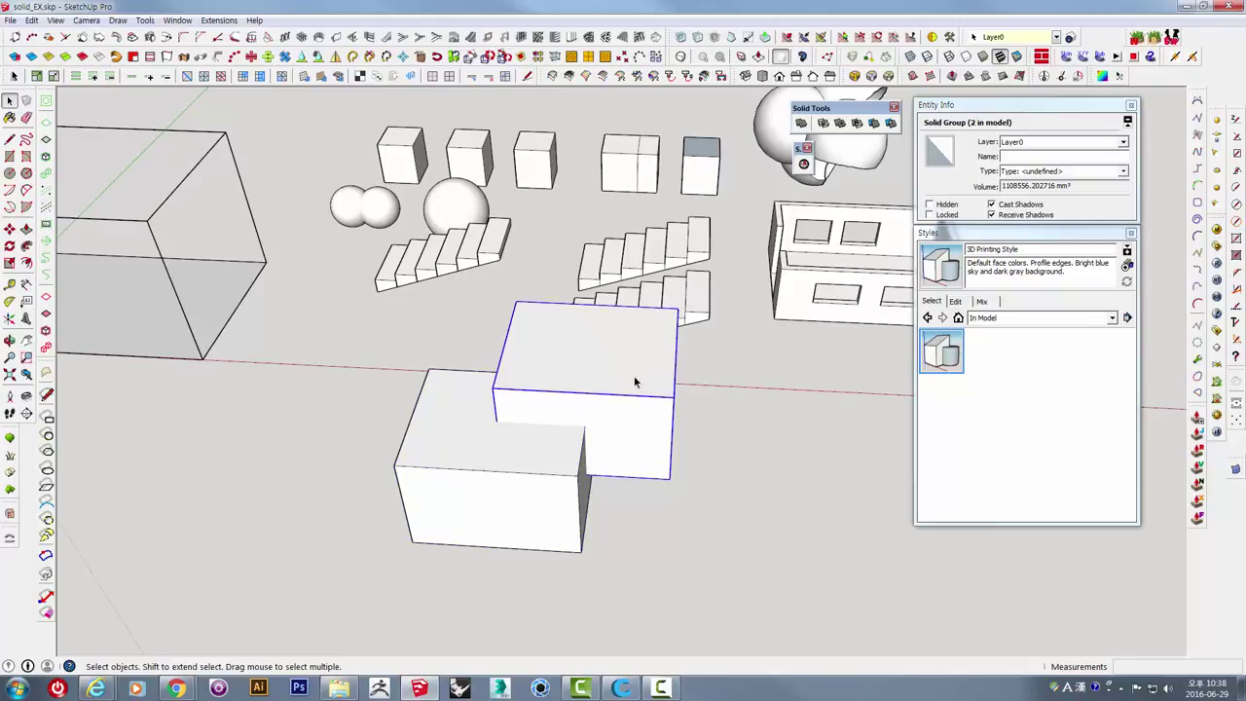
pyautogui.keyDown('shift'); pyautogui.click(444, 380); pyautogui.keyUp('shift')
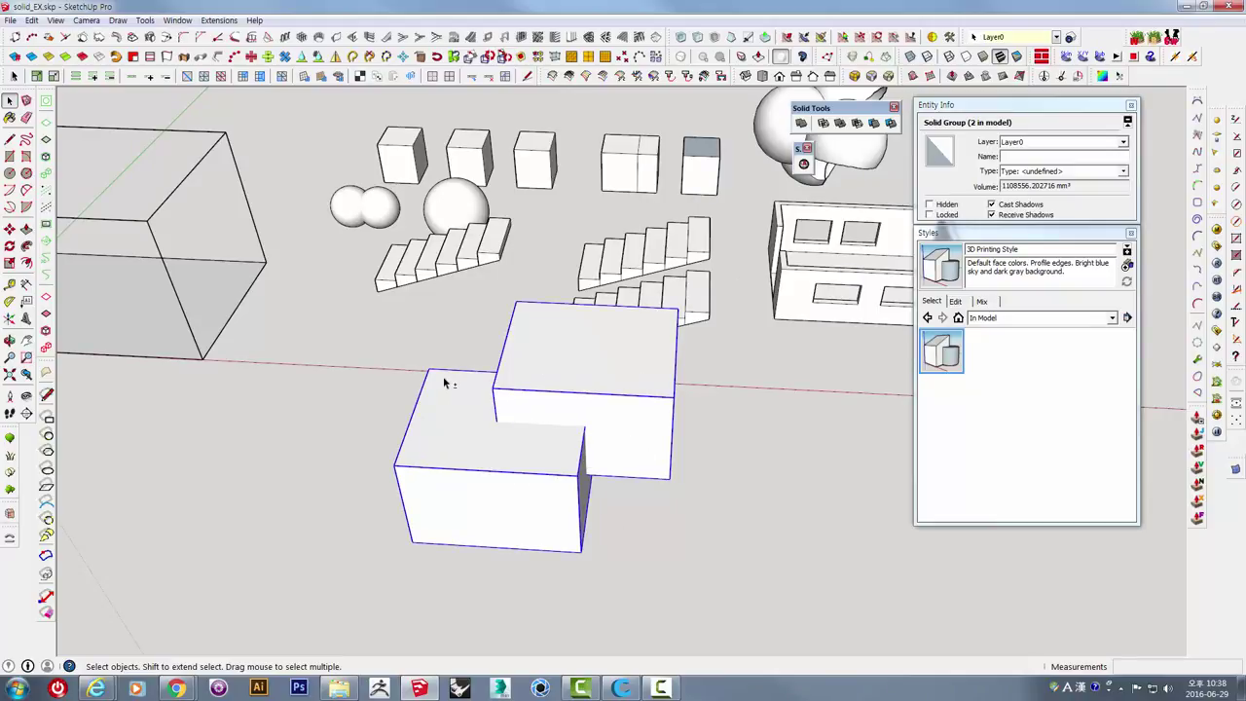
pyautogui.rightClick(537, 402)
pyautogui.moveTo(580, 210)
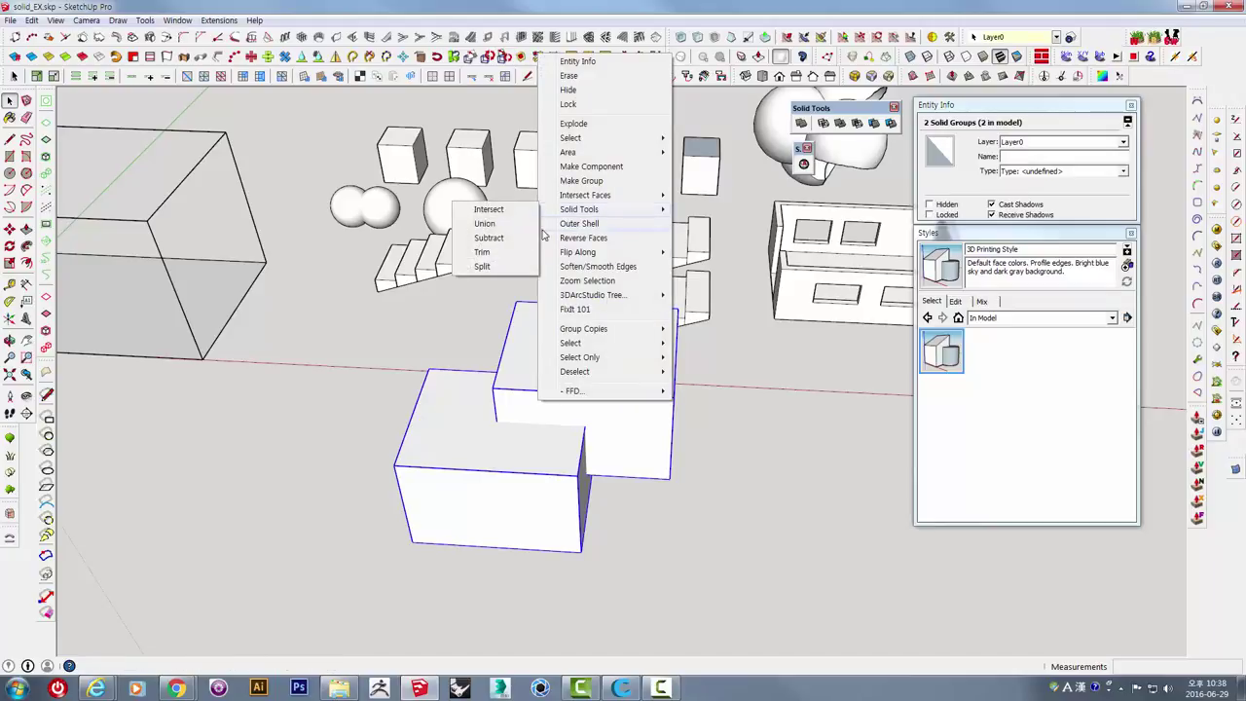
pyautogui.click(504, 240)
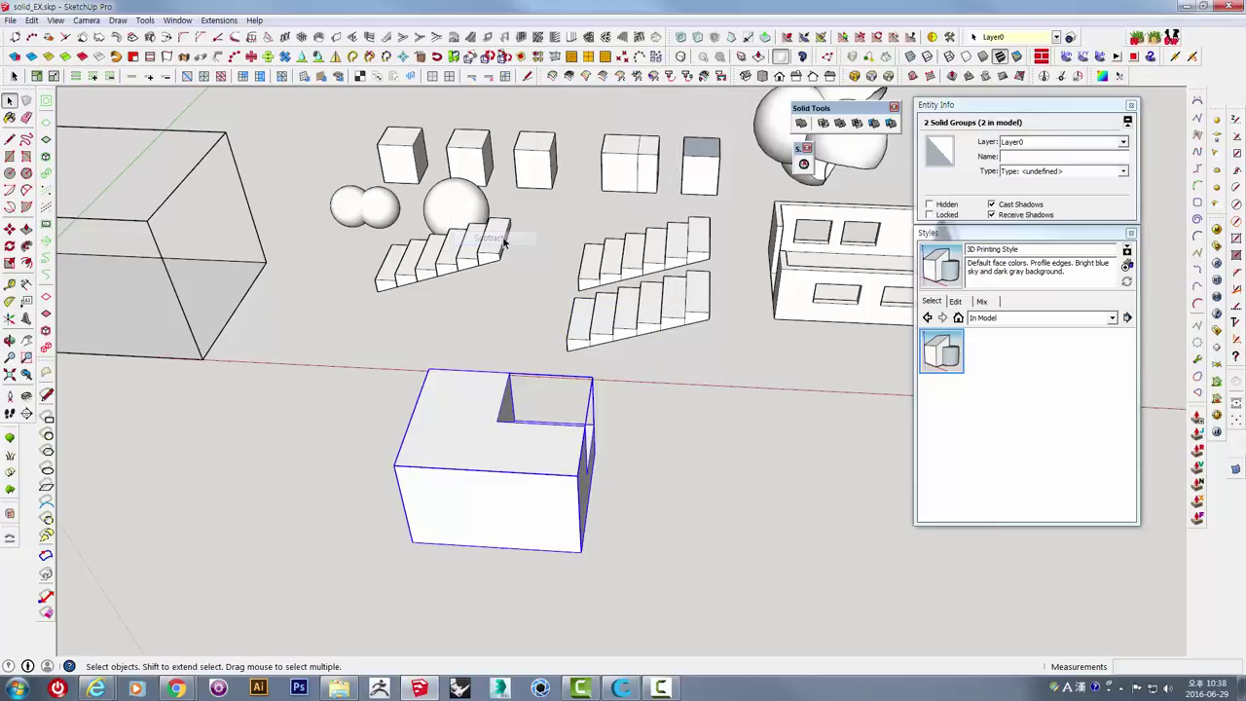
pyautogui.moveTo(575, 437)
pyautogui.mouseDown(button='middle')
pyautogui.moveTo(143, 420)
pyautogui.moveTo(379, 248)
pyautogui.moveTo(431, 341)
pyautogui.moveTo(788, 464)
pyautogui.moveTo(631, 469)
pyautogui.moveTo(322, 382)
pyautogui.moveTo(431, 445)
pyautogui.moveTo(697, 447)
pyautogui.moveTo(751, 489)
pyautogui.moveTo(569, 448)
pyautogui.moveTo(552, 331)
pyautogui.mouseUp(button='middle')
# Delete the notched Difference solid.
pyautogui.click(630, 475)
pyautogui.click(325, 401)
pyautogui.press('Delete')
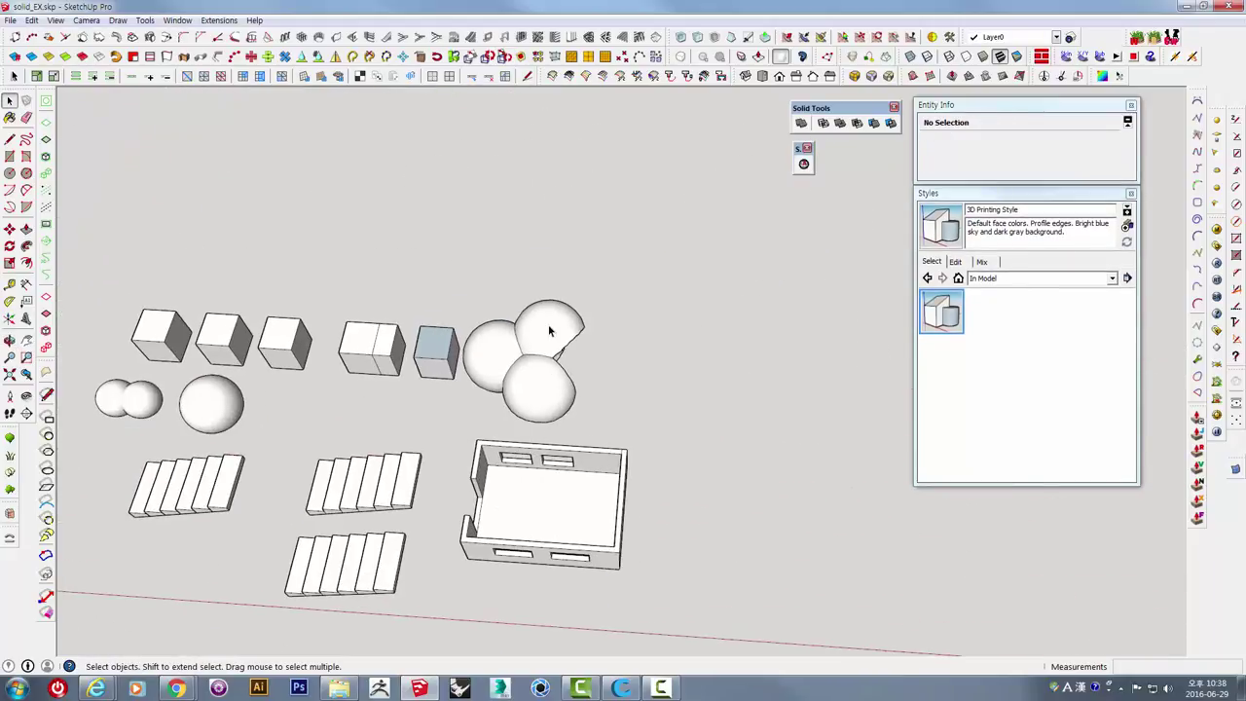
# Select the sphere cluster, orbit to a higher view of all models, then clear the selection.
pyautogui.click(552, 330)
pyautogui.moveTo(507, 418); pyautogui.dragTo(543, 337, button='middle')
pyautogui.scroll(2, 540, 294)
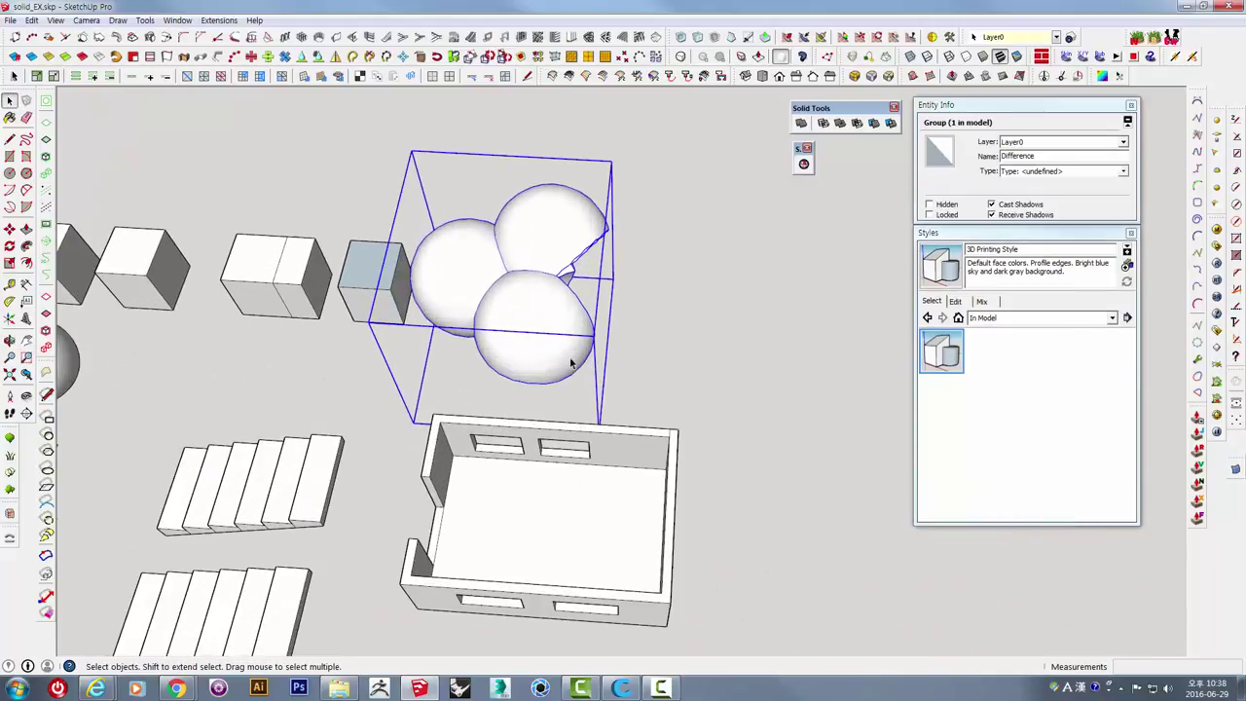
pyautogui.scroll(2, 542, 305)
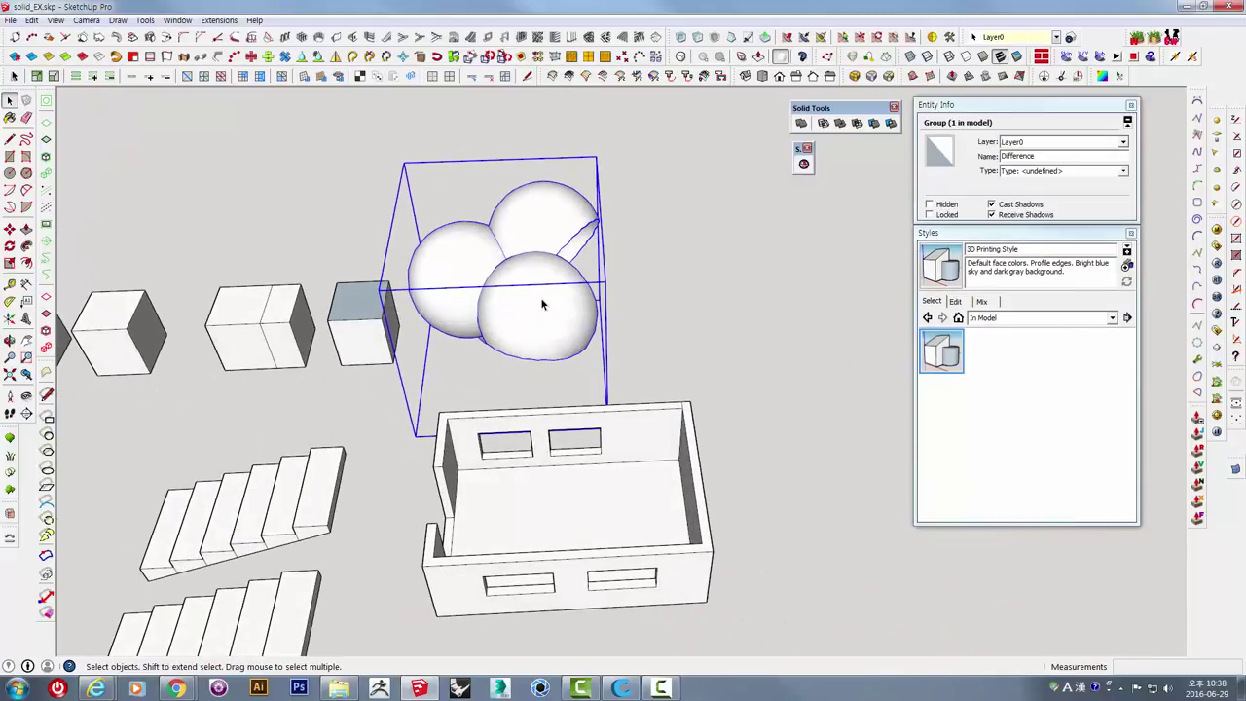
pyautogui.scroll(-3, 704, 321)
pyautogui.moveTo(704, 380); pyautogui.dragTo(682, 350, button='middle')
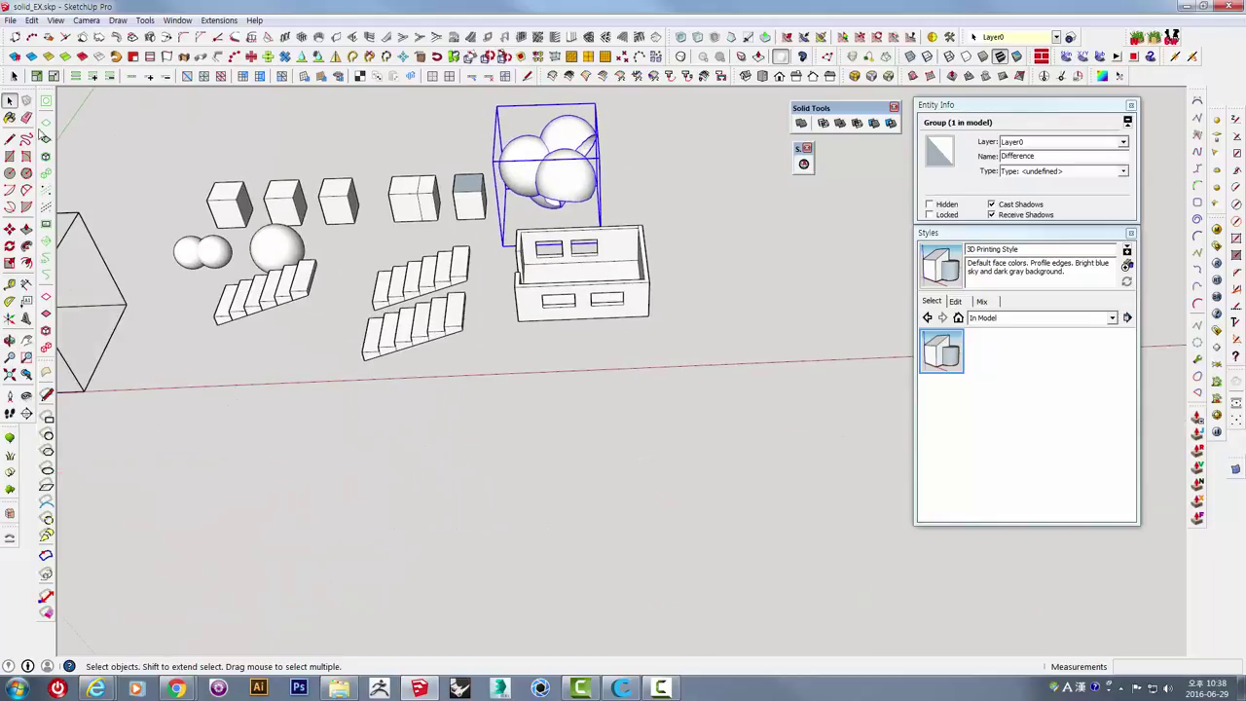
pyautogui.press('space')
pyautogui.click(232, 175)
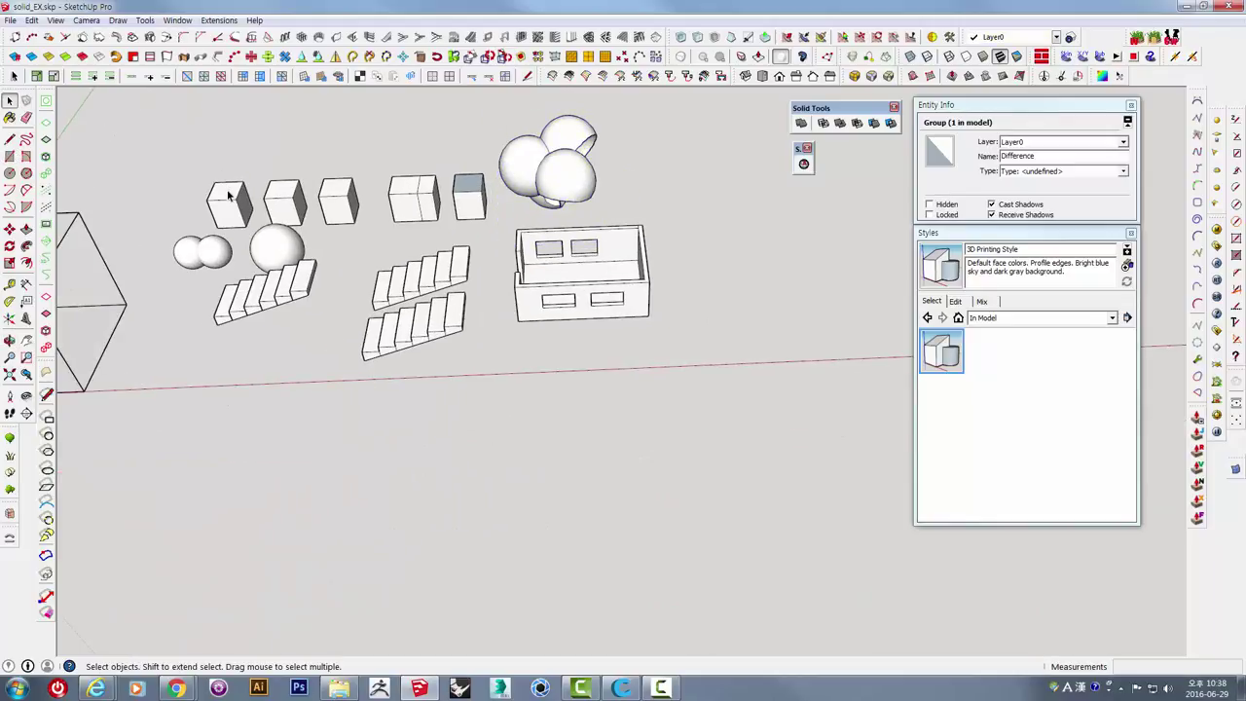
# Copy the leftmost small cube into the open area below the example models.
pyautogui.press('m')
pyautogui.keyDown('ctrl'); pyautogui.click(228, 204); pyautogui.keyUp('ctrl')
pyautogui.click(478, 494)
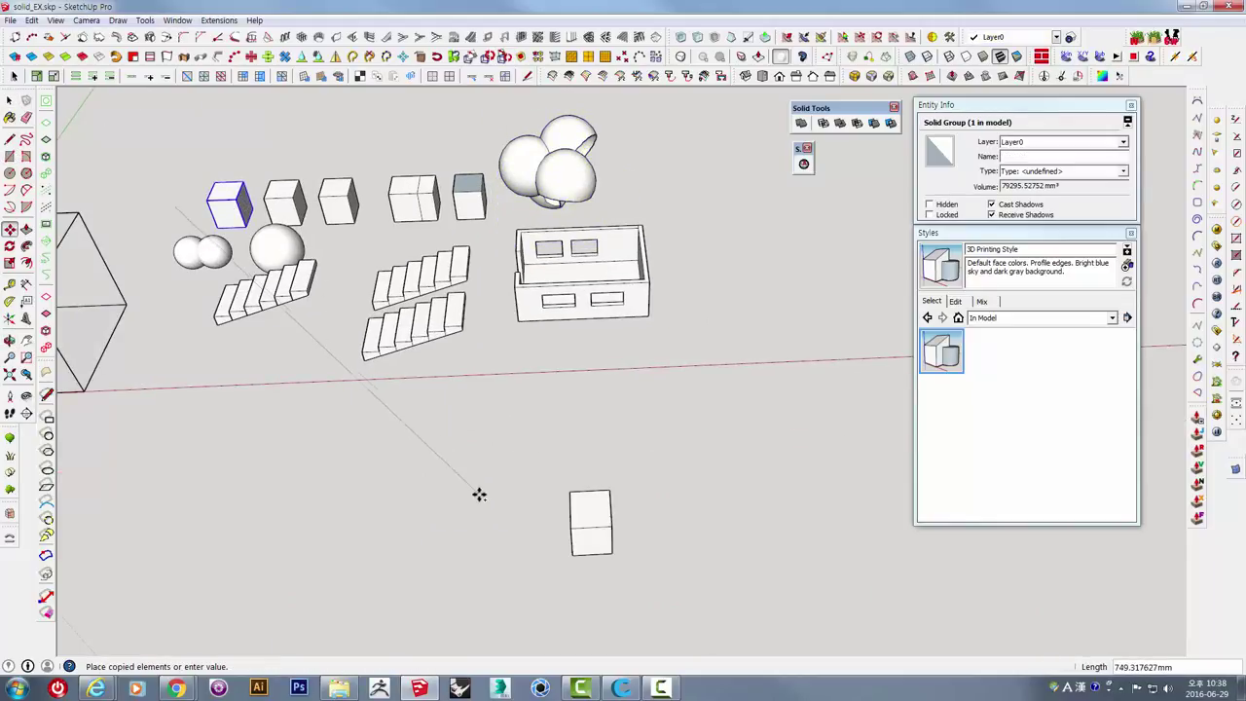
pyautogui.press('space')
# Check the copy's 79295.52752 mm³ volume in Entity Info, then select the lower staircase group.
pyautogui.keyDown('shift'); pyautogui.moveTo(643, 552); pyautogui.dragTo(628, 468, button='middle'); pyautogui.keyUp('shift')
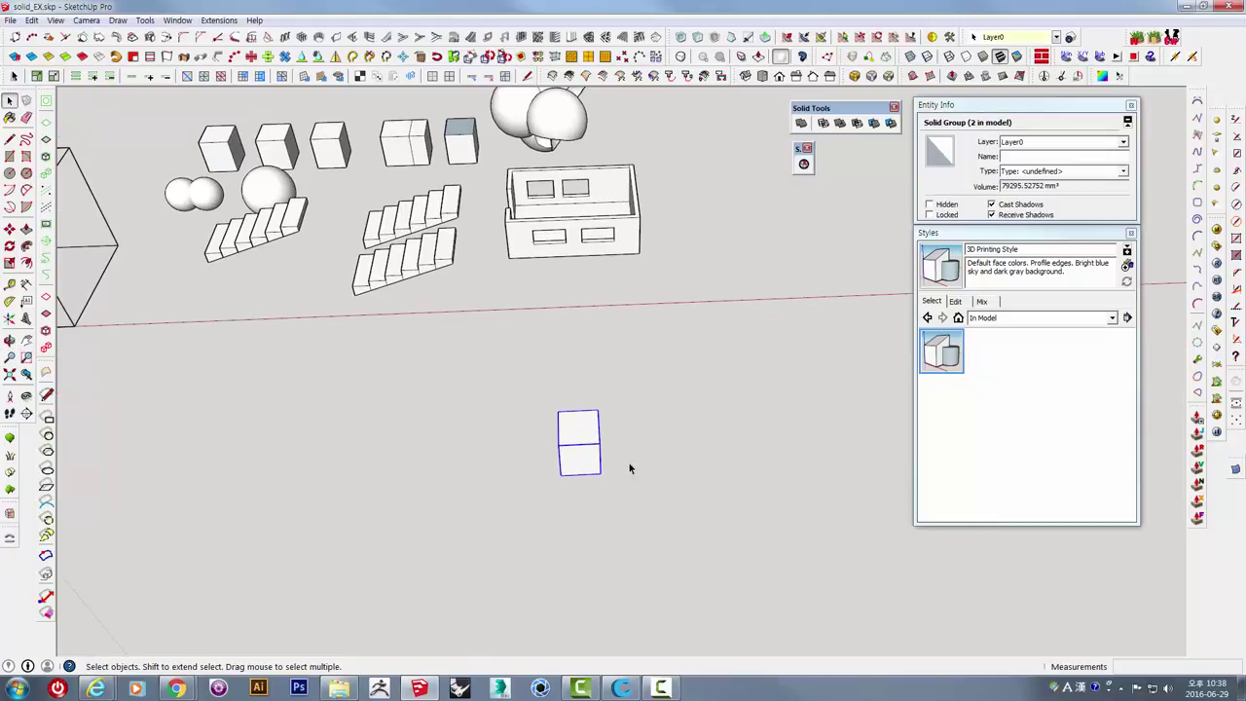
pyautogui.rightClick(577, 428)
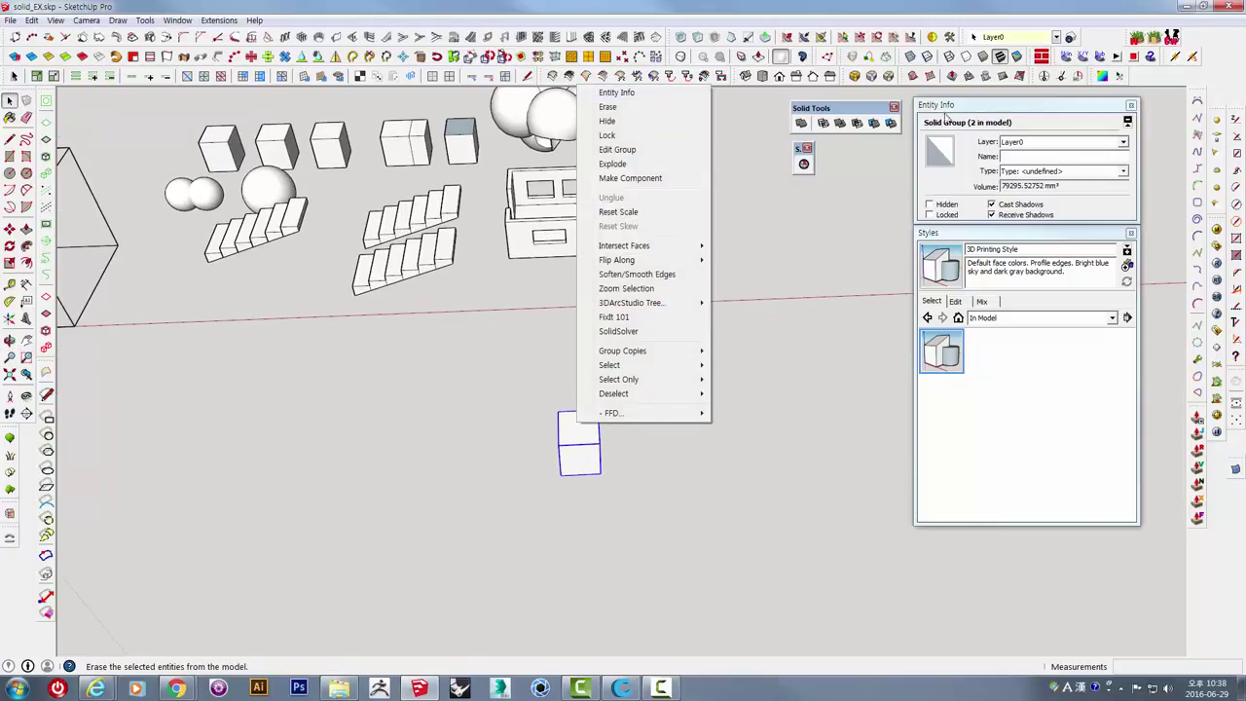
pyautogui.click(994, 112)
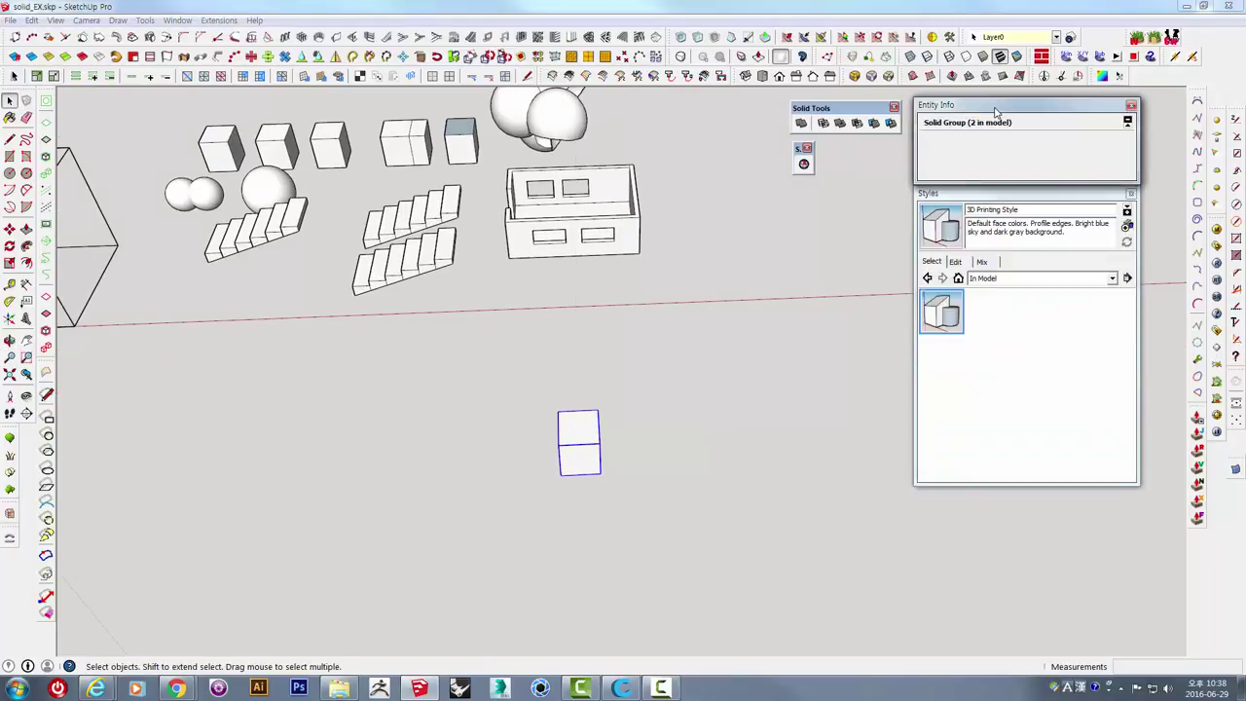
pyautogui.click(967, 107)
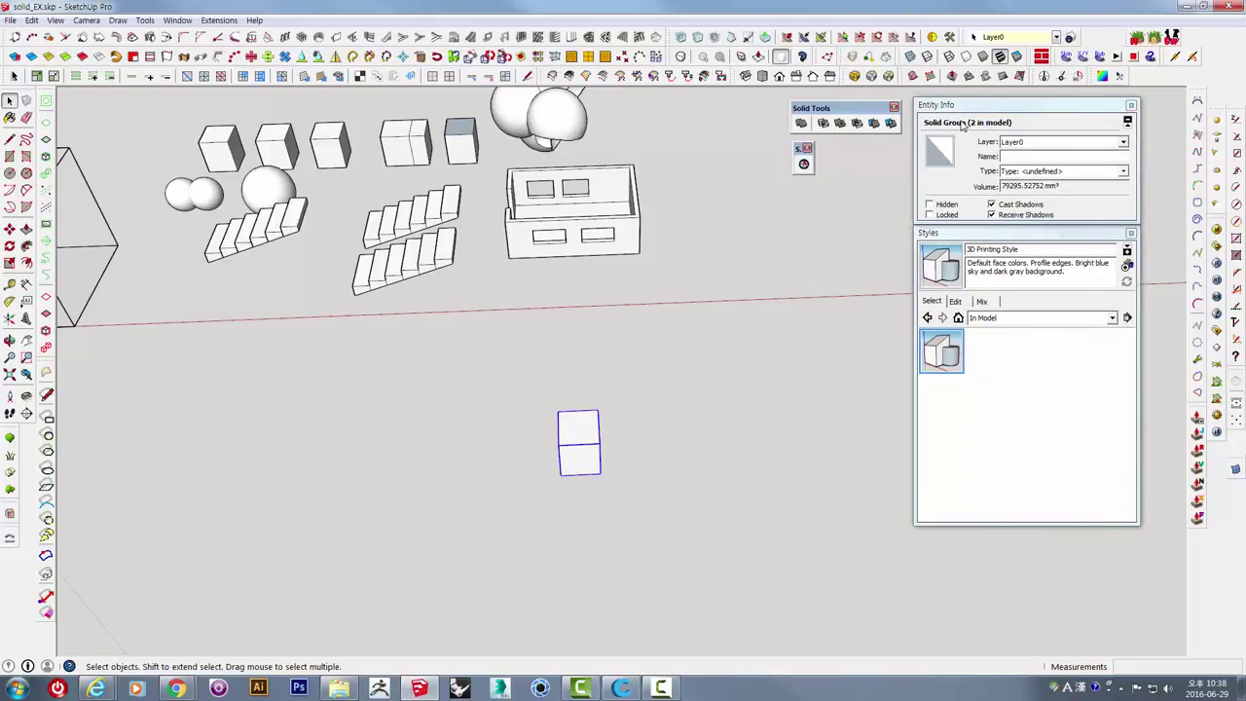
pyautogui.keyDown('shift'); pyautogui.moveTo(660, 303); pyautogui.dragTo(659, 386, button='middle'); pyautogui.keyUp('shift')
pyautogui.click(435, 314)
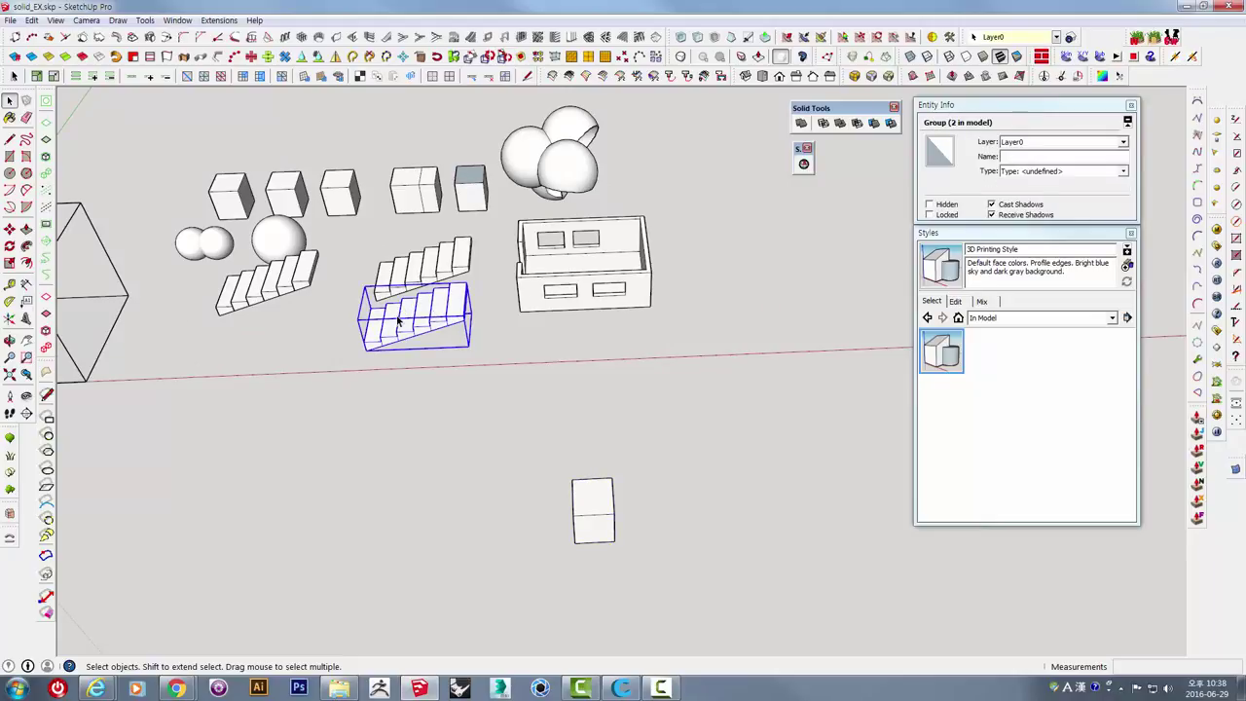
pyautogui.click(577, 142)
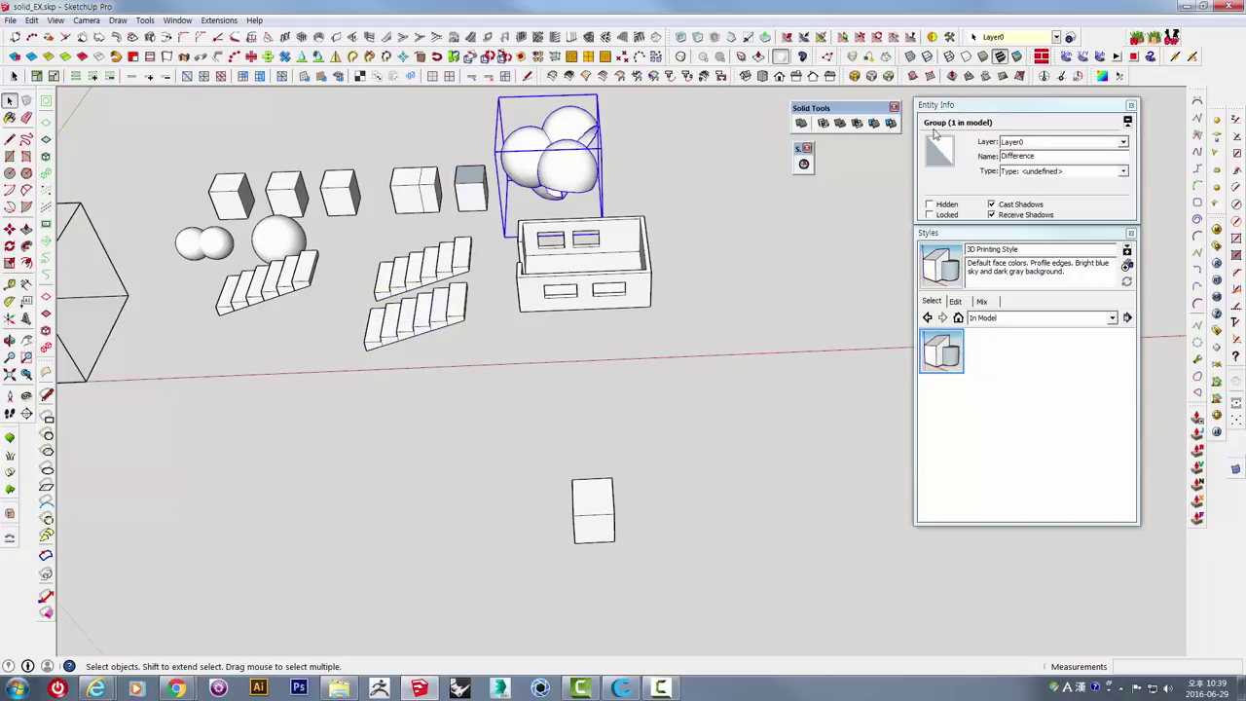
pyautogui.moveTo(596, 362); pyautogui.dragTo(586, 288, button='middle')
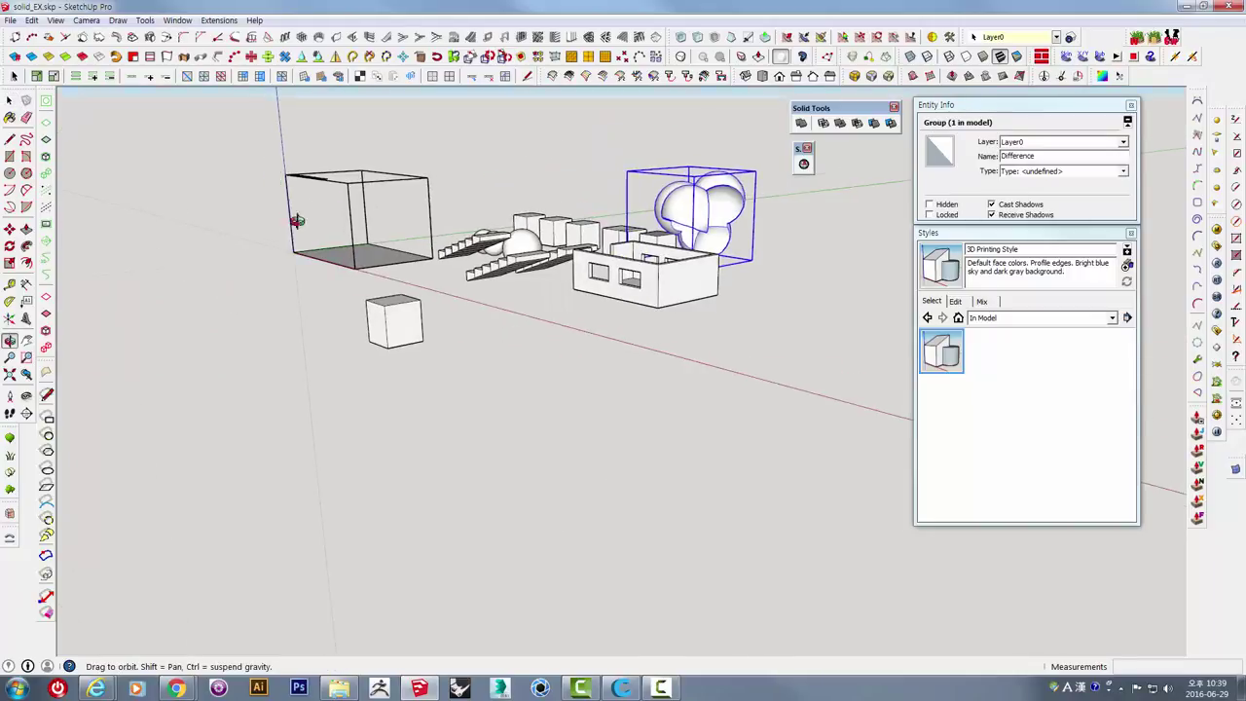
pyautogui.click(622, 265)
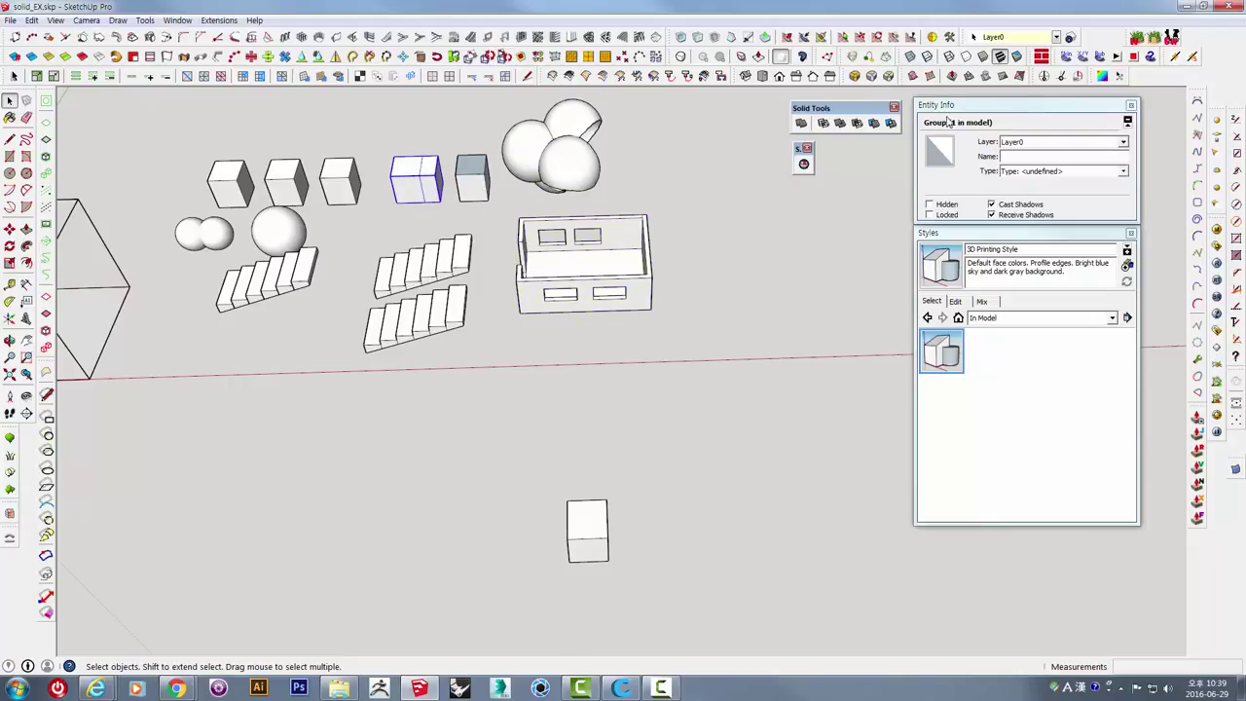
pyautogui.keyDown('shift'); pyautogui.moveTo(392, 445); pyautogui.dragTo(510, 480, button='middle'); pyautogui.keyUp('shift')
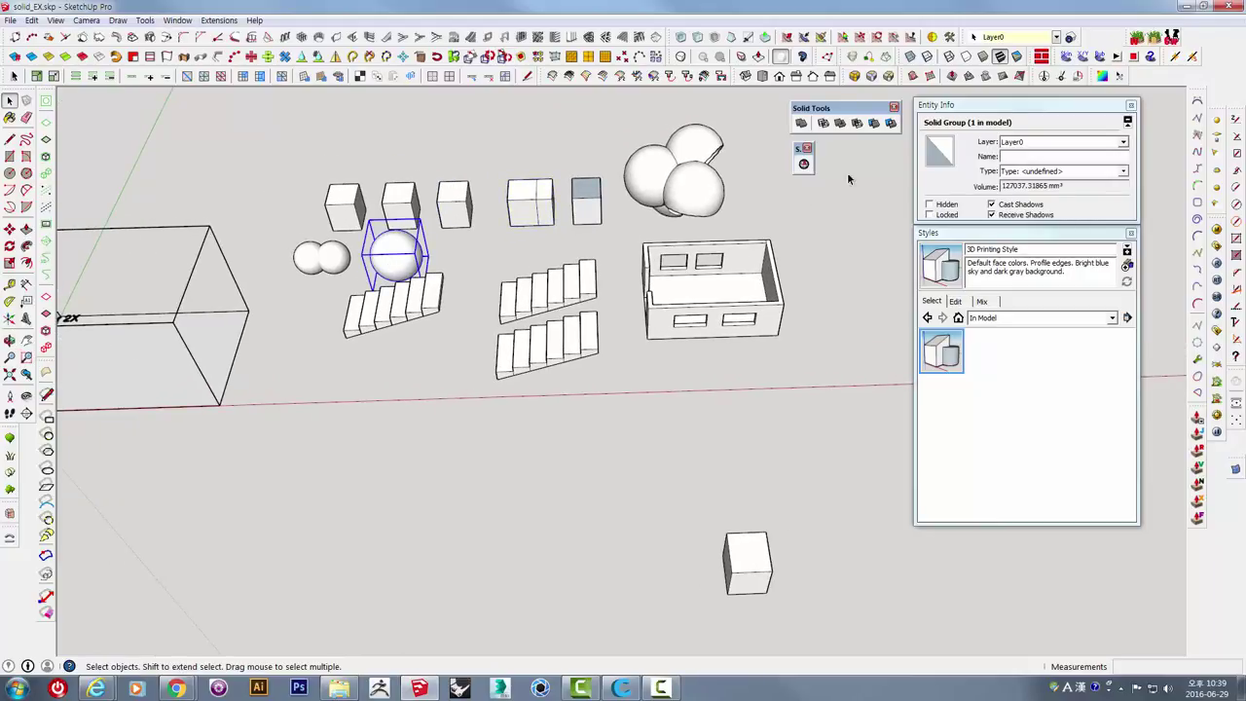
pyautogui.click(327, 259)
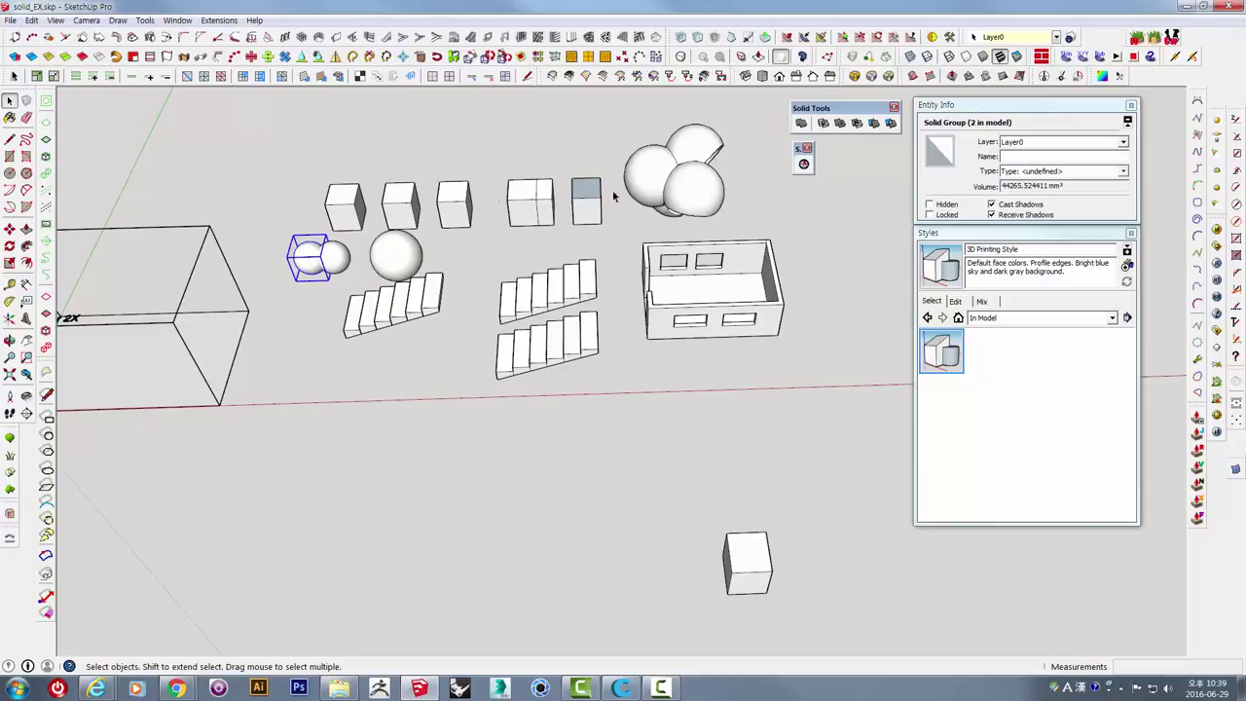
pyautogui.moveTo(697, 433); pyautogui.dragTo(680, 426, button='middle')
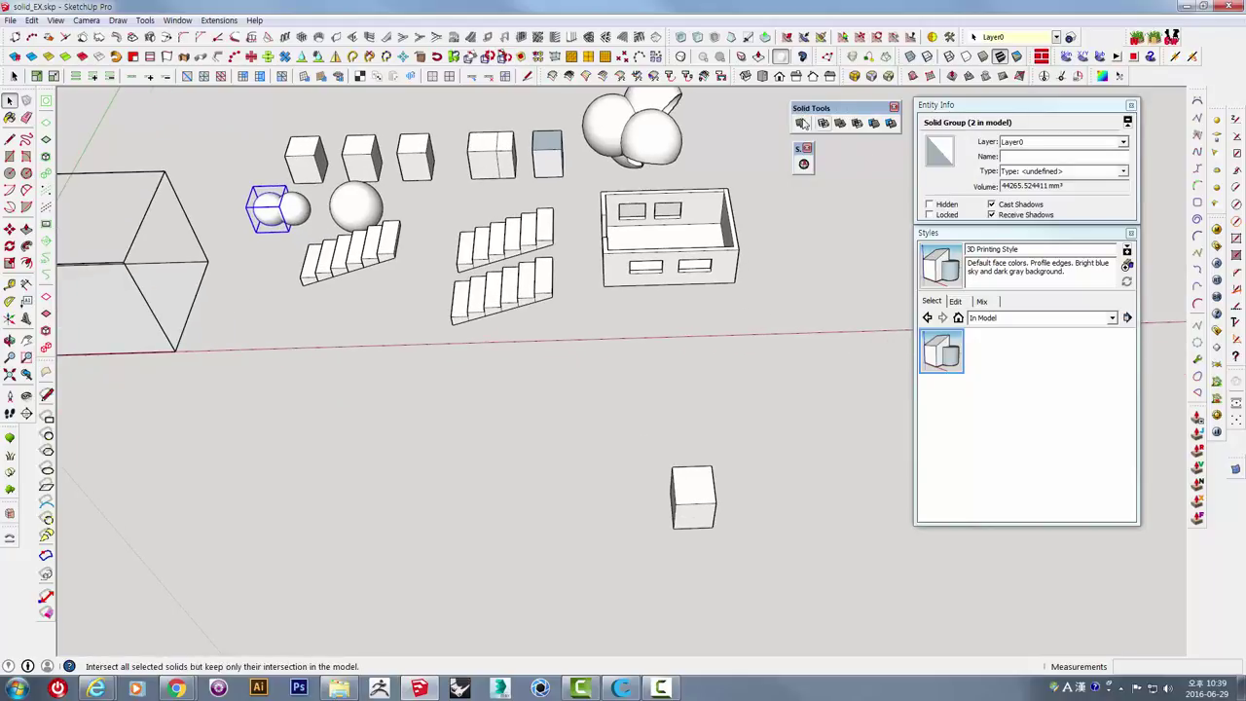
pyautogui.click(287, 210)
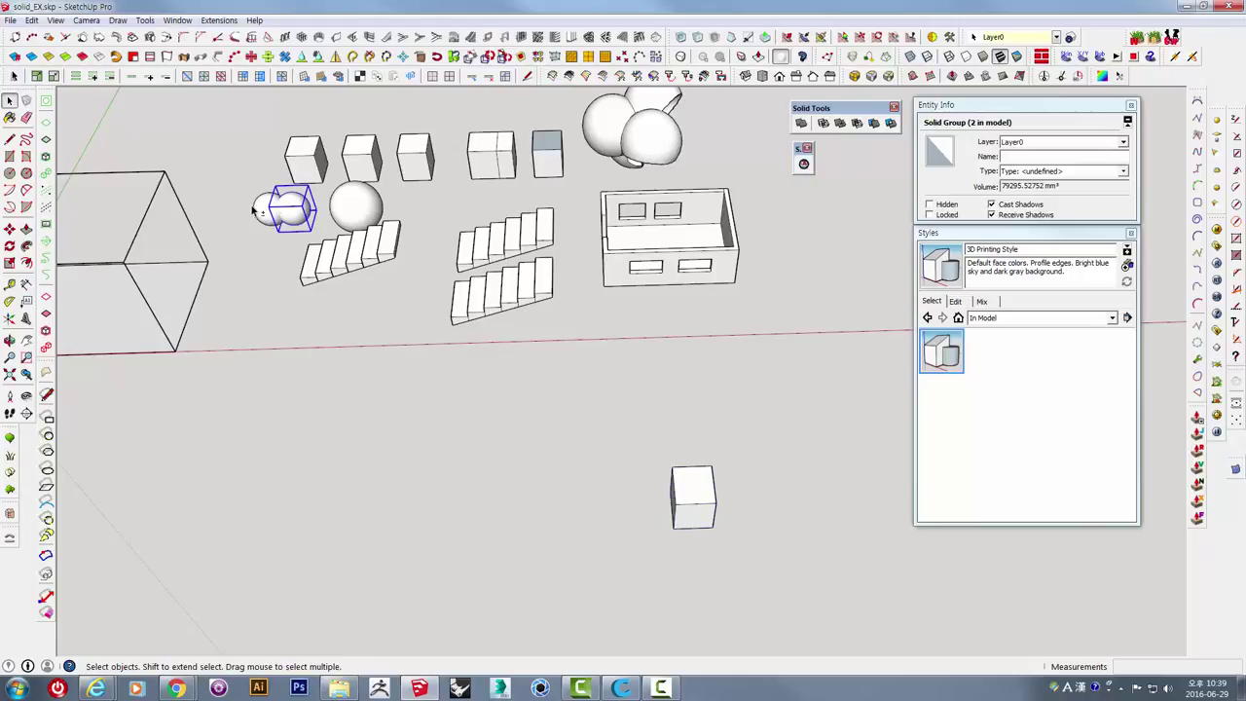
pyautogui.keyDown('shift'); pyautogui.click(297, 209); pyautogui.keyUp('shift')
pyautogui.scroll(5, 457, 350)
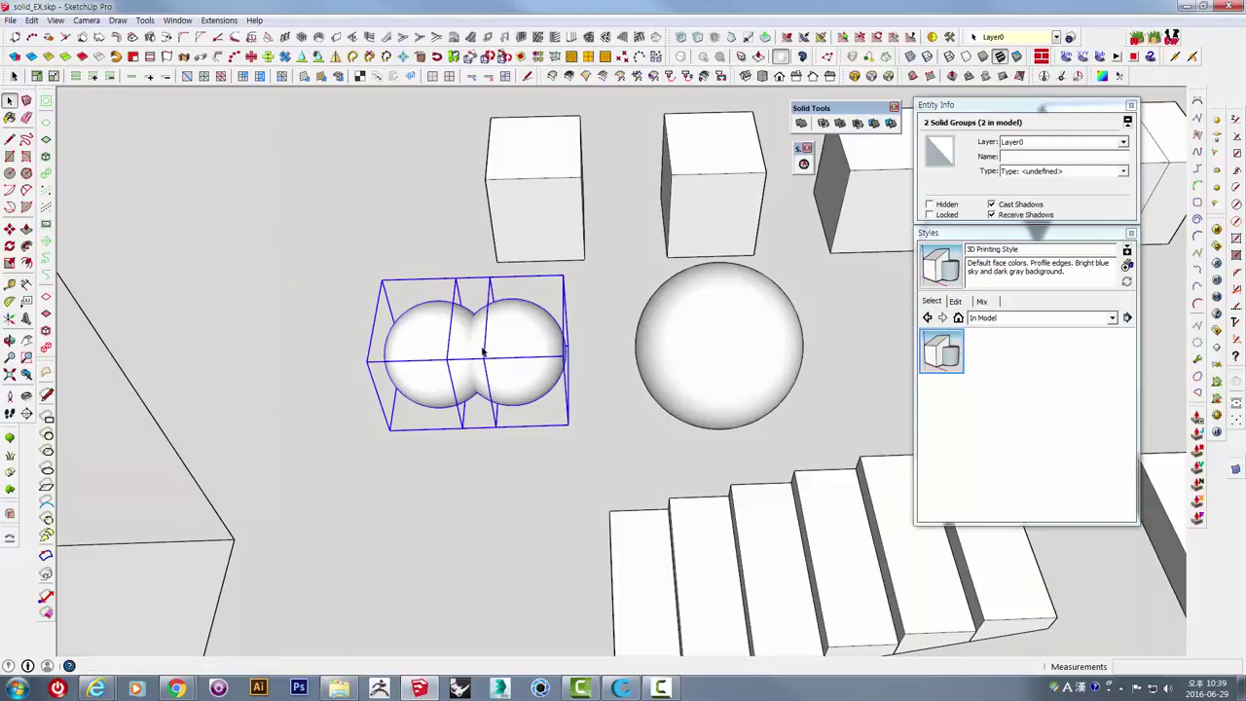
pyautogui.moveTo(516, 396); pyautogui.dragTo(348, 283, button='middle')
pyautogui.scroll(3, 509, 331)
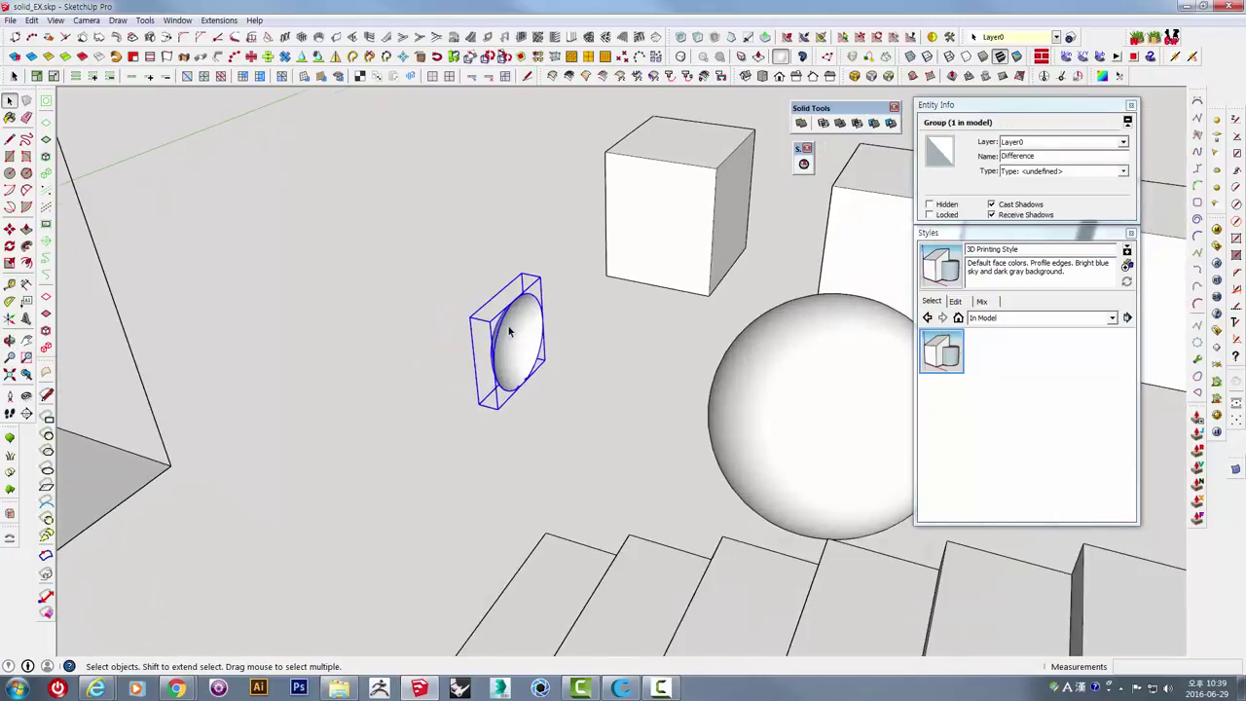
pyautogui.scroll(3, 511, 334)
pyautogui.hotkey('ctrl', 'z')
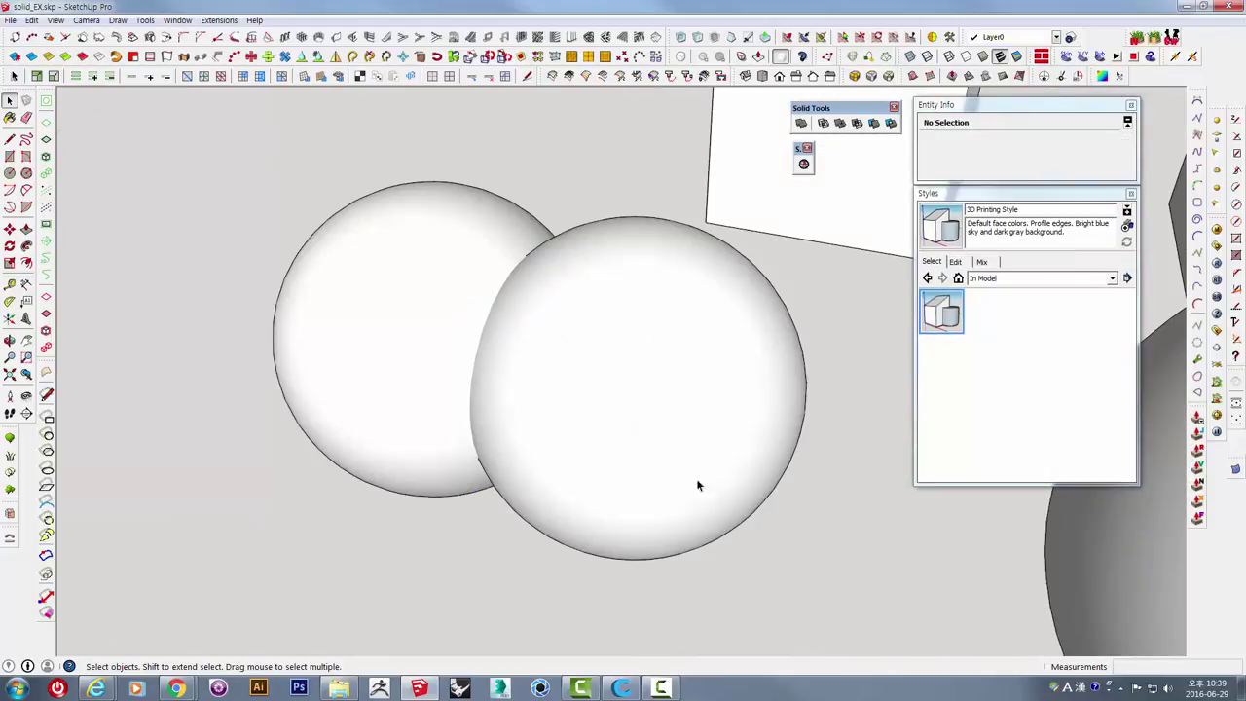
pyautogui.moveTo(698, 483); pyautogui.dragTo(620, 495, button='middle')
pyautogui.scroll(3, 676, 493)
pyautogui.click(676, 494)
pyautogui.moveTo(453, 561); pyautogui.dragTo(550, 258, button='middle')
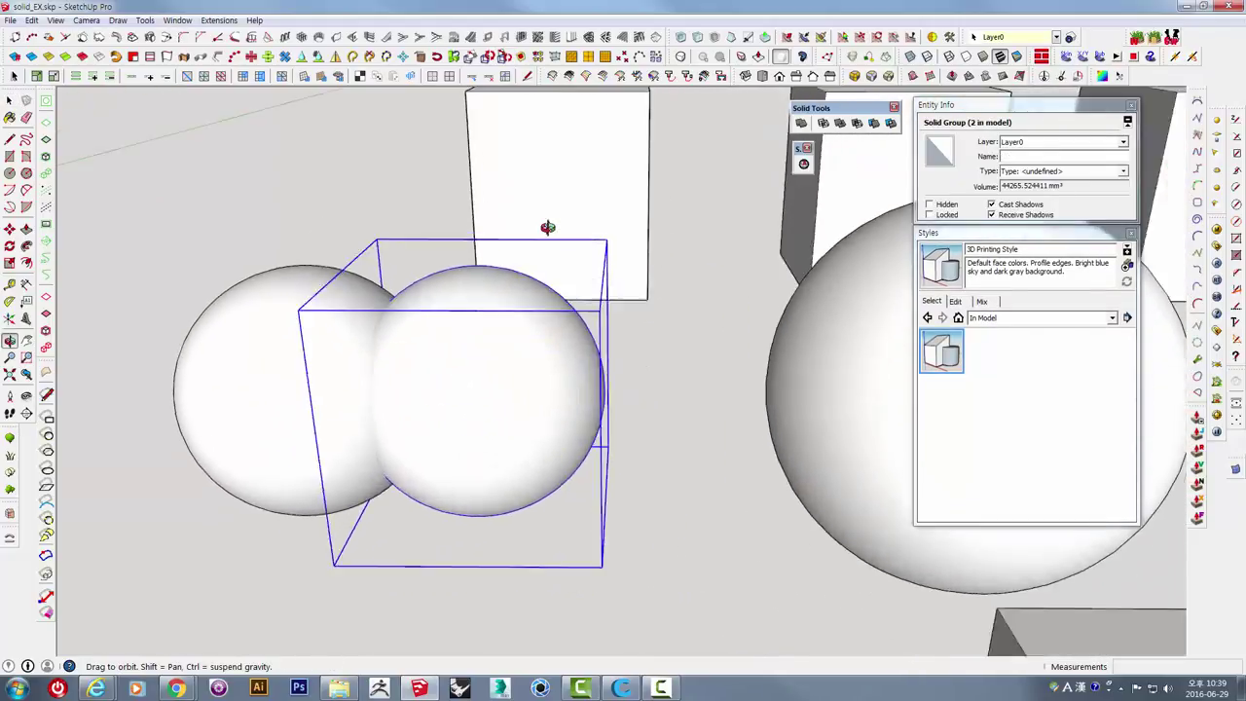
pyautogui.press('m')
# Select both sphere groups and subtract one from the other with Solid Tools Subtract.
pyautogui.moveTo(598, 200)
pyautogui.mouseDown(button='middle')
pyautogui.moveTo(561, 162)
pyautogui.moveTo(520, 233)
pyautogui.moveTo(516, 495)
pyautogui.moveTo(575, 528)
pyautogui.mouseUp(button='middle')
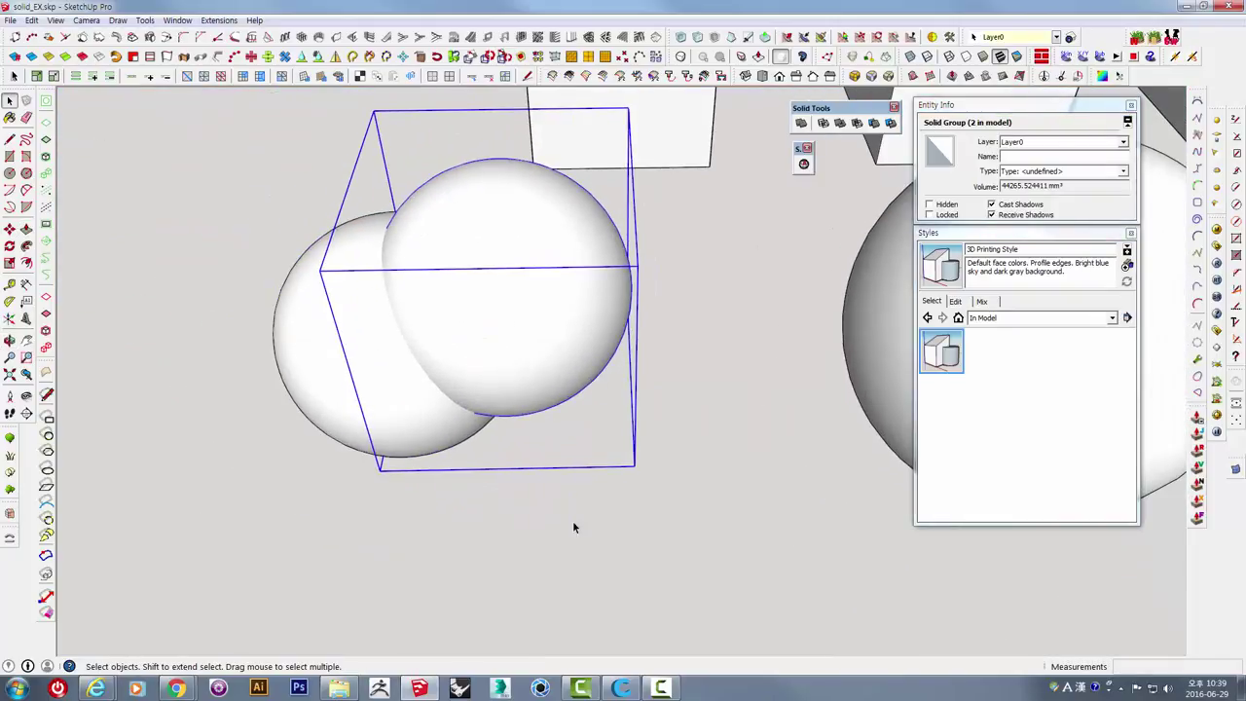
pyautogui.click(623, 326)
pyautogui.click(613, 290)
pyautogui.keyDown('shift'); pyautogui.click(438, 385); pyautogui.keyUp('shift')
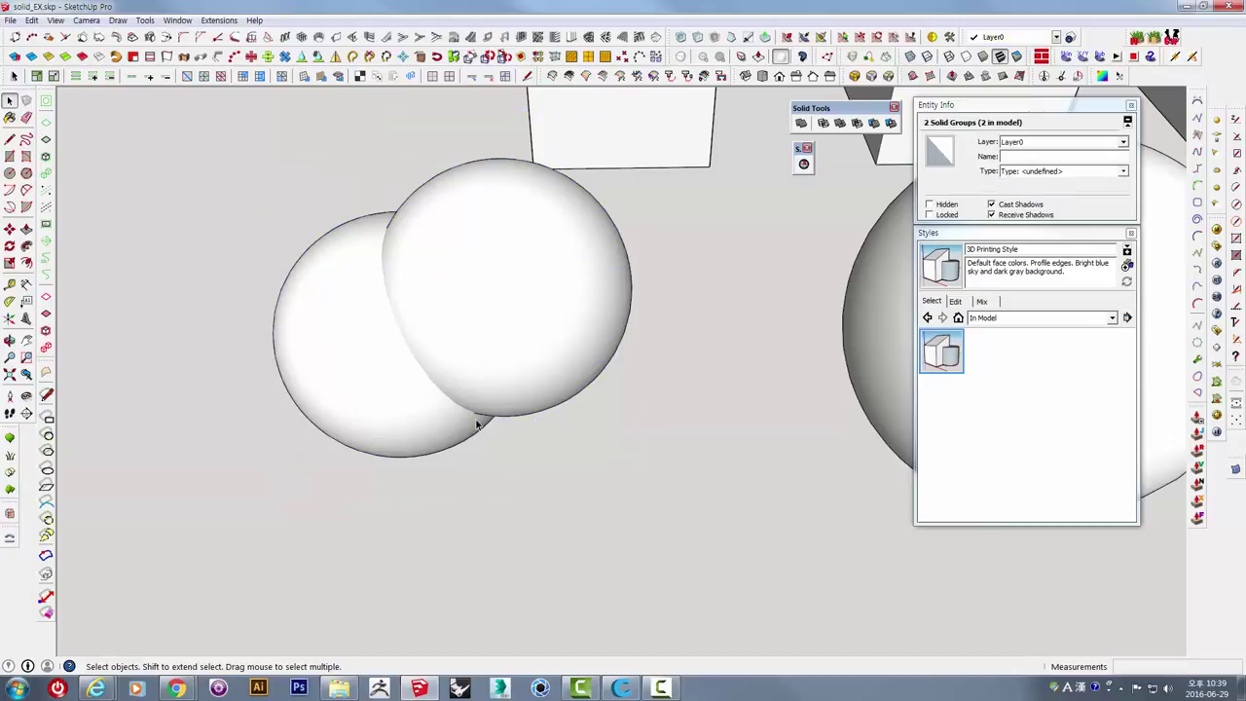
pyautogui.click(858, 124)
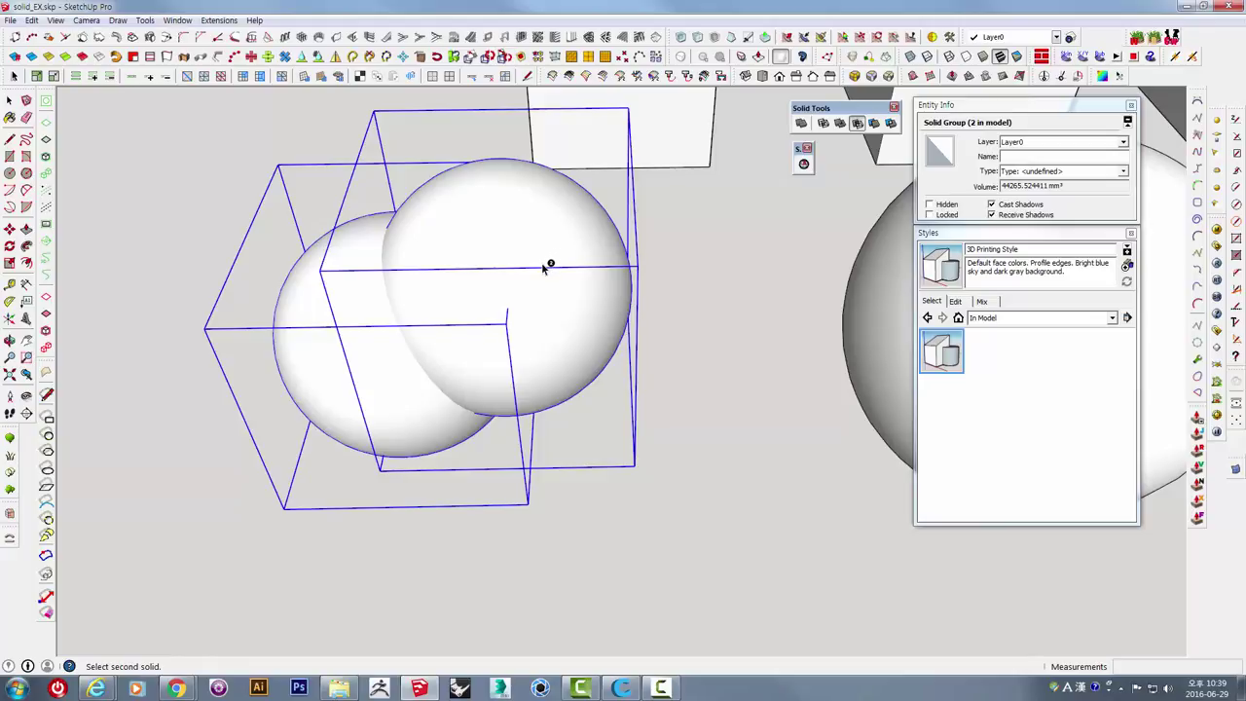
pyautogui.click(545, 265)
# Orbit and zoom around the scooped-out Difference sphere to inspect the cut, then deselect it.
pyautogui.moveTo(564, 278)
pyautogui.mouseDown(button='middle')
pyautogui.moveTo(800, 118)
pyautogui.moveTo(500, 453)
pyautogui.mouseUp(button='middle')
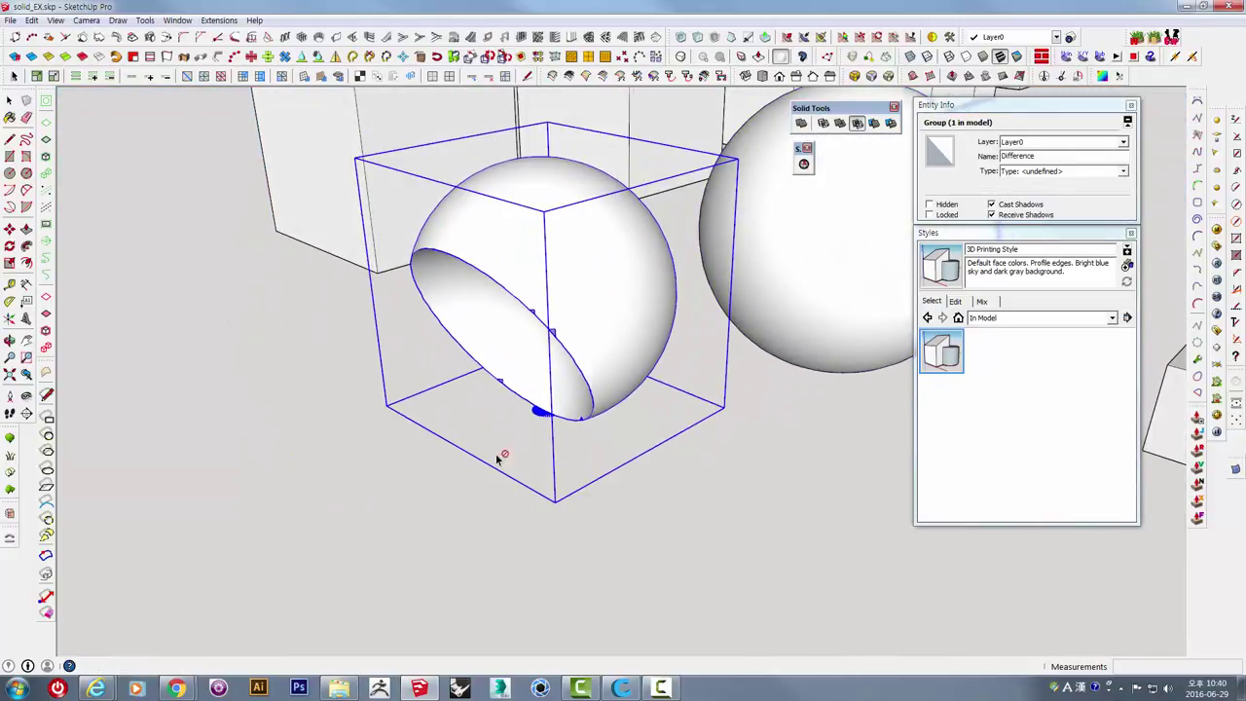
pyautogui.scroll(3, 542, 409)
pyautogui.scroll(2, 550, 375)
pyautogui.scroll(2, 672, 443)
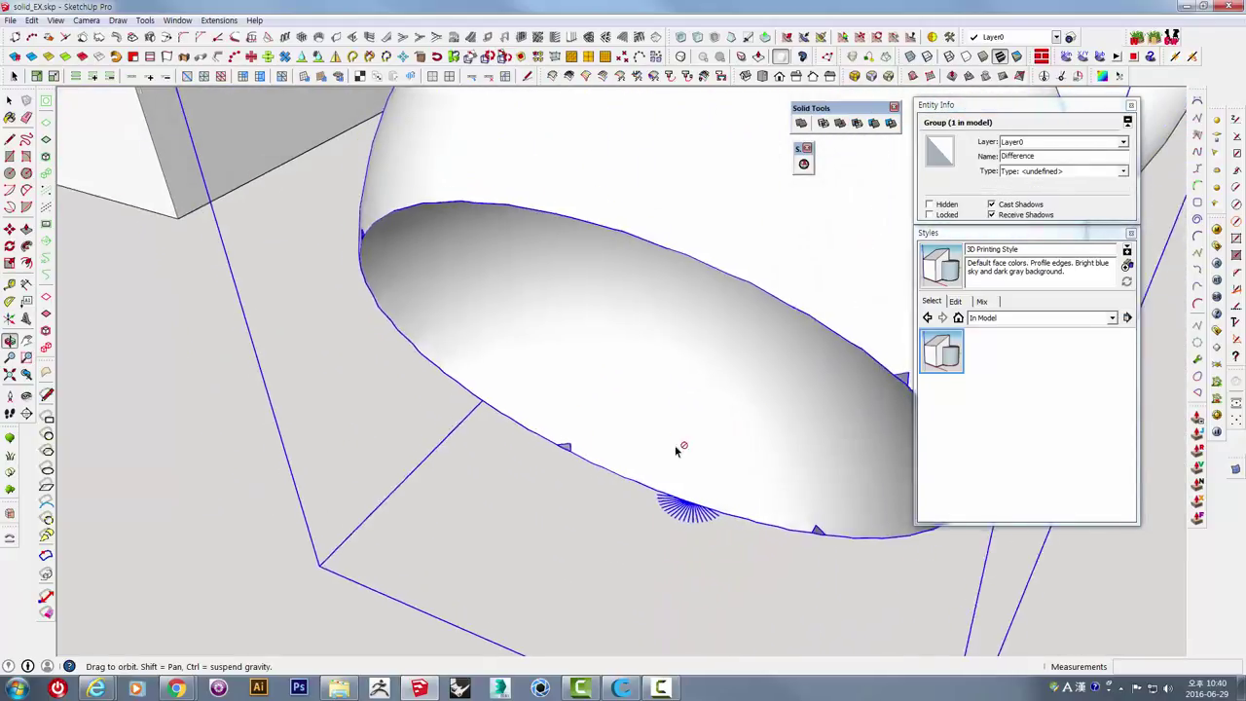
pyautogui.scroll(2, 681, 467)
pyautogui.scroll(2, 696, 516)
pyautogui.scroll(1, 695, 516)
pyautogui.scroll(-1, 687, 506)
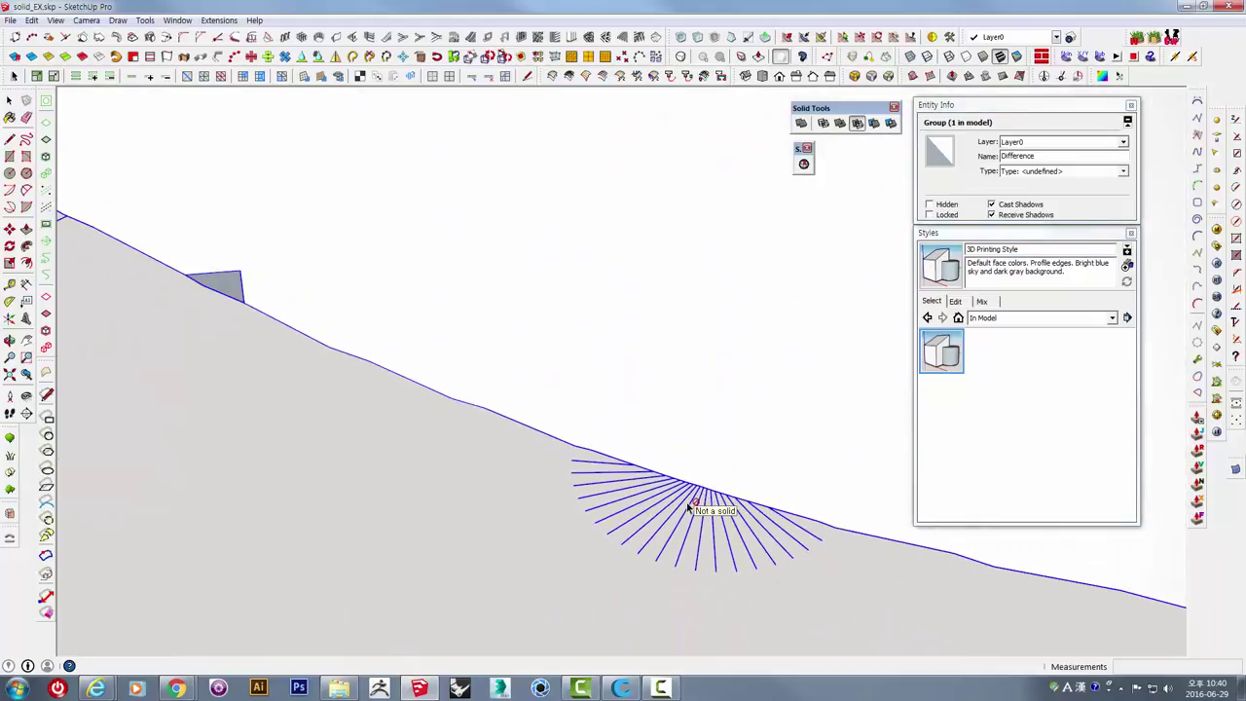
pyautogui.scroll(-2, 687, 506)
pyautogui.scroll(-3, 688, 503)
pyautogui.scroll(-5, 689, 503)
pyautogui.moveTo(701, 503)
pyautogui.mouseDown(button='middle')
pyautogui.moveTo(500, 492)
pyautogui.moveTo(871, 190)
pyautogui.mouseUp(button='middle')
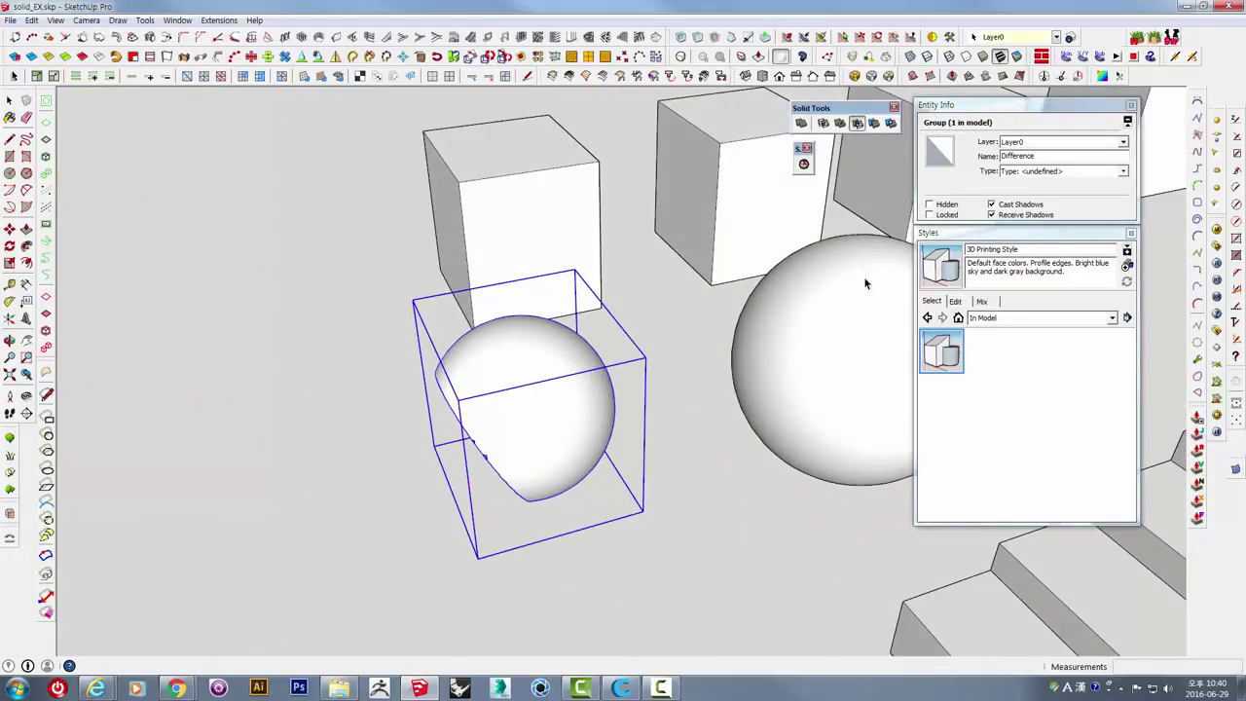
pyautogui.click(770, 522)
# Orbit and zoom around the whole scene to see the sphere's rounded underside.
pyautogui.moveTo(770, 522)
pyautogui.mouseDown(button='middle')
pyautogui.moveTo(640, 431)
pyautogui.moveTo(575, 354)
pyautogui.moveTo(369, 254)
pyautogui.mouseUp(button='middle')
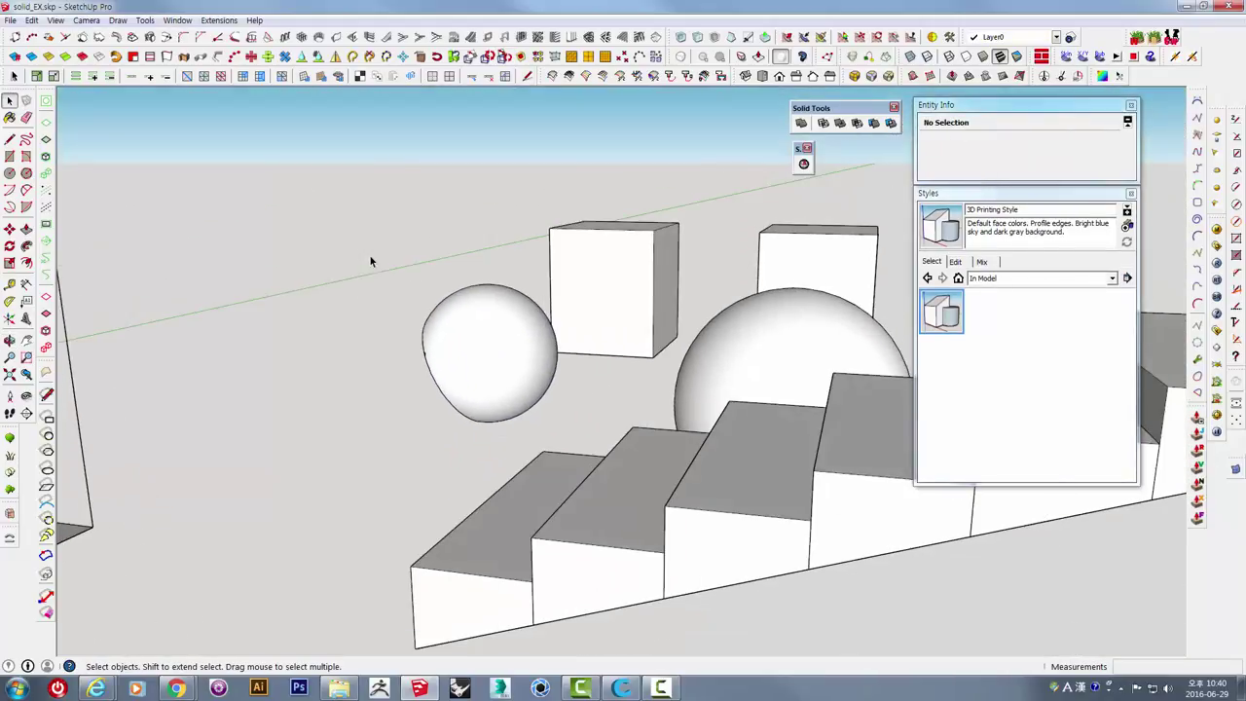
pyautogui.scroll(-3, 370, 260)
pyautogui.scroll(-3, 370, 261)
pyautogui.scroll(-3, 487, 253)
pyautogui.moveTo(640, 234)
pyautogui.mouseDown(button='middle')
pyautogui.moveTo(745, 465)
pyautogui.moveTo(590, 309)
pyautogui.moveTo(592, 473)
pyautogui.moveTo(846, 467)
pyautogui.mouseUp(button='middle')
pyautogui.scroll(3, 596, 346)
pyautogui.scroll(3, 619, 352)
pyautogui.scroll(3, 689, 368)
pyautogui.scroll(3, 689, 368)
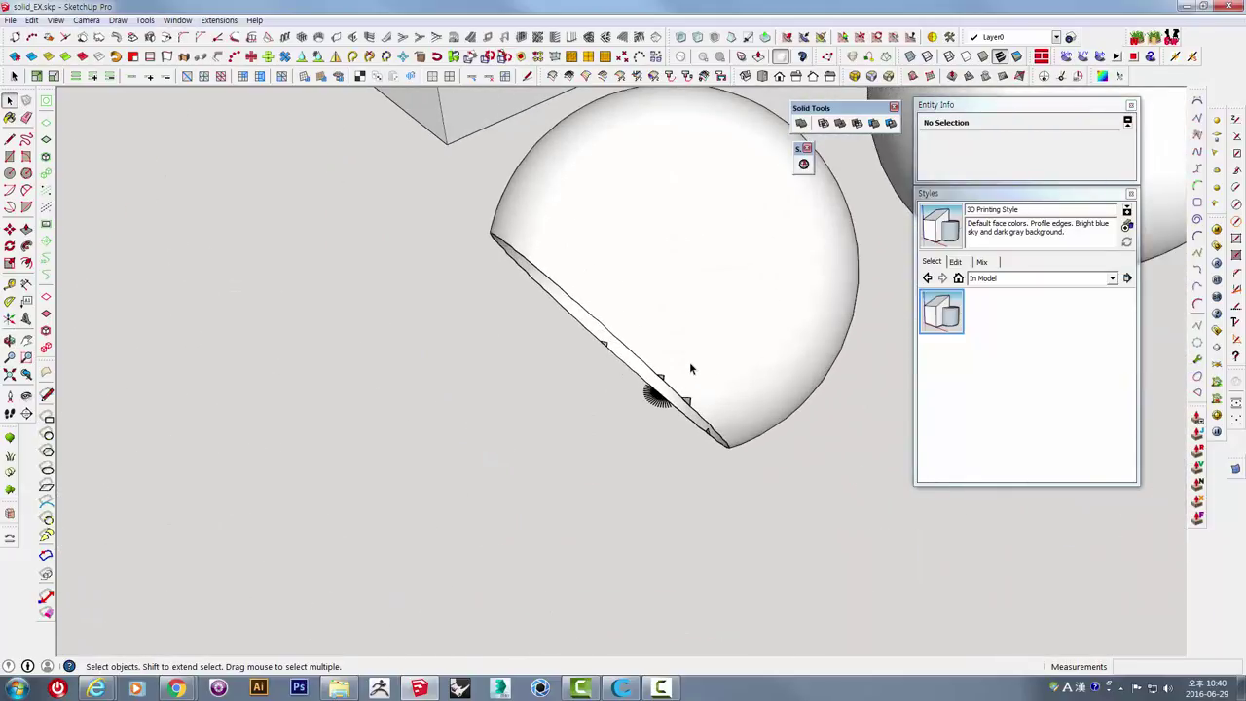
pyautogui.scroll(2, 689, 368)
pyautogui.moveTo(689, 368)
pyautogui.mouseDown(button='middle')
pyautogui.moveTo(787, 341)
pyautogui.moveTo(853, 295)
pyautogui.moveTo(925, 271)
pyautogui.moveTo(711, 328)
pyautogui.moveTo(661, 409)
pyautogui.moveTo(503, 453)
pyautogui.moveTo(695, 418)
pyautogui.mouseUp(button='middle')
# Reposition the view so the large print box is in front.
pyautogui.scroll(-3, 645, 403)
pyautogui.scroll(-2, 644, 401)
pyautogui.scroll(-3, 642, 401)
pyautogui.scroll(2, 352, 289)
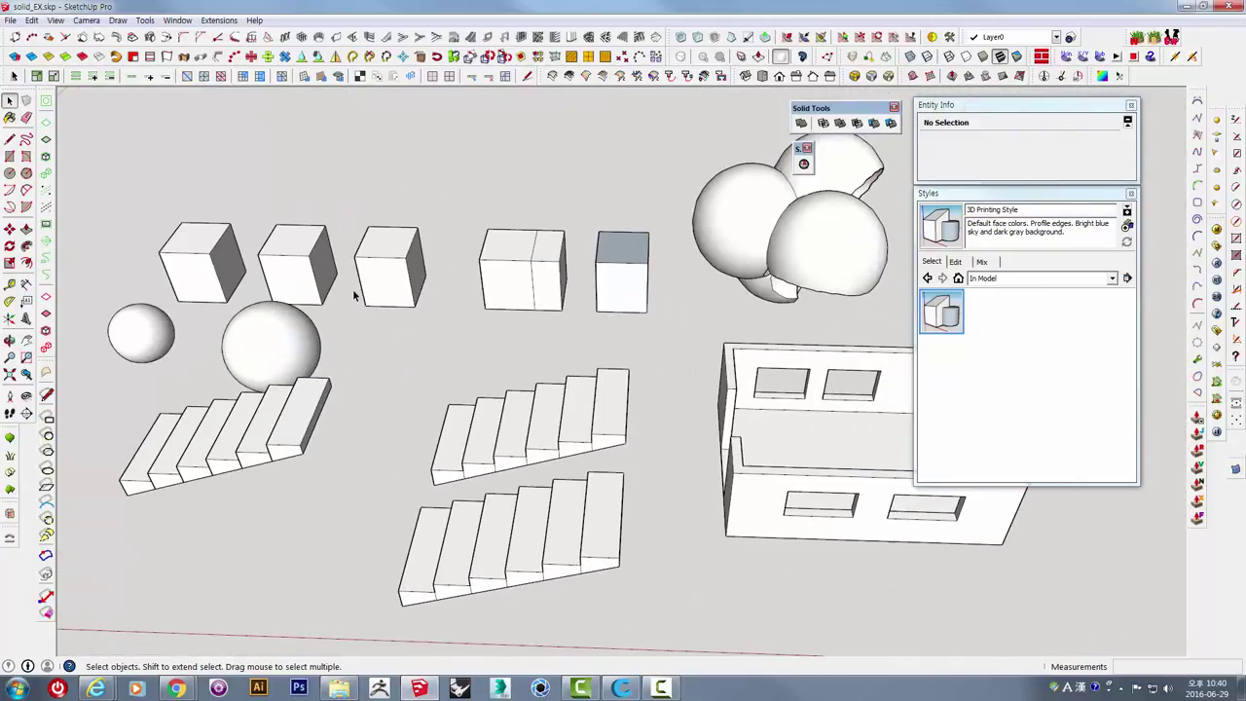
pyautogui.scroll(-3, 352, 289)
pyautogui.moveTo(352, 289); pyautogui.dragTo(446, 237, button='middle')
pyautogui.scroll(2, 445, 238)
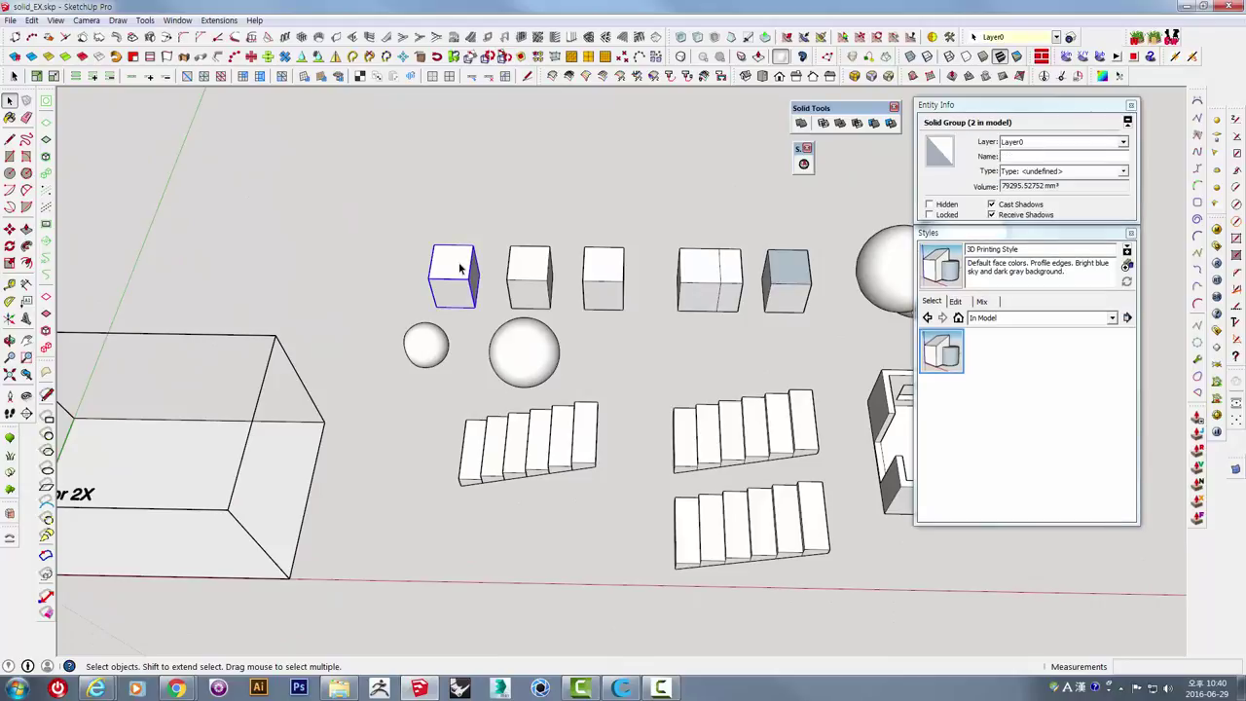
pyautogui.scroll(2, 459, 269)
pyautogui.scroll(2, 456, 257)
pyautogui.moveTo(459, 264); pyautogui.dragTo(445, 292, button='middle')
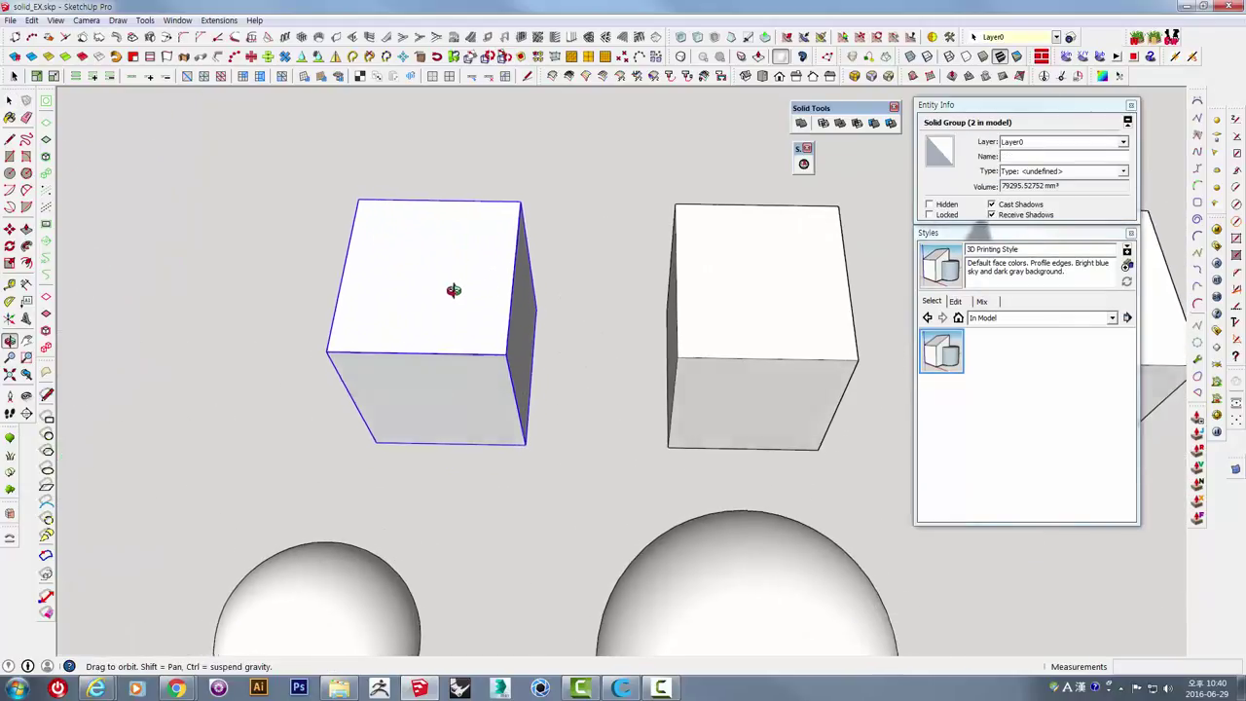
pyautogui.scroll(-2, 495, 403)
pyautogui.scroll(-3, 495, 403)
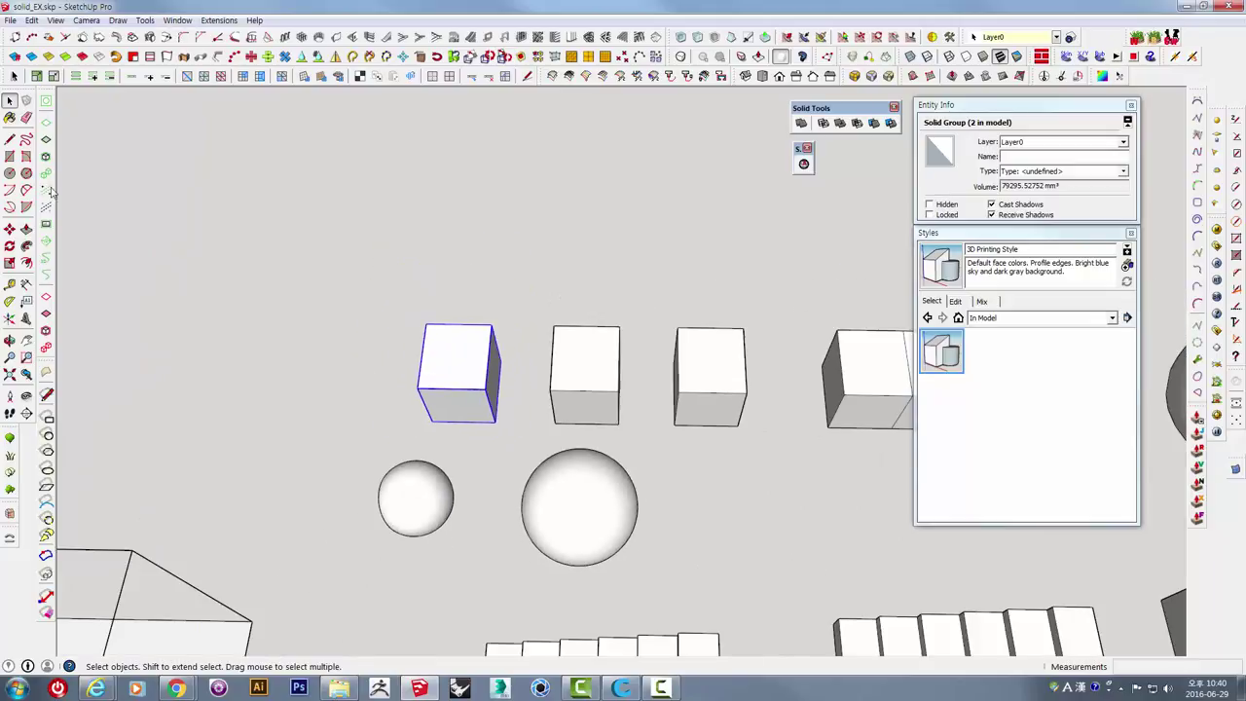
# Draw a rectangle beside the cubes and push/pull it up into a box.
pyautogui.click(10, 156)
pyautogui.moveTo(489, 289); pyautogui.dragTo(417, 298, button='middle')
pyautogui.click(418, 298)
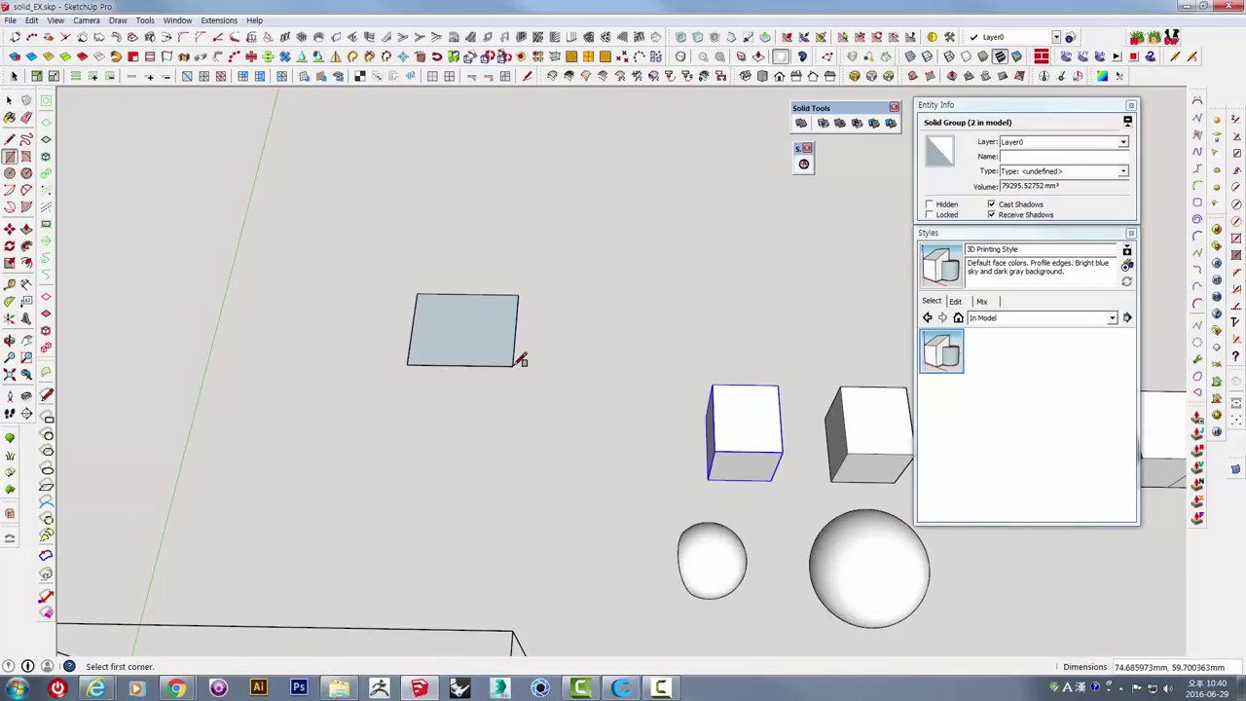
pyautogui.click(518, 366)
pyautogui.moveTo(538, 373); pyautogui.dragTo(461, 334, button='middle')
pyautogui.press('p')
pyautogui.moveTo(461, 334); pyautogui.dragTo(453, 269)
# Group the new box geometry into a 346582.766733 mm³ solid.
pyautogui.press('space')
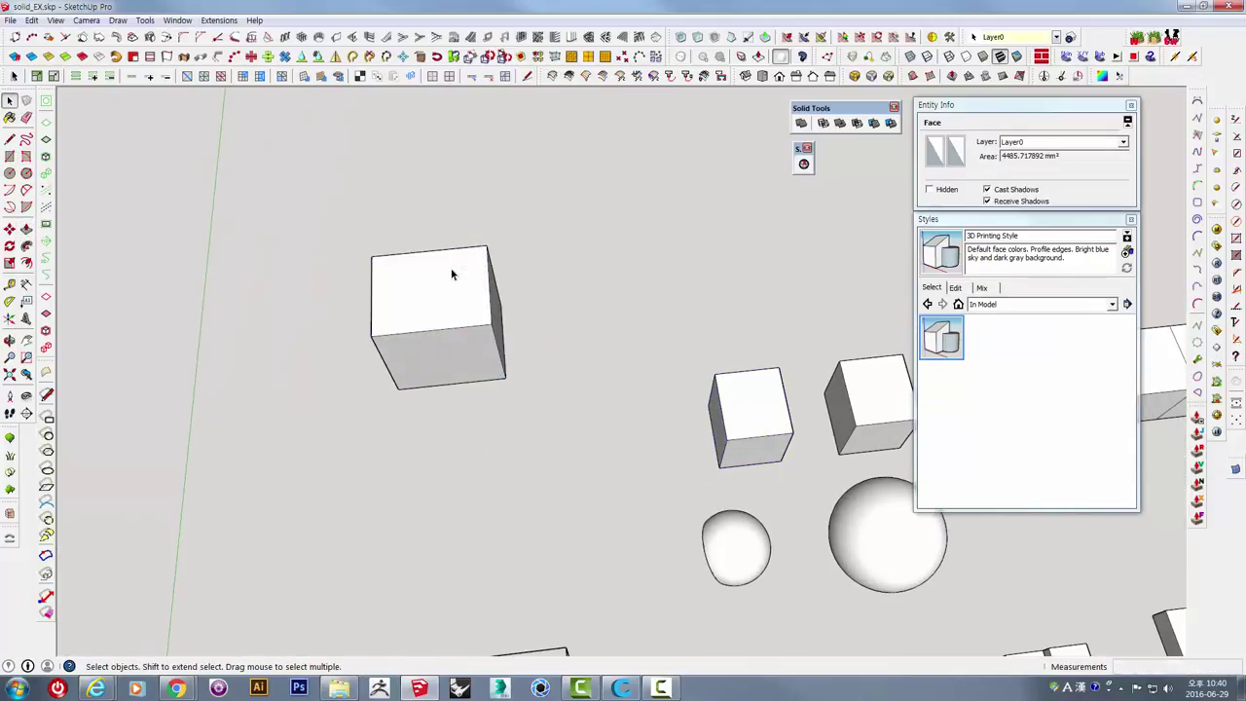
pyautogui.click(451, 275)
pyautogui.rightClick(451, 274)
pyautogui.click(502, 374)
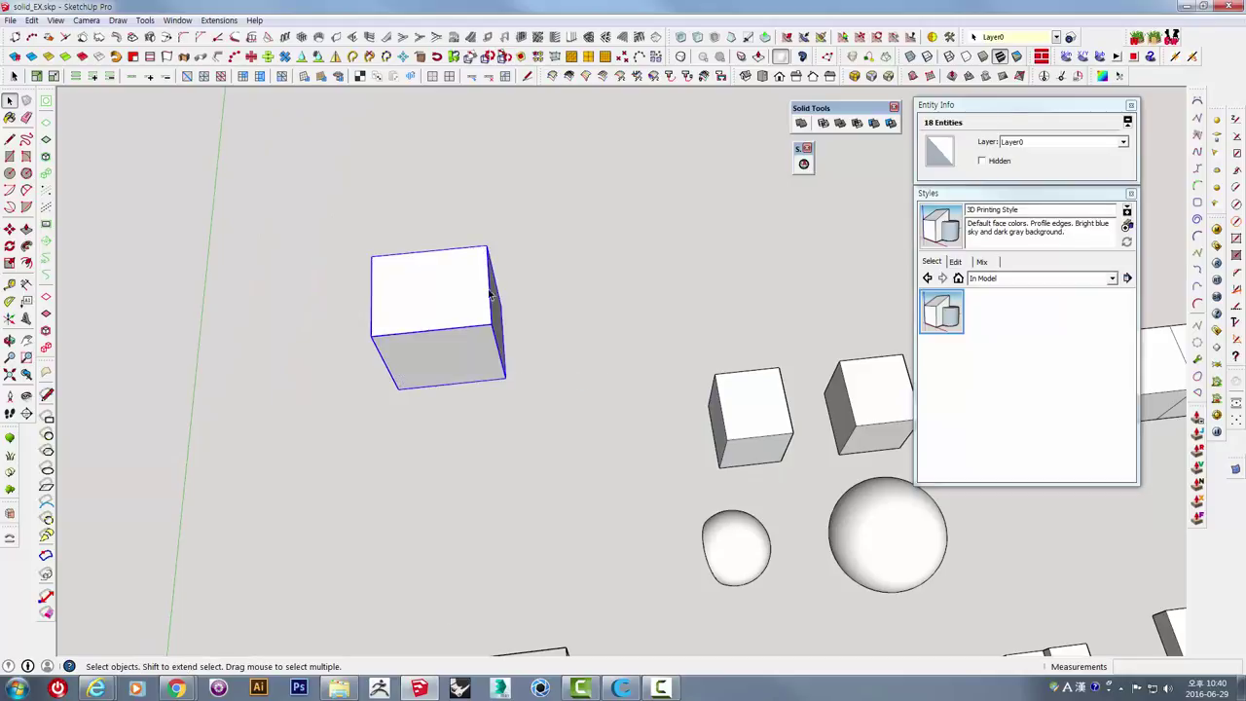
# Delete the selected box and select the middle cube.
pyautogui.moveTo(596, 340); pyautogui.dragTo(302, 263, button='middle')
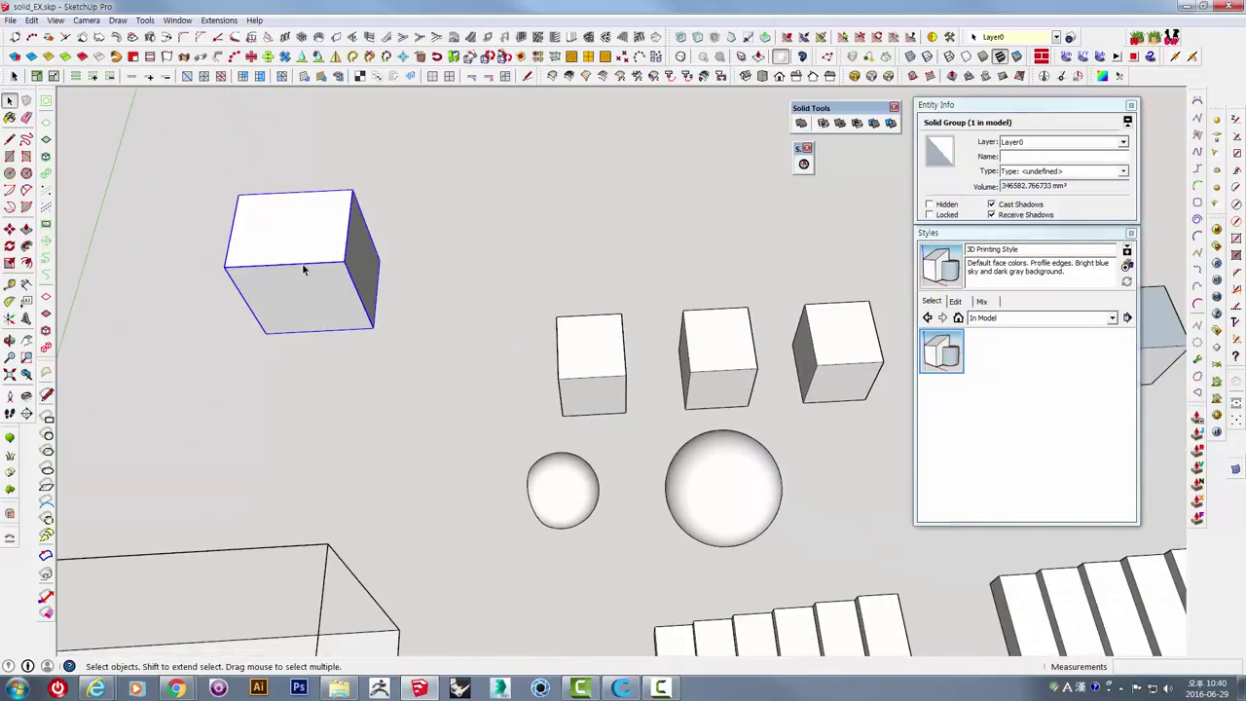
pyautogui.press('Delete')
pyautogui.click(718, 341)
# Orbit around the cubes and use Zoom Selection to fit the view to the selected cube.
pyautogui.moveTo(718, 341)
pyautogui.mouseDown(button='middle')
pyautogui.moveTo(568, 319)
pyautogui.moveTo(564, 272)
pyautogui.moveTo(684, 191)
pyautogui.mouseUp(button='middle')
pyautogui.scroll(3, 565, 313)
pyautogui.scroll(2, 559, 336)
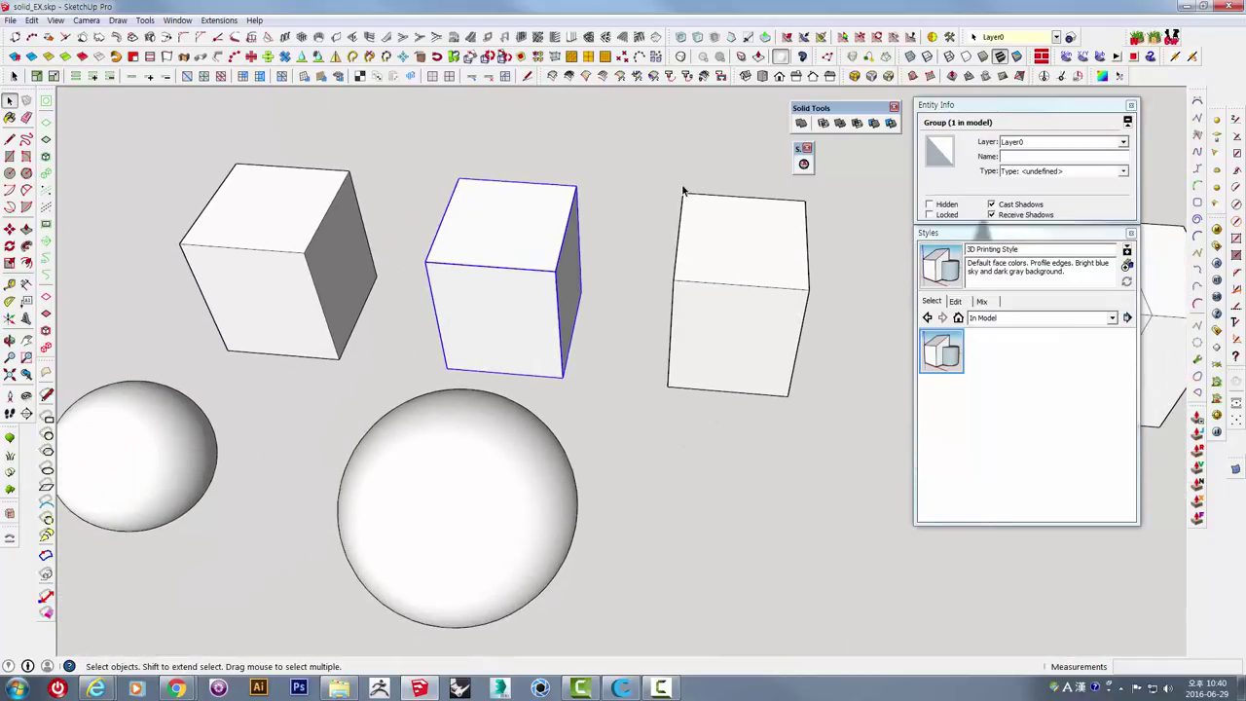
pyautogui.scroll(1, 574, 176)
pyautogui.scroll(1, 567, 183)
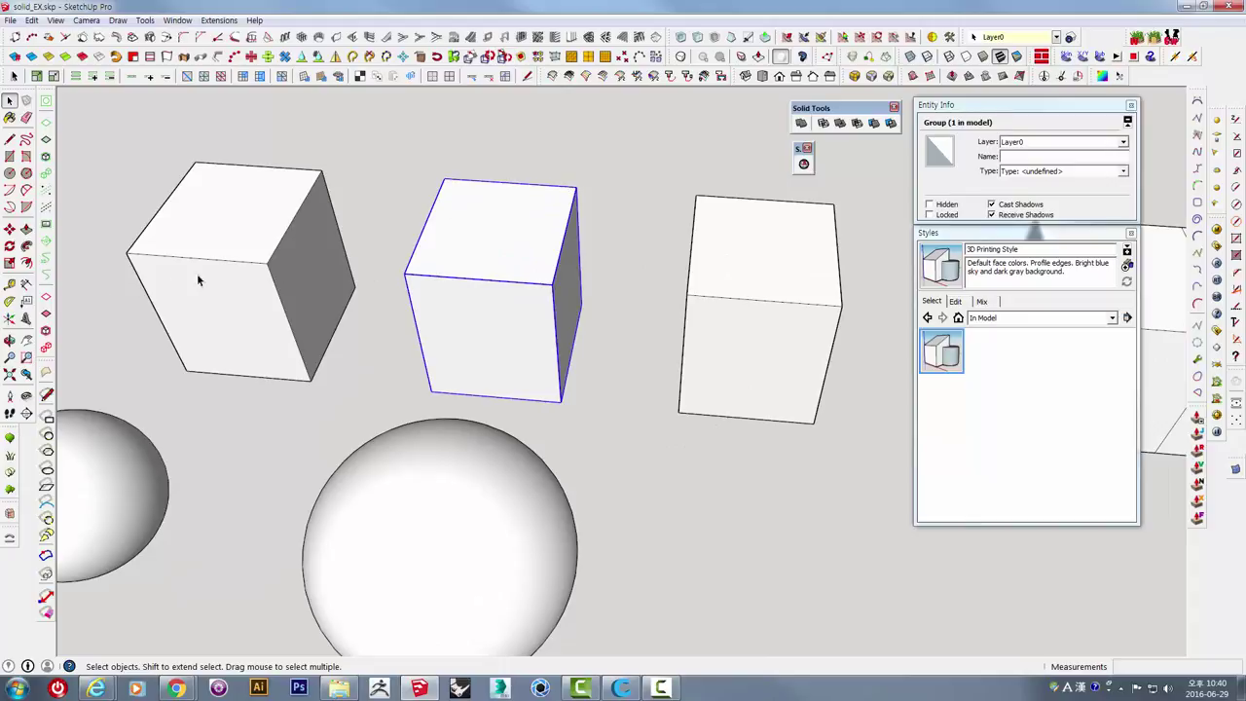
pyautogui.moveTo(197, 279); pyautogui.dragTo(403, 244, button='middle')
pyautogui.rightClick(457, 198)
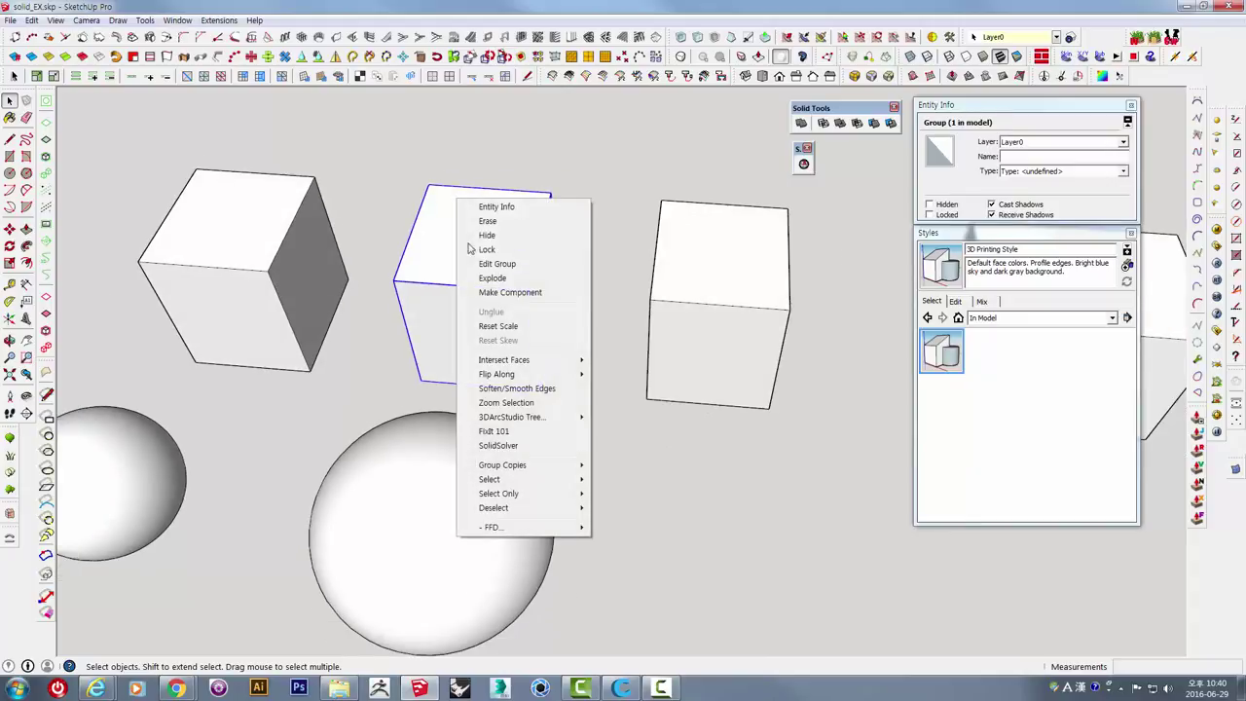
pyautogui.click(494, 402)
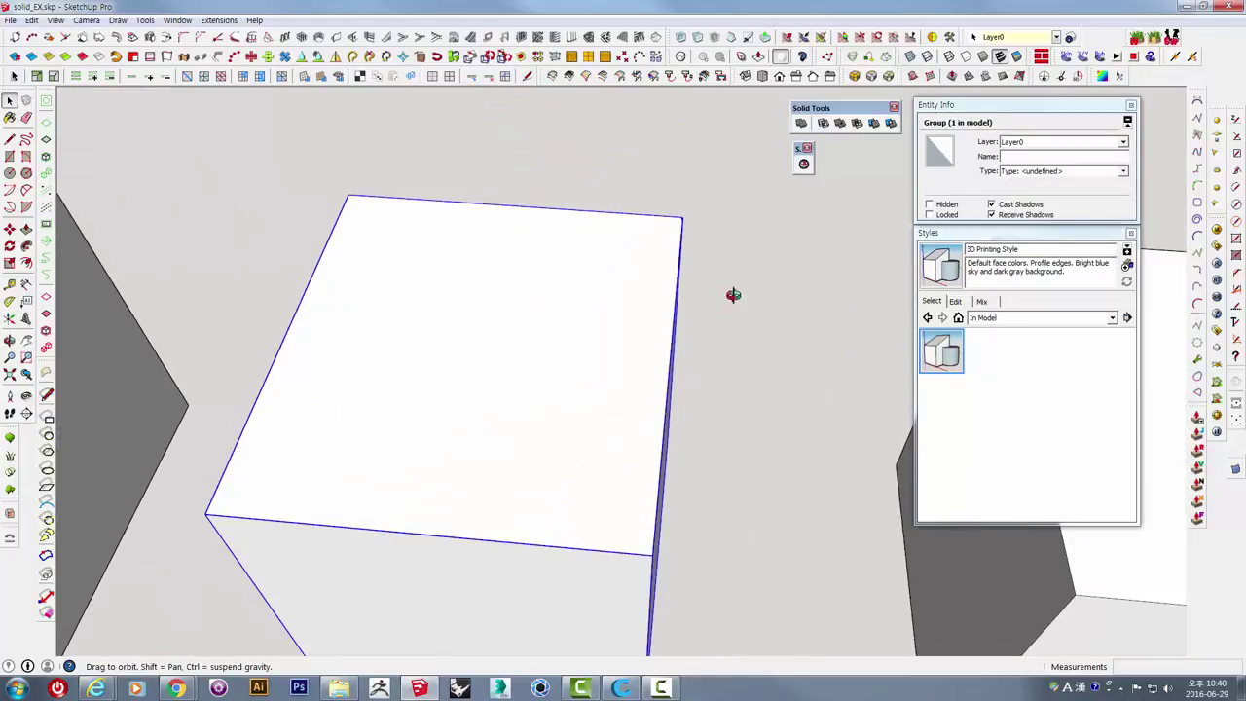
# Tilt the cube's top face toward the view and adjust the zoom.
pyautogui.moveTo(603, 234)
pyautogui.mouseDown(button='middle')
pyautogui.moveTo(734, 264)
pyautogui.moveTo(709, 259)
pyautogui.moveTo(701, 328)
pyautogui.moveTo(667, 329)
pyautogui.mouseUp(button='middle')
pyautogui.scroll(1, 734, 264)
pyautogui.scroll(1, 734, 251)
pyautogui.scroll(1, 724, 253)
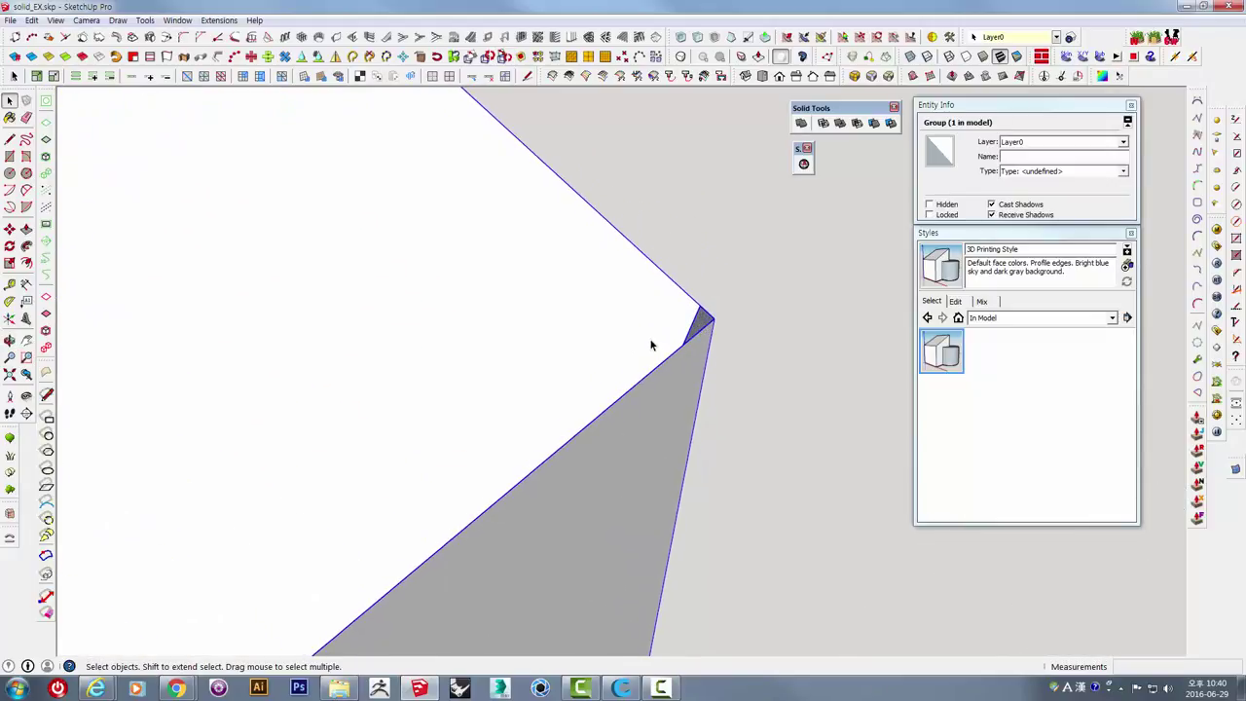
pyautogui.scroll(-1, 712, 319)
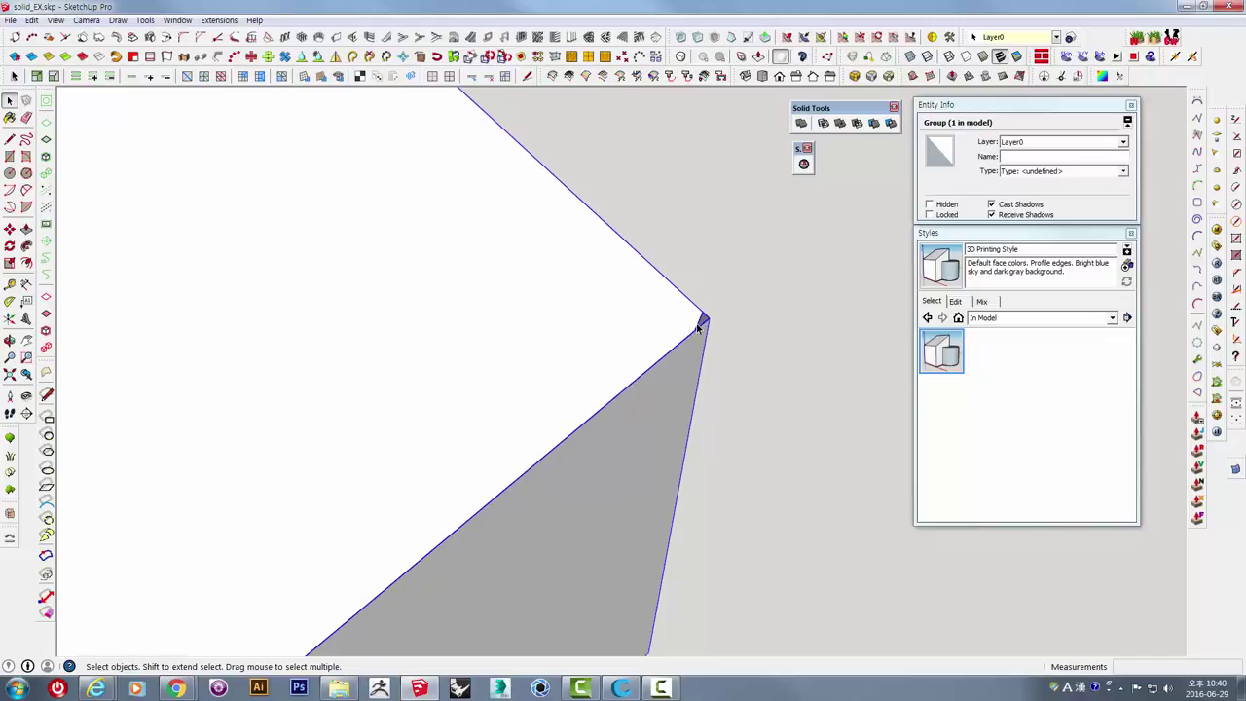
pyautogui.scroll(-2, 700, 322)
pyautogui.scroll(-3, 684, 334)
pyautogui.scroll(-2, 632, 341)
# Orbit to a side view and fit the view to the cube group again.
pyautogui.moveTo(607, 348)
pyautogui.mouseDown(button='middle')
pyautogui.moveTo(795, 359)
pyautogui.moveTo(654, 336)
pyautogui.moveTo(507, 242)
pyautogui.mouseUp(button='middle')
pyautogui.moveTo(647, 263); pyautogui.dragTo(643, 237, button='middle')
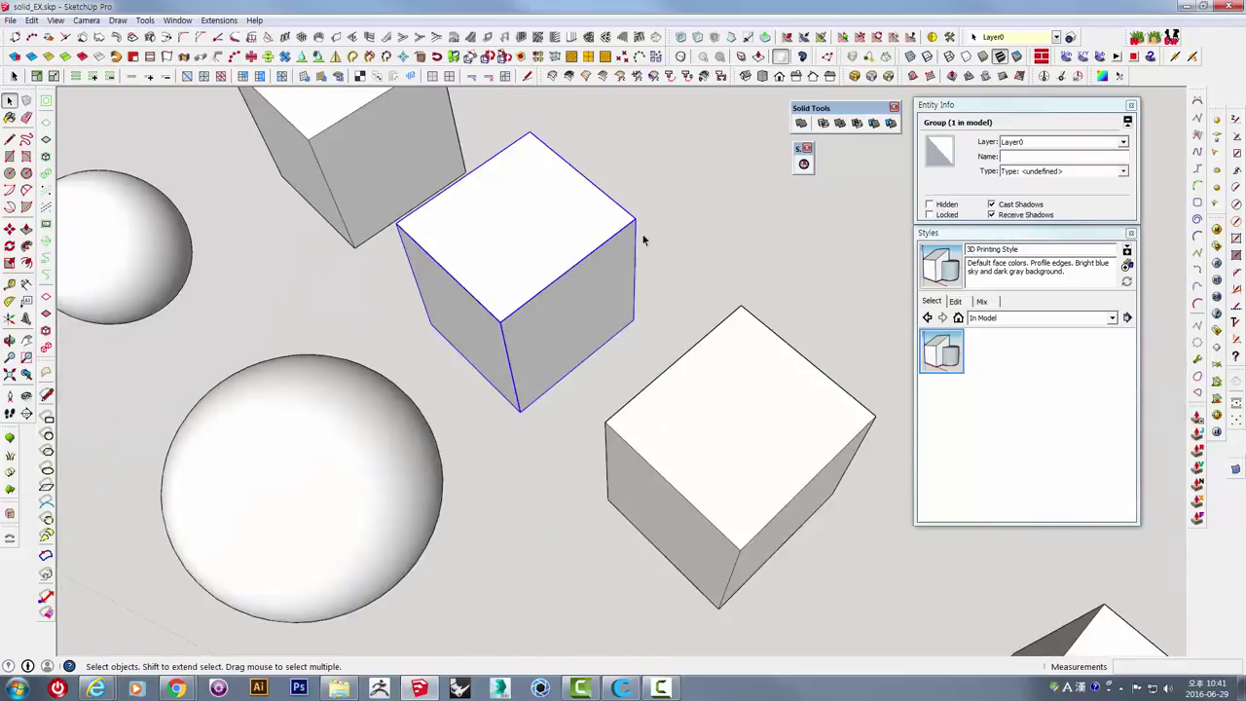
pyautogui.scroll(2, 634, 189)
pyautogui.scroll(1, 632, 183)
pyautogui.rightClick(549, 263)
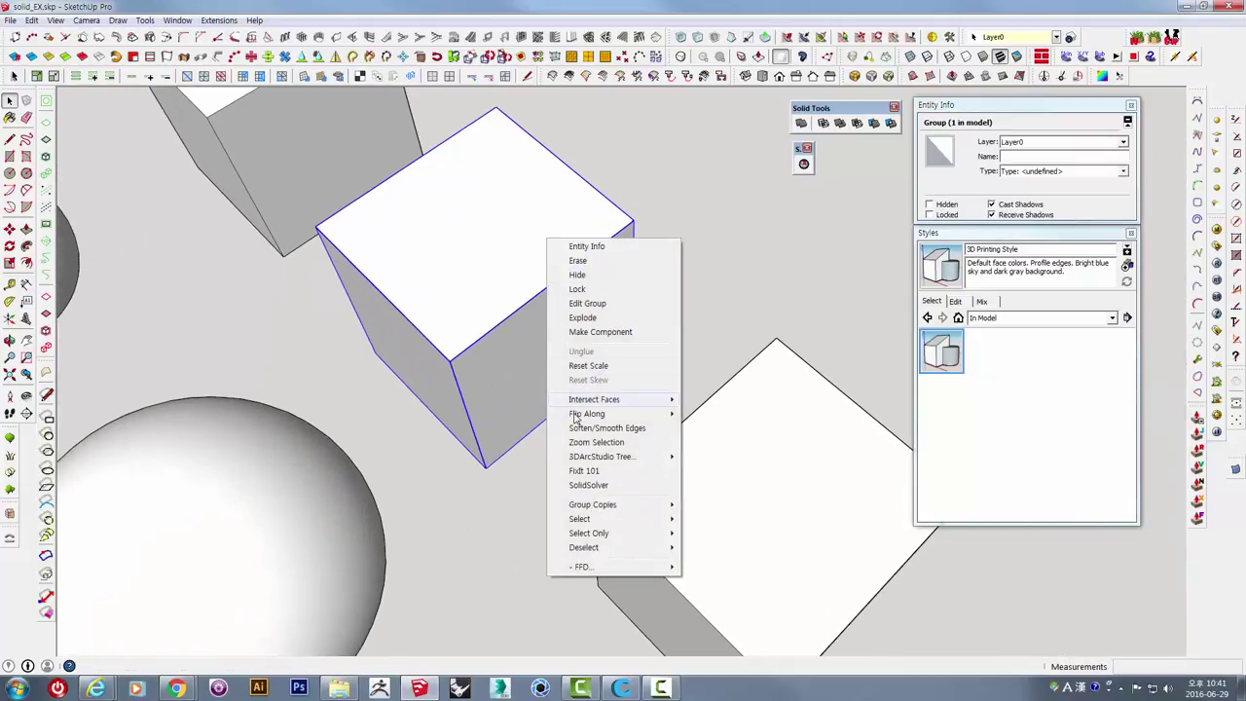
pyautogui.click(595, 442)
# Open the cube group and draw a line at its corner, creating a small triangular sliver.
pyautogui.moveTo(689, 259)
pyautogui.mouseDown(button='middle')
pyautogui.moveTo(879, 376)
pyautogui.moveTo(792, 353)
pyautogui.moveTo(755, 369)
pyautogui.mouseUp(button='middle')
pyautogui.scroll(3, 773, 361)
pyautogui.scroll(1, 756, 369)
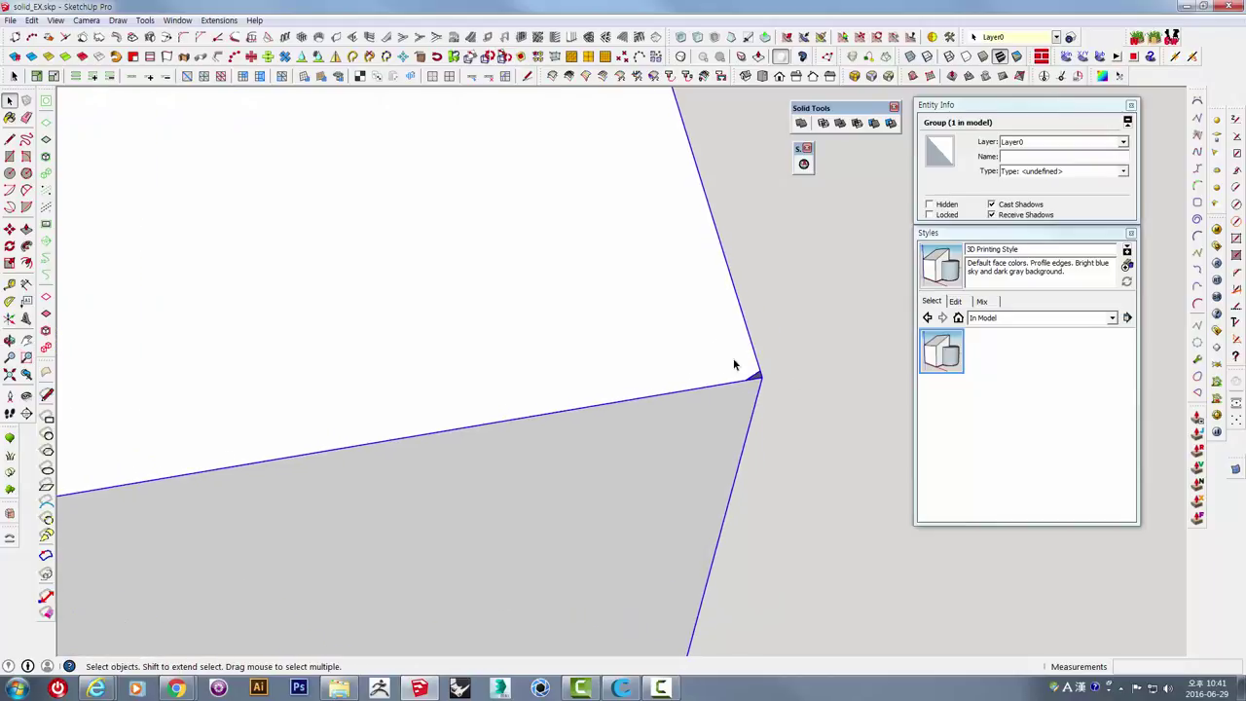
pyautogui.tripleClick(731, 361)
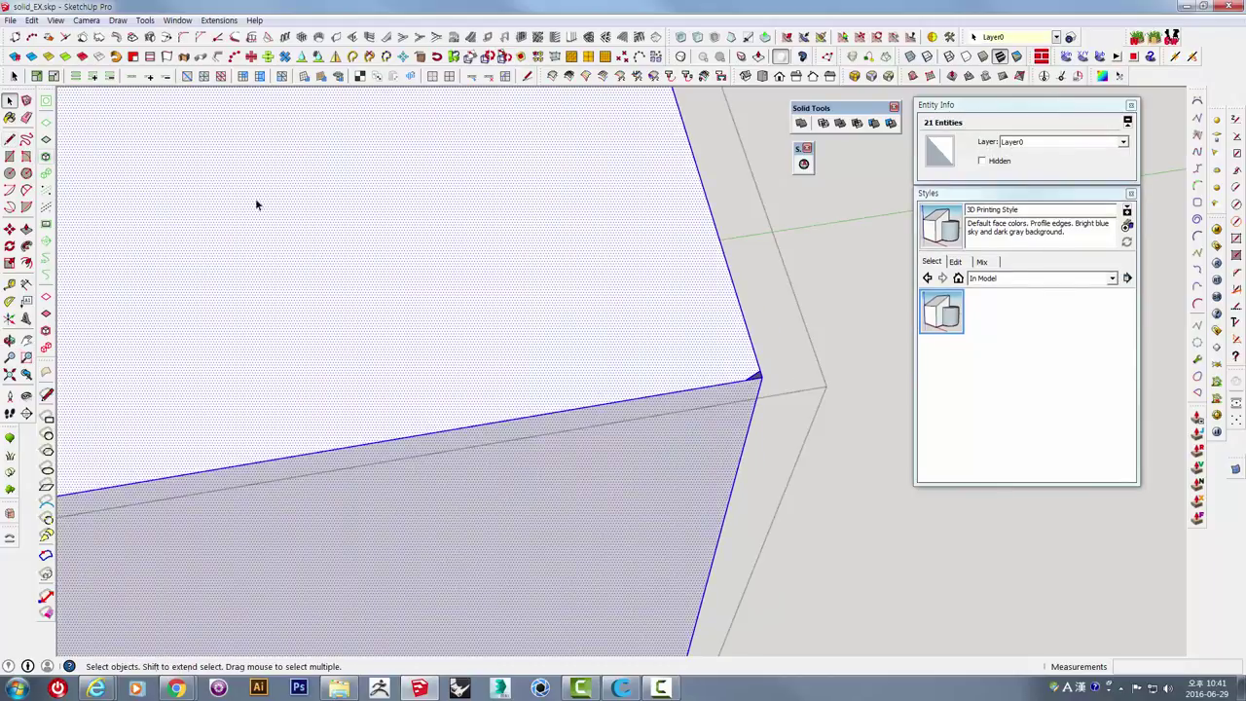
pyautogui.click(10, 140)
pyautogui.moveTo(598, 325)
pyautogui.mouseDown(button='middle')
pyautogui.moveTo(575, 376)
pyautogui.moveTo(550, 379)
pyautogui.moveTo(620, 385)
pyautogui.mouseUp(button='middle')
pyautogui.click(581, 378)
# Erase the triangular sliver's edge at the corner and zoom out to the whole model.
pyautogui.press('space')
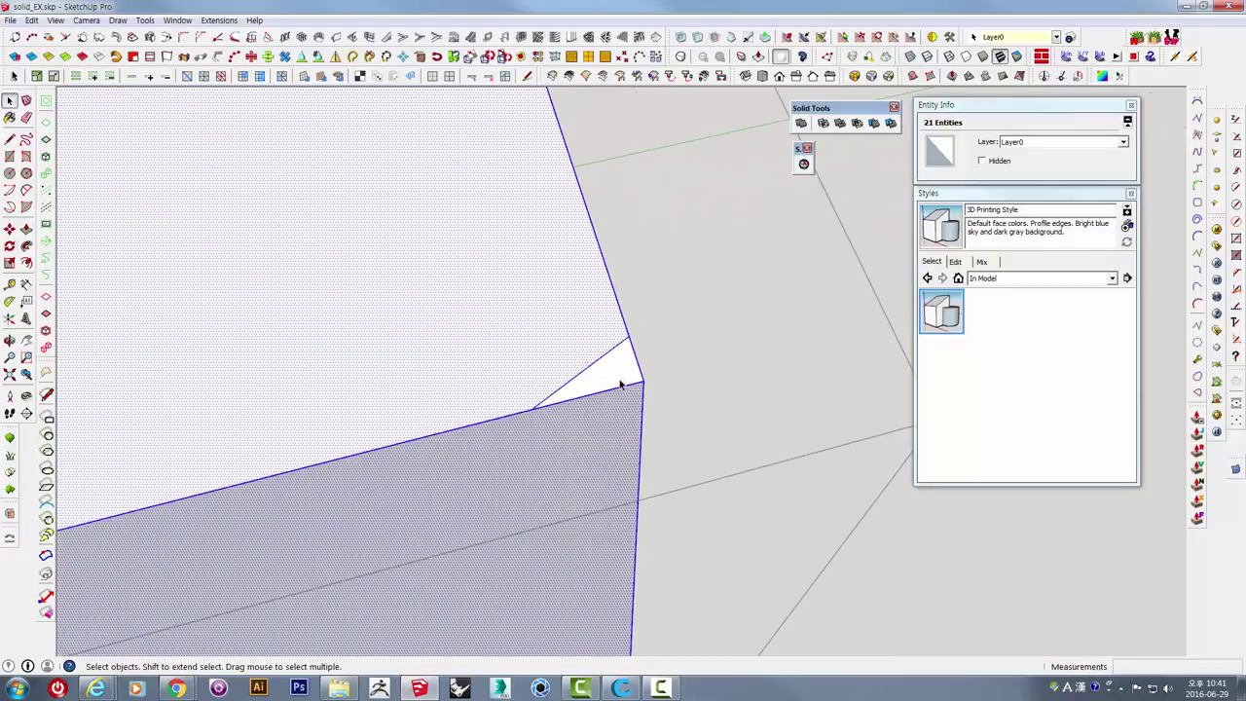
pyautogui.press('e')
pyautogui.click(615, 358)
pyautogui.moveTo(615, 358)
pyautogui.mouseDown(button='middle')
pyautogui.moveTo(605, 355)
pyautogui.moveTo(697, 407)
pyautogui.moveTo(740, 273)
pyautogui.mouseUp(button='middle')
pyautogui.press('space')
pyautogui.hotkey('shift', 'z')
# Select the second cube, double-click into its group, then exit editing.
pyautogui.scroll(3, 505, 287)
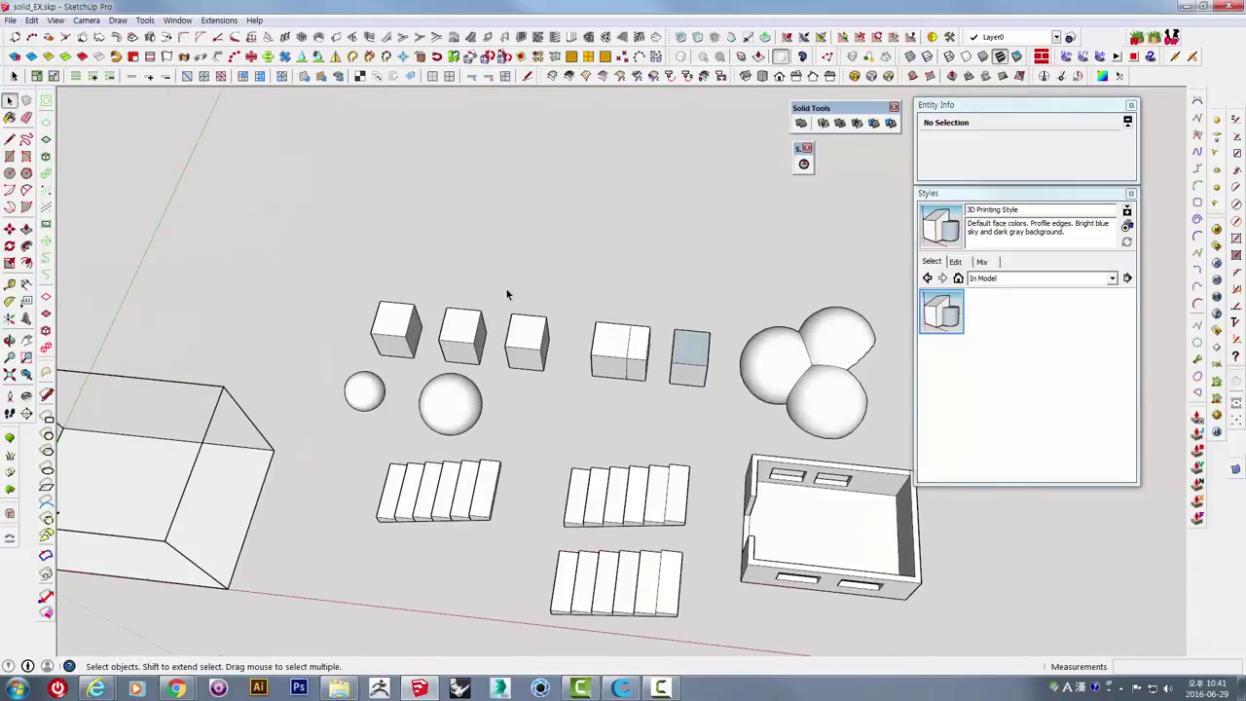
pyautogui.scroll(2, 506, 294)
pyautogui.click(445, 353)
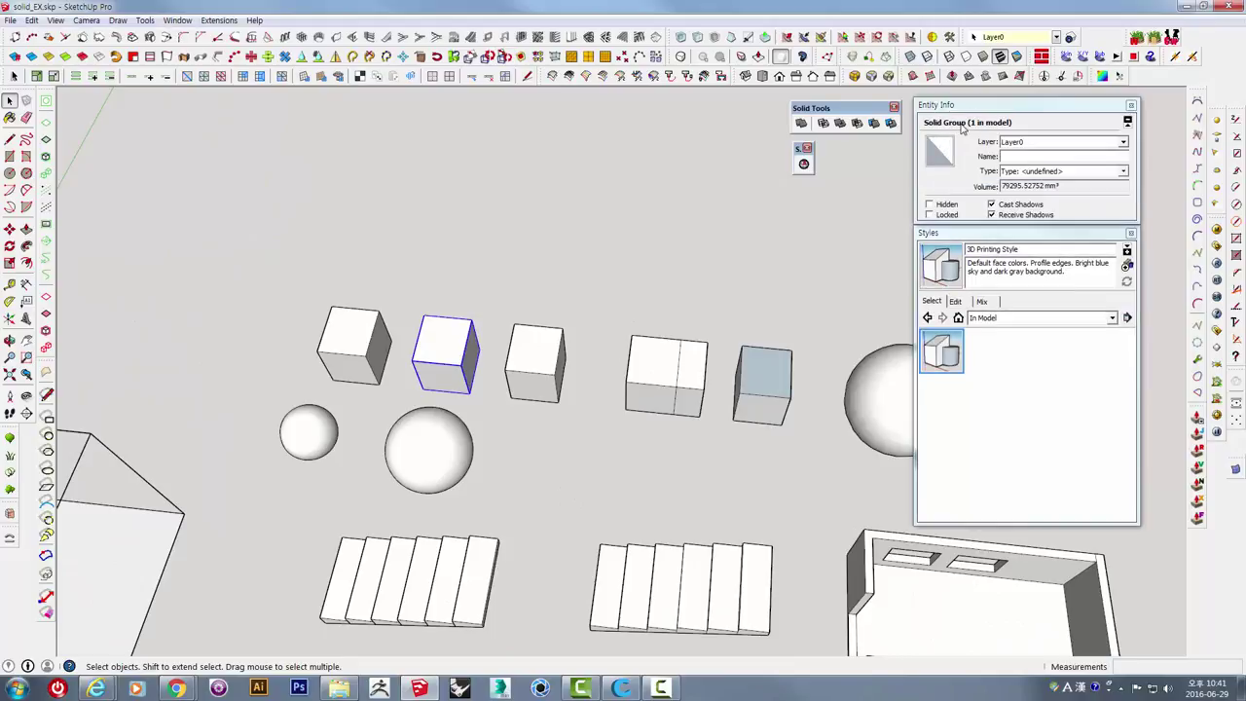
pyautogui.scroll(2, 469, 331)
pyautogui.scroll(2, 468, 331)
pyautogui.scroll(2, 469, 331)
pyautogui.moveTo(468, 331)
pyautogui.mouseDown(button='middle')
pyautogui.moveTo(744, 383)
pyautogui.moveTo(585, 323)
pyautogui.mouseUp(button='middle')
pyautogui.doubleClick(494, 256)
pyautogui.scroll(3, 506, 239)
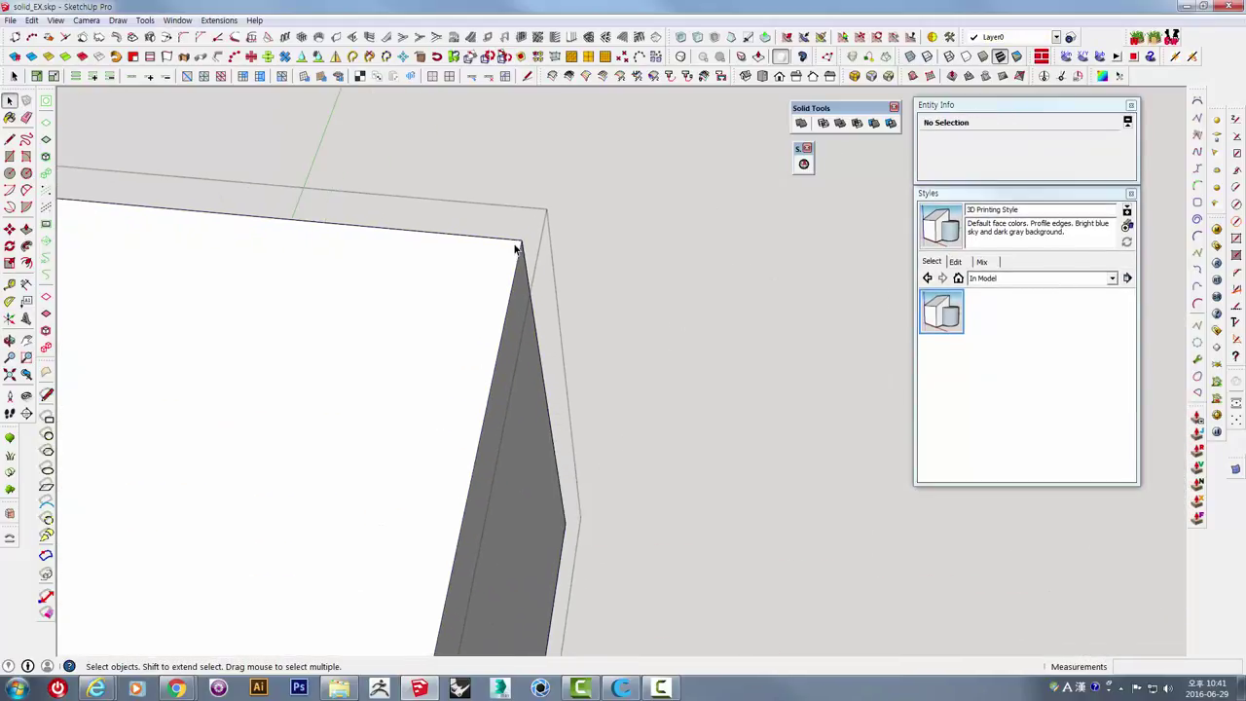
pyautogui.click(558, 250)
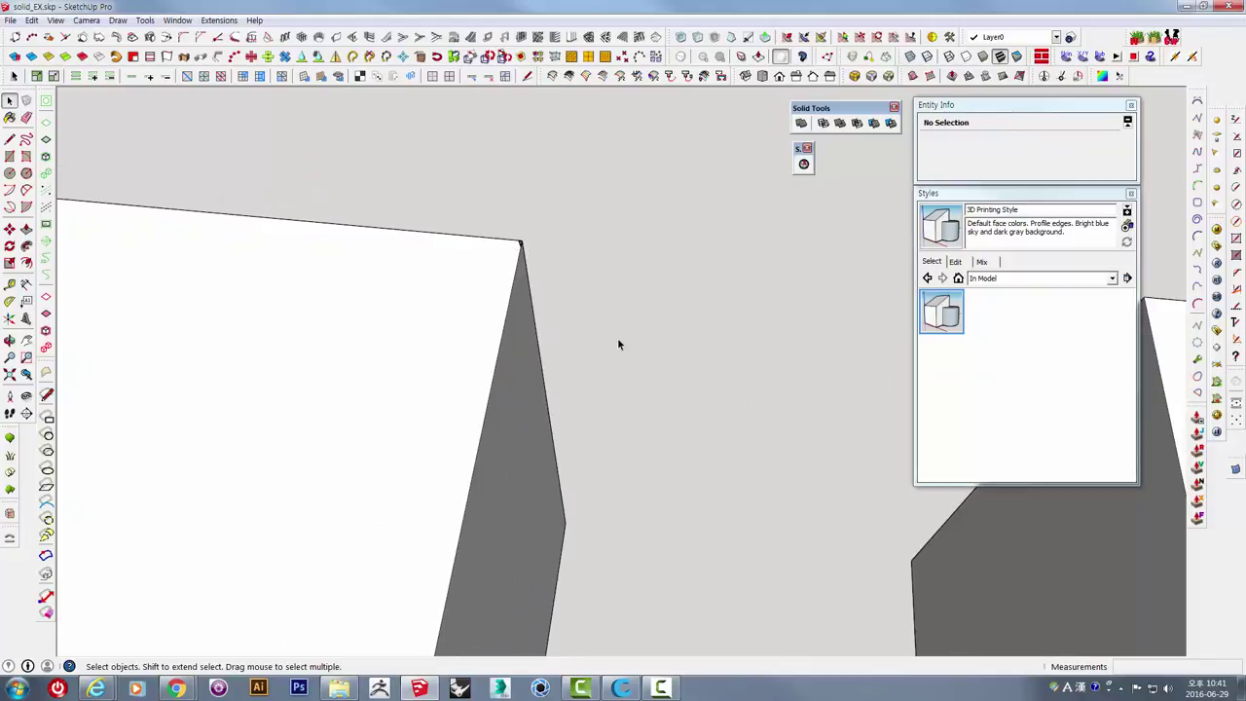
# Reselect the cube group and orbit to view its top and side among all objects.
pyautogui.moveTo(617, 337)
pyautogui.mouseDown(button='middle')
pyautogui.moveTo(643, 346)
pyautogui.moveTo(458, 347)
pyautogui.moveTo(503, 342)
pyautogui.mouseUp(button='middle')
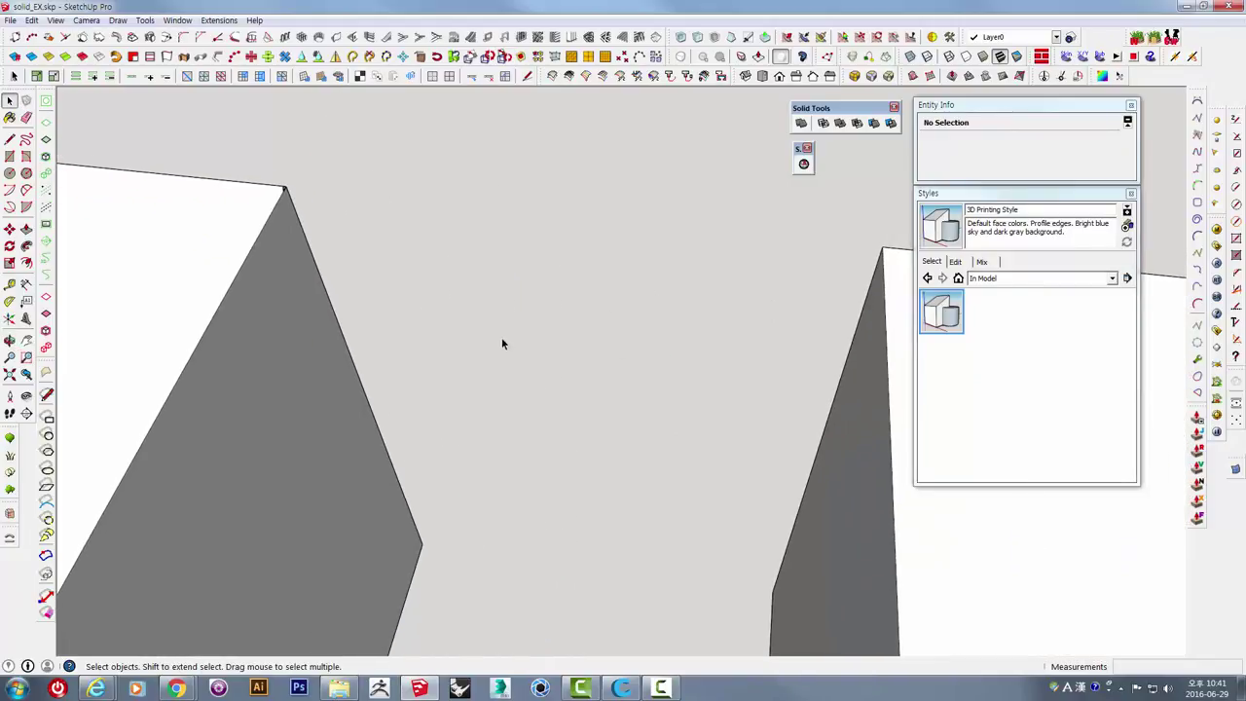
pyautogui.scroll(3, 667, 363)
pyautogui.click(711, 360)
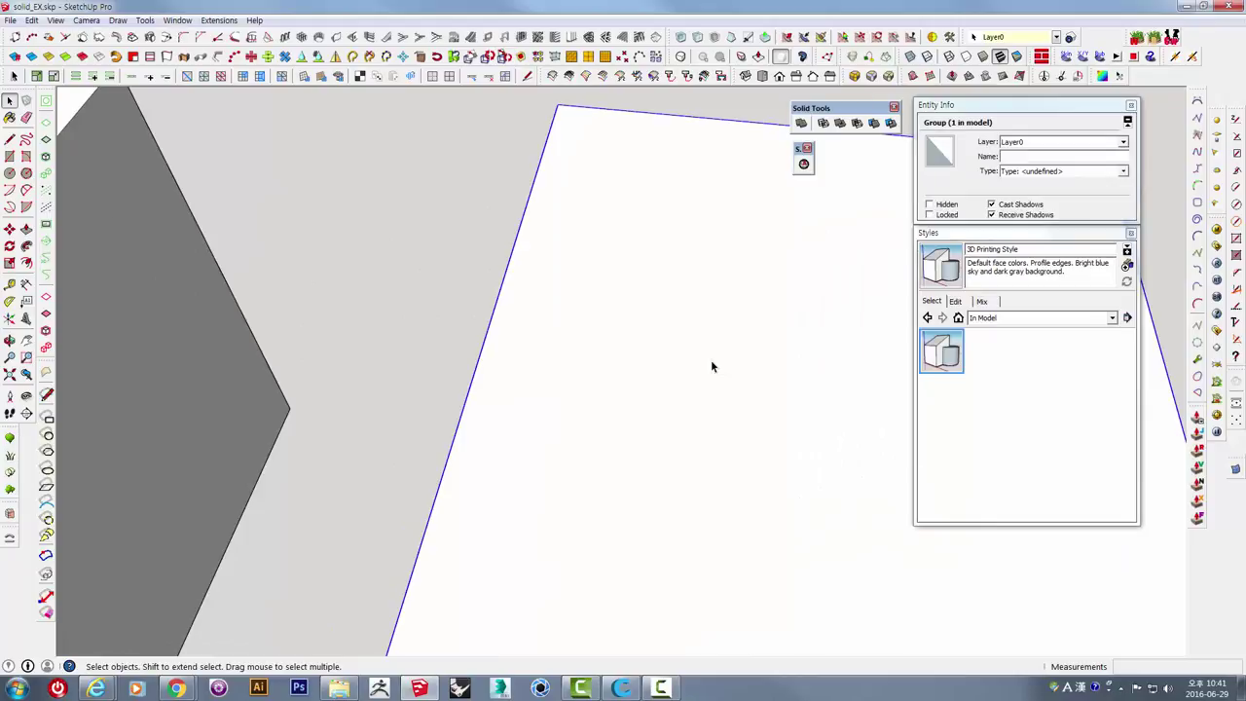
pyautogui.scroll(-10, 710, 359)
pyautogui.moveTo(711, 359); pyautogui.dragTo(551, 275, button='middle')
pyautogui.scroll(3, 421, 394)
pyautogui.scroll(3, 418, 321)
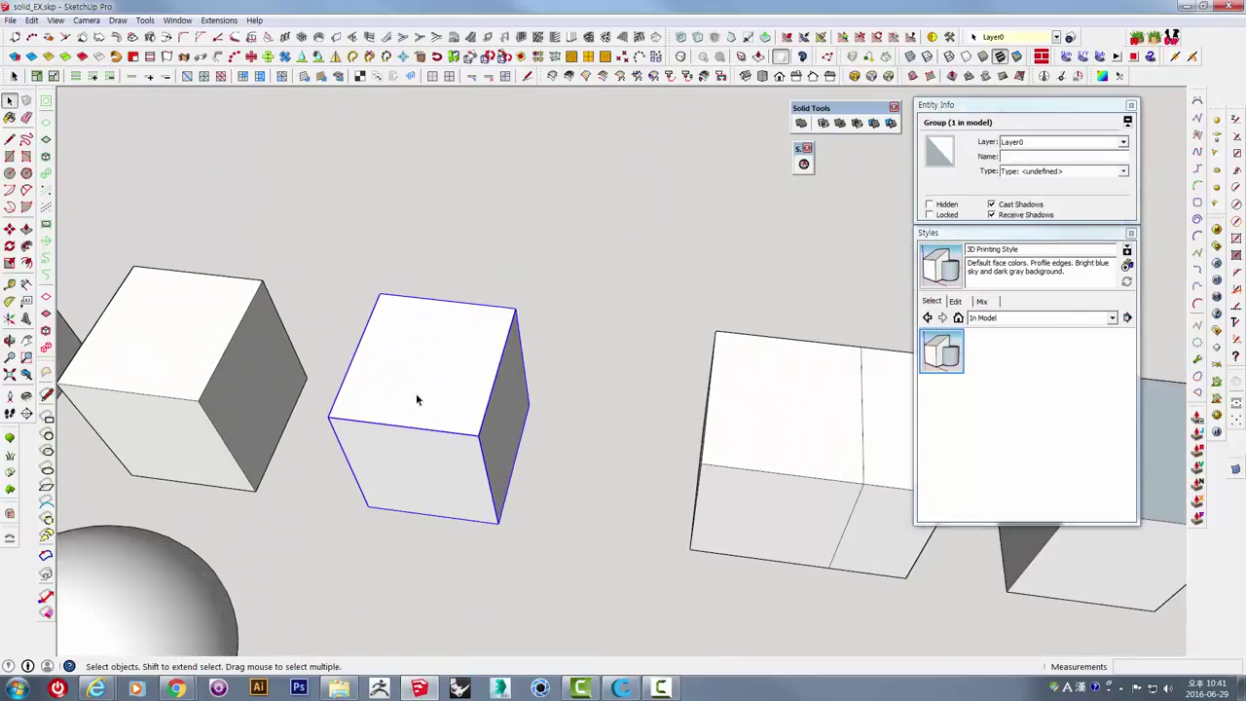
pyautogui.scroll(2, 431, 373)
pyautogui.moveTo(431, 373)
pyautogui.mouseDown(button='middle')
pyautogui.moveTo(597, 287)
pyautogui.moveTo(460, 403)
pyautogui.moveTo(790, 229)
pyautogui.mouseUp(button='middle')
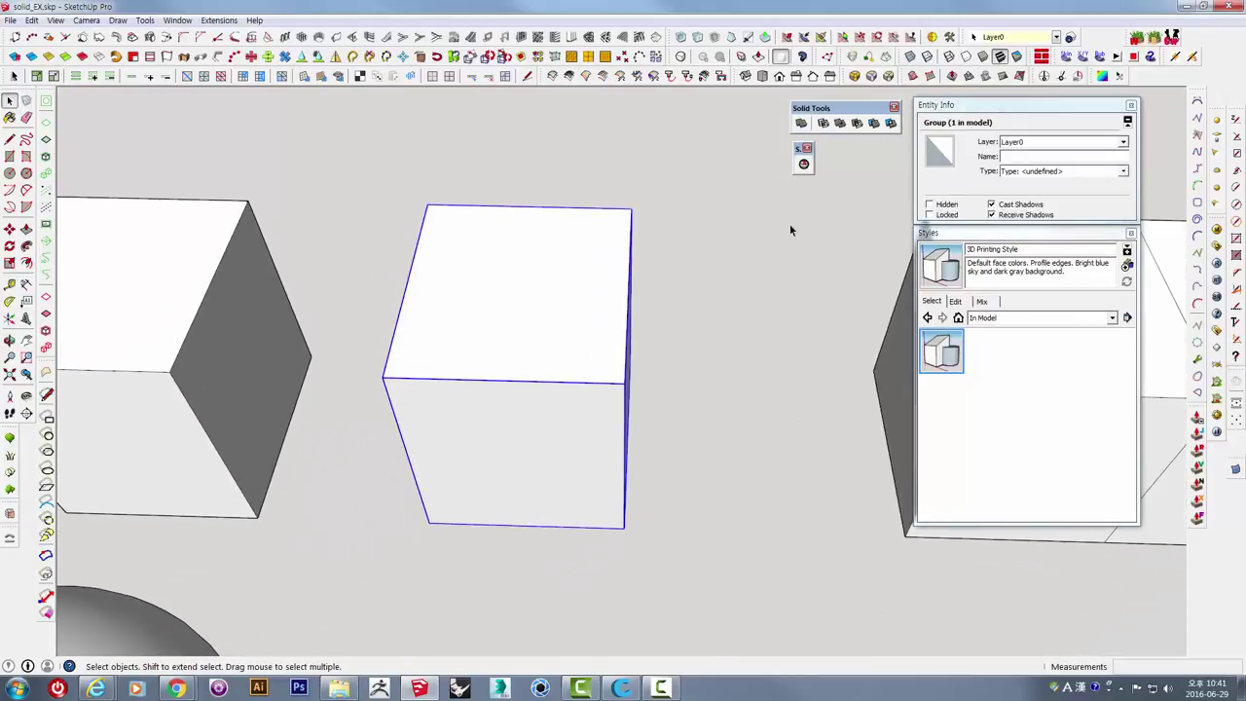
pyautogui.moveTo(729, 281); pyautogui.dragTo(588, 292, button='middle')
# Delete the cube group's top face to look inside, then restore it with Undo.
pyautogui.doubleClick(552, 238)
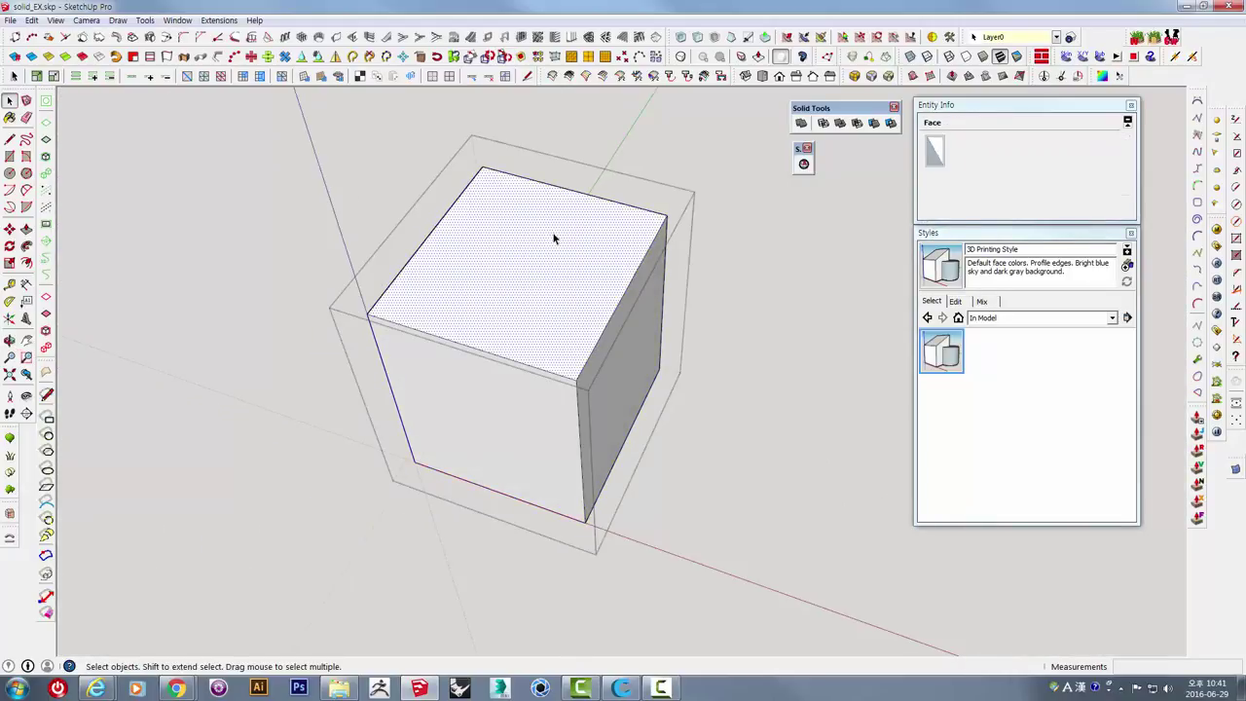
pyautogui.click(555, 238)
pyautogui.press('Delete')
pyautogui.moveTo(578, 292)
pyautogui.mouseDown(button='middle')
pyautogui.moveTo(581, 392)
pyautogui.moveTo(481, 328)
pyautogui.mouseUp(button='middle')
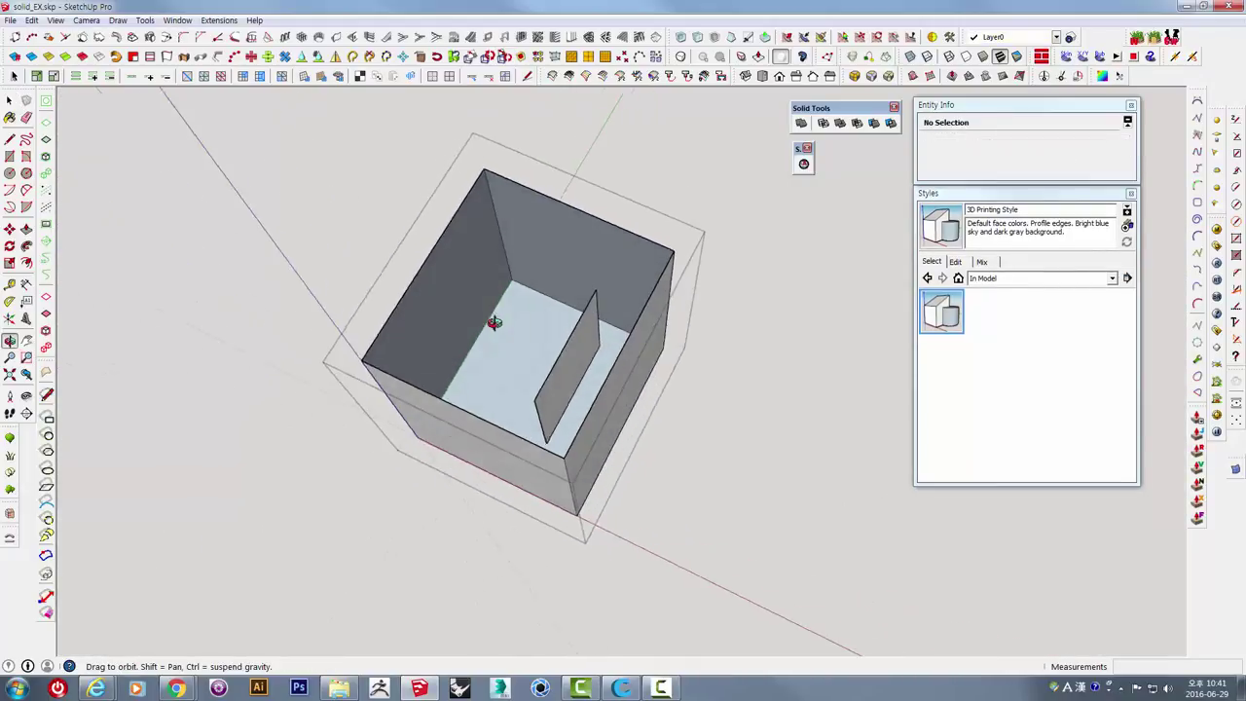
pyautogui.scroll(3, 594, 326)
pyautogui.moveTo(594, 326); pyautogui.dragTo(624, 280, button='middle')
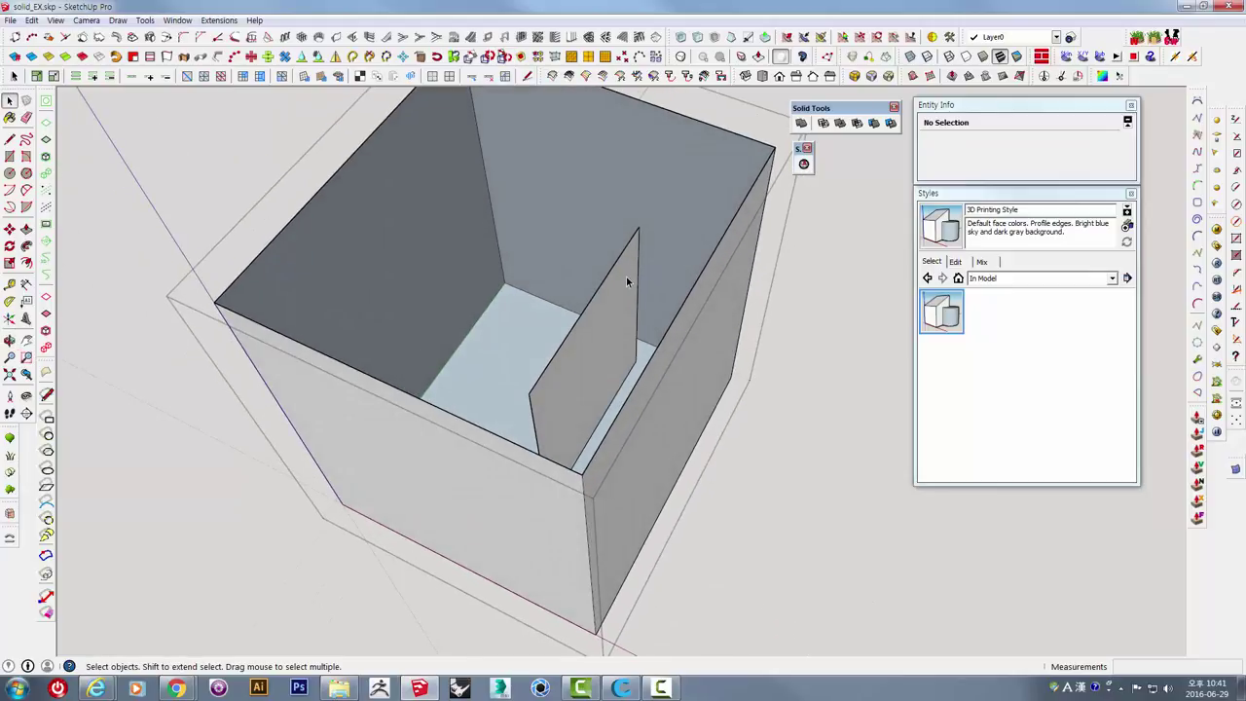
pyautogui.hotkey('ctrl', 'z')
pyautogui.click(767, 457)
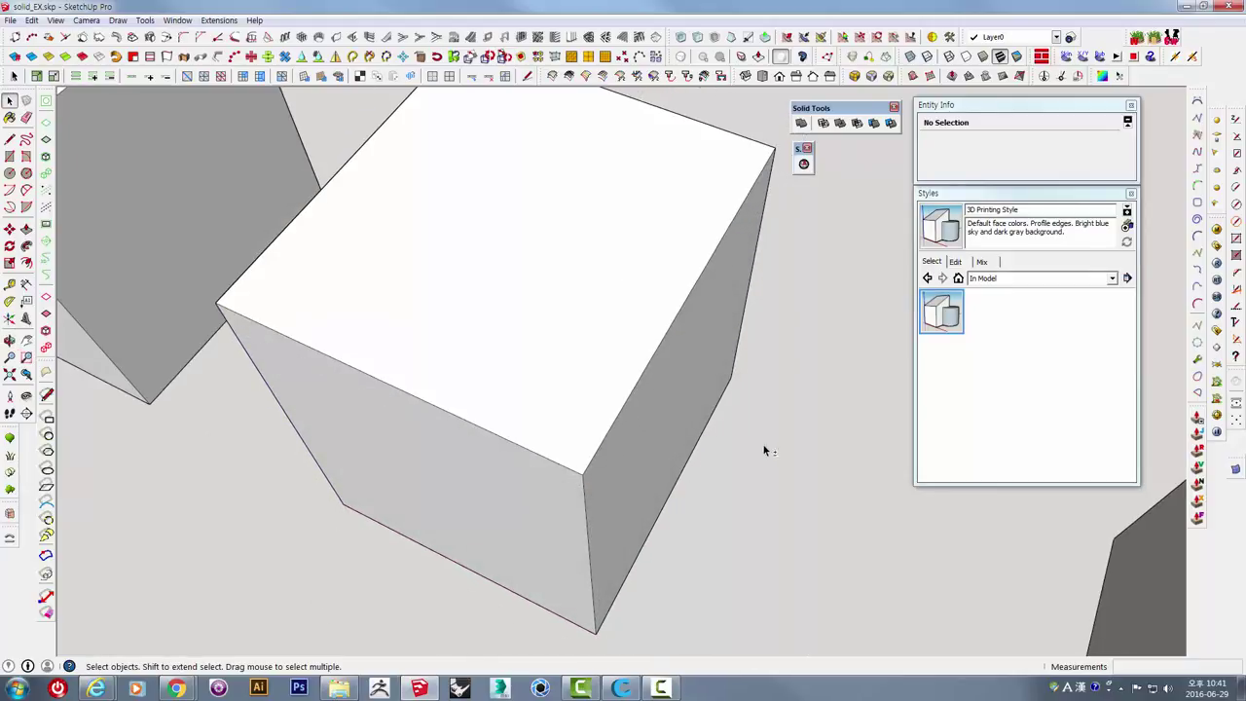
# Open the double-width box group and select only its top face.
pyautogui.moveTo(765, 445)
pyautogui.mouseDown(button='middle')
pyautogui.moveTo(595, 412)
pyautogui.moveTo(741, 392)
pyautogui.moveTo(707, 412)
pyautogui.mouseUp(button='middle')
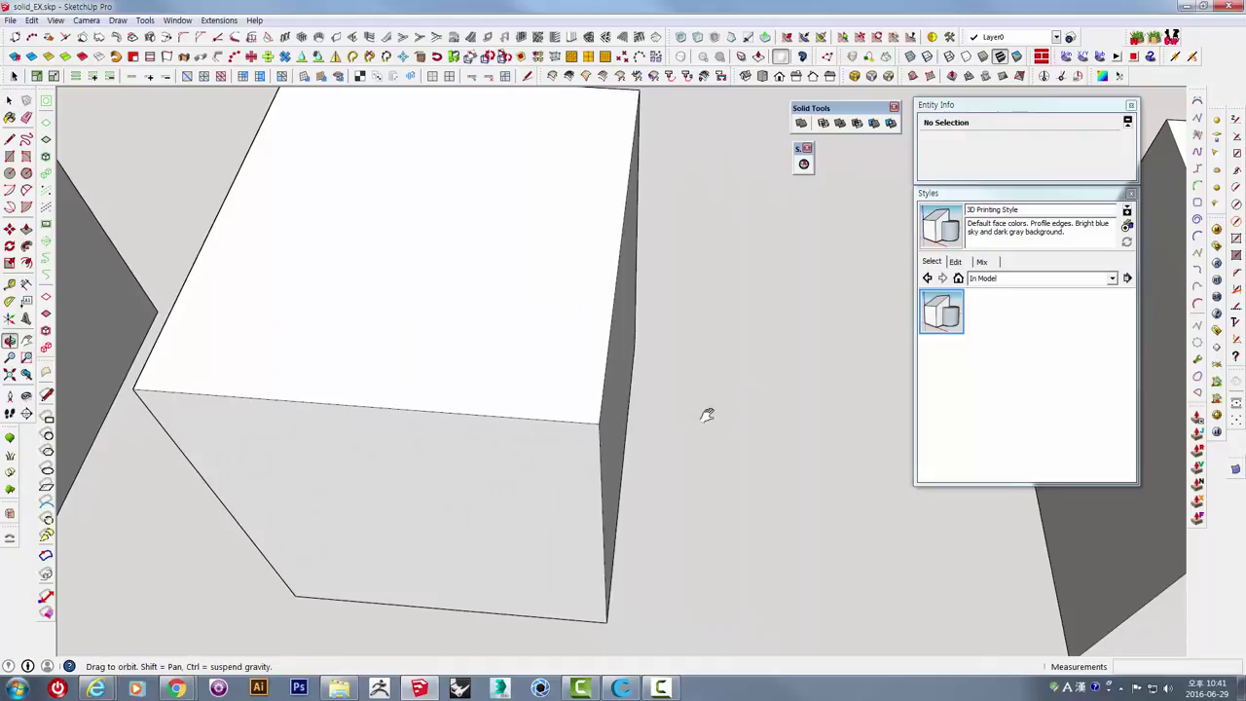
pyautogui.scroll(2, 681, 438)
pyautogui.scroll(-2, 637, 351)
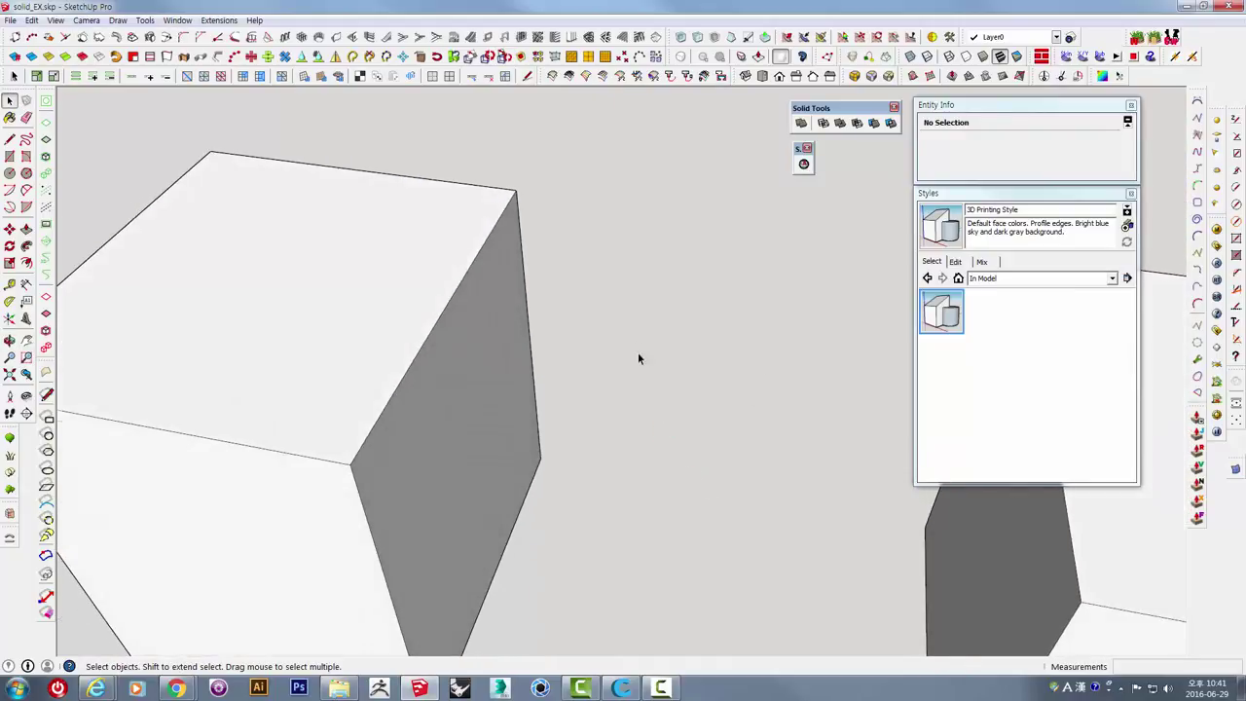
pyautogui.moveTo(632, 339)
pyautogui.mouseDown(button='middle')
pyautogui.moveTo(501, 406)
pyautogui.moveTo(590, 395)
pyautogui.moveTo(614, 312)
pyautogui.mouseUp(button='middle')
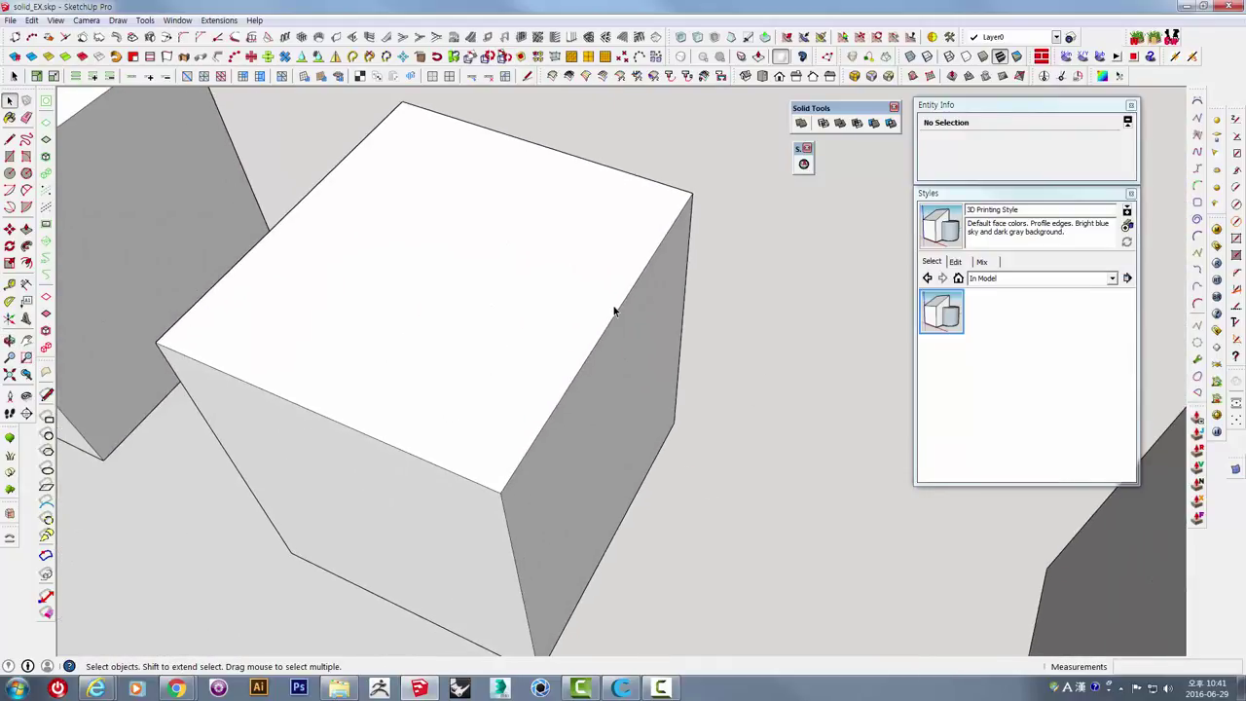
pyautogui.click(560, 271)
pyautogui.tripleClick(561, 272)
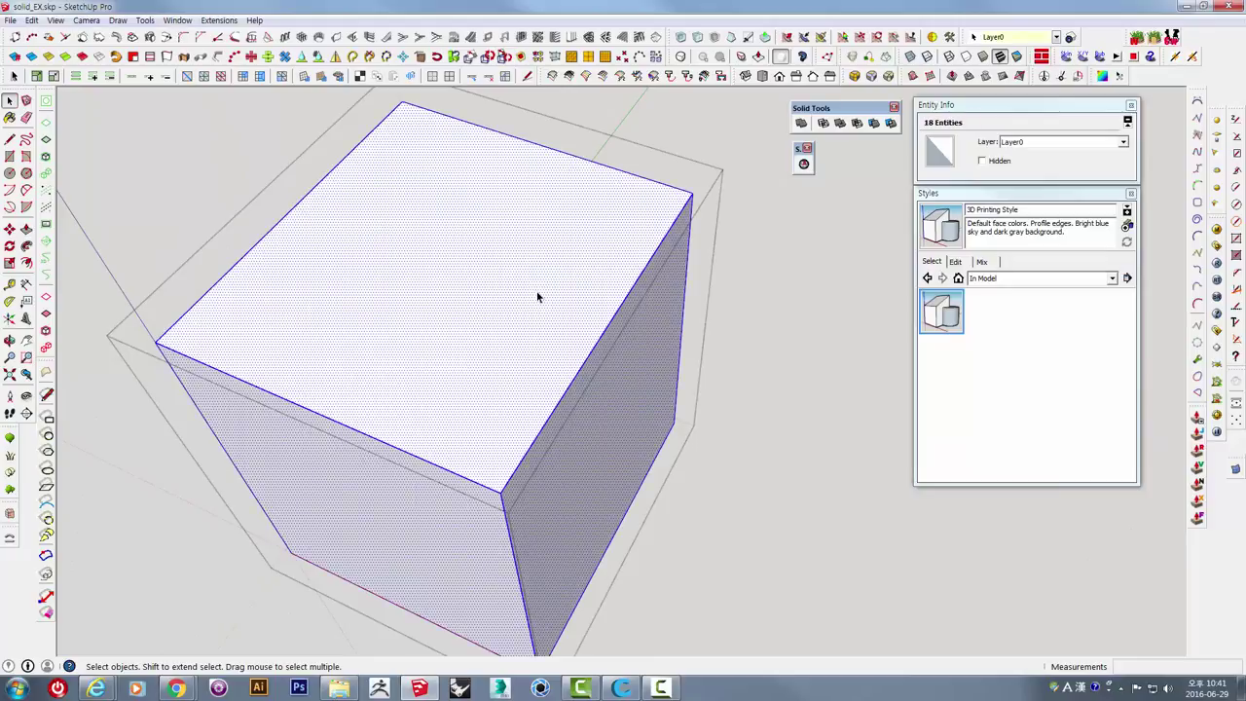
pyautogui.click(538, 296)
pyautogui.click(879, 353)
# Open the split box group and delete its top face to reveal the interior.
pyautogui.moveTo(879, 353)
pyautogui.mouseDown(button='middle')
pyautogui.moveTo(620, 397)
pyautogui.moveTo(644, 456)
pyautogui.moveTo(515, 431)
pyautogui.moveTo(548, 340)
pyautogui.moveTo(495, 314)
pyautogui.moveTo(564, 292)
pyautogui.mouseUp(button='middle')
pyautogui.scroll(-5, 645, 458)
pyautogui.scroll(3, 548, 341)
pyautogui.scroll(2, 537, 305)
pyautogui.scroll(2, 495, 314)
pyautogui.scroll(2, 545, 334)
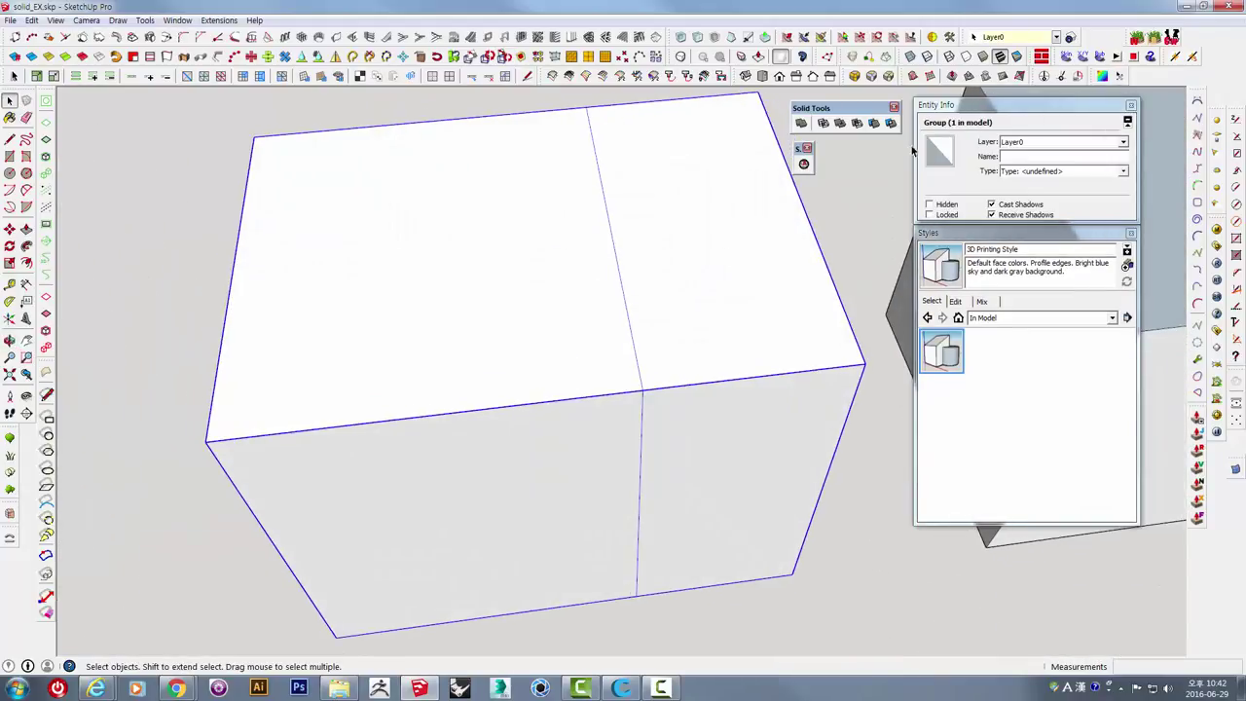
pyautogui.doubleClick(523, 224)
pyautogui.tripleClick(488, 257)
pyautogui.click(489, 263)
pyautogui.moveTo(490, 263); pyautogui.dragTo(648, 283, button='middle')
pyautogui.press('Delete')
# Inspect the hollow split box from the front and from above.
pyautogui.moveTo(798, 286); pyautogui.dragTo(702, 308, button='middle')
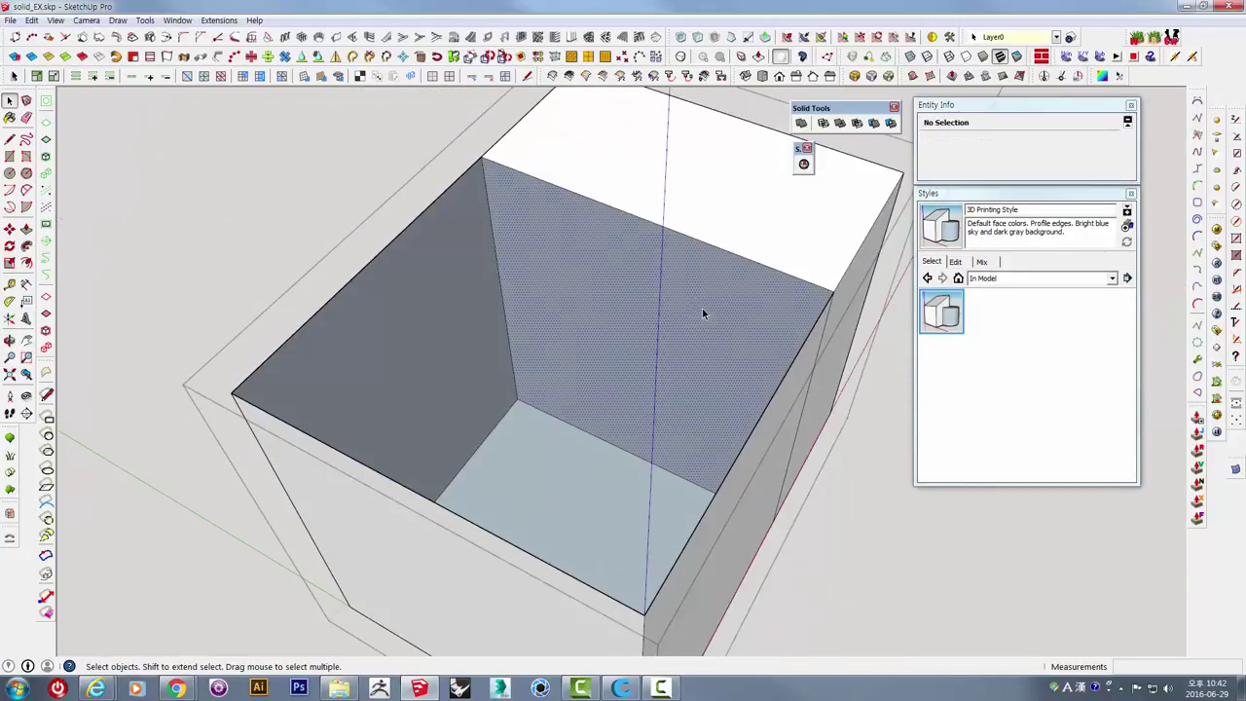
pyautogui.click(558, 207)
pyautogui.moveTo(559, 208)
pyautogui.mouseDown(button='middle')
pyautogui.moveTo(687, 231)
pyautogui.moveTo(578, 208)
pyautogui.moveTo(244, 228)
pyautogui.moveTo(474, 232)
pyautogui.mouseUp(button='middle')
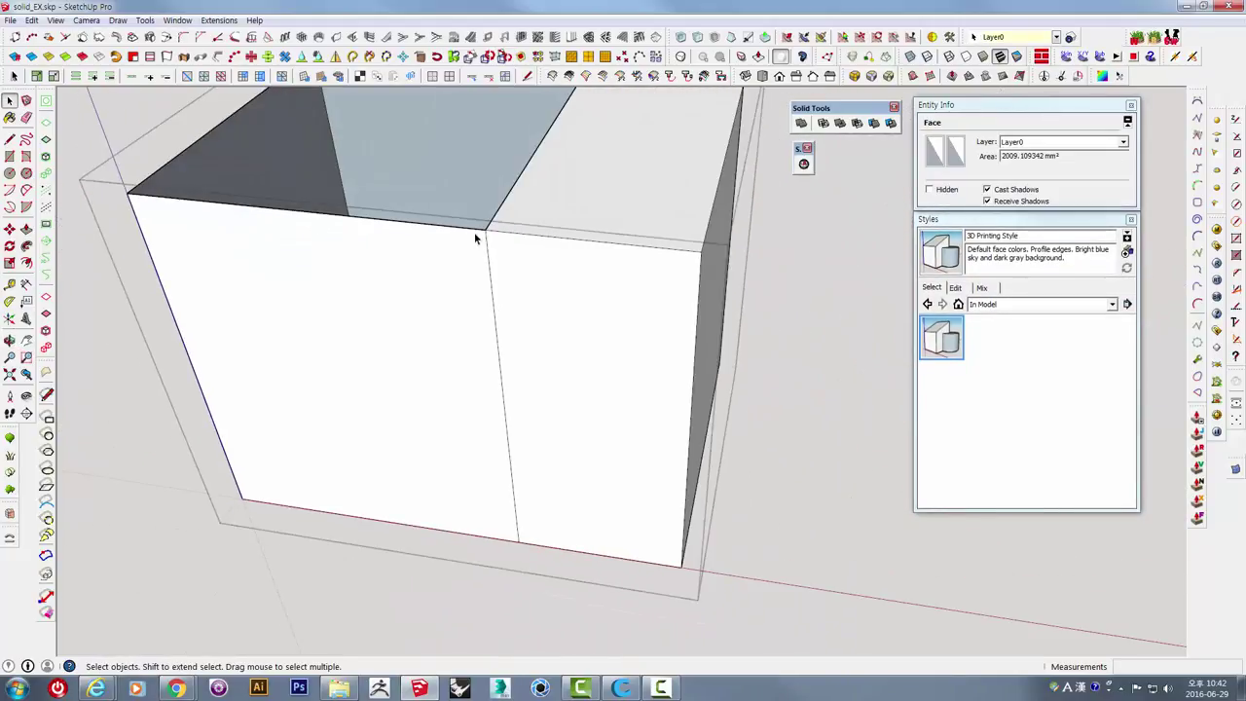
pyautogui.scroll(-3, 474, 232)
pyautogui.scroll(-2, 494, 250)
pyautogui.moveTo(753, 297)
pyautogui.mouseDown(button='middle')
pyautogui.moveTo(520, 331)
pyautogui.moveTo(592, 462)
pyautogui.moveTo(397, 370)
pyautogui.moveTo(158, 209)
pyautogui.mouseUp(button='middle')
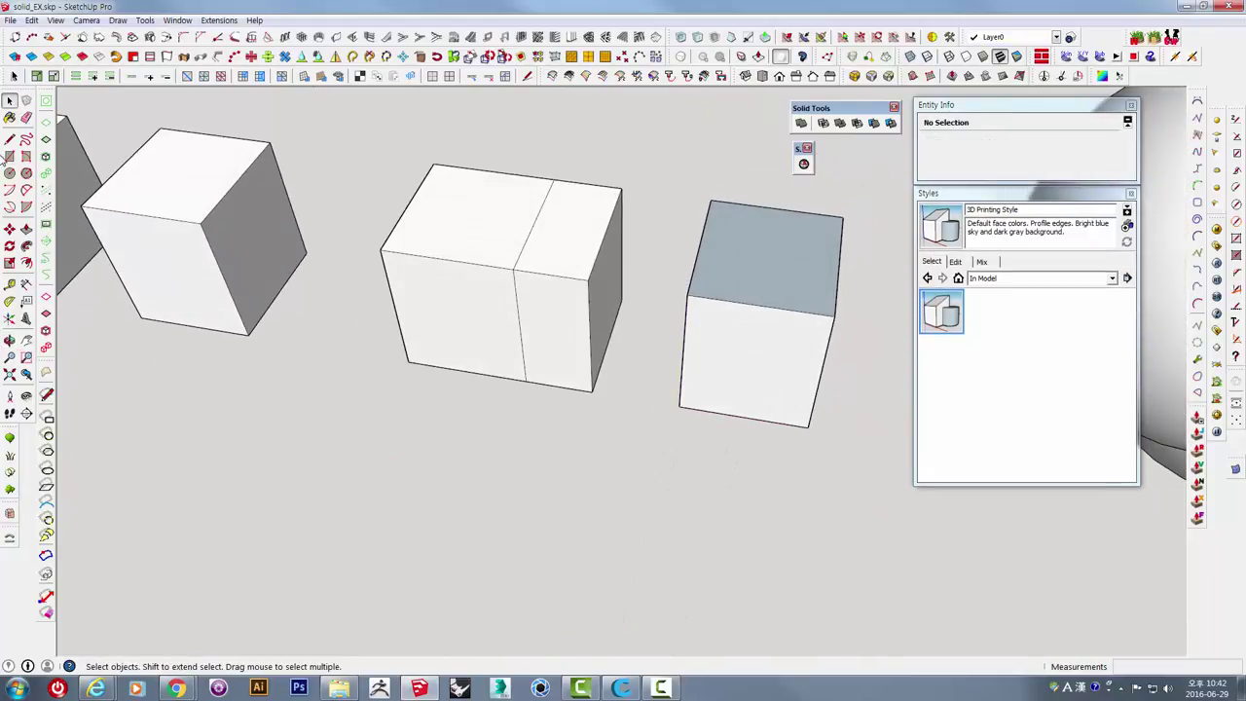
# Finish the square on the ground and push/pull it up into a box.
pyautogui.click(410, 592)
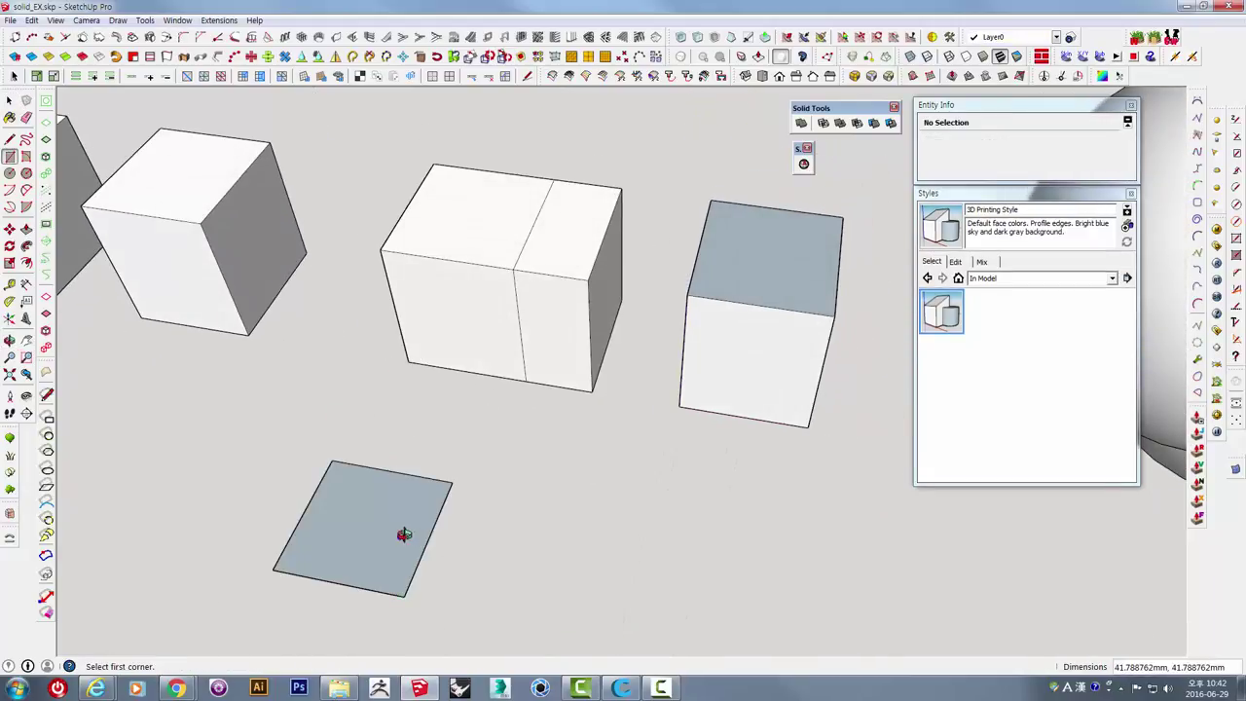
pyautogui.moveTo(409, 529); pyautogui.dragTo(431, 514, button='middle')
pyautogui.press('p')
pyautogui.moveTo(431, 514); pyautogui.dragTo(339, 440)
pyautogui.scroll(-2, 468, 328)
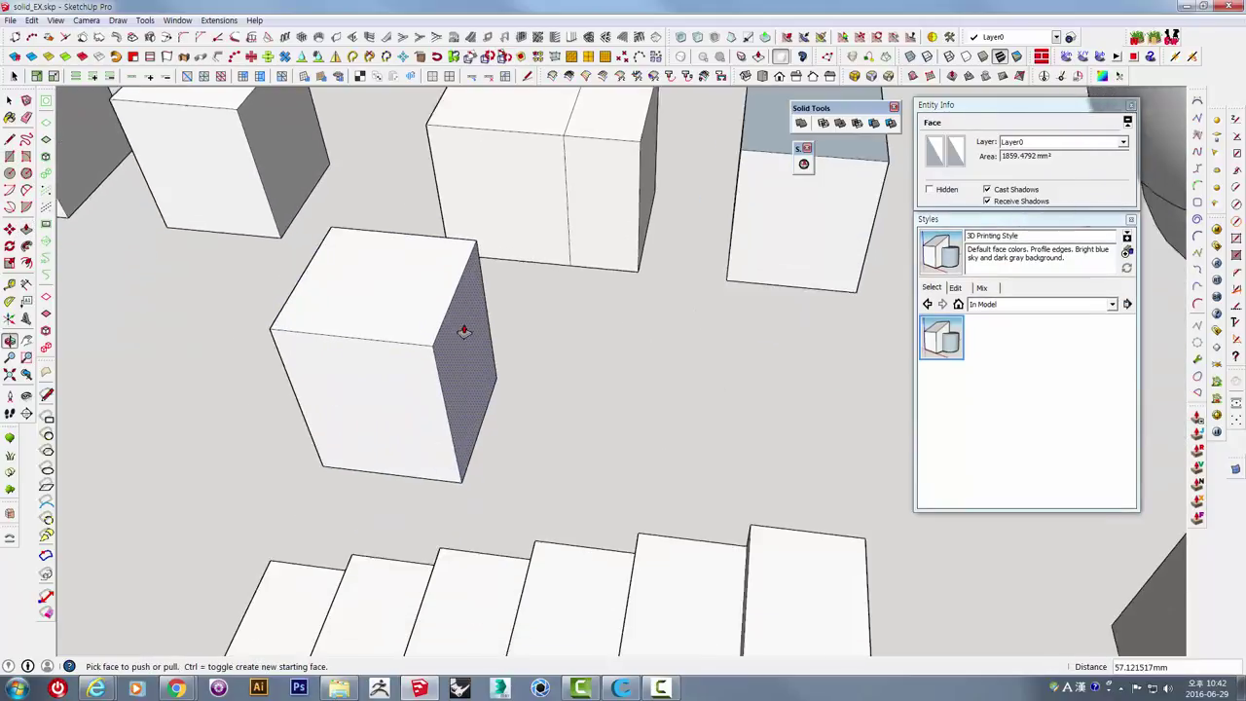
pyautogui.scroll(-2, 467, 325)
pyautogui.scroll(-2, 473, 361)
pyautogui.scroll(4, 478, 309)
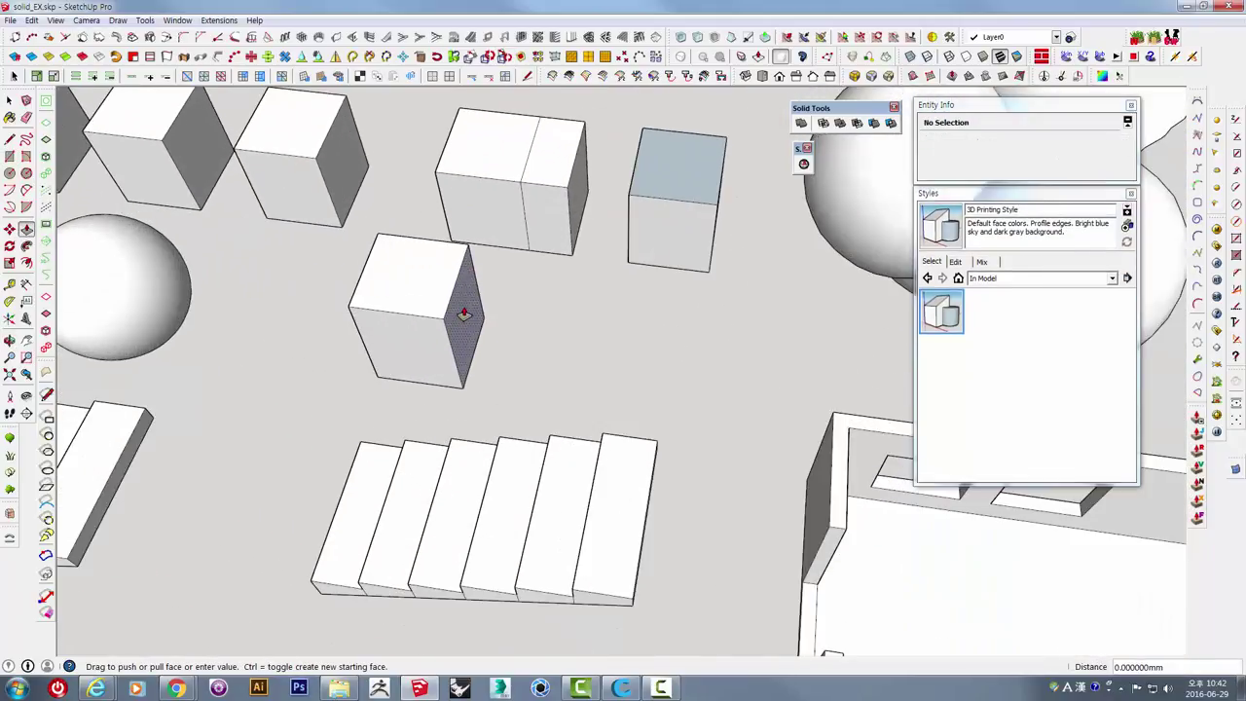
# Push/pull the box's end faces into a long L-shaped block, one extension about 31 mm.
pyautogui.moveTo(458, 306); pyautogui.dragTo(646, 351)
pyautogui.moveTo(645, 350); pyautogui.dragTo(542, 350, button='middle')
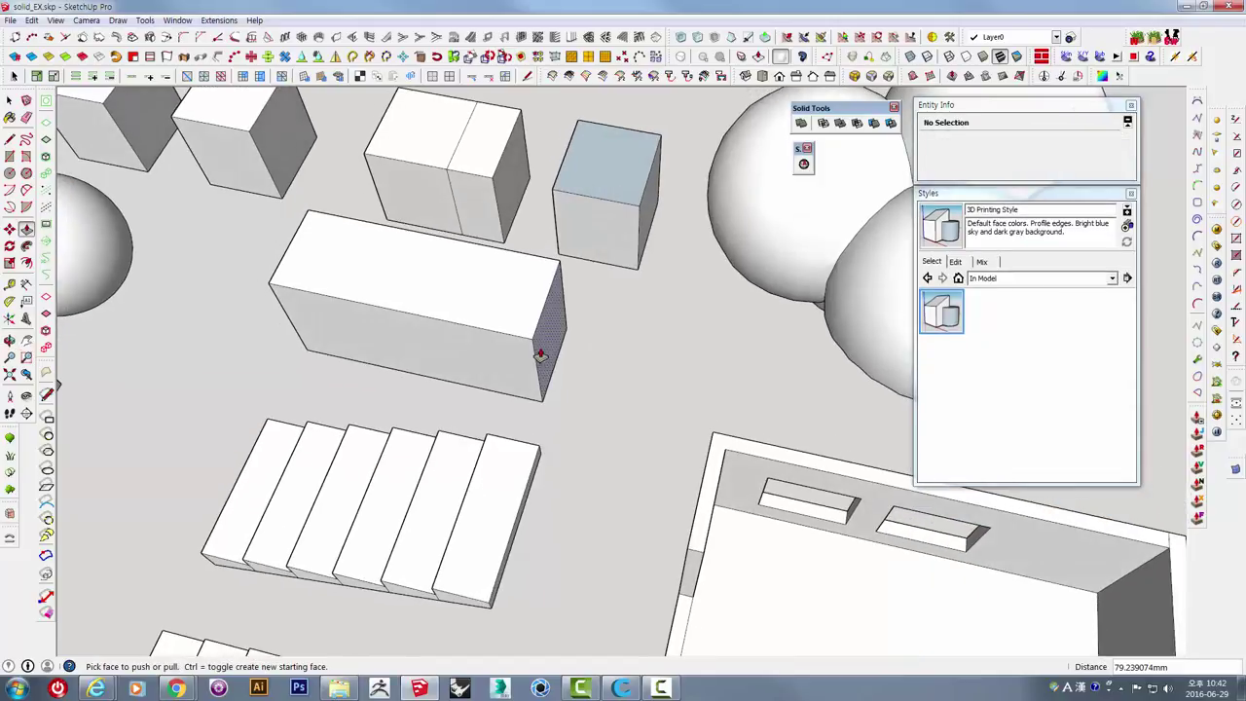
pyautogui.moveTo(573, 349); pyautogui.dragTo(616, 360)
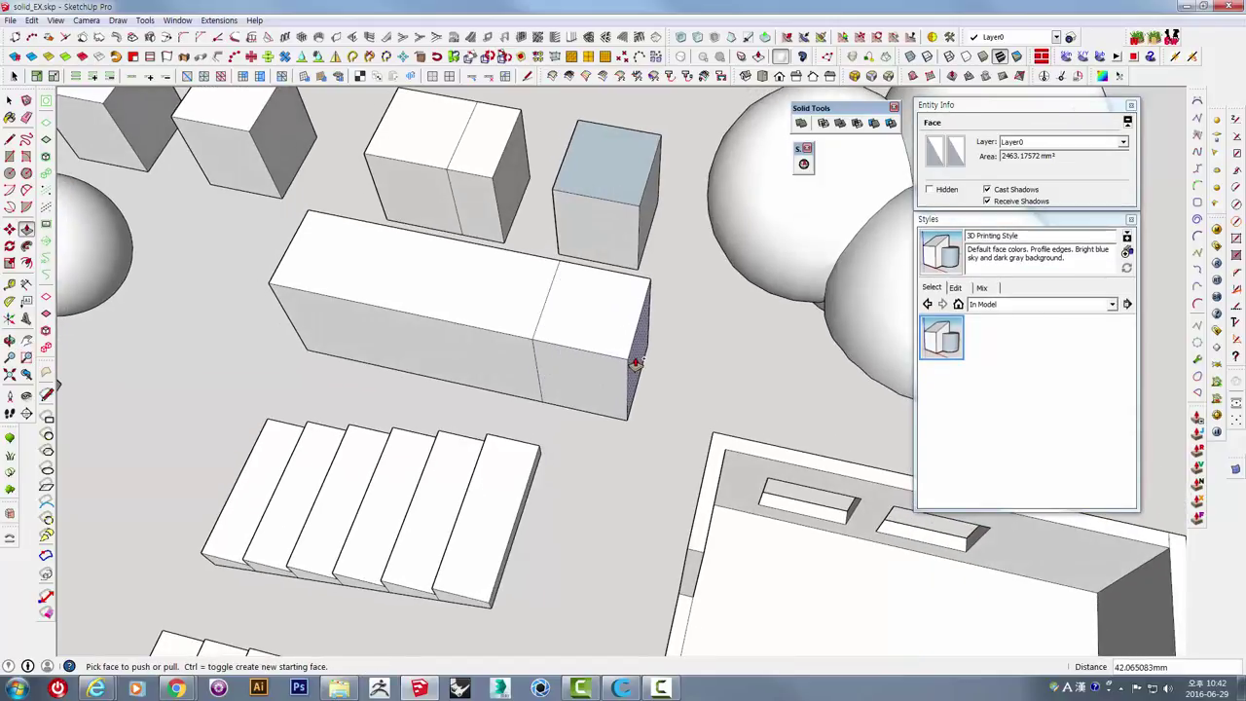
pyautogui.moveTo(635, 363)
pyautogui.mouseDown(button='middle')
pyautogui.moveTo(659, 386)
pyautogui.moveTo(609, 370)
pyautogui.mouseUp(button='middle')
pyautogui.moveTo(610, 370); pyautogui.dragTo(666, 605)
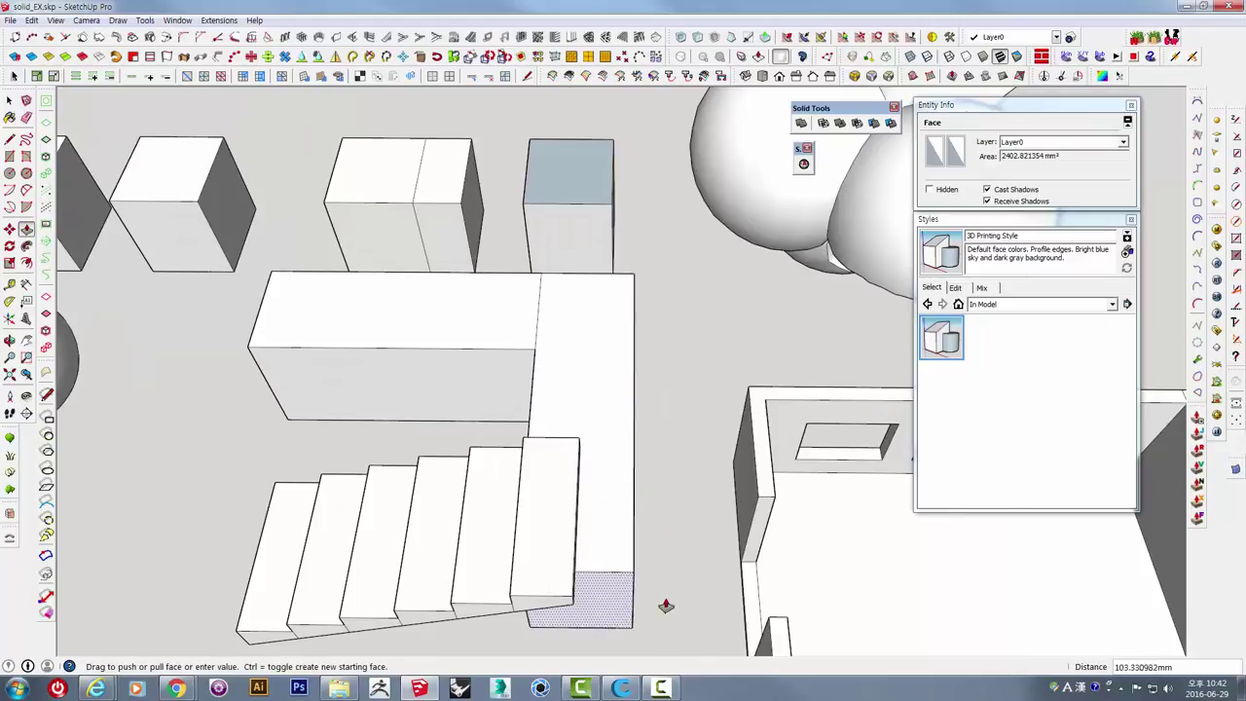
pyautogui.moveTo(665, 575)
pyautogui.mouseDown(button='middle')
pyautogui.moveTo(584, 445)
pyautogui.moveTo(536, 473)
pyautogui.moveTo(611, 353)
pyautogui.mouseUp(button='middle')
pyautogui.moveTo(608, 353)
pyautogui.mouseDown()
pyautogui.moveTo(594, 421)
pyautogui.moveTo(726, 545)
pyautogui.mouseUp()
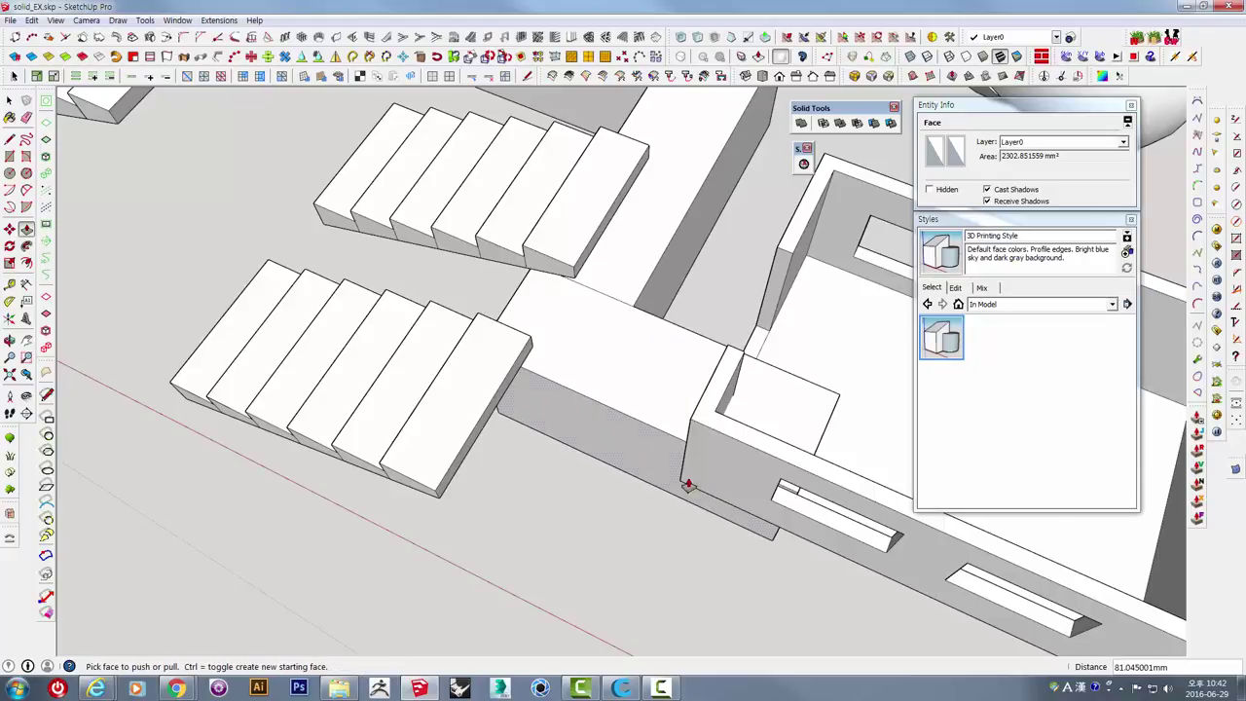
pyautogui.moveTo(688, 483)
pyautogui.mouseDown(button='middle')
pyautogui.moveTo(692, 351)
pyautogui.moveTo(478, 384)
pyautogui.moveTo(273, 350)
pyautogui.moveTo(626, 388)
pyautogui.mouseUp(button='middle')
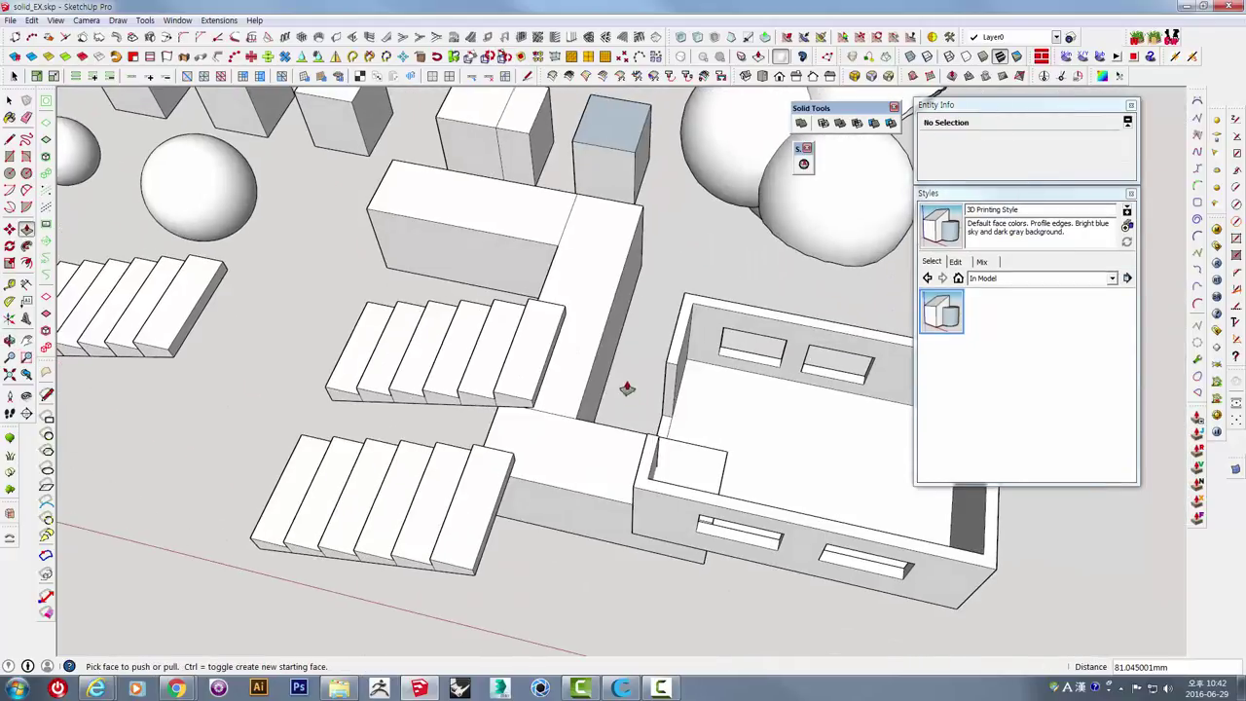
# Delete the long block's top face to expose its hollow interior.
pyautogui.press('space')
pyautogui.click(582, 208)
pyautogui.scroll(3, 604, 253)
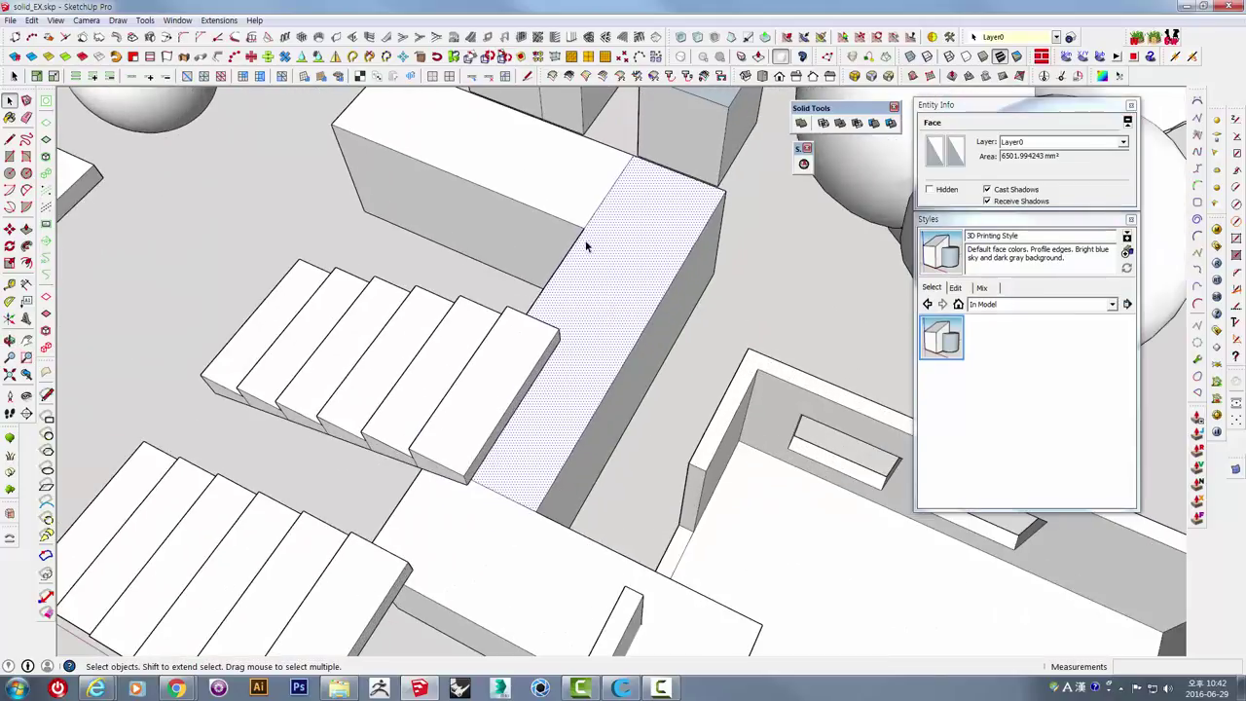
pyautogui.scroll(3, 587, 247)
pyautogui.moveTo(587, 247)
pyautogui.mouseDown(button='middle')
pyautogui.moveTo(536, 234)
pyautogui.moveTo(724, 229)
pyautogui.mouseUp(button='middle')
pyautogui.press('Delete')
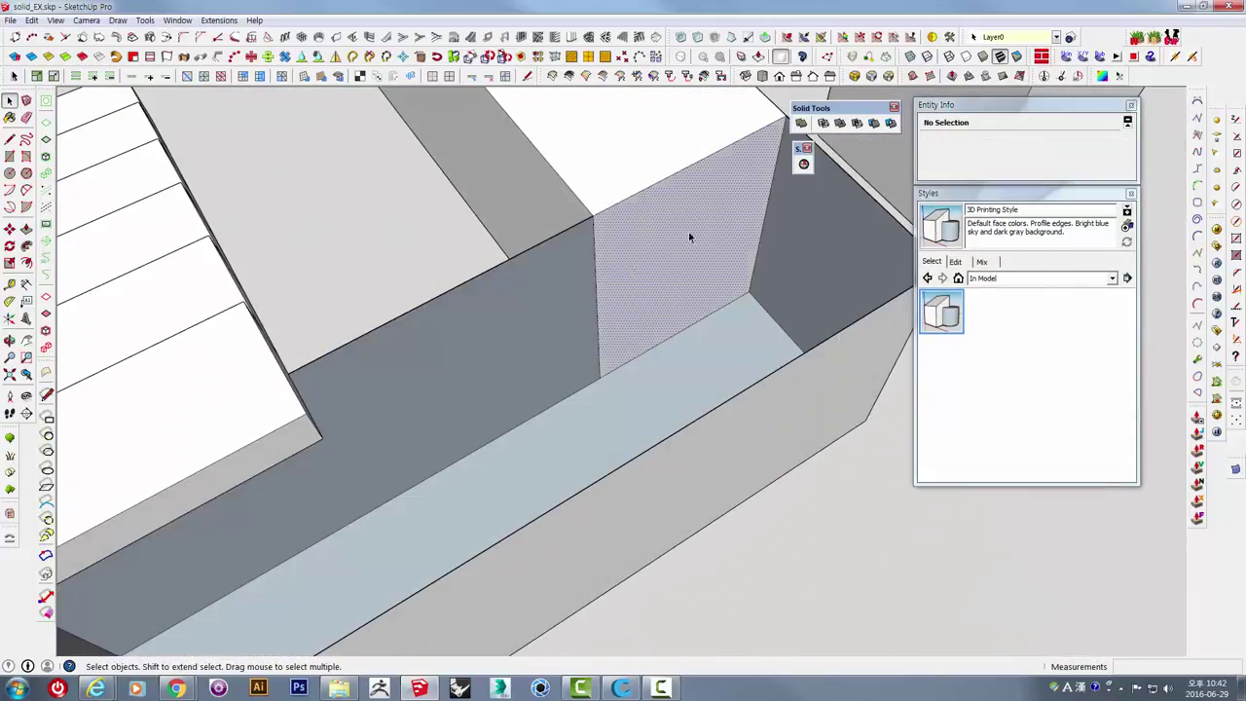
pyautogui.click(688, 236)
# Select all connected geometry of the L-shaped block and delete it.
pyautogui.scroll(-2, 679, 259)
pyautogui.scroll(-4, 602, 317)
pyautogui.scroll(-2, 545, 350)
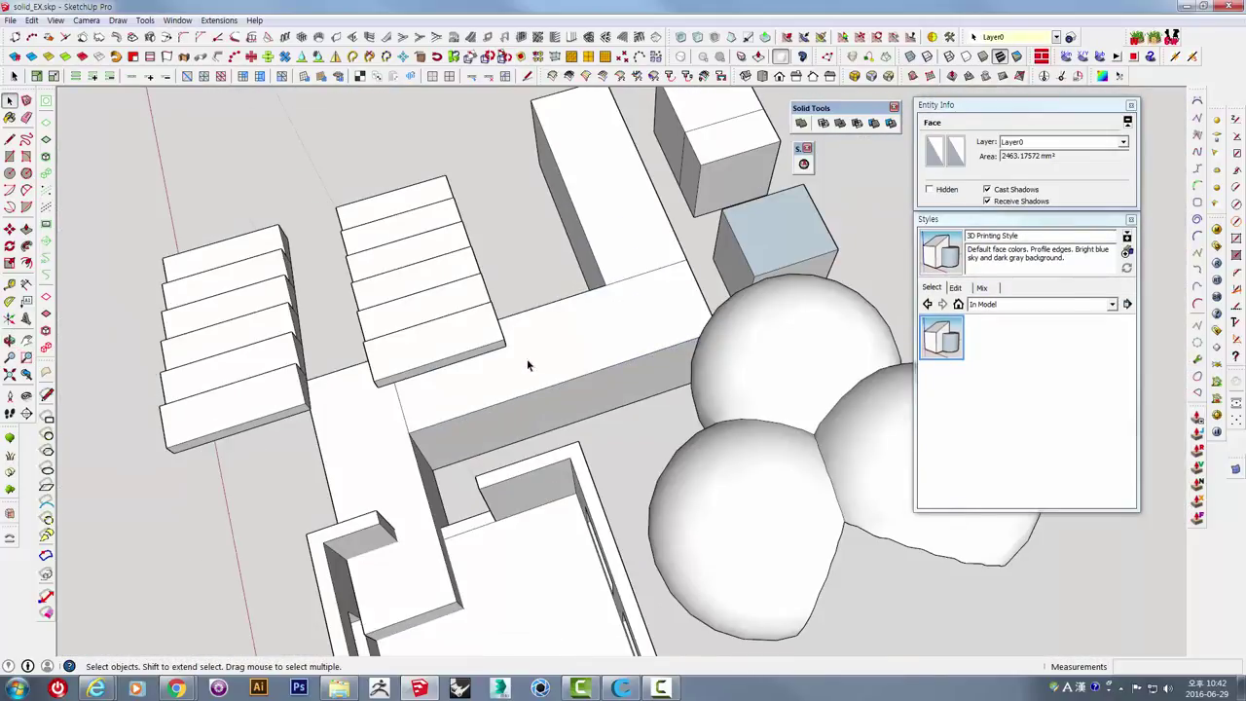
pyautogui.moveTo(527, 365); pyautogui.dragTo(601, 360, button='middle')
pyautogui.tripleClick(602, 359)
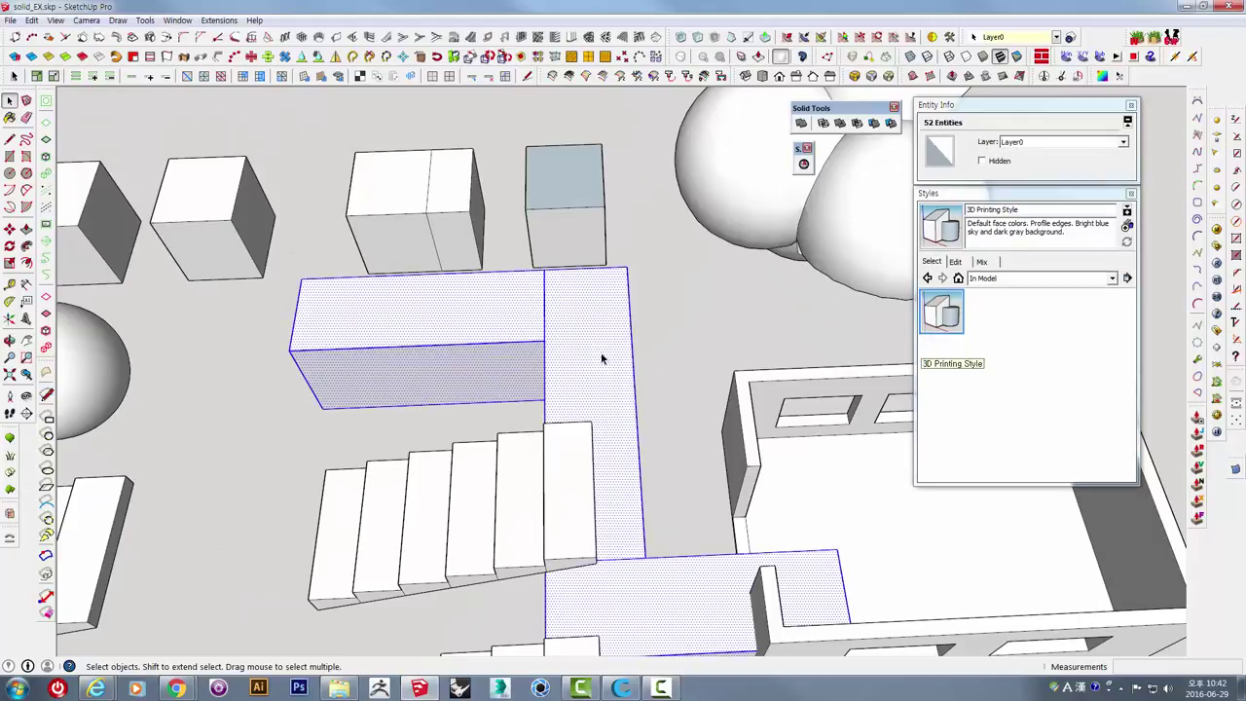
pyautogui.press('Delete')
pyautogui.scroll(2, 530, 248)
# Apply Reverse Faces to the cube's blue-grey top face inside its group, then exit.
pyautogui.scroll(2, 633, 305)
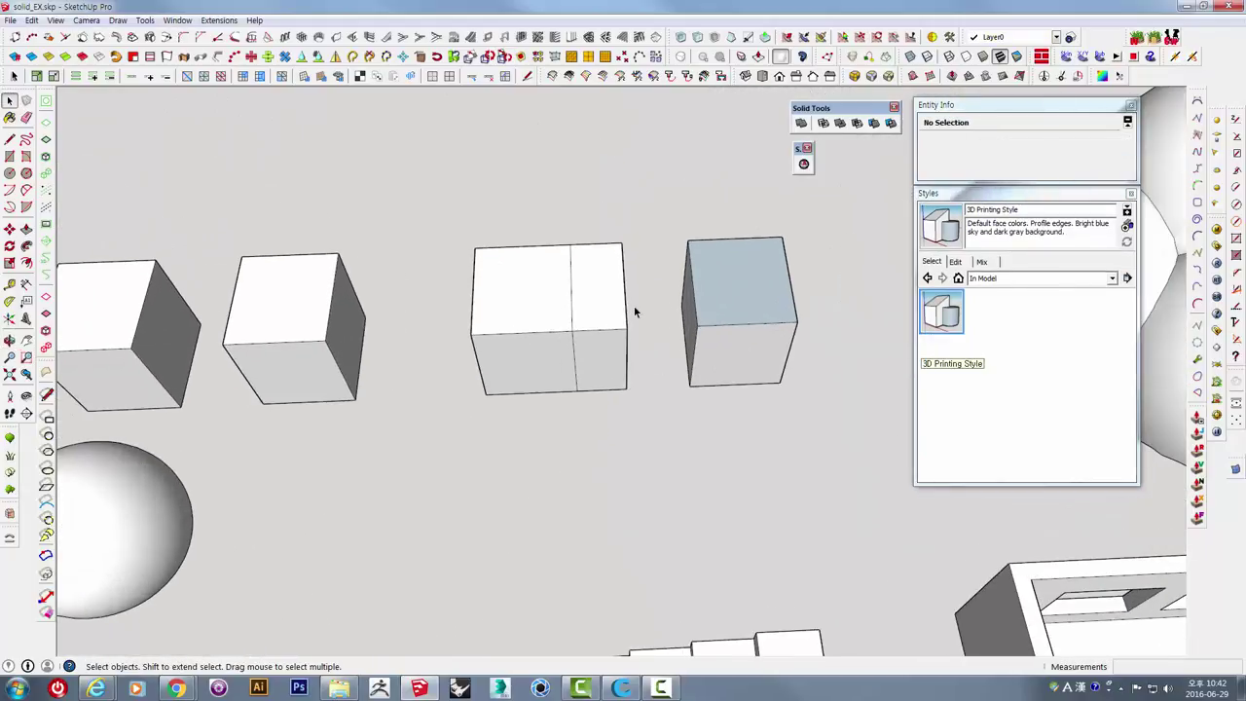
pyautogui.scroll(2, 634, 305)
pyautogui.scroll(1, 746, 289)
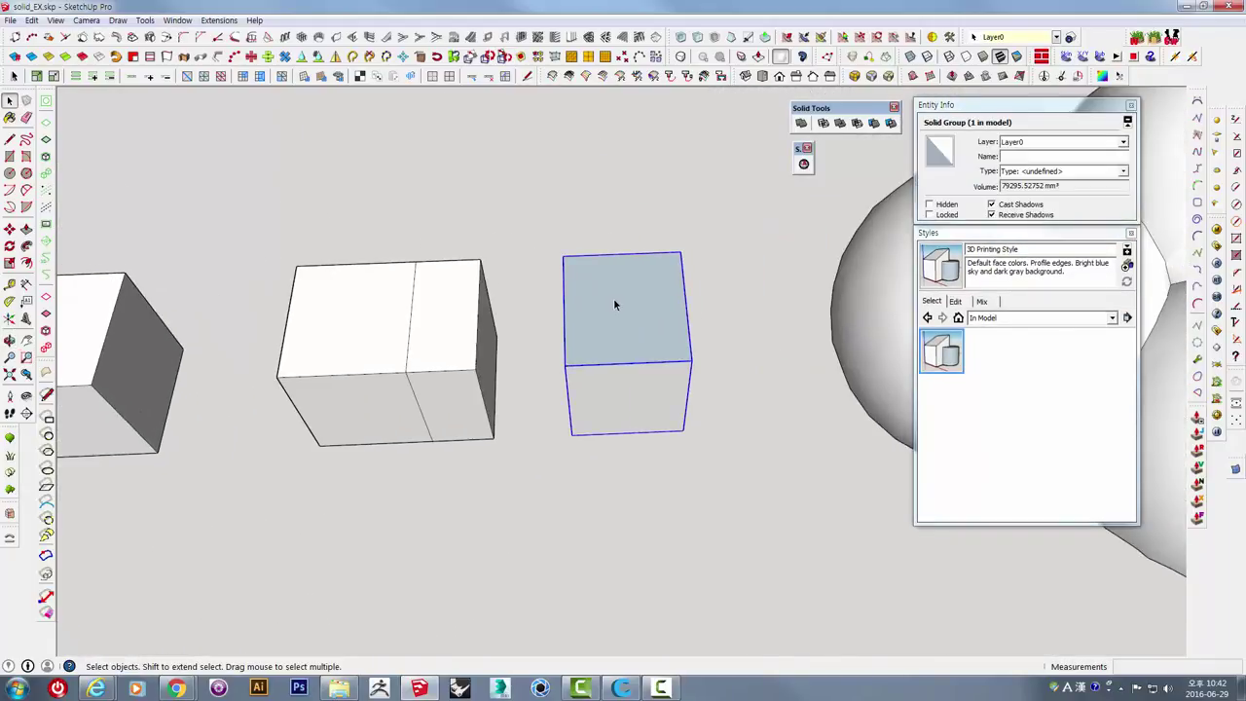
pyautogui.moveTo(614, 303)
pyautogui.mouseDown(button='middle')
pyautogui.moveTo(584, 281)
pyautogui.moveTo(624, 295)
pyautogui.mouseUp(button='middle')
pyautogui.scroll(2, 750, 311)
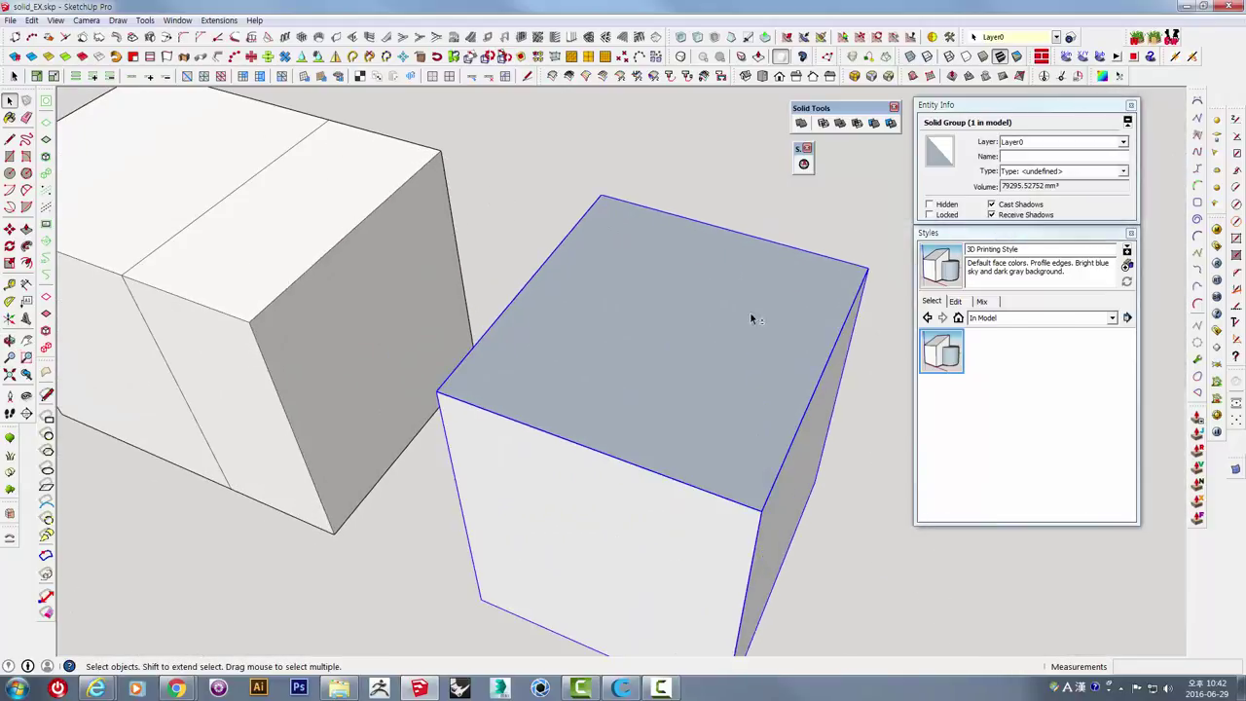
pyautogui.moveTo(749, 311); pyautogui.dragTo(537, 297, button='middle')
pyautogui.scroll(2, 629, 219)
pyautogui.doubleClick(604, 203)
pyautogui.click(604, 208)
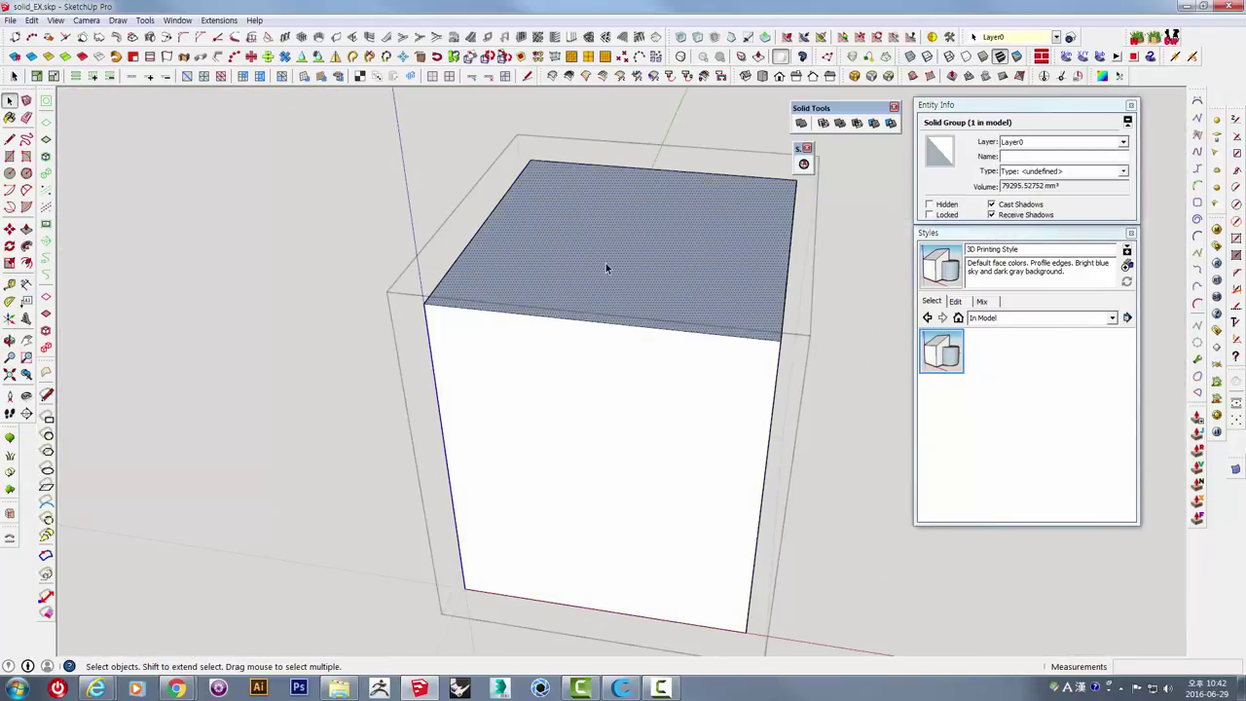
pyautogui.rightClick(588, 201)
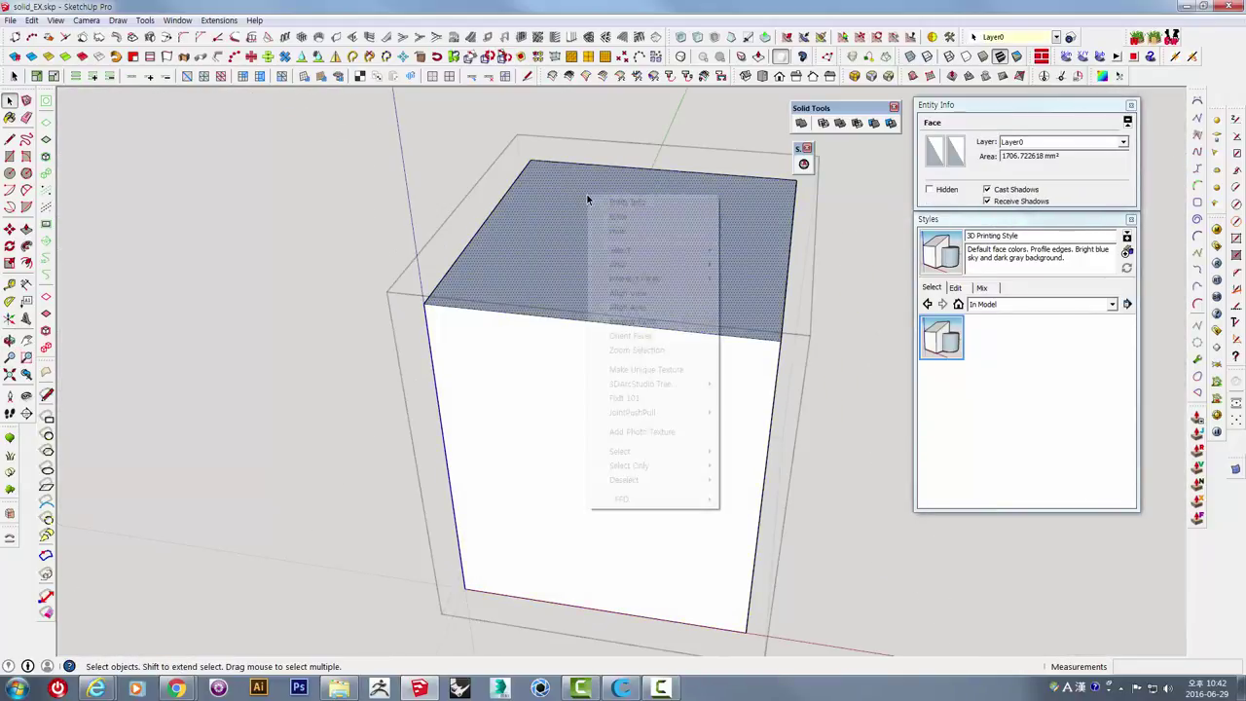
pyautogui.click(627, 322)
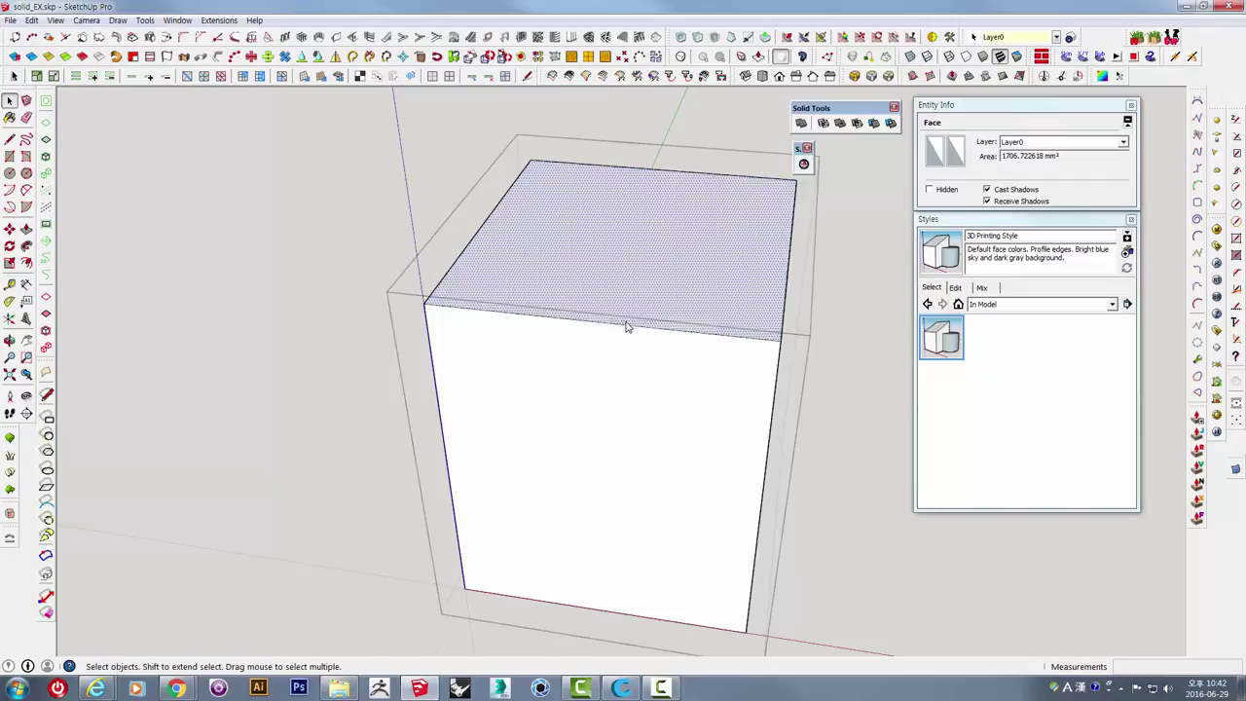
pyautogui.click(475, 130)
# Select the cube group, view it alongside the other boxes, and reopen it for editing.
pyautogui.click(634, 242)
pyautogui.moveTo(590, 328)
pyautogui.mouseDown(button='middle')
pyautogui.moveTo(649, 397)
pyautogui.moveTo(659, 348)
pyautogui.moveTo(729, 315)
pyautogui.mouseUp(button='middle')
pyautogui.scroll(-3, 649, 397)
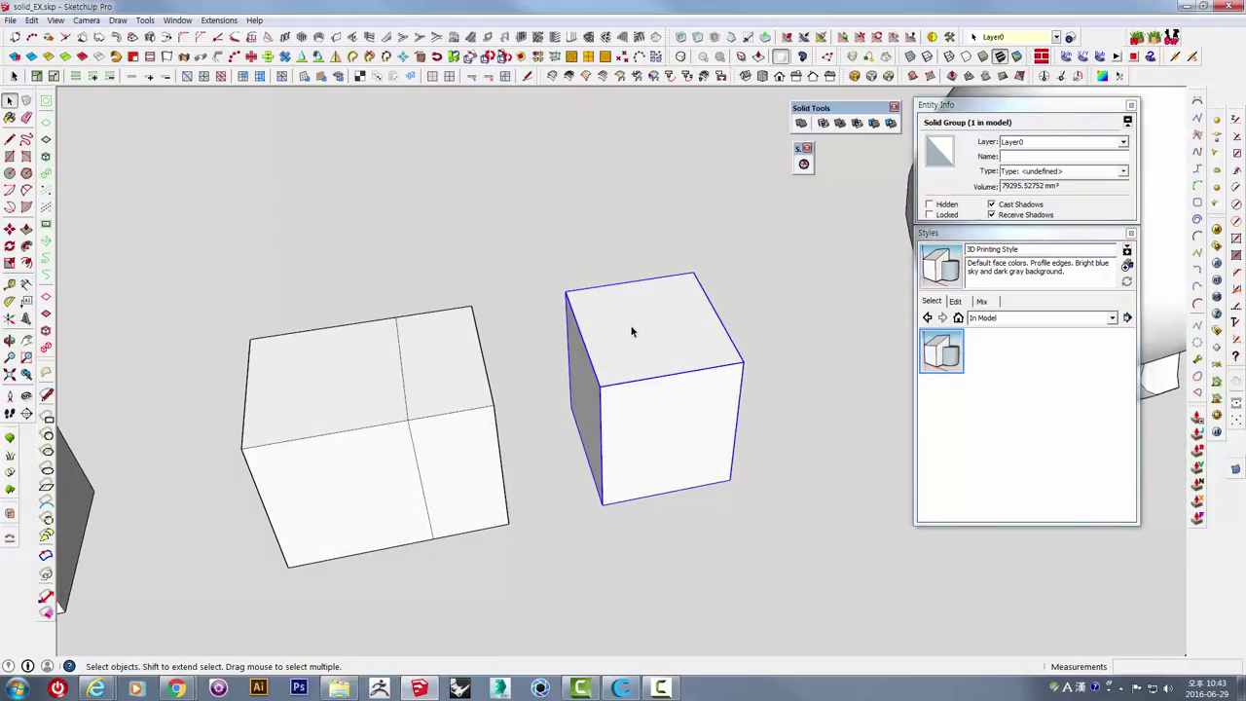
pyautogui.moveTo(635, 328)
pyautogui.mouseDown(button='middle')
pyautogui.moveTo(571, 290)
pyautogui.moveTo(606, 312)
pyautogui.mouseUp(button='middle')
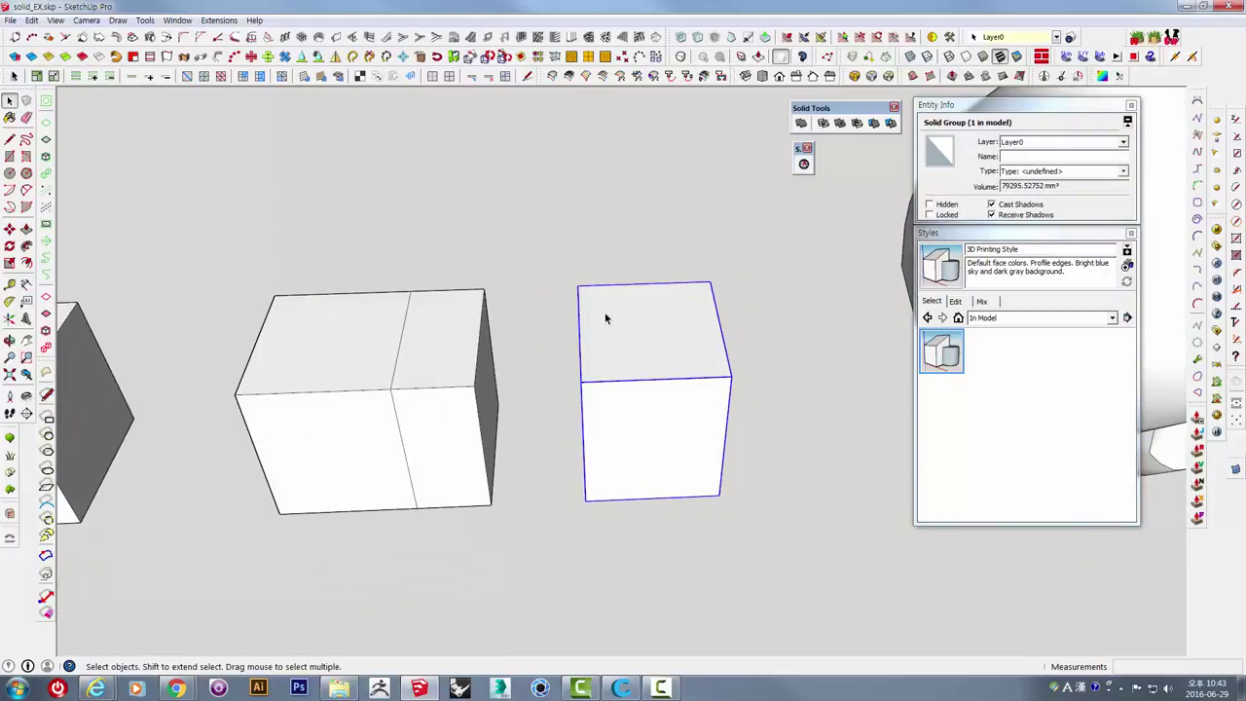
pyautogui.scroll(-3, 692, 322)
pyautogui.scroll(-2, 526, 302)
pyautogui.moveTo(525, 302)
pyautogui.mouseDown(button='middle')
pyautogui.moveTo(532, 411)
pyautogui.moveTo(628, 328)
pyautogui.mouseUp(button='middle')
pyautogui.doubleClick(695, 327)
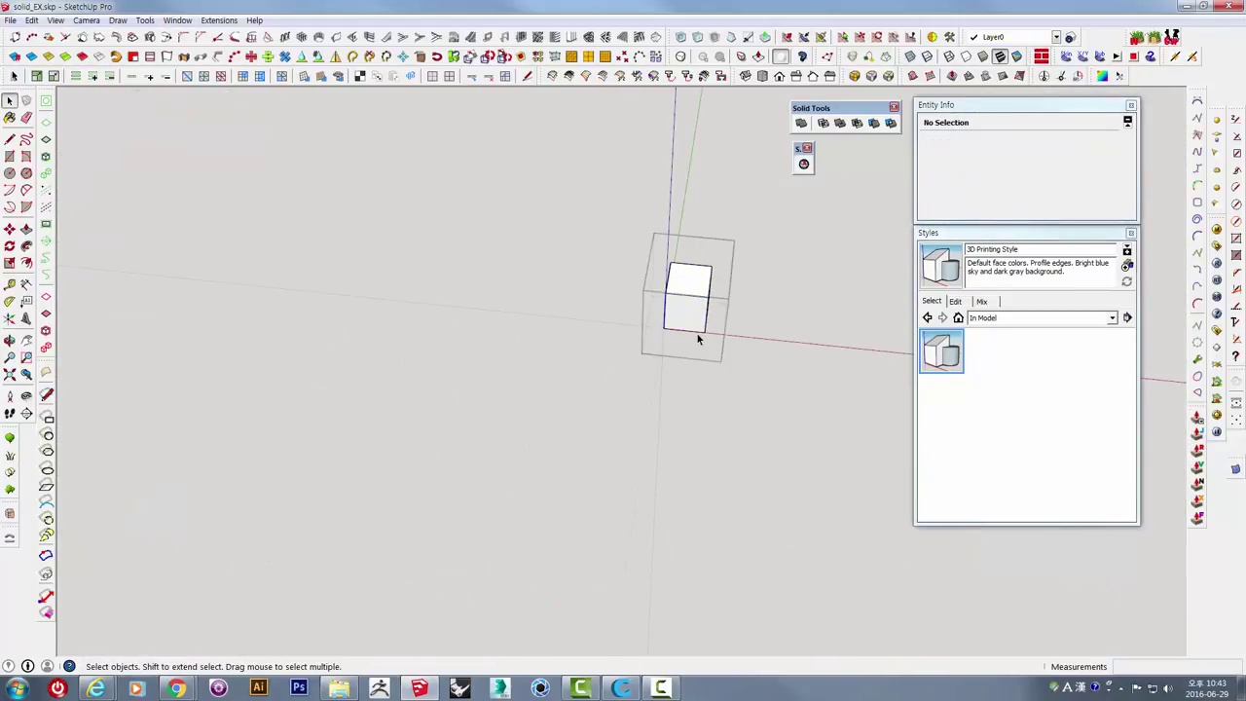
# Exit the cube group and orbit to inspect the stairs and walled room.
pyautogui.click(666, 222)
pyautogui.moveTo(667, 222)
pyautogui.mouseDown(button='middle')
pyautogui.moveTo(514, 279)
pyautogui.moveTo(643, 365)
pyautogui.moveTo(592, 353)
pyautogui.moveTo(746, 337)
pyautogui.moveTo(564, 314)
pyautogui.moveTo(763, 212)
pyautogui.mouseUp(button='middle')
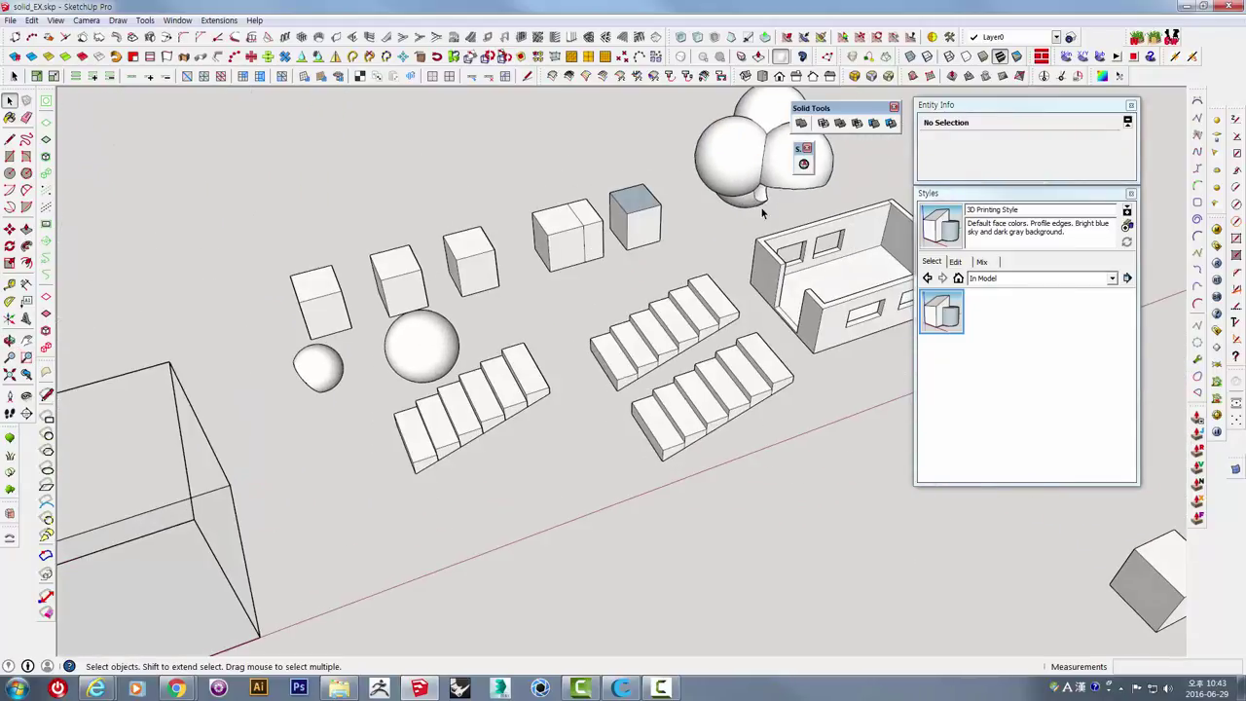
pyautogui.moveTo(409, 409)
pyautogui.mouseDown(button='middle')
pyautogui.moveTo(362, 356)
pyautogui.moveTo(311, 353)
pyautogui.moveTo(445, 278)
pyautogui.moveTo(437, 416)
pyautogui.mouseUp(button='middle')
pyautogui.scroll(2, 437, 417)
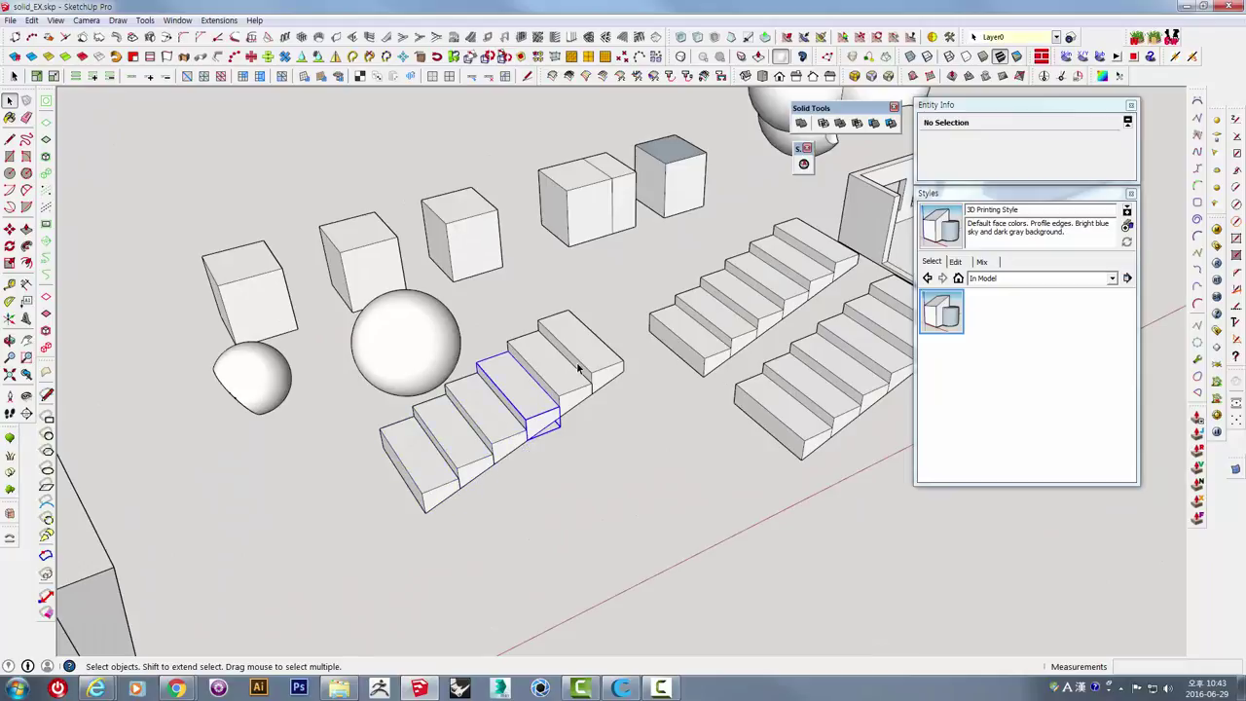
pyautogui.moveTo(601, 360)
pyautogui.mouseDown(button='middle')
pyautogui.moveTo(556, 361)
pyautogui.moveTo(783, 332)
pyautogui.mouseUp(button='middle')
pyautogui.scroll(-2, 708, 336)
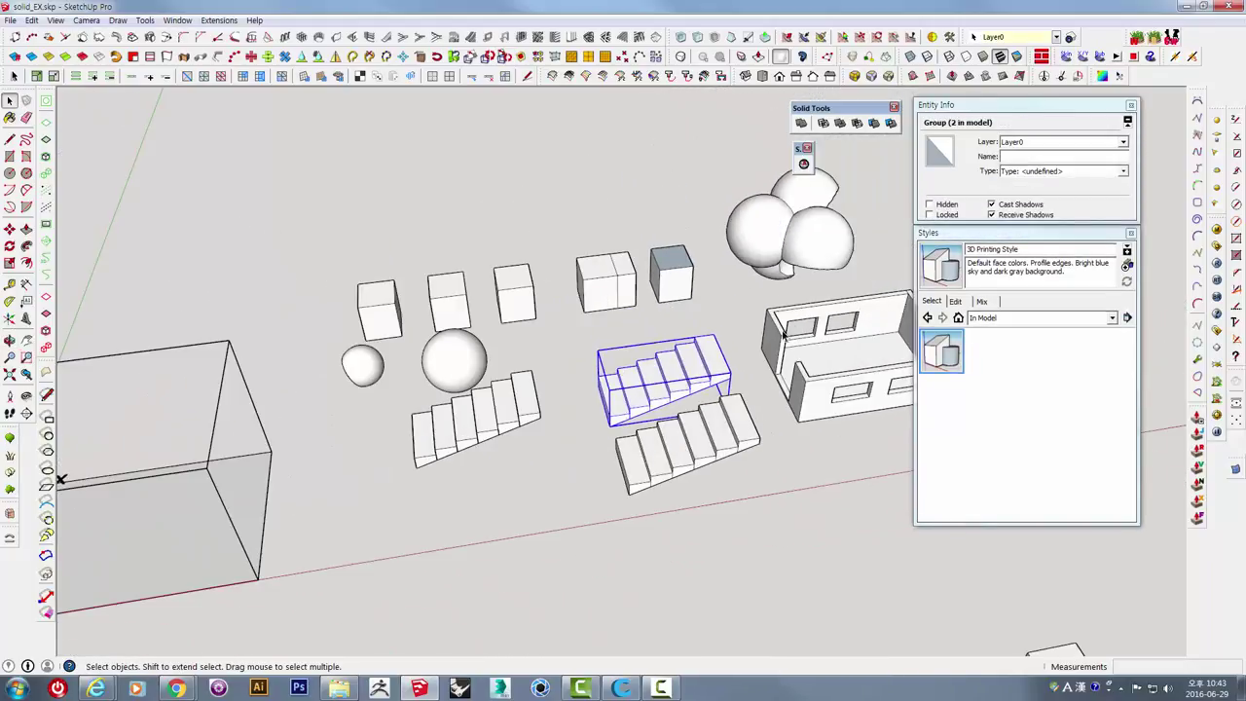
pyautogui.moveTo(495, 305)
pyautogui.mouseDown(button='middle')
pyautogui.moveTo(570, 412)
pyautogui.moveTo(612, 322)
pyautogui.mouseUp(button='middle')
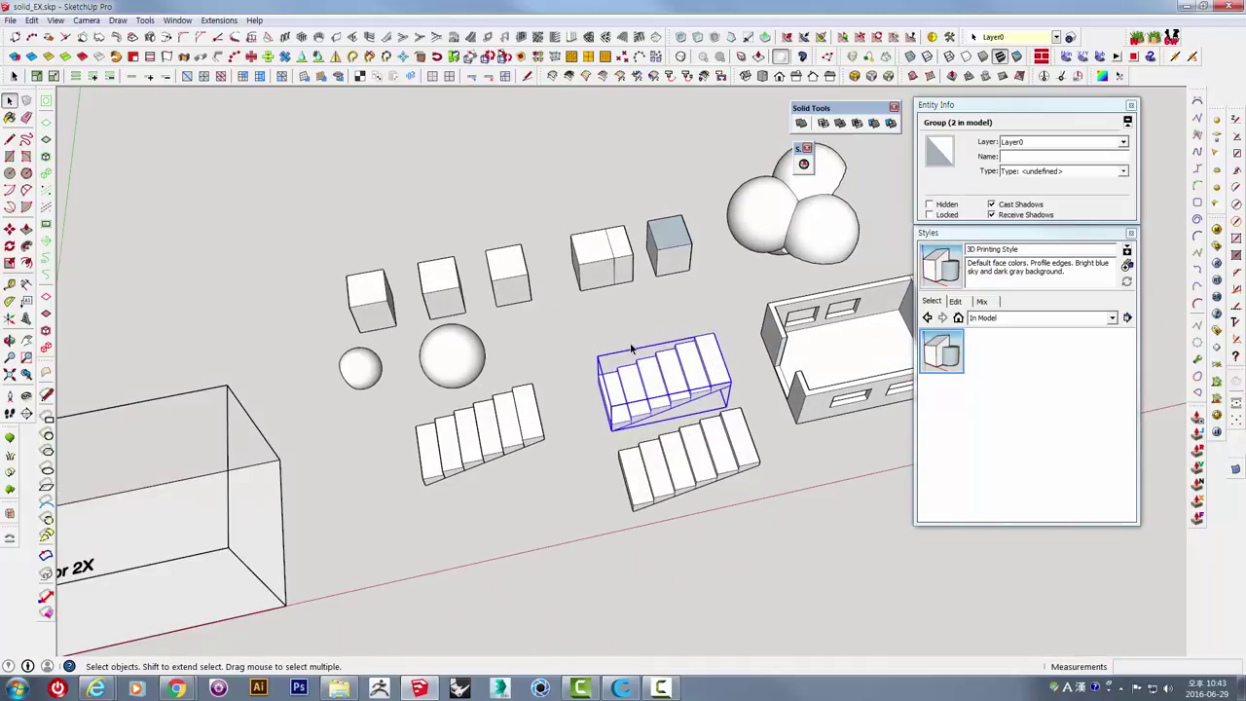
pyautogui.scroll(2, 686, 318)
pyautogui.scroll(2, 687, 319)
pyautogui.moveTo(687, 318); pyautogui.dragTo(678, 436, button='middle')
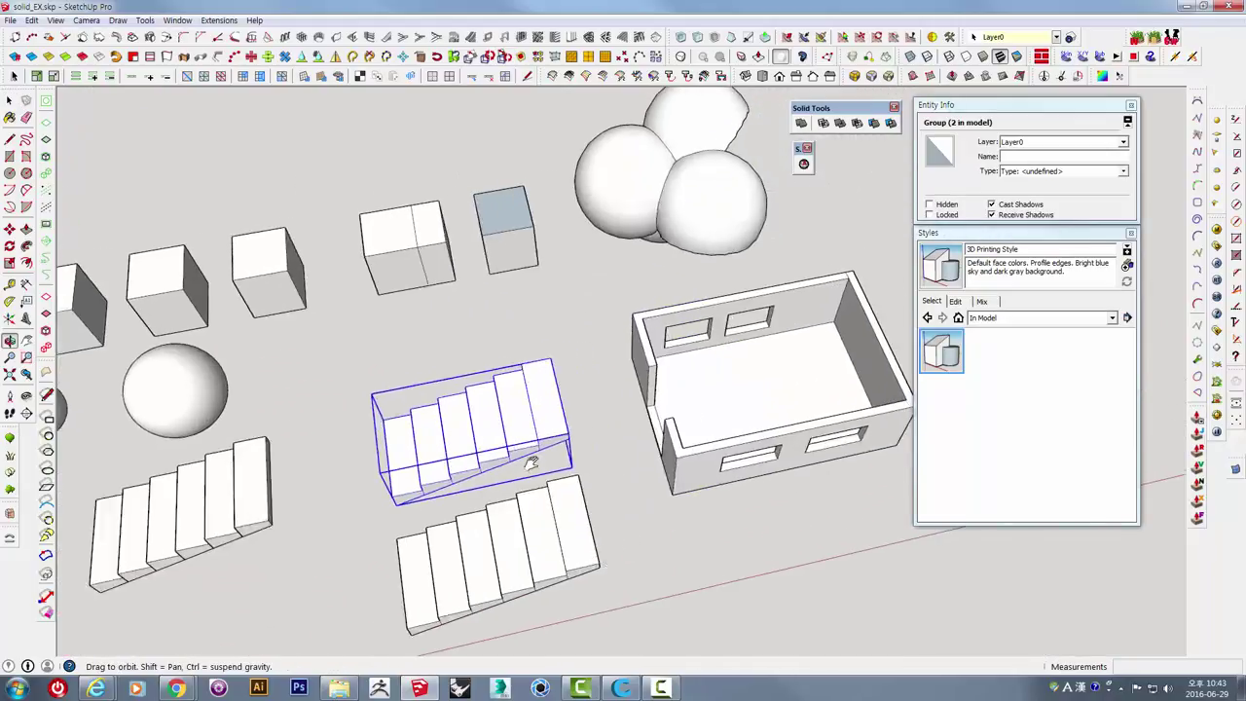
# Bring the view from the walled room over to the cubes and the cut sphere.
pyautogui.scroll(2, 677, 436)
pyautogui.scroll(3, 796, 328)
pyautogui.moveTo(796, 328); pyautogui.dragTo(708, 328, button='middle')
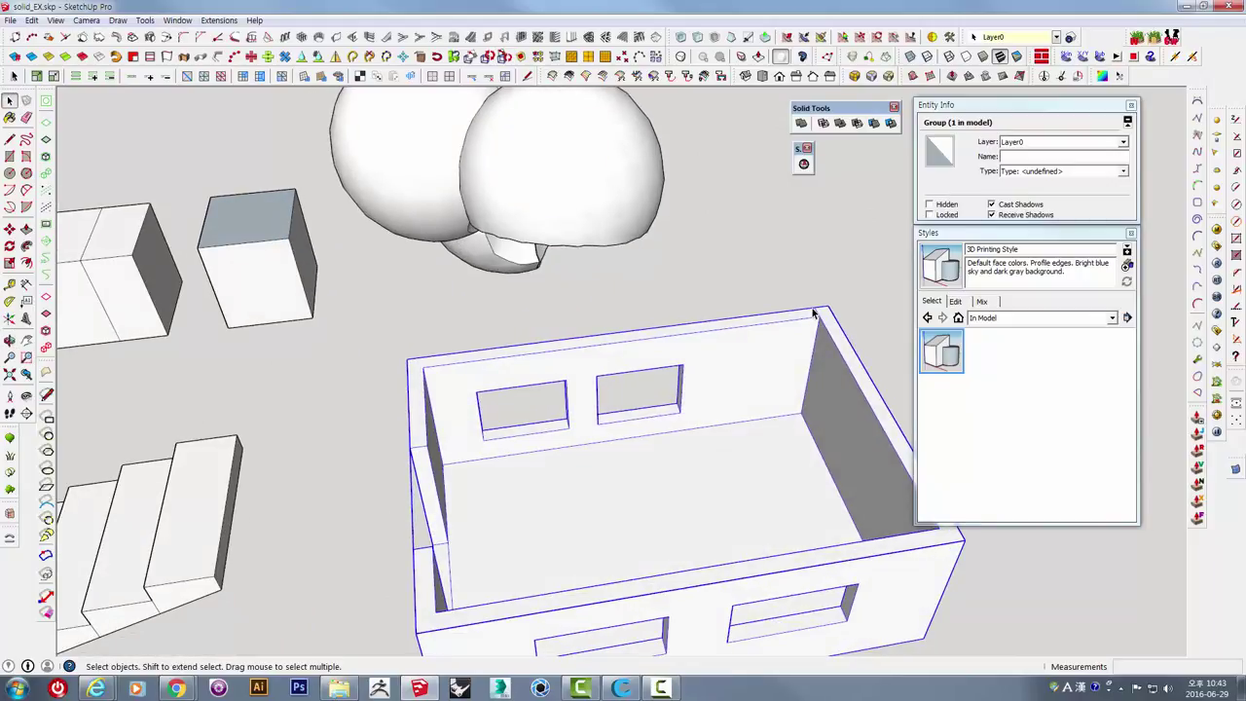
pyautogui.scroll(-2, 814, 313)
pyautogui.scroll(-3, 767, 310)
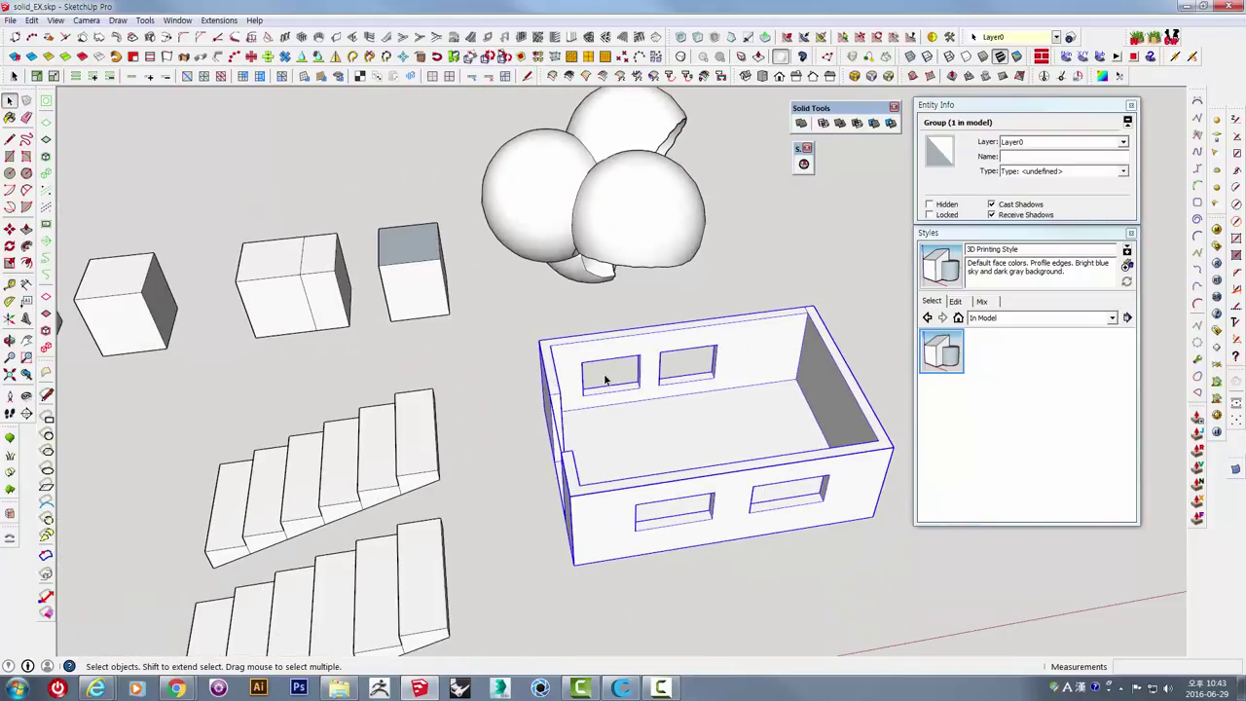
pyautogui.moveTo(767, 310)
pyautogui.mouseDown(button='middle')
pyautogui.moveTo(652, 310)
pyautogui.moveTo(332, 351)
pyautogui.moveTo(499, 409)
pyautogui.moveTo(786, 250)
pyautogui.moveTo(357, 397)
pyautogui.moveTo(437, 334)
pyautogui.moveTo(486, 351)
pyautogui.moveTo(695, 351)
pyautogui.moveTo(718, 306)
pyautogui.moveTo(651, 331)
pyautogui.mouseUp(button='middle')
pyautogui.scroll(3, 357, 397)
pyautogui.scroll(2, 356, 391)
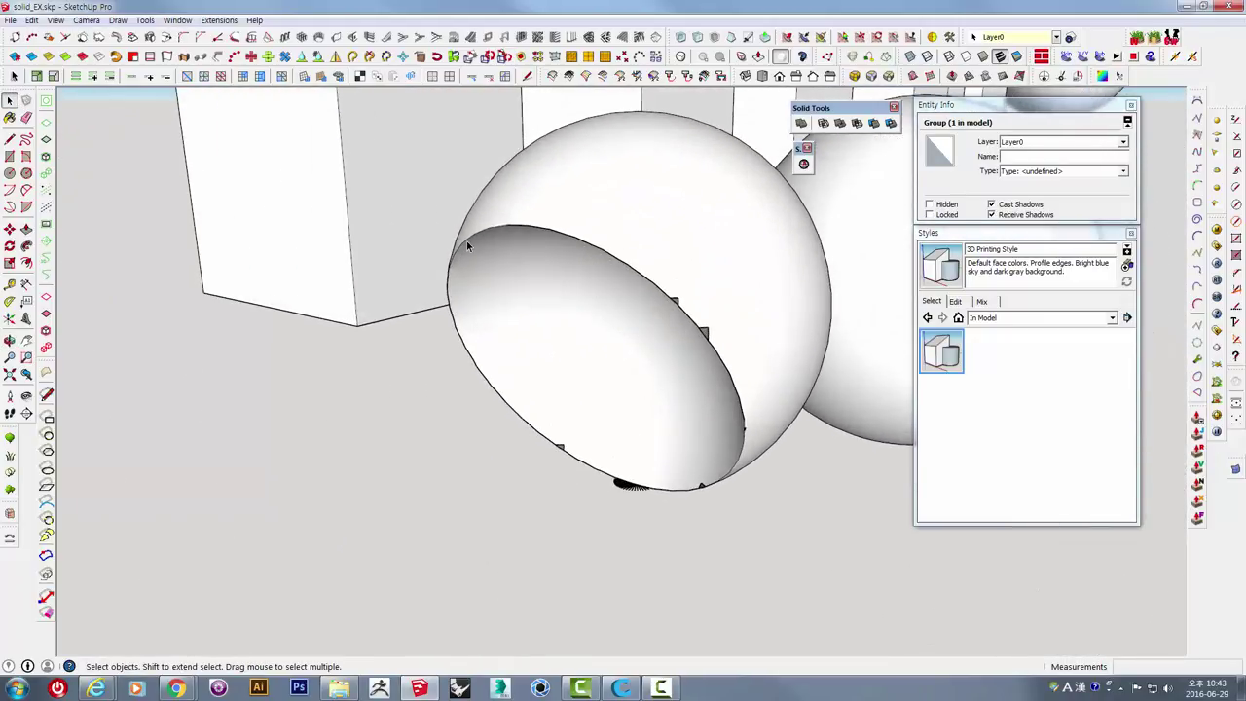
pyautogui.moveTo(712, 372)
pyautogui.mouseDown(button='middle')
pyautogui.moveTo(594, 182)
pyautogui.moveTo(623, 207)
pyautogui.moveTo(478, 472)
pyautogui.moveTo(453, 489)
pyautogui.moveTo(445, 399)
pyautogui.moveTo(412, 437)
pyautogui.moveTo(341, 408)
pyautogui.mouseUp(button='middle')
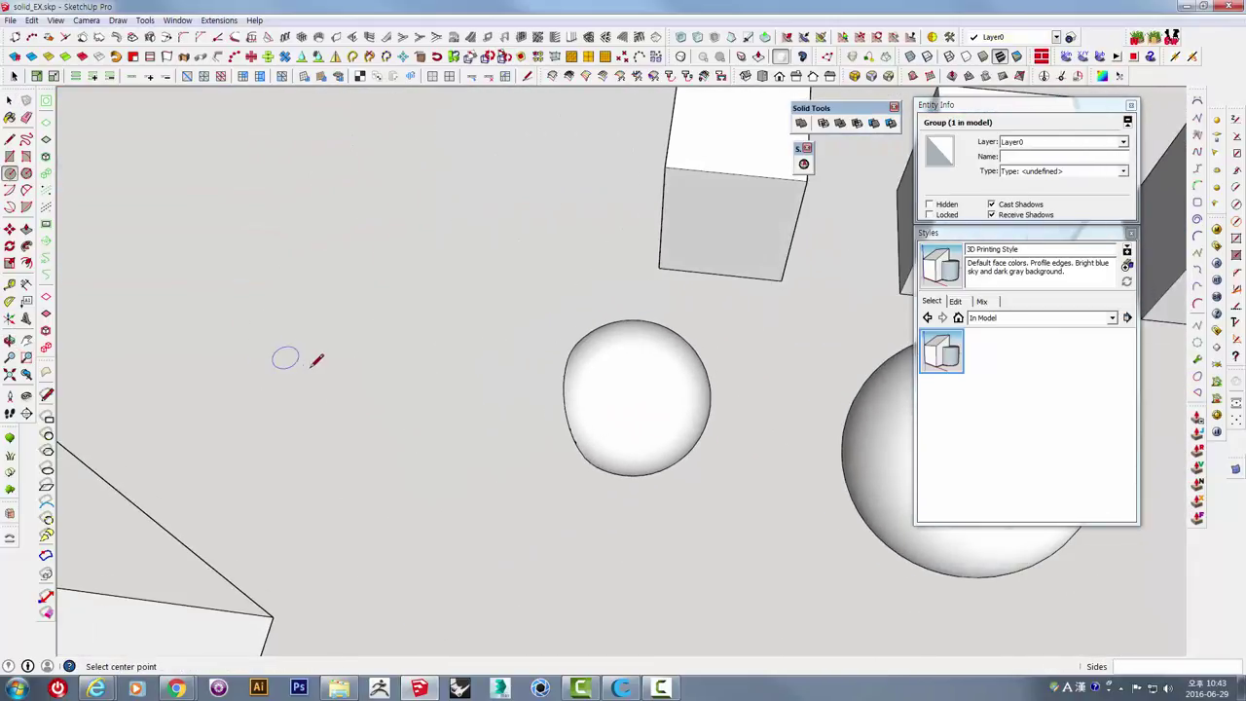
# Finish drawing the circular face on the ground beside the cubes.
pyautogui.scroll(-3, 311, 361)
pyautogui.moveTo(311, 361)
pyautogui.mouseDown(button='middle')
pyautogui.moveTo(437, 473)
pyautogui.moveTo(495, 426)
pyautogui.mouseUp(button='middle')
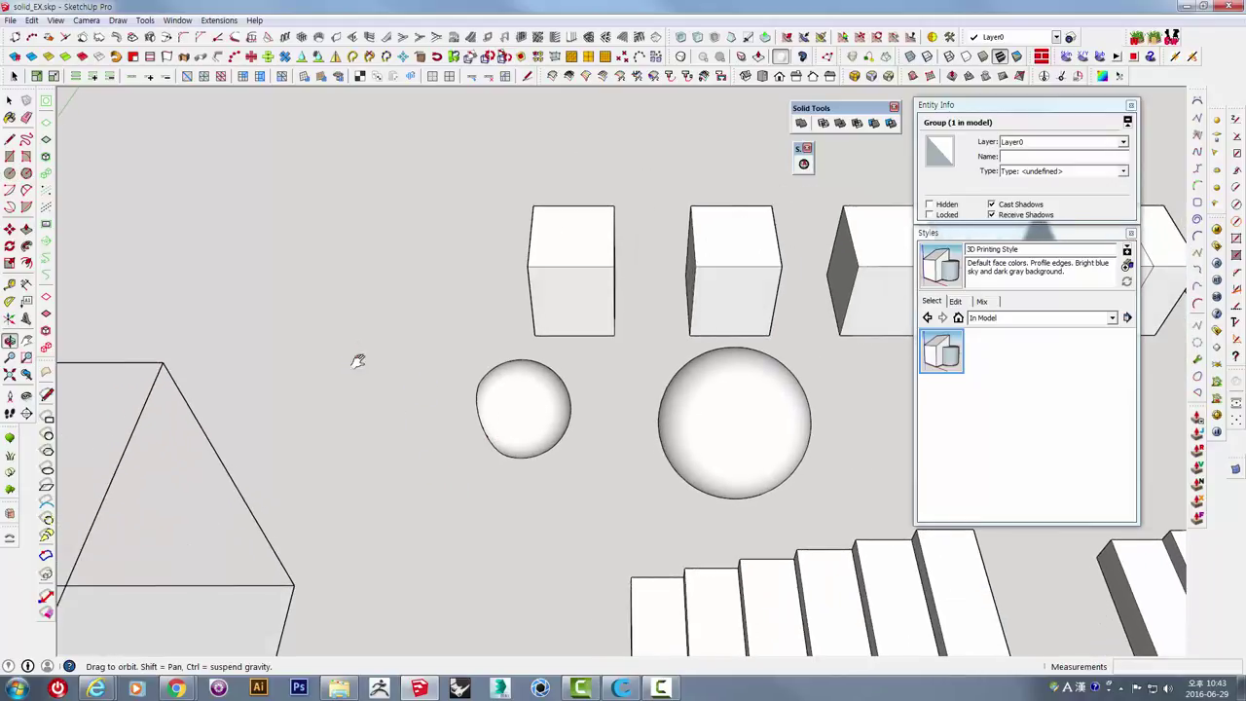
pyautogui.moveTo(358, 360); pyautogui.dragTo(493, 426, button='middle')
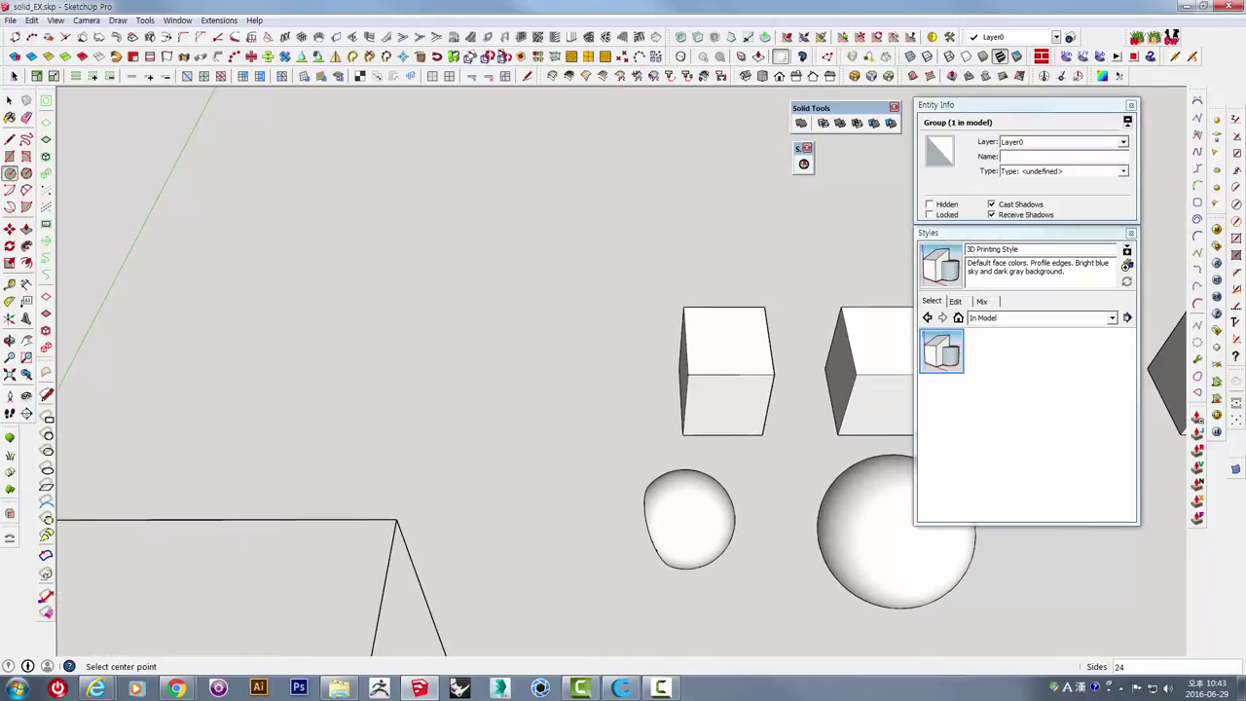
pyautogui.press('space')
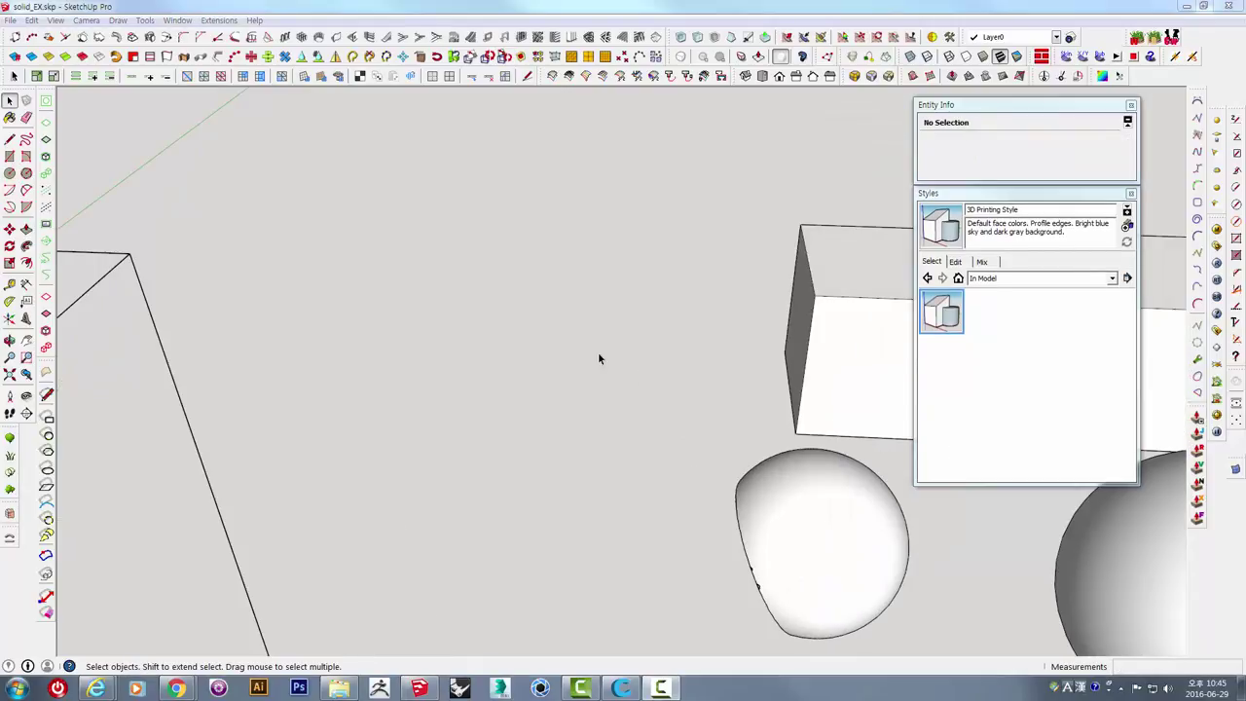
pyautogui.moveTo(598, 356)
pyautogui.mouseDown(button='middle')
pyautogui.moveTo(608, 425)
pyautogui.moveTo(596, 419)
pyautogui.mouseUp(button='middle')
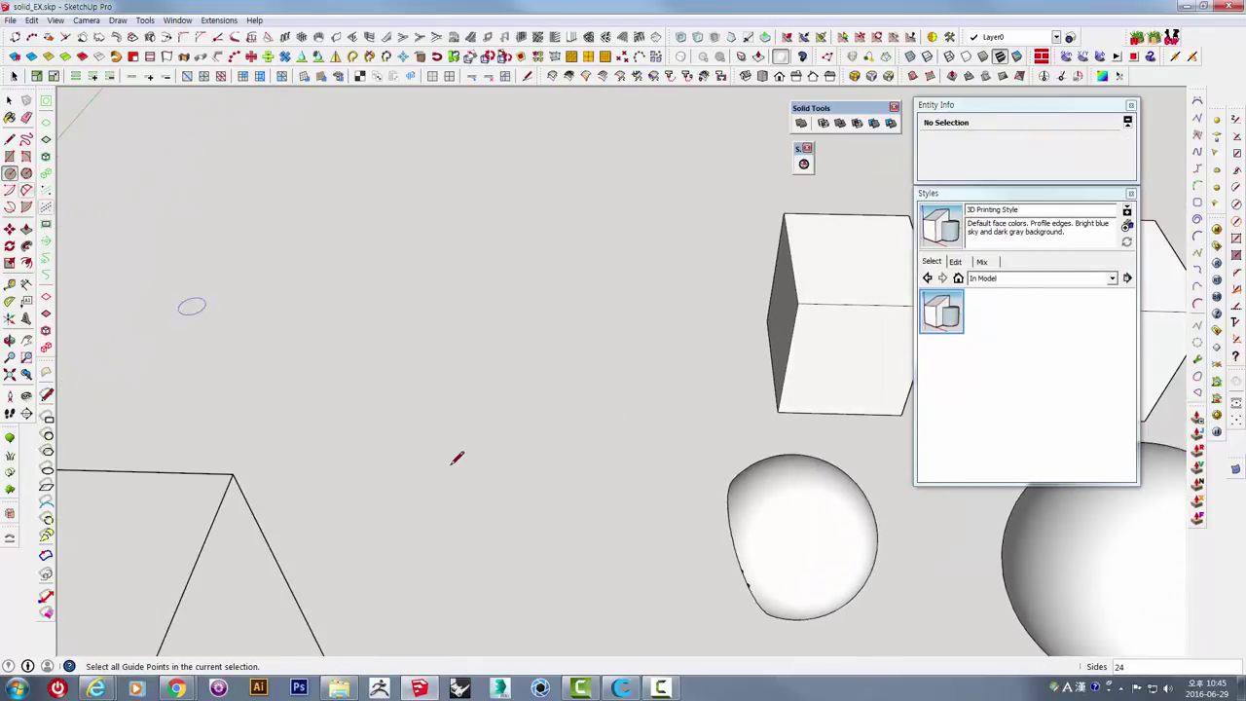
pyautogui.click(532, 440)
pyautogui.scroll(1, 431, 436)
pyautogui.scroll(2, 441, 456)
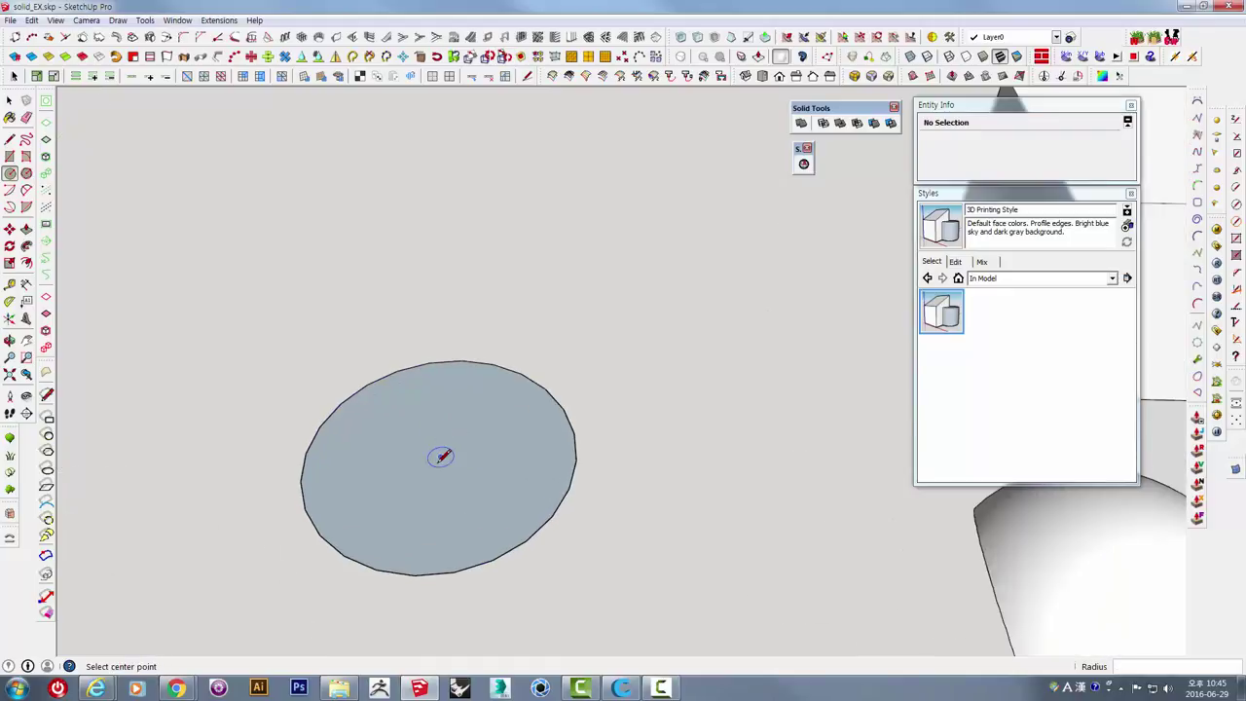
# Offset the circle face inward and delete the outer ring face.
pyautogui.click(380, 386)
pyautogui.click(390, 391)
pyautogui.press('space')
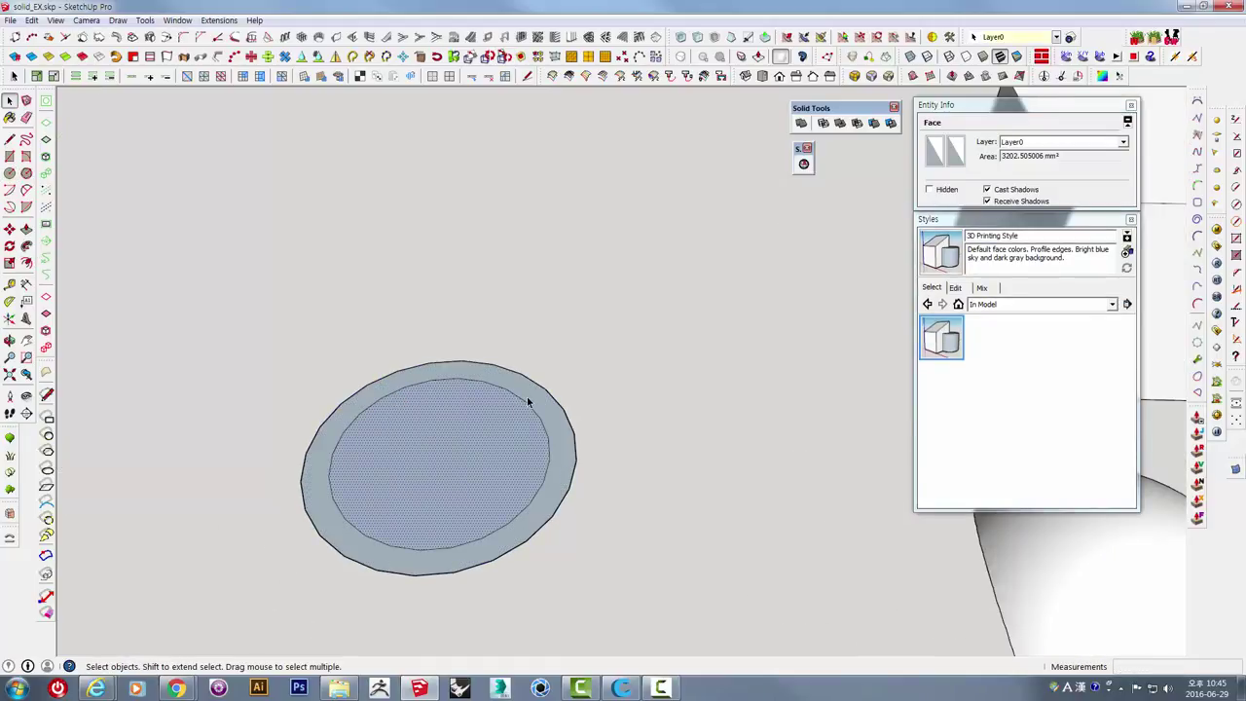
pyautogui.click(528, 397)
pyautogui.press('Delete')
# Rotate the inner circular face so it stands upright.
pyautogui.moveTo(484, 445); pyautogui.dragTo(454, 444, button='middle')
pyautogui.click(453, 444)
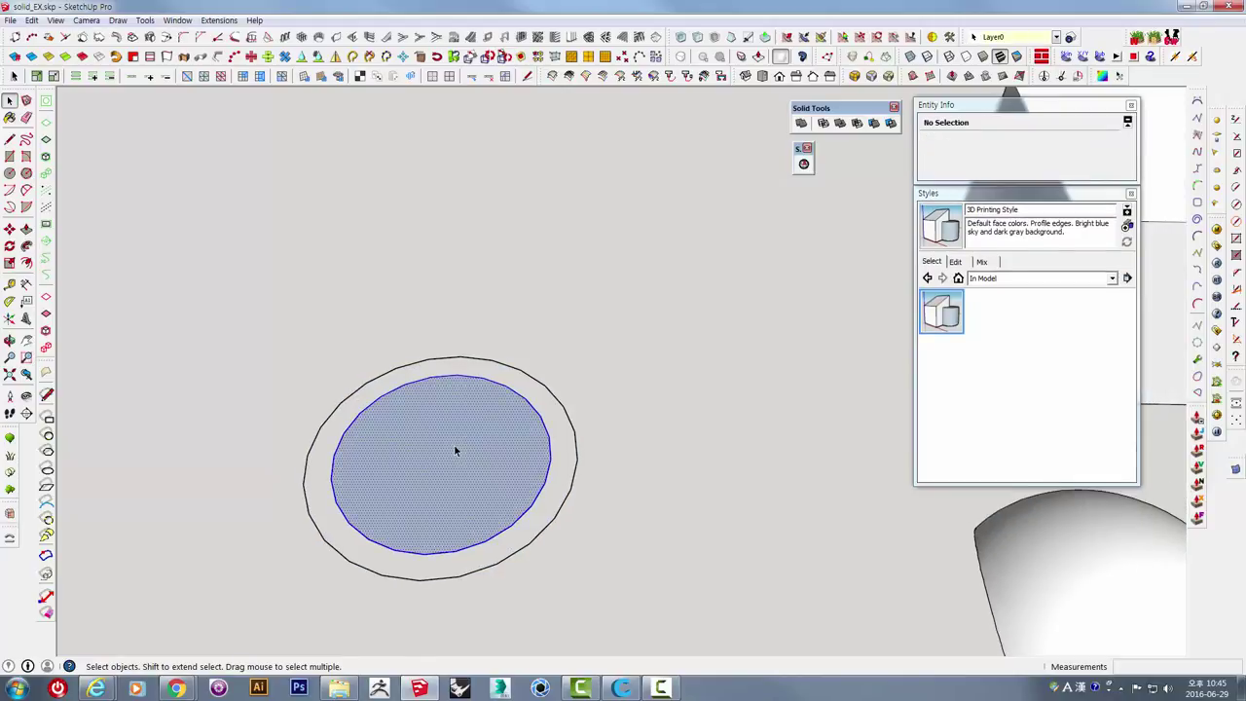
pyautogui.press('q')
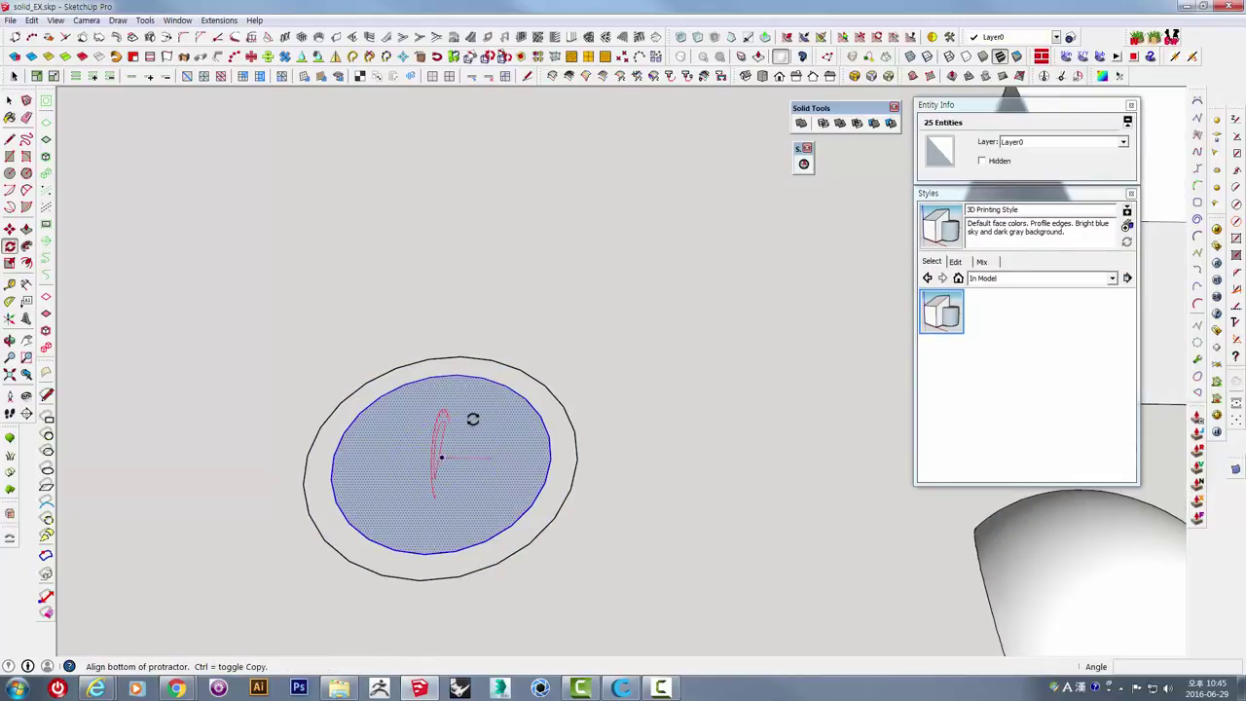
pyautogui.moveTo(457, 402); pyautogui.dragTo(451, 400)
pyautogui.click(452, 400)
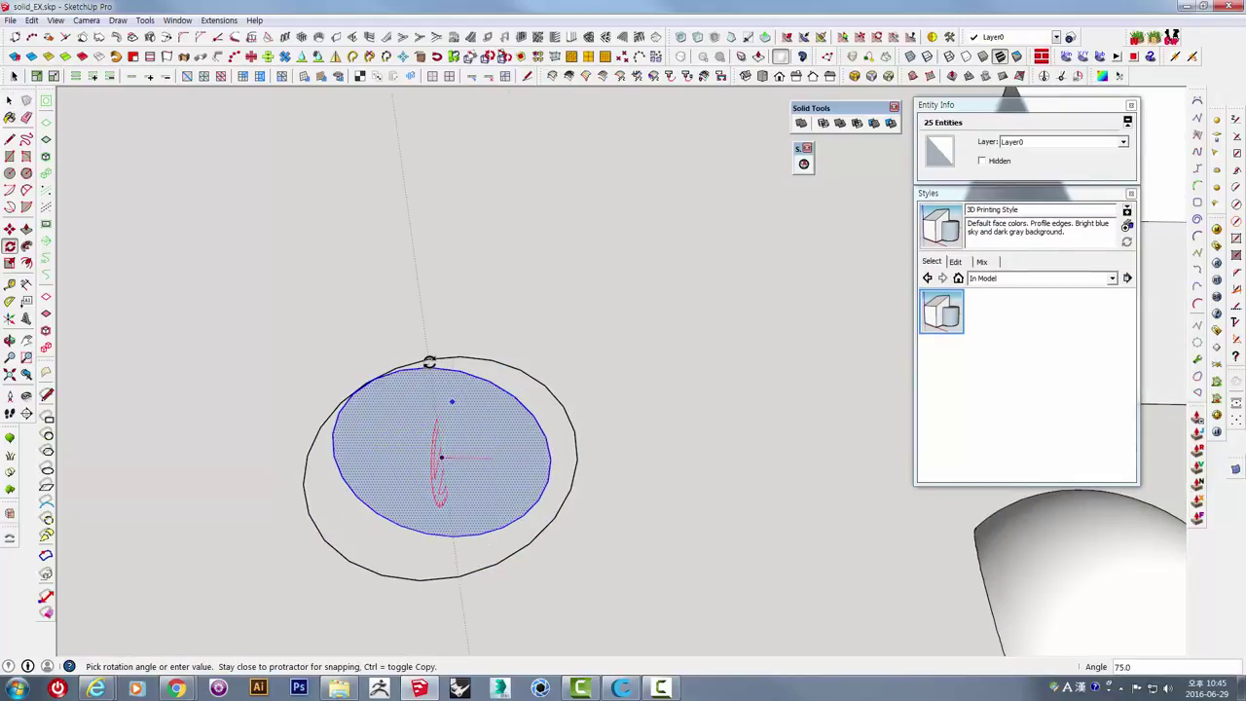
pyautogui.press('Return')
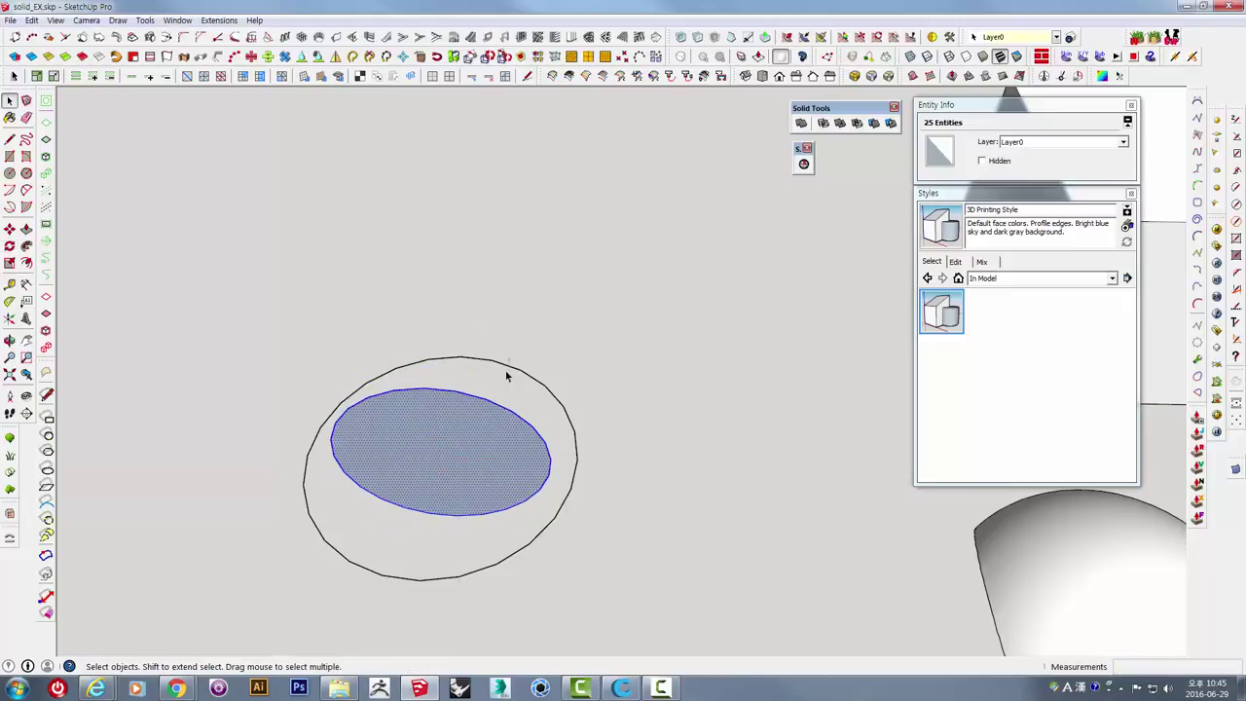
# Sweep the upright face along the outer circle with Follow Me into a sphere and select it.
pyautogui.click(507, 368)
pyautogui.moveTo(514, 365)
pyautogui.mouseDown(button='middle')
pyautogui.moveTo(536, 353)
pyautogui.moveTo(503, 267)
pyautogui.moveTo(464, 282)
pyautogui.moveTo(434, 333)
pyautogui.mouseUp(button='middle')
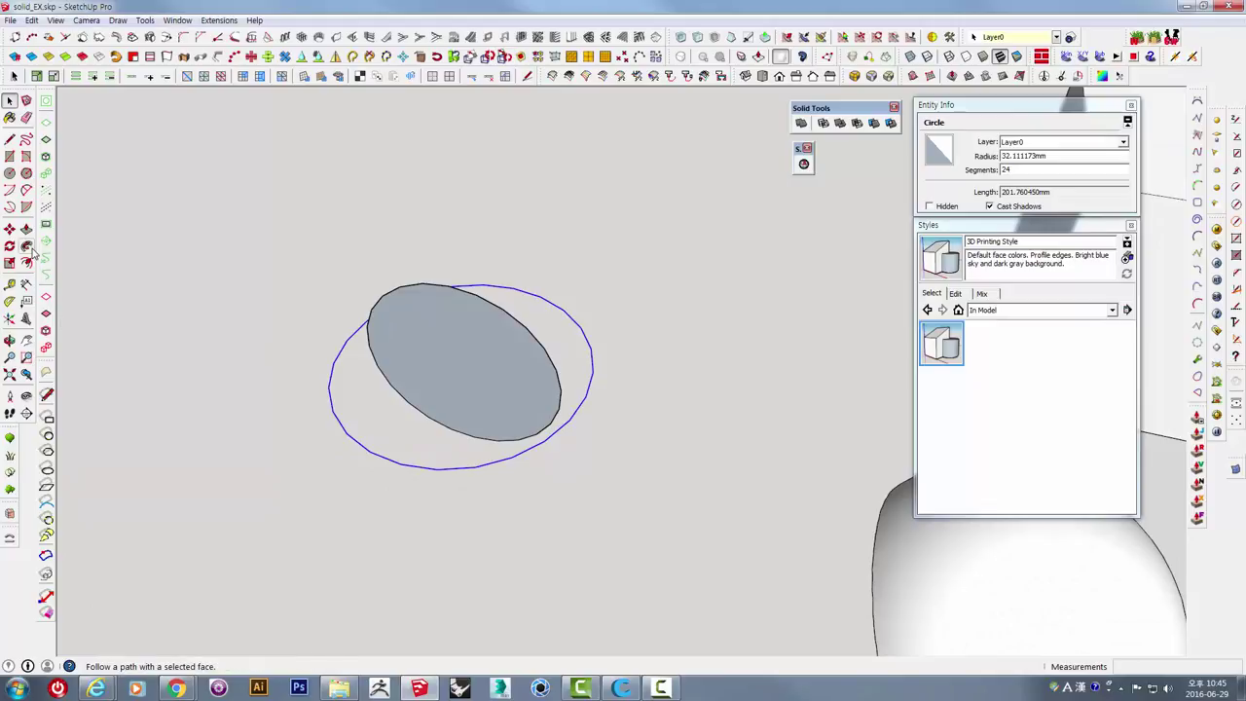
pyautogui.click(385, 352)
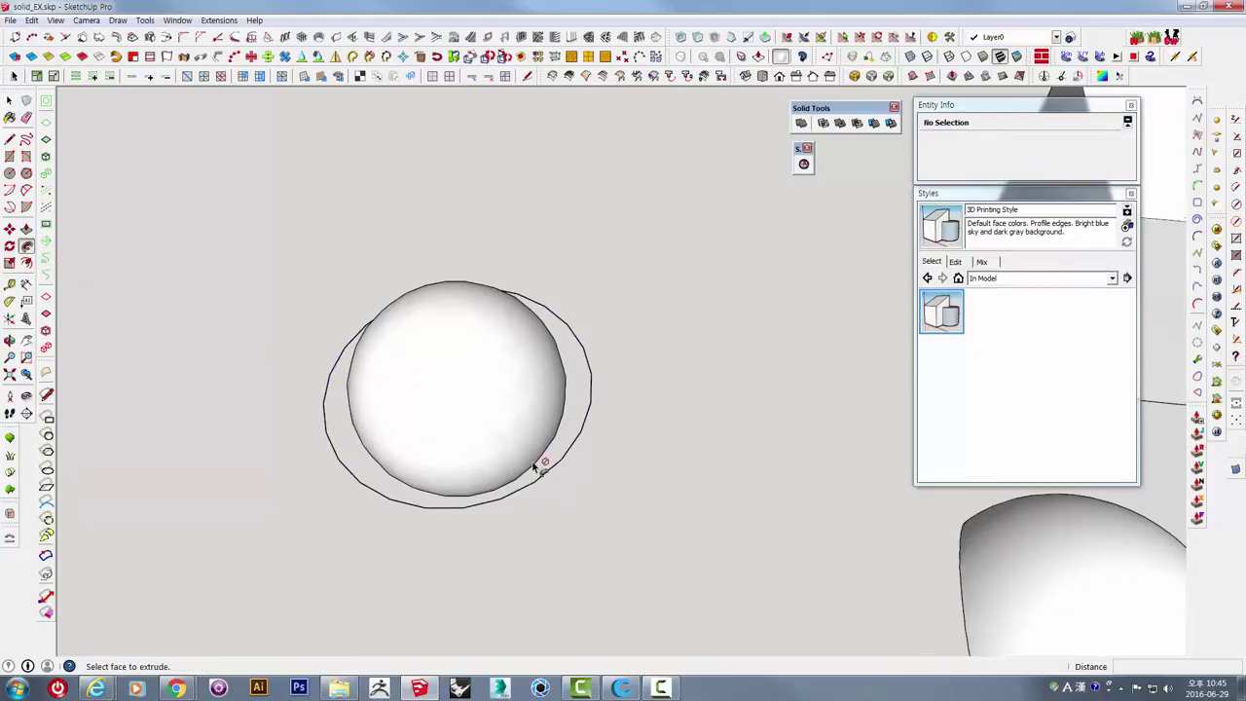
pyautogui.moveTo(588, 366); pyautogui.dragTo(611, 345, button='middle')
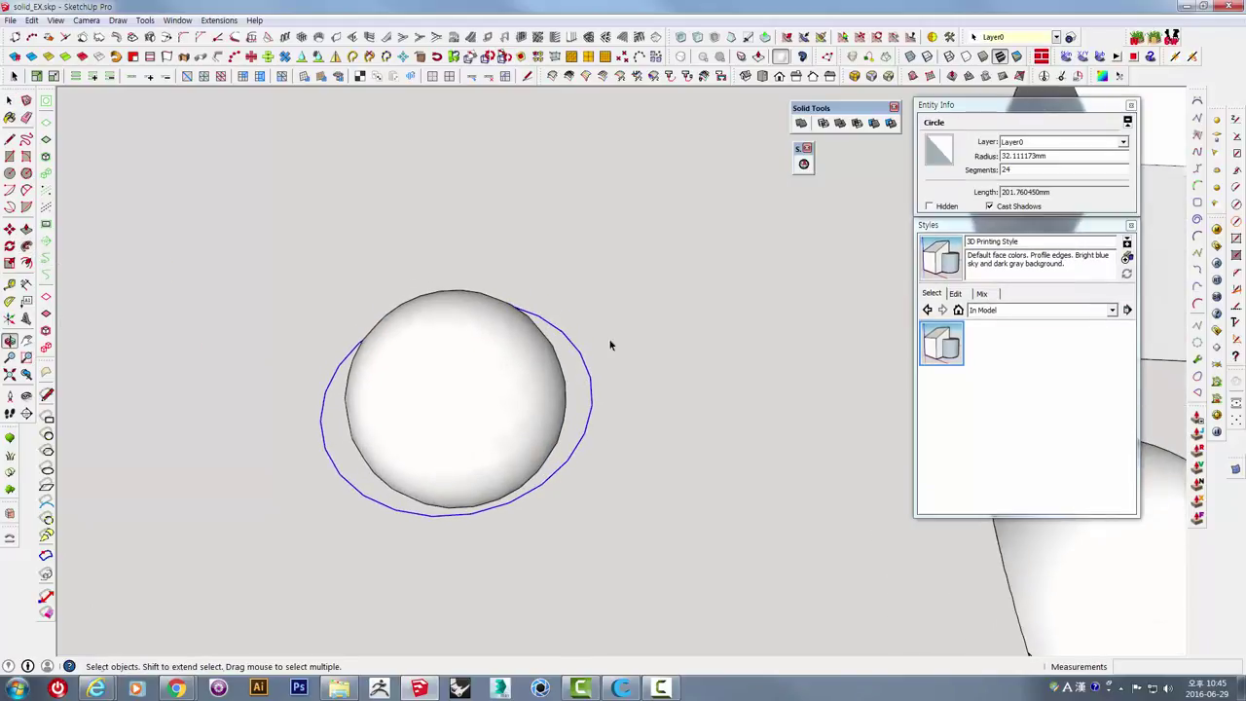
pyautogui.tripleClick(516, 386)
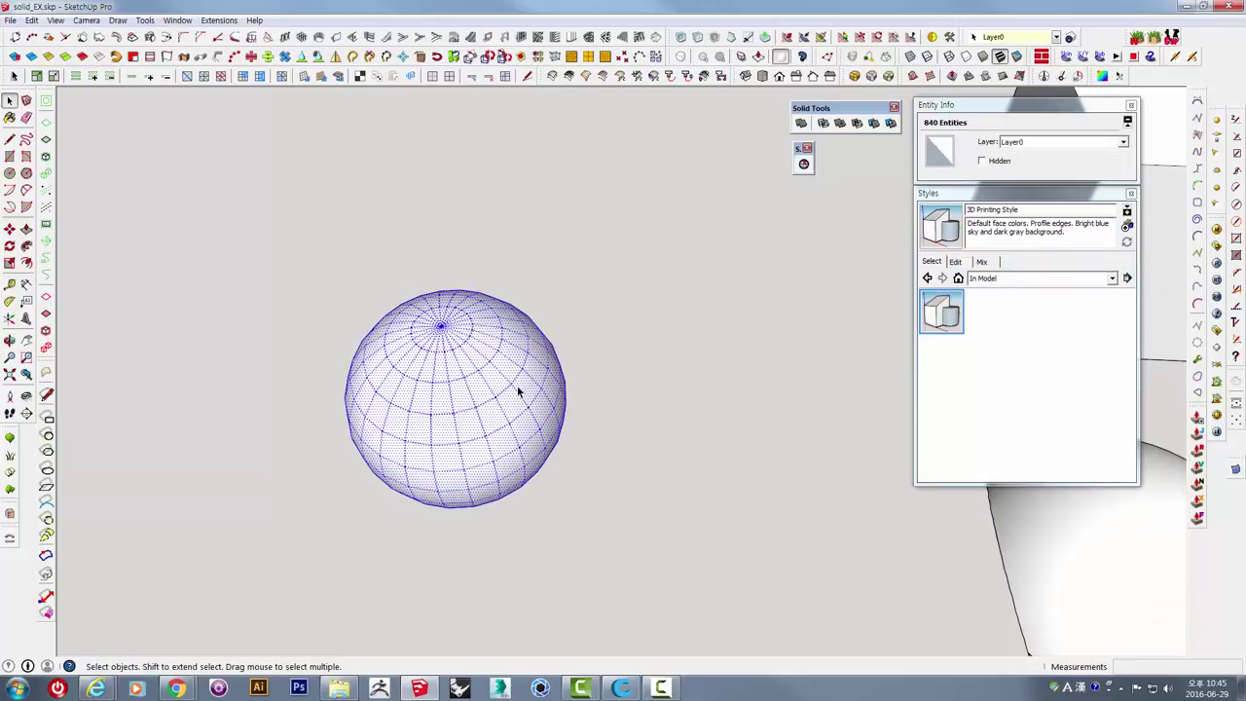
# Group the selected sphere into a solid group of 69928.826186 mm³.
pyautogui.moveTo(548, 412)
pyautogui.mouseDown(button='middle')
pyautogui.moveTo(571, 507)
pyautogui.moveTo(514, 245)
pyautogui.moveTo(461, 423)
pyautogui.mouseUp(button='middle')
pyautogui.rightClick(463, 416)
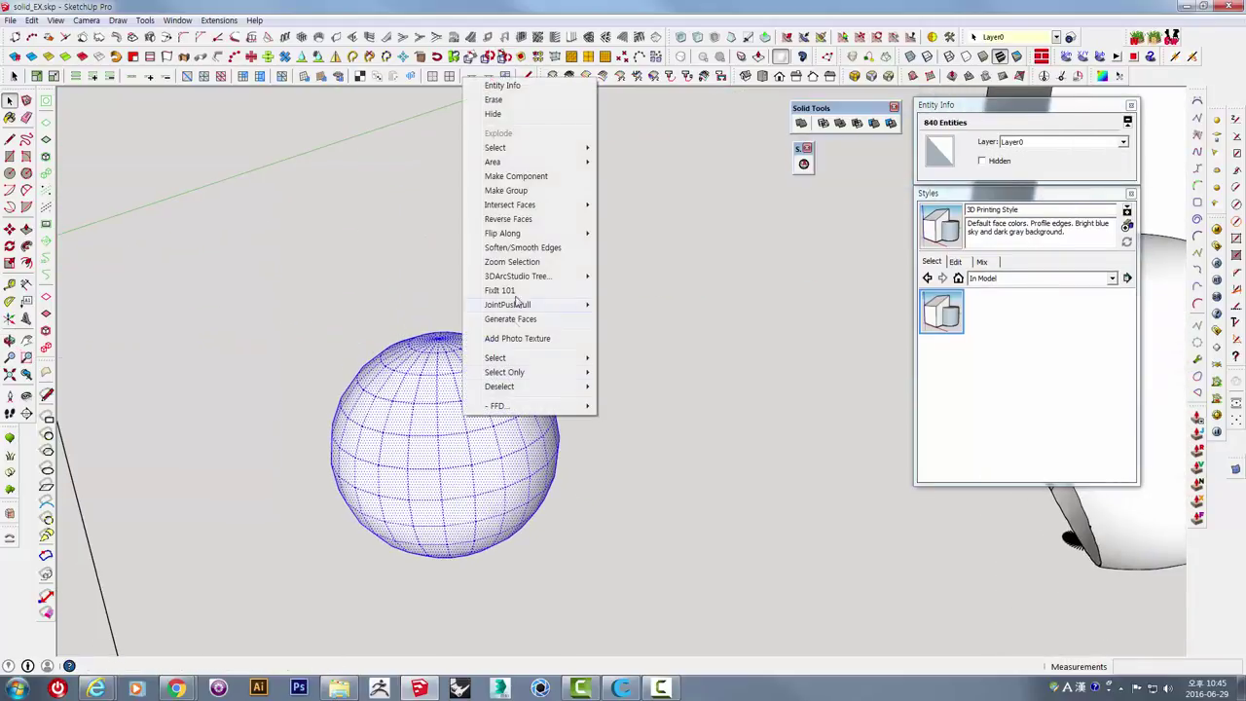
pyautogui.click(516, 191)
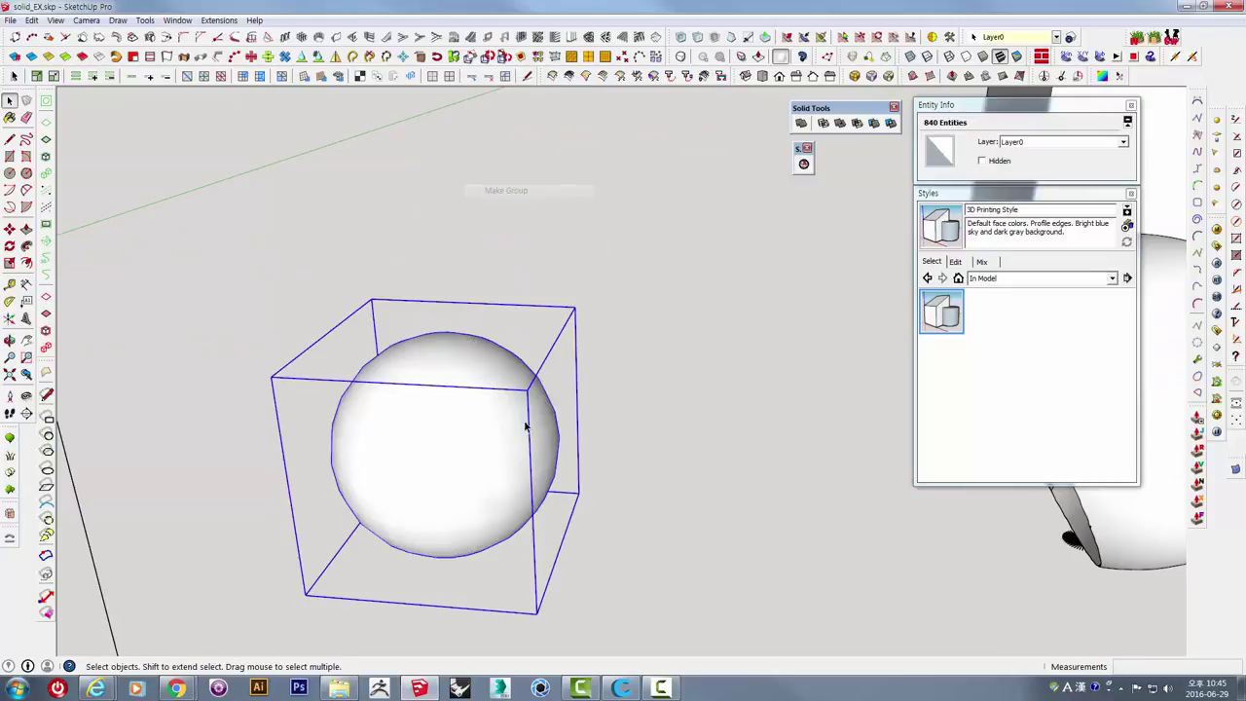
pyautogui.moveTo(528, 426); pyautogui.dragTo(562, 385, button='middle')
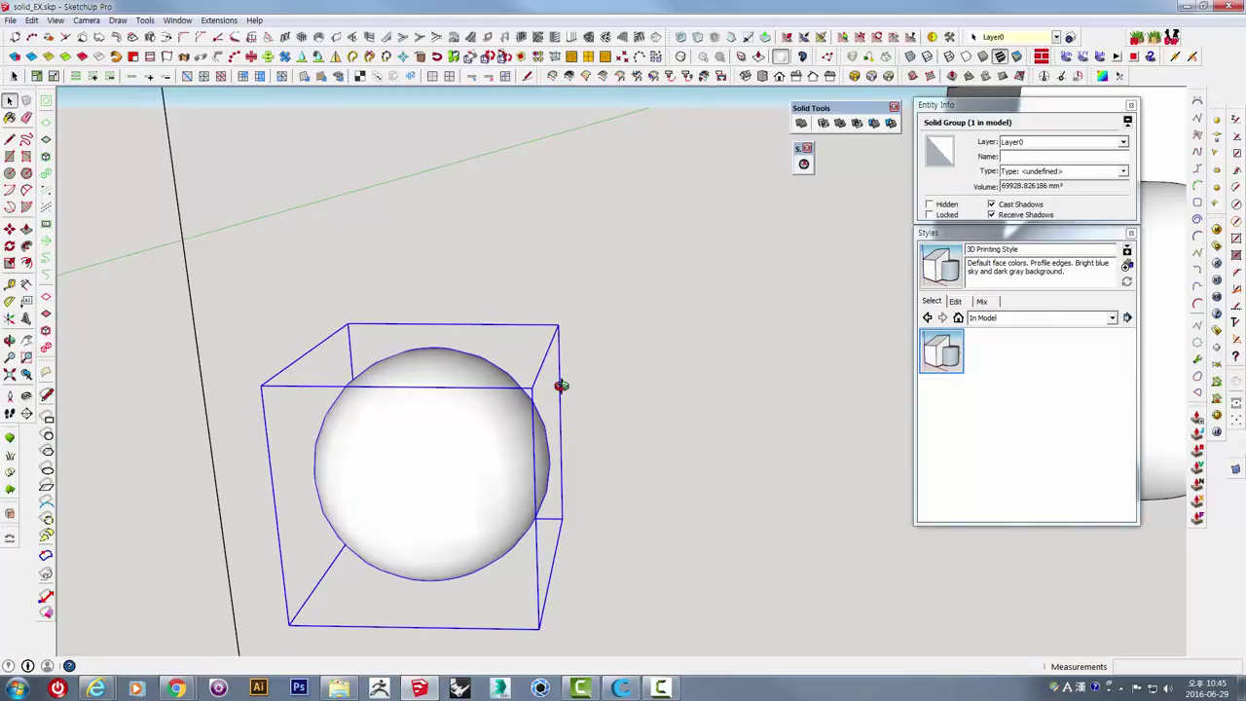
pyautogui.moveTo(542, 435)
pyautogui.mouseDown(button='middle')
pyautogui.moveTo(571, 361)
pyautogui.moveTo(603, 392)
pyautogui.moveTo(543, 464)
pyautogui.mouseUp(button='middle')
# Copy the sphere group so the duplicate overlaps the original sphere.
pyautogui.press('ctrl')
pyautogui.click(513, 486)
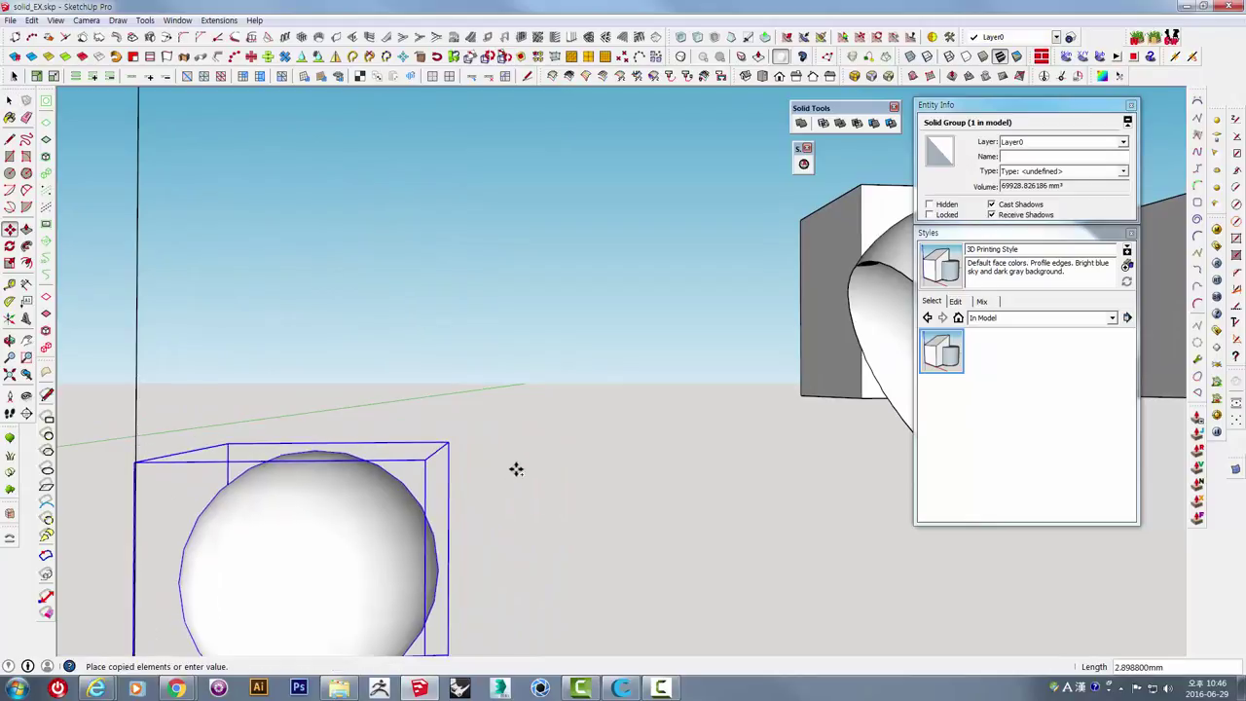
pyautogui.press('Escape')
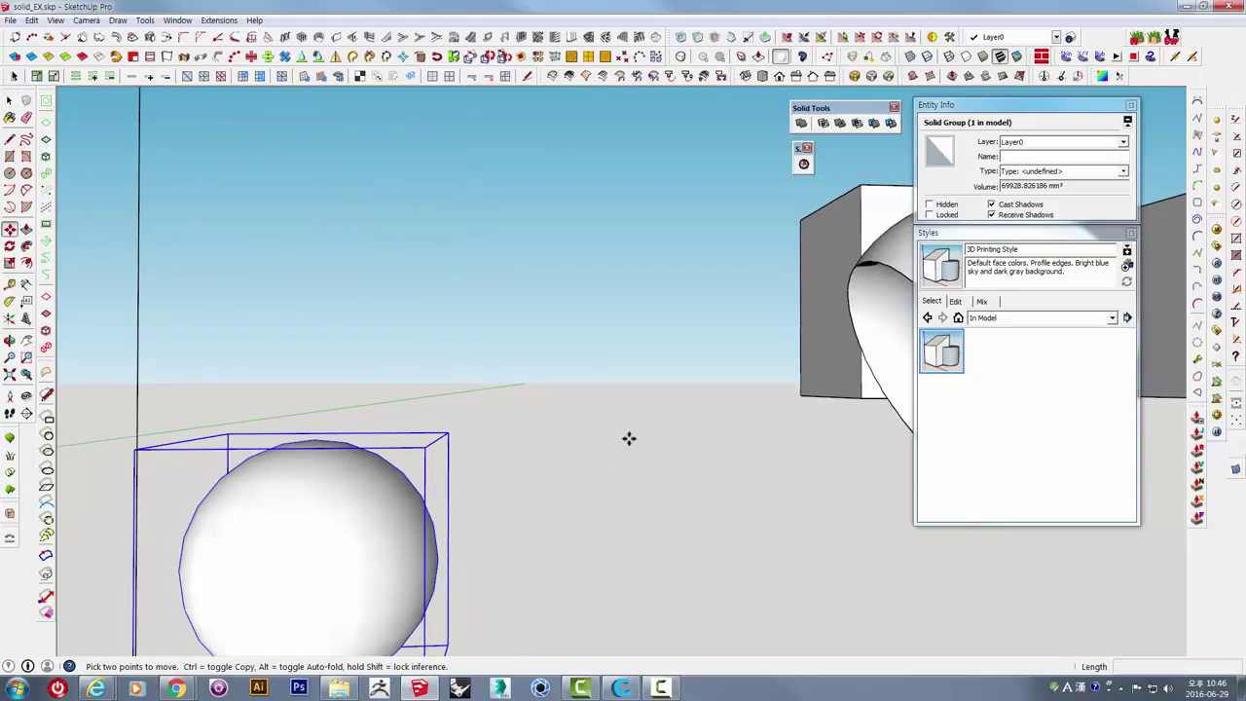
pyautogui.moveTo(636, 458)
pyautogui.mouseDown(button='middle')
pyautogui.moveTo(595, 536)
pyautogui.moveTo(453, 451)
pyautogui.mouseUp(button='middle')
pyautogui.scroll(3, 453, 451)
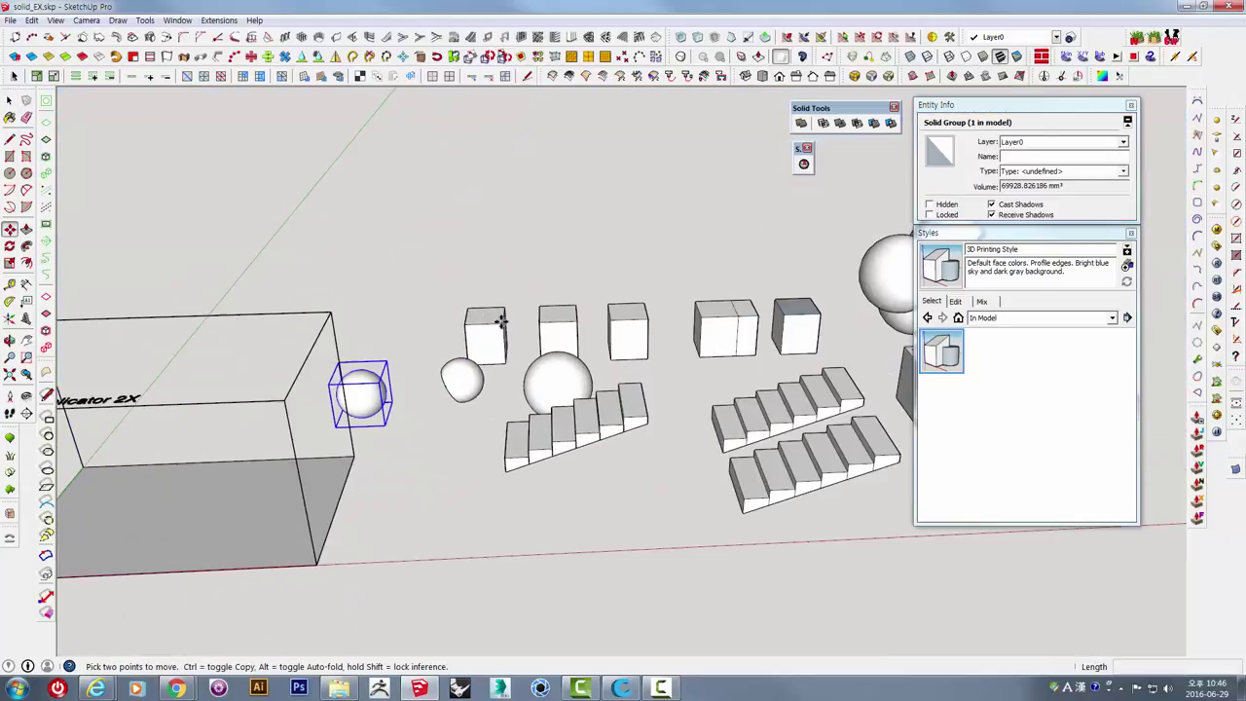
pyautogui.scroll(3, 482, 349)
pyautogui.scroll(2, 483, 348)
pyautogui.press('Escape')
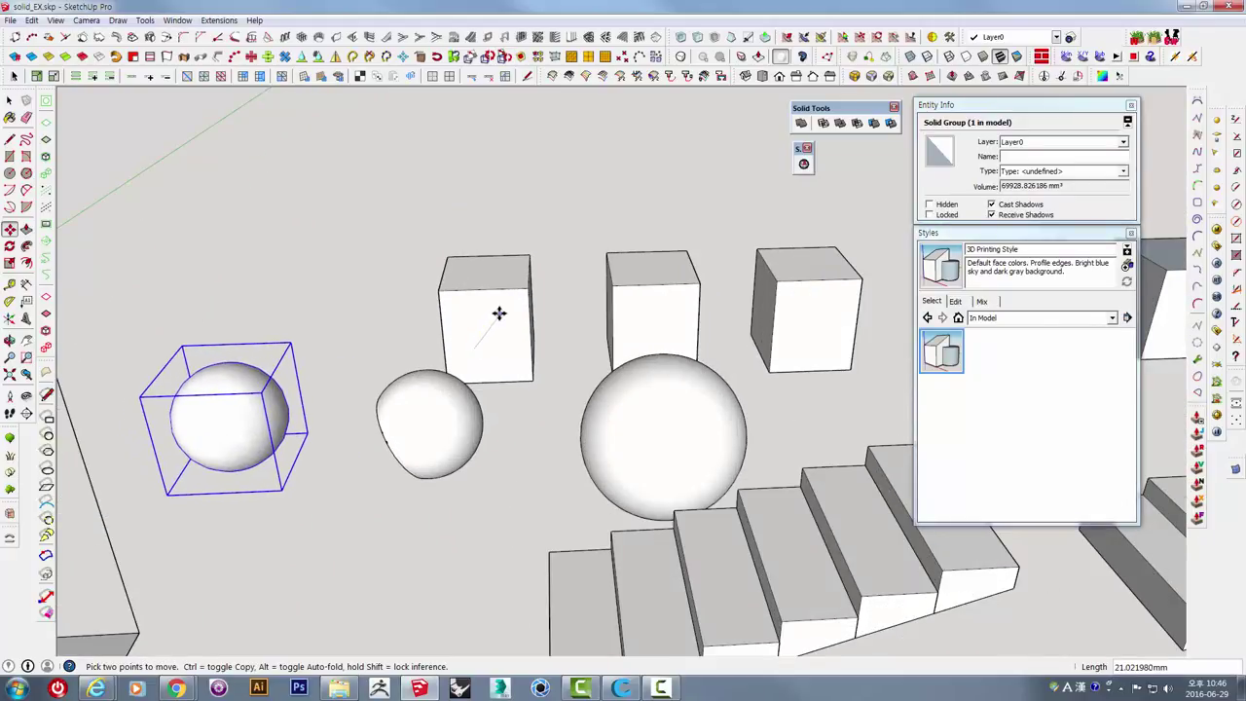
pyautogui.click(499, 314)
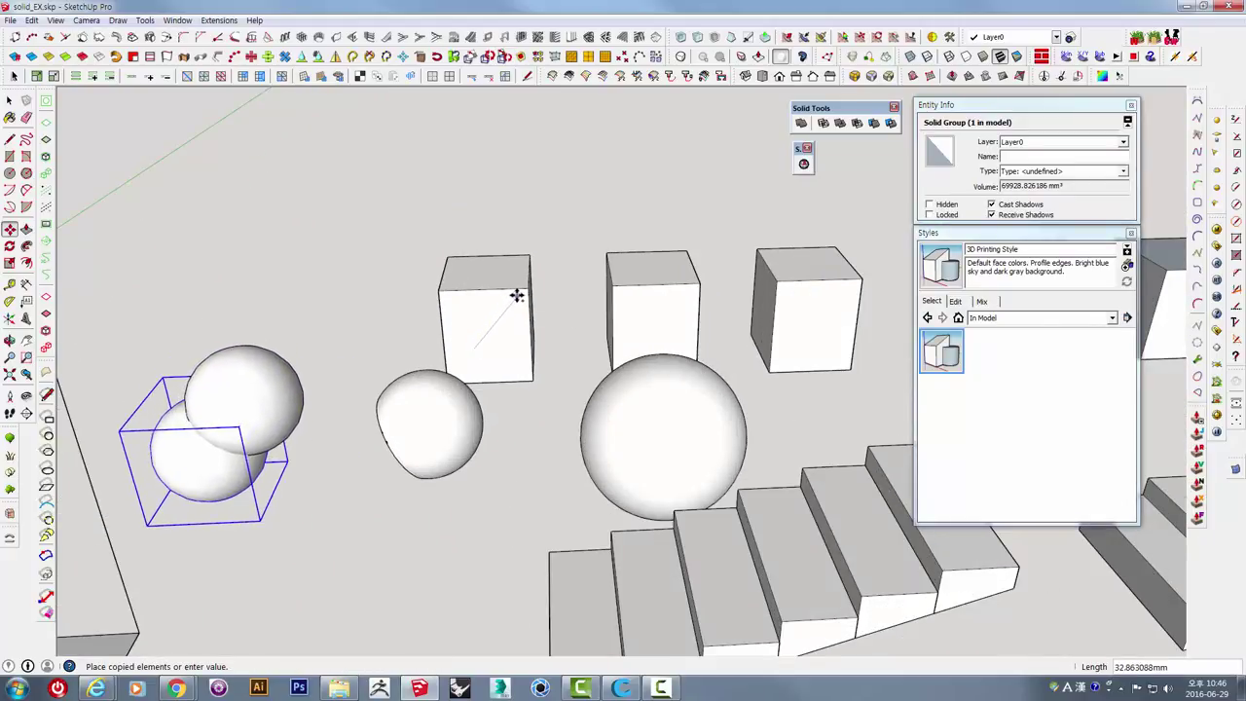
pyautogui.click(432, 349)
# Select both overlapping spheres and move them in front of the Makerbot Replicator 2X box.
pyautogui.moveTo(432, 349); pyautogui.dragTo(509, 361, button='middle')
pyautogui.scroll(3, 429, 434)
pyautogui.scroll(2, 432, 438)
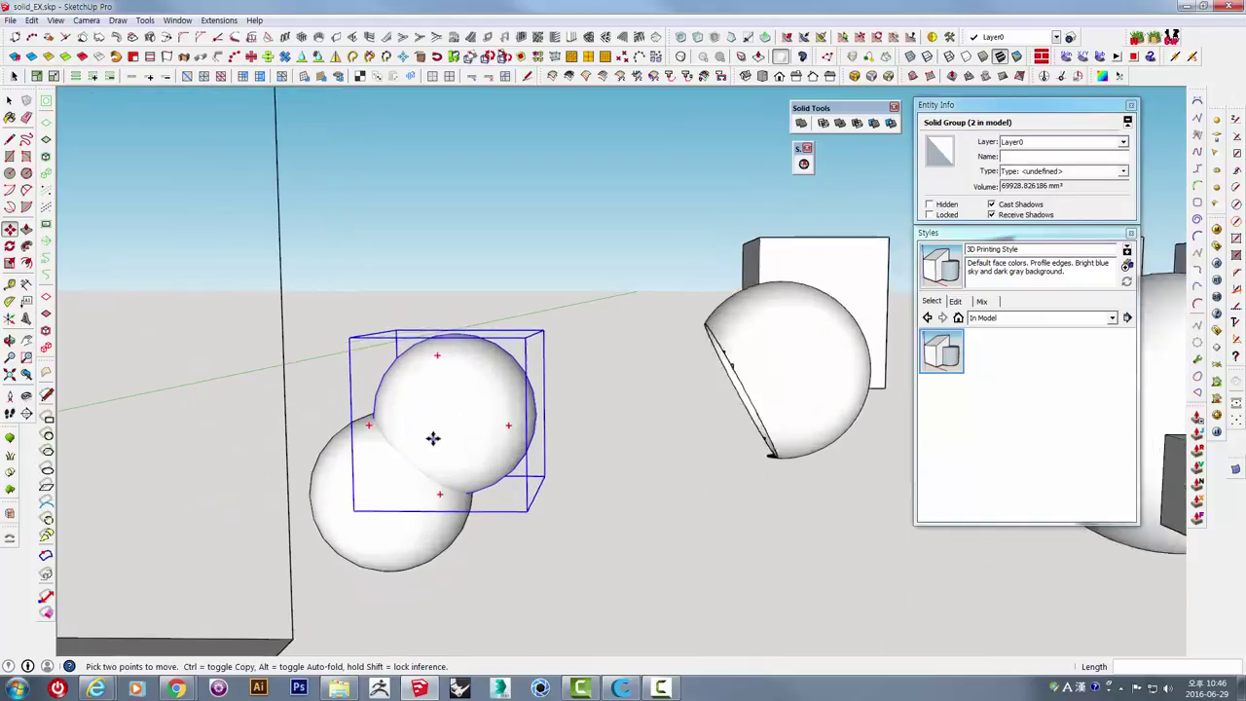
pyautogui.moveTo(432, 438)
pyautogui.mouseDown(button='middle')
pyautogui.moveTo(517, 590)
pyautogui.moveTo(474, 454)
pyautogui.mouseUp(button='middle')
pyautogui.press('space')
pyautogui.keyDown('shift'); pyautogui.click(435, 346); pyautogui.keyUp('shift')
pyautogui.moveTo(435, 346)
pyautogui.mouseDown(button='middle')
pyautogui.moveTo(431, 320)
pyautogui.moveTo(516, 479)
pyautogui.mouseUp(button='middle')
pyautogui.scroll(-3, 516, 479)
pyautogui.press('m')
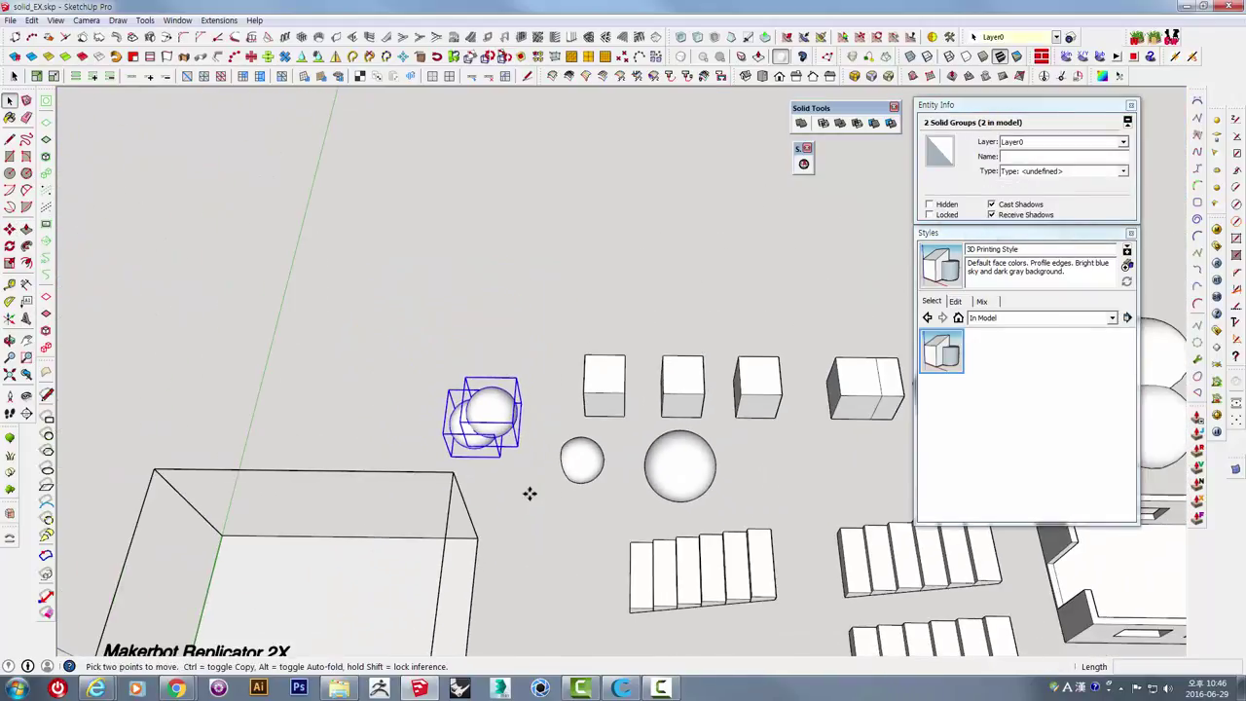
pyautogui.click(528, 496)
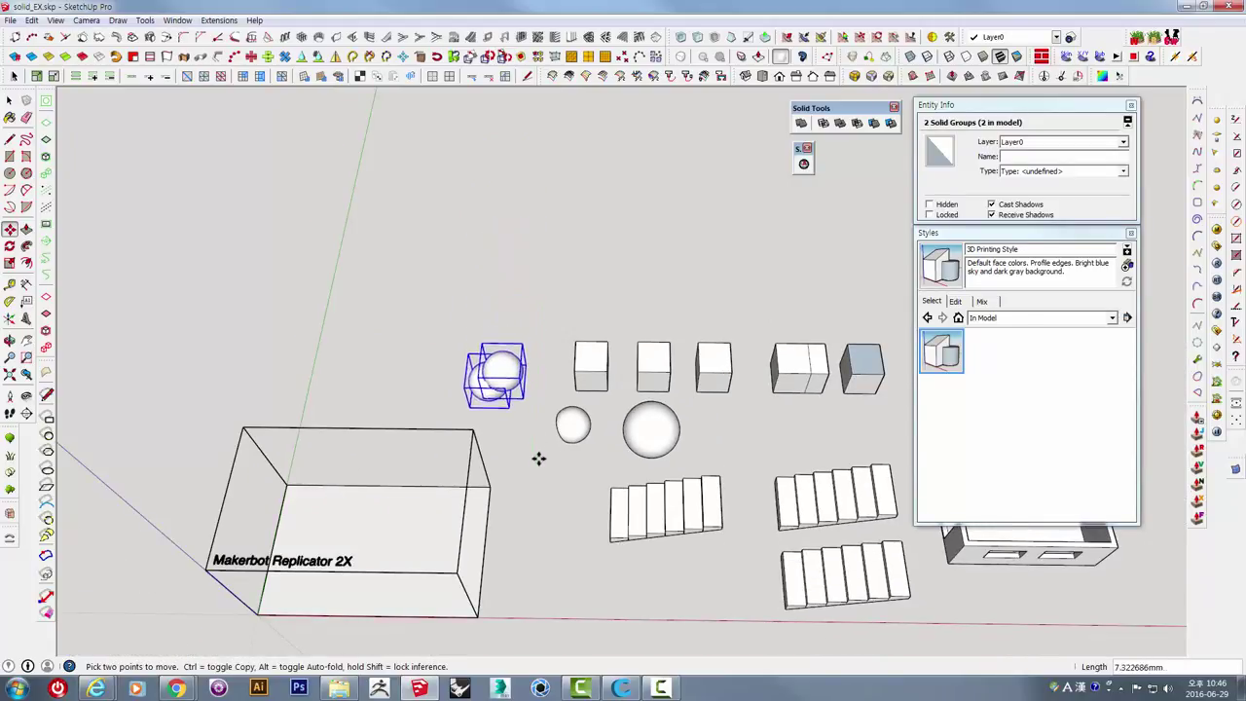
pyautogui.moveTo(536, 459)
pyautogui.mouseDown(button='middle')
pyautogui.moveTo(536, 590)
pyautogui.moveTo(659, 331)
pyautogui.moveTo(535, 425)
pyautogui.mouseUp(button='middle')
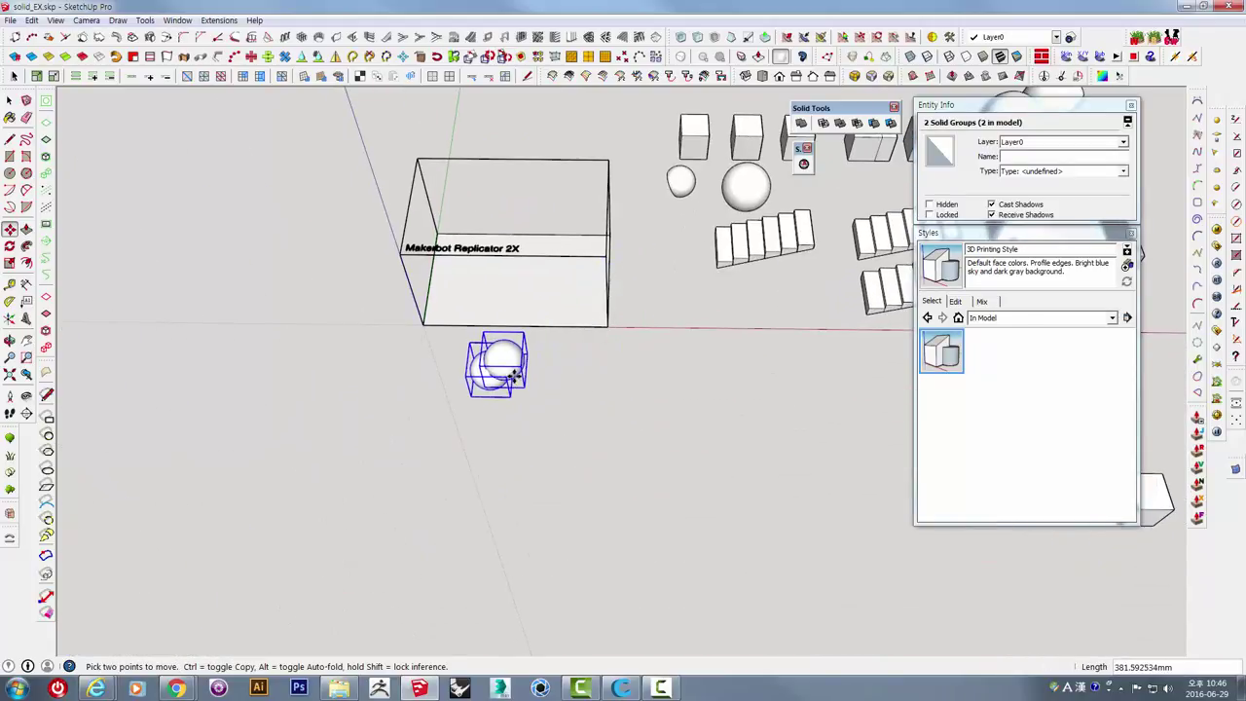
pyautogui.scroll(3, 513, 376)
pyautogui.moveTo(509, 359)
pyautogui.mouseDown(button='middle')
pyautogui.moveTo(556, 454)
pyautogui.moveTo(569, 387)
pyautogui.mouseUp(button='middle')
# Group the two overlapping spheres together.
pyautogui.press('space')
pyautogui.rightClick(569, 386)
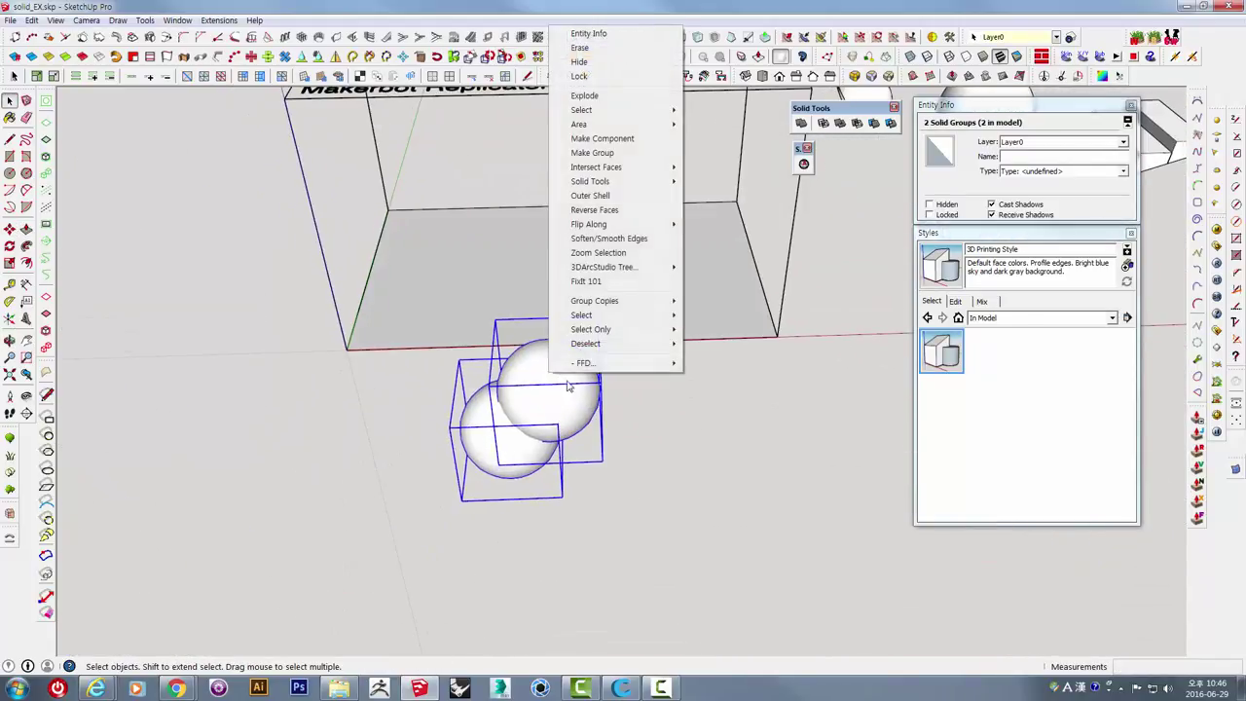
pyautogui.click(593, 153)
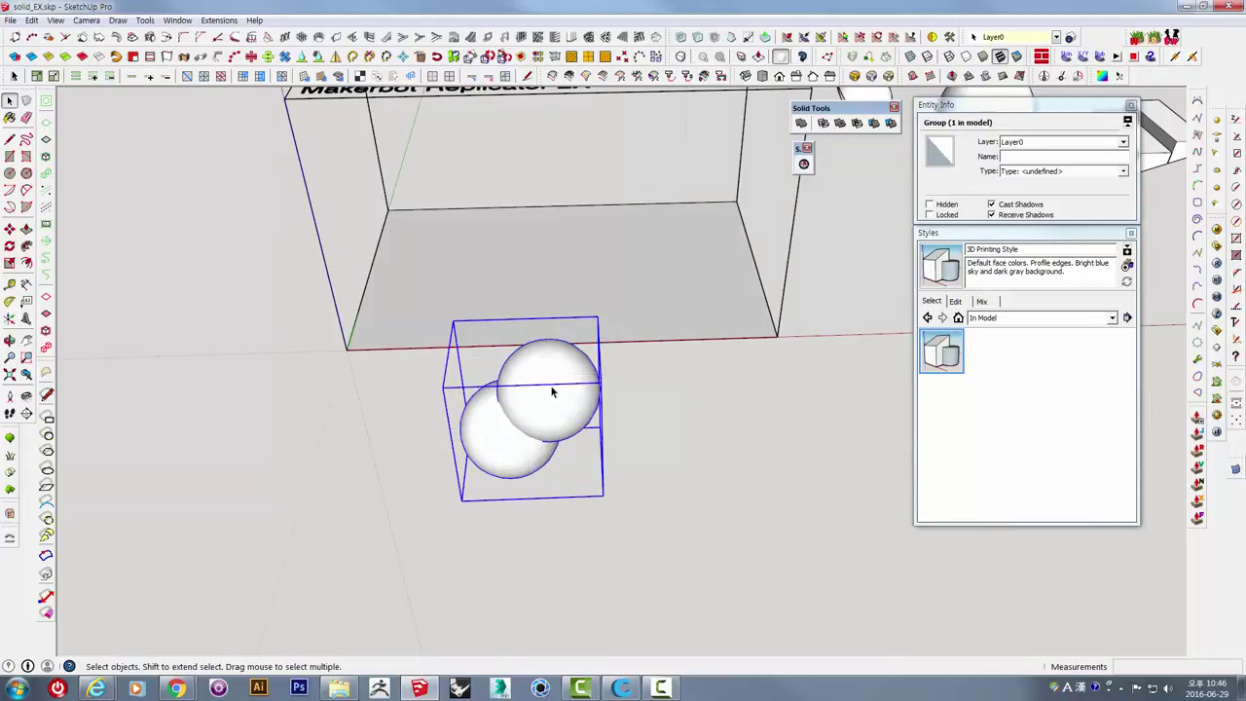
pyautogui.moveTo(552, 391)
pyautogui.mouseDown(button='middle')
pyautogui.moveTo(600, 485)
pyautogui.moveTo(745, 314)
pyautogui.moveTo(593, 465)
pyautogui.moveTo(414, 398)
pyautogui.mouseUp(button='middle')
pyautogui.click(601, 485)
pyautogui.moveTo(625, 247); pyautogui.dragTo(604, 336, button='middle')
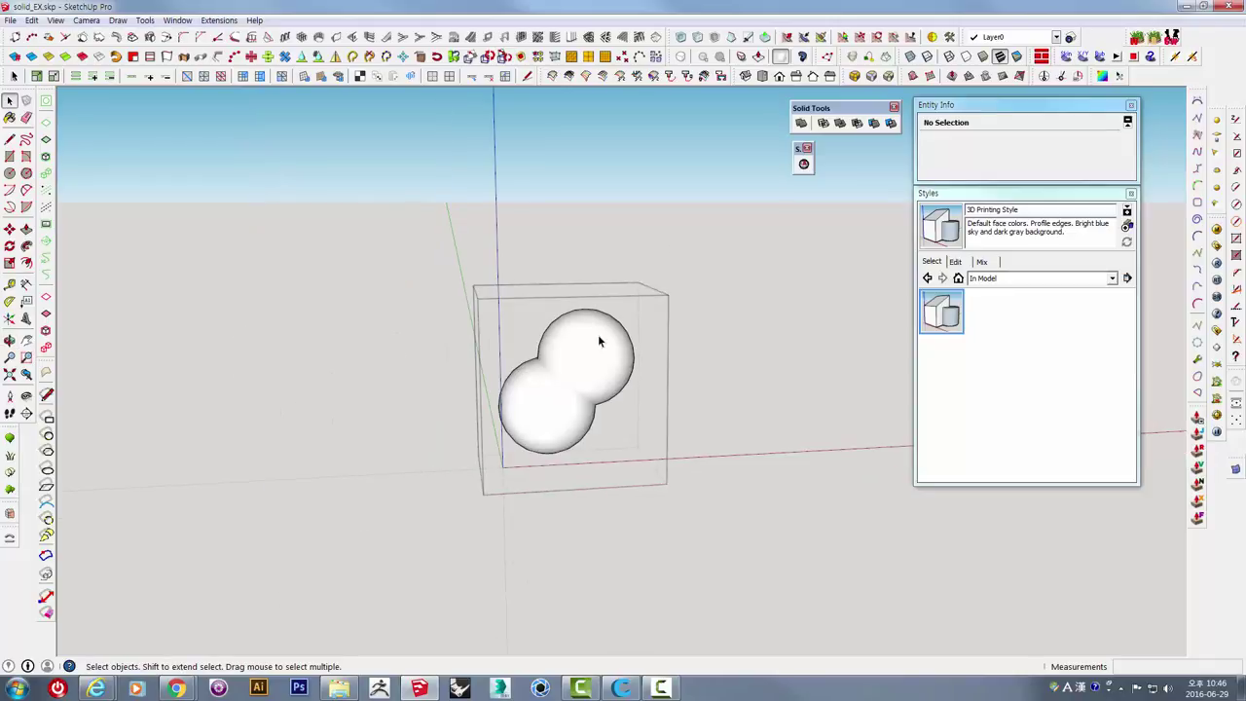
pyautogui.moveTo(704, 305); pyautogui.dragTo(536, 426, button='middle')
# Explode the combined group back into two separate spheres.
pyautogui.click(535, 427)
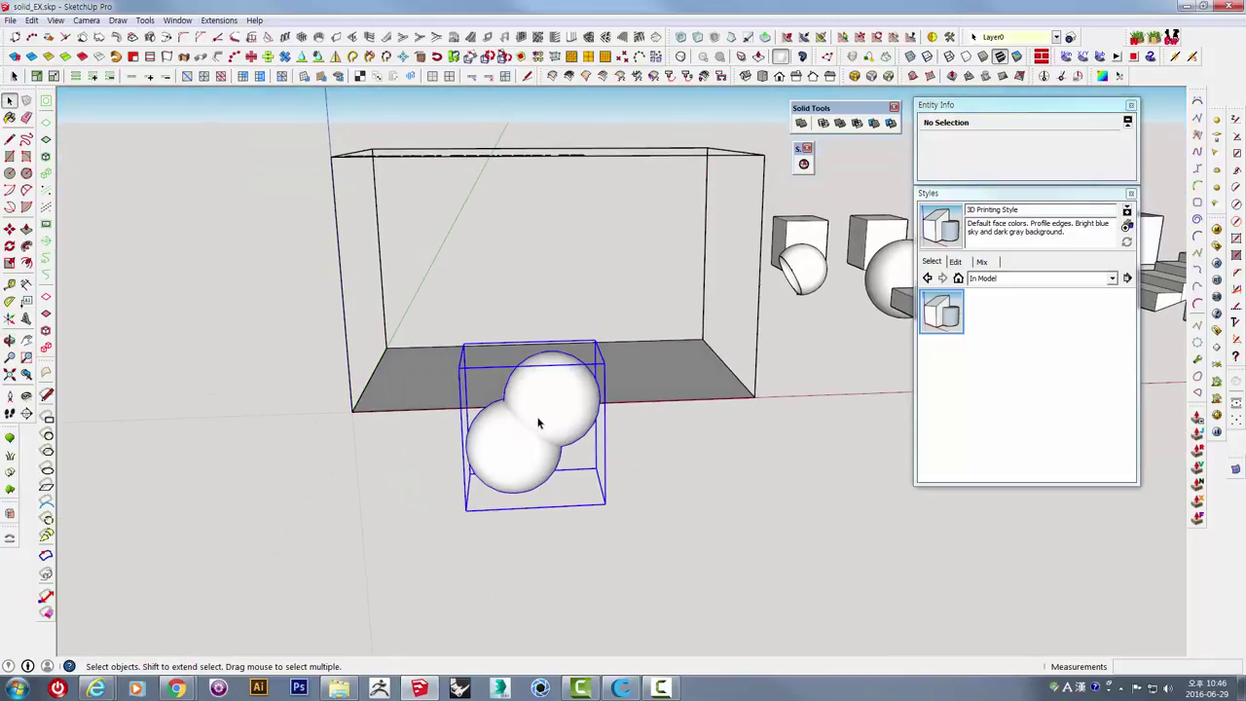
pyautogui.moveTo(660, 394); pyautogui.dragTo(597, 410, button='middle')
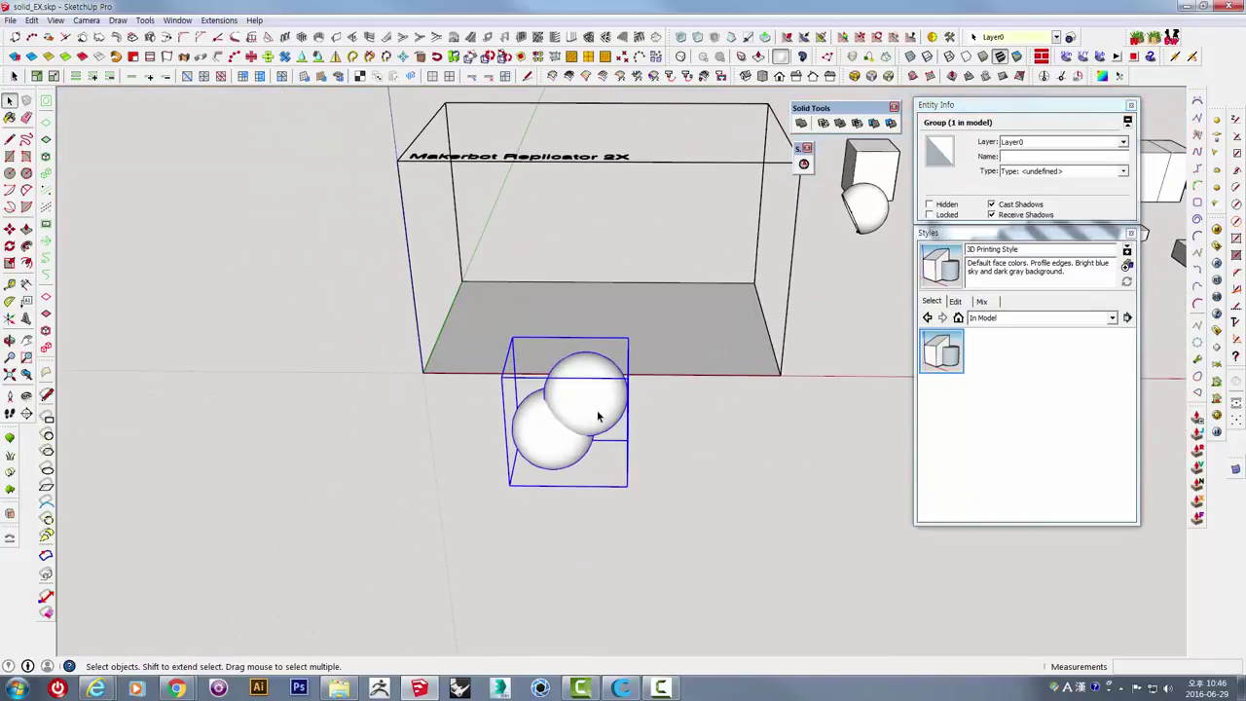
pyautogui.scroll(2, 595, 388)
pyautogui.rightClick(595, 388)
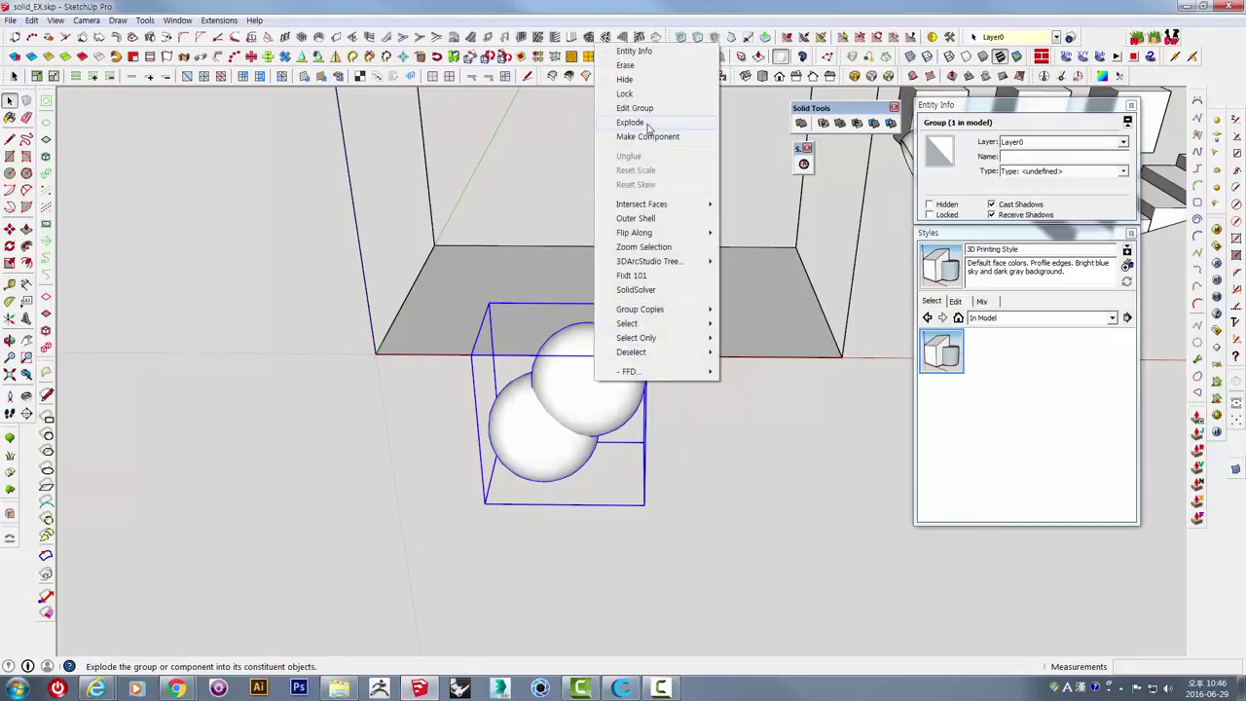
pyautogui.click(637, 122)
# Copy the overlapping sphere pair to a spot left of the original pair.
pyautogui.click(623, 377)
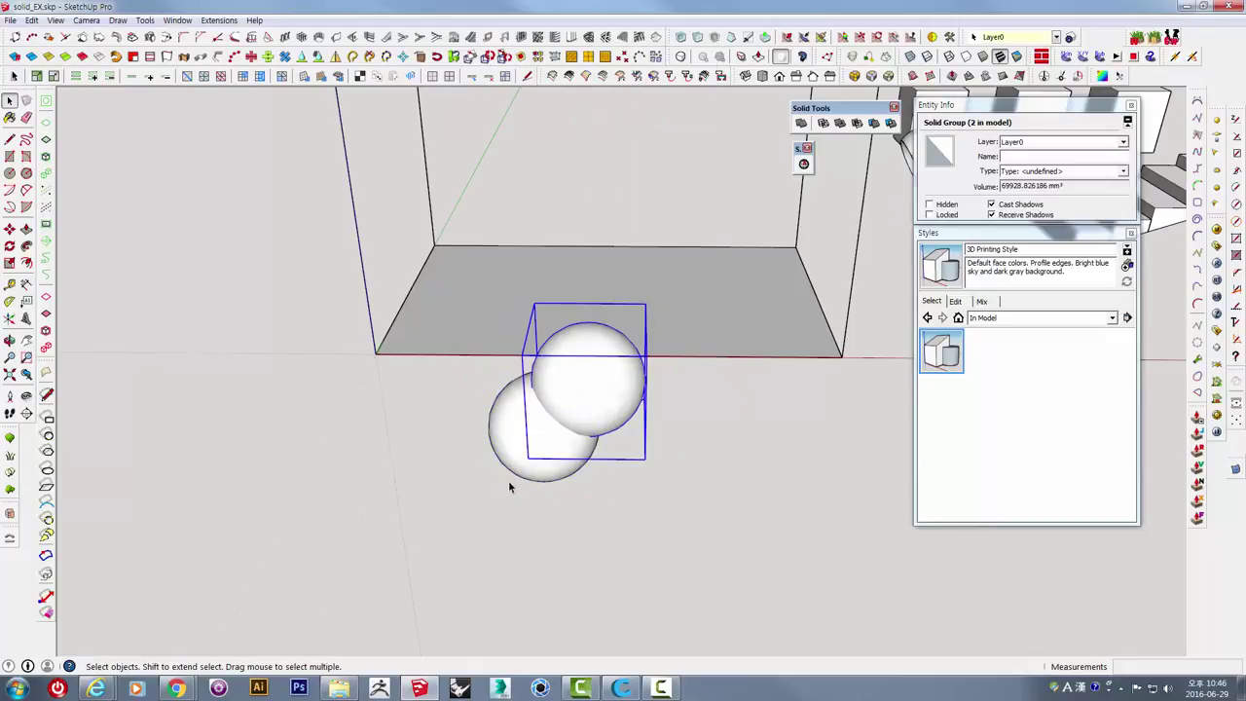
pyautogui.scroll(-2, 509, 486)
pyautogui.moveTo(607, 494); pyautogui.dragTo(545, 457)
pyautogui.press('m')
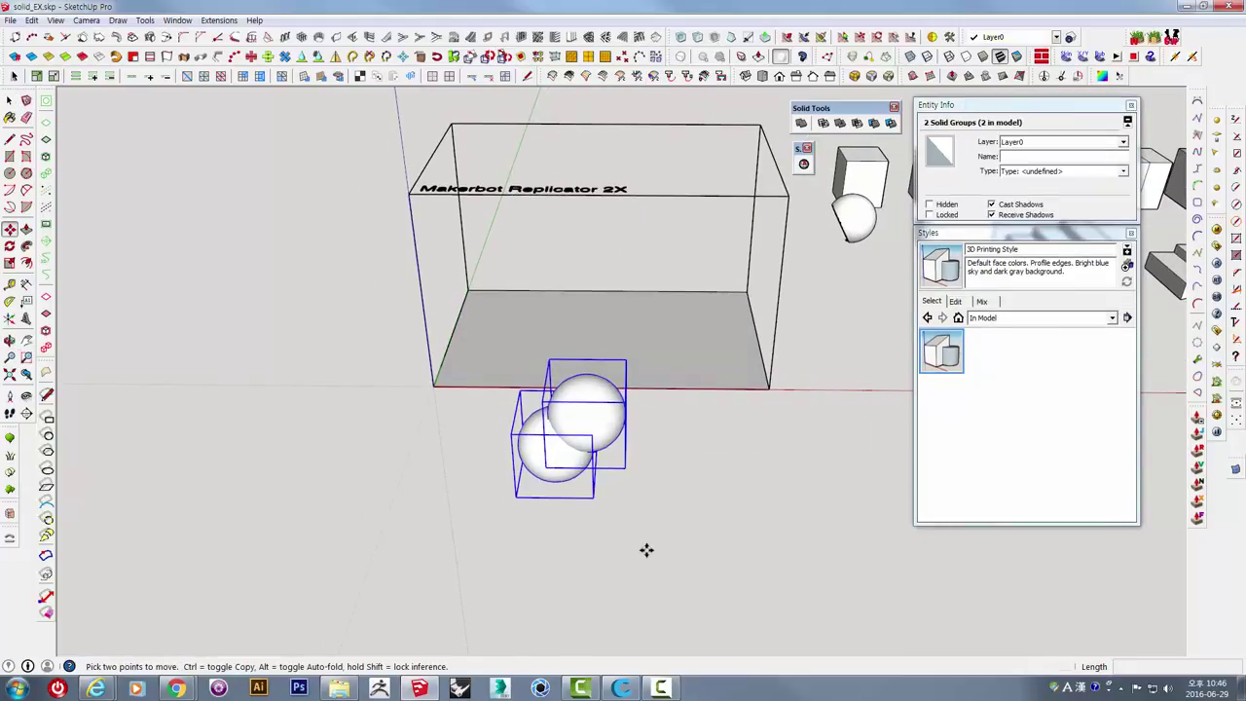
pyautogui.click(647, 550)
pyautogui.press('ctrl')
pyautogui.click(408, 548)
# Select the lower and upper spheres of the right pair.
pyautogui.press('space')
pyautogui.click(548, 492)
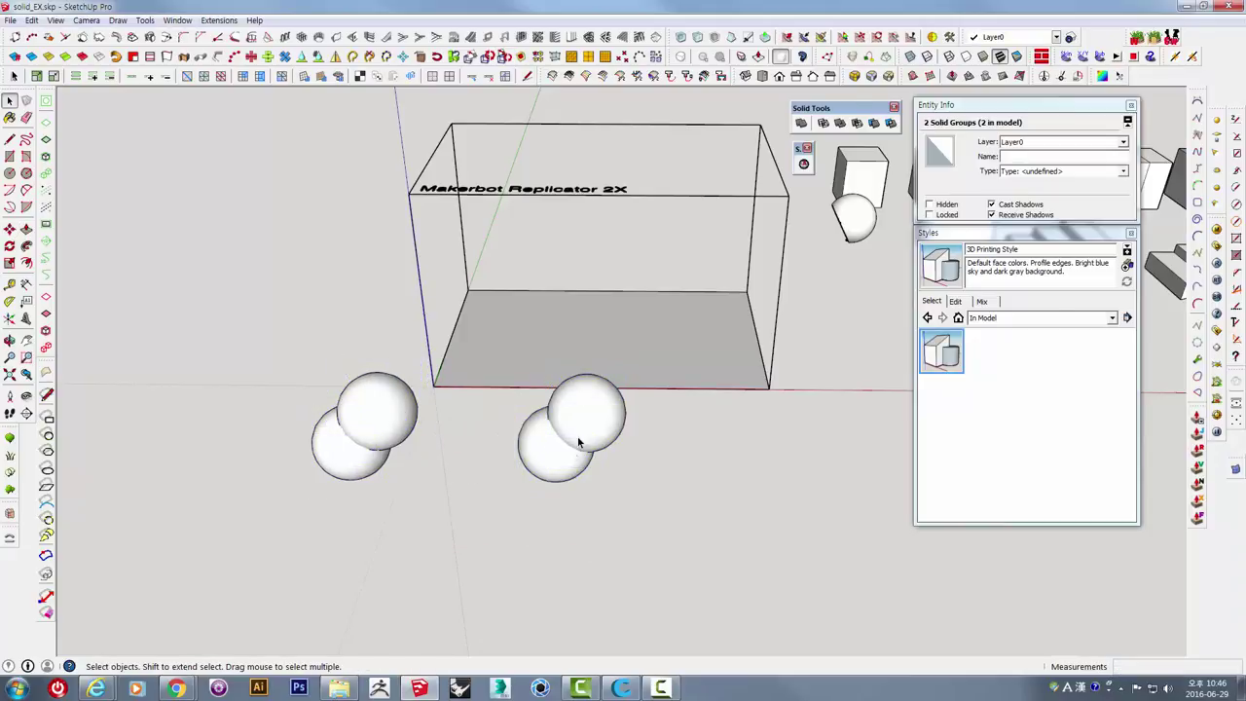
pyautogui.scroll(1, 578, 443)
pyautogui.scroll(1, 567, 429)
pyautogui.click(592, 394)
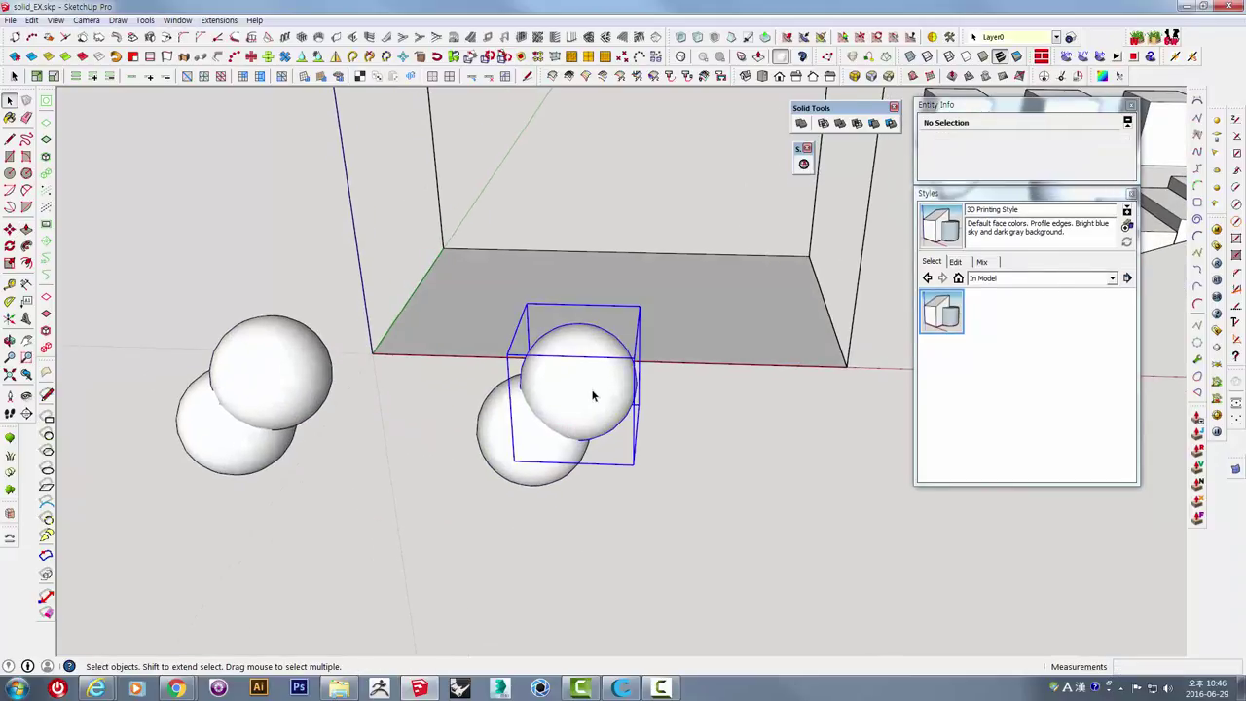
pyautogui.click(555, 418)
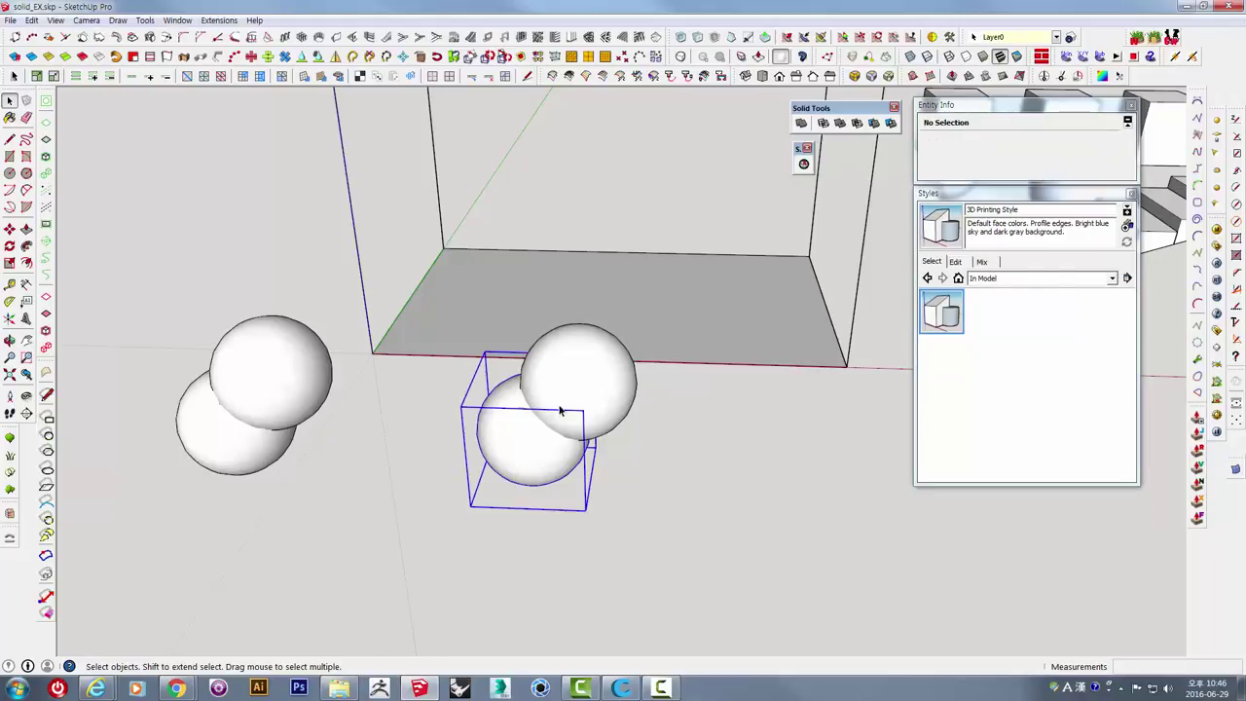
pyautogui.click(603, 393)
# Subtract one sphere of the right pair from the other with Solid Tools.
pyautogui.keyDown('shift'); pyautogui.click(517, 443); pyautogui.keyUp('shift')
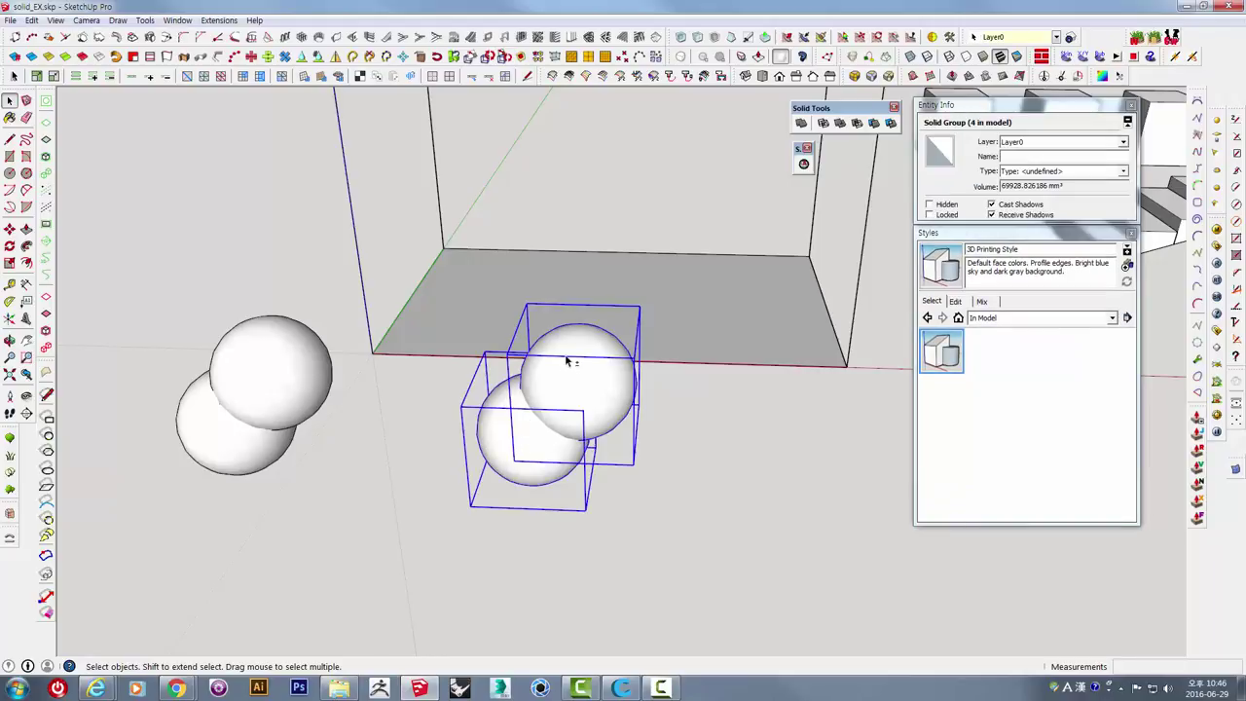
pyautogui.rightClick(566, 313)
pyautogui.moveTo(607, 483)
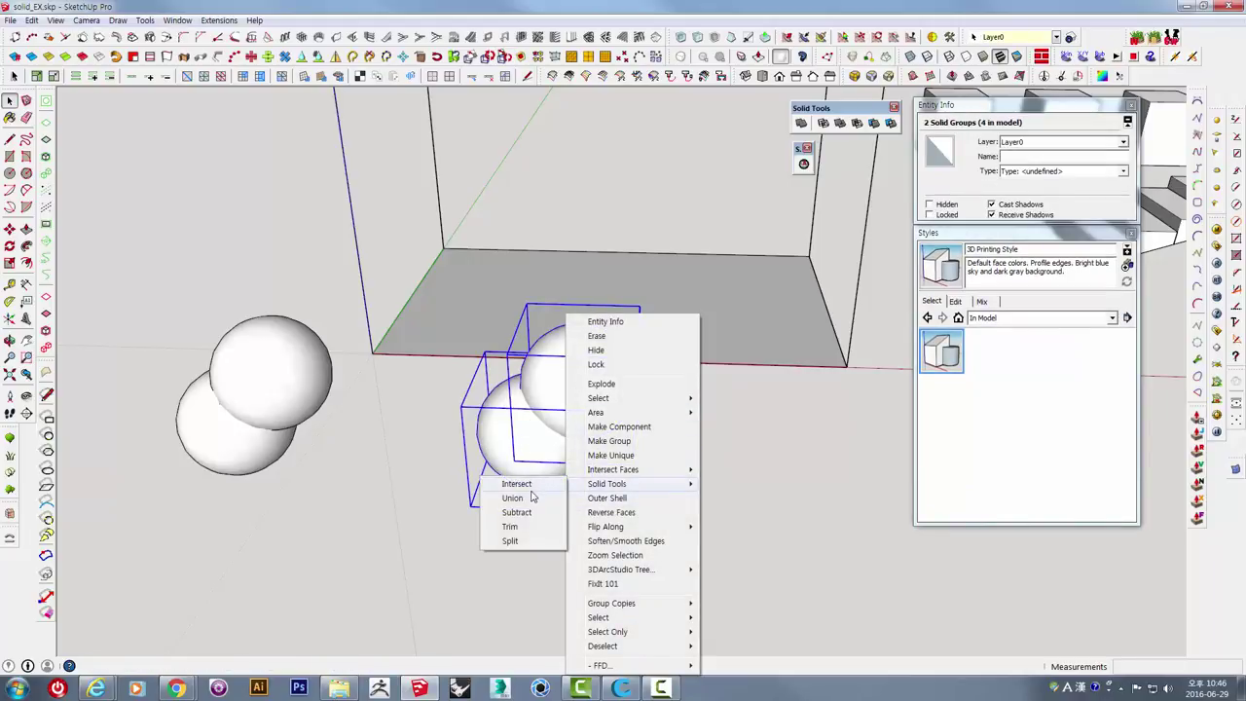
pyautogui.click(524, 513)
pyautogui.moveTo(529, 427)
pyautogui.mouseDown(button='middle')
pyautogui.moveTo(571, 384)
pyautogui.moveTo(695, 382)
pyautogui.mouseUp(button='middle')
pyautogui.scroll(3, 654, 354)
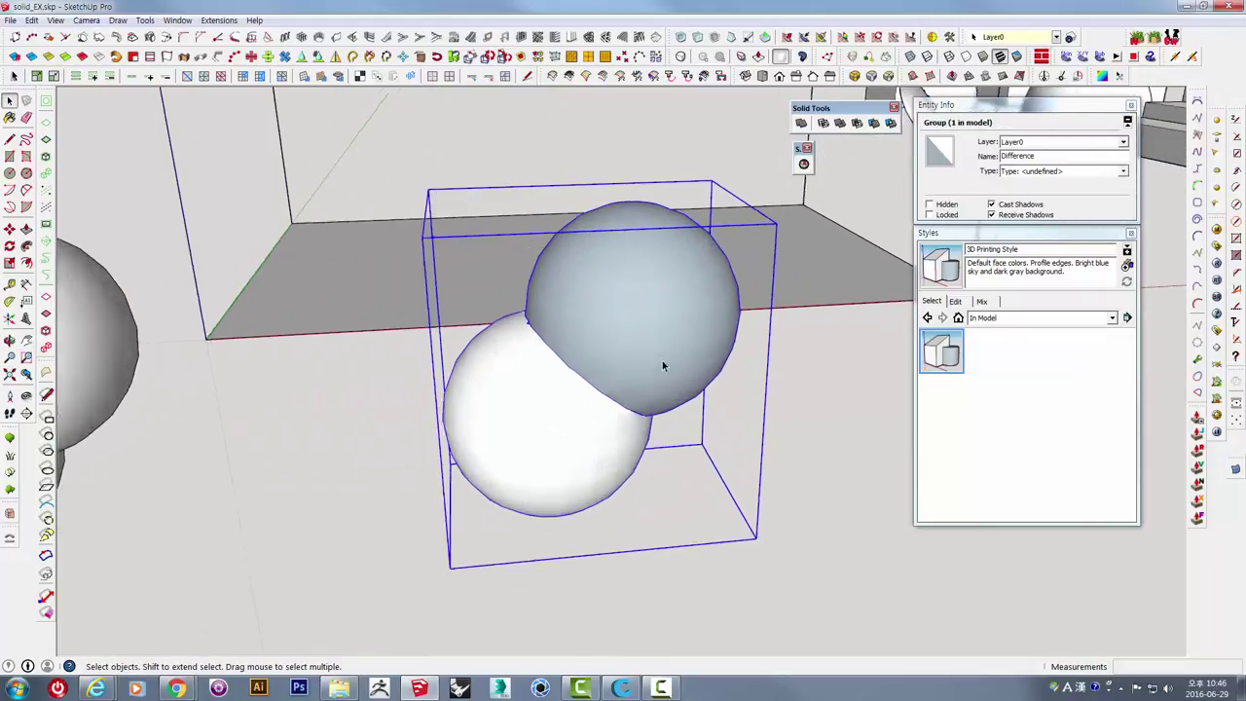
pyautogui.scroll(2, 662, 360)
# Undo the subtraction and raise the upper sphere slightly.
pyautogui.hotkey('ctrl', 'z')
pyautogui.scroll(-3, 632, 399)
pyautogui.scroll(-2, 584, 506)
pyautogui.click(552, 568)
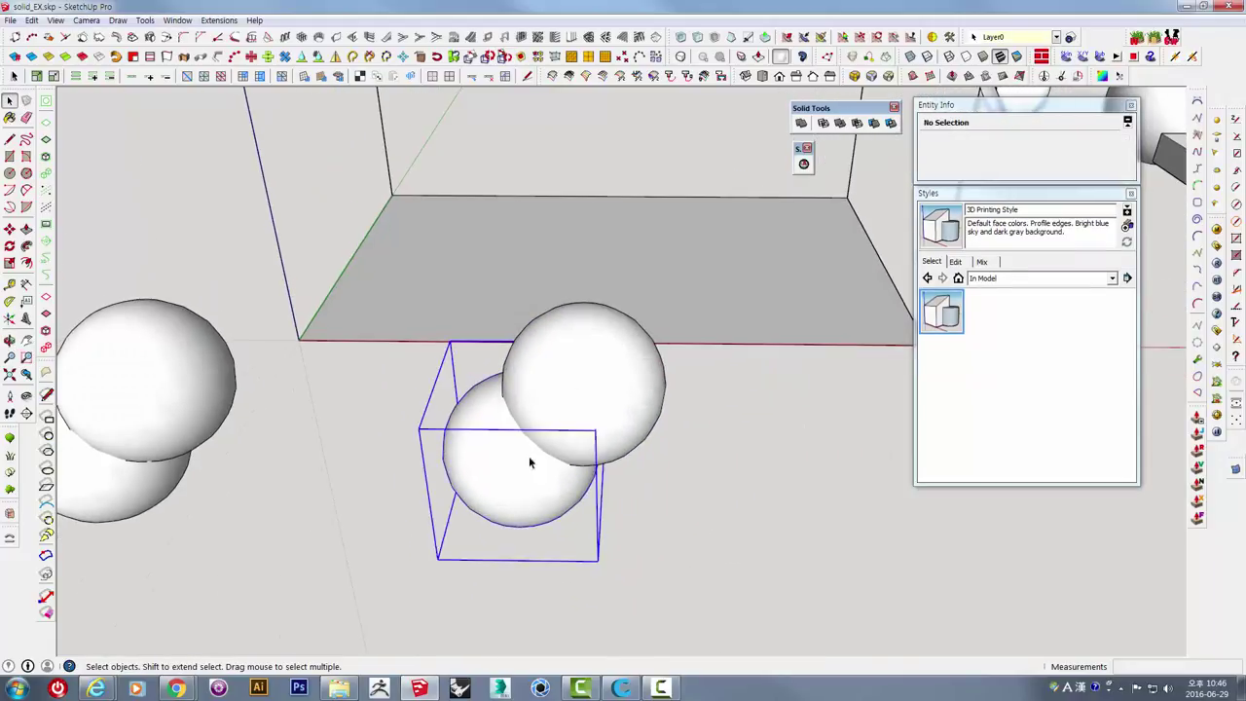
pyautogui.click(603, 438)
pyautogui.scroll(-2, 623, 389)
pyautogui.moveTo(645, 320)
pyautogui.mouseDown(button='middle')
pyautogui.moveTo(617, 422)
pyautogui.moveTo(617, 398)
pyautogui.moveTo(728, 434)
pyautogui.mouseUp(button='middle')
pyautogui.press('m')
pyautogui.moveTo(786, 418); pyautogui.dragTo(784, 398)
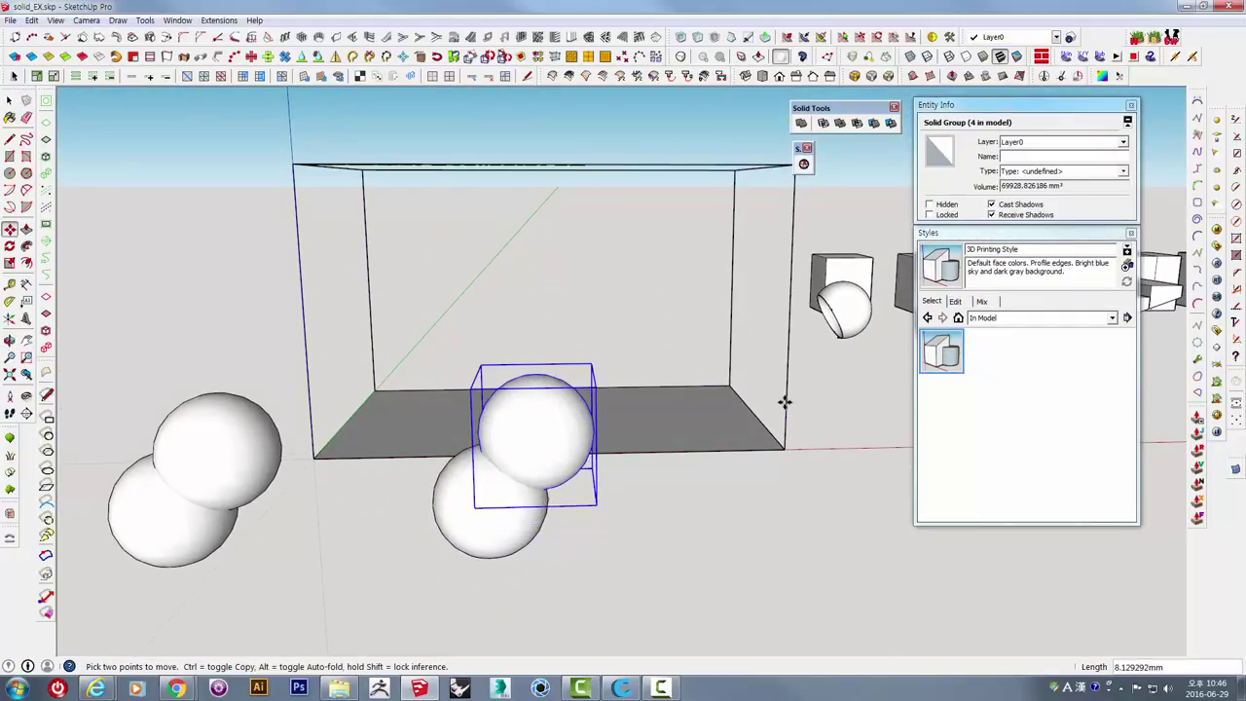
# Select the upper and lower spheres of the right pair again.
pyautogui.press('space')
pyautogui.click(510, 514)
pyautogui.moveTo(616, 475)
pyautogui.mouseDown(button='middle')
pyautogui.moveTo(629, 397)
pyautogui.moveTo(662, 334)
pyautogui.moveTo(626, 426)
pyautogui.mouseUp(button='middle')
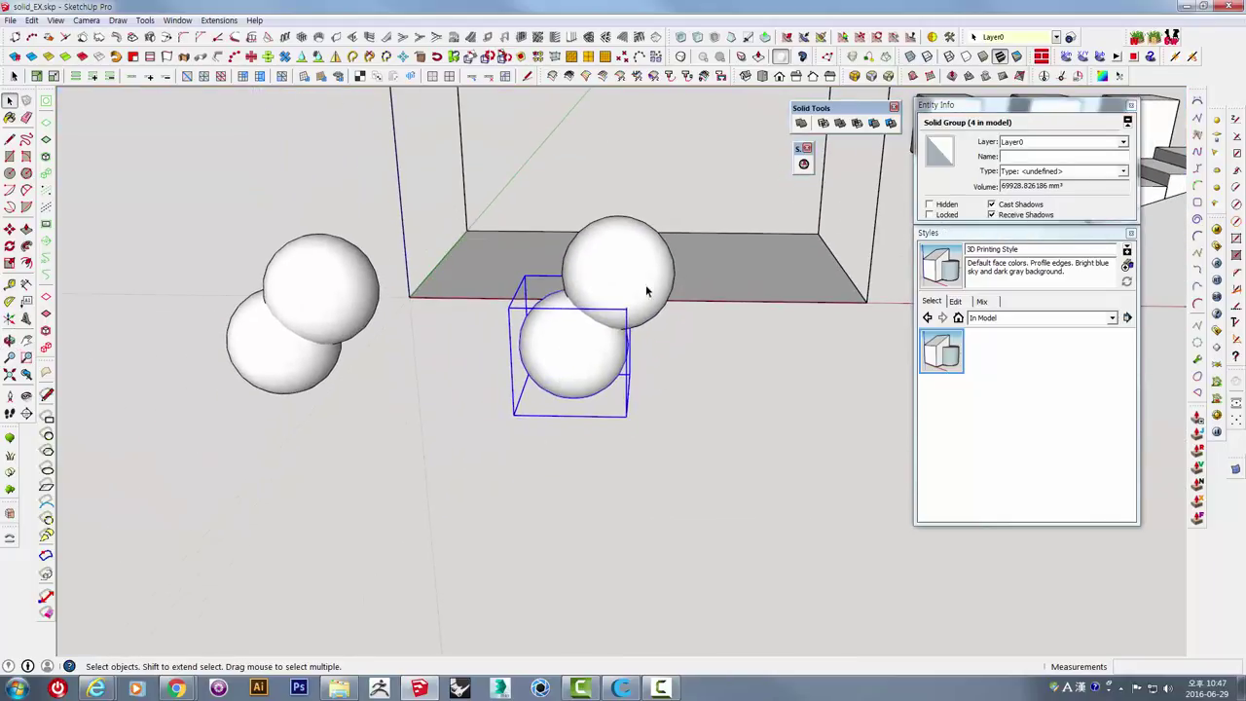
pyautogui.click(631, 322)
pyautogui.keyDown('shift'); pyautogui.click(578, 361); pyautogui.keyUp('shift')
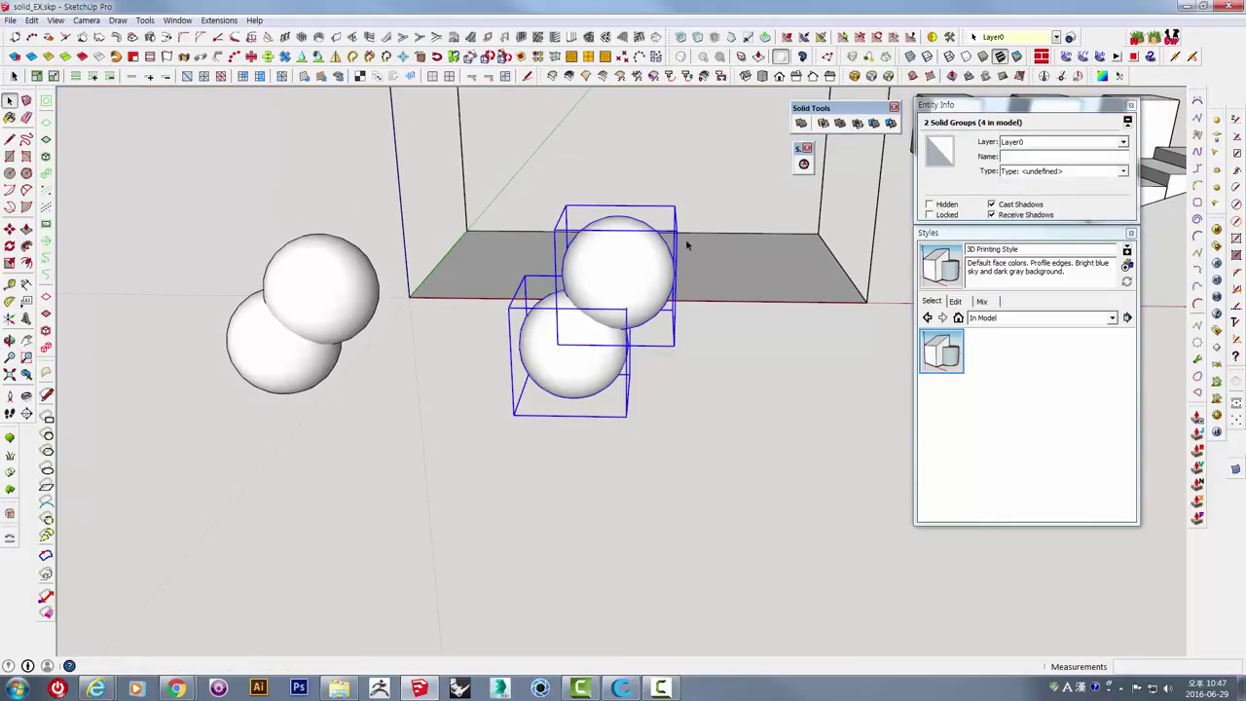
pyautogui.scroll(1, 580, 389)
pyautogui.scroll(2, 575, 408)
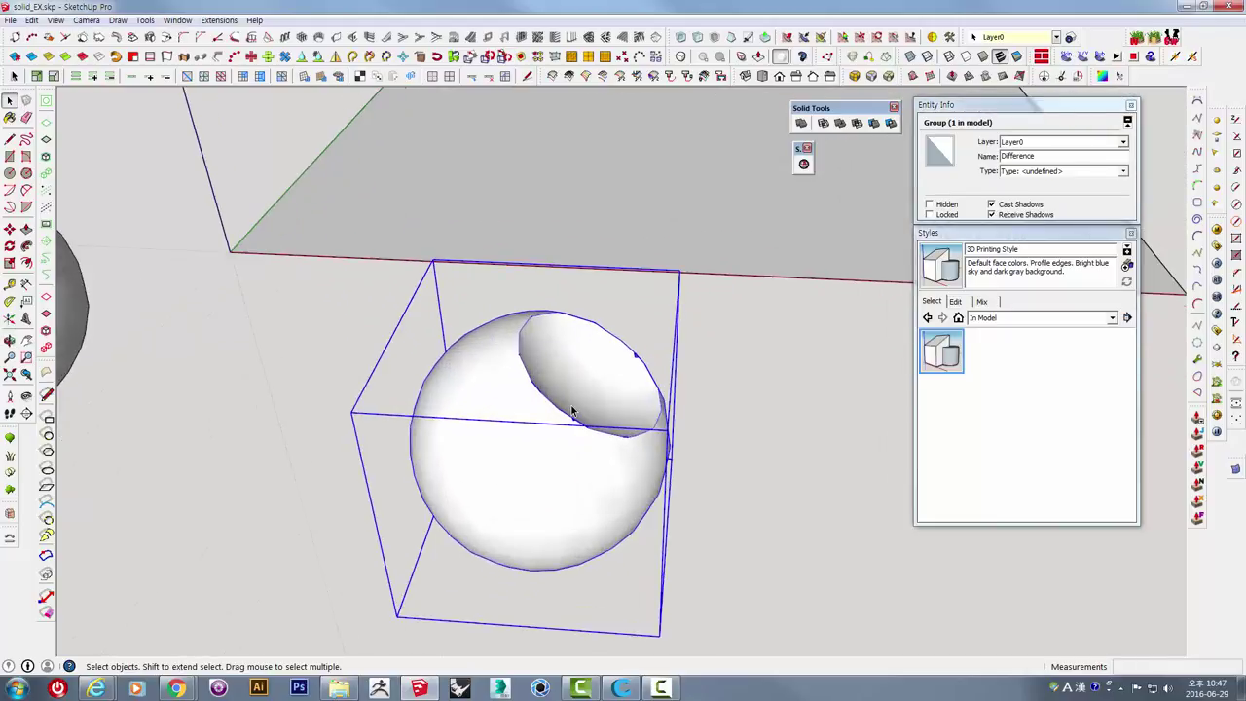
pyautogui.scroll(2, 575, 409)
pyautogui.scroll(2, 578, 380)
# Orbit around the cut sphere to inspect the hollow beside the Makerbot box.
pyautogui.moveTo(578, 380)
pyautogui.mouseDown(button='middle')
pyautogui.moveTo(503, 431)
pyautogui.moveTo(690, 390)
pyautogui.moveTo(453, 239)
pyautogui.moveTo(696, 297)
pyautogui.mouseUp(button='middle')
pyautogui.scroll(-3, 629, 348)
pyautogui.scroll(-3, 696, 297)
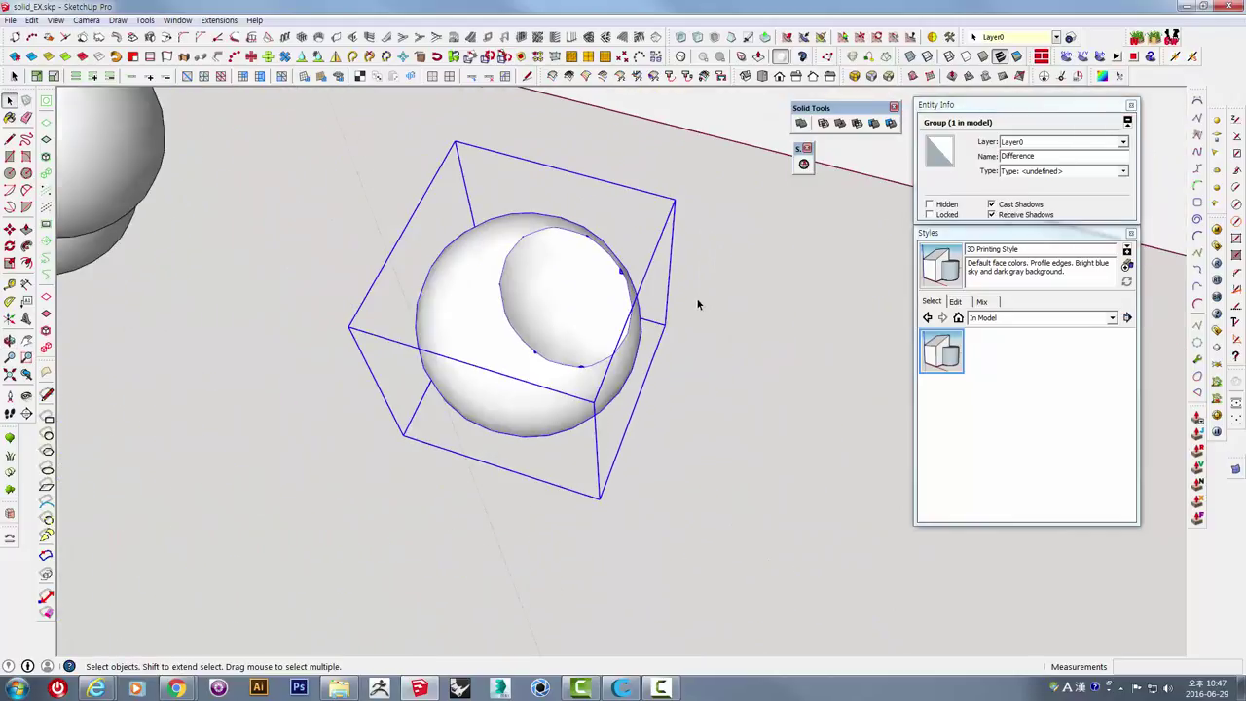
pyautogui.scroll(-2, 696, 297)
pyautogui.scroll(-1, 696, 297)
pyautogui.scroll(-3, 627, 356)
pyautogui.moveTo(626, 356)
pyautogui.mouseDown(button='middle')
pyautogui.moveTo(514, 397)
pyautogui.moveTo(718, 342)
pyautogui.moveTo(678, 264)
pyautogui.mouseUp(button='middle')
pyautogui.scroll(5, 667, 309)
pyautogui.scroll(-1, 667, 310)
pyautogui.scroll(-2, 667, 309)
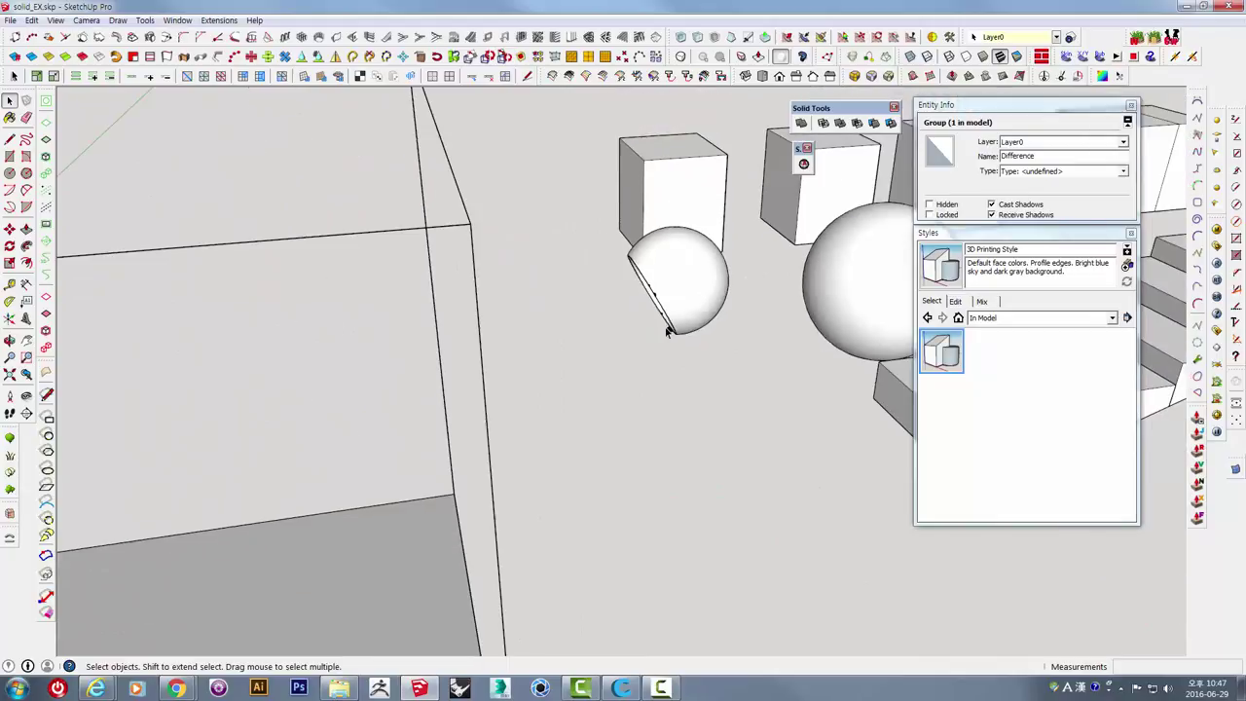
pyautogui.scroll(-3, 670, 349)
pyautogui.moveTo(671, 350)
pyautogui.mouseDown(button='middle')
pyautogui.moveTo(615, 345)
pyautogui.moveTo(584, 439)
pyautogui.moveTo(546, 467)
pyautogui.mouseUp(button='middle')
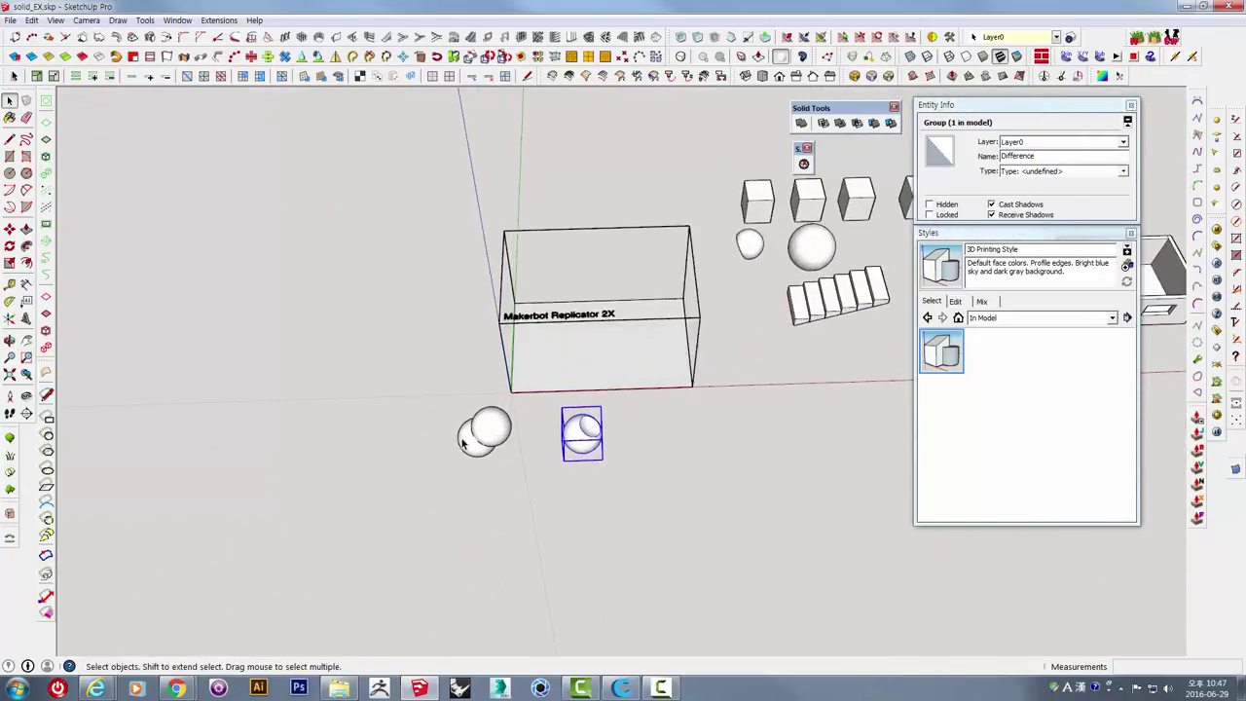
# Move the uncut sphere pair to a spot behind the Makerbot box.
pyautogui.scroll(2, 531, 494)
pyautogui.click(479, 411)
pyautogui.scroll(-1, 481, 410)
pyautogui.scroll(-2, 491, 412)
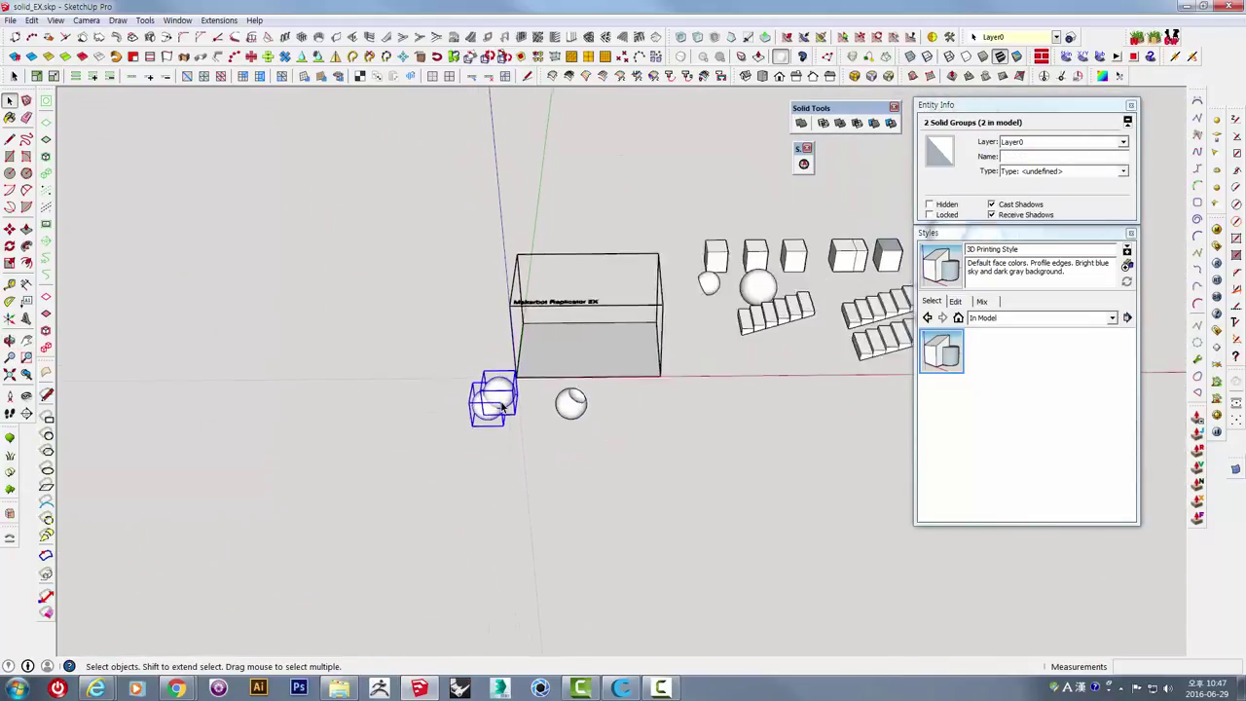
pyautogui.scroll(-1, 498, 413)
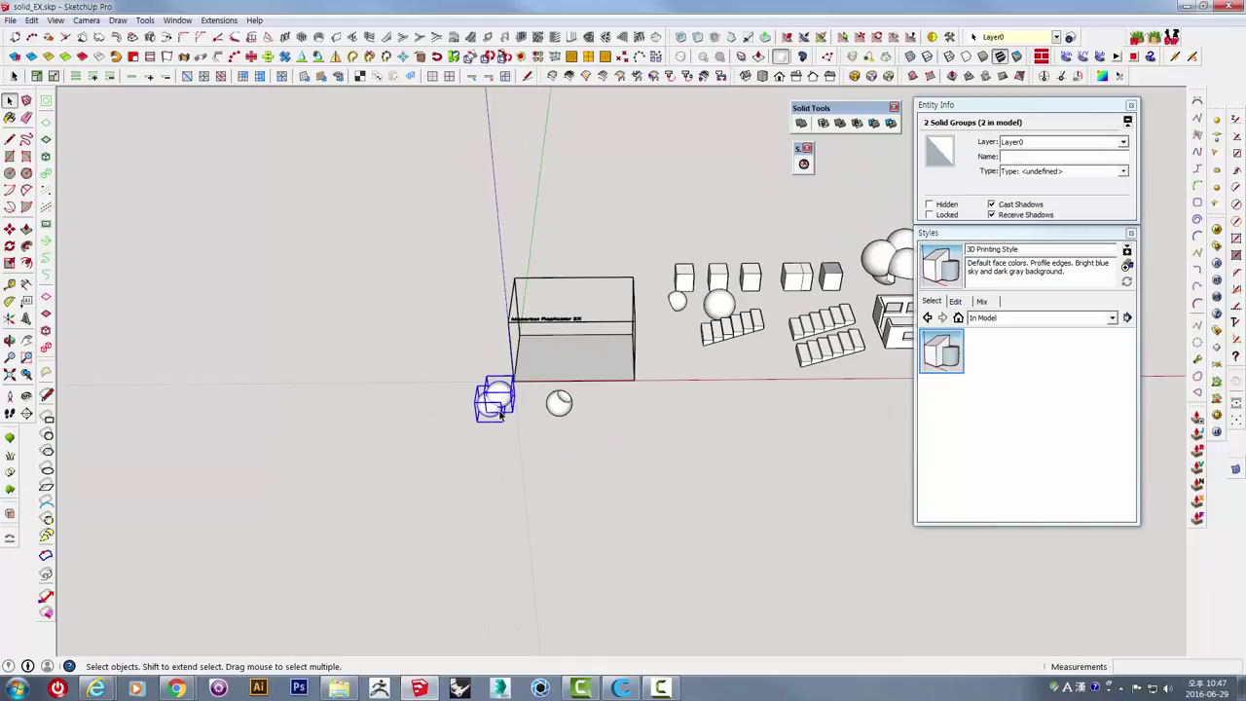
pyautogui.moveTo(519, 384)
pyautogui.mouseDown(button='middle')
pyautogui.moveTo(520, 517)
pyautogui.moveTo(563, 496)
pyautogui.mouseUp(button='middle')
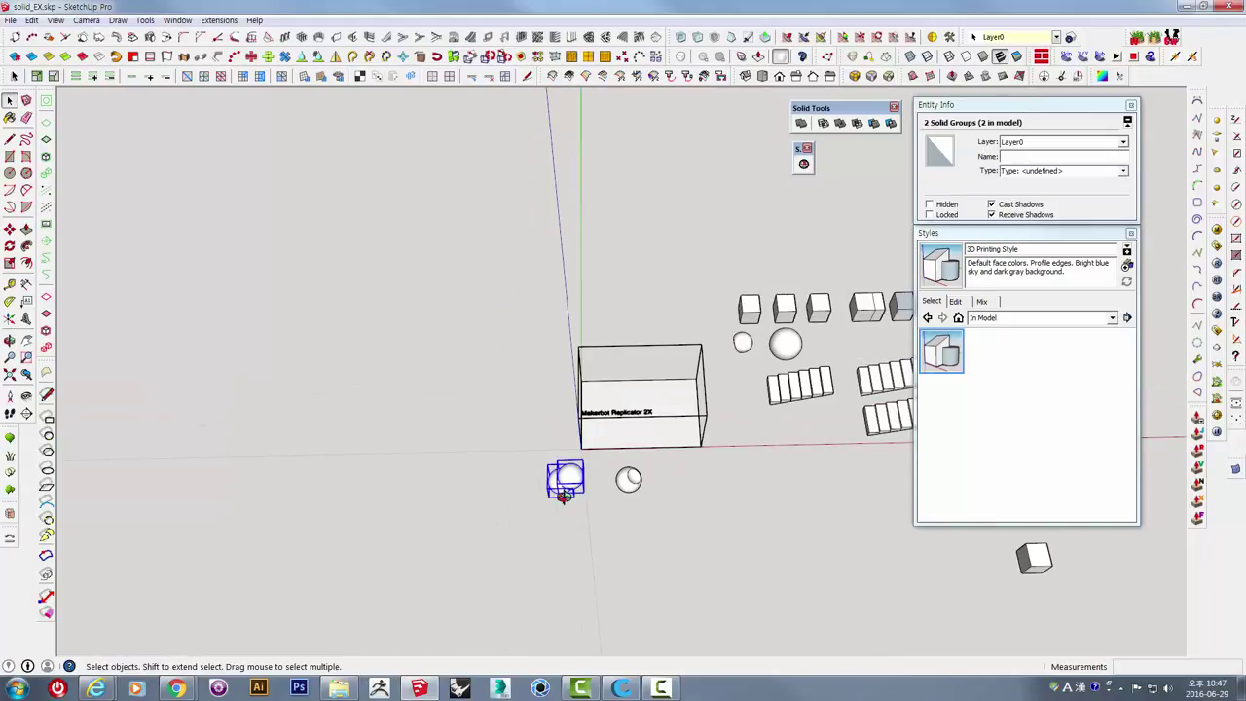
pyautogui.press('m')
pyautogui.click(531, 519)
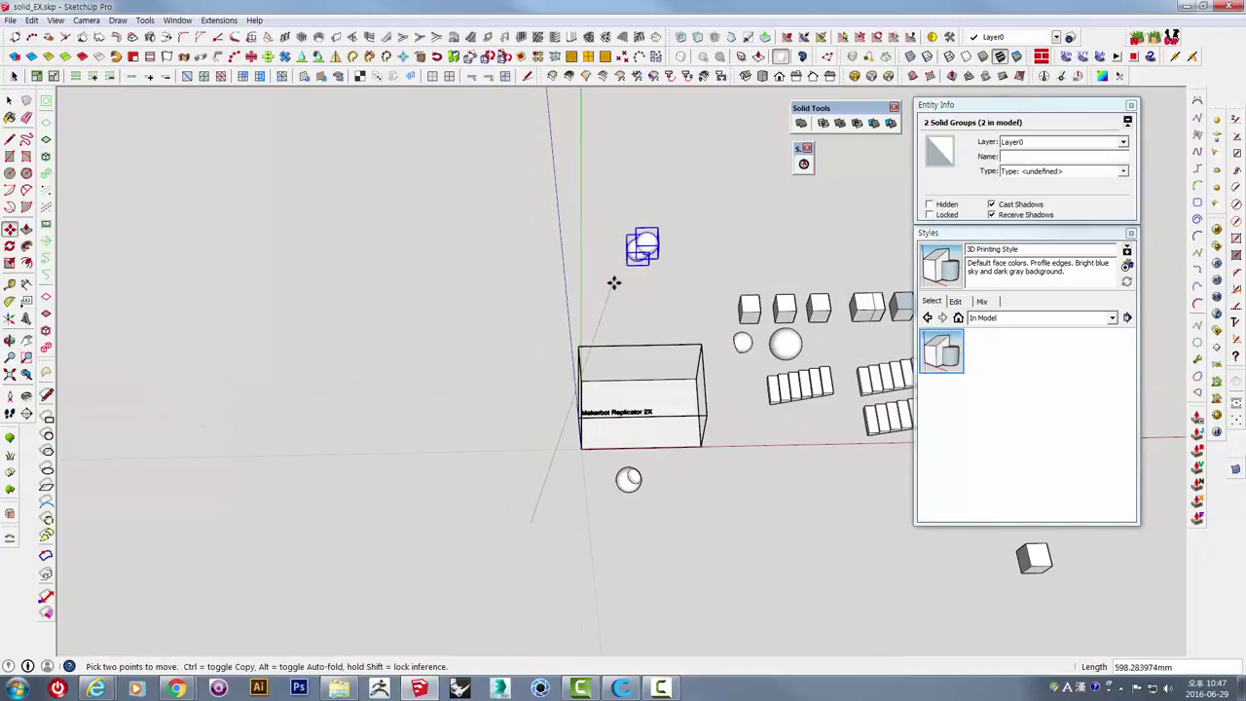
pyautogui.moveTo(615, 297)
pyautogui.mouseDown(button='middle')
pyautogui.moveTo(529, 465)
pyautogui.moveTo(535, 403)
pyautogui.moveTo(631, 506)
pyautogui.moveTo(571, 449)
pyautogui.moveTo(584, 419)
pyautogui.mouseUp(button='middle')
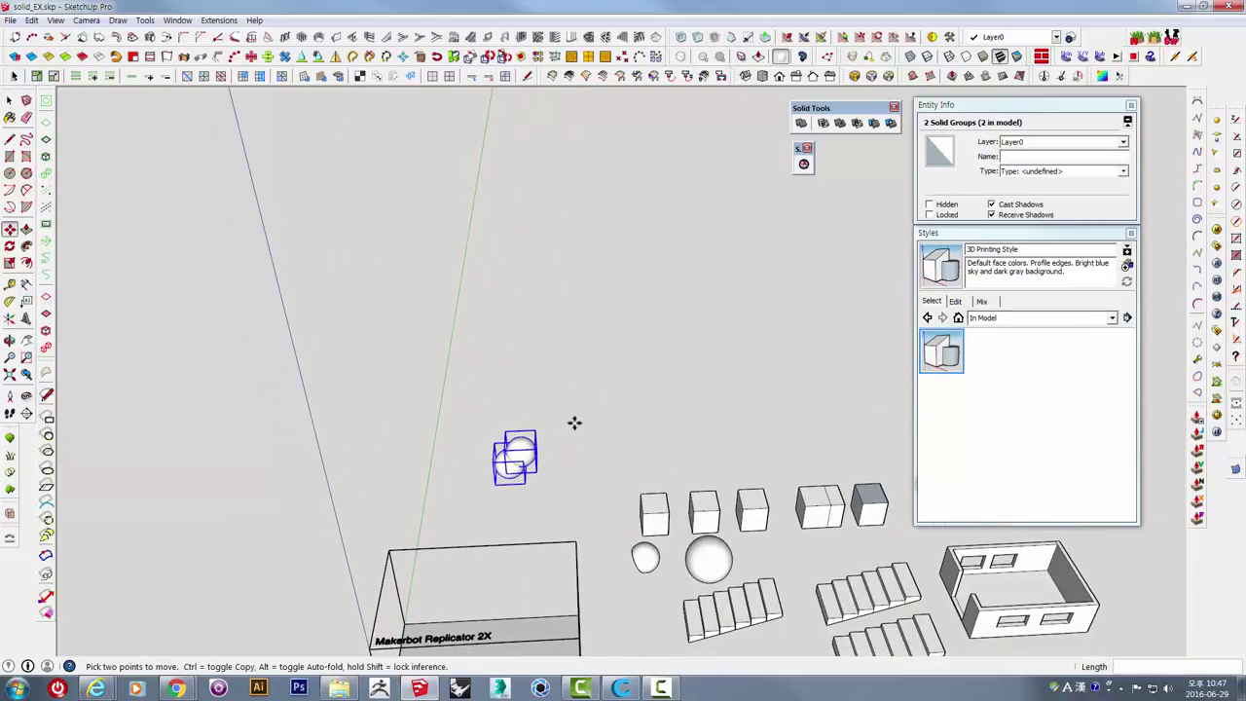
# Briefly start Scale on the sphere pair, then return to selection and clear it.
pyautogui.press('s')
pyautogui.click(551, 486)
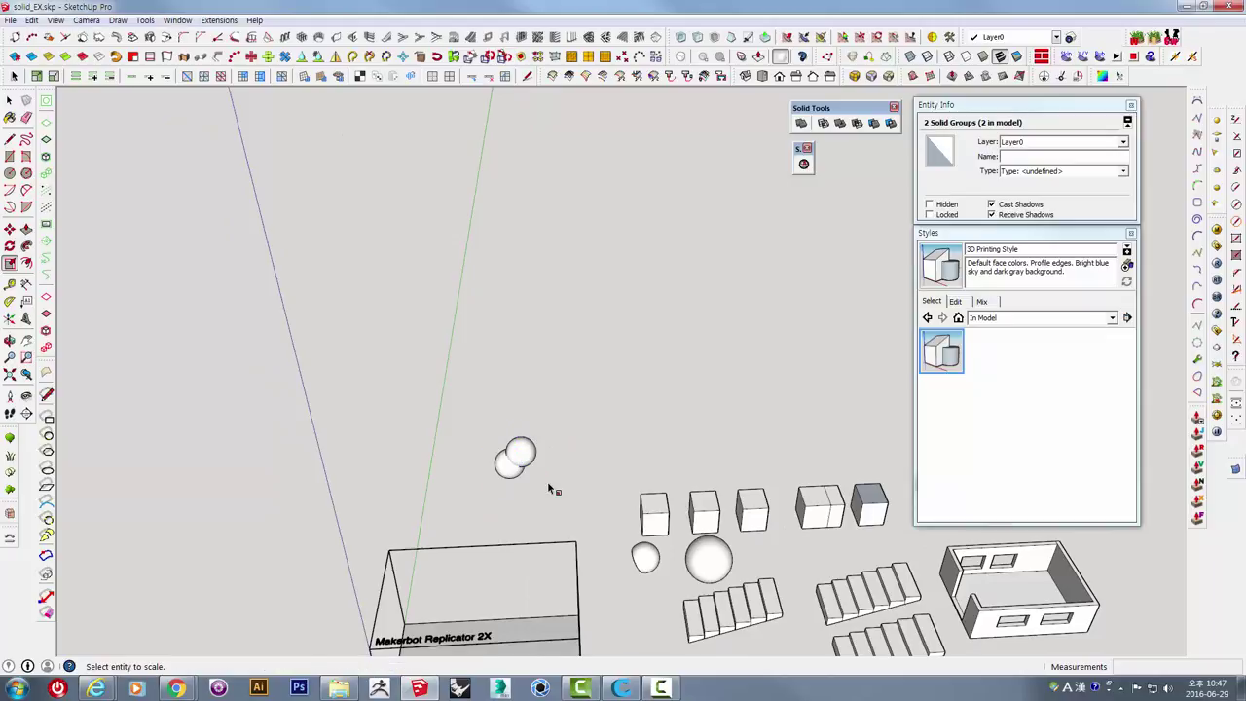
pyautogui.scroll(3, 551, 486)
pyautogui.press('space')
pyautogui.click(474, 411)
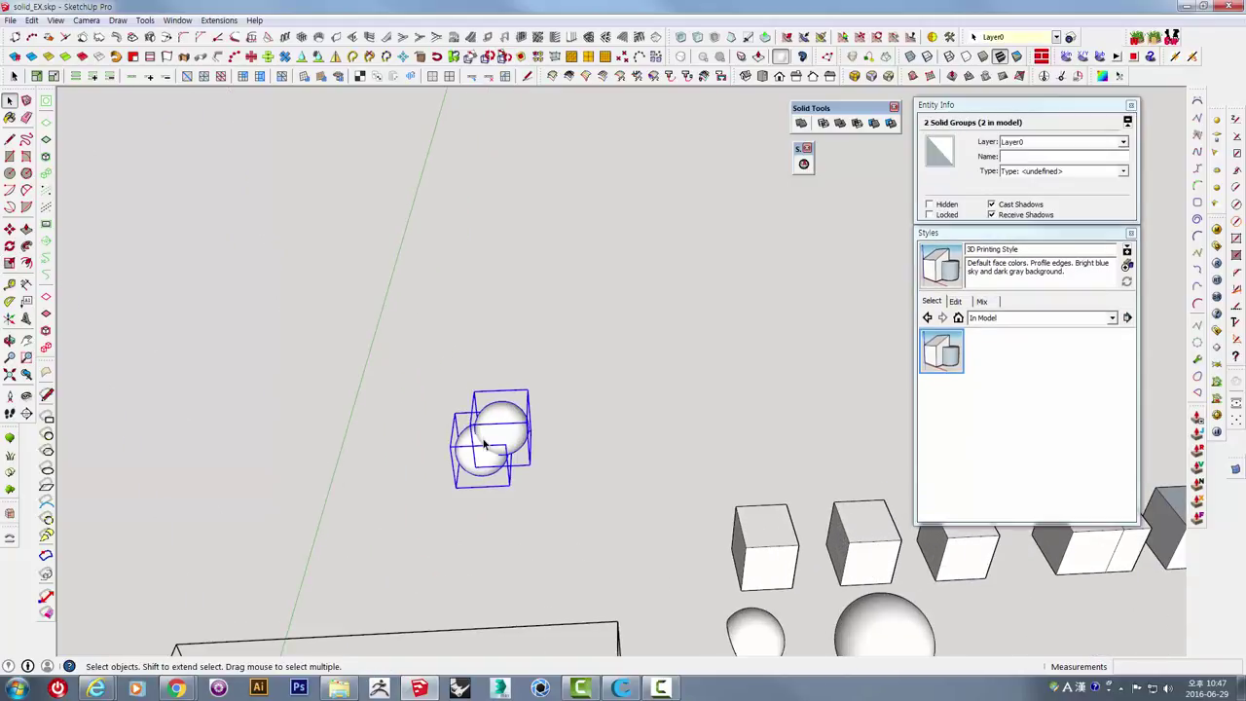
pyautogui.click(523, 474)
# Drag-select both spheres of the moved pair near the Makerbot box.
pyautogui.moveTo(530, 457)
pyautogui.mouseDown(button='middle')
pyautogui.moveTo(598, 396)
pyautogui.moveTo(455, 483)
pyautogui.moveTo(416, 369)
pyautogui.moveTo(569, 331)
pyautogui.mouseUp(button='middle')
pyautogui.scroll(-2, 598, 395)
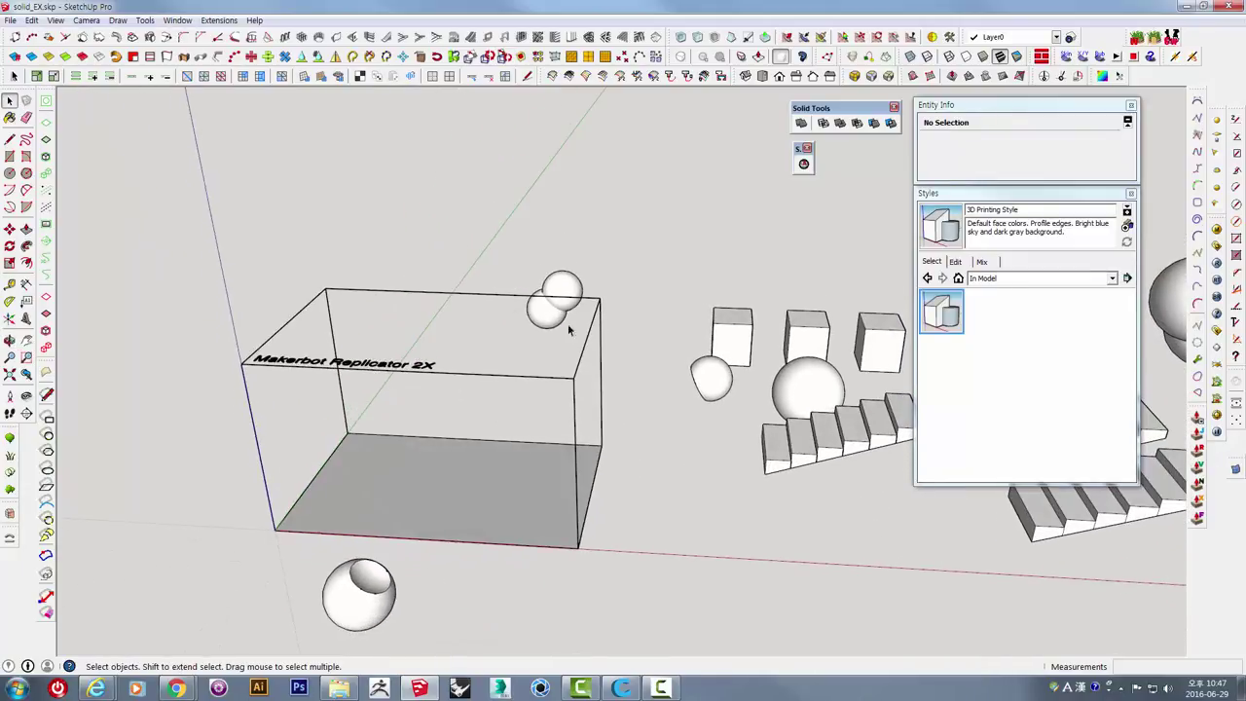
pyautogui.moveTo(432, 215); pyautogui.dragTo(517, 289, button='middle')
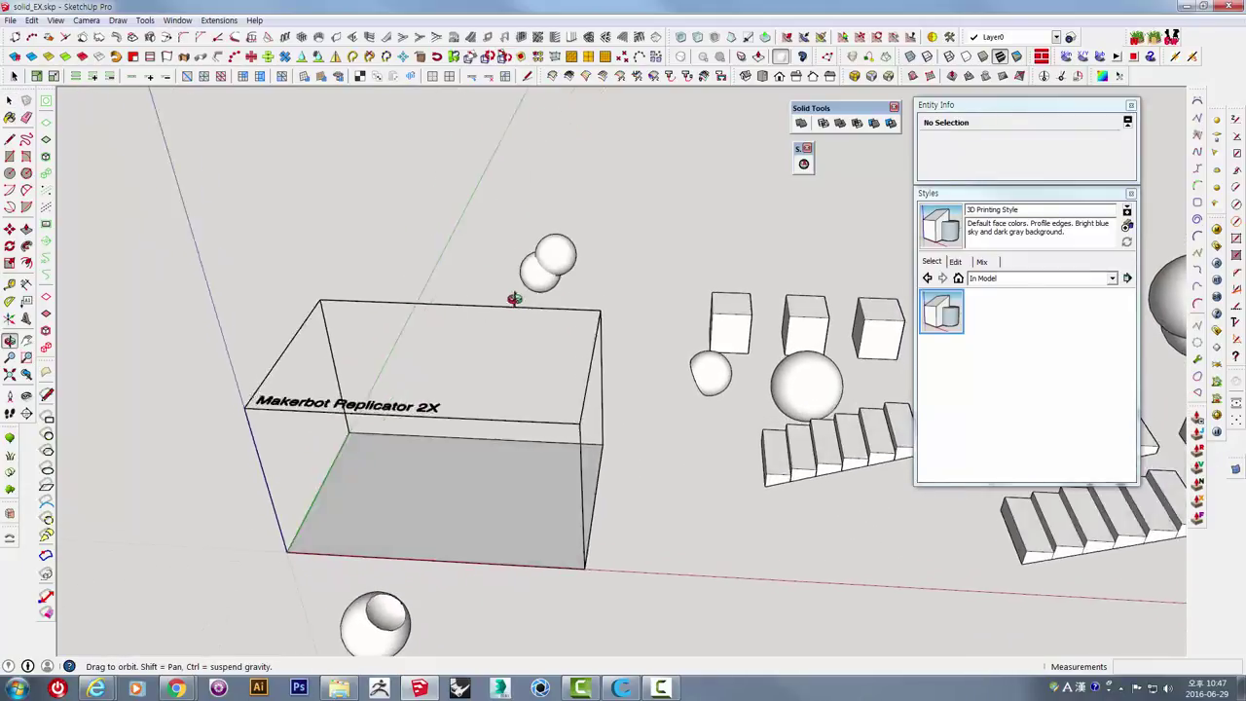
pyautogui.scroll(2, 536, 259)
pyautogui.scroll(1, 576, 253)
pyautogui.scroll(-1, 574, 255)
pyautogui.moveTo(578, 263); pyautogui.dragTo(527, 206)
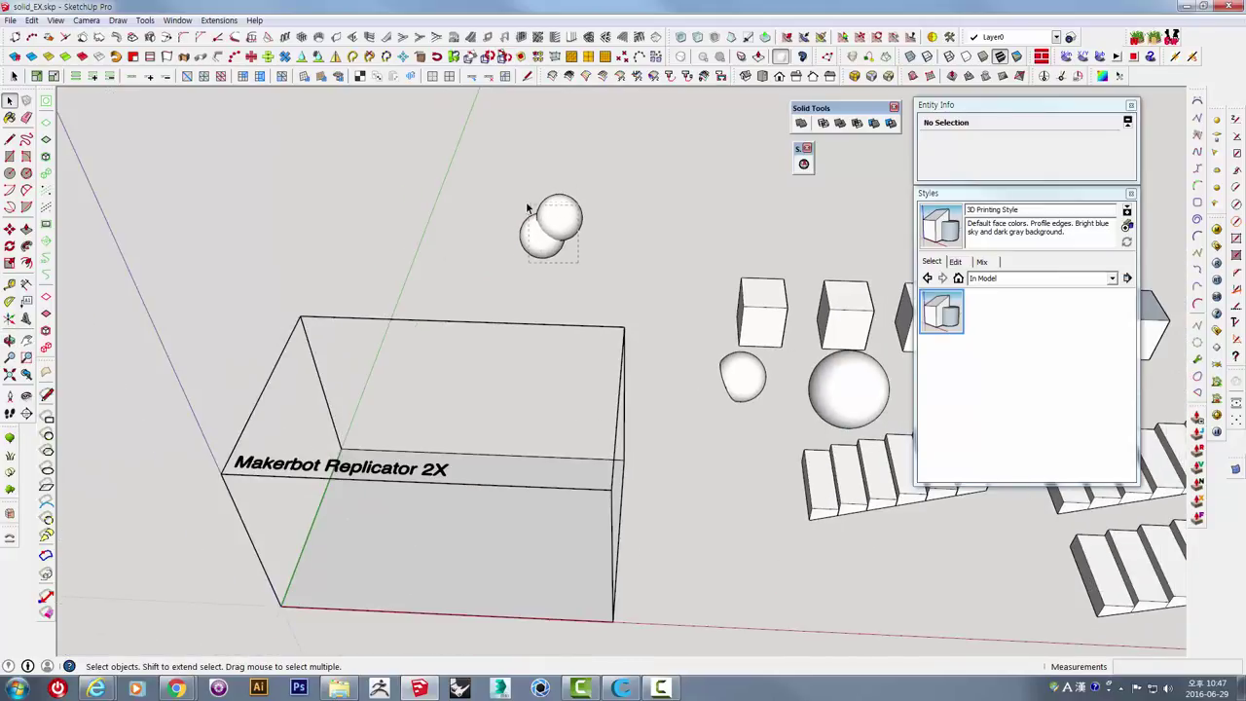
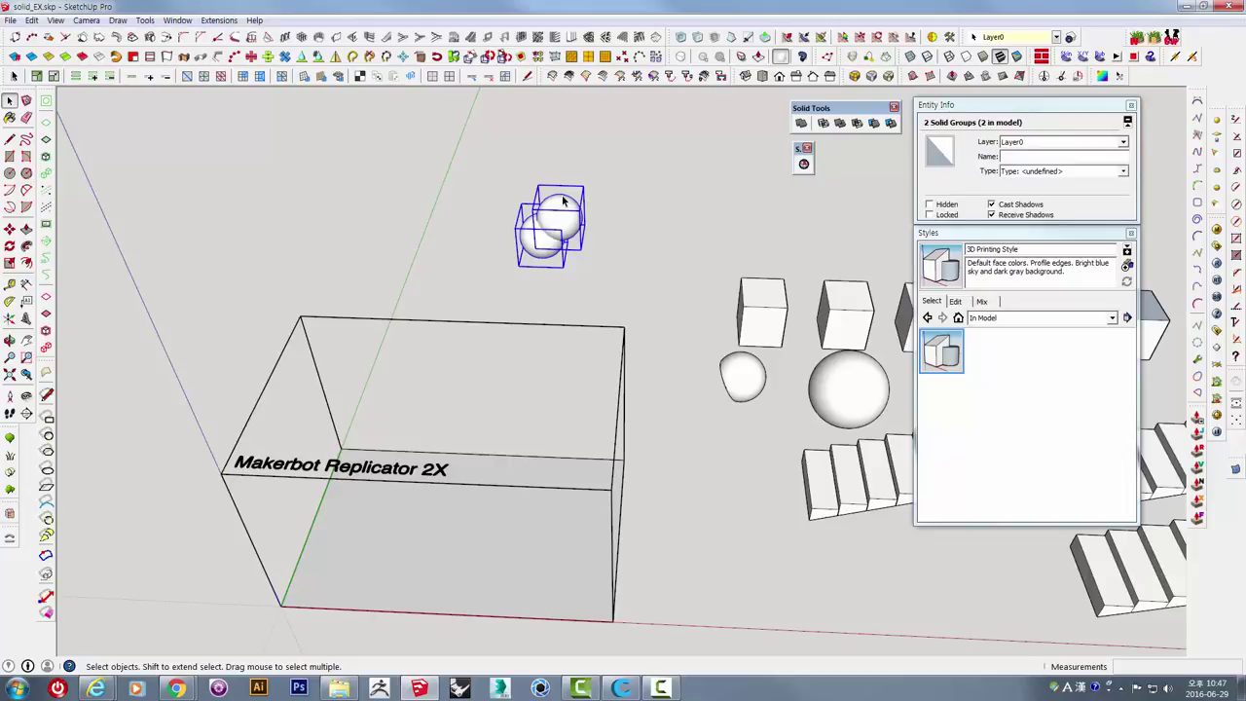
# Orbit in close to the two spheres and select the lower, then the upper sphere group.
pyautogui.moveTo(562, 200)
pyautogui.mouseDown(button='middle')
pyautogui.moveTo(661, 279)
pyautogui.moveTo(634, 223)
pyautogui.moveTo(578, 222)
pyautogui.moveTo(526, 279)
pyautogui.moveTo(570, 231)
pyautogui.moveTo(573, 198)
pyautogui.moveTo(551, 297)
pyautogui.moveTo(462, 310)
pyautogui.moveTo(584, 356)
pyautogui.moveTo(577, 368)
pyautogui.mouseUp(button='middle')
pyautogui.scroll(2, 462, 309)
pyautogui.scroll(-3, 463, 310)
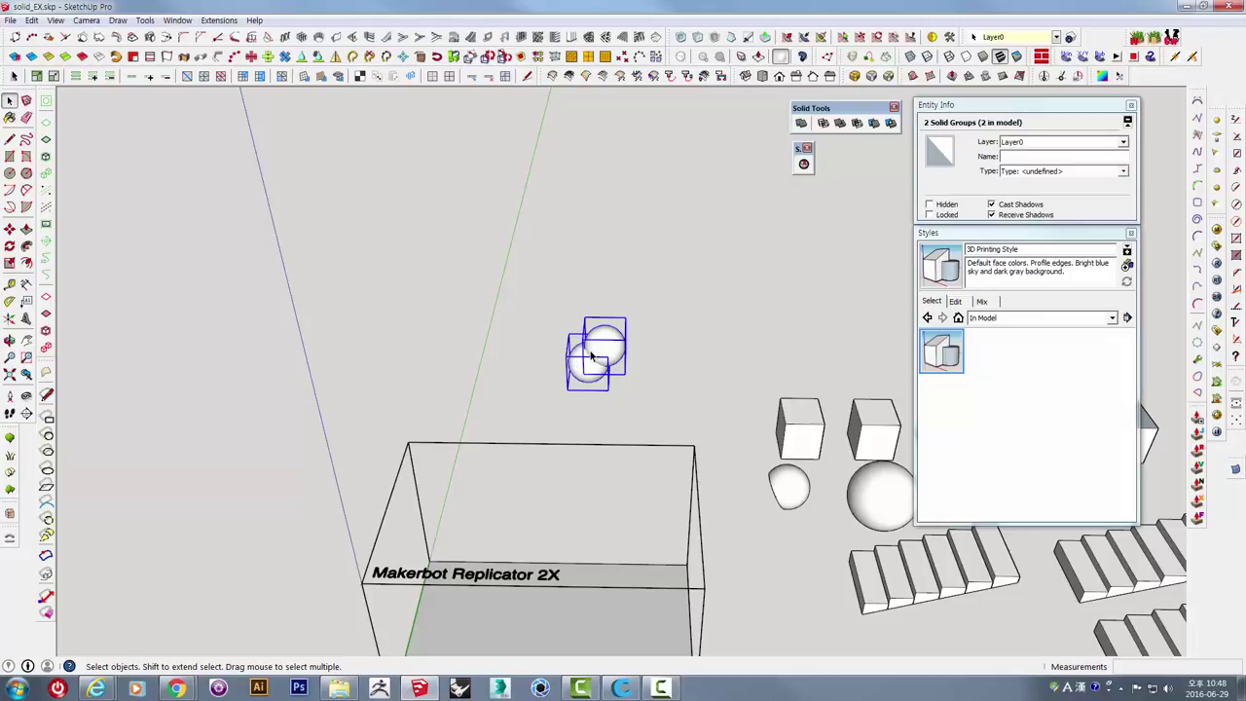
pyautogui.moveTo(697, 366)
pyautogui.mouseDown(button='middle')
pyautogui.moveTo(628, 363)
pyautogui.moveTo(623, 351)
pyautogui.mouseUp(button='middle')
pyautogui.scroll(2, 628, 363)
pyautogui.scroll(3, 620, 347)
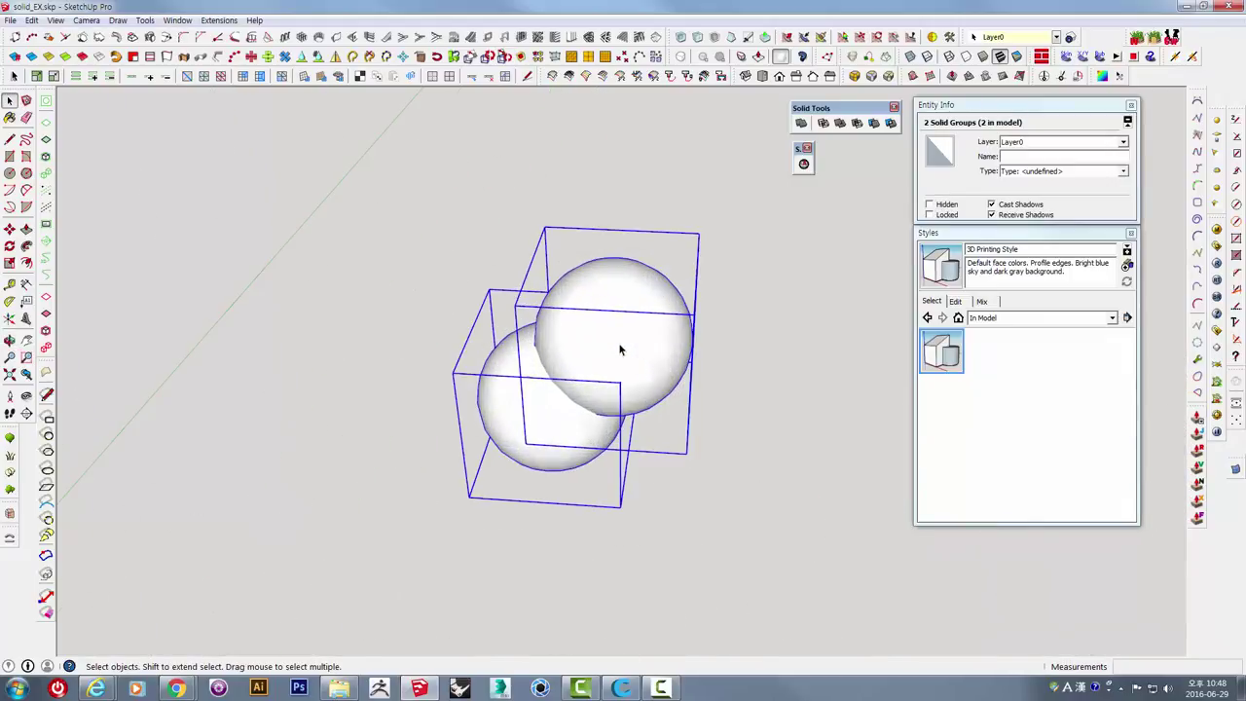
pyautogui.scroll(1, 564, 404)
pyautogui.click(565, 404)
pyautogui.click(597, 356)
pyautogui.click(556, 401)
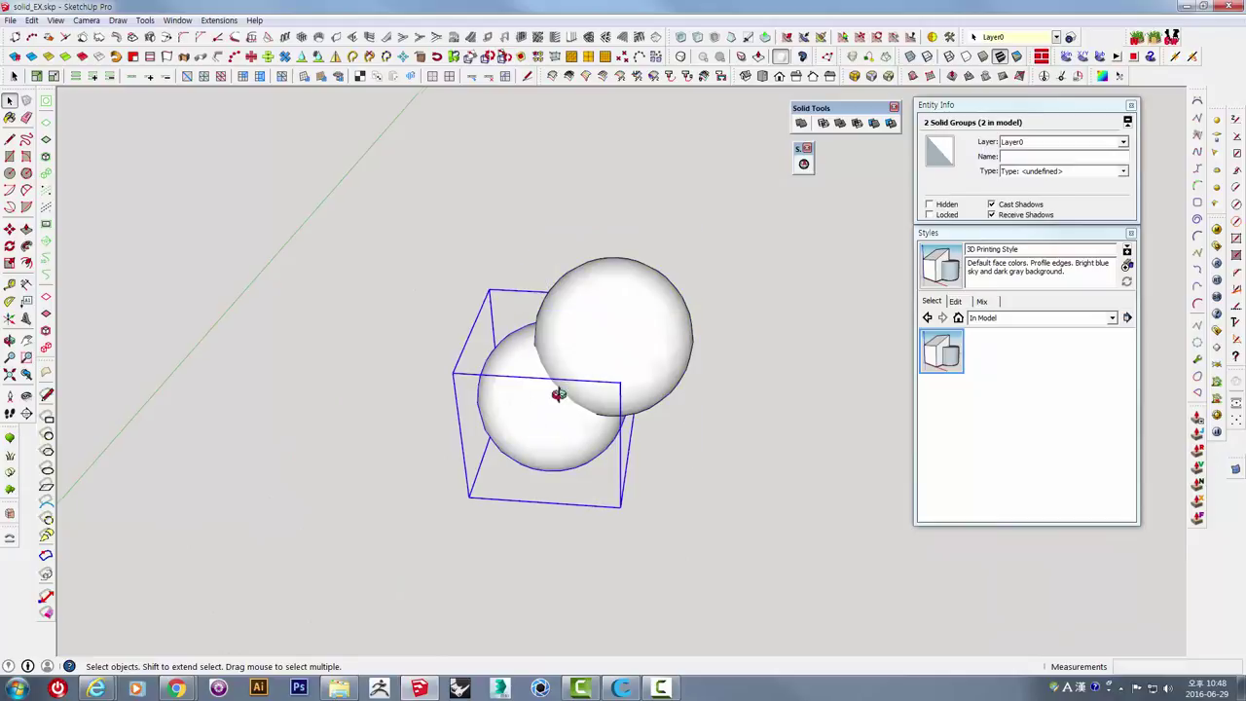
pyautogui.moveTo(555, 396); pyautogui.dragTo(641, 316, button='middle')
pyautogui.click(646, 310)
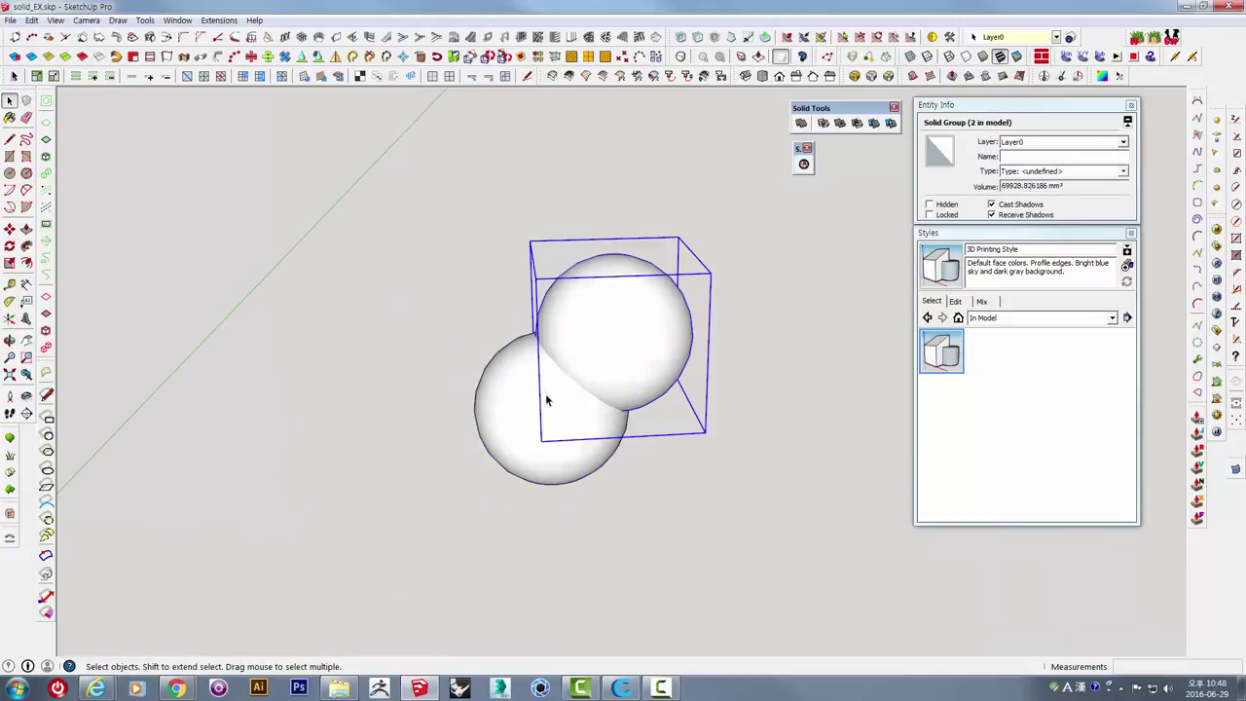
# Orbit and zoom out to view both spheres from lower down and another side.
pyautogui.scroll(2, 540, 341)
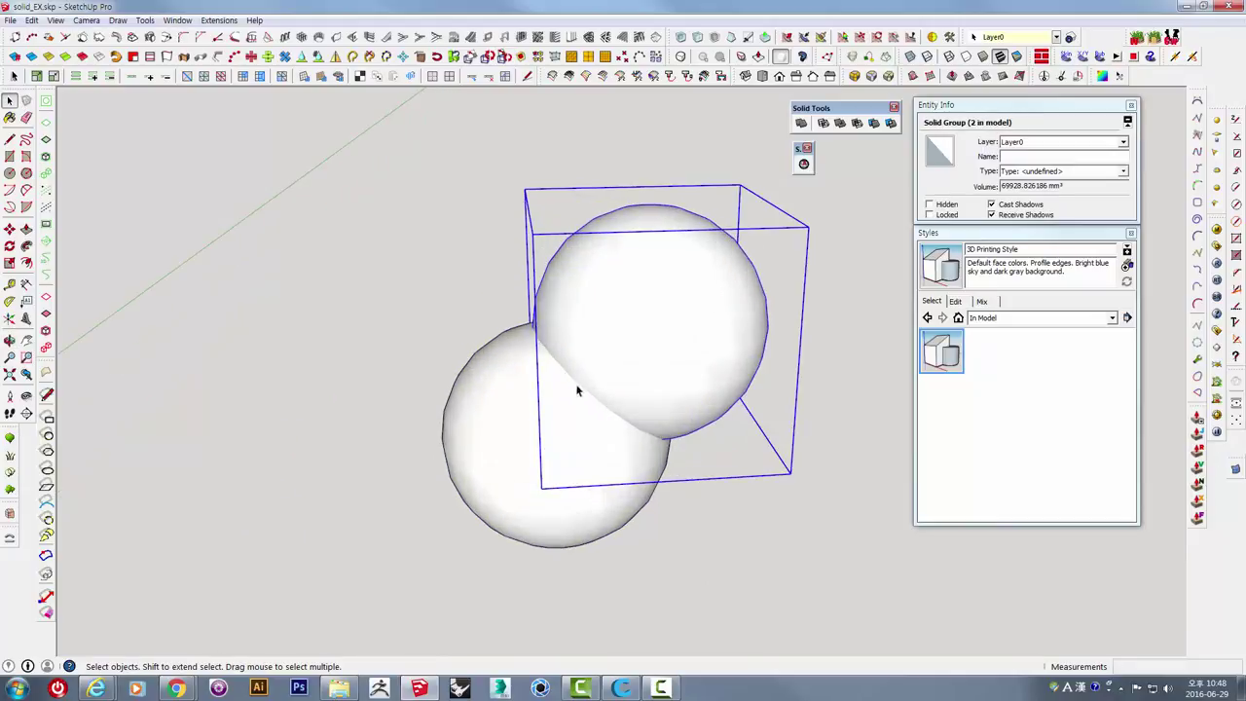
pyautogui.moveTo(585, 395)
pyautogui.mouseDown(button='middle')
pyautogui.moveTo(896, 361)
pyautogui.moveTo(520, 347)
pyautogui.mouseUp(button='middle')
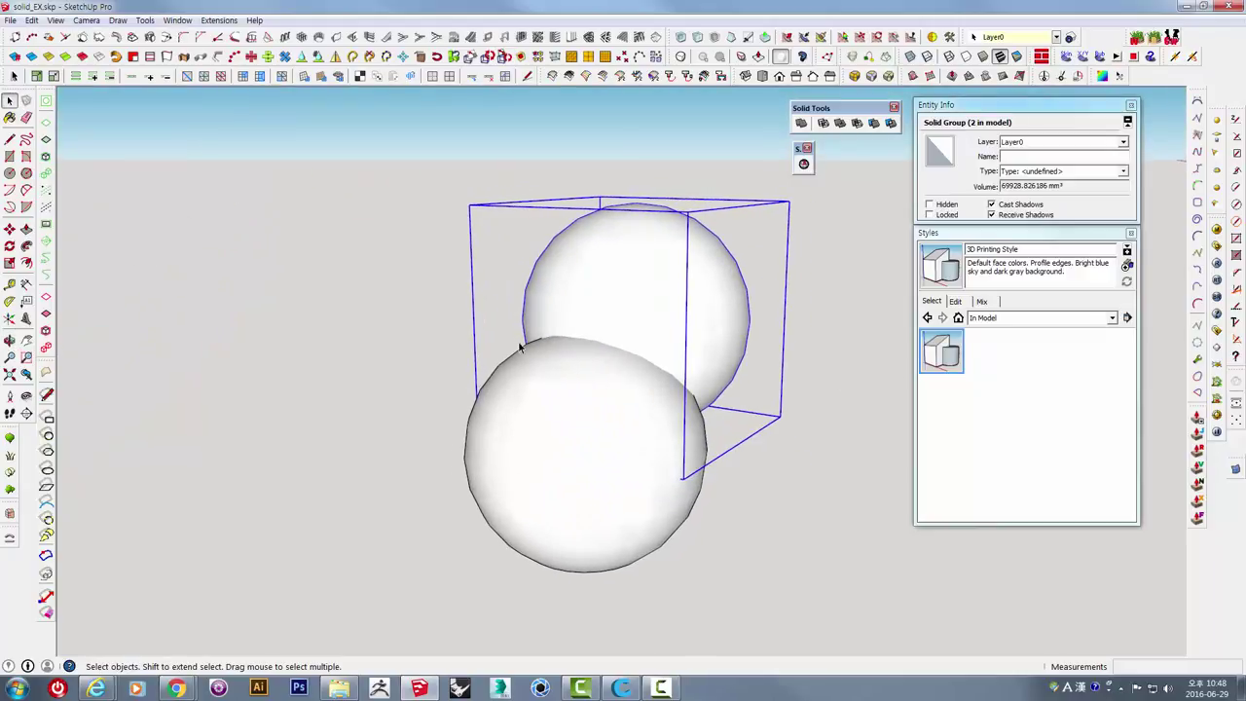
pyautogui.moveTo(695, 360)
pyautogui.mouseDown(button='middle')
pyautogui.moveTo(370, 495)
pyautogui.moveTo(431, 473)
pyautogui.moveTo(603, 523)
pyautogui.mouseUp(button='middle')
pyautogui.scroll(-2, 604, 520)
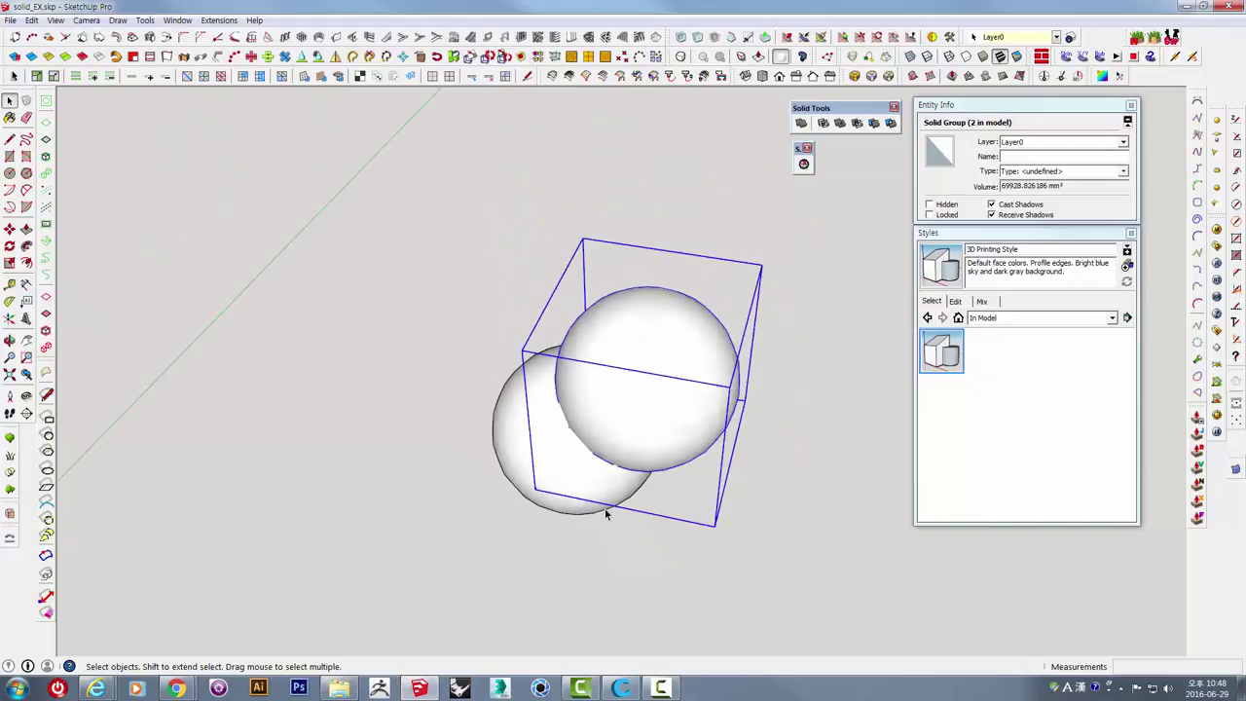
pyautogui.scroll(-2, 632, 487)
pyautogui.scroll(-2, 659, 454)
pyautogui.scroll(-2, 669, 488)
pyautogui.scroll(-2, 595, 439)
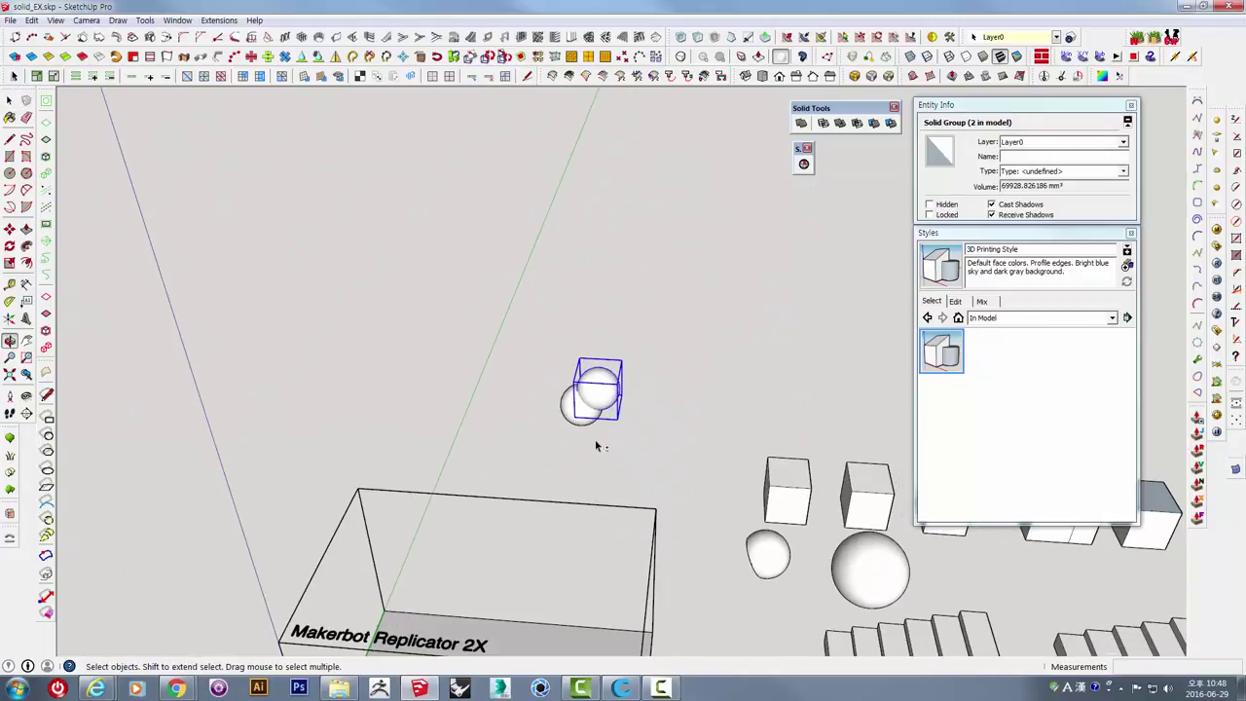
pyautogui.scroll(-2, 654, 370)
pyautogui.scroll(-1, 626, 450)
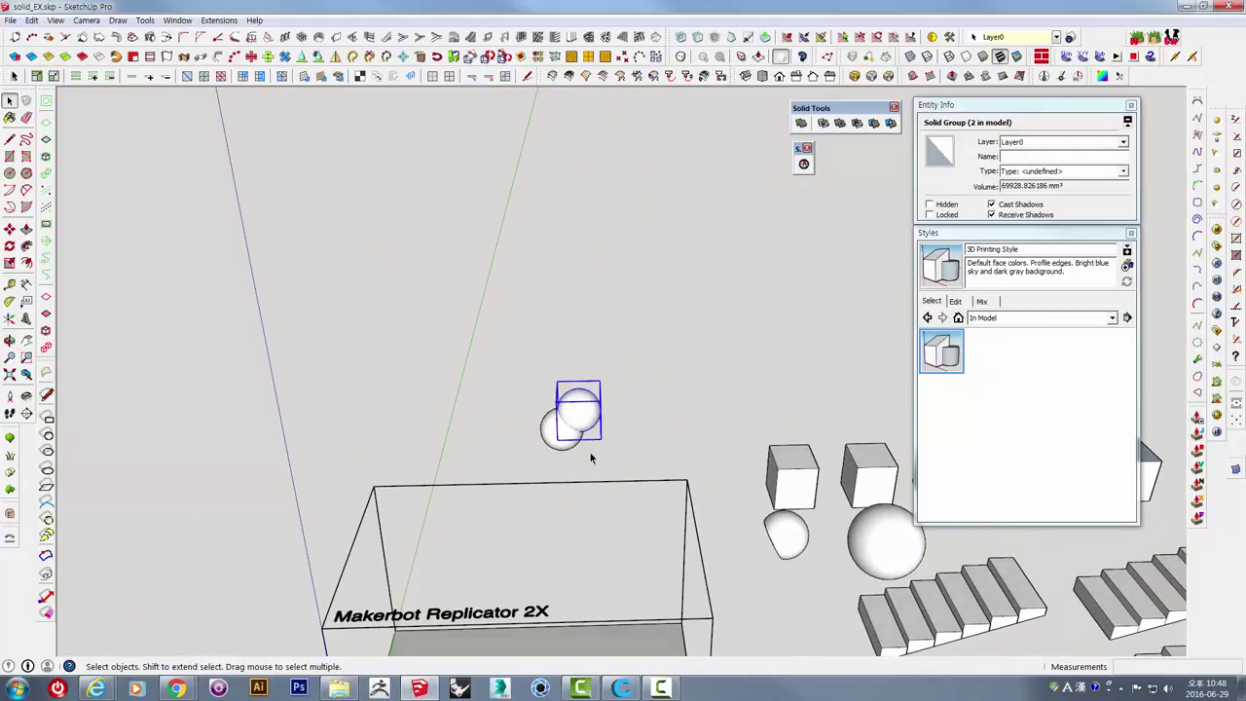
pyautogui.moveTo(533, 391)
pyautogui.mouseDown(button='middle')
pyautogui.moveTo(559, 399)
pyautogui.moveTo(589, 379)
pyautogui.mouseUp(button='middle')
# Scale both sphere groups uniformly by 100 and zoom extents to fit them.
pyautogui.keyDown('shift'); pyautogui.click(584, 394); pyautogui.keyUp('shift')
pyautogui.press('s')
pyautogui.moveTo(579, 369); pyautogui.dragTo(667, 253)
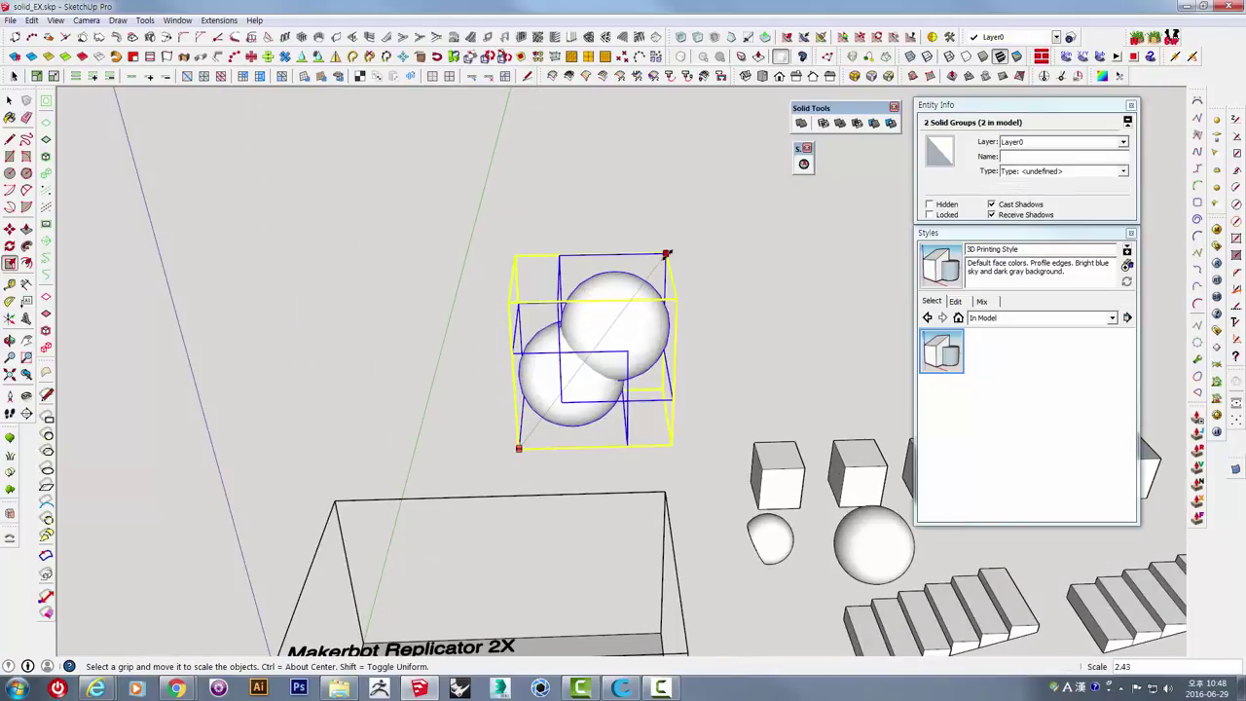
pyautogui.press('Return')
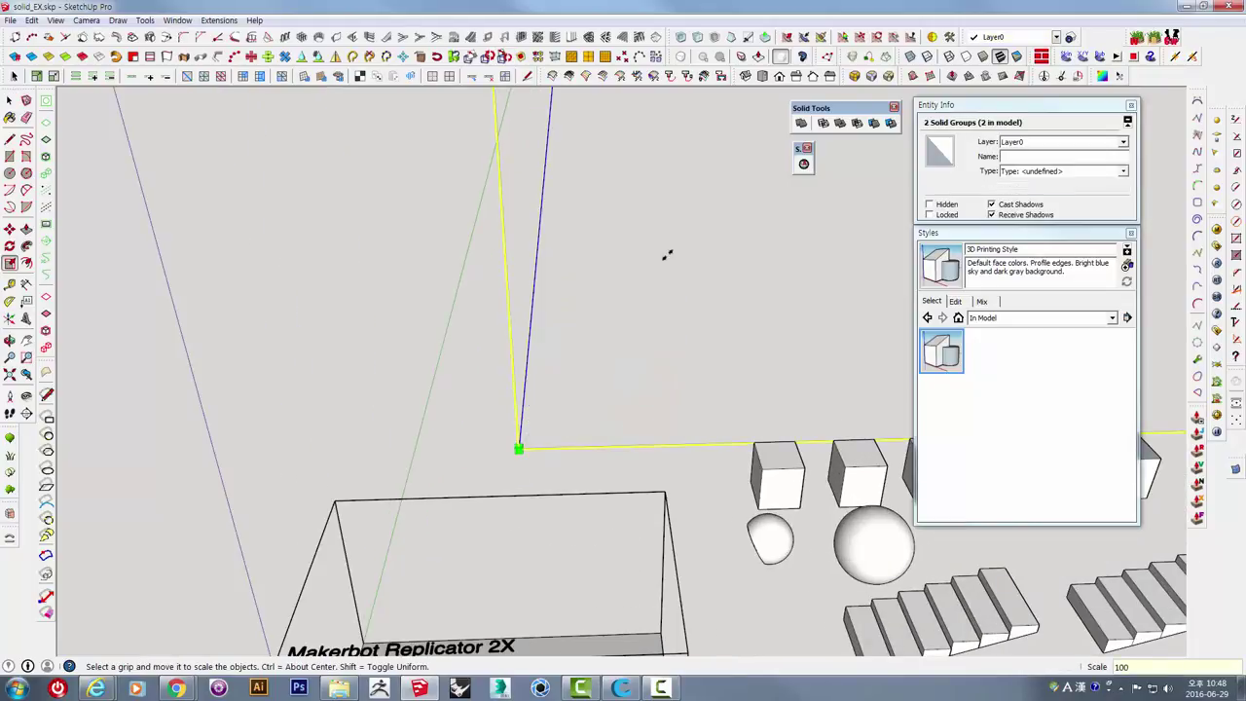
pyautogui.hotkey('shift', 'z')
pyautogui.scroll(-3, 617, 295)
pyautogui.scroll(3, 695, 289)
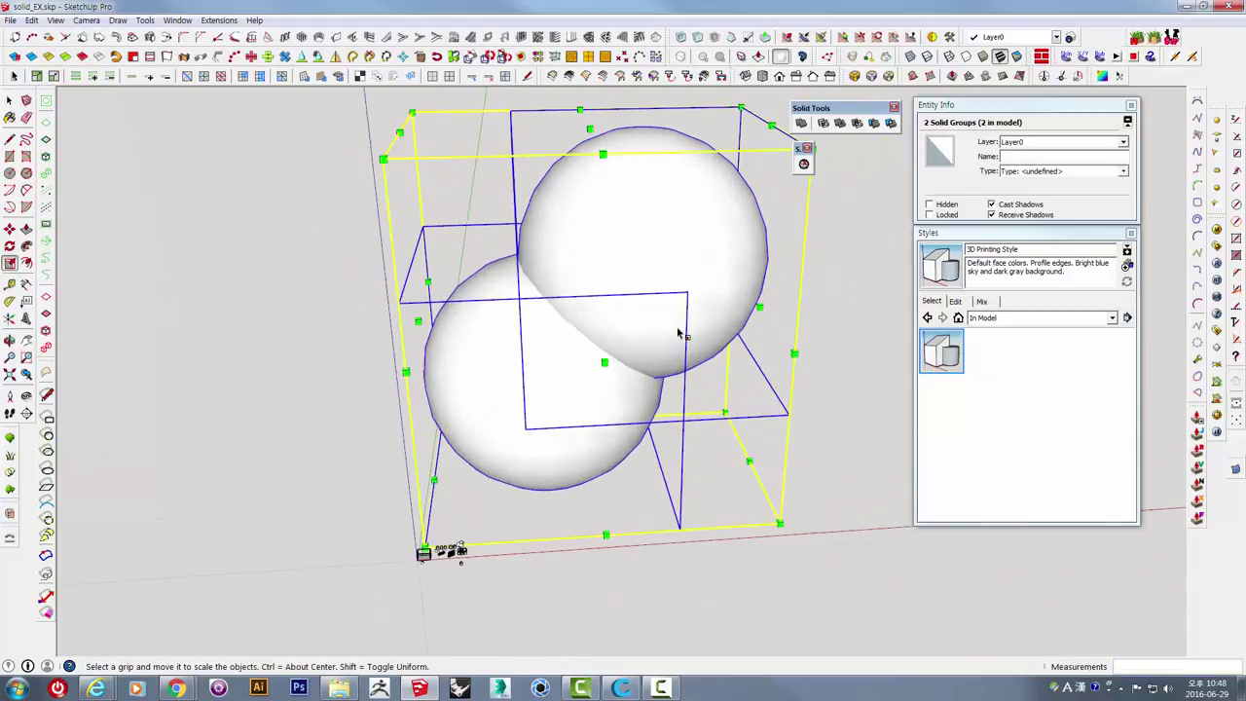
# Deselect the spheres, then reselect both the upper and lower sphere groups together.
pyautogui.press('space')
pyautogui.click(797, 403)
pyautogui.moveTo(797, 404); pyautogui.dragTo(612, 380, button='middle')
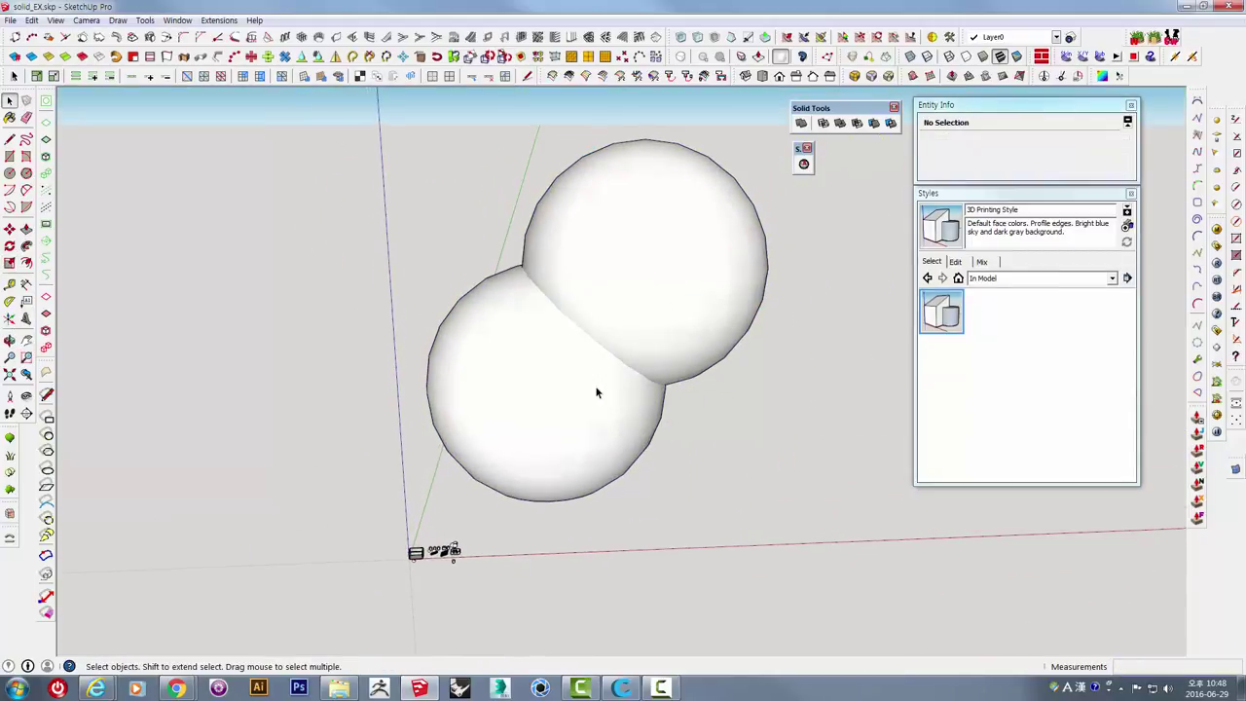
pyautogui.click(597, 392)
pyautogui.click(716, 276)
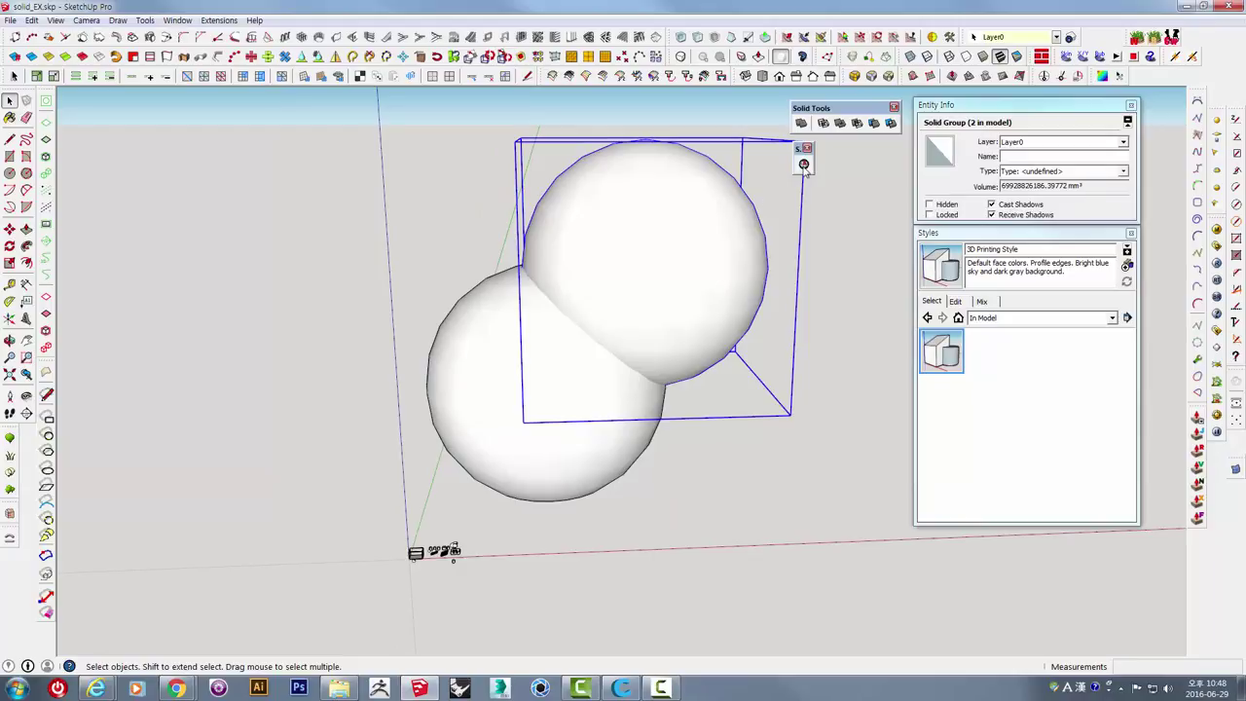
pyautogui.keyDown('shift'); pyautogui.click(558, 367); pyautogui.keyUp('shift')
# Subtract one sphere from the other with Solid Tools, leaving the carved Difference group.
pyautogui.rightClick(609, 243)
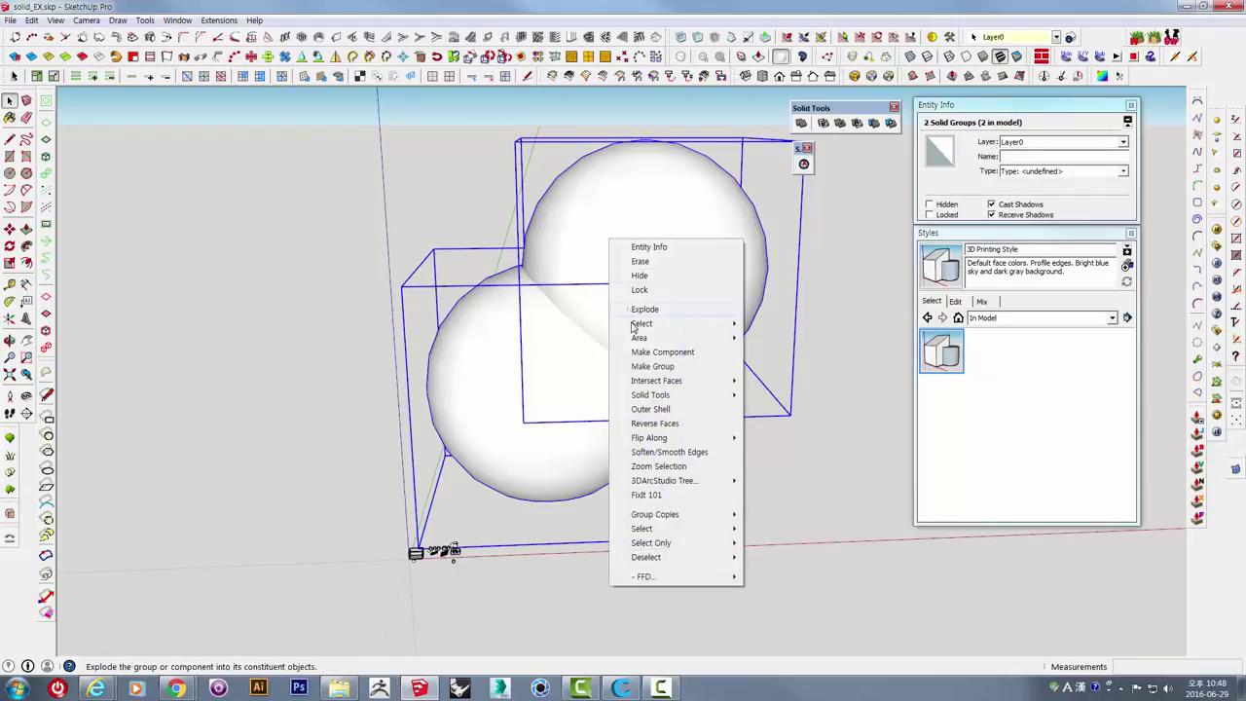
pyautogui.moveTo(651, 394)
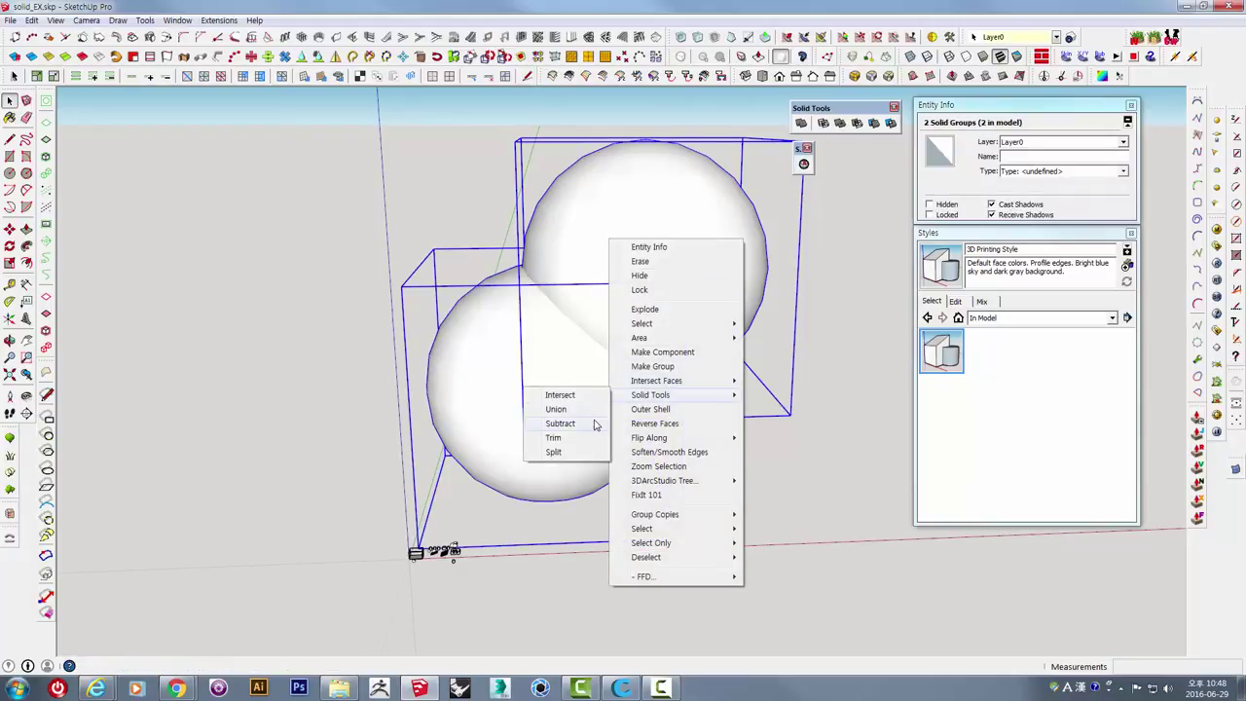
pyautogui.click(596, 426)
pyautogui.moveTo(623, 325)
pyautogui.mouseDown(button='middle')
pyautogui.moveTo(564, 270)
pyautogui.moveTo(648, 259)
pyautogui.moveTo(580, 252)
pyautogui.mouseUp(button='middle')
pyautogui.scroll(3, 564, 270)
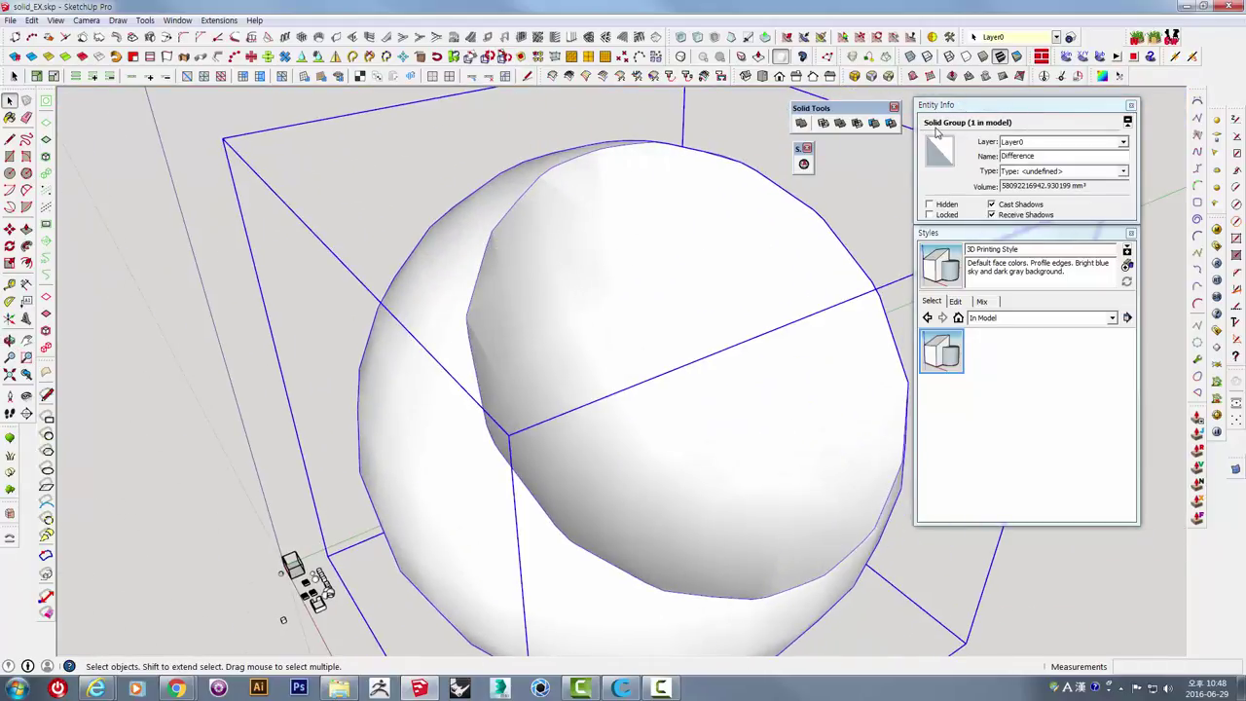
# Orbit and zoom out to see the carved sphere alongside the build box.
pyautogui.moveTo(758, 233); pyautogui.dragTo(536, 314, button='middle')
pyautogui.scroll(-3, 620, 320)
pyautogui.scroll(-2, 620, 320)
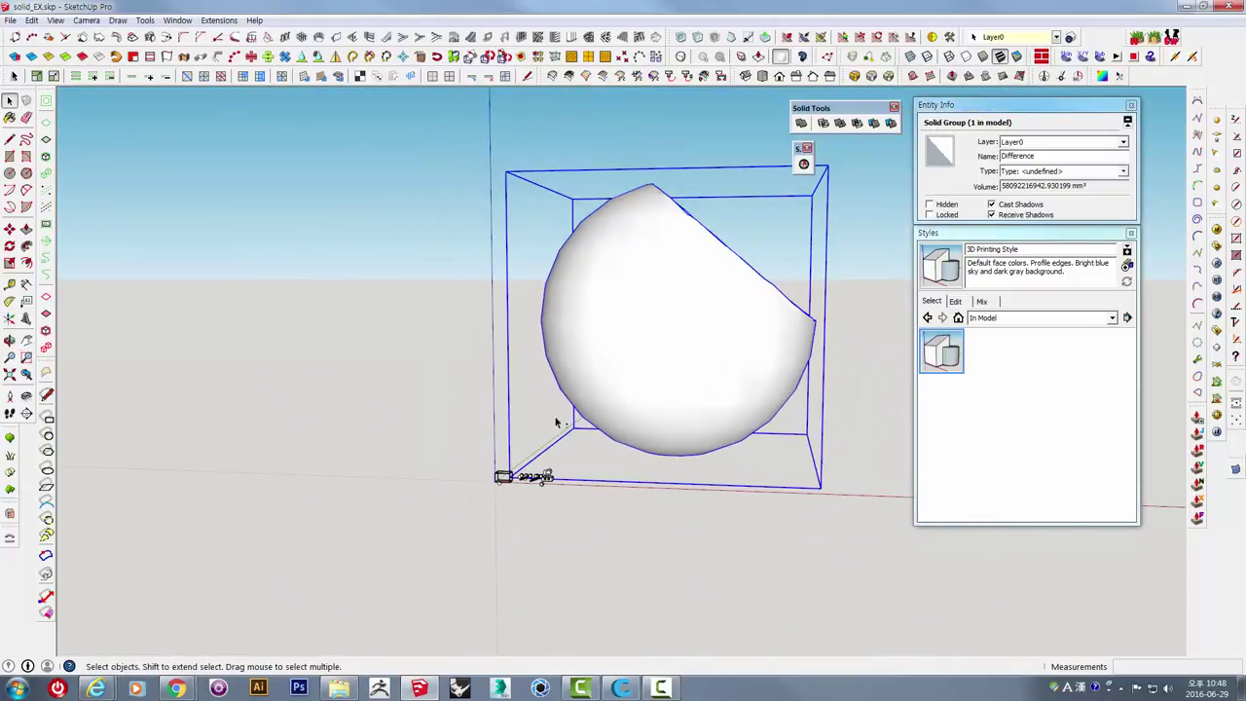
pyautogui.moveTo(555, 417)
pyautogui.mouseDown(button='middle')
pyautogui.moveTo(595, 421)
pyautogui.moveTo(570, 365)
pyautogui.mouseUp(button='middle')
pyautogui.scroll(-2, 570, 365)
pyautogui.scroll(-3, 470, 308)
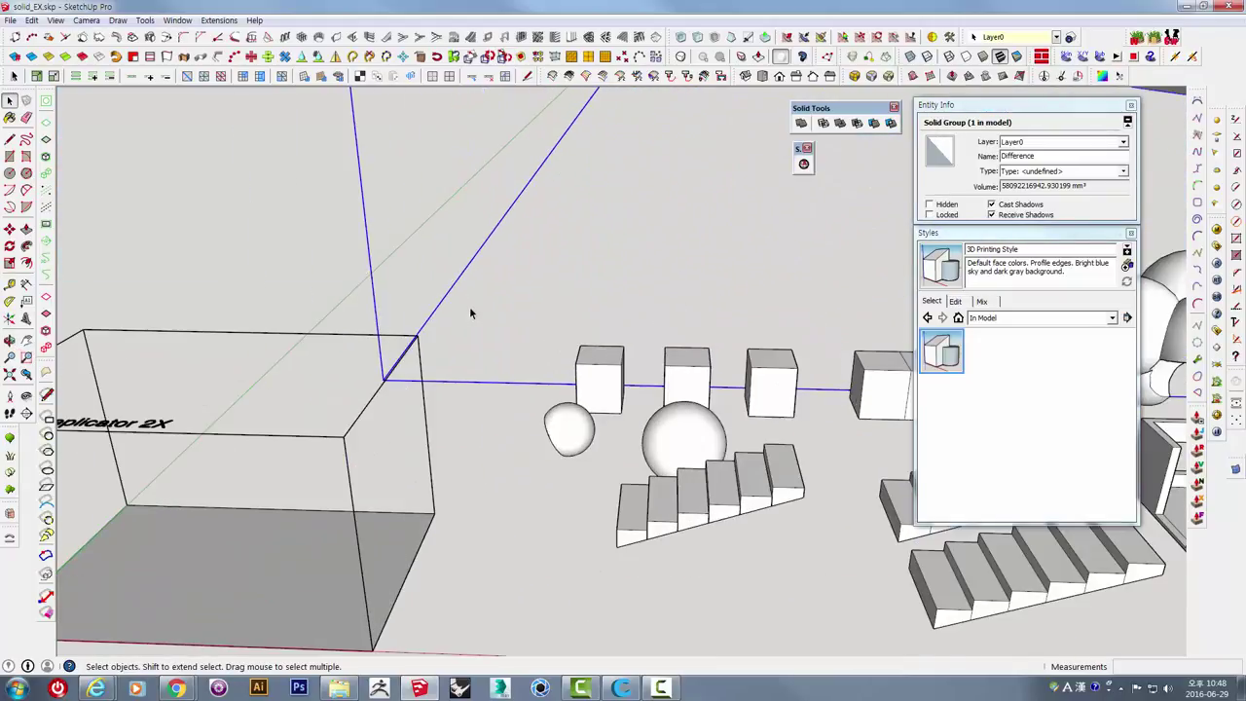
pyautogui.scroll(-2, 469, 307)
pyautogui.moveTo(469, 307); pyautogui.dragTo(459, 361, button='middle')
pyautogui.scroll(4, 337, 377)
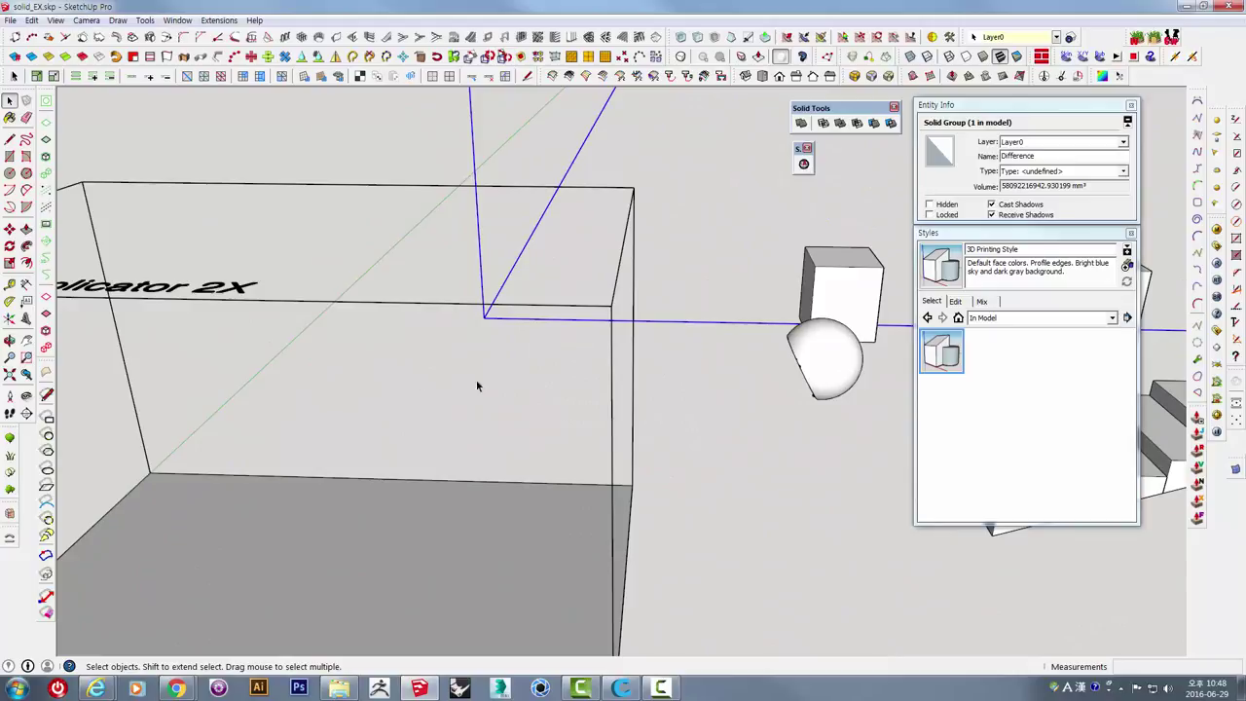
pyautogui.scroll(-3, 477, 387)
pyautogui.scroll(2, 611, 371)
pyautogui.scroll(2, 609, 334)
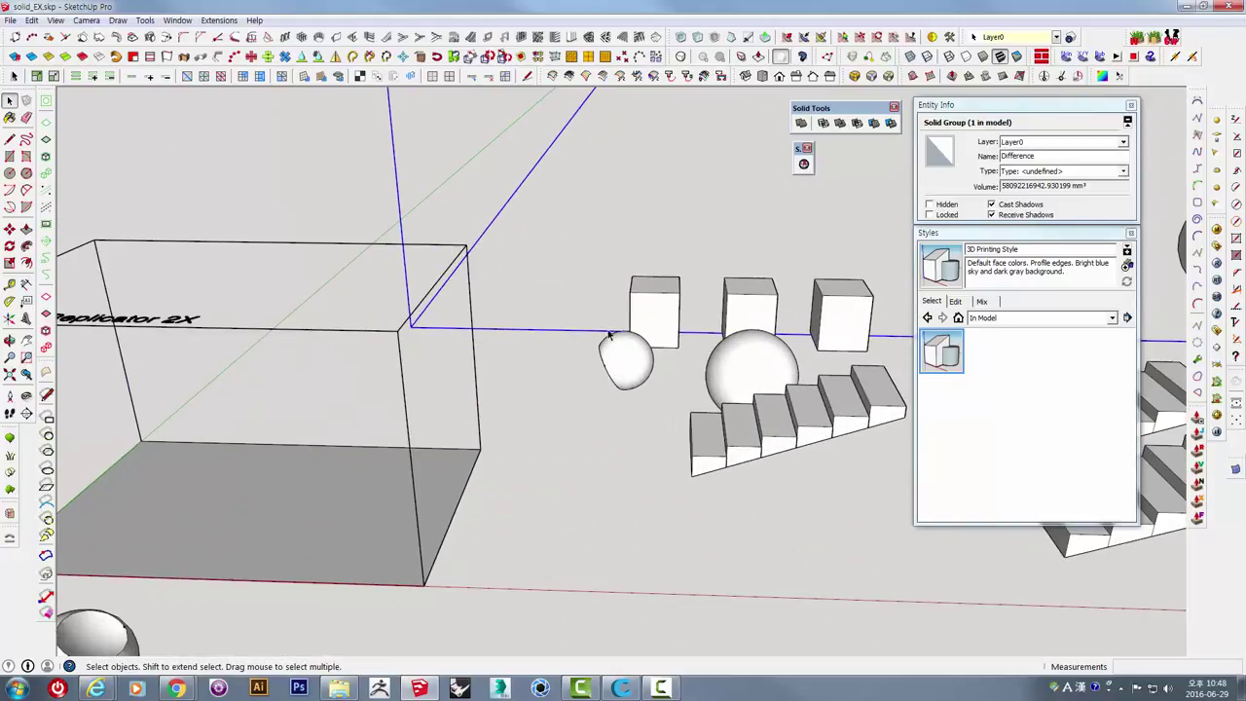
pyautogui.moveTo(680, 341)
pyautogui.mouseDown(button='middle')
pyautogui.moveTo(760, 437)
pyautogui.moveTo(735, 346)
pyautogui.moveTo(759, 371)
pyautogui.mouseUp(button='middle')
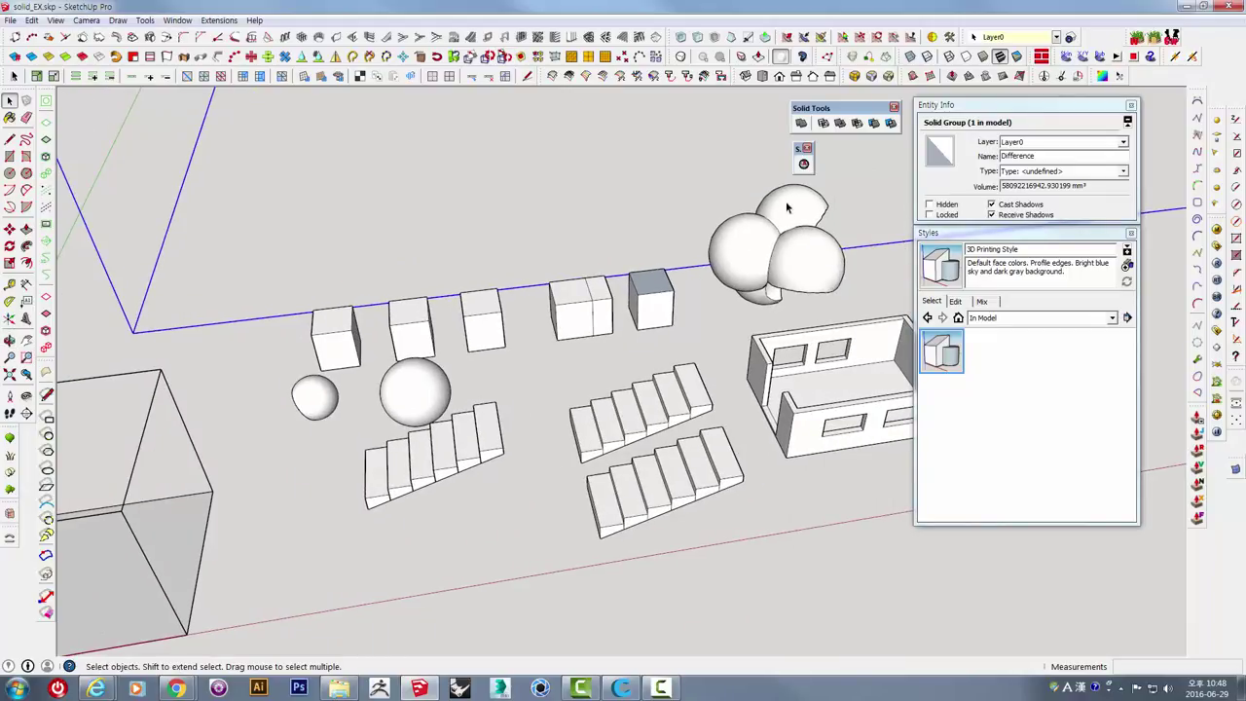
pyautogui.scroll(-3, 769, 243)
pyautogui.scroll(-3, 711, 287)
# Select the practice models and scale them by 100, then undo that enlargement.
pyautogui.scroll(-2, 686, 305)
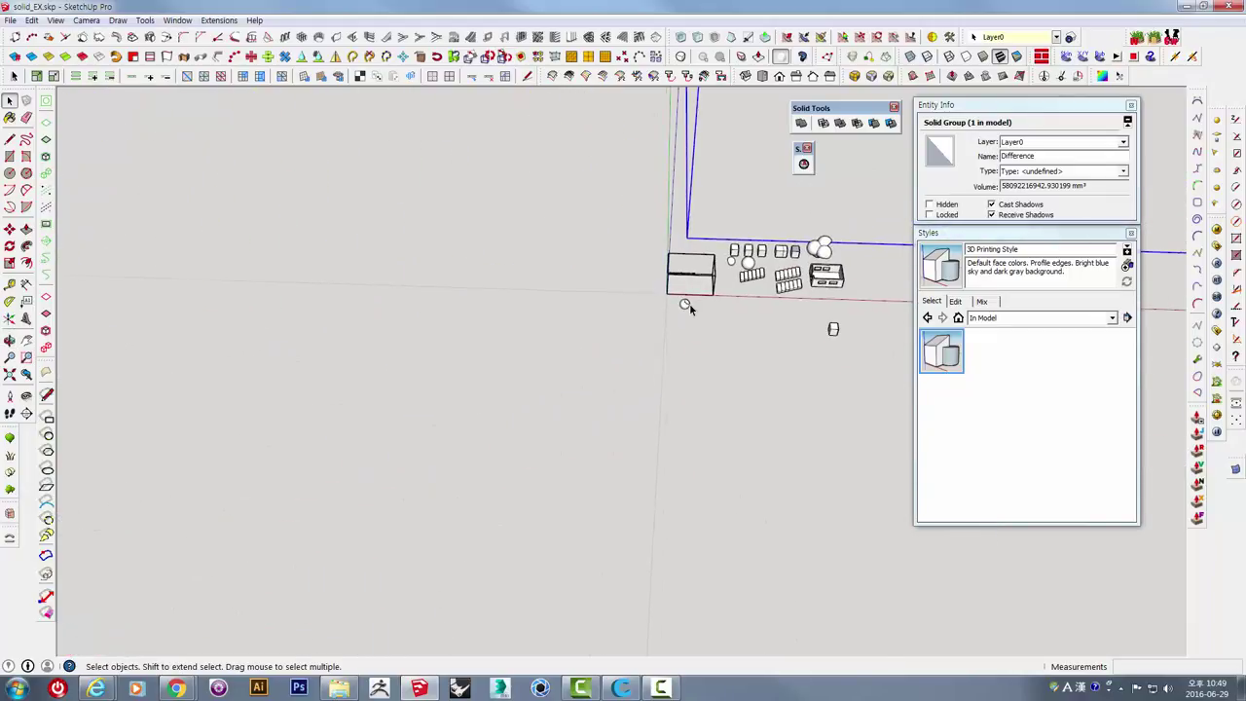
pyautogui.click(720, 306)
pyautogui.moveTo(693, 231); pyautogui.dragTo(692, 416, button='middle')
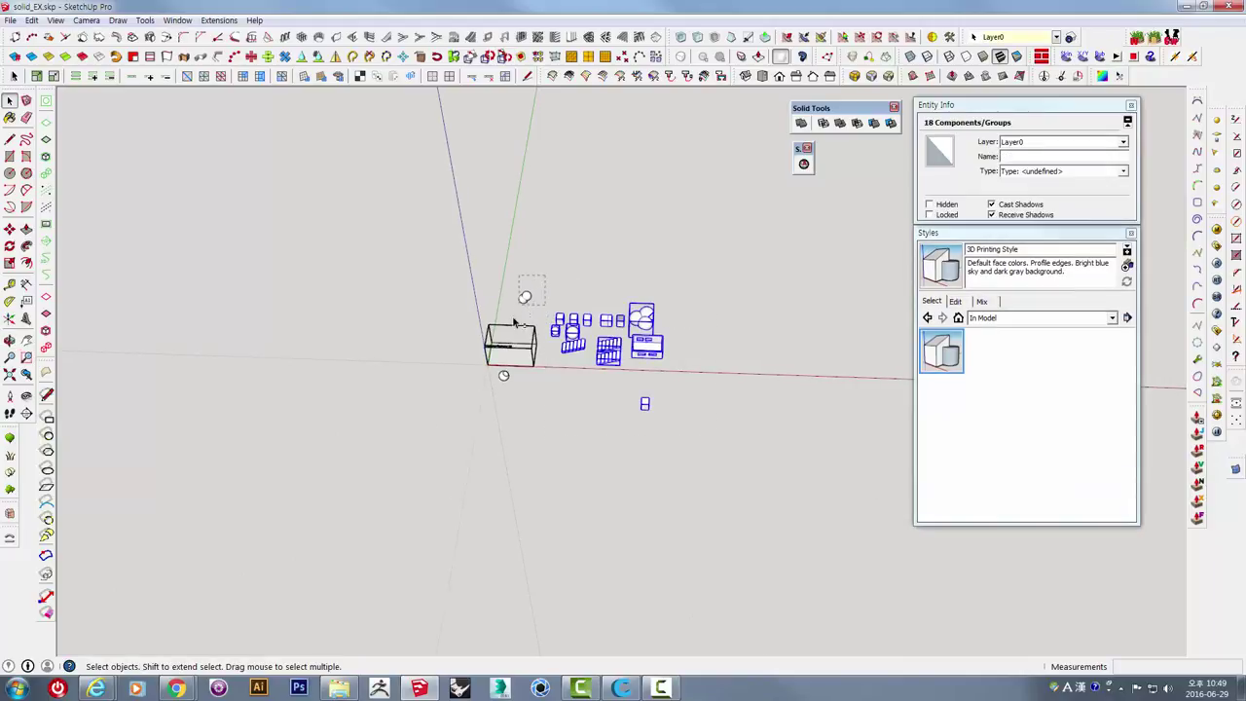
pyautogui.moveTo(504, 378); pyautogui.dragTo(531, 370, button='middle')
pyautogui.press('s')
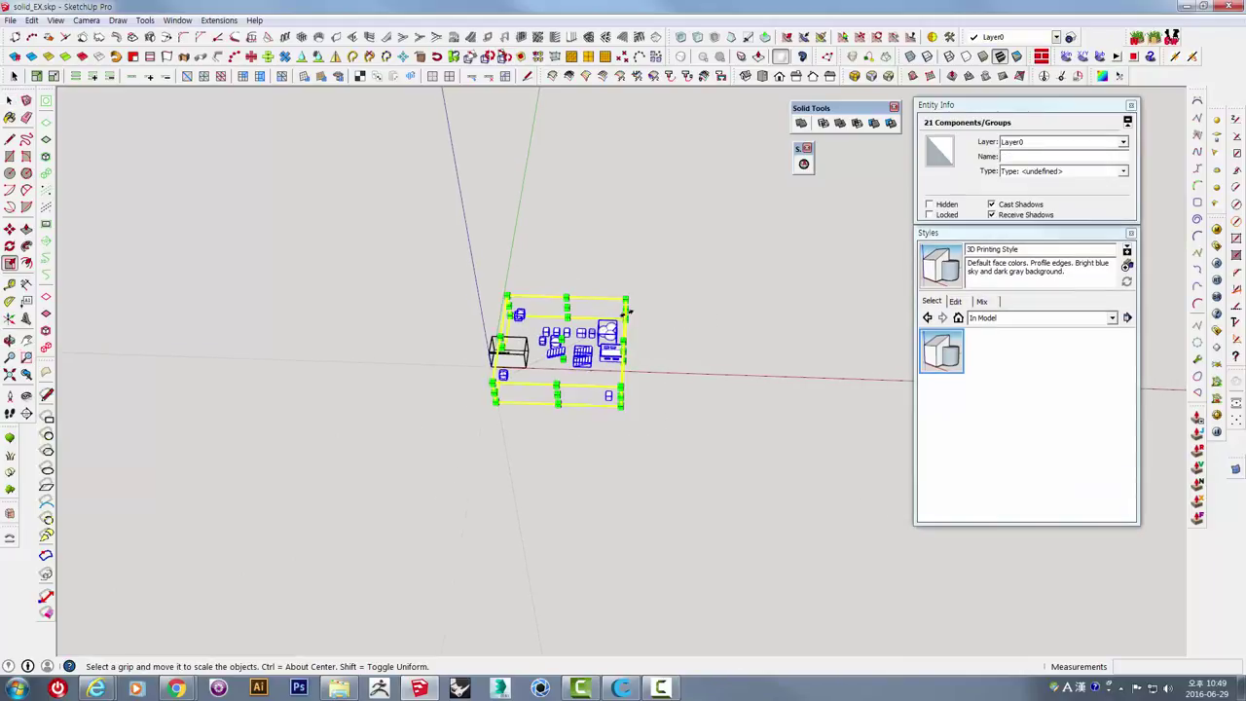
pyautogui.moveTo(626, 300); pyautogui.dragTo(717, 173)
pyautogui.write('100')
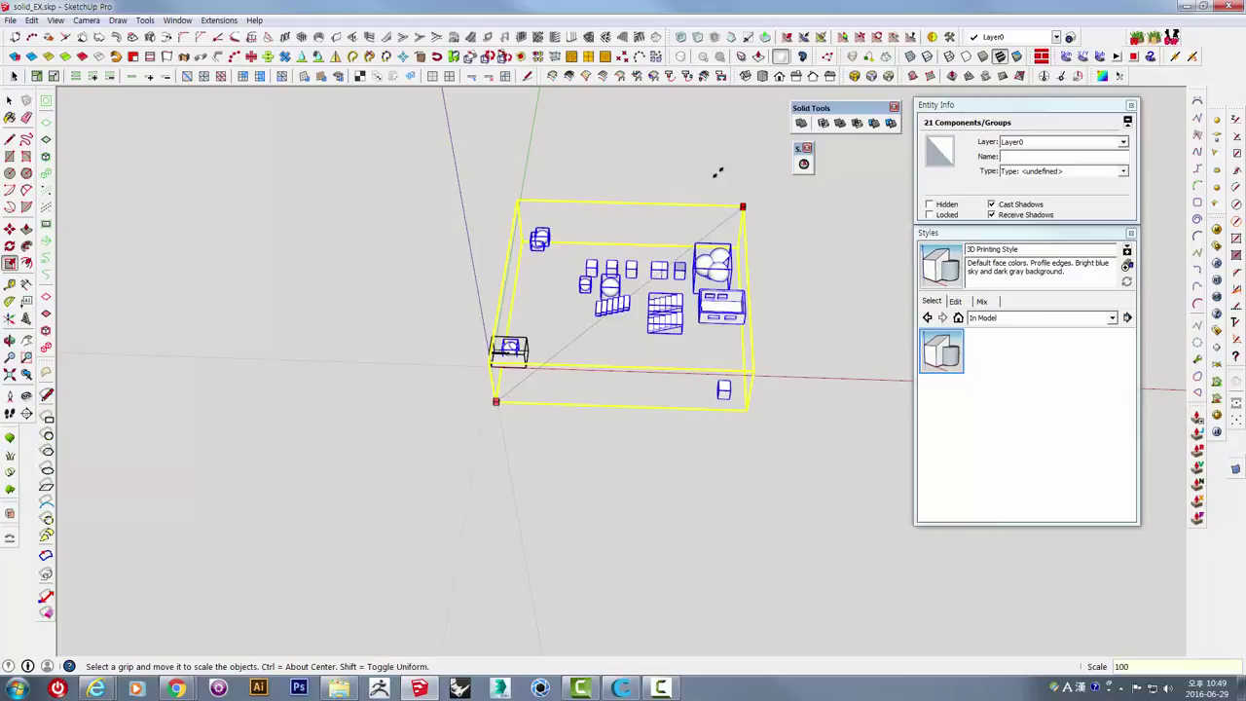
pyautogui.press('Return')
pyautogui.hotkey('ctrl', 'z')
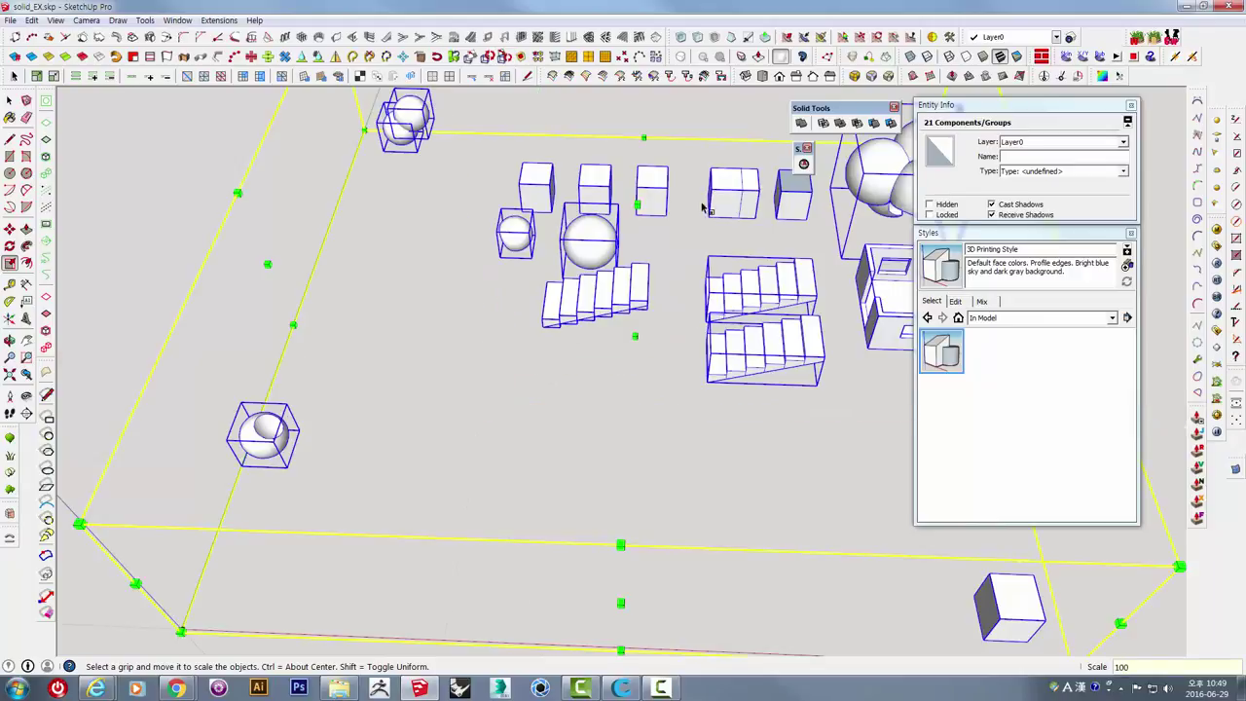
# Select all 21 practice models, group them, shrink them to 0.01, and zoom to fit.
pyautogui.moveTo(681, 243)
pyautogui.mouseDown(button='middle')
pyautogui.moveTo(590, 322)
pyautogui.moveTo(615, 255)
pyautogui.moveTo(565, 208)
pyautogui.mouseUp(button='middle')
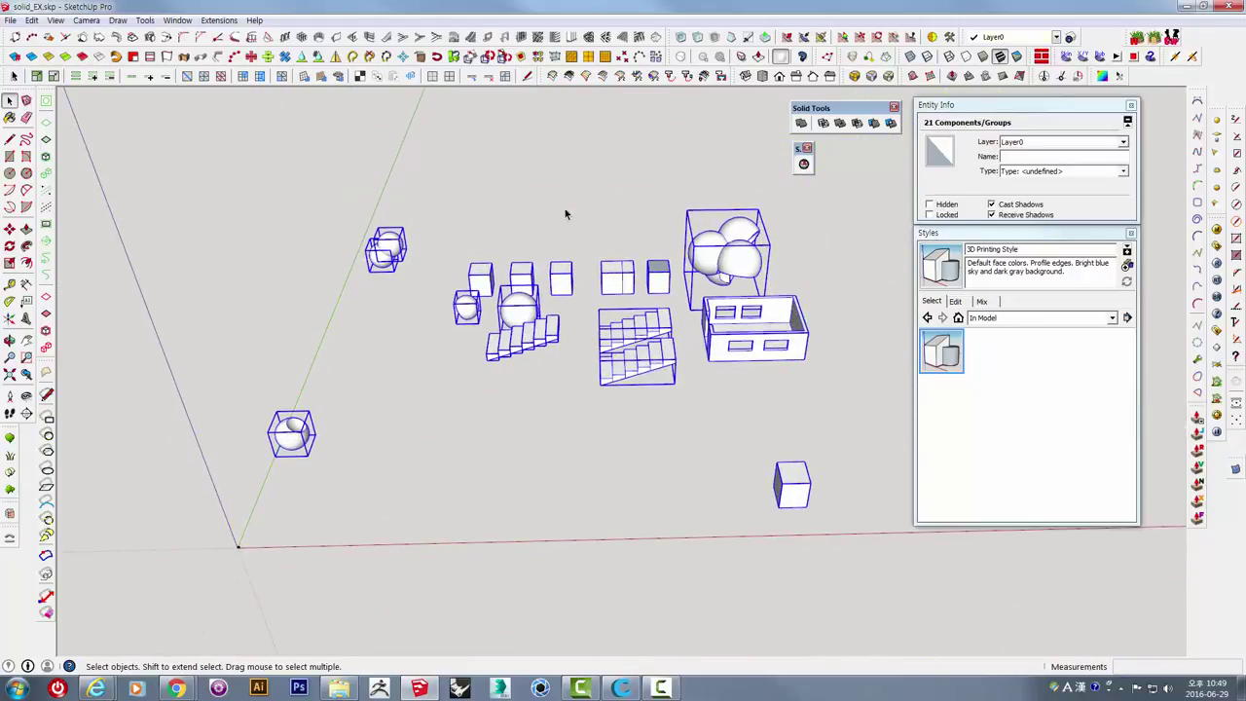
pyautogui.click(564, 208)
pyautogui.scroll(3, 430, 299)
pyautogui.moveTo(430, 298)
pyautogui.mouseDown(button='middle')
pyautogui.moveTo(450, 347)
pyautogui.moveTo(497, 342)
pyautogui.moveTo(512, 259)
pyautogui.moveTo(500, 439)
pyautogui.moveTo(610, 388)
pyautogui.mouseUp(button='middle')
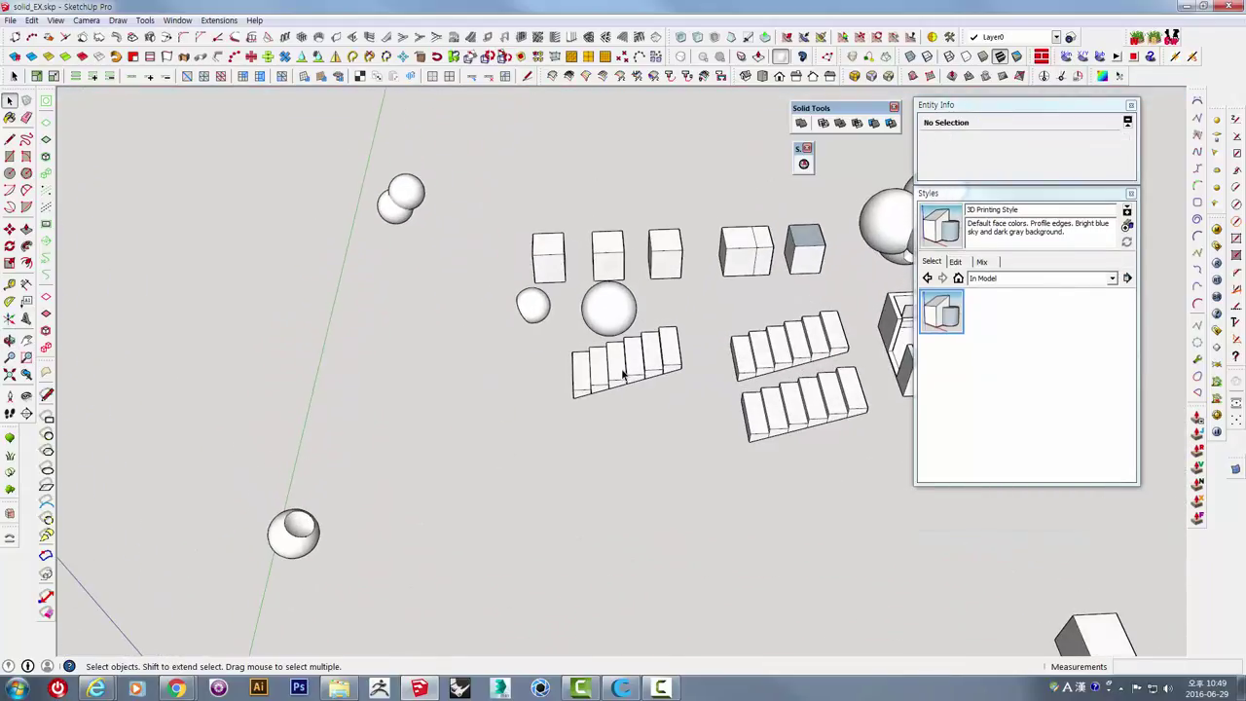
pyautogui.scroll(-2, 623, 374)
pyautogui.scroll(-2, 703, 326)
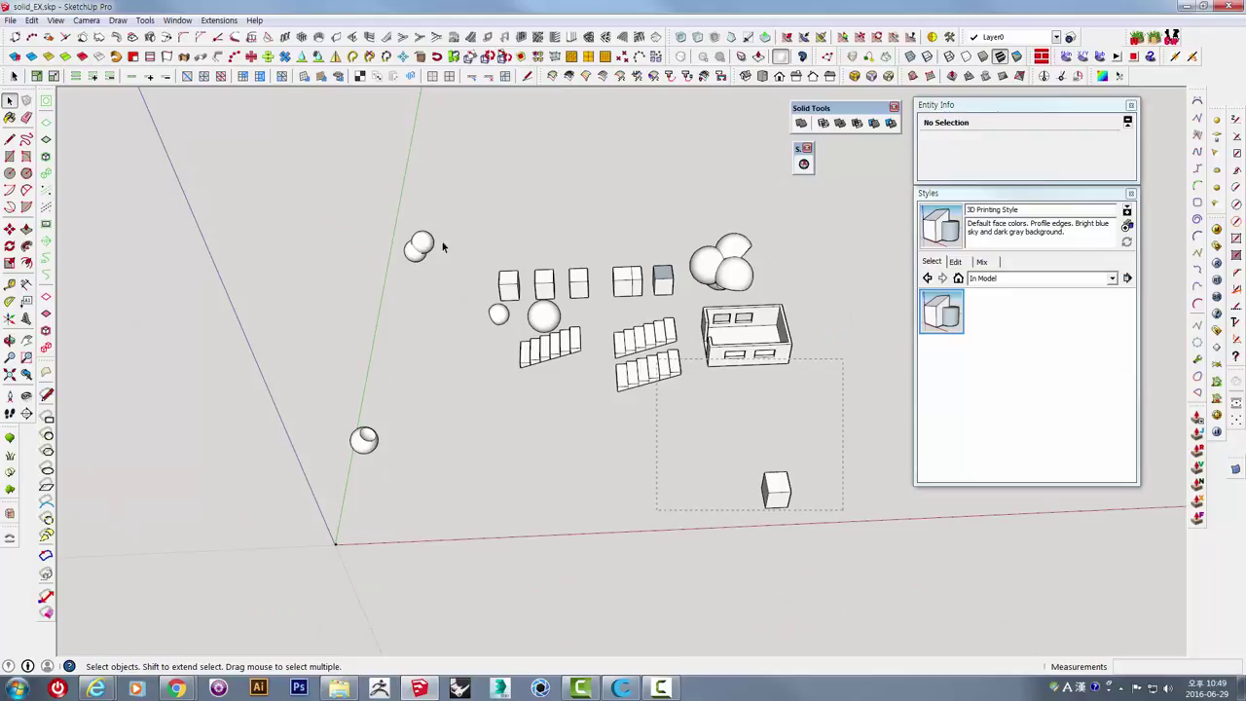
pyautogui.moveTo(367, 188); pyautogui.dragTo(370, 190)
pyautogui.hotkey('ctrl', 'g')
pyautogui.press('s')
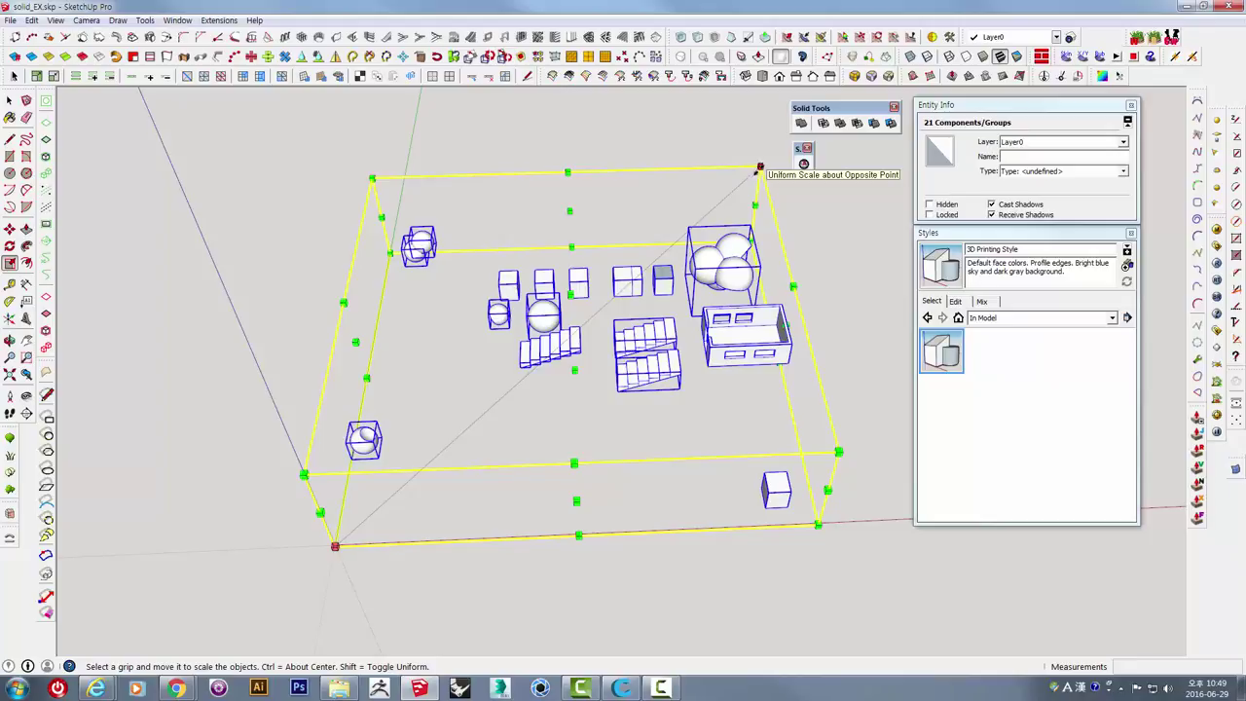
pyautogui.click(760, 169)
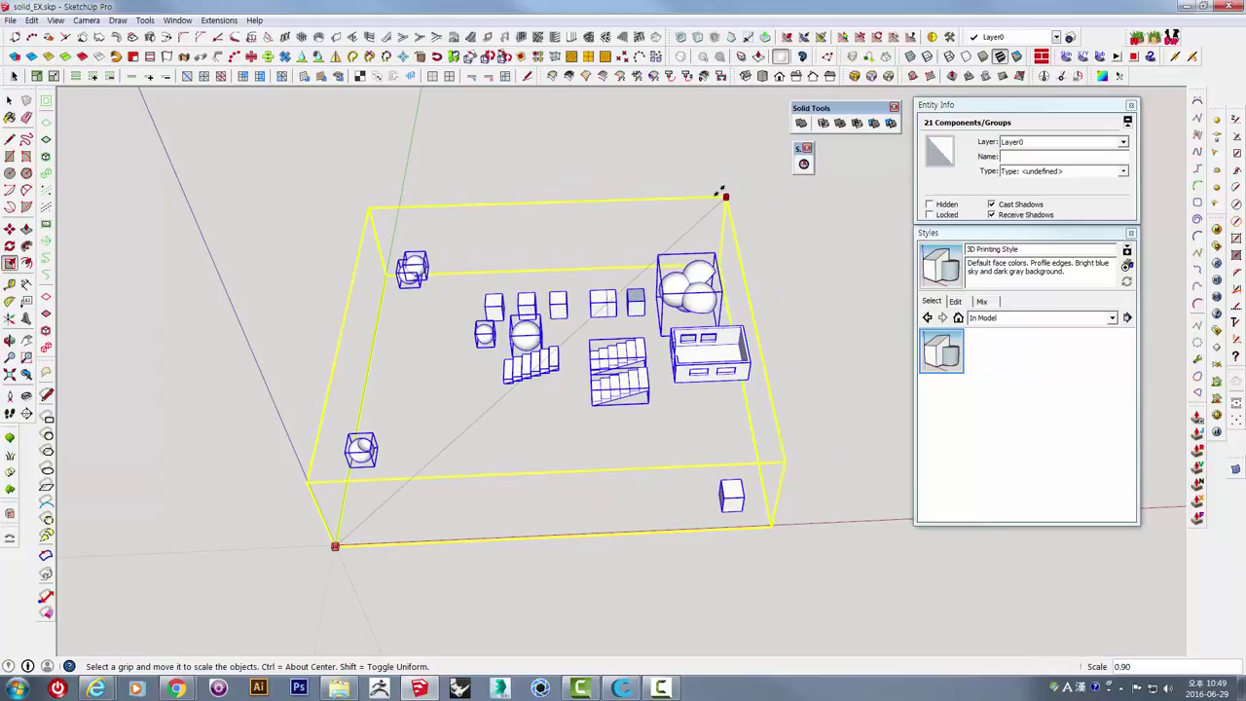
pyautogui.write('0.01')
pyautogui.press('Return')
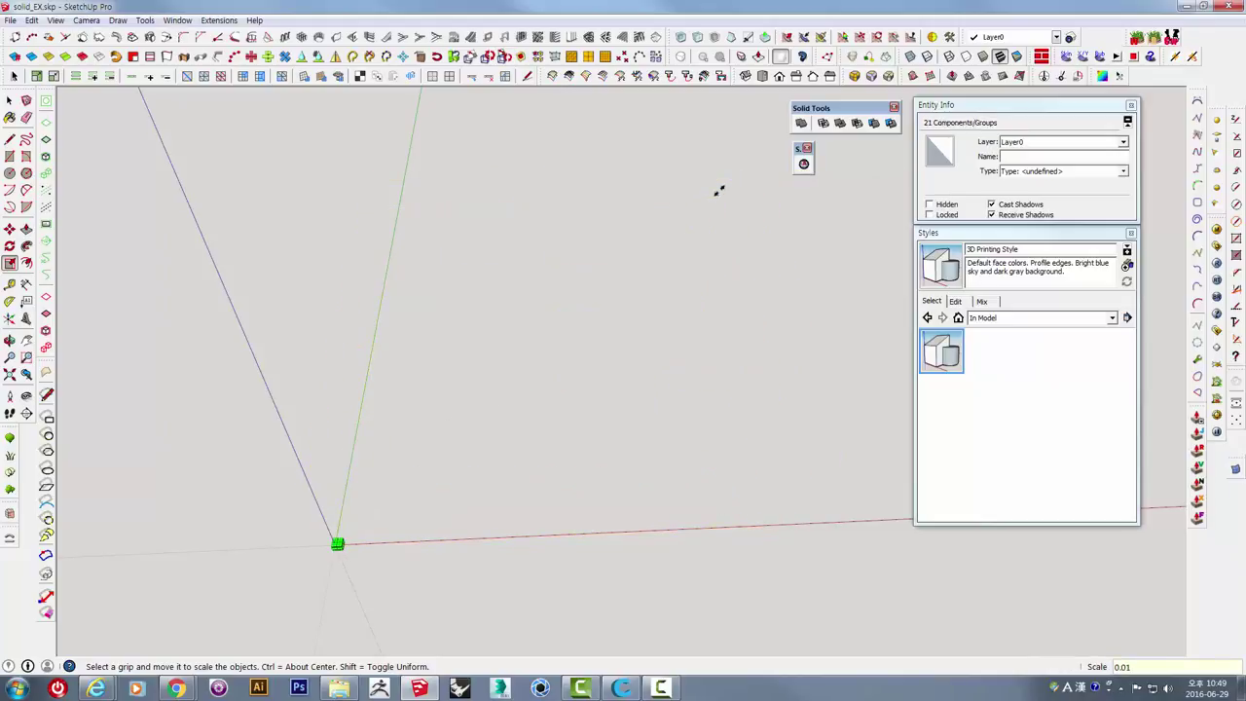
pyautogui.hotkey('shift', 'z')
# Orbit, zoom and pan around the shrunken models, including the stairs and spheres.
pyautogui.moveTo(564, 292); pyautogui.dragTo(525, 165, button='middle')
pyautogui.press('space')
pyautogui.click(486, 395)
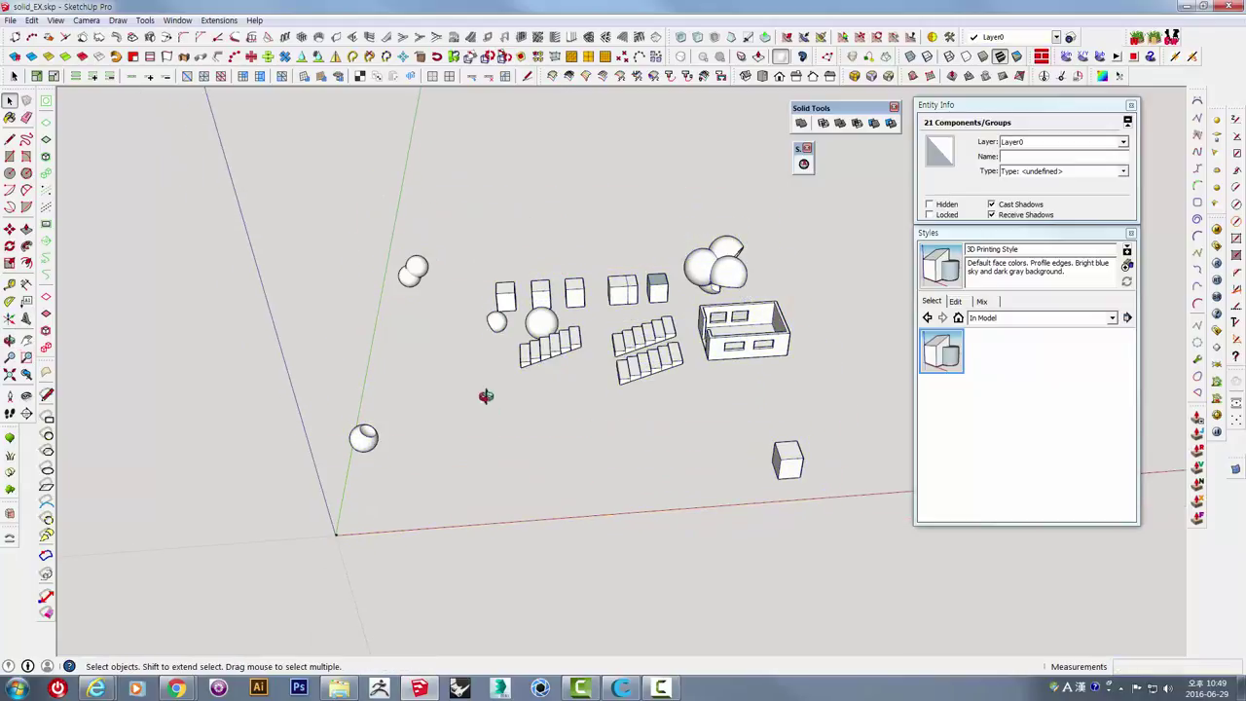
pyautogui.scroll(2, 377, 402)
pyautogui.scroll(3, 335, 397)
pyautogui.scroll(1, 312, 408)
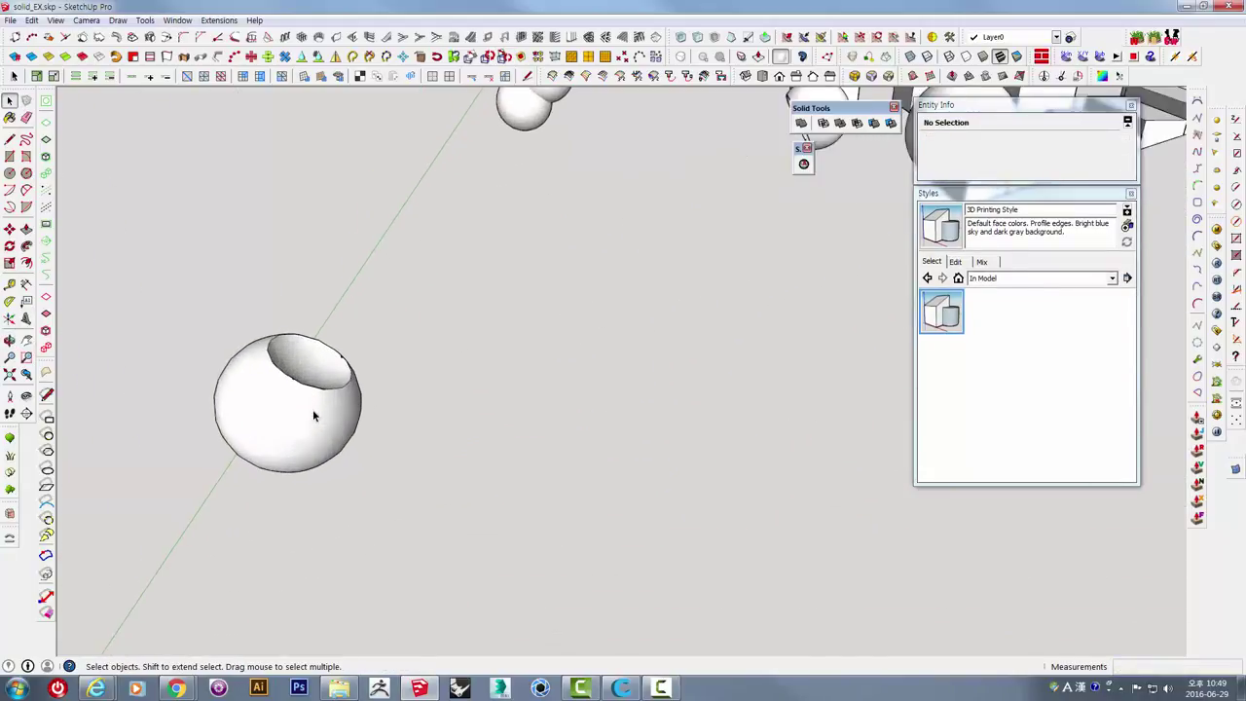
pyautogui.scroll(-3, 329, 409)
pyautogui.moveTo(329, 409)
pyautogui.mouseDown(button='middle')
pyautogui.moveTo(498, 353)
pyautogui.moveTo(551, 439)
pyautogui.moveTo(425, 436)
pyautogui.mouseUp(button='middle')
pyautogui.scroll(1, 443, 418)
pyautogui.scroll(2, 398, 406)
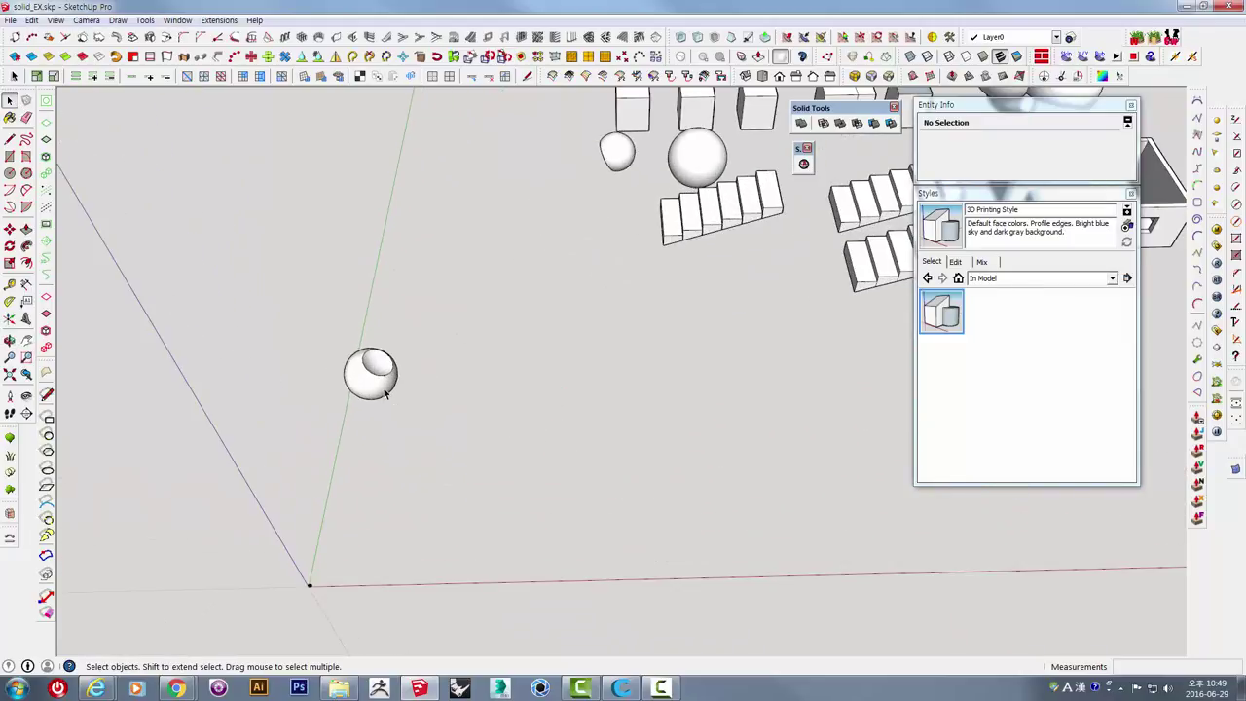
pyautogui.scroll(3, 642, 145)
pyautogui.scroll(2, 643, 144)
pyautogui.moveTo(590, 159)
pyautogui.mouseDown(button='middle')
pyautogui.moveTo(601, 178)
pyautogui.moveTo(696, 109)
pyautogui.mouseUp(button='middle')
pyautogui.scroll(-2, 662, 215)
pyautogui.scroll(-2, 634, 306)
pyautogui.moveTo(634, 306)
pyautogui.mouseDown(button='middle')
pyautogui.moveTo(314, 445)
pyautogui.moveTo(424, 440)
pyautogui.moveTo(381, 439)
pyautogui.mouseUp(button='middle')
pyautogui.keyDown('shift'); pyautogui.moveTo(440, 347); pyautogui.dragTo(391, 342, button='middle'); pyautogui.keyUp('shift')
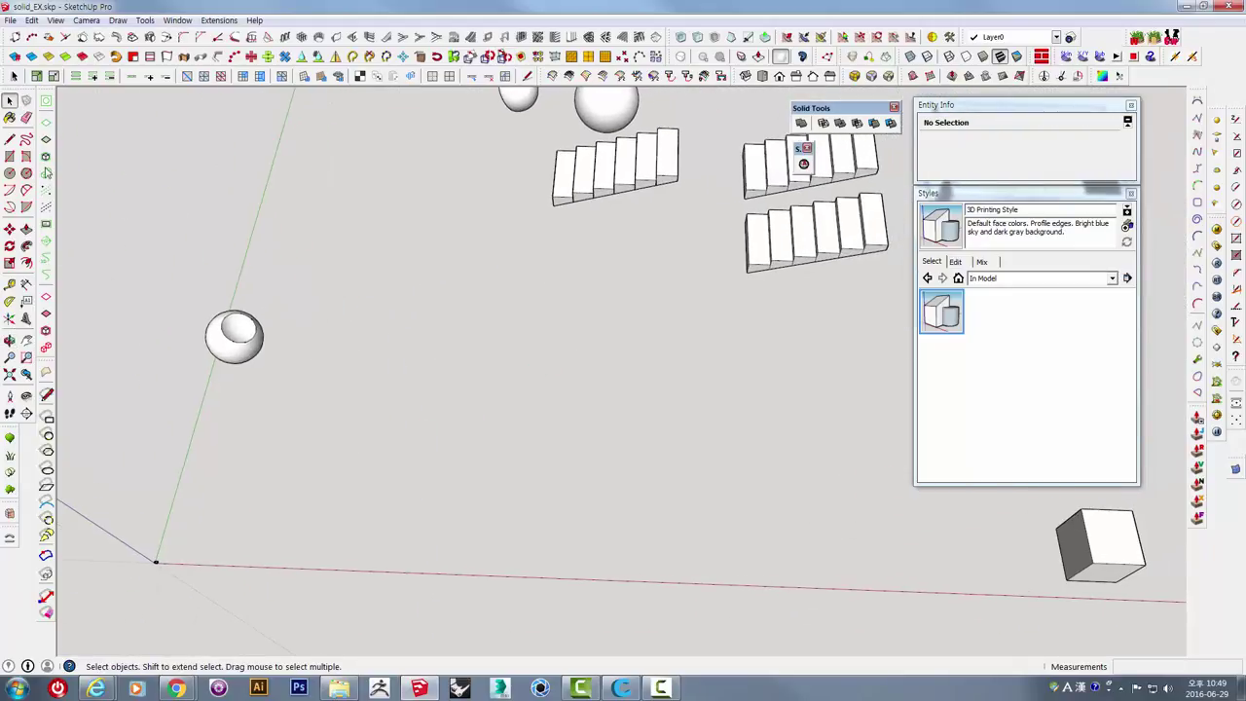
# Draw a large filled circle on the ground with the Circle tool.
pyautogui.press('c')
pyautogui.click(530, 450)
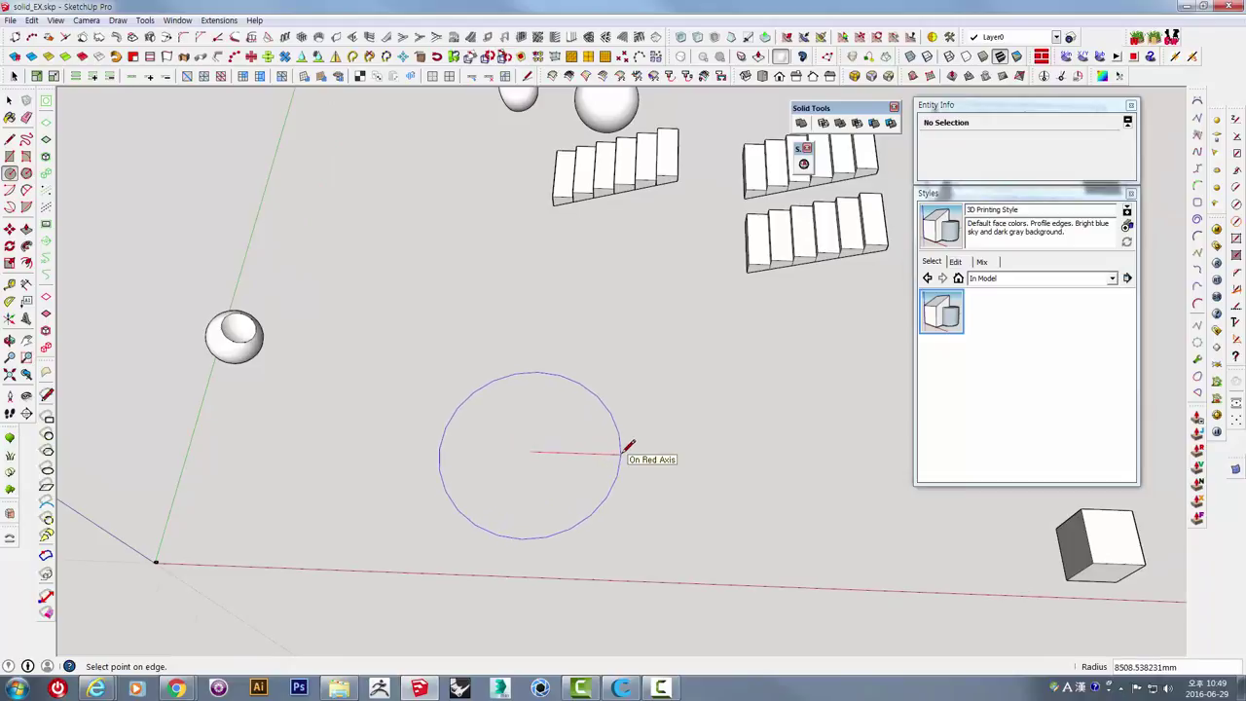
pyautogui.press('s')
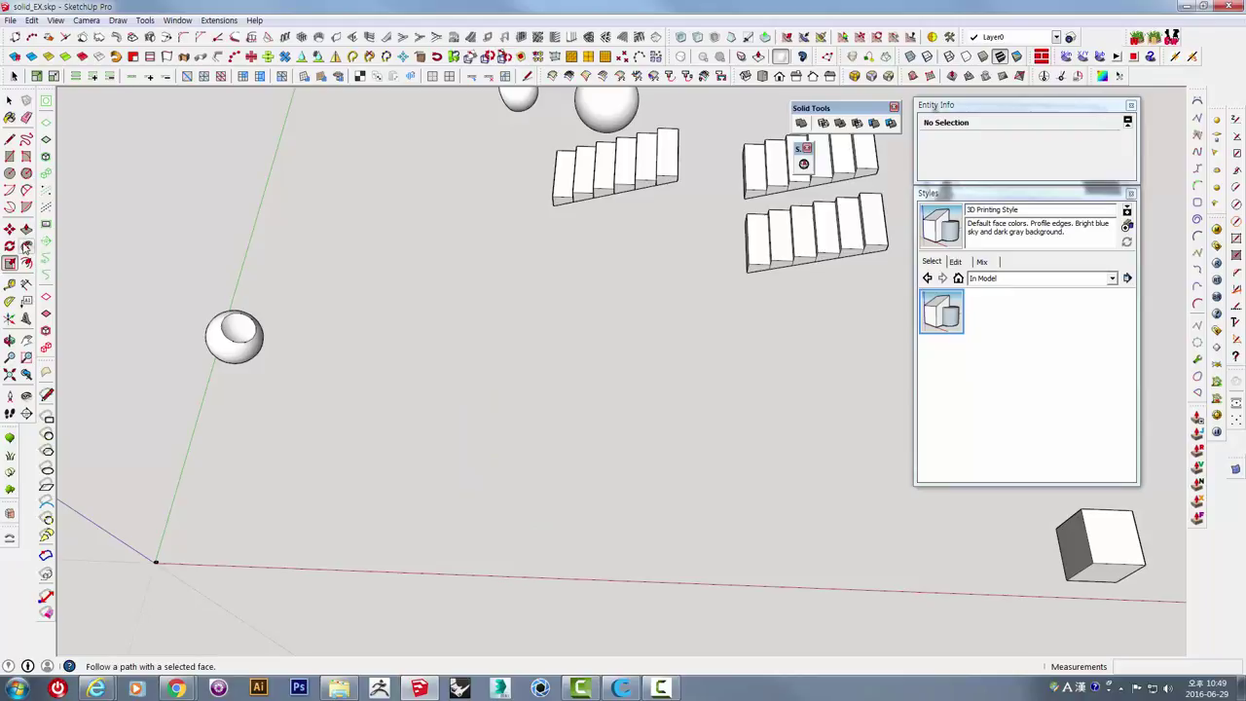
pyautogui.click(10, 172)
pyautogui.click(421, 419)
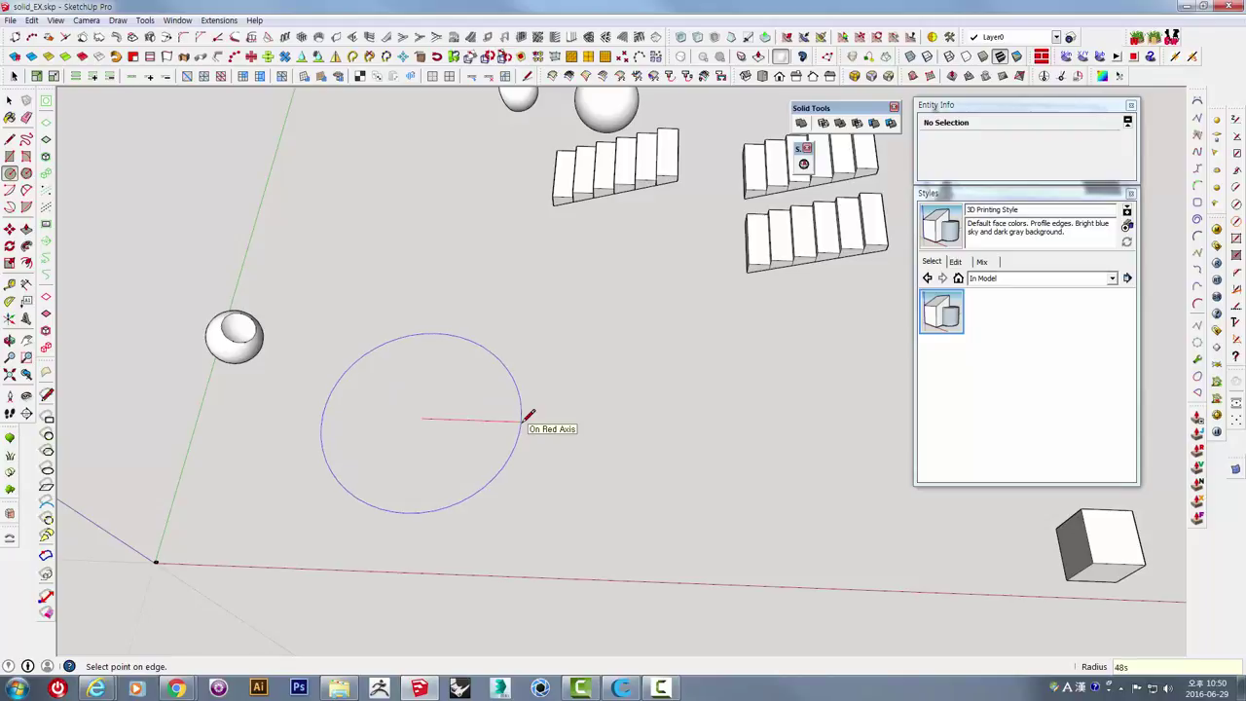
pyautogui.click(528, 417)
# Draw a smaller concentric circle inside it and delete the outer ring face.
pyautogui.scroll(2, 457, 401)
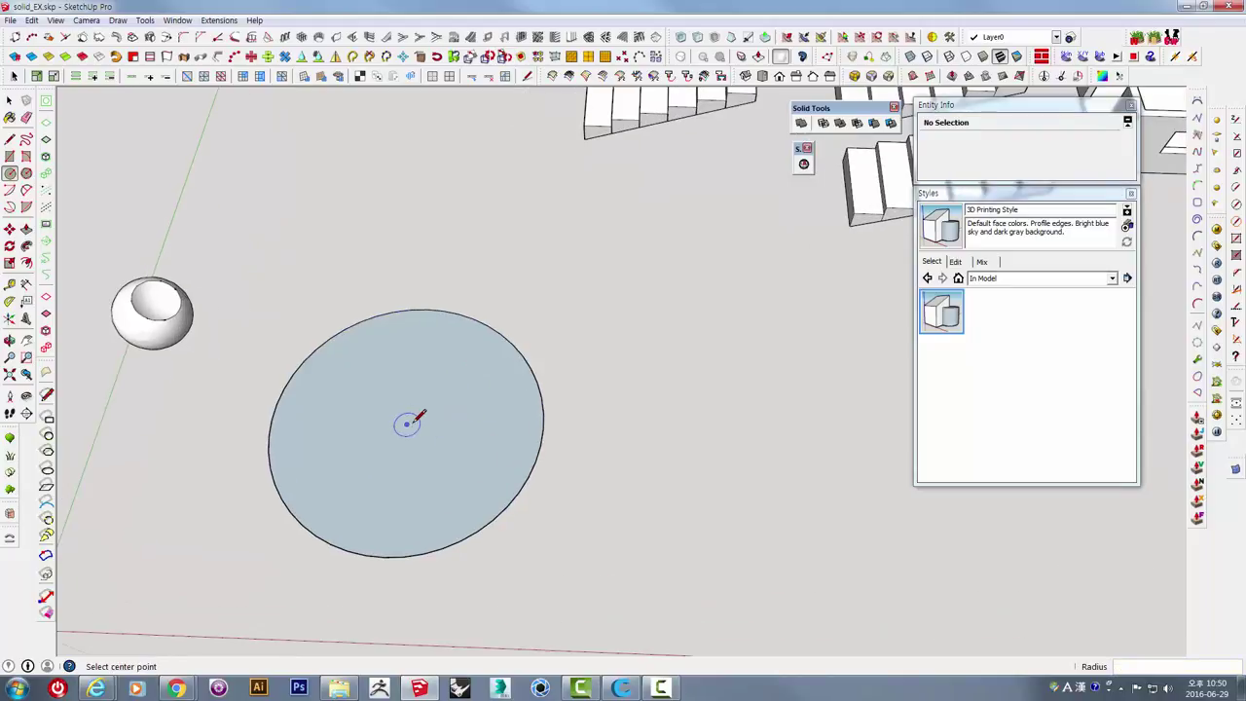
pyautogui.click(407, 424)
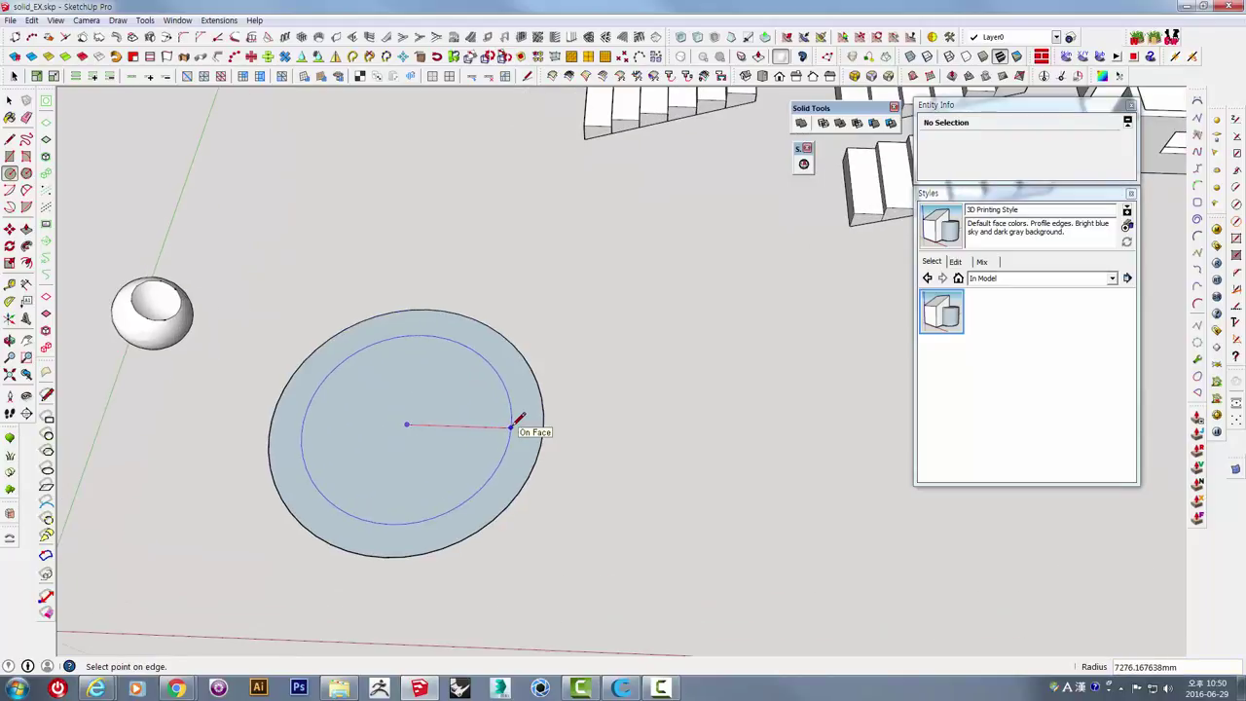
pyautogui.click(515, 422)
pyautogui.press('space')
pyautogui.click(525, 422)
pyautogui.press('Delete')
# Rotate the inner disc 90 degrees so it stands upright at the circle centre.
pyautogui.doubleClick(424, 411)
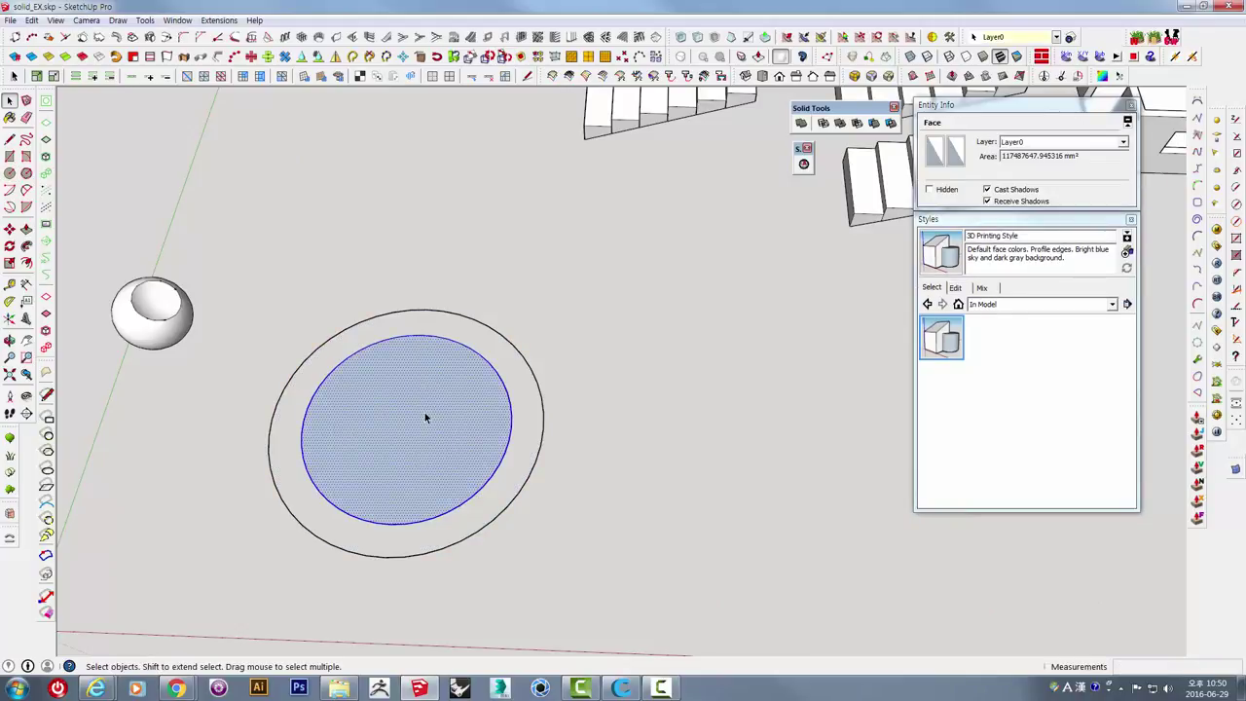
pyautogui.press('q')
pyautogui.moveTo(405, 424); pyautogui.dragTo(417, 371)
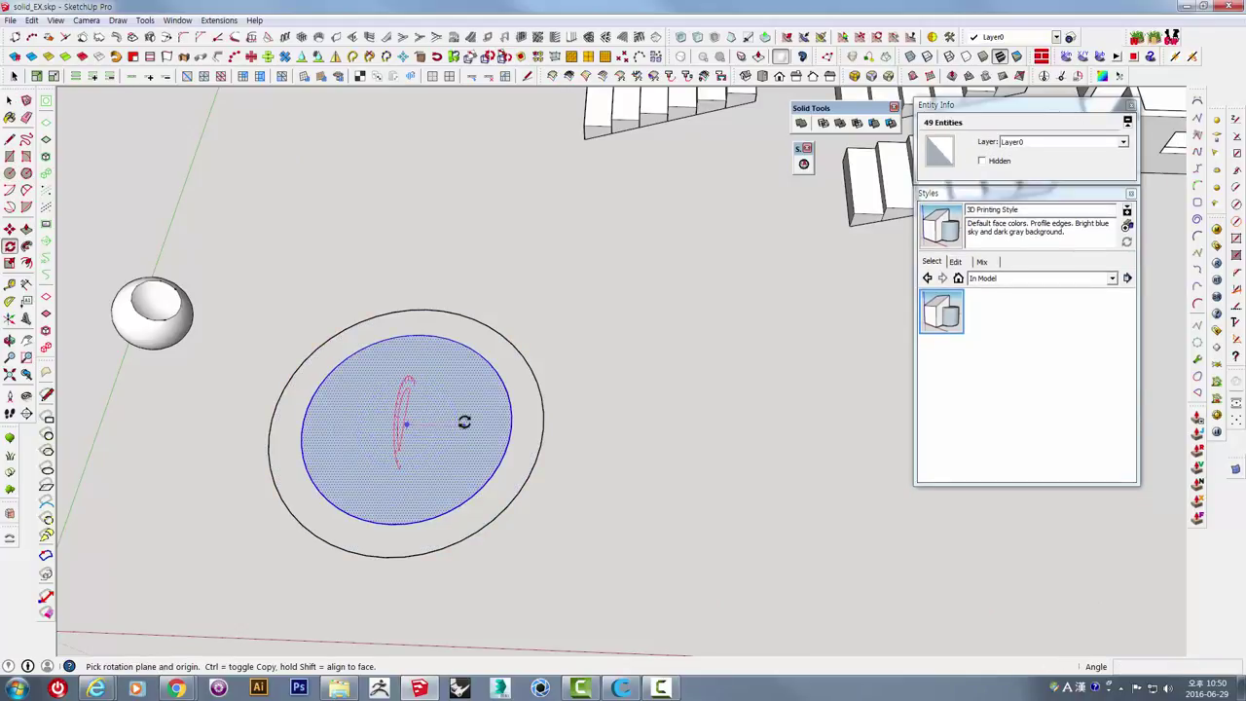
pyautogui.click(416, 370)
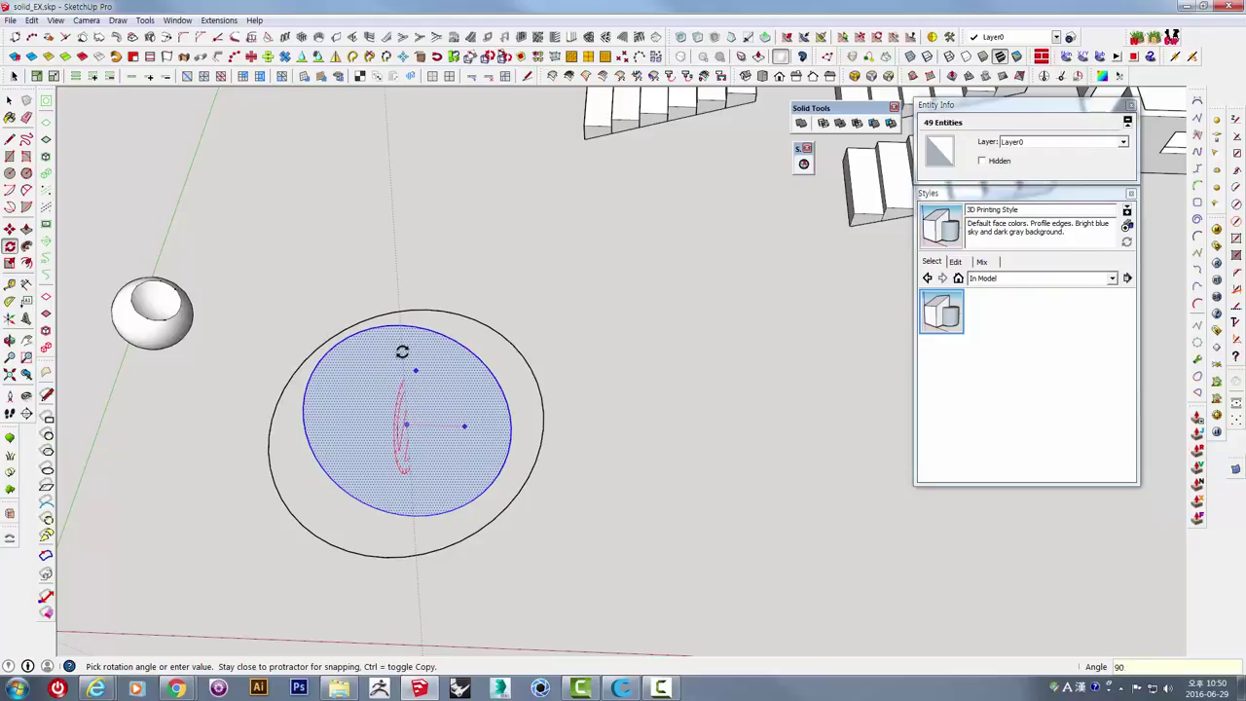
pyautogui.click(402, 352)
# Follow Me the upright disc around the outer circle into a sphere, then delete the circle.
pyautogui.press('space')
pyautogui.click(533, 384)
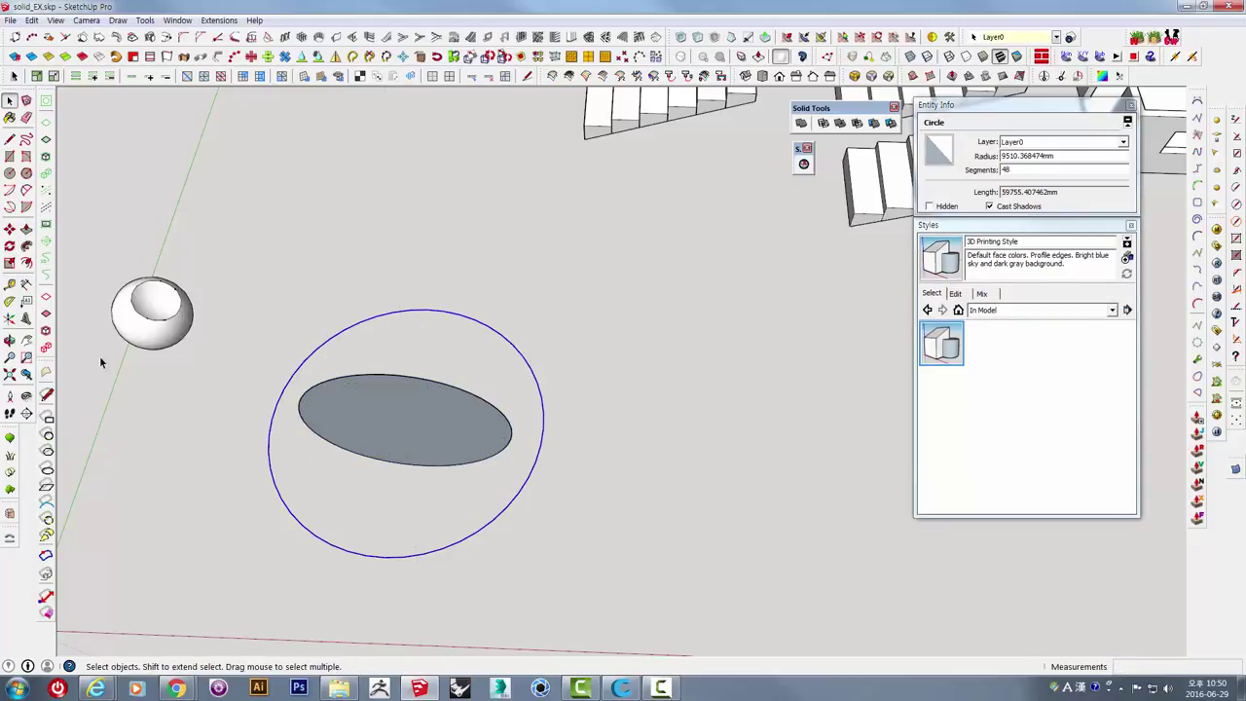
pyautogui.click(26, 245)
pyautogui.click(403, 423)
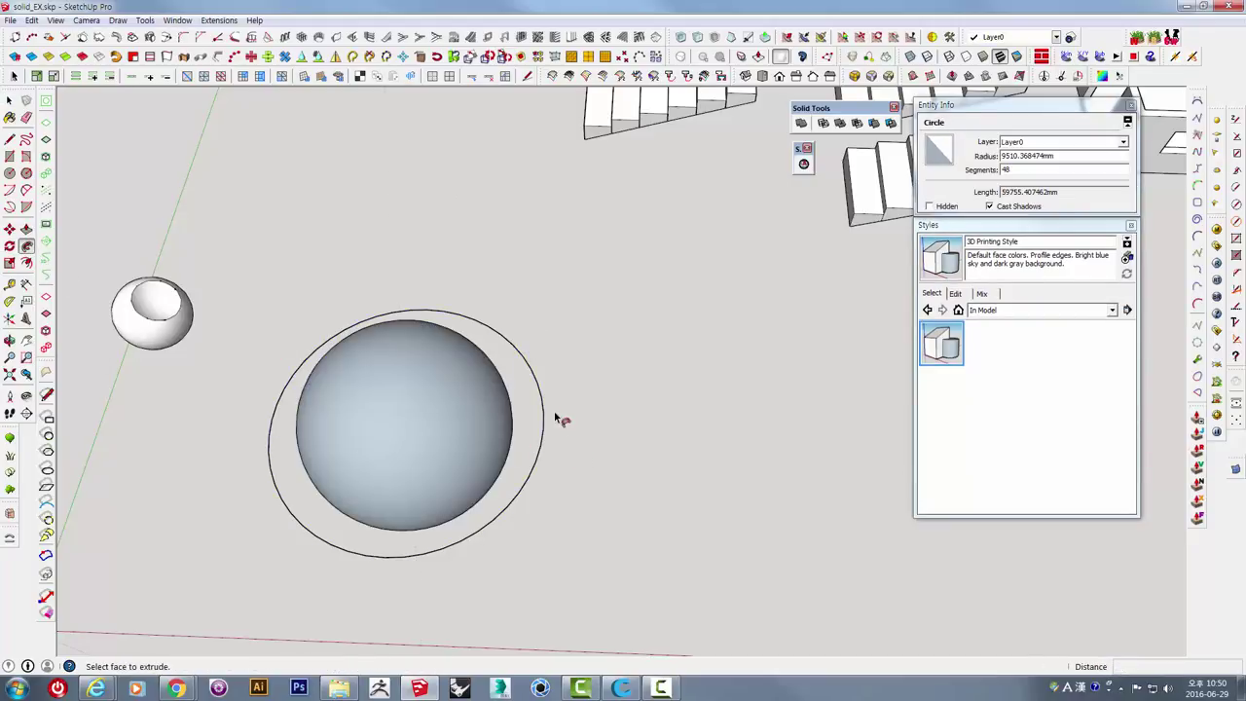
pyautogui.press('space')
pyautogui.click(544, 390)
pyautogui.press('Delete')
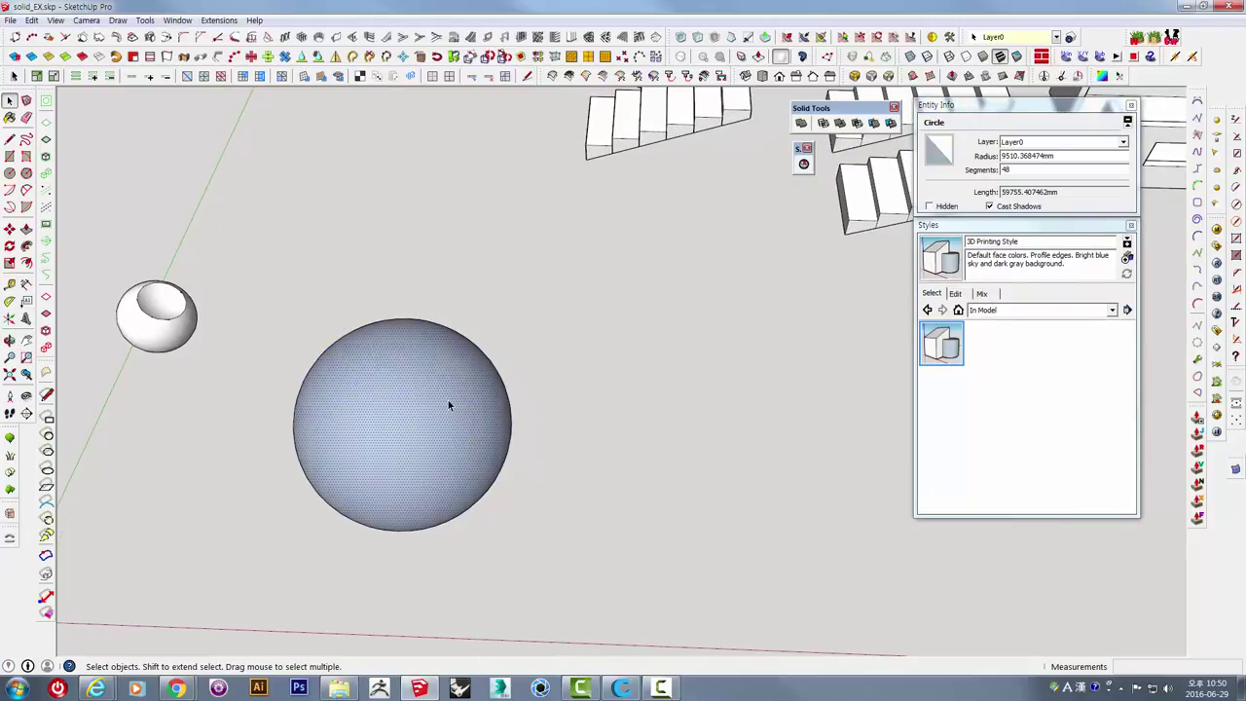
# Select the whole sphere and make it a group.
pyautogui.tripleClick(447, 400)
pyautogui.rightClick(447, 400)
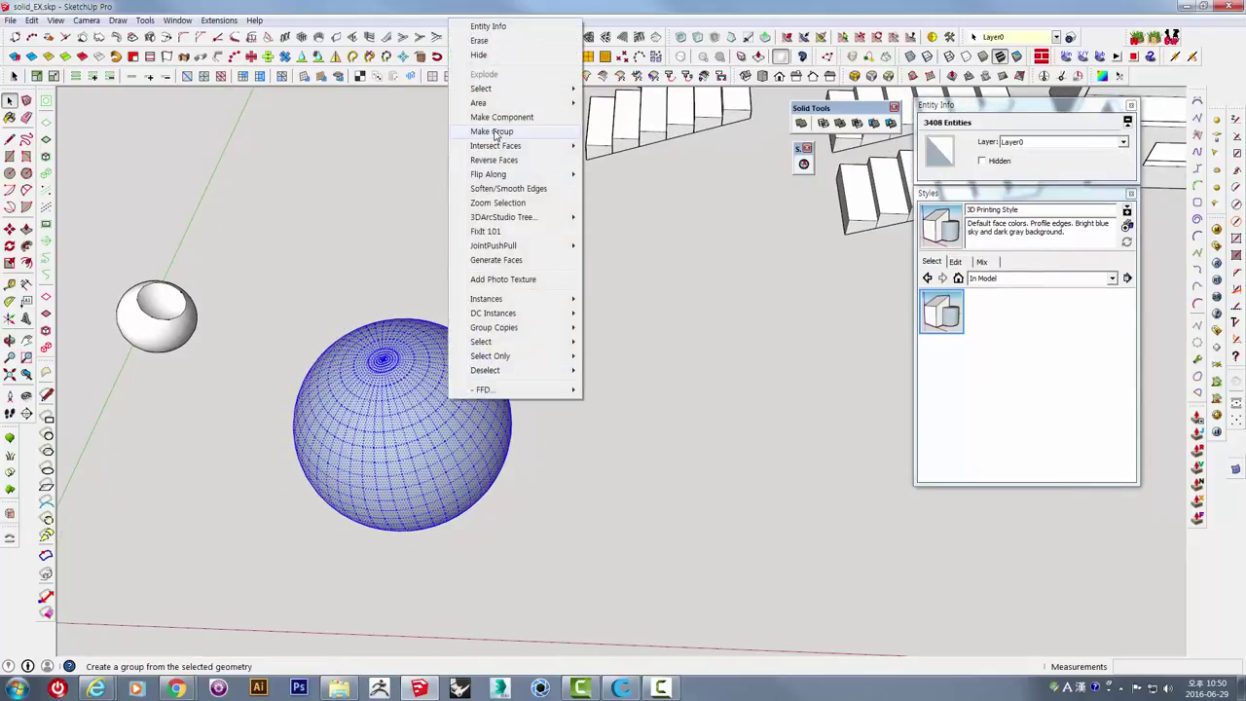
pyautogui.click(494, 160)
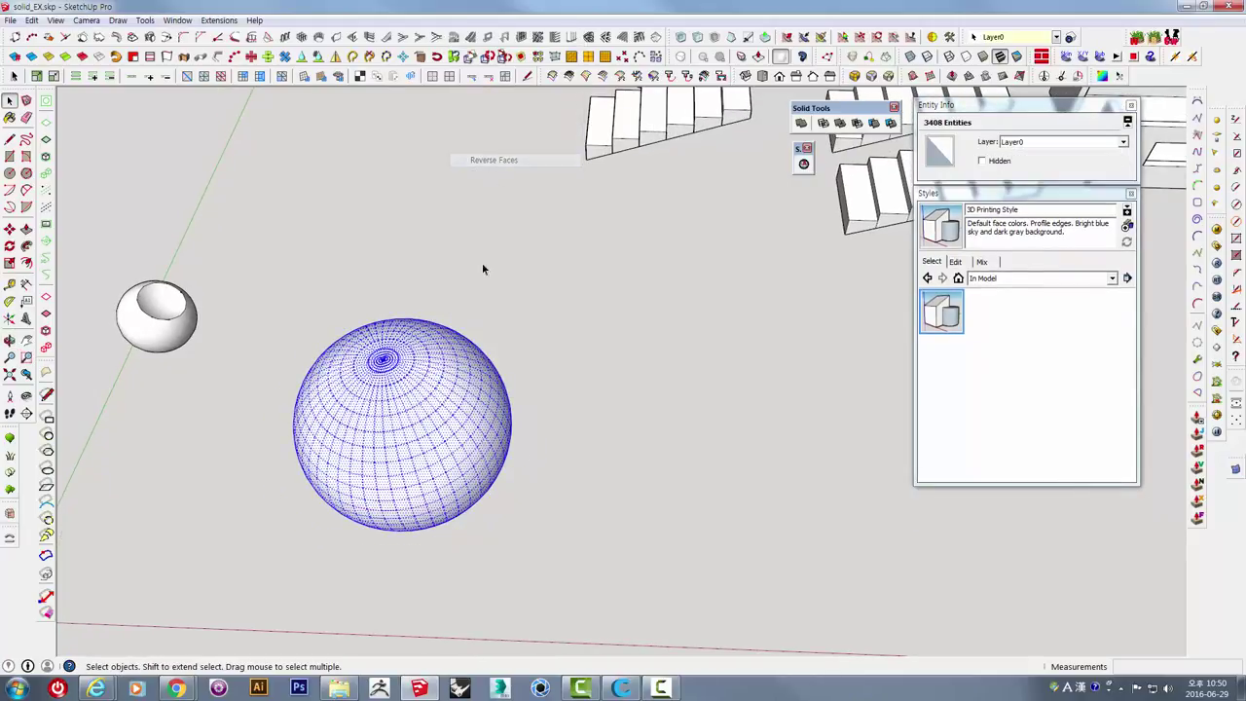
pyautogui.moveTo(438, 490); pyautogui.dragTo(425, 376, button='middle')
pyautogui.rightClick(409, 291)
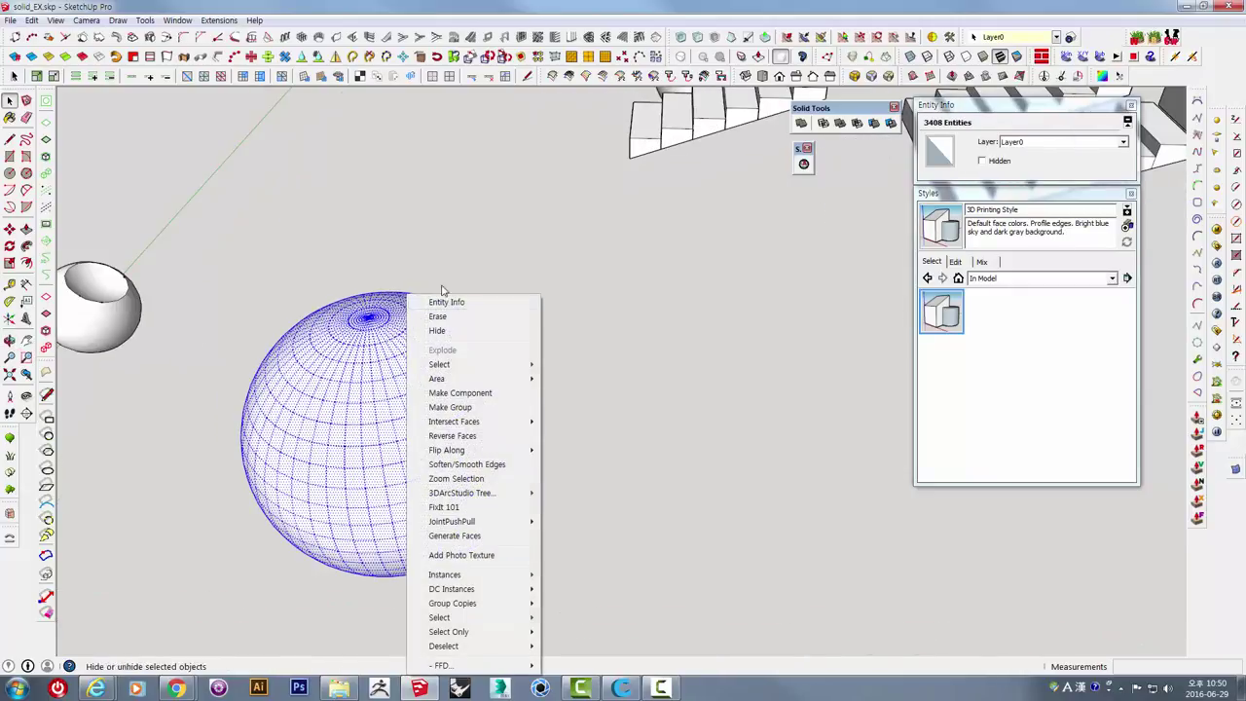
pyautogui.click(448, 408)
pyautogui.moveTo(448, 417)
pyautogui.mouseDown(button='middle')
pyautogui.moveTo(497, 370)
pyautogui.moveTo(589, 344)
pyautogui.moveTo(633, 289)
pyautogui.mouseUp(button='middle')
# Begin copying the sphere group with Move and Ctrl to place an overlapping duplicate.
pyautogui.press('m')
pyautogui.press('ctrl')
pyautogui.click(599, 350)
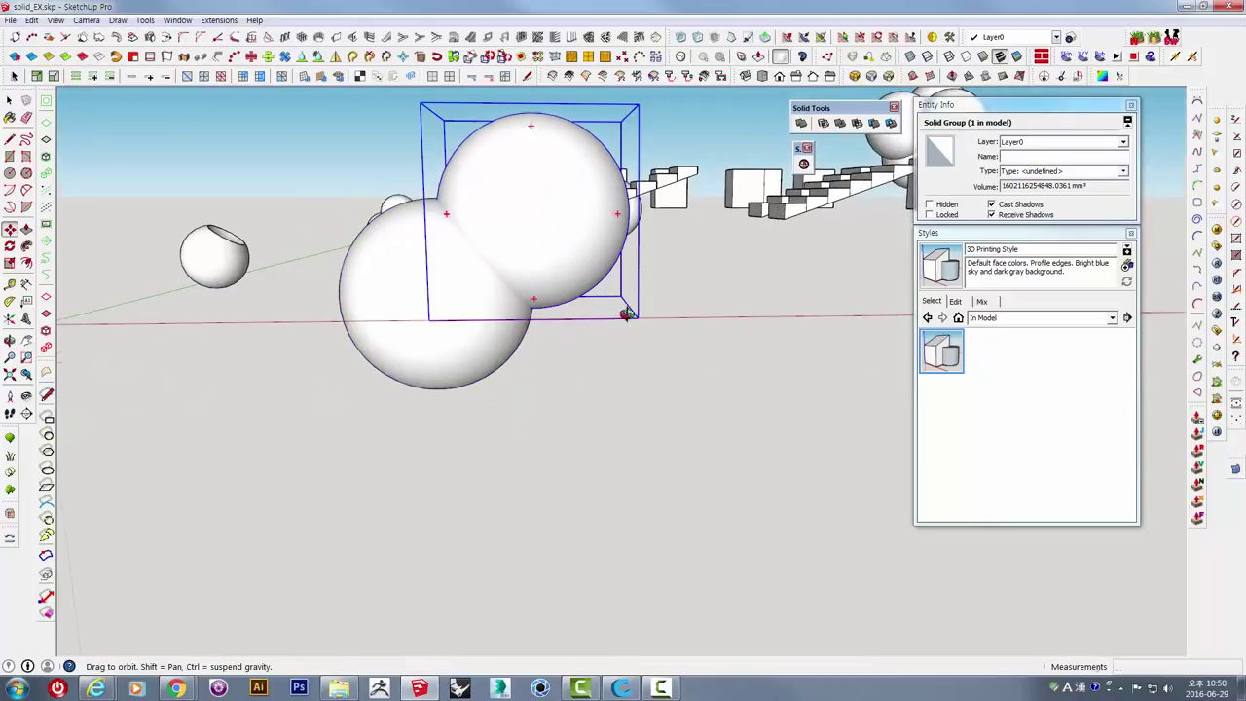
# Drop the sphere copy beside the original and inspect the lower-left sphere group's mesh from inside.
pyautogui.click(629, 312)
pyautogui.moveTo(629, 312)
pyautogui.mouseDown(button='middle')
pyautogui.moveTo(567, 429)
pyautogui.moveTo(636, 403)
pyautogui.mouseUp(button='middle')
pyautogui.press('space')
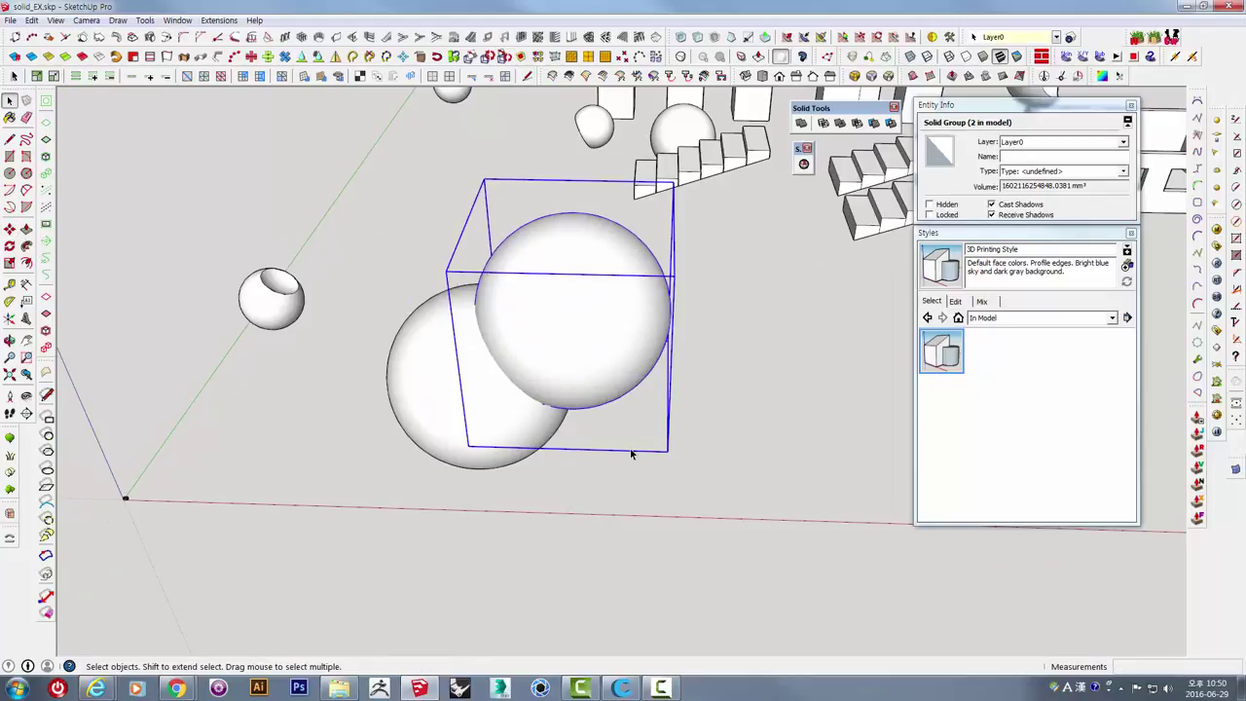
pyautogui.click(442, 350)
pyautogui.moveTo(577, 264); pyautogui.dragTo(597, 221, button='middle')
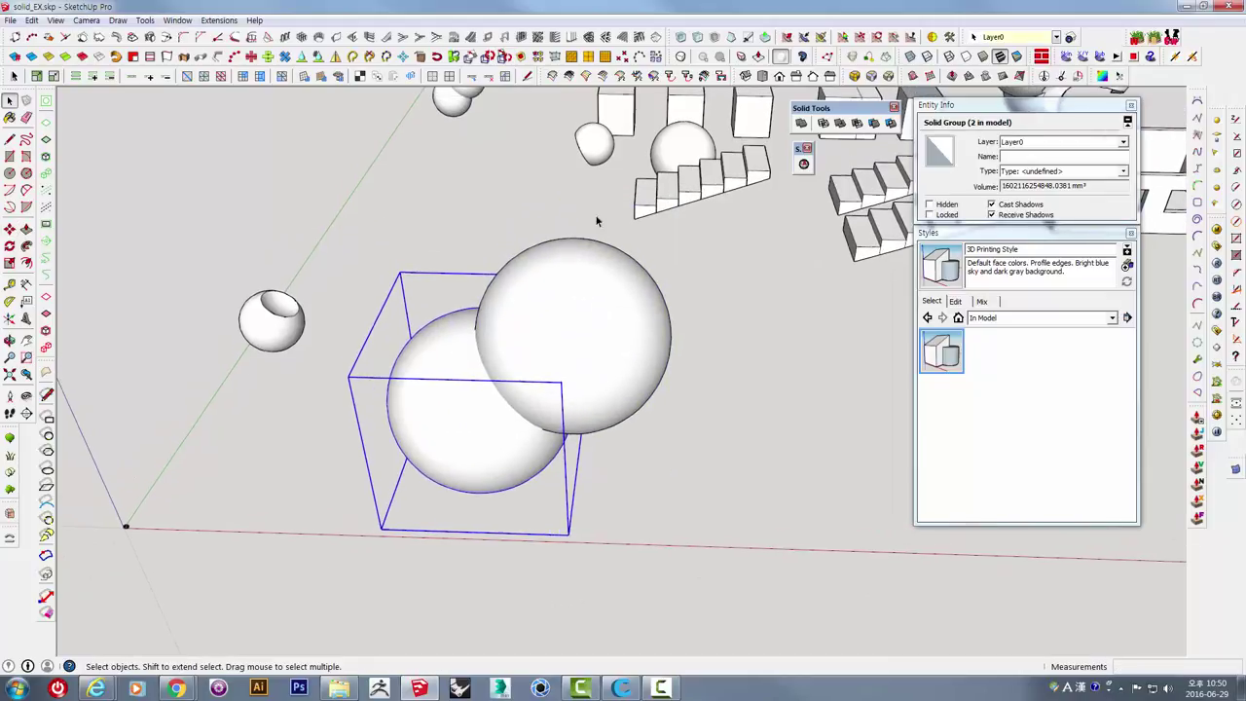
pyautogui.scroll(-5, 605, 152)
pyautogui.tripleClick(596, 142)
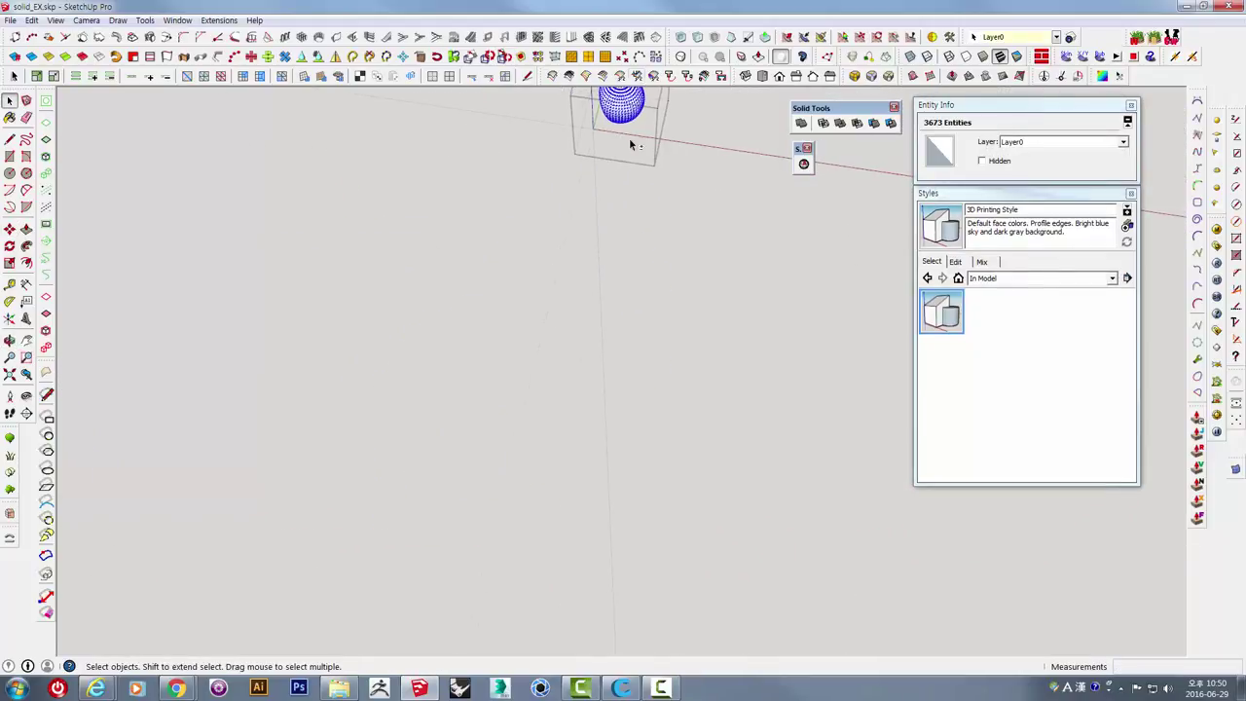
pyautogui.moveTo(603, 220); pyautogui.dragTo(599, 352, button='middle')
pyautogui.scroll(5, 617, 259)
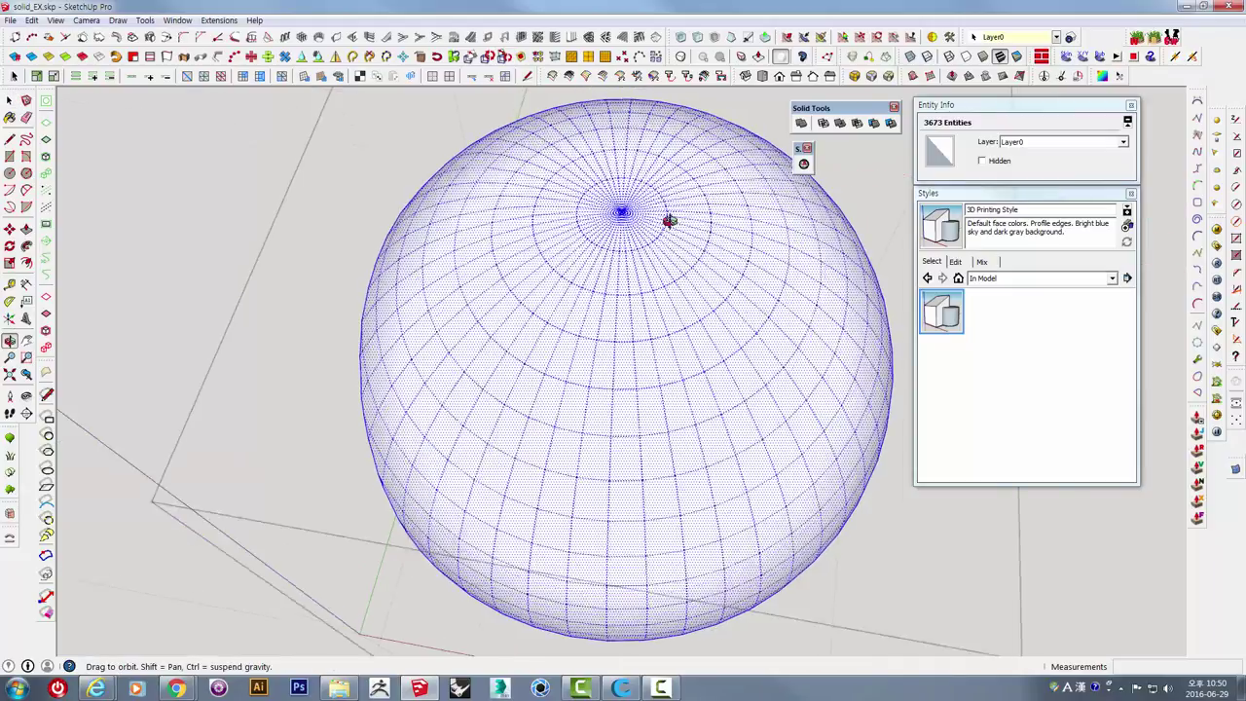
pyautogui.moveTo(668, 217); pyautogui.dragTo(691, 261, button='middle')
pyautogui.scroll(-3, 584, 312)
pyautogui.click(314, 328)
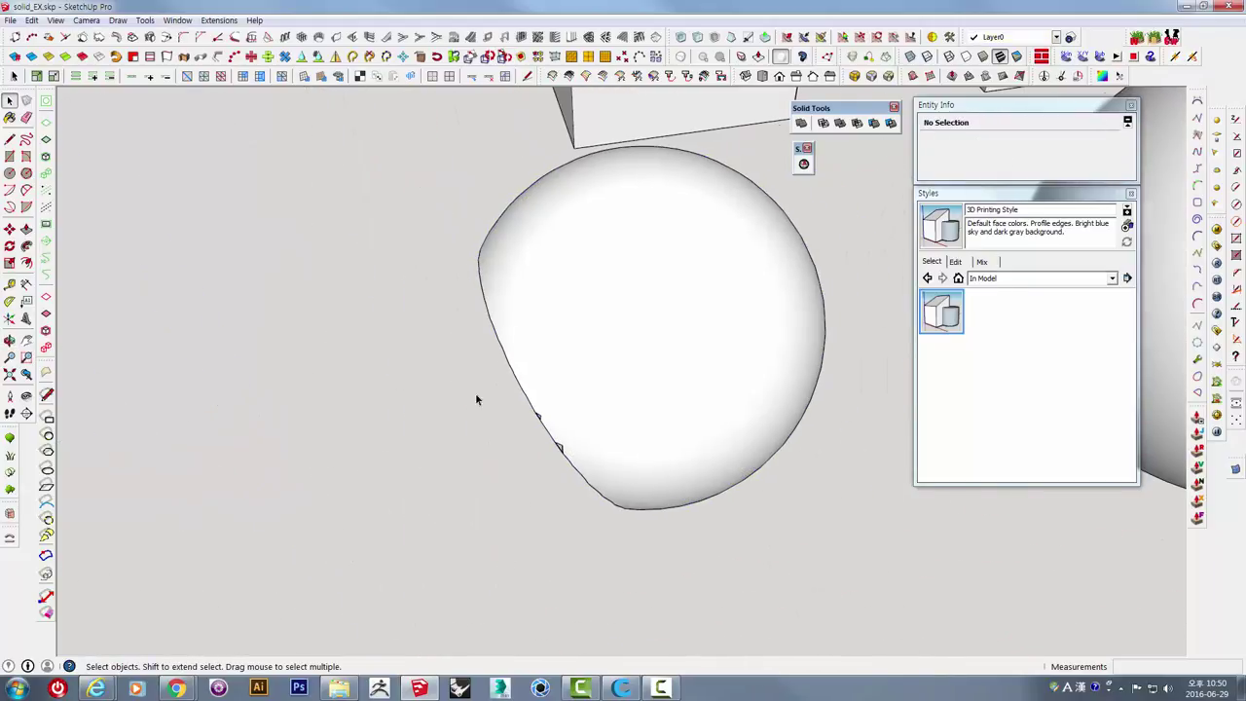
# Enter the other sphere group to check its geometry, then close it.
pyautogui.scroll(-2, 570, 386)
pyautogui.scroll(-3, 569, 386)
pyautogui.scroll(-2, 581, 422)
pyautogui.moveTo(607, 278); pyautogui.dragTo(617, 423, button='middle')
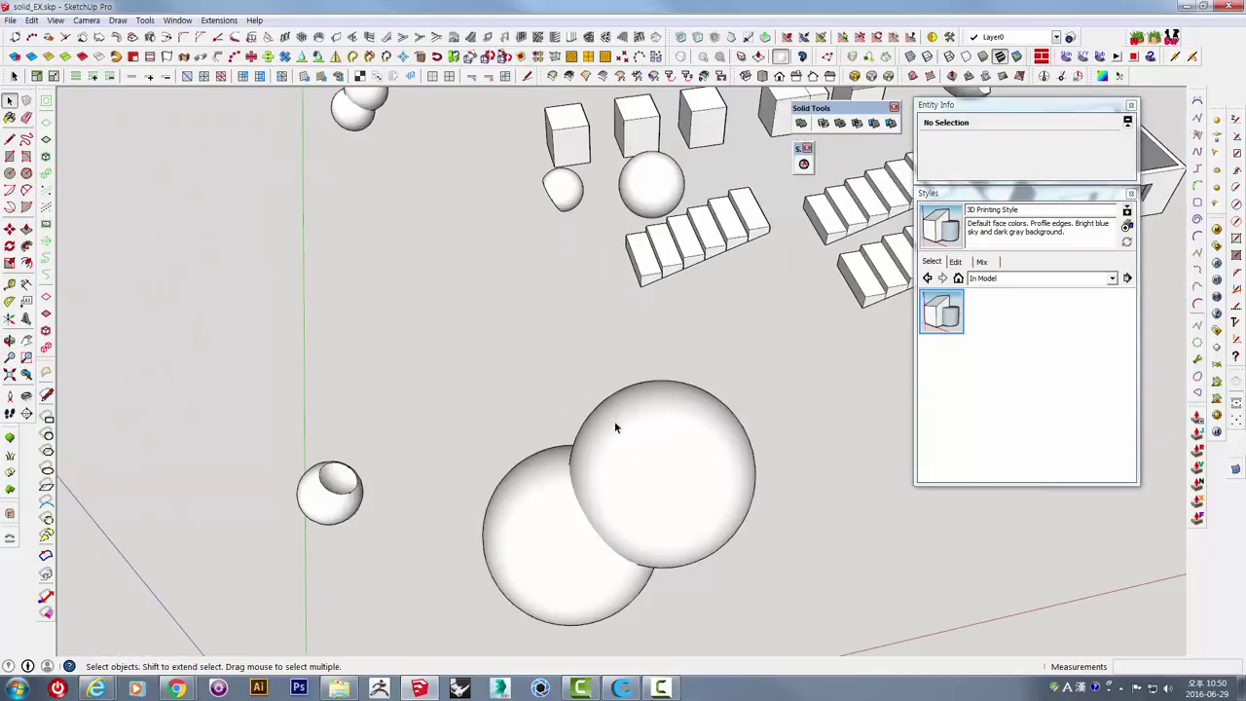
pyautogui.scroll(-2, 623, 443)
pyautogui.click(627, 461)
pyautogui.tripleClick(647, 468)
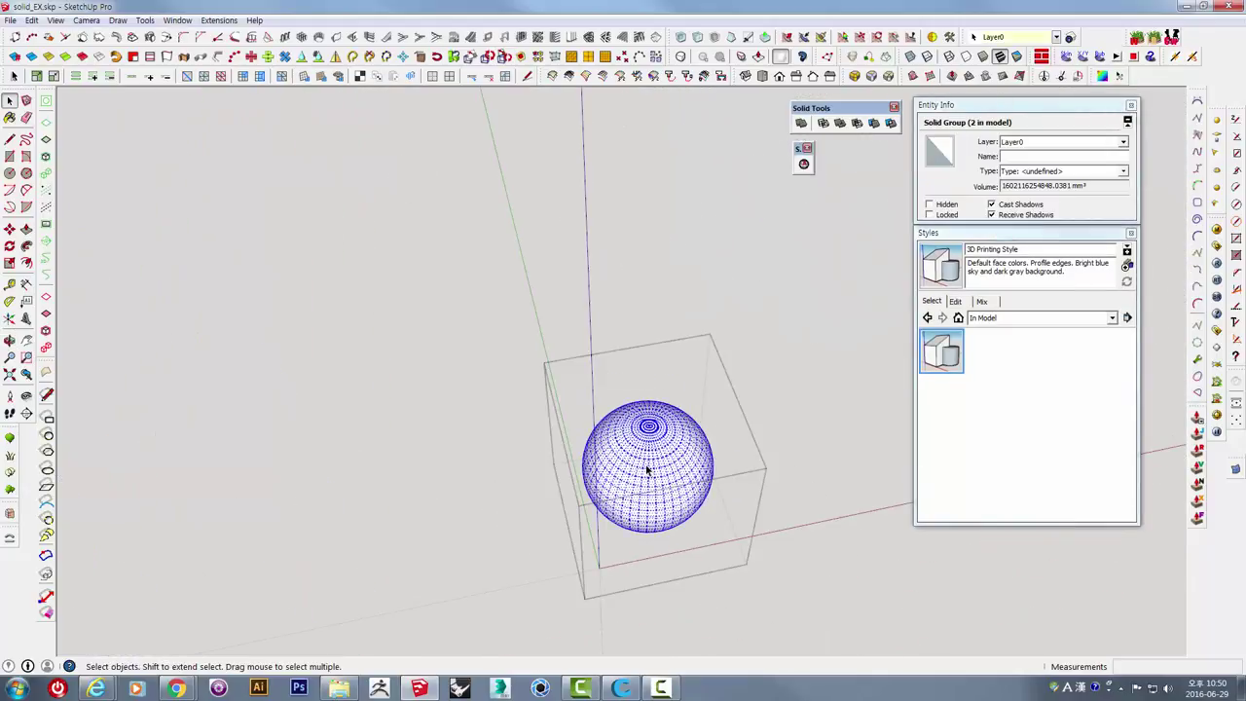
pyautogui.click(818, 542)
pyautogui.scroll(3, 728, 453)
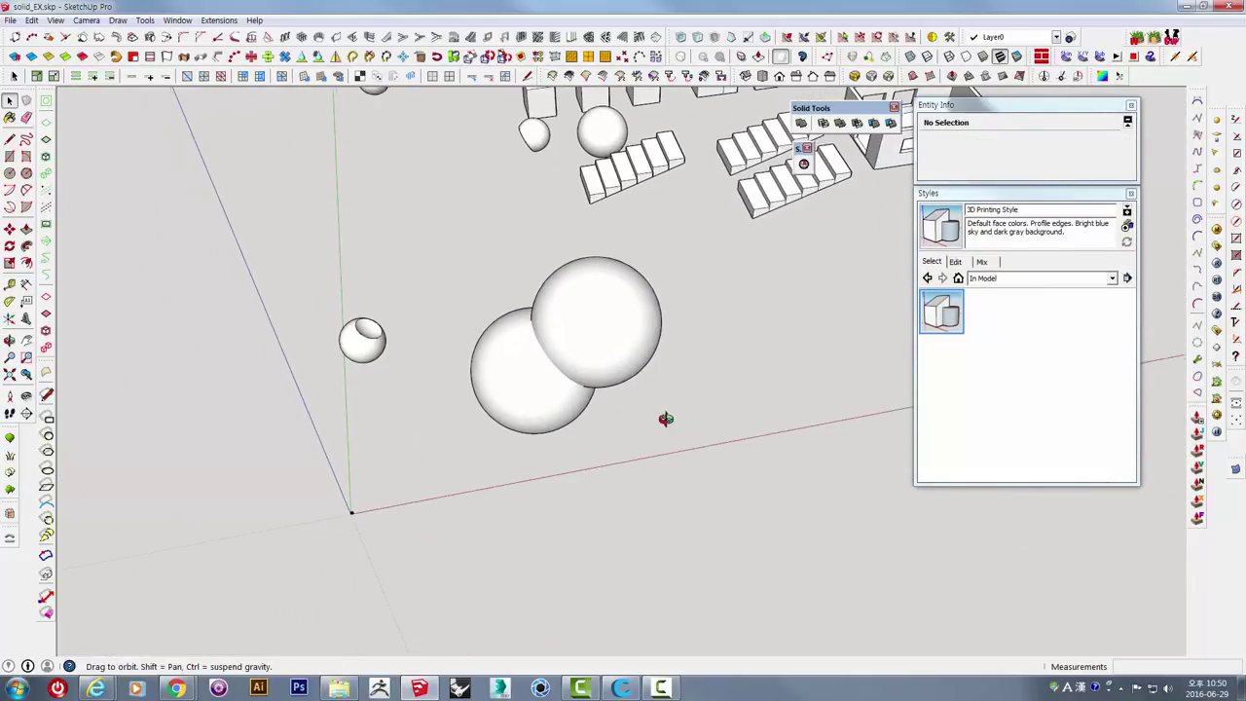
pyautogui.scroll(2, 668, 418)
pyautogui.moveTo(628, 424)
pyautogui.mouseDown(button='middle')
pyautogui.moveTo(526, 407)
pyautogui.moveTo(542, 426)
pyautogui.mouseUp(button='middle')
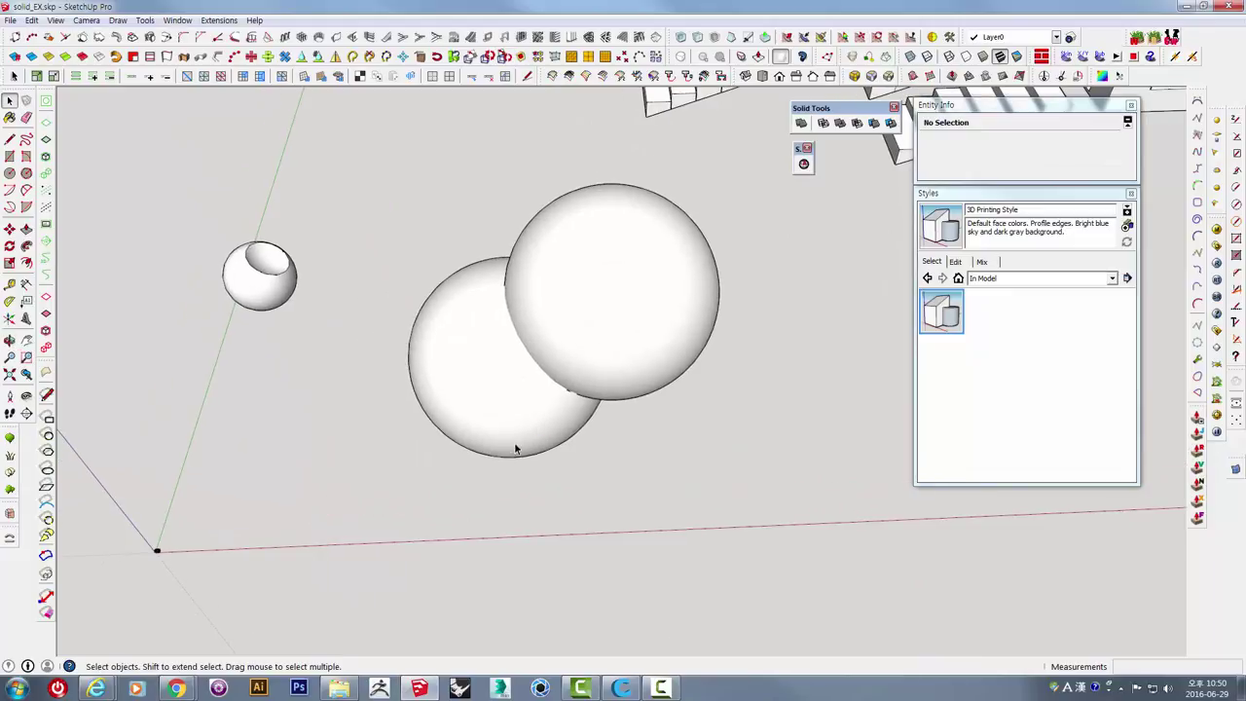
# Select both overlapping sphere groups and apply Solid Tools > Subtract.
pyautogui.click(513, 416)
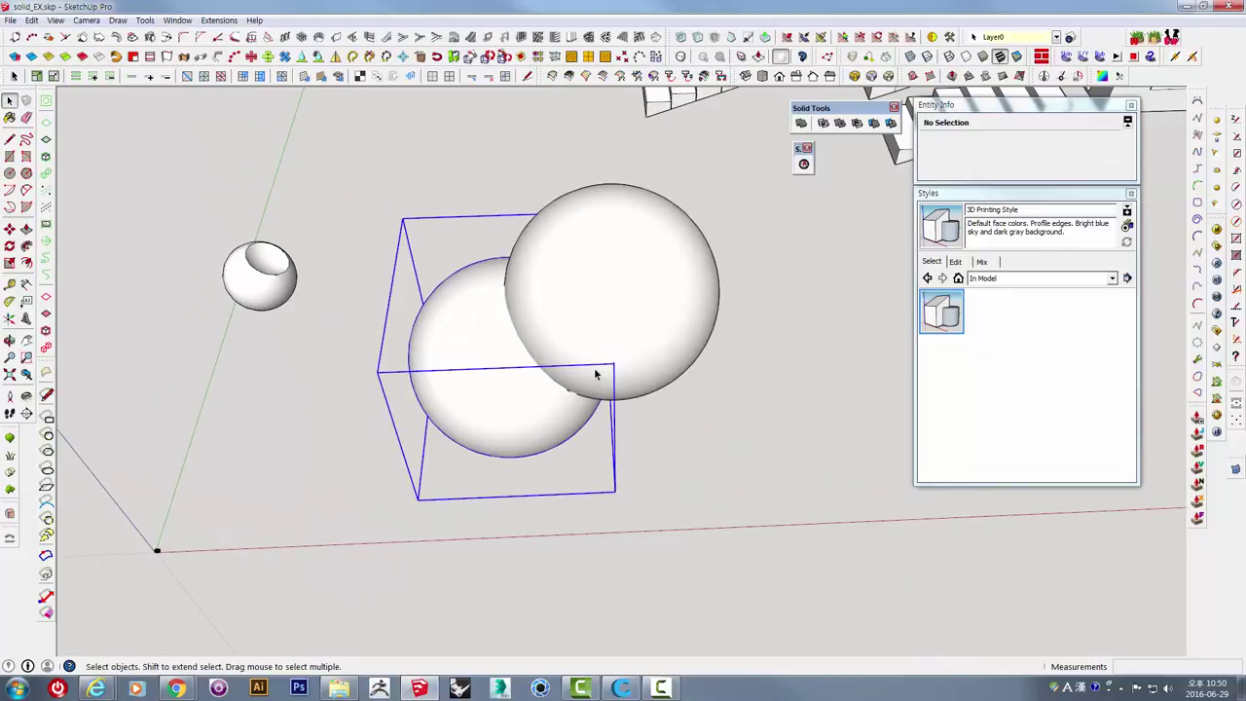
pyautogui.click(726, 523)
pyautogui.click(637, 316)
pyautogui.keyDown('ctrl'); pyautogui.click(467, 384); pyautogui.keyUp('ctrl')
pyautogui.rightClick(595, 251)
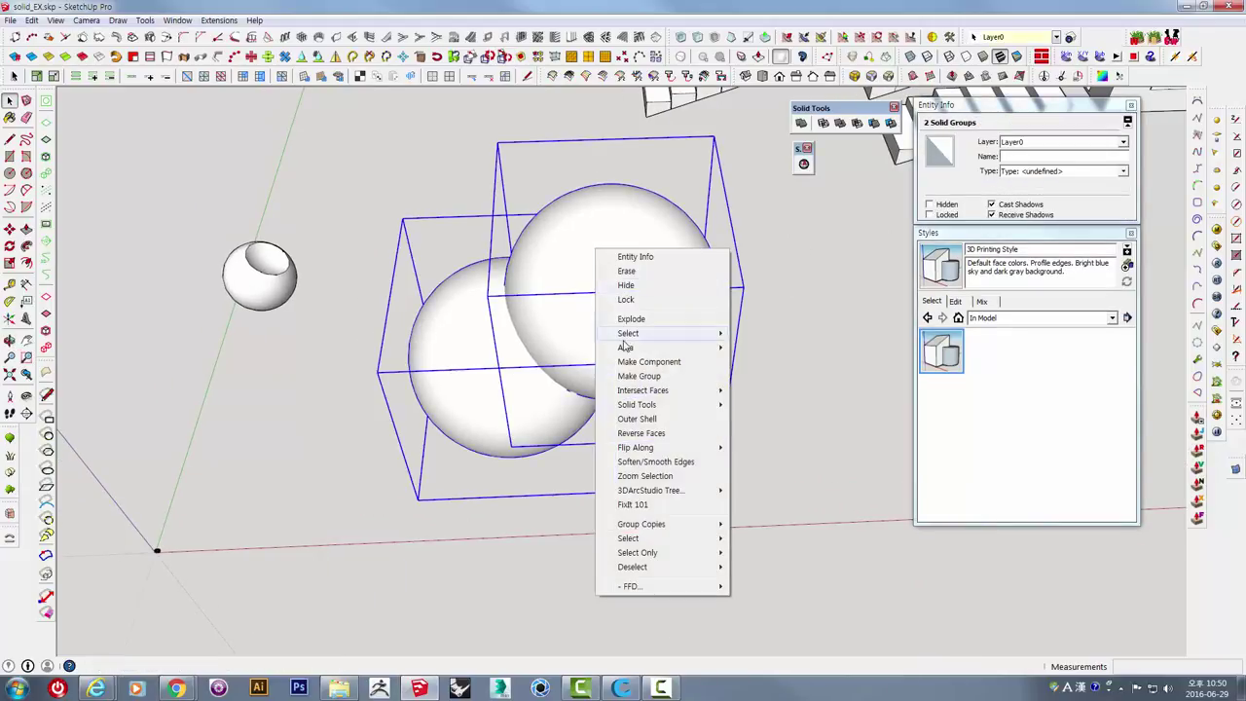
pyautogui.moveTo(637, 404)
pyautogui.click(561, 434)
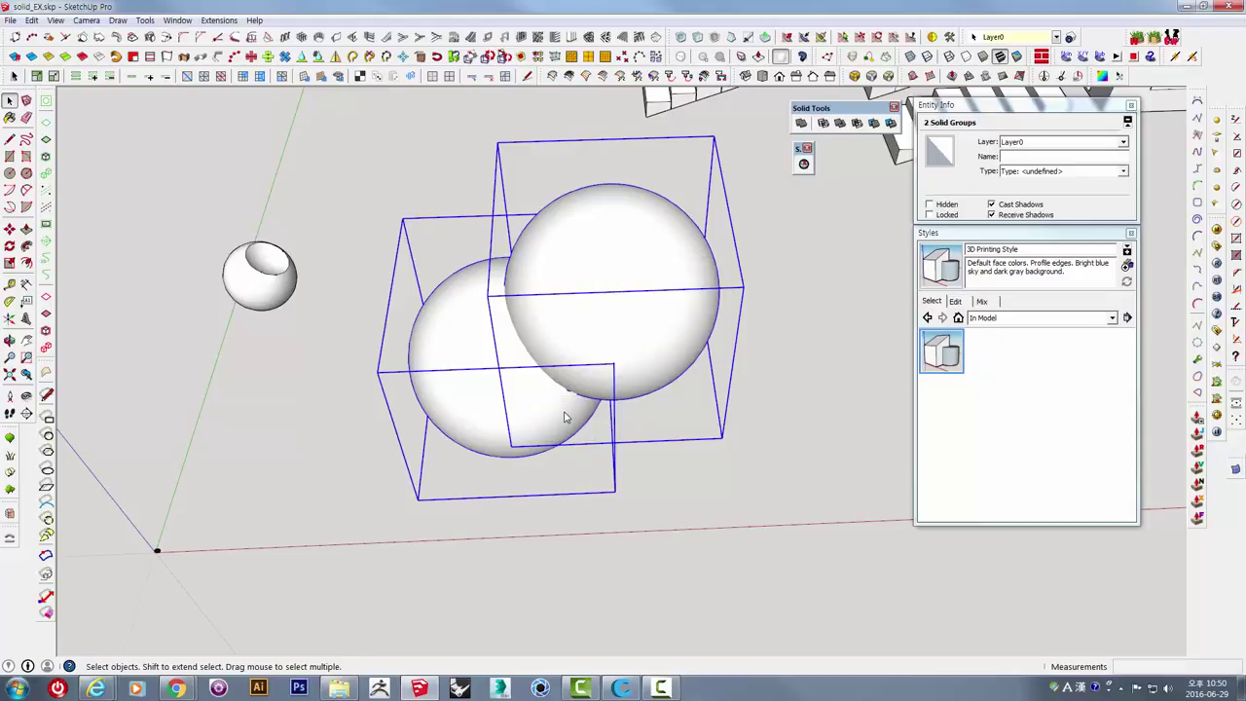
# Orbit around the hollowed sphere to inspect the subtraction result, then clear the selection.
pyautogui.moveTo(565, 417)
pyautogui.mouseDown(button='middle')
pyautogui.moveTo(340, 334)
pyautogui.moveTo(503, 333)
pyautogui.mouseUp(button='middle')
pyautogui.scroll(3, 585, 295)
pyautogui.moveTo(586, 296); pyautogui.dragTo(377, 229, button='middle')
pyautogui.scroll(2, 377, 229)
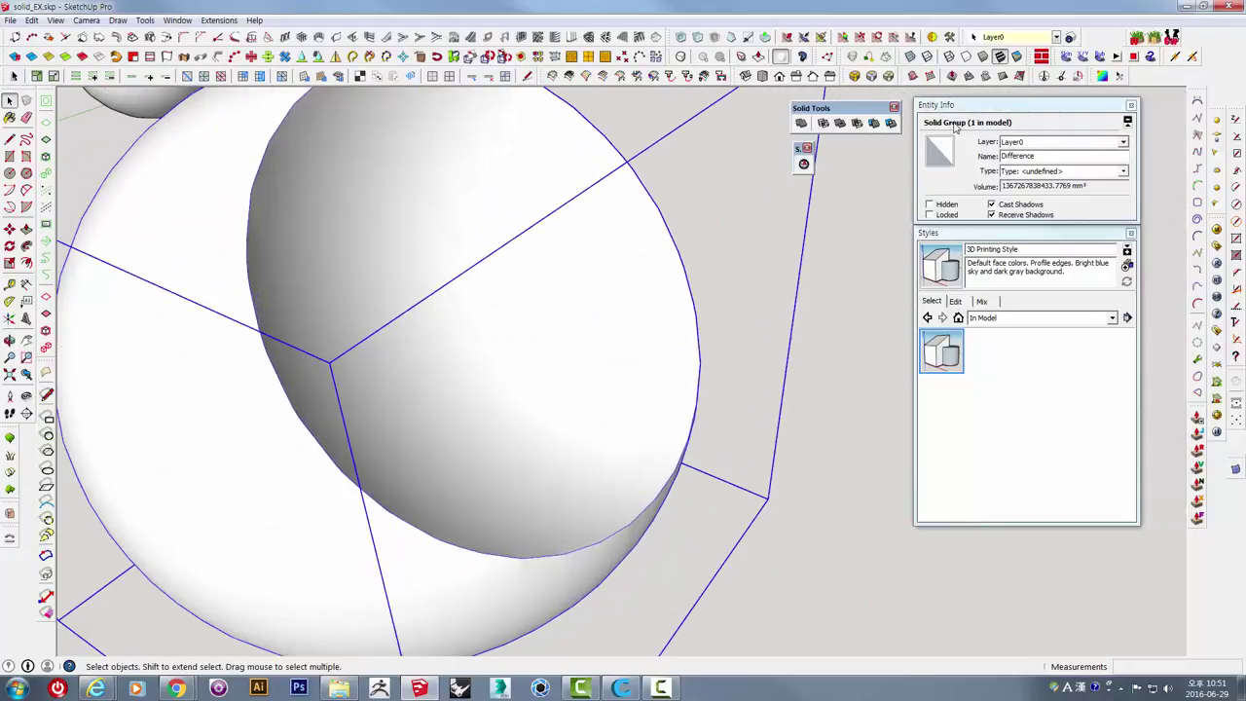
pyautogui.scroll(-3, 553, 349)
pyautogui.moveTo(570, 458); pyautogui.dragTo(617, 437, button='middle')
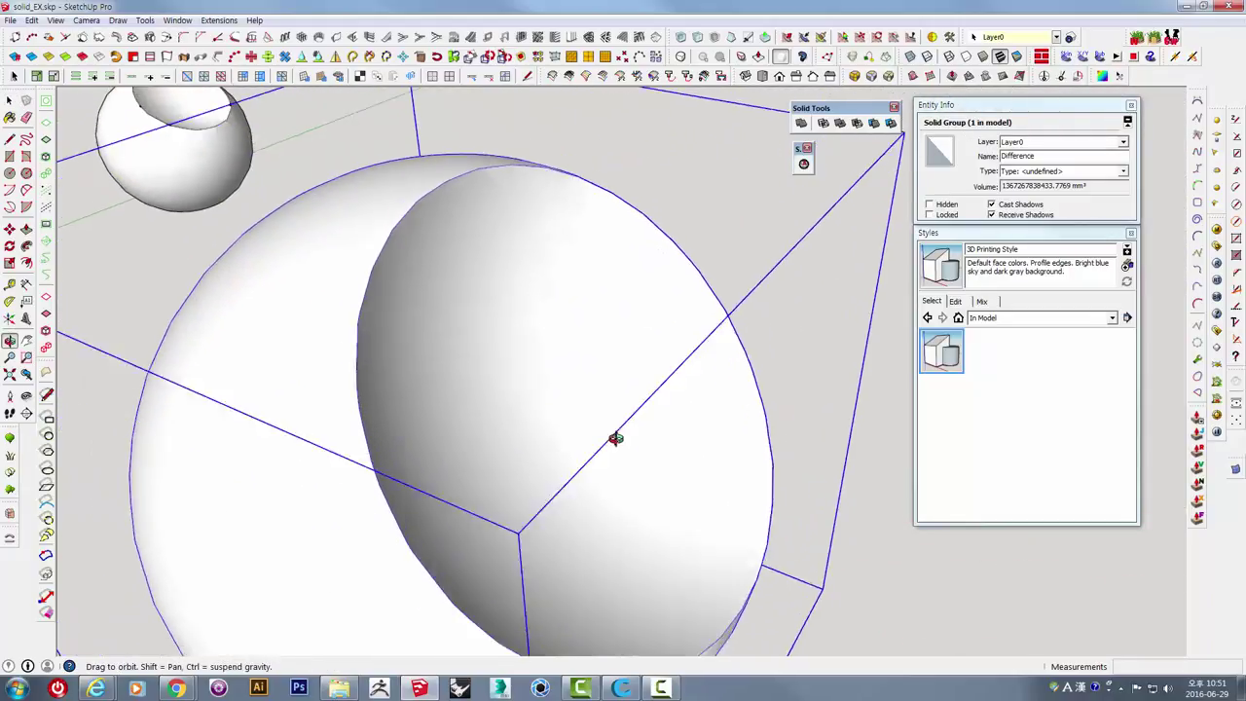
pyautogui.scroll(-2, 672, 409)
pyautogui.moveTo(672, 409); pyautogui.dragTo(658, 390, button='middle')
pyautogui.scroll(-2, 658, 390)
pyautogui.moveTo(545, 437)
pyautogui.mouseDown(button='middle')
pyautogui.moveTo(636, 380)
pyautogui.moveTo(745, 364)
pyautogui.moveTo(584, 398)
pyautogui.moveTo(581, 315)
pyautogui.moveTo(682, 286)
pyautogui.moveTo(739, 352)
pyautogui.moveTo(561, 547)
pyautogui.moveTo(553, 388)
pyautogui.moveTo(525, 256)
pyautogui.moveTo(488, 459)
pyautogui.mouseUp(button='middle')
pyautogui.click(744, 369)
# Delete the small sphere and the hollowed sphere.
pyautogui.scroll(-2, 561, 547)
pyautogui.scroll(-1, 562, 547)
pyautogui.scroll(2, 526, 256)
pyautogui.scroll(-2, 525, 256)
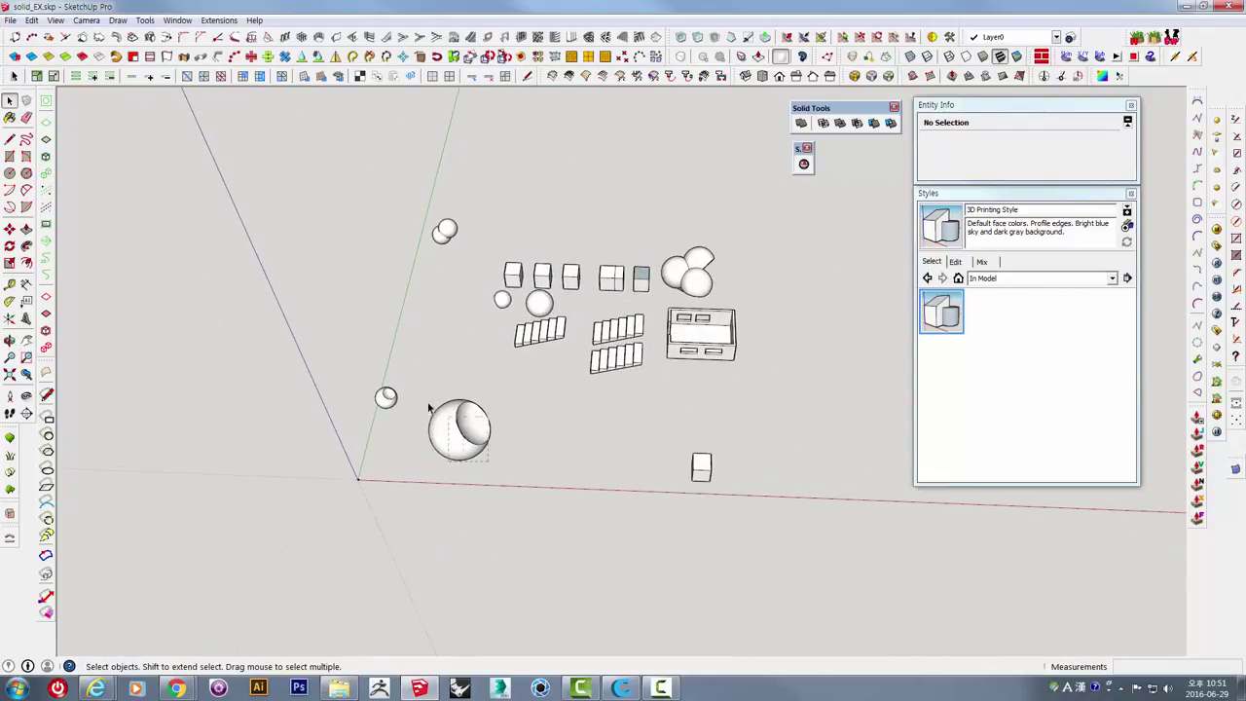
pyautogui.moveTo(487, 459); pyautogui.dragTo(385, 371)
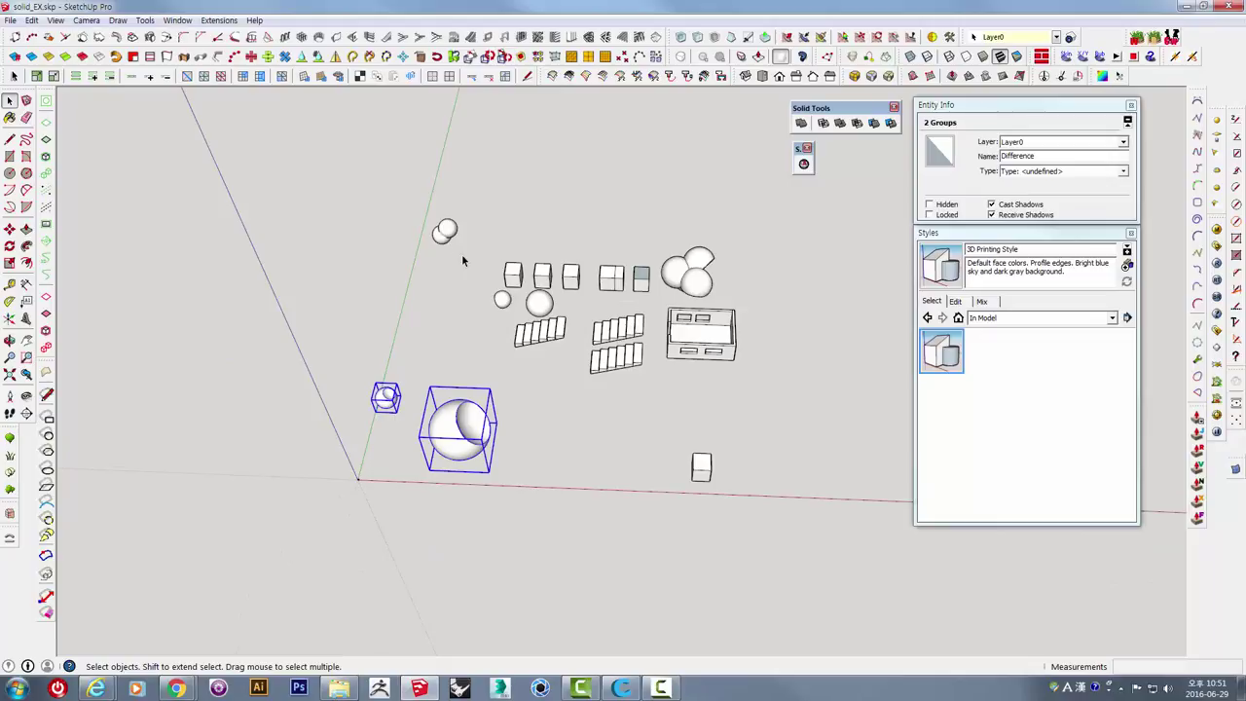
pyautogui.press('Delete')
# Delete the small sphere pair near the top and the lone small box.
pyautogui.click(434, 228)
pyautogui.press('Delete')
pyautogui.moveTo(434, 228); pyautogui.dragTo(669, 440, button='middle')
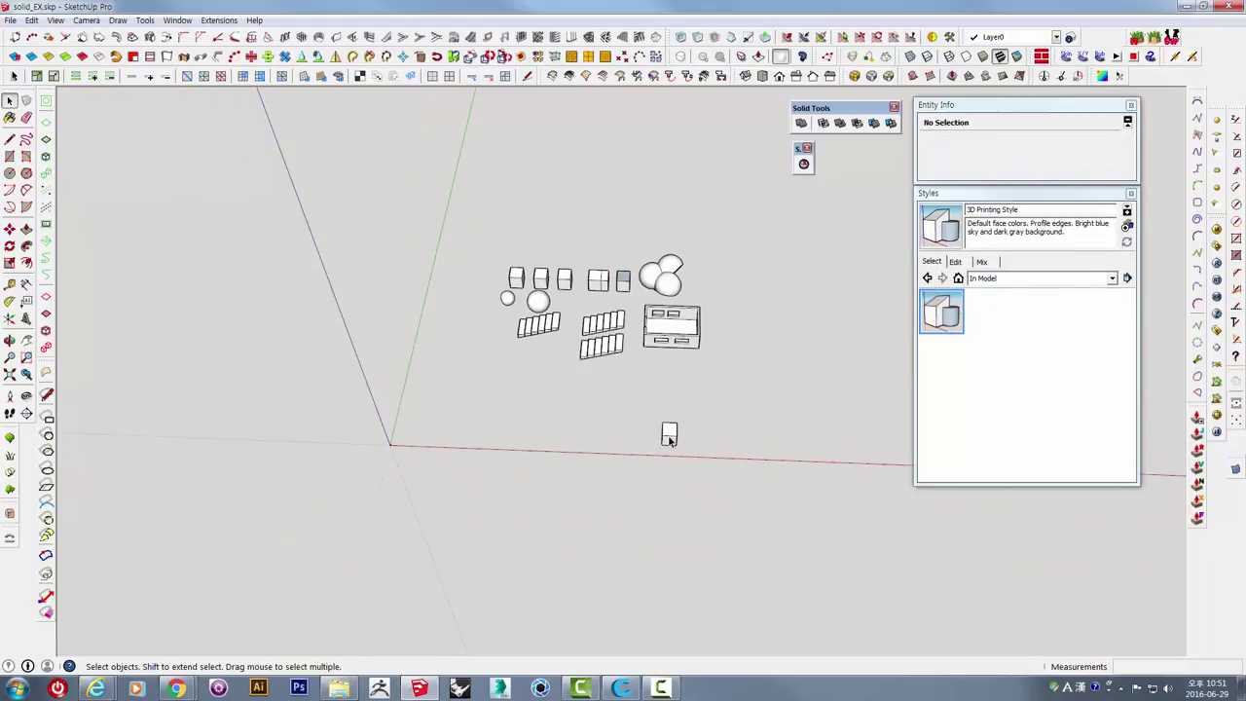
pyautogui.scroll(2, 670, 440)
pyautogui.press('Delete')
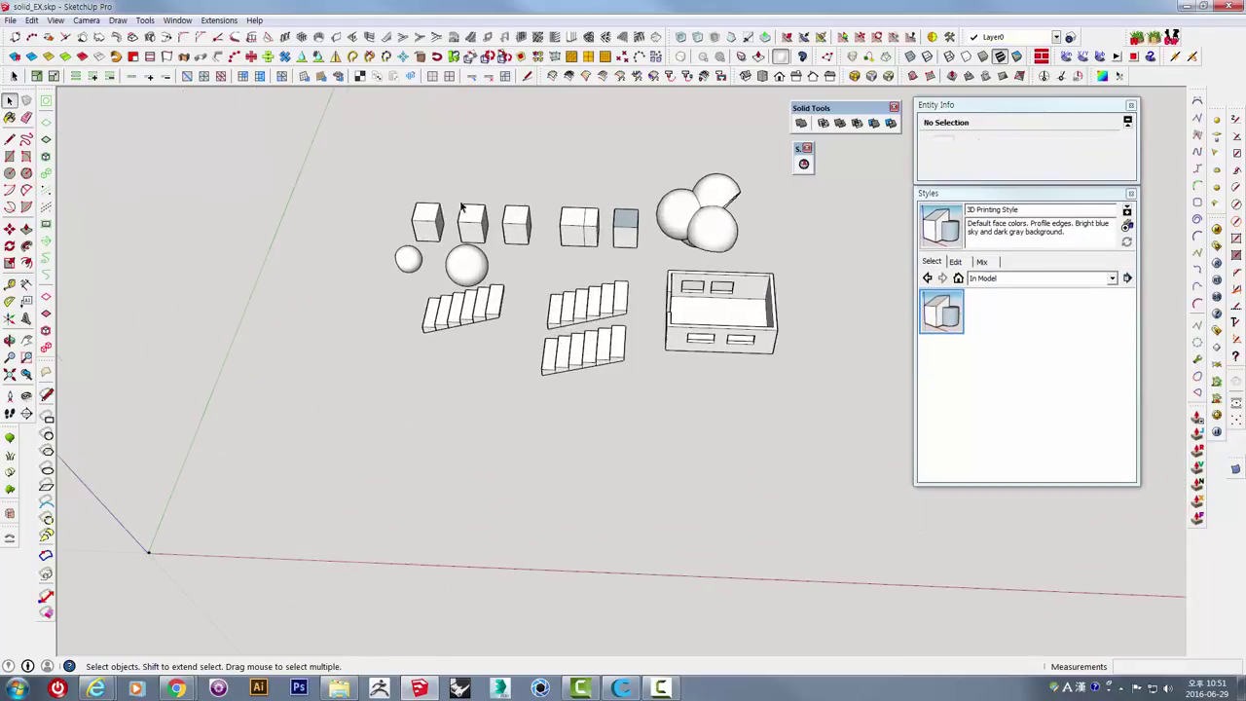
# Enter the box group, select all its geometry with Ctrl+A, and exit back to the model.
pyautogui.scroll(3, 411, 238)
pyautogui.scroll(2, 510, 282)
pyautogui.moveTo(565, 265)
pyautogui.mouseDown(button='middle')
pyautogui.moveTo(587, 289)
pyautogui.moveTo(522, 284)
pyautogui.mouseUp(button='middle')
pyautogui.doubleClick(520, 287)
pyautogui.hotkey('ctrl', 'a')
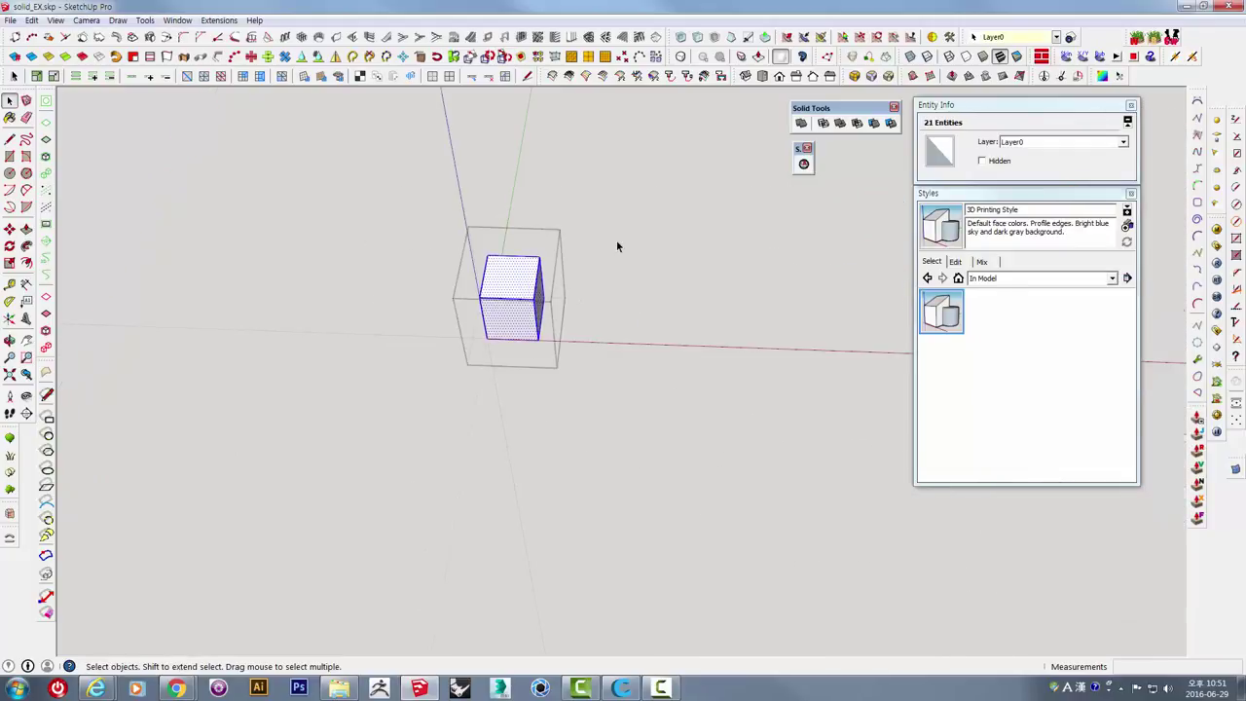
pyautogui.click(616, 246)
pyautogui.scroll(2, 595, 240)
pyautogui.scroll(2, 594, 253)
pyautogui.scroll(2, 596, 259)
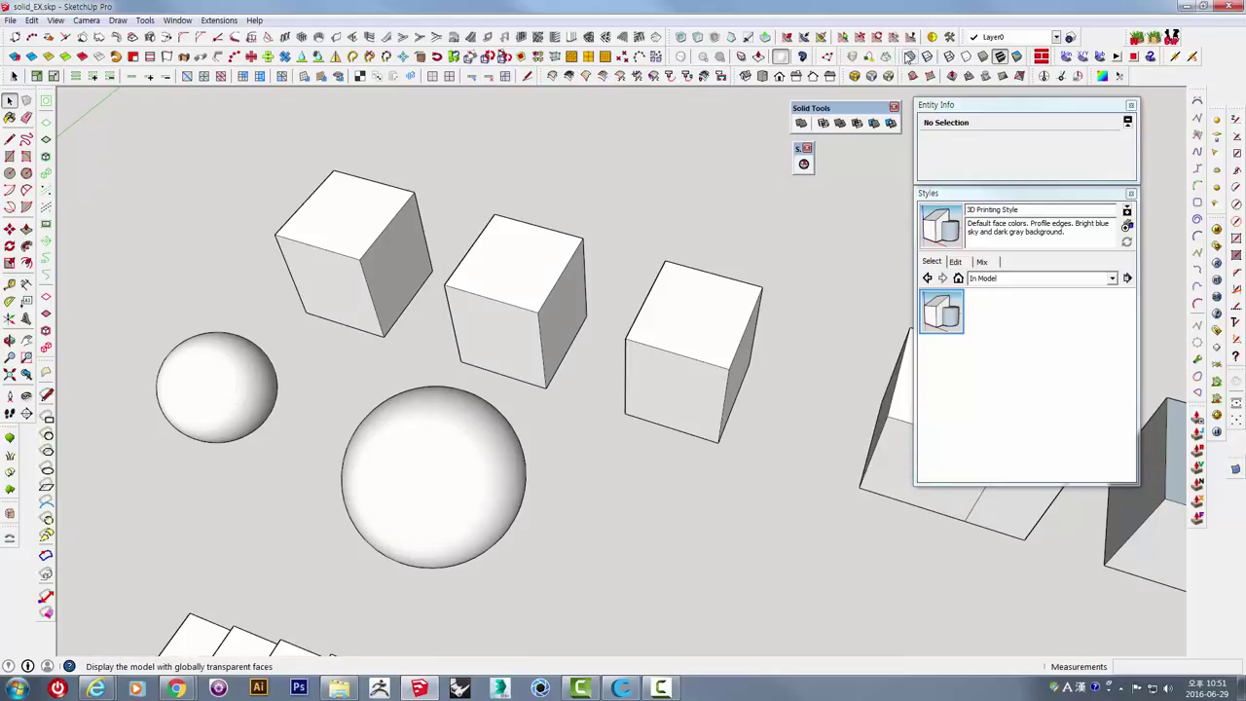
# Turn on X-Ray face style and zoom in on the transparent cubes.
pyautogui.click(910, 56)
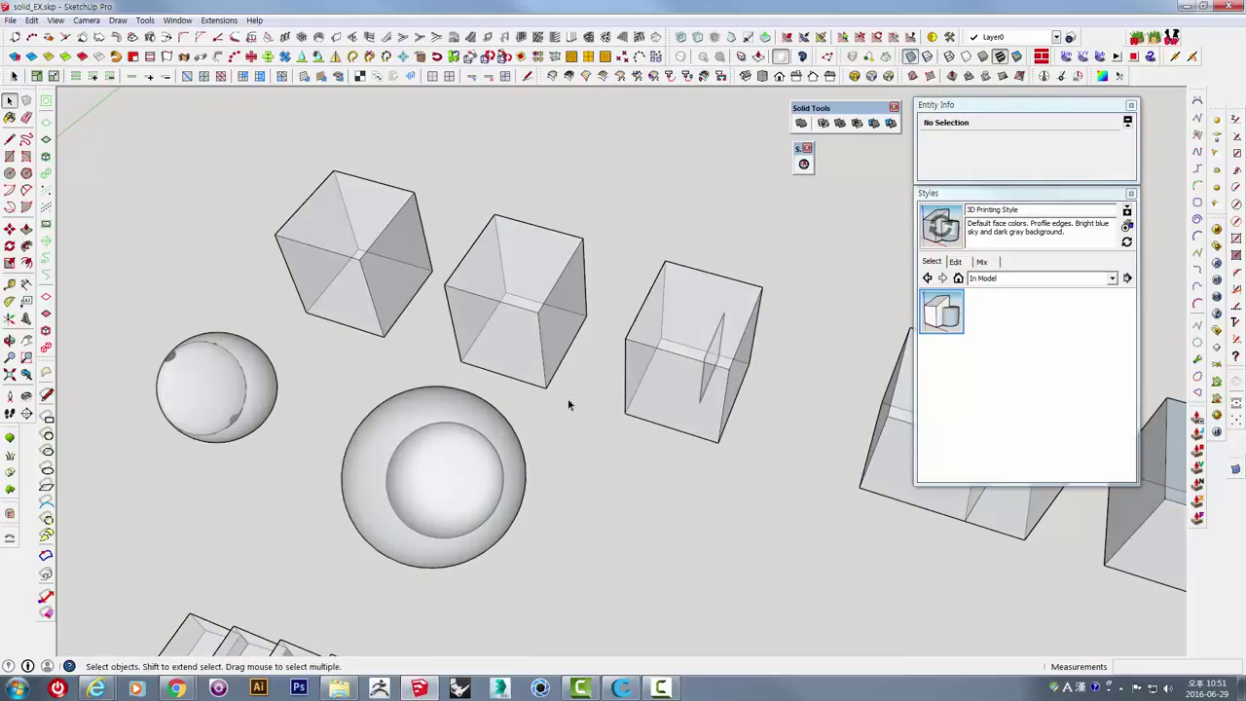
pyautogui.moveTo(570, 403); pyautogui.dragTo(503, 332, button='middle')
pyautogui.scroll(3, 503, 332)
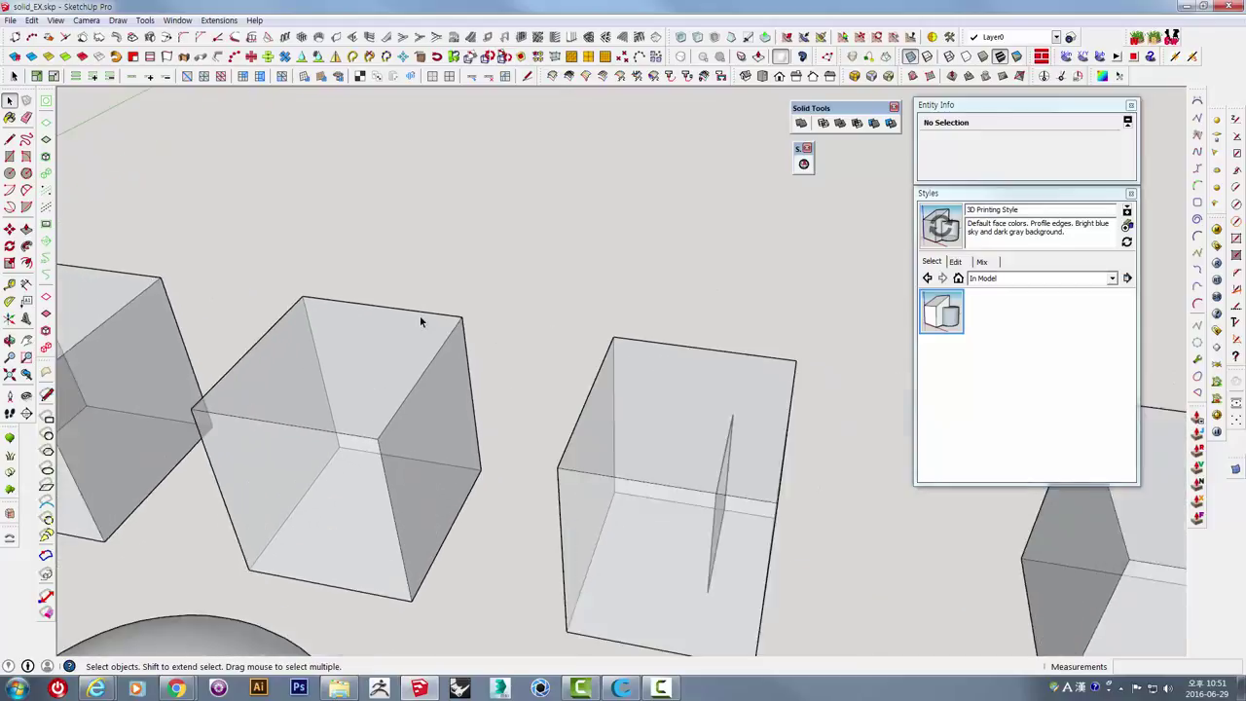
pyautogui.scroll(3, 420, 316)
pyautogui.scroll(-2, 448, 300)
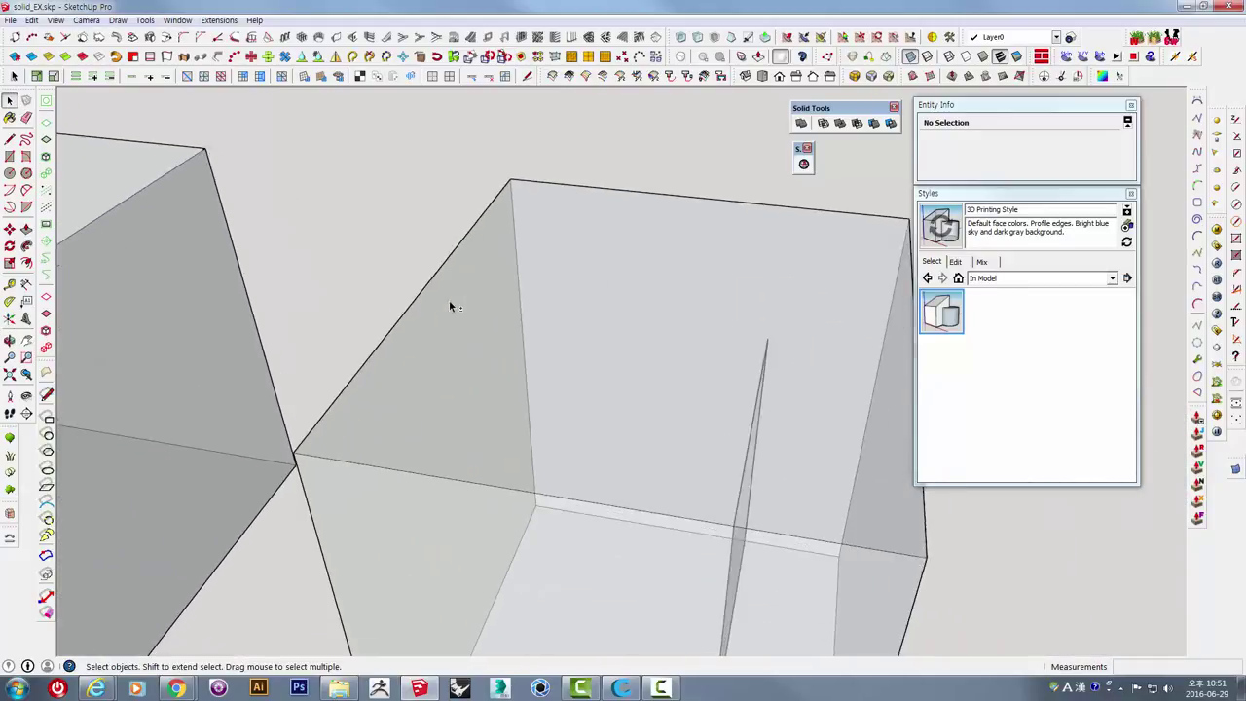
pyautogui.scroll(-3, 461, 307)
pyautogui.scroll(-3, 540, 364)
pyautogui.scroll(-1, 547, 378)
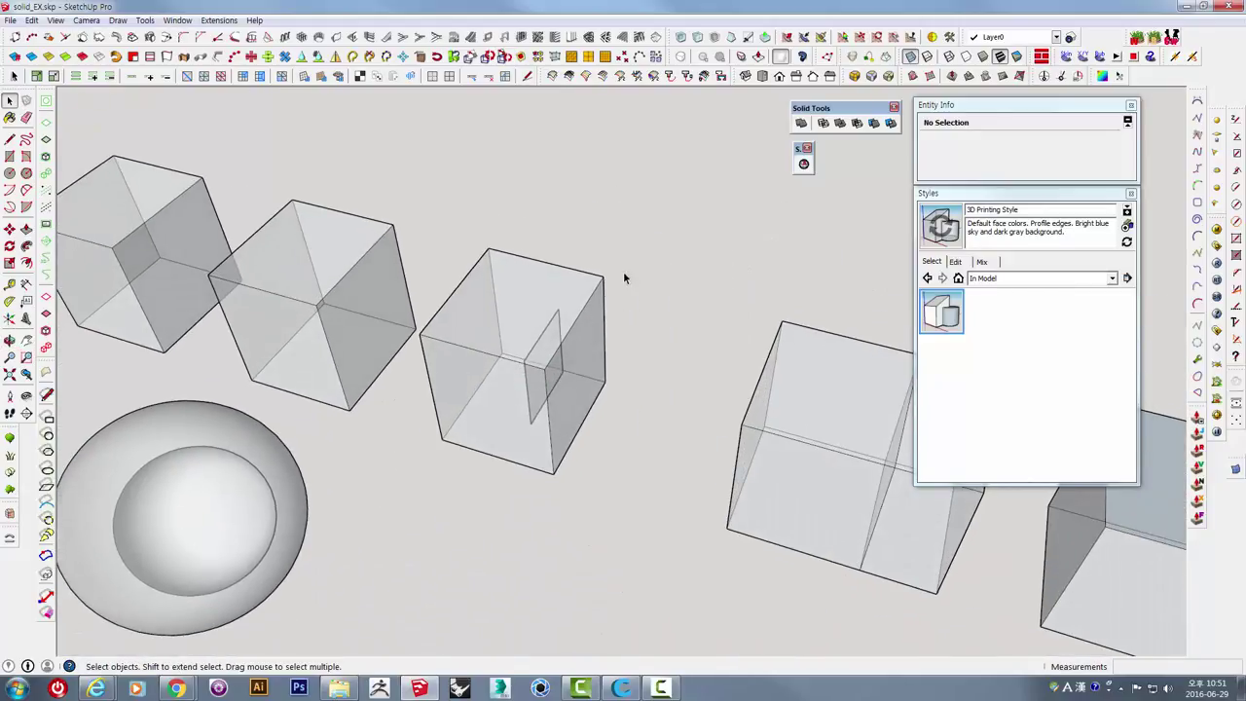
# View the cubes from the front and other angles, and shift the Solid Inspector toolbar left.
pyautogui.moveTo(624, 278)
pyautogui.mouseDown(button='middle')
pyautogui.moveTo(657, 380)
pyautogui.moveTo(776, 347)
pyautogui.moveTo(807, 263)
pyautogui.moveTo(692, 220)
pyautogui.moveTo(746, 464)
pyautogui.moveTo(762, 426)
pyautogui.moveTo(648, 412)
pyautogui.moveTo(549, 482)
pyautogui.mouseUp(button='middle')
pyautogui.scroll(2, 545, 459)
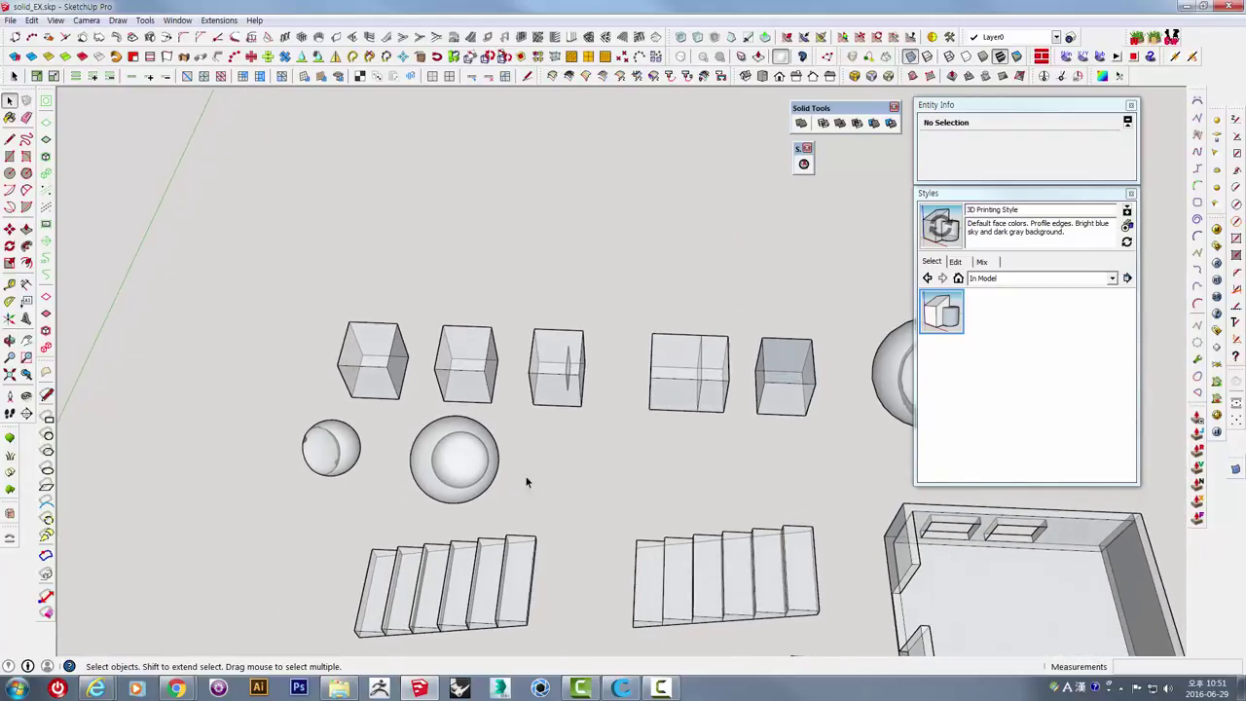
pyautogui.scroll(2, 511, 463)
pyautogui.scroll(2, 497, 453)
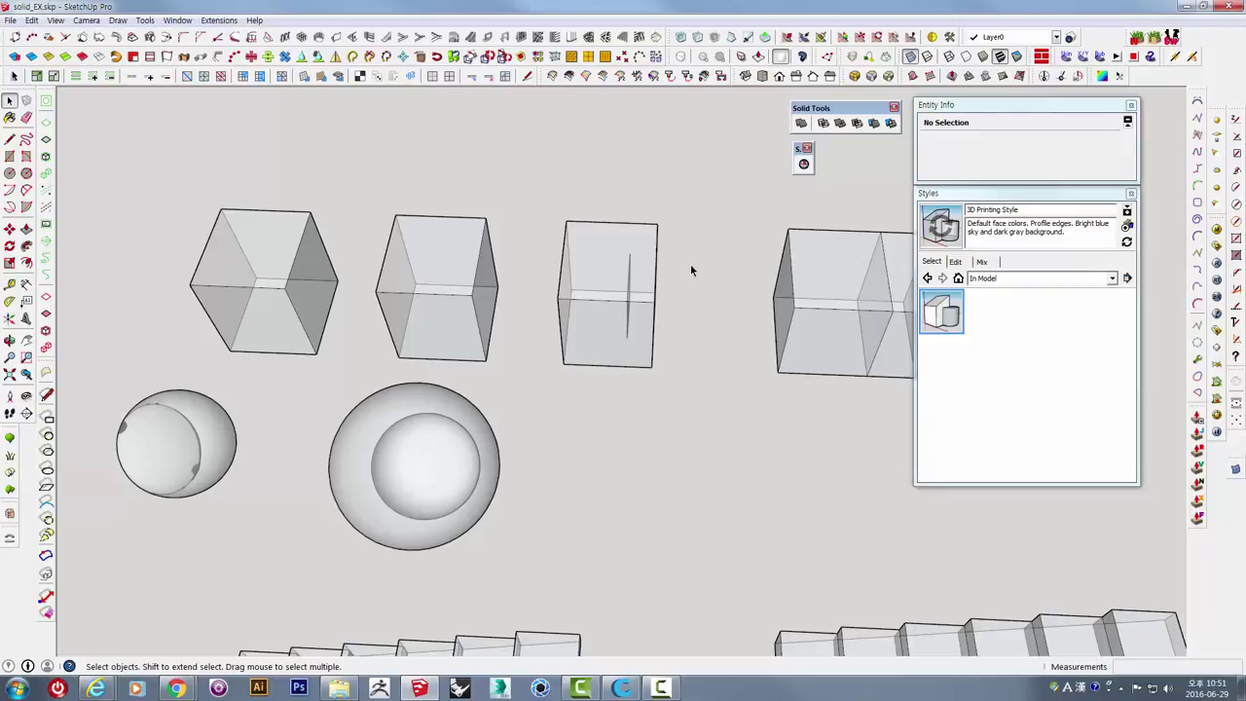
pyautogui.moveTo(657, 334)
pyautogui.mouseDown(button='middle')
pyautogui.moveTo(620, 320)
pyautogui.moveTo(624, 303)
pyautogui.moveTo(455, 359)
pyautogui.mouseUp(button='middle')
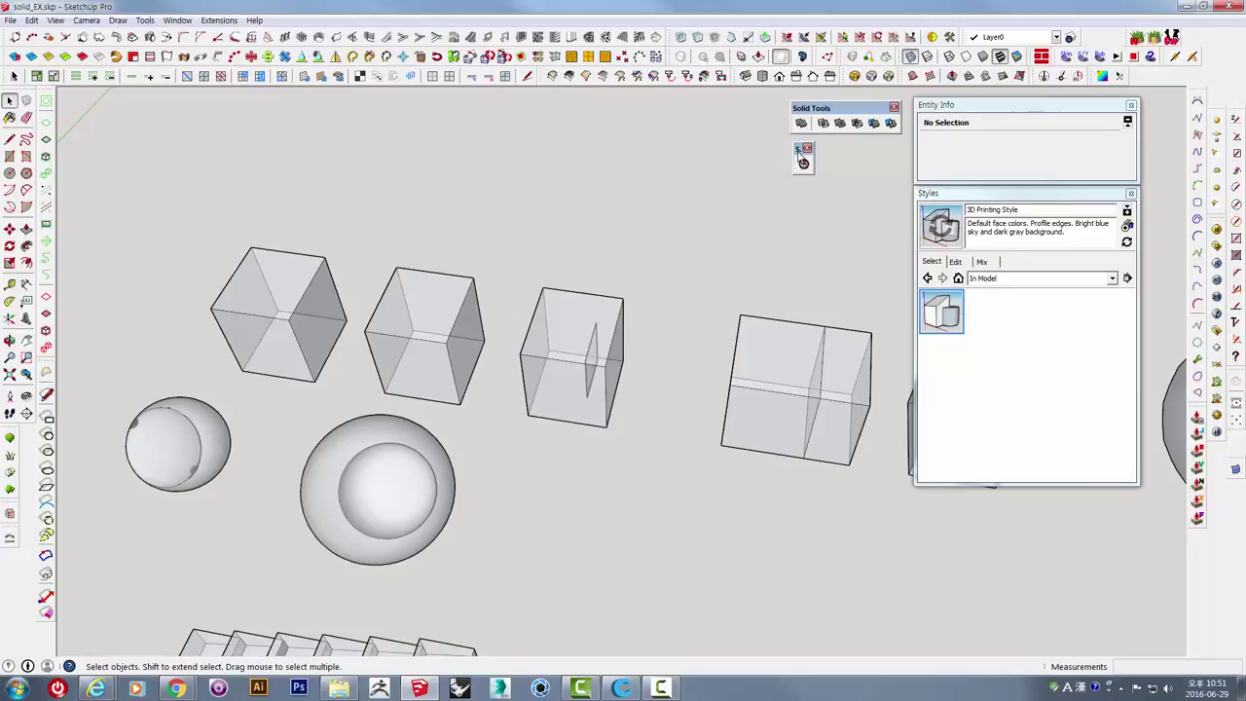
pyautogui.moveTo(800, 149); pyautogui.dragTo(759, 152)
pyautogui.rightClick(1148, 80)
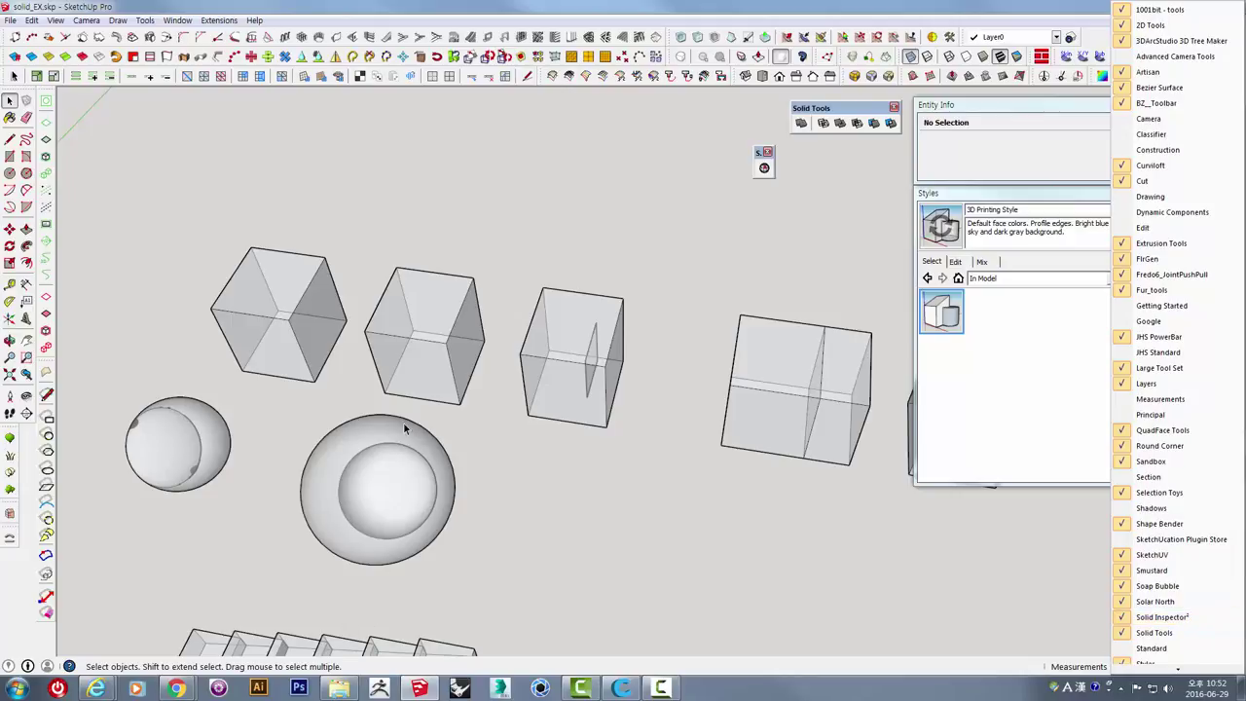
pyautogui.click(397, 216)
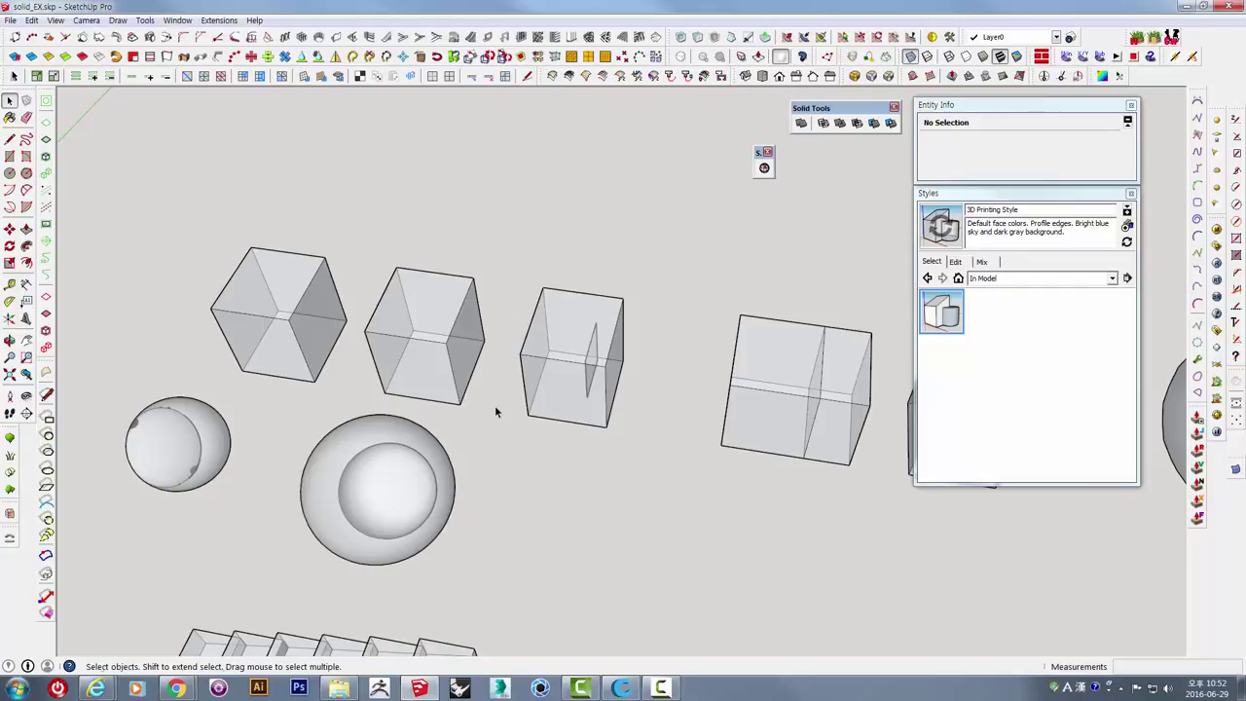
# Select the second cube group and run Solid Inspector² on it.
pyautogui.moveTo(494, 405); pyautogui.dragTo(659, 369, button='middle')
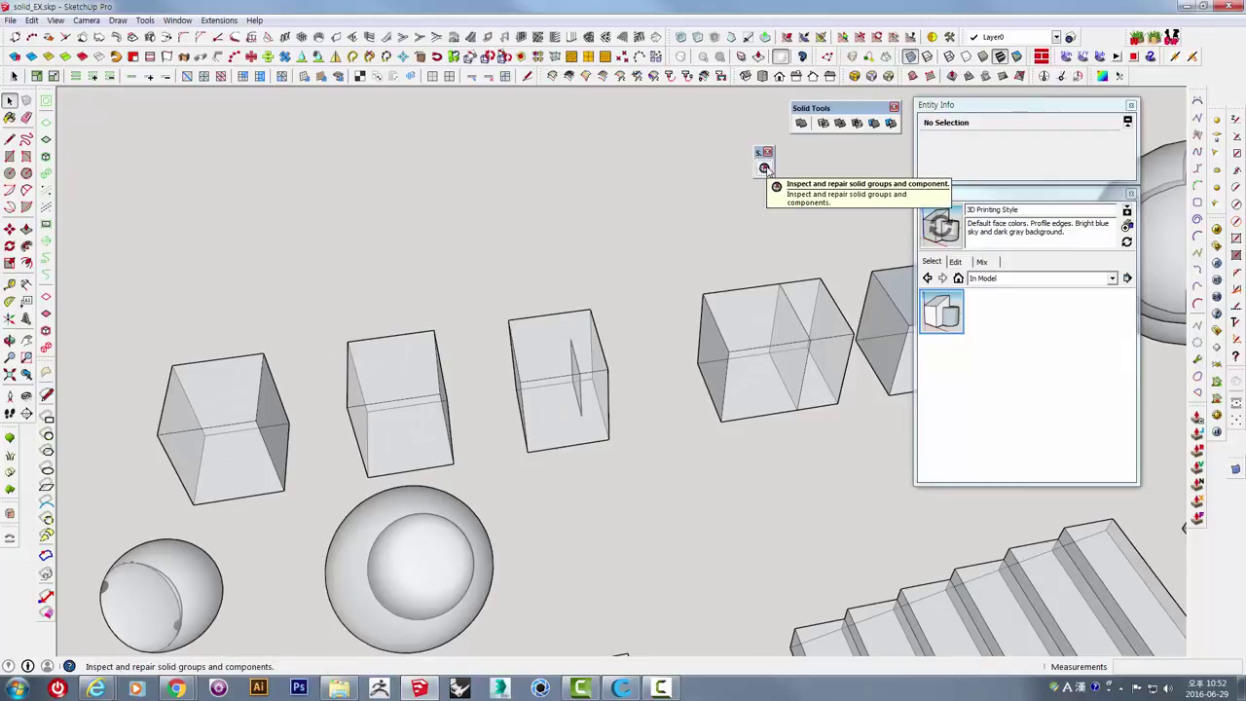
pyautogui.moveTo(689, 243)
pyautogui.mouseDown(button='middle')
pyautogui.moveTo(503, 381)
pyautogui.moveTo(444, 391)
pyautogui.mouseUp(button='middle')
pyautogui.click(410, 312)
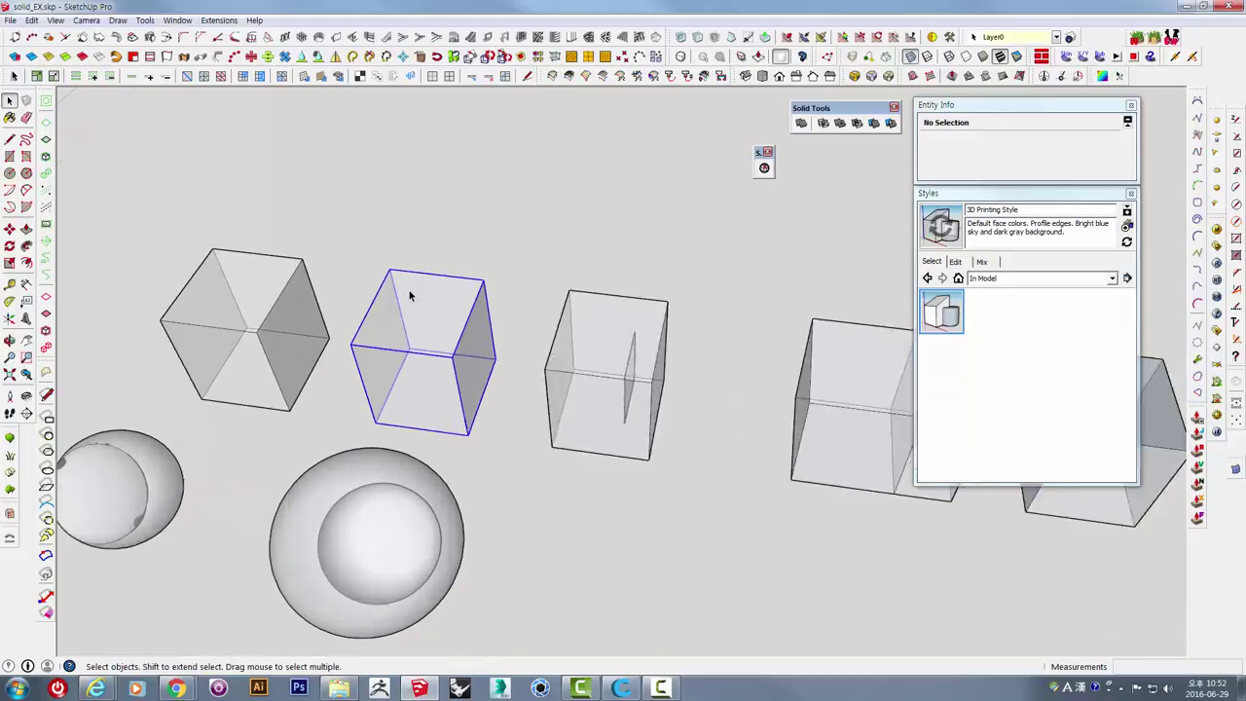
pyautogui.scroll(3, 412, 298)
pyautogui.scroll(2, 411, 297)
pyautogui.click(764, 169)
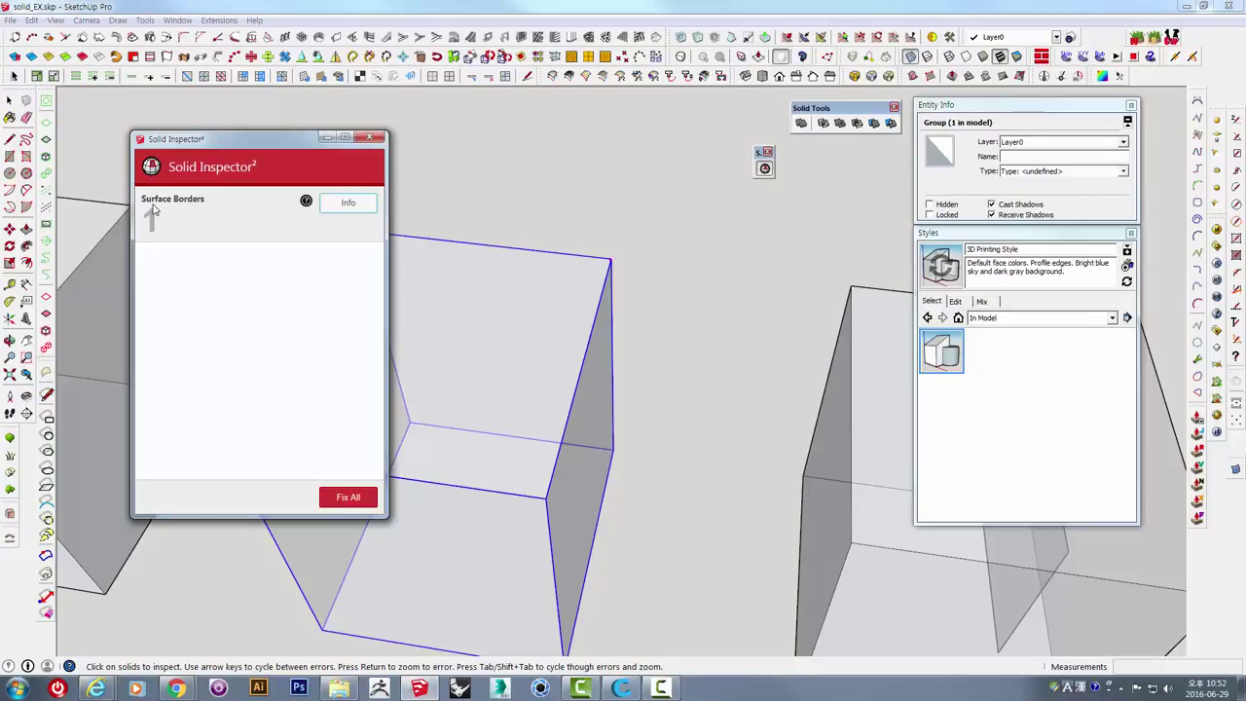
# Zoom to the flagged top corner, try Fix All, and acknowledge the could-not-fix warning.
pyautogui.moveTo(637, 276); pyautogui.dragTo(555, 319, button='middle')
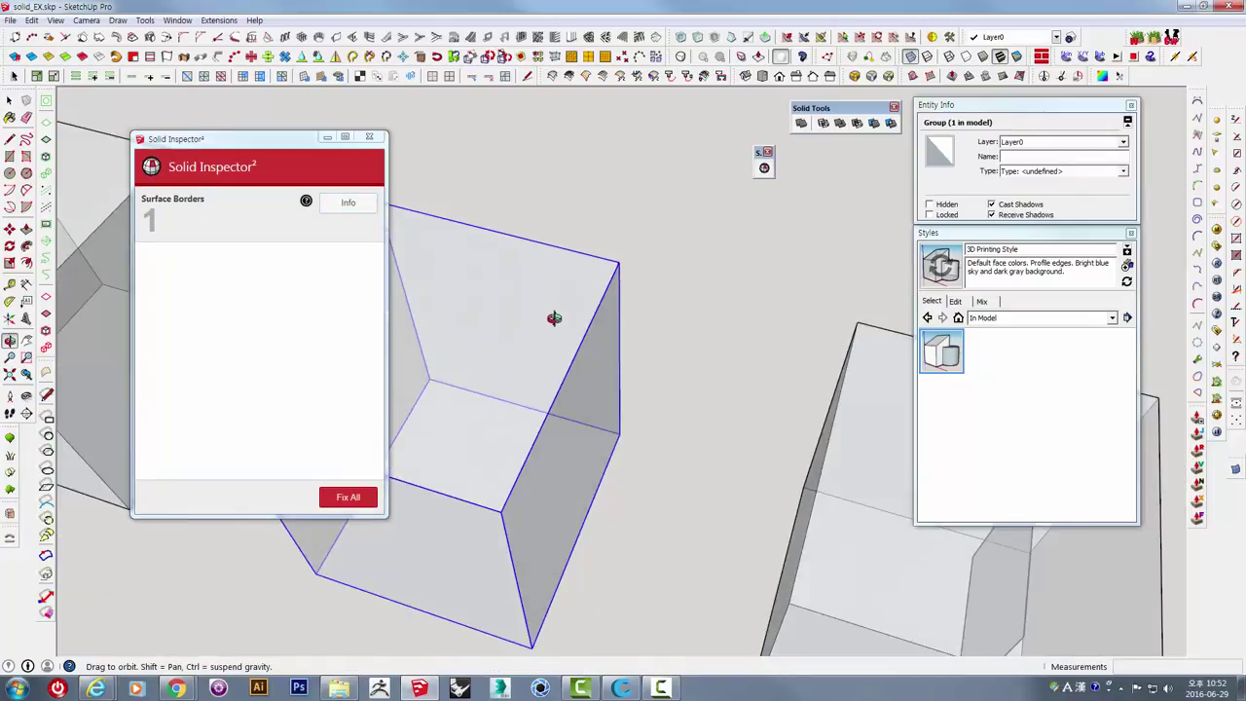
pyautogui.scroll(2, 629, 270)
pyautogui.moveTo(652, 298); pyautogui.dragTo(551, 306, button='middle')
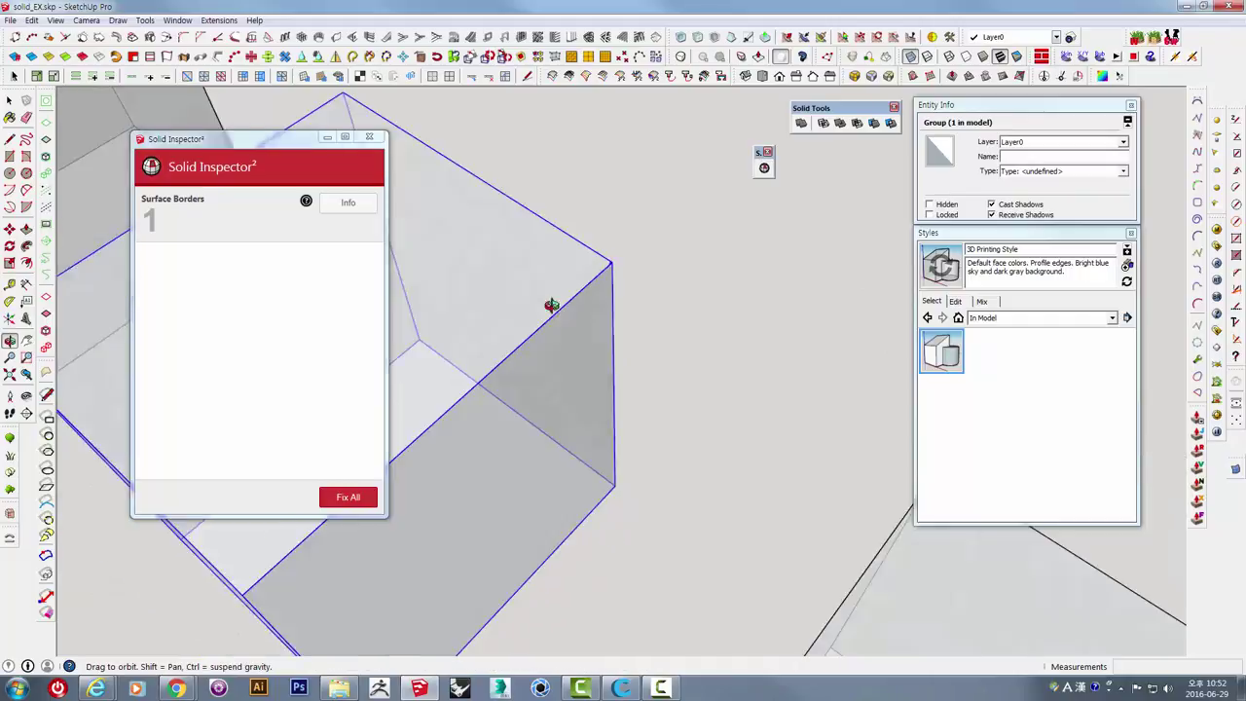
pyautogui.scroll(2, 598, 267)
pyautogui.scroll(2, 612, 270)
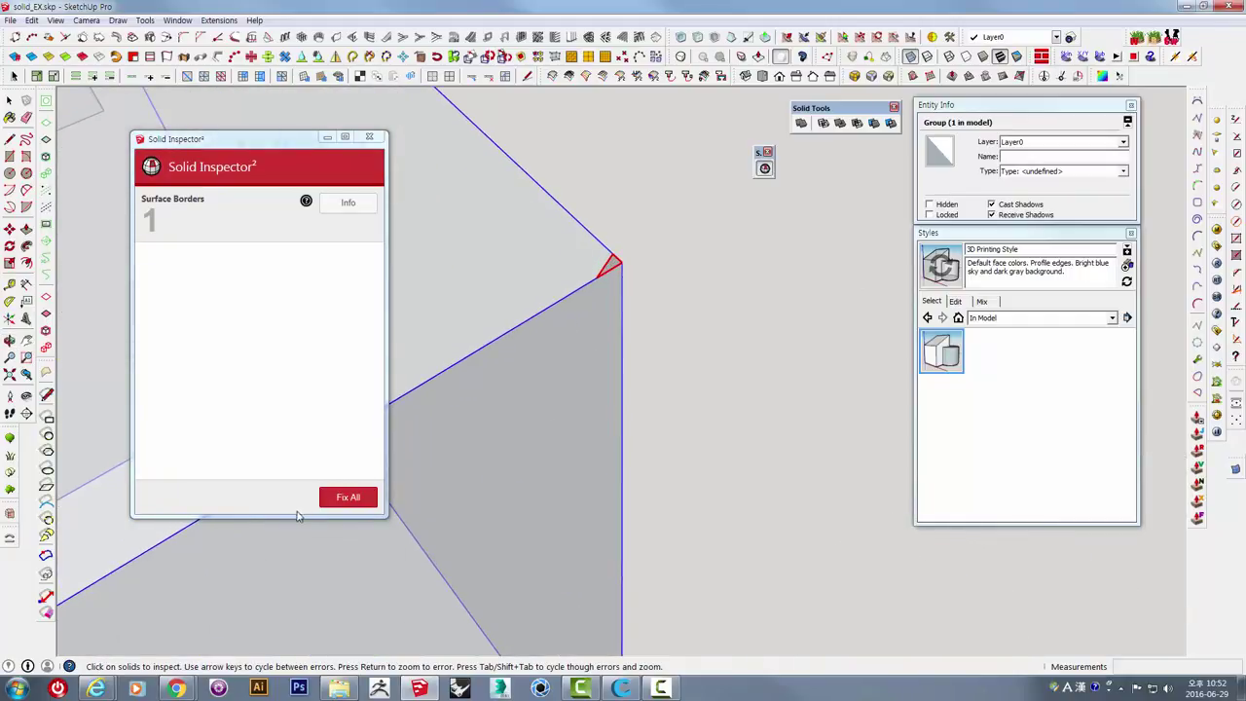
pyautogui.click(359, 496)
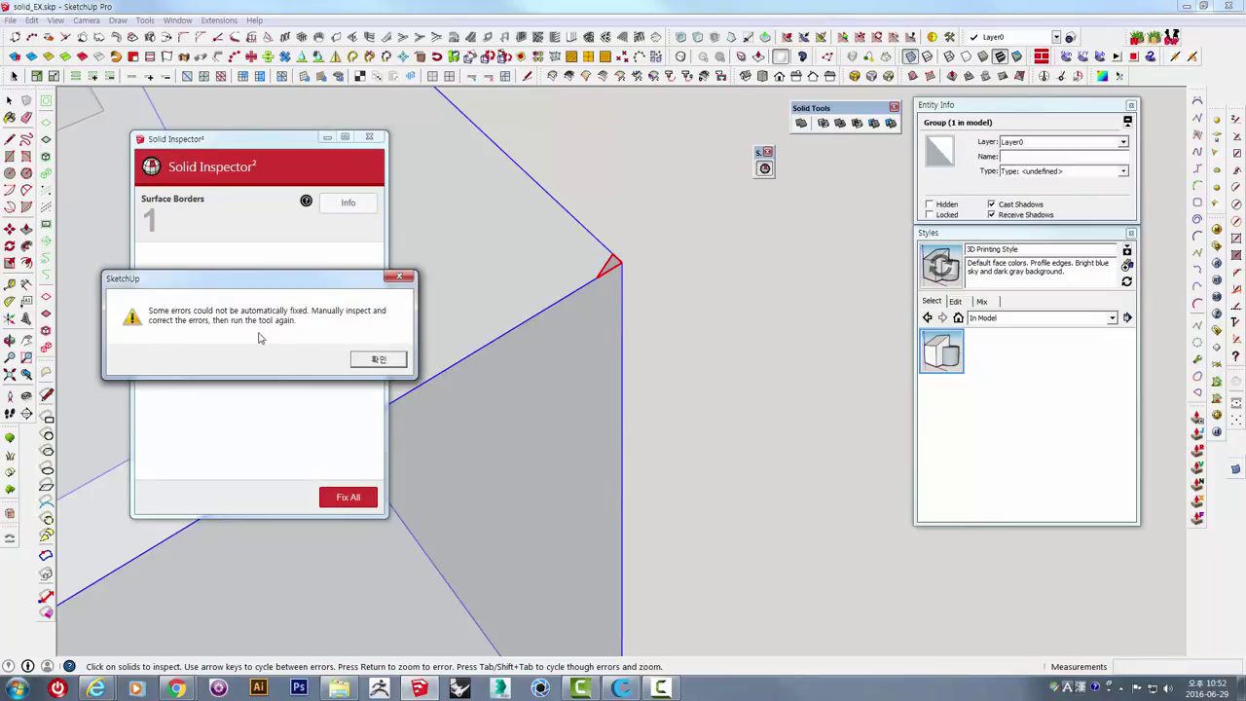
pyautogui.click(378, 360)
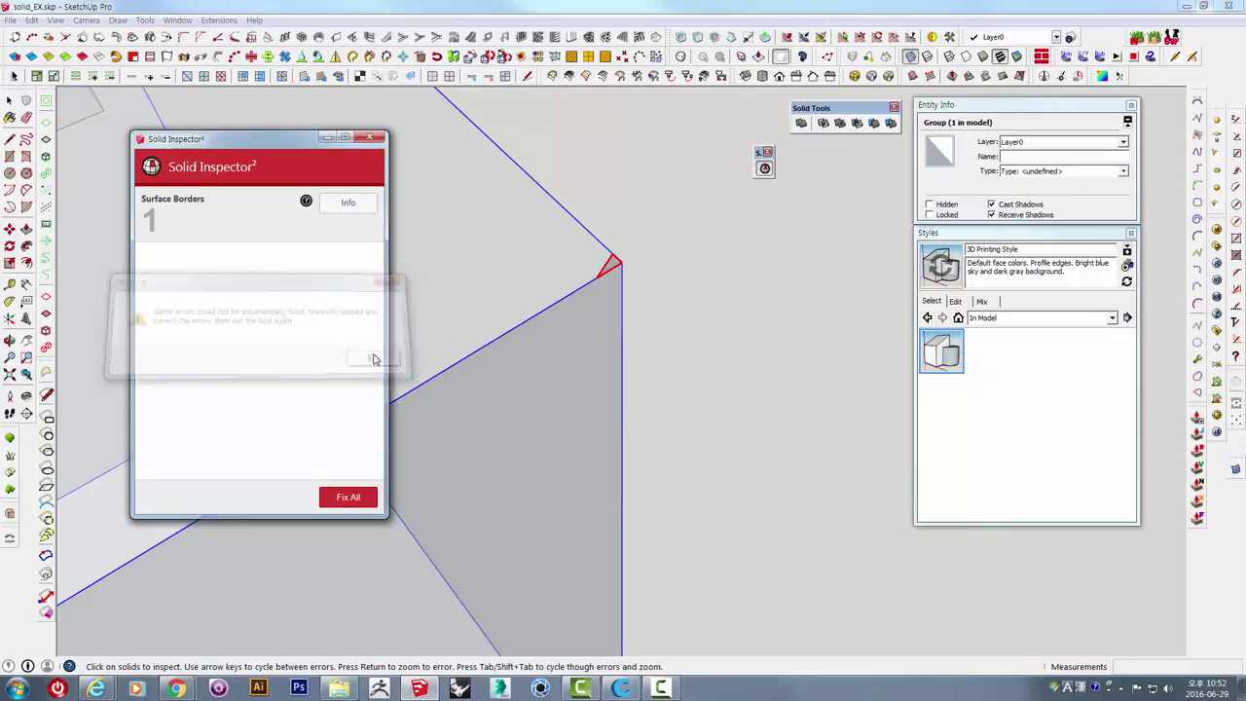
# Close the inspector, enter the cube, draw a line at its corner, and select the small triangle face.
pyautogui.click(373, 137)
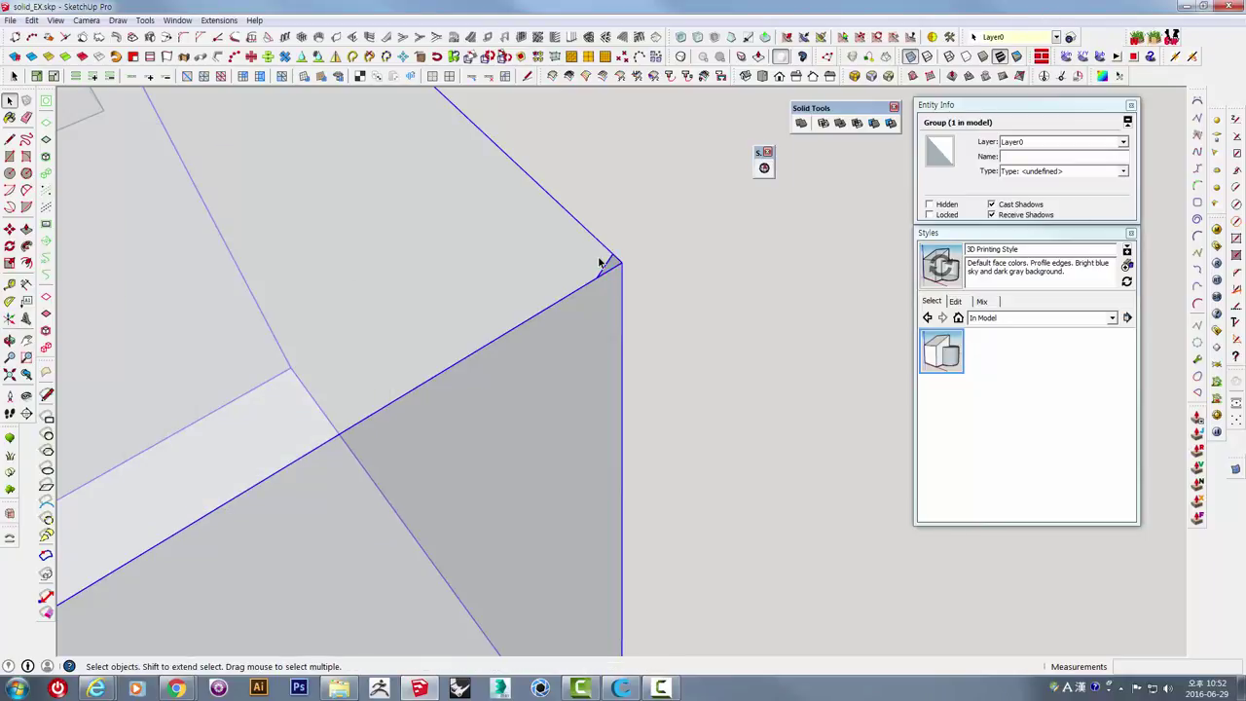
pyautogui.tripleClick(600, 263)
pyautogui.click(9, 139)
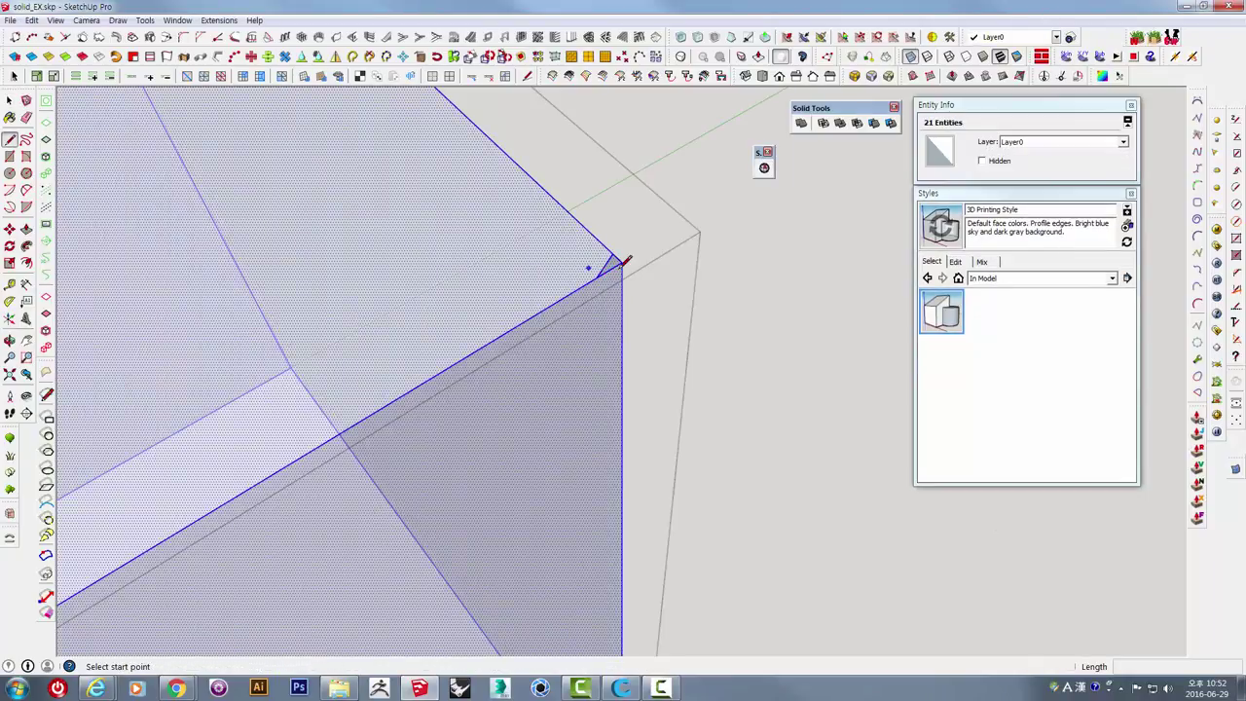
pyautogui.click(603, 267)
pyautogui.click(617, 249)
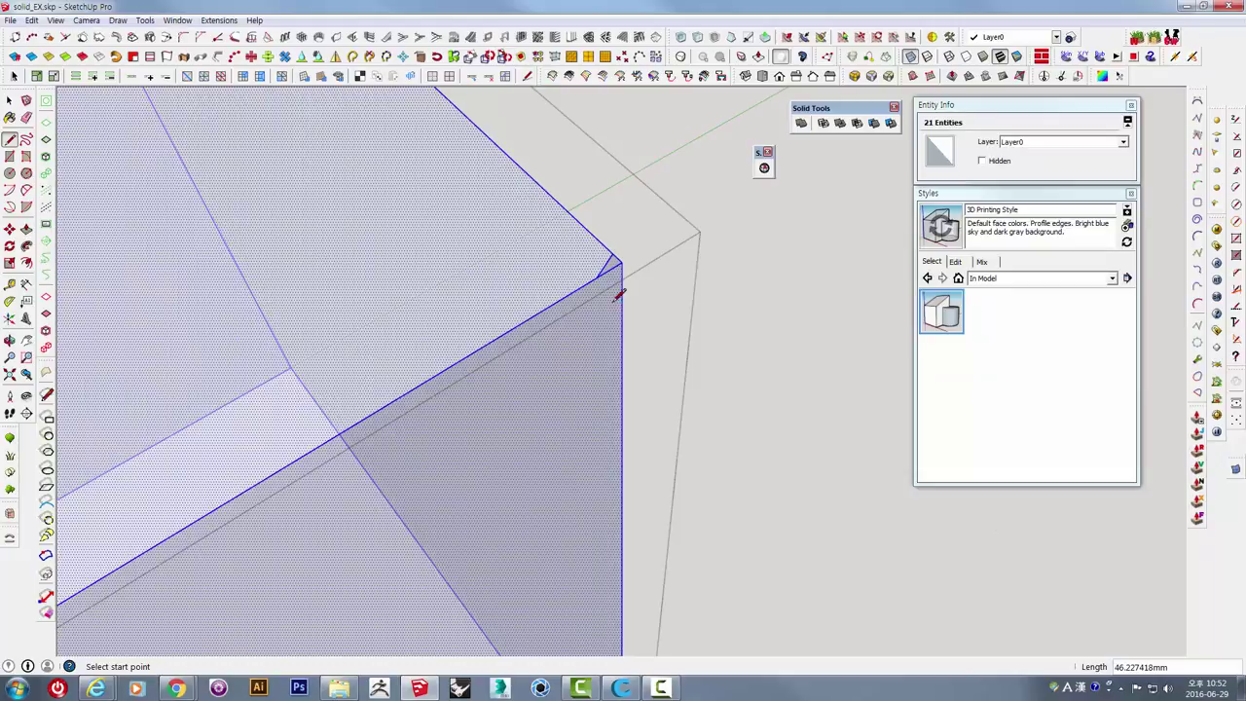
pyautogui.moveTo(618, 294)
pyautogui.mouseDown(button='middle')
pyautogui.moveTo(750, 403)
pyautogui.moveTo(617, 283)
pyautogui.mouseUp(button='middle')
pyautogui.press('space')
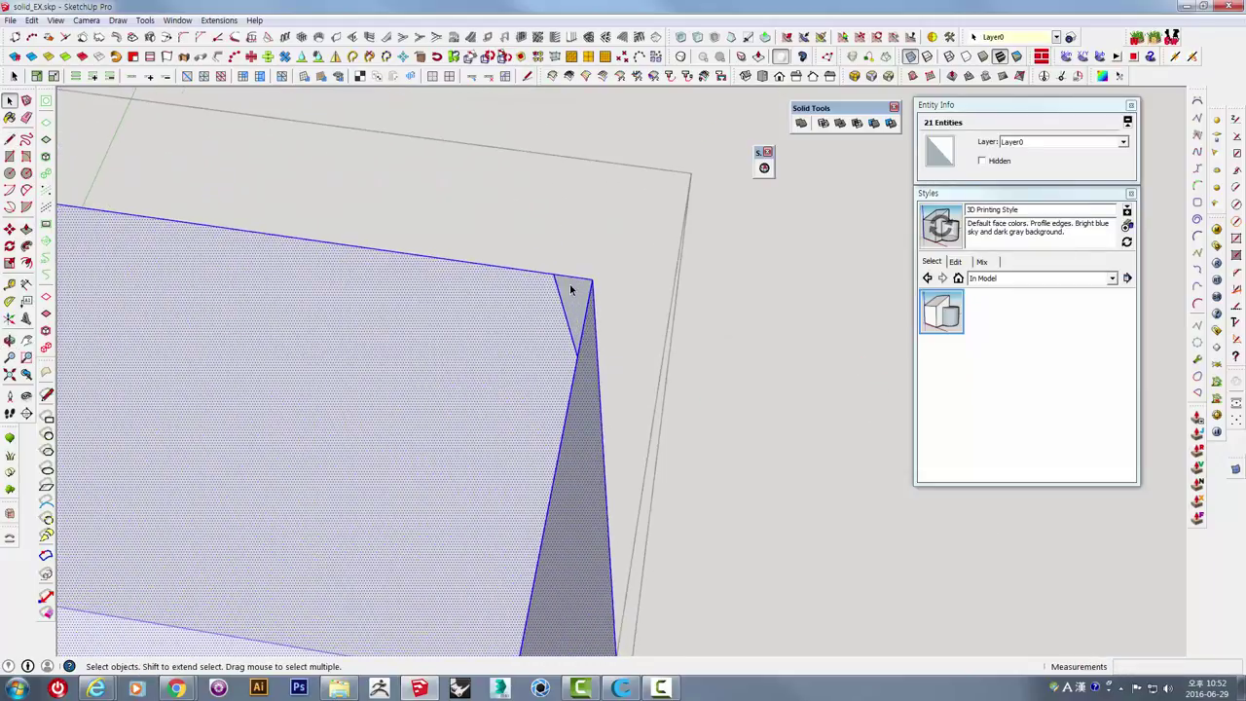
pyautogui.click(572, 289)
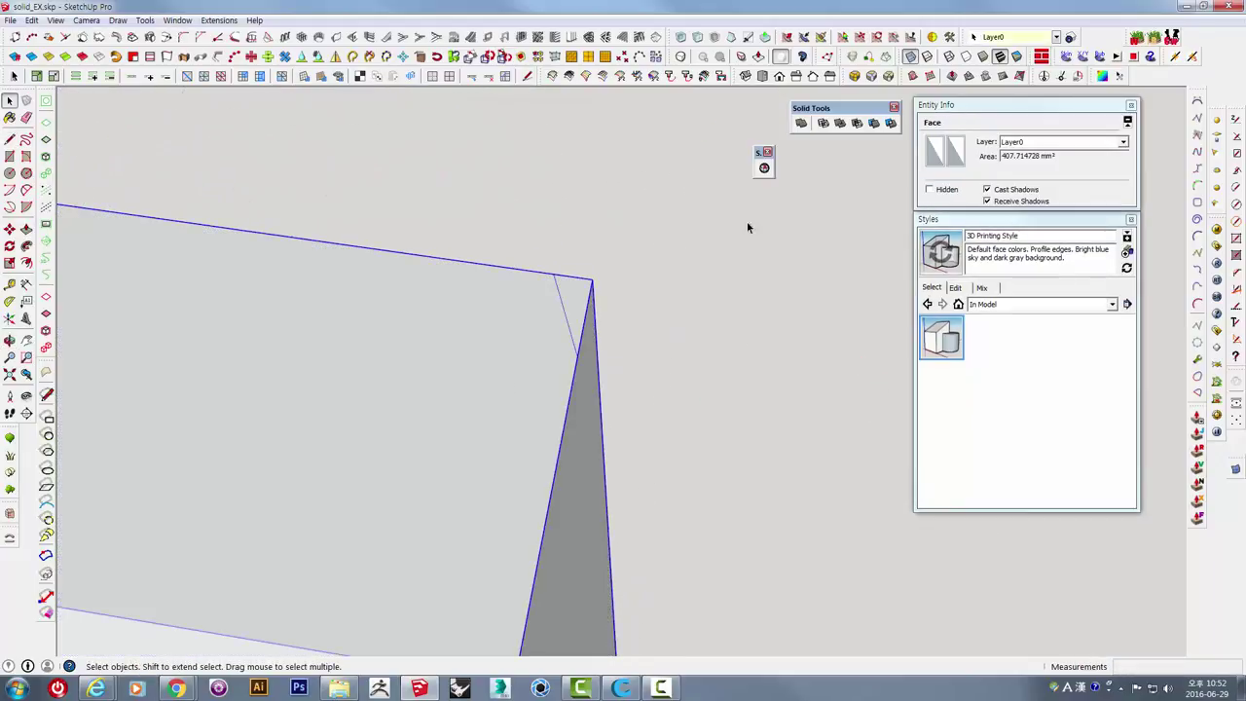
# Check the block group with Solid Inspector², which reports No Errors, then close it.
pyautogui.click(764, 168)
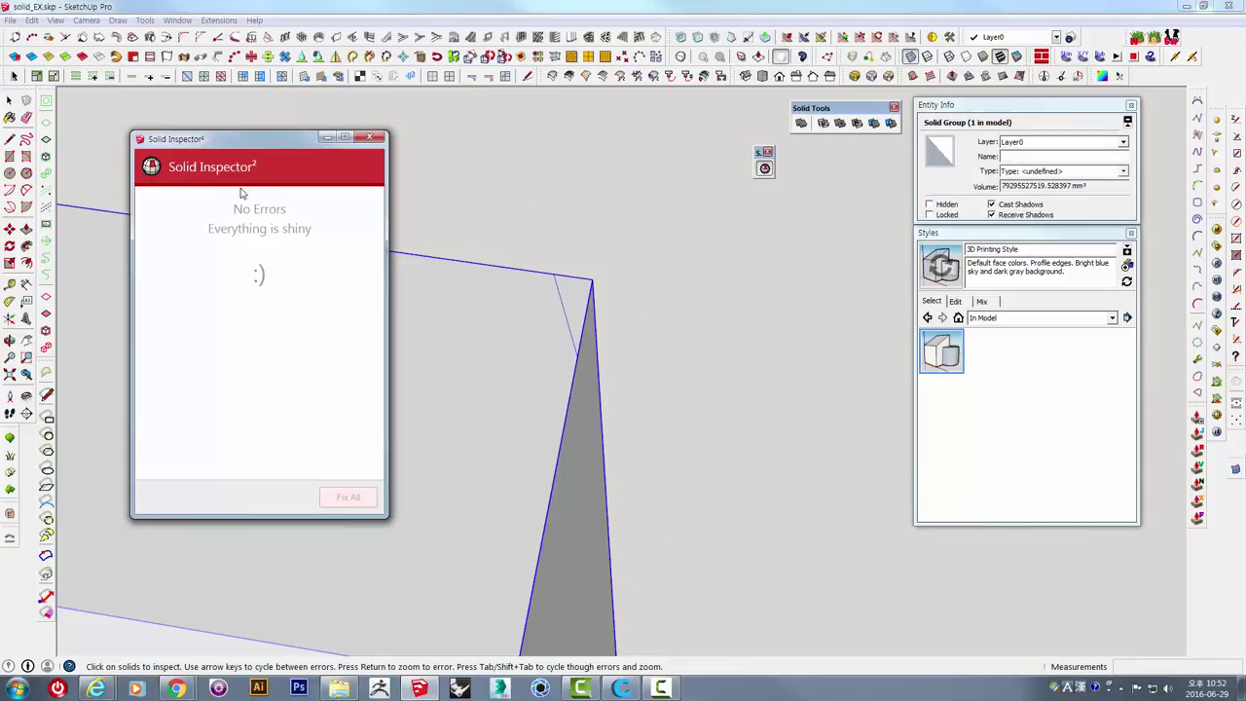
pyautogui.click(370, 139)
pyautogui.moveTo(369, 141)
pyautogui.mouseDown(button='middle')
pyautogui.moveTo(458, 431)
pyautogui.moveTo(522, 425)
pyautogui.mouseUp(button='middle')
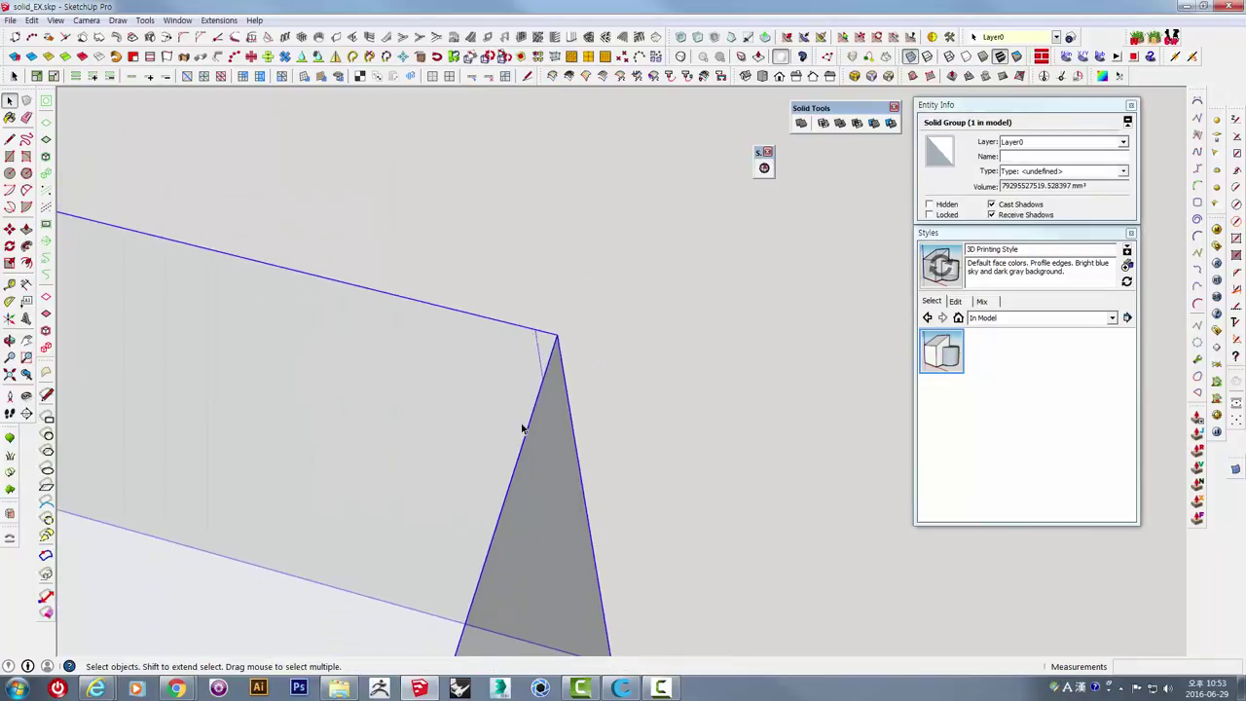
pyautogui.scroll(-2, 523, 429)
pyautogui.scroll(-2, 522, 433)
pyautogui.scroll(3, 523, 438)
pyautogui.scroll(3, 536, 418)
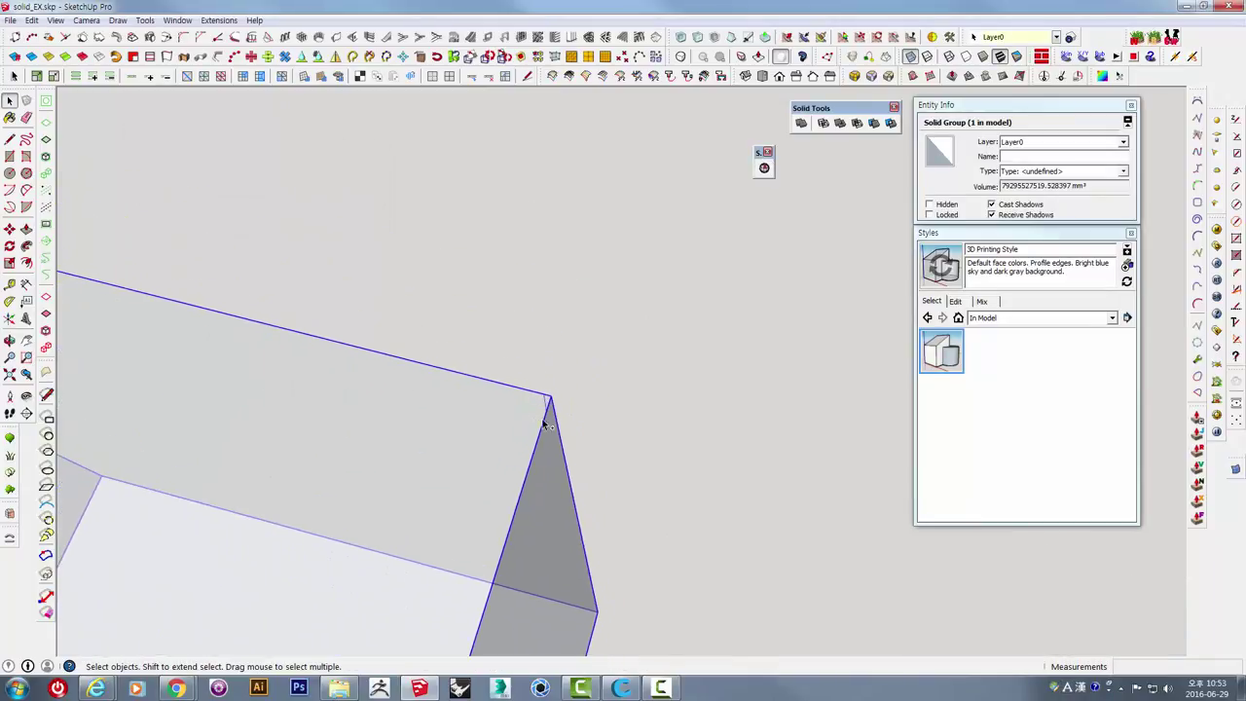
# Select the block group and enter it to examine the thin corner edge geometry.
pyautogui.click(569, 395)
pyautogui.moveTo(576, 395)
pyautogui.mouseDown(button='middle')
pyautogui.moveTo(665, 312)
pyautogui.moveTo(673, 353)
pyautogui.moveTo(756, 325)
pyautogui.moveTo(637, 361)
pyautogui.moveTo(667, 252)
pyautogui.moveTo(565, 286)
pyautogui.moveTo(597, 321)
pyautogui.mouseUp(button='middle')
pyautogui.click(564, 286)
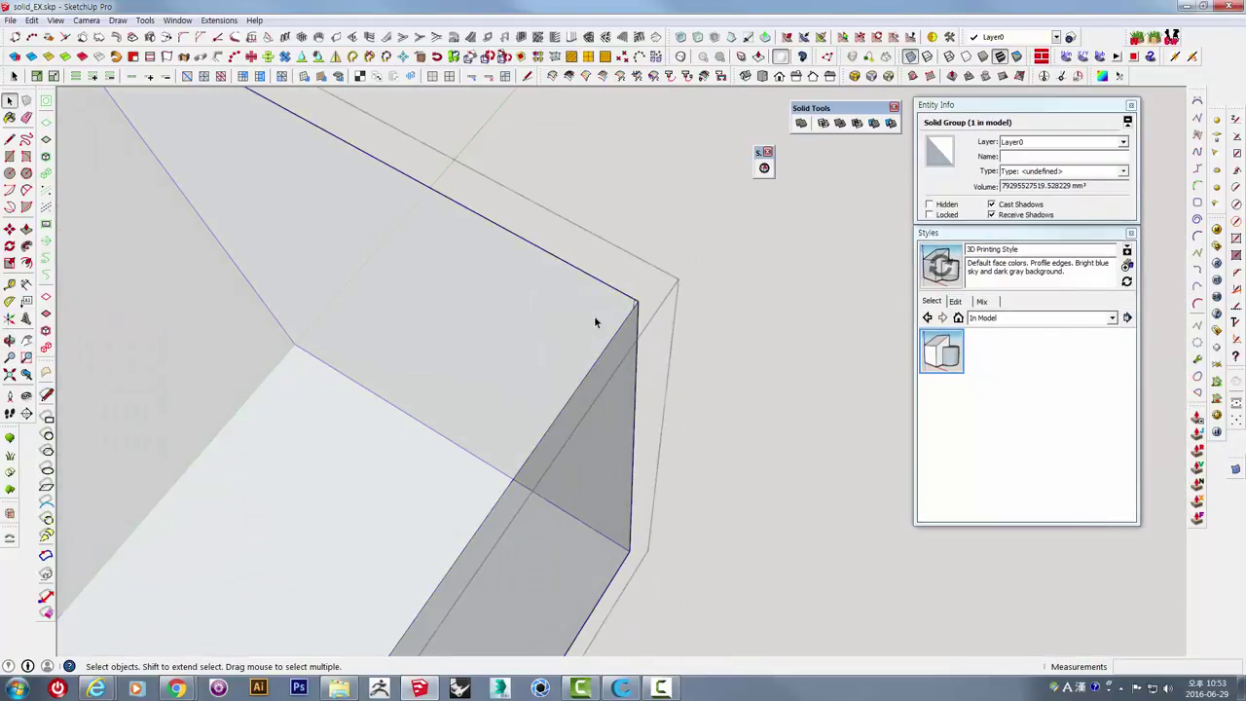
pyautogui.tripleClick(640, 292)
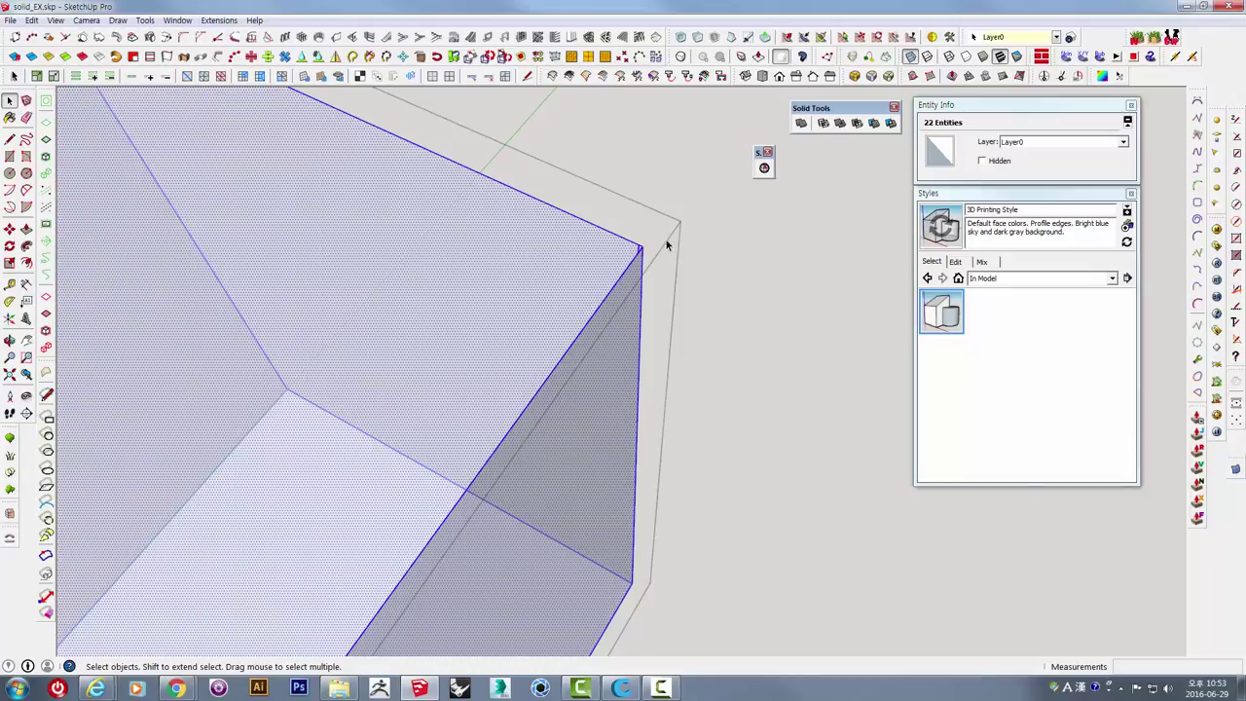
pyautogui.moveTo(666, 239); pyautogui.dragTo(674, 255, button='middle')
# Run FixIt 101 on the block group, merging one face and removing one edge, and confirm the results.
pyautogui.click(671, 252)
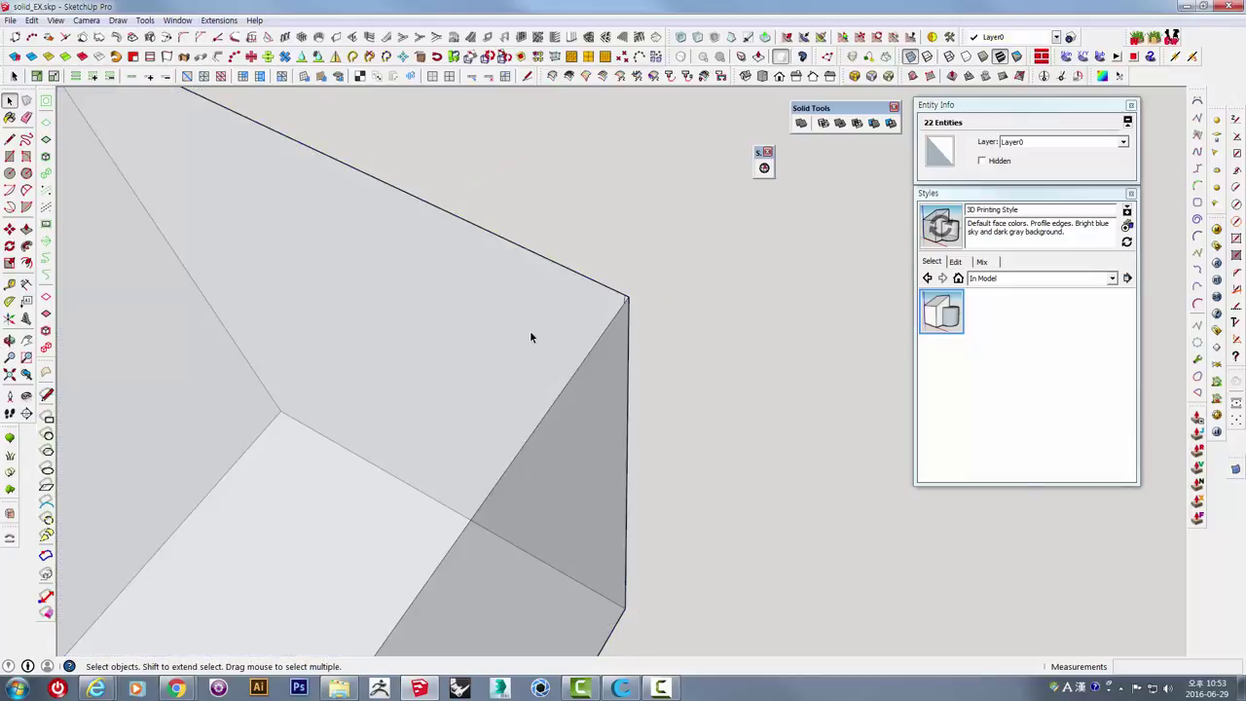
pyautogui.rightClick(551, 295)
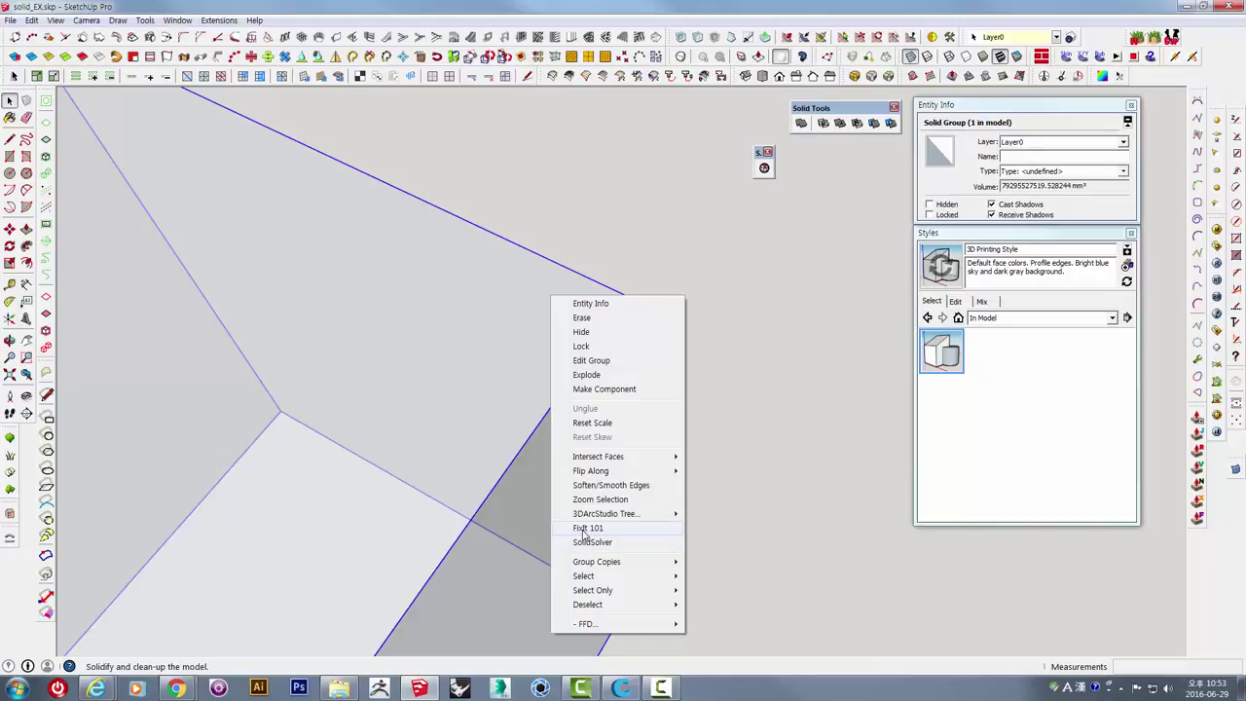
pyautogui.click(585, 529)
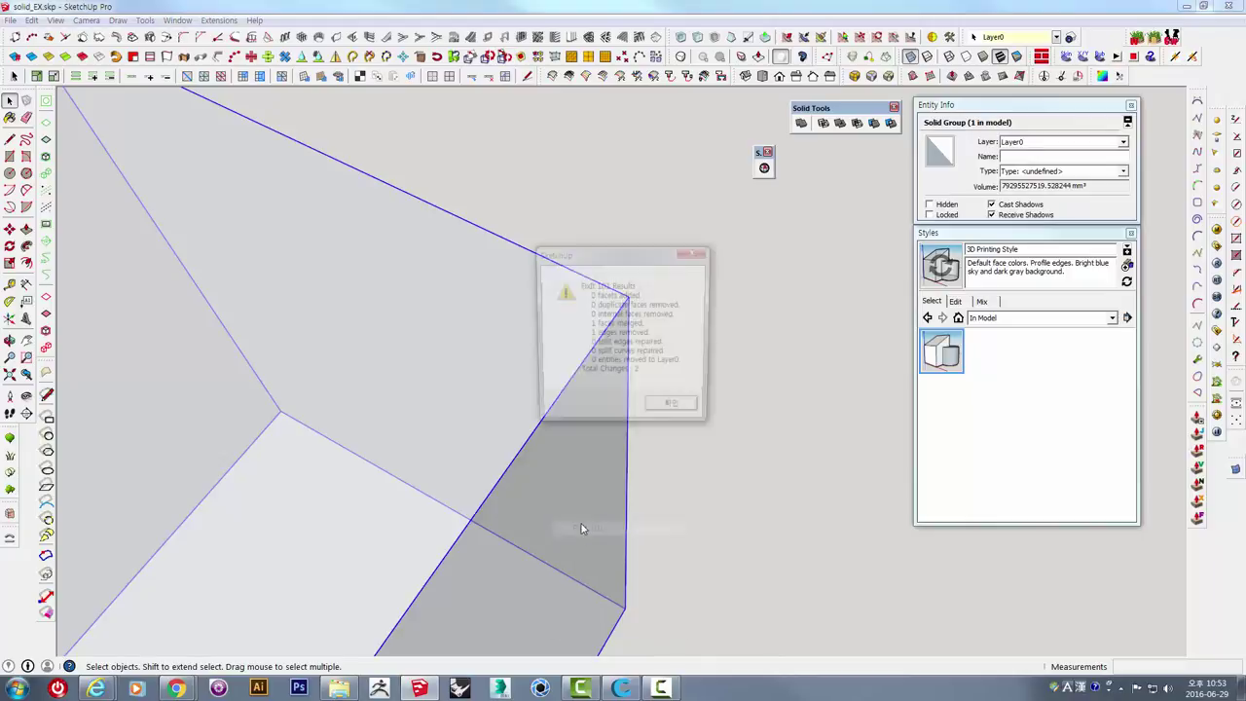
pyautogui.moveTo(595, 261); pyautogui.dragTo(784, 156)
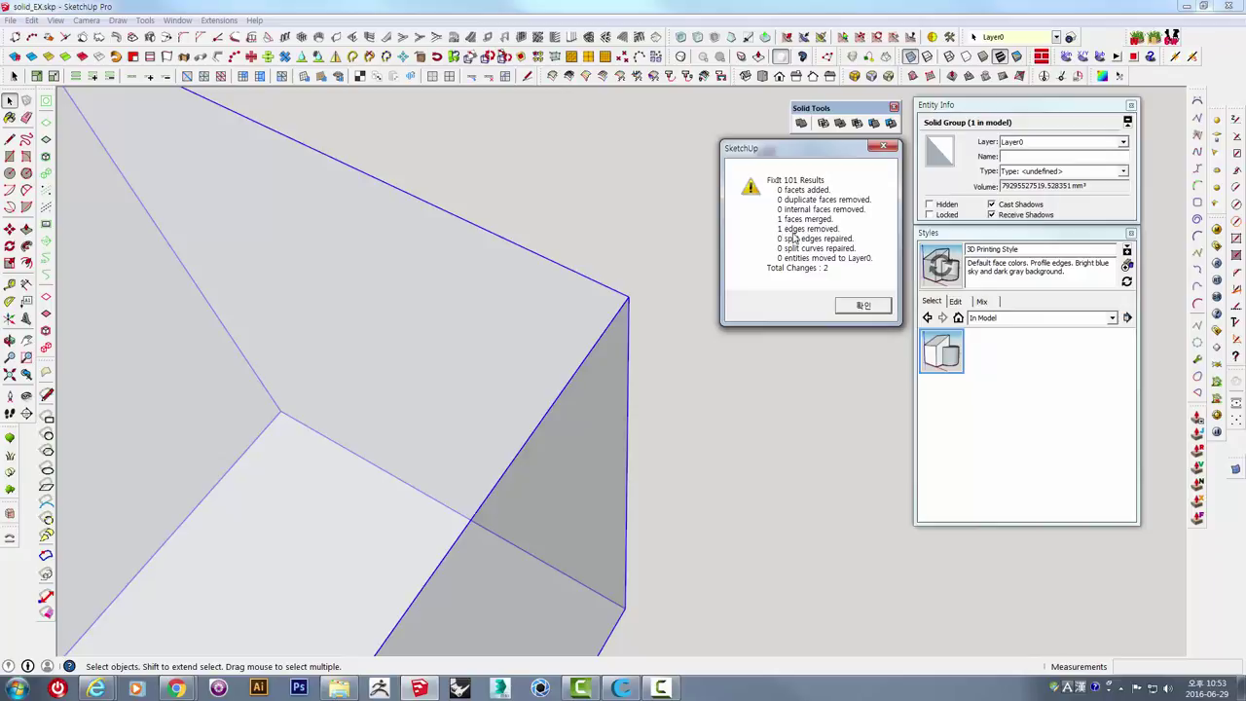
pyautogui.click(862, 310)
pyautogui.moveTo(646, 335); pyautogui.dragTo(683, 354, button='middle')
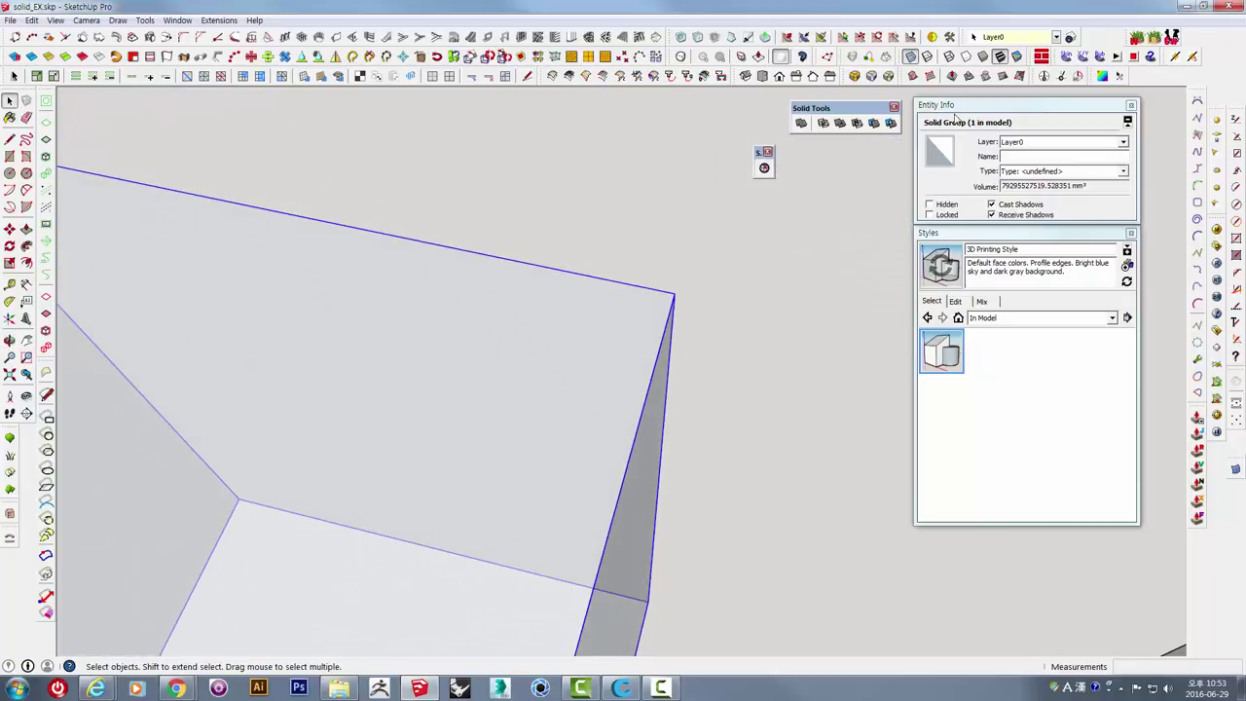
# Zoom out, select the cube with the inner fin, and run Solid Inspector² on it.
pyautogui.scroll(-1, 628, 359)
pyautogui.scroll(-3, 637, 362)
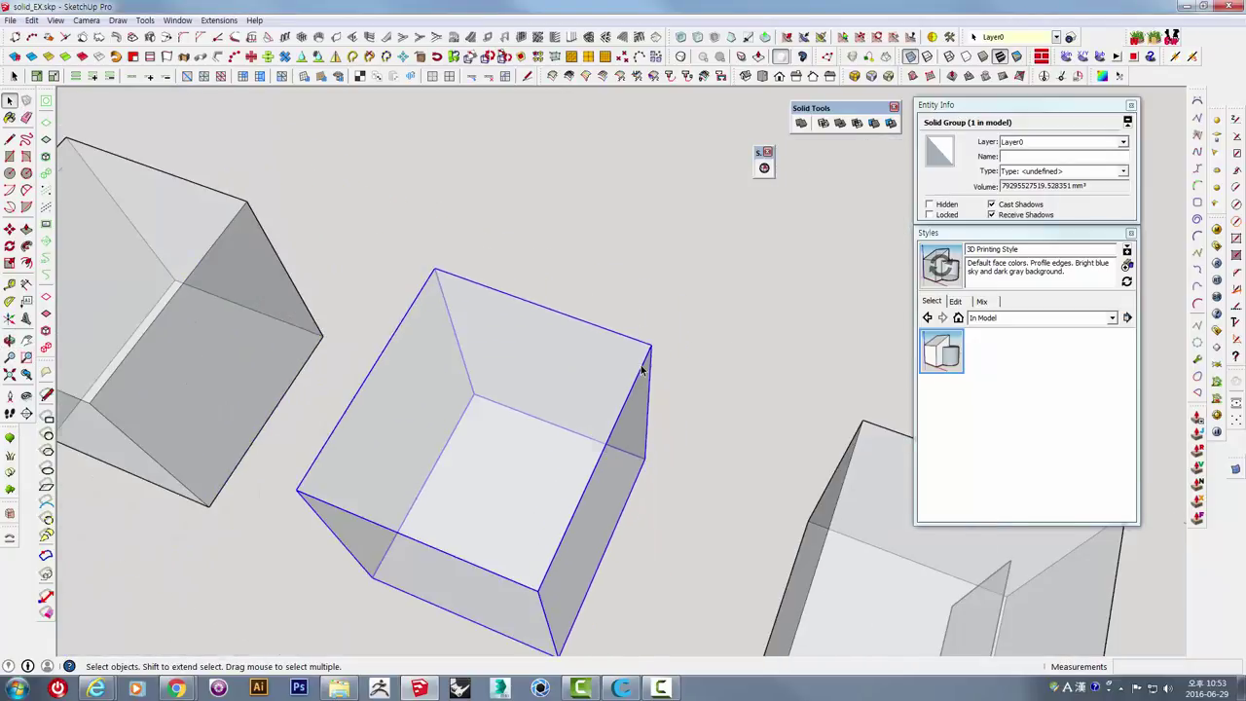
pyautogui.scroll(-1, 642, 368)
pyautogui.scroll(-3, 642, 368)
pyautogui.moveTo(659, 389)
pyautogui.mouseDown(button='middle')
pyautogui.moveTo(597, 397)
pyautogui.moveTo(636, 362)
pyautogui.moveTo(457, 330)
pyautogui.moveTo(626, 412)
pyautogui.moveTo(617, 329)
pyautogui.mouseUp(button='middle')
pyautogui.scroll(3, 599, 407)
pyautogui.click(538, 397)
pyautogui.scroll(2, 604, 353)
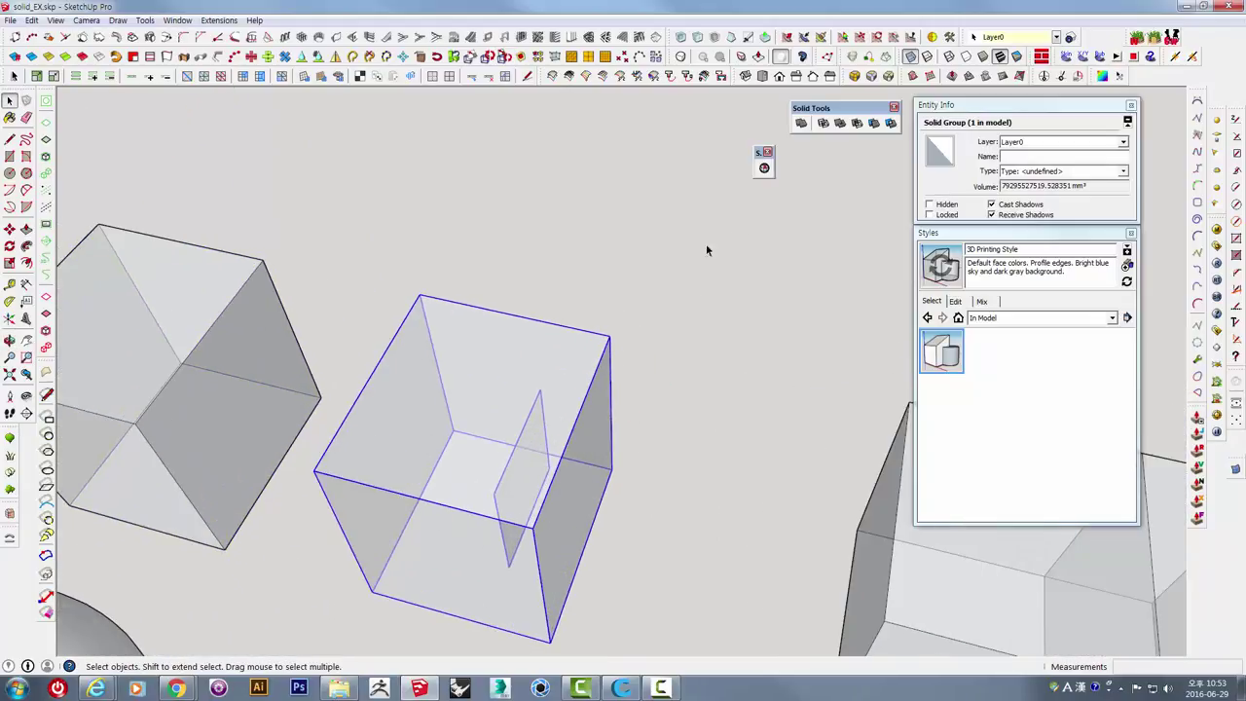
pyautogui.click(764, 168)
# Try Fix All on the flagged fin edge, dismiss the could-not-fix warning, and close the inspector.
pyautogui.moveTo(517, 447)
pyautogui.mouseDown(button='middle')
pyautogui.moveTo(506, 361)
pyautogui.moveTo(474, 492)
pyautogui.mouseUp(button='middle')
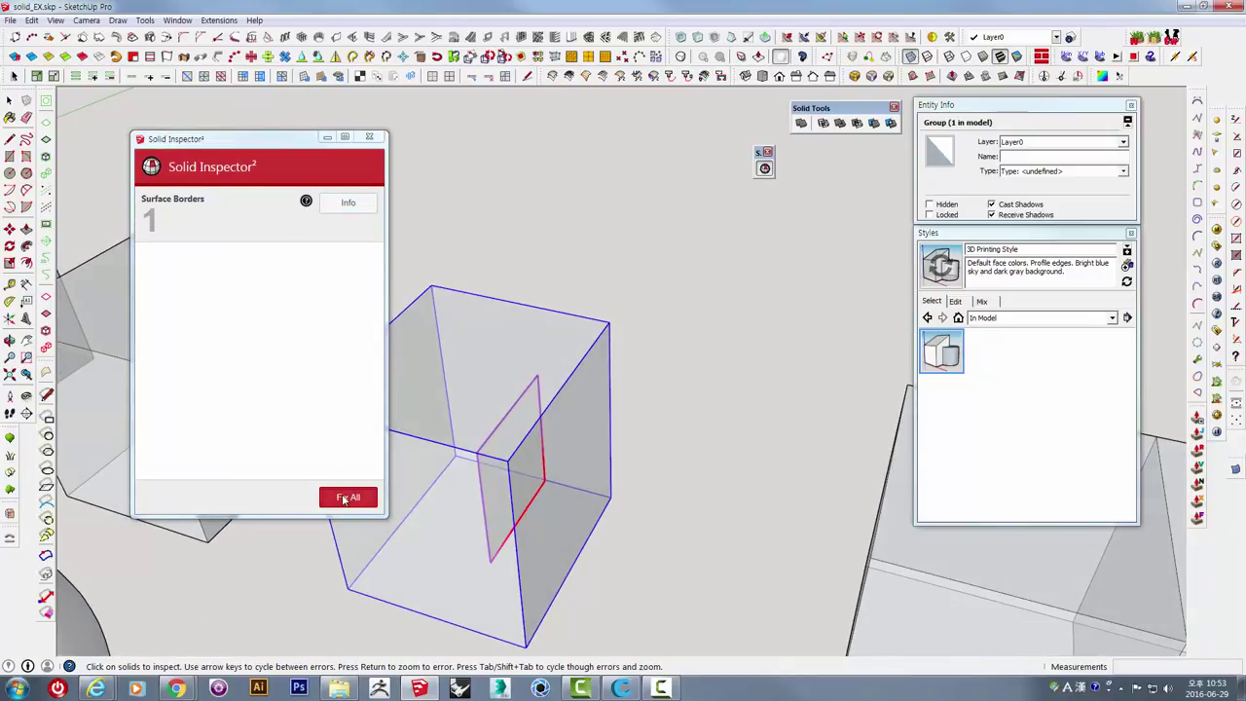
pyautogui.click(361, 498)
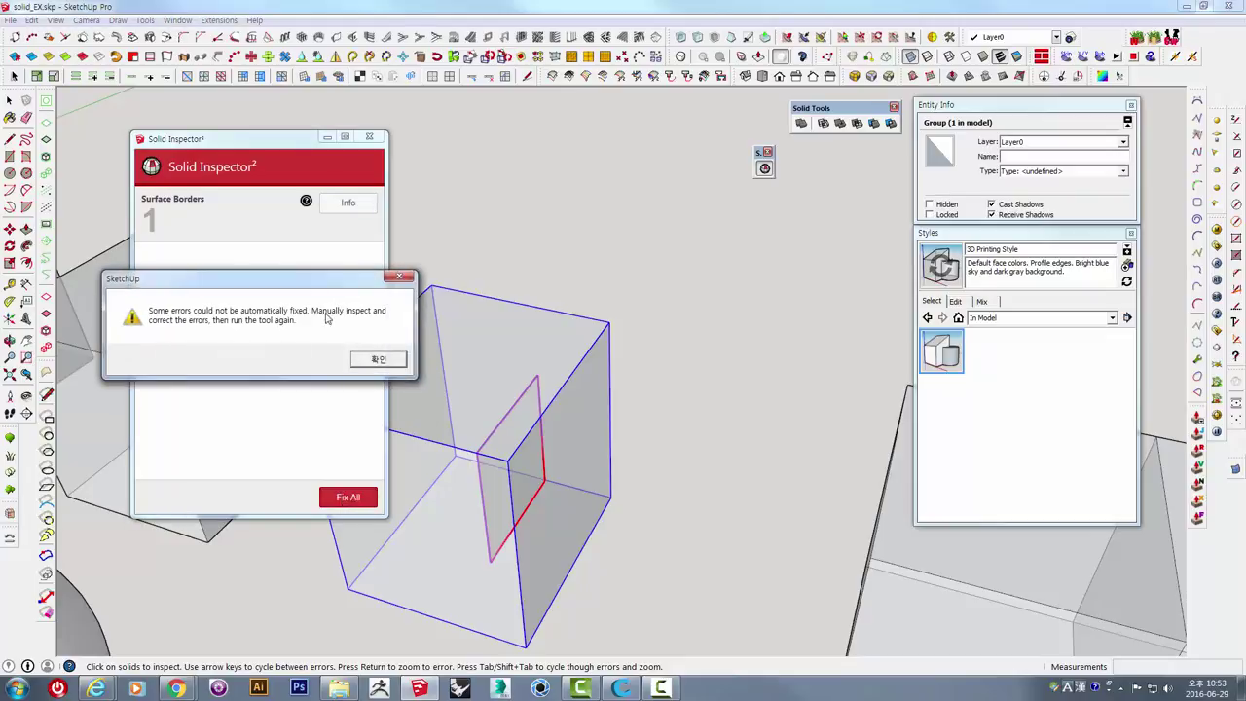
pyautogui.click(383, 361)
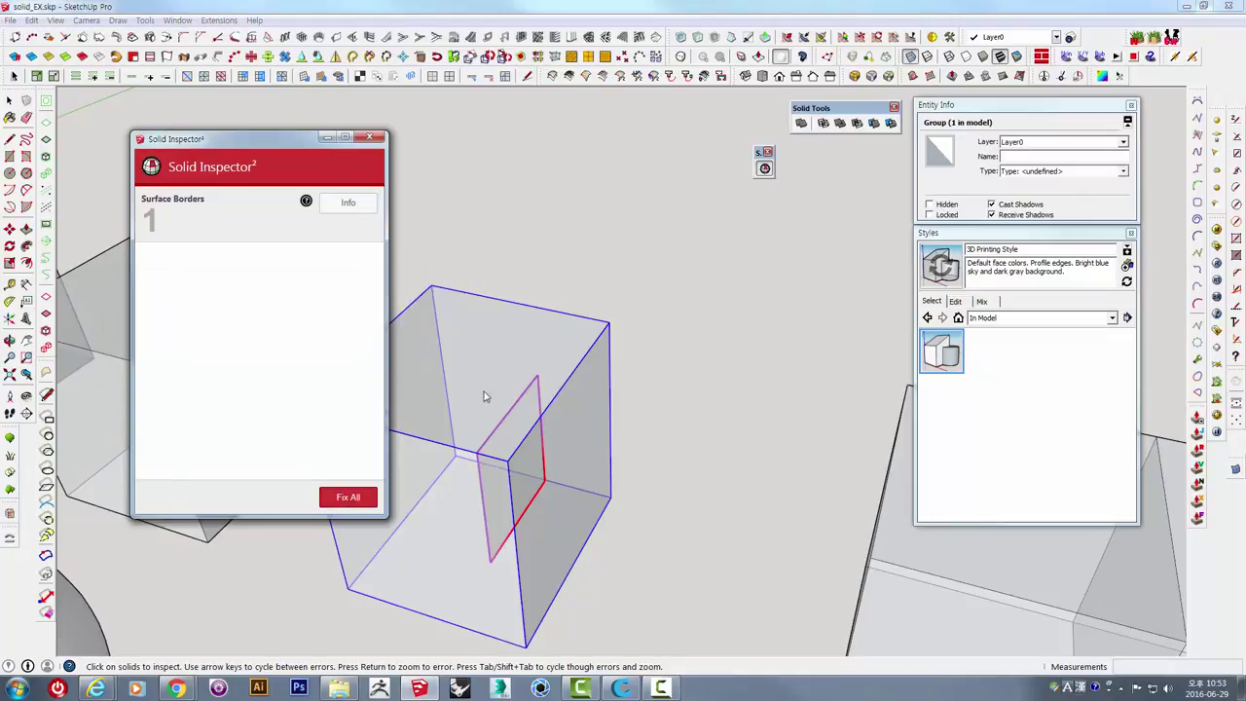
pyautogui.click(372, 141)
pyautogui.moveTo(545, 273); pyautogui.dragTo(658, 327, button='middle')
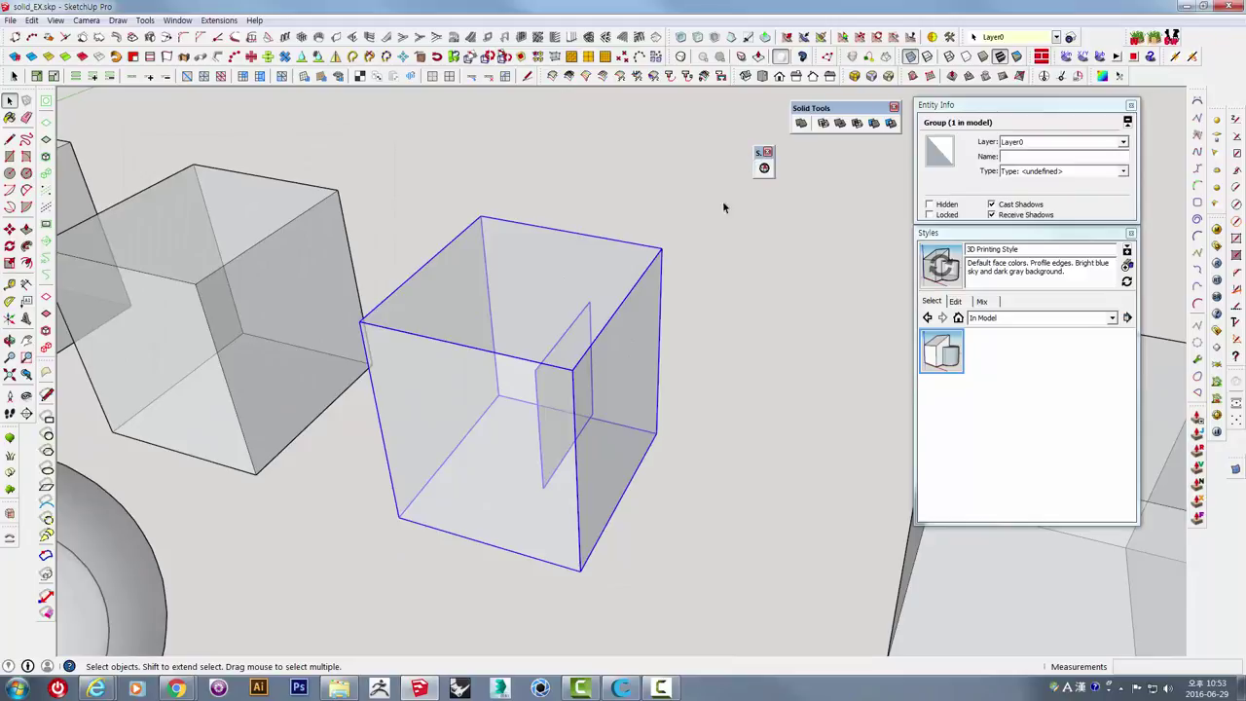
# Run FixIt 101 on the cube group, which reports zero changes.
pyautogui.rightClick(569, 245)
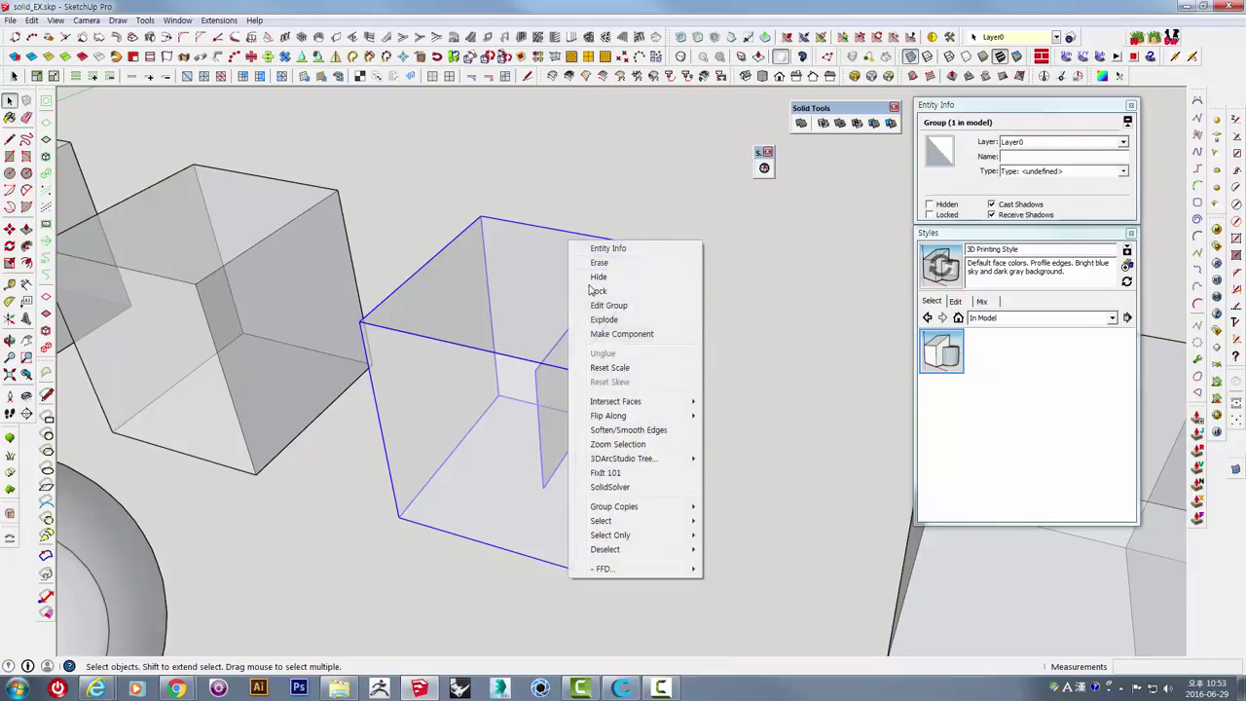
pyautogui.click(613, 475)
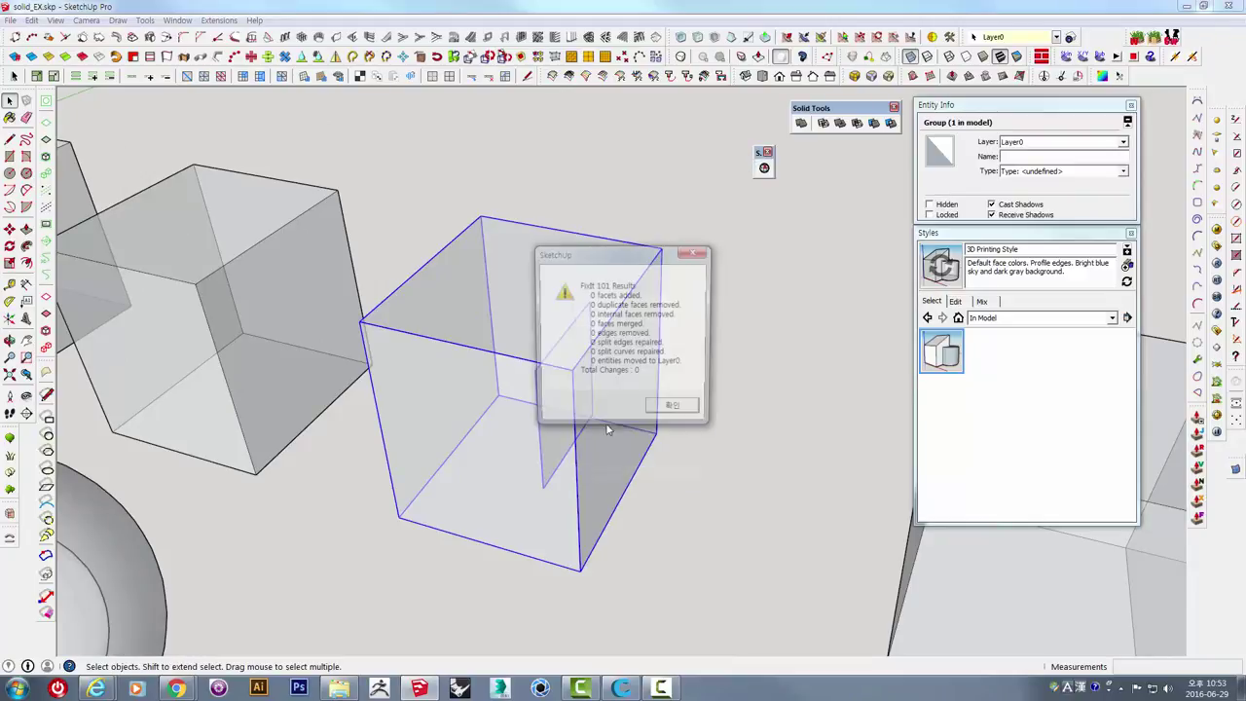
pyautogui.click(681, 417)
pyautogui.moveTo(681, 416); pyautogui.dragTo(584, 428, button='middle')
pyautogui.scroll(2, 584, 429)
# Inside the cube group, select the loose inner fin and delete it.
pyautogui.doubleClick(611, 285)
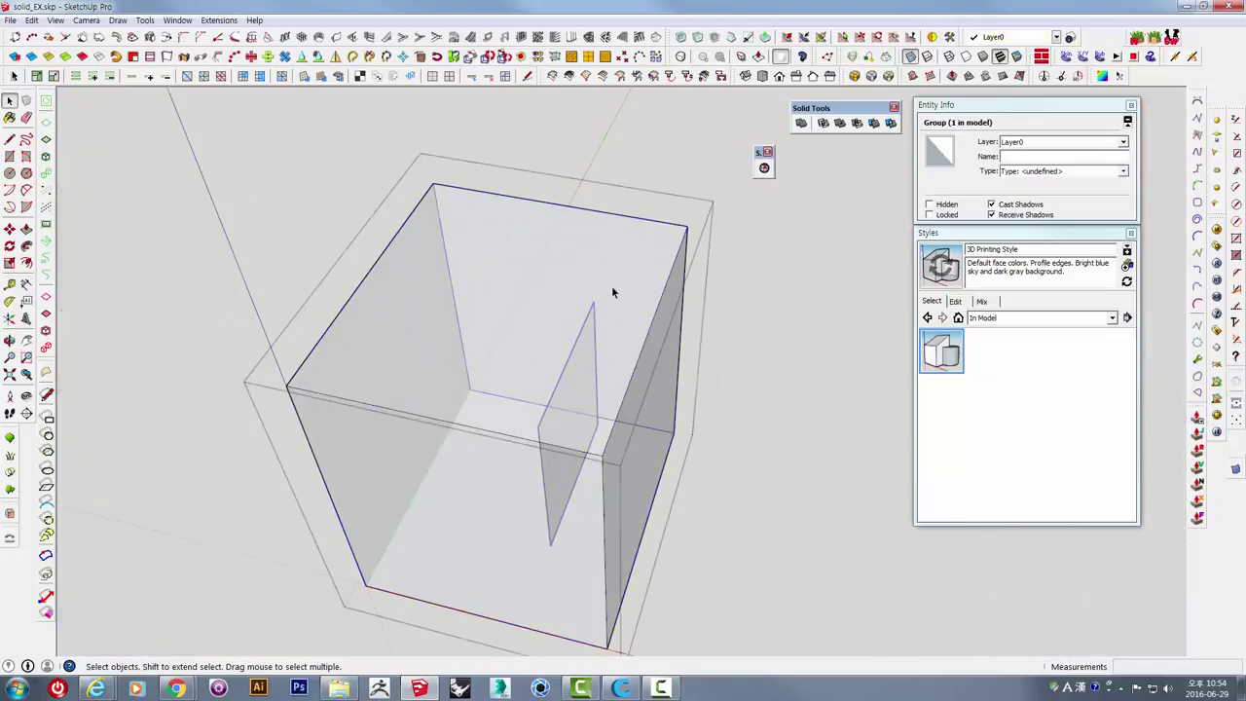
pyautogui.hotkey('ctrl', 'a')
pyautogui.click(570, 386)
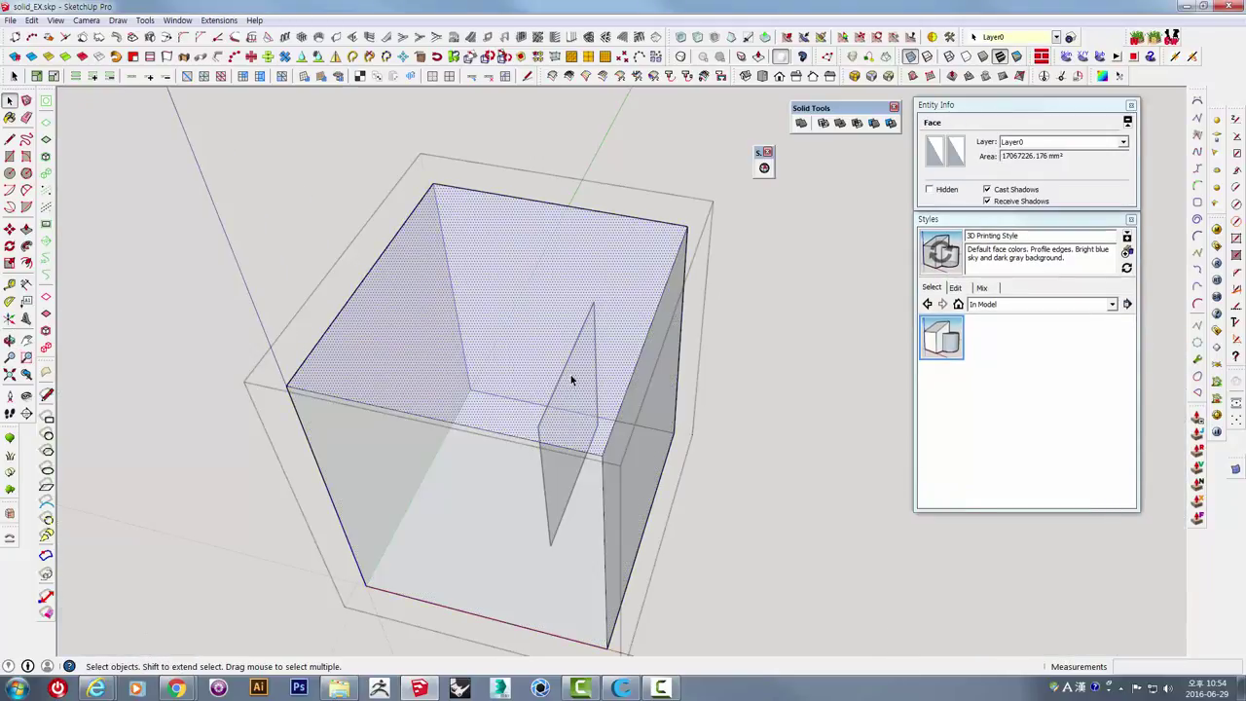
pyautogui.click(581, 392)
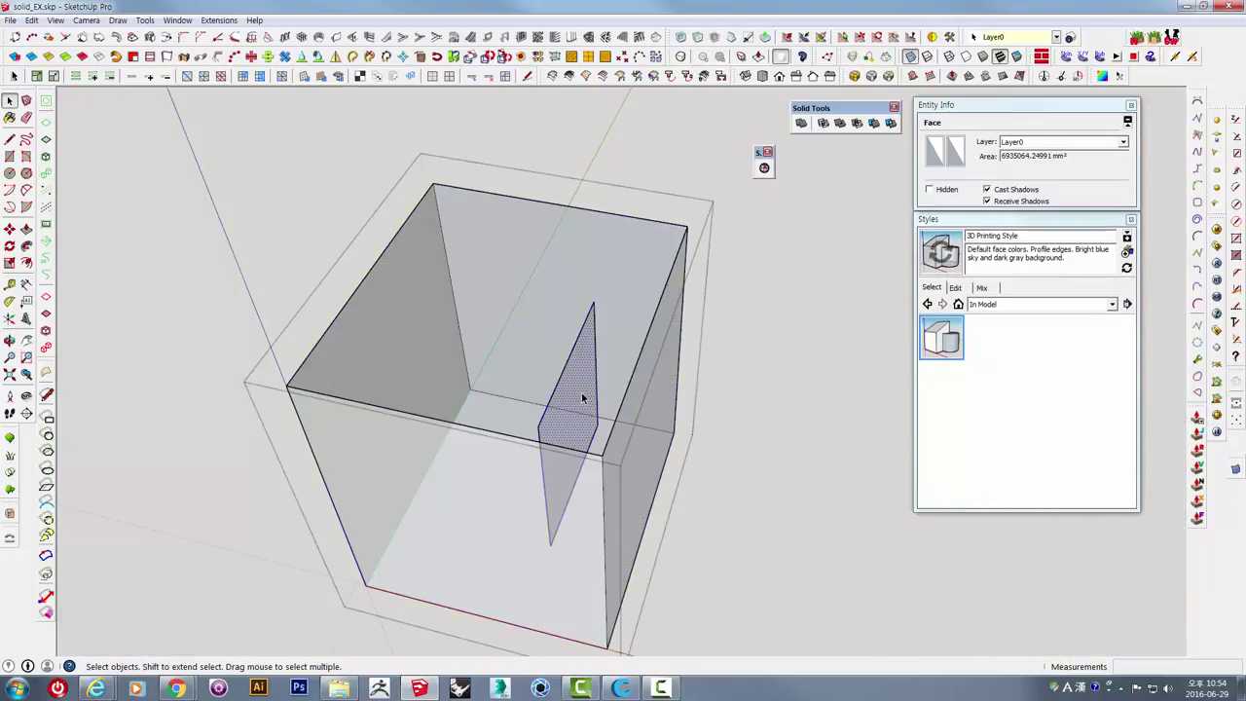
pyautogui.press('Delete')
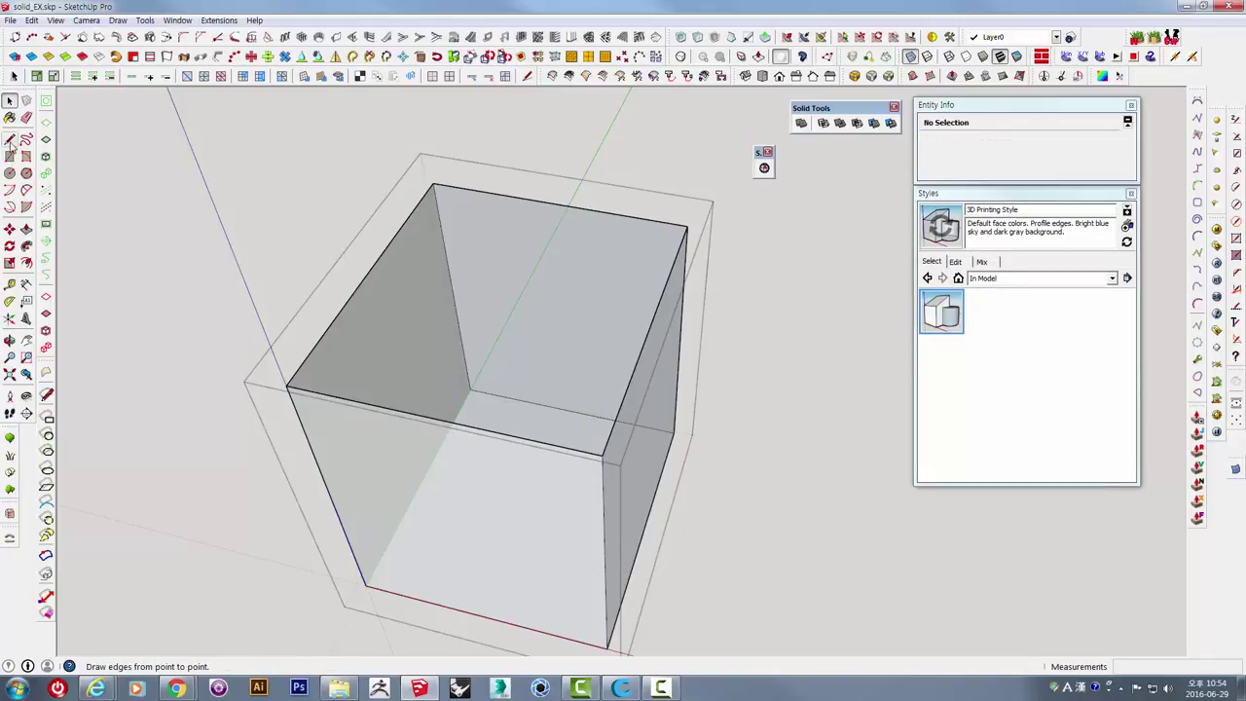
# Draw an edge from the top corner to the left corner to restore the top face.
pyautogui.click(10, 139)
pyautogui.click(434, 183)
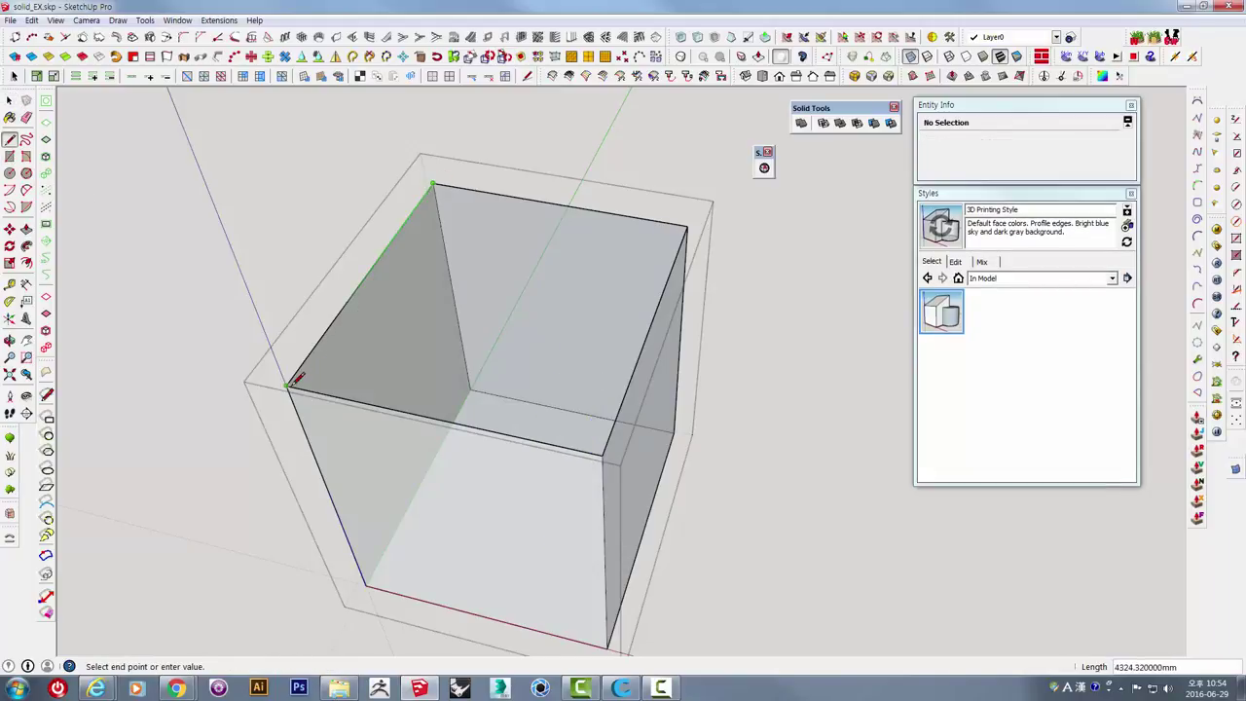
pyautogui.click(288, 388)
pyautogui.press('space')
pyautogui.moveTo(747, 420)
pyautogui.mouseDown(button='middle')
pyautogui.moveTo(654, 450)
pyautogui.moveTo(473, 380)
pyautogui.mouseUp(button='middle')
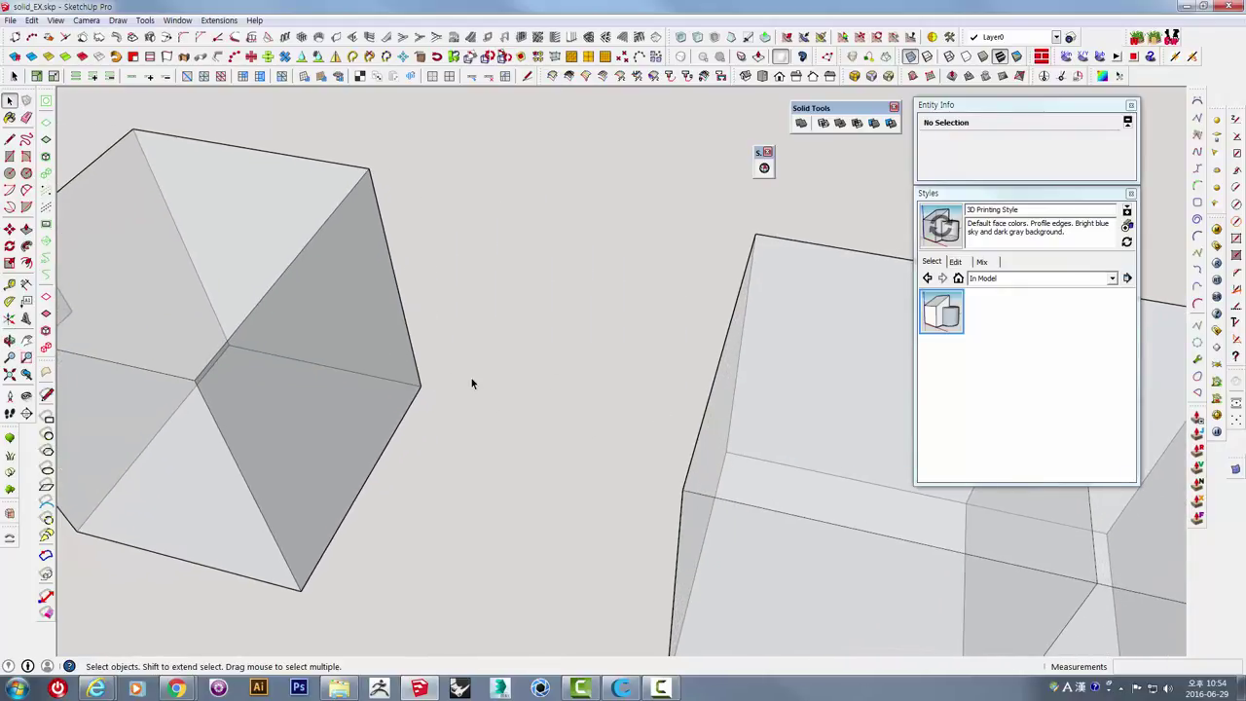
# Select the box with the dividing face and fix its Internal Faces in Solid Inspector².
pyautogui.moveTo(692, 396); pyautogui.dragTo(452, 331, button='middle')
pyautogui.scroll(-3, 458, 350)
pyautogui.scroll(-2, 612, 361)
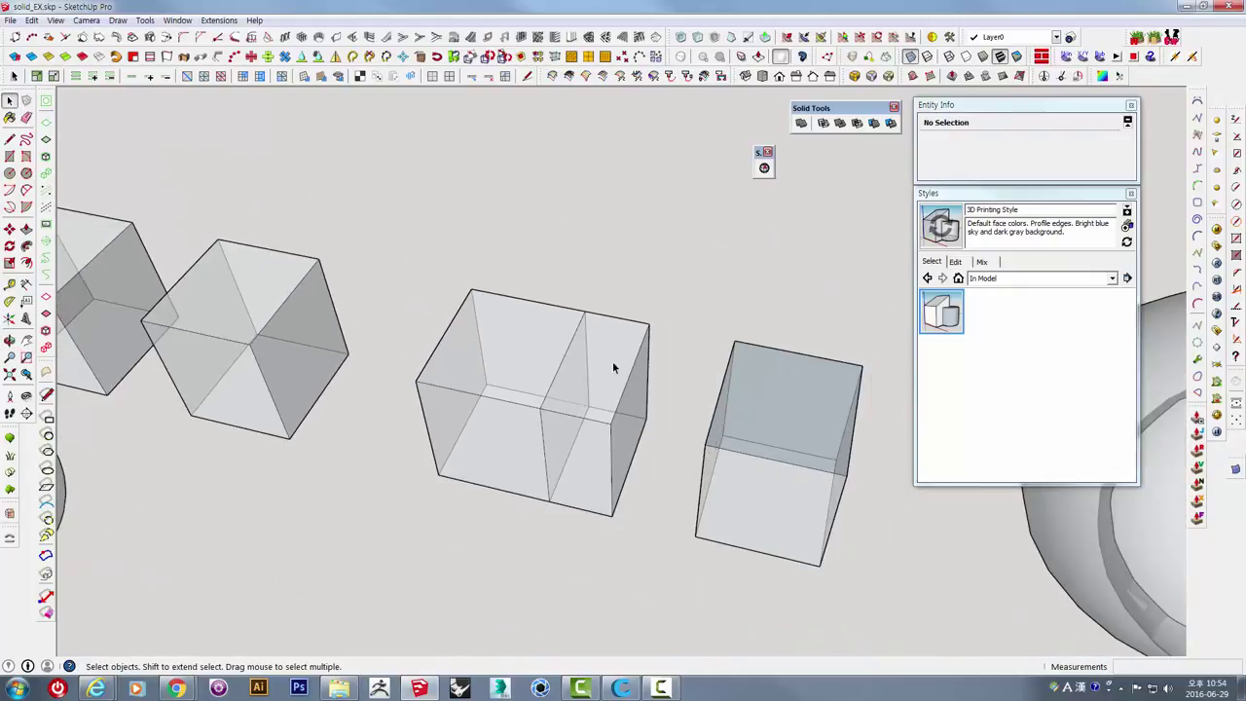
pyautogui.scroll(5, 608, 347)
pyautogui.moveTo(609, 346); pyautogui.dragTo(602, 356, button='middle')
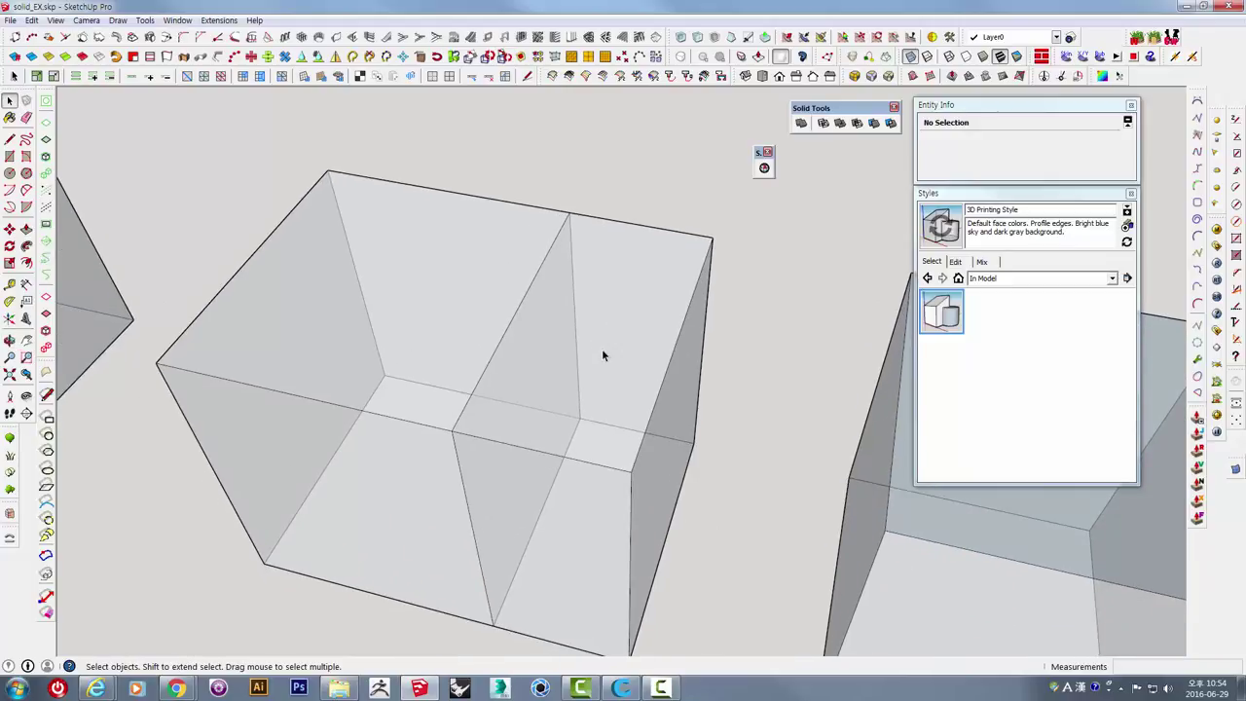
pyautogui.click(629, 251)
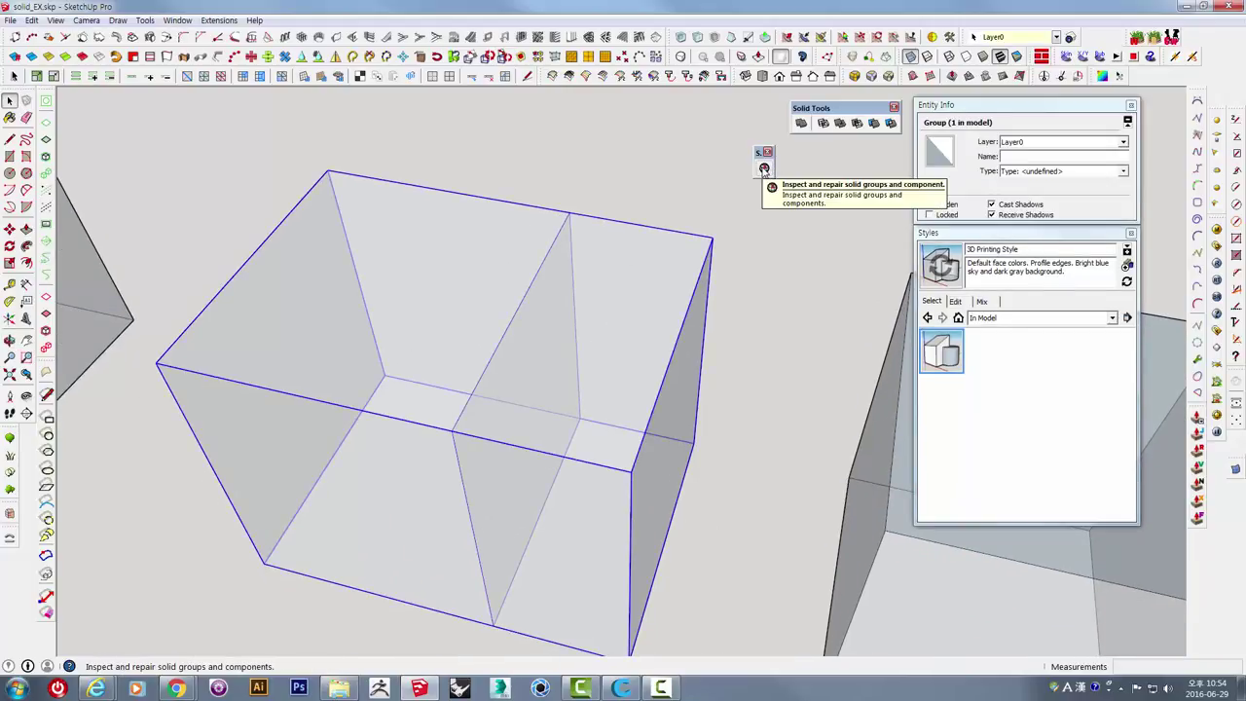
pyautogui.click(764, 170)
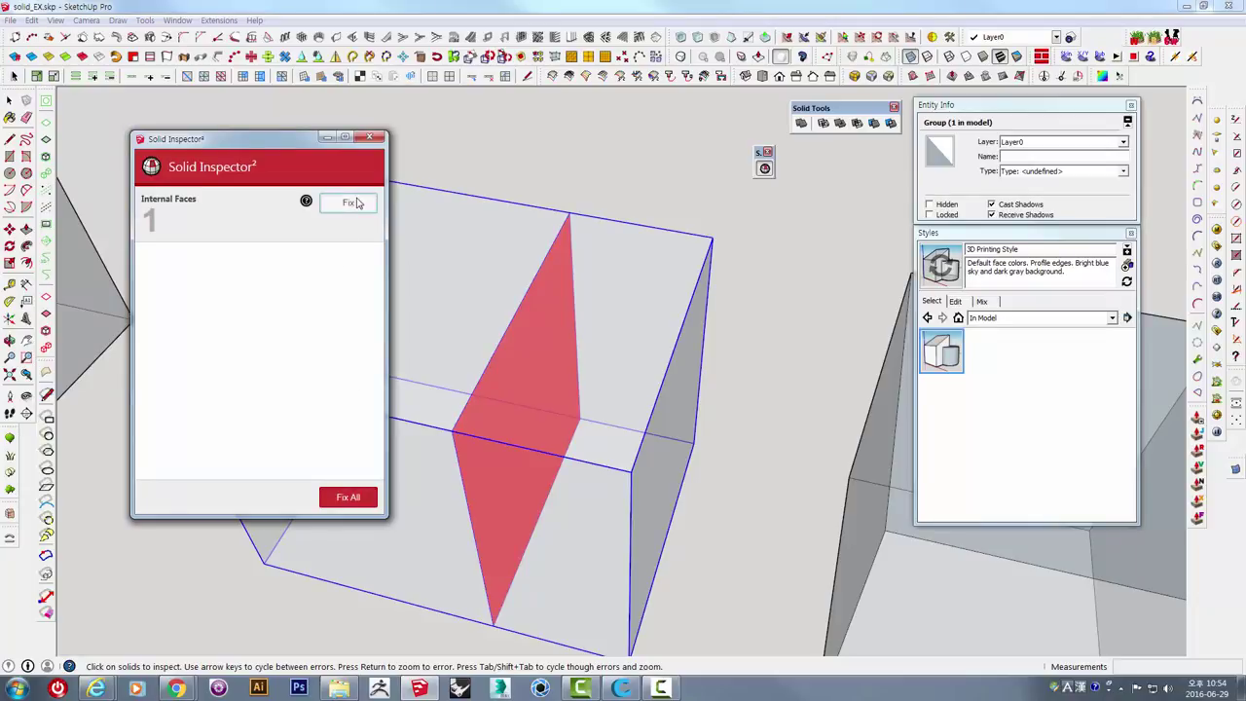
pyautogui.click(351, 206)
# Reselect the repaired box and orbit around it to confirm No Errors.
pyautogui.moveTo(598, 340); pyautogui.dragTo(596, 204, button='middle')
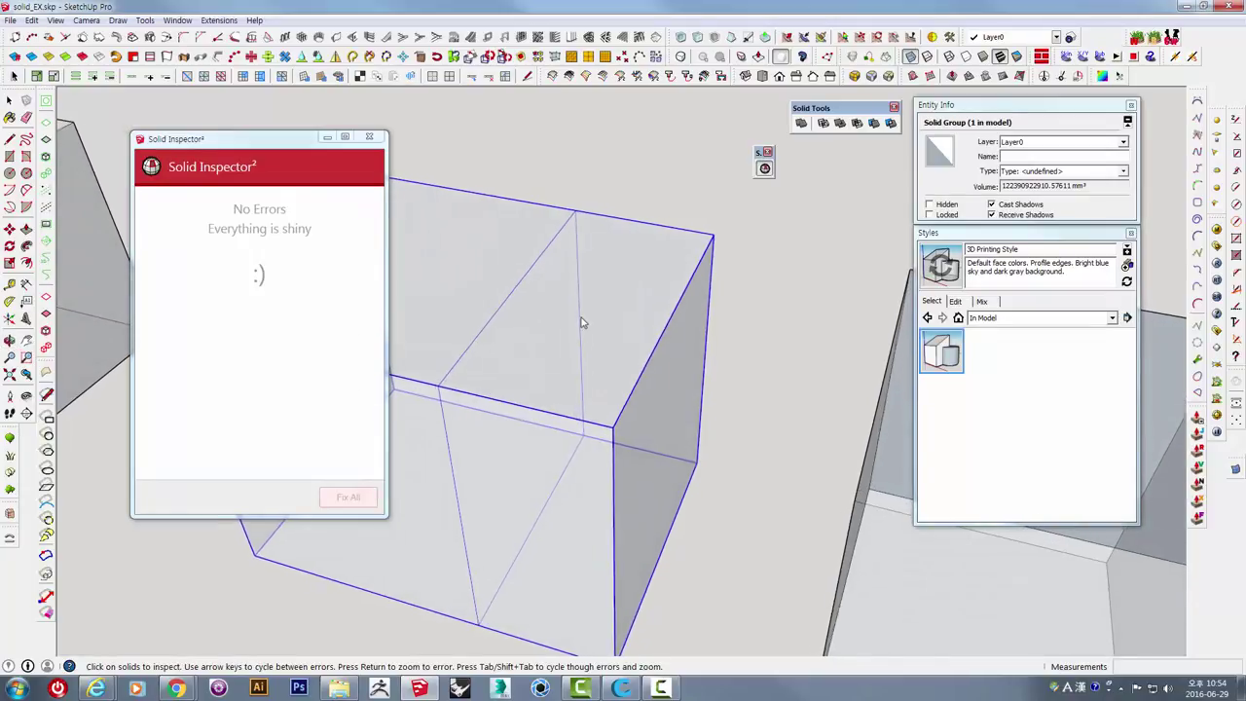
pyautogui.click(595, 204)
pyautogui.scroll(-5, 611, 315)
pyautogui.click(633, 292)
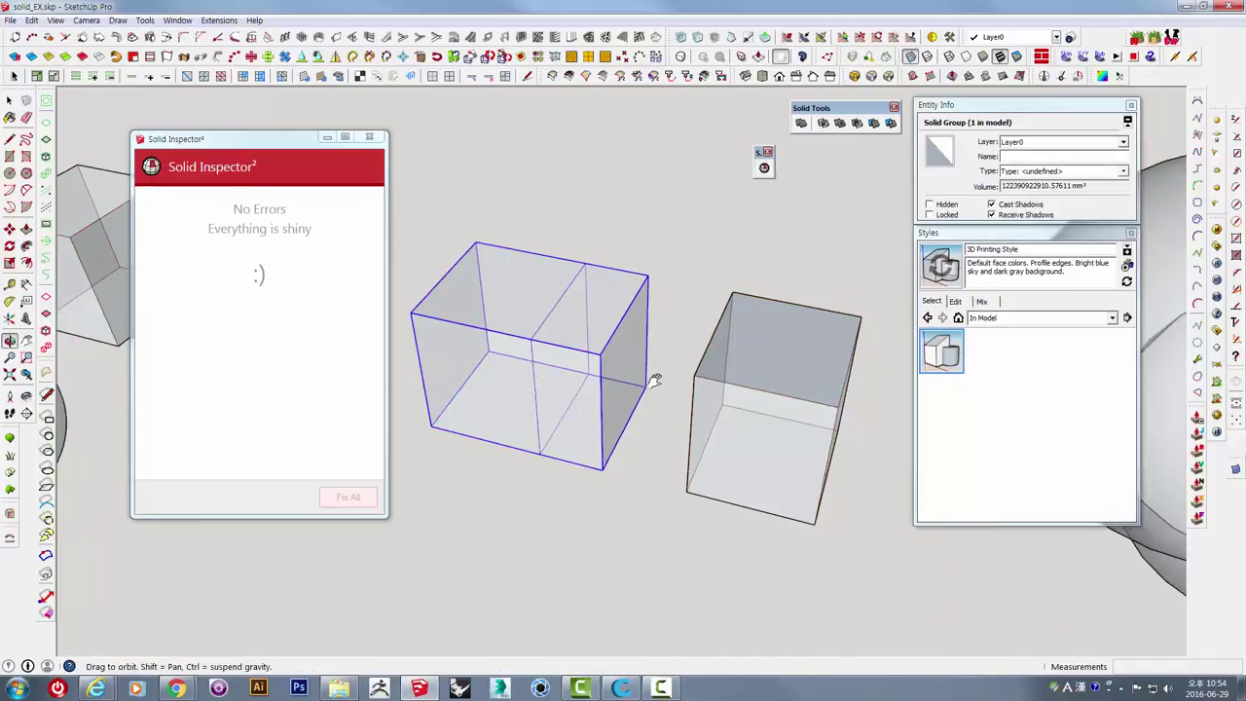
pyautogui.scroll(3, 653, 376)
pyautogui.scroll(2, 612, 464)
pyautogui.moveTo(649, 398); pyautogui.dragTo(652, 264, button='middle')
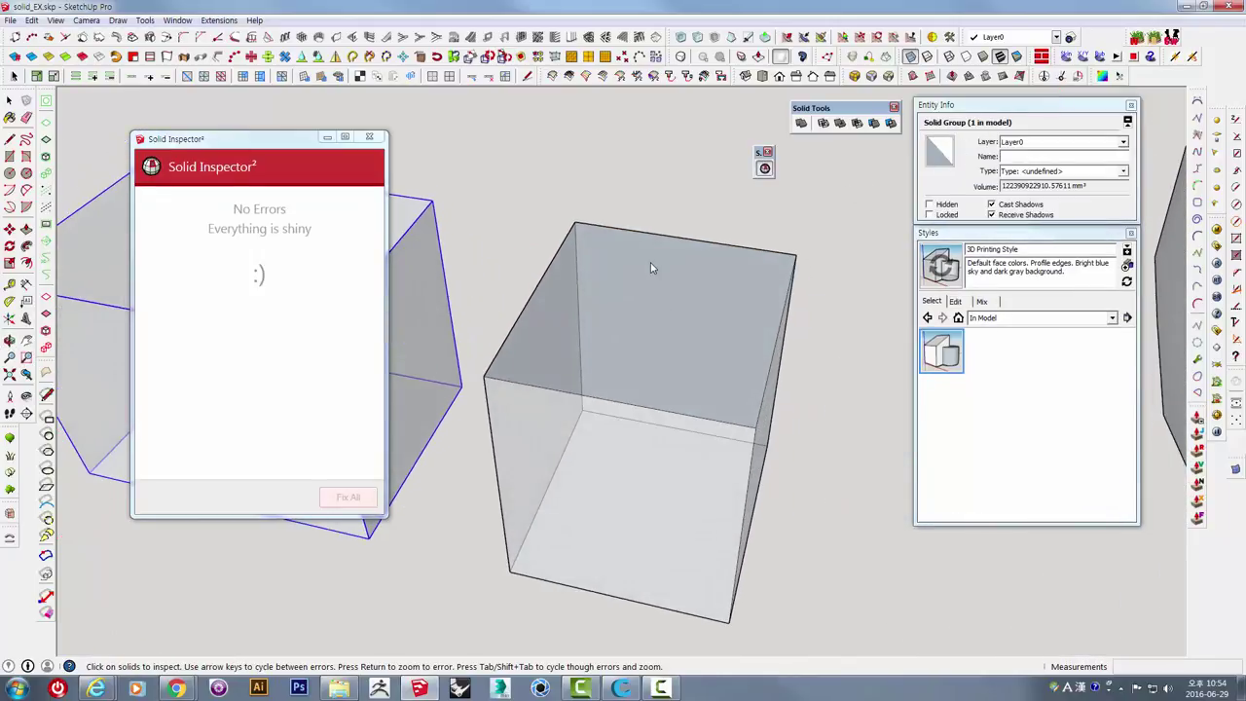
# Toggle the see-through display and fix the cube's reversed top face in Solid Inspector².
pyautogui.click(925, 59)
pyautogui.click(910, 55)
pyautogui.click(700, 292)
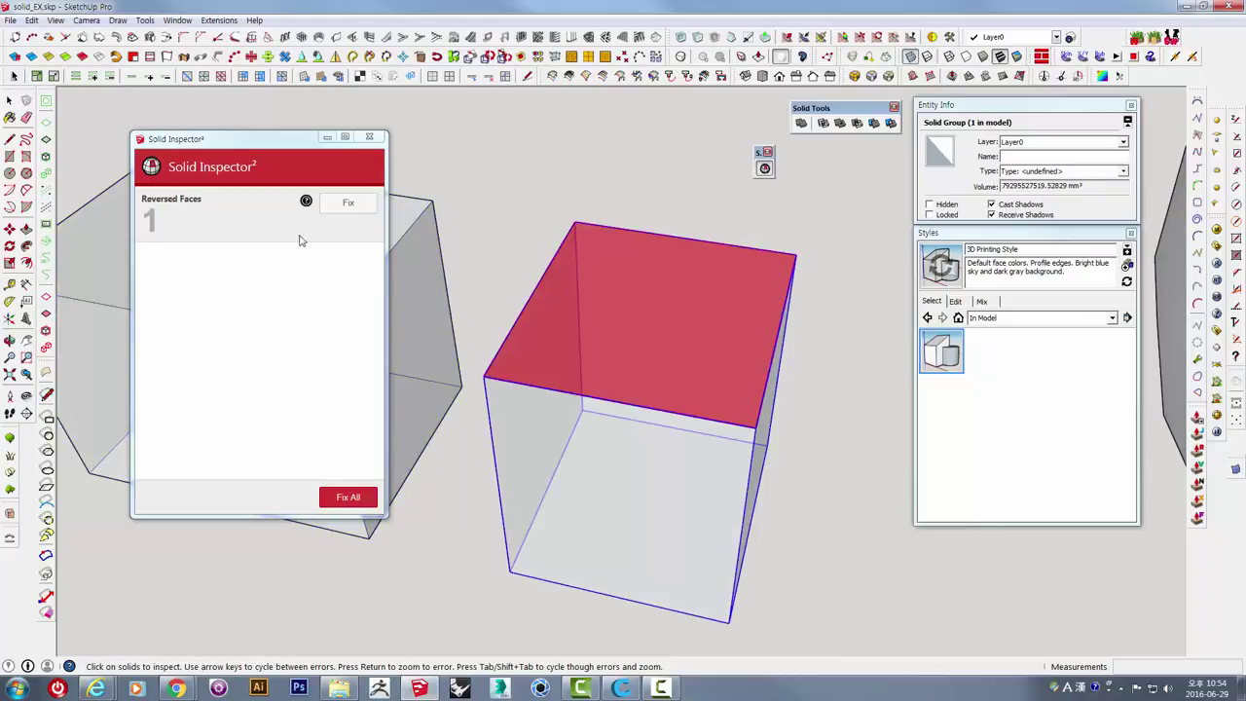
pyautogui.click(348, 204)
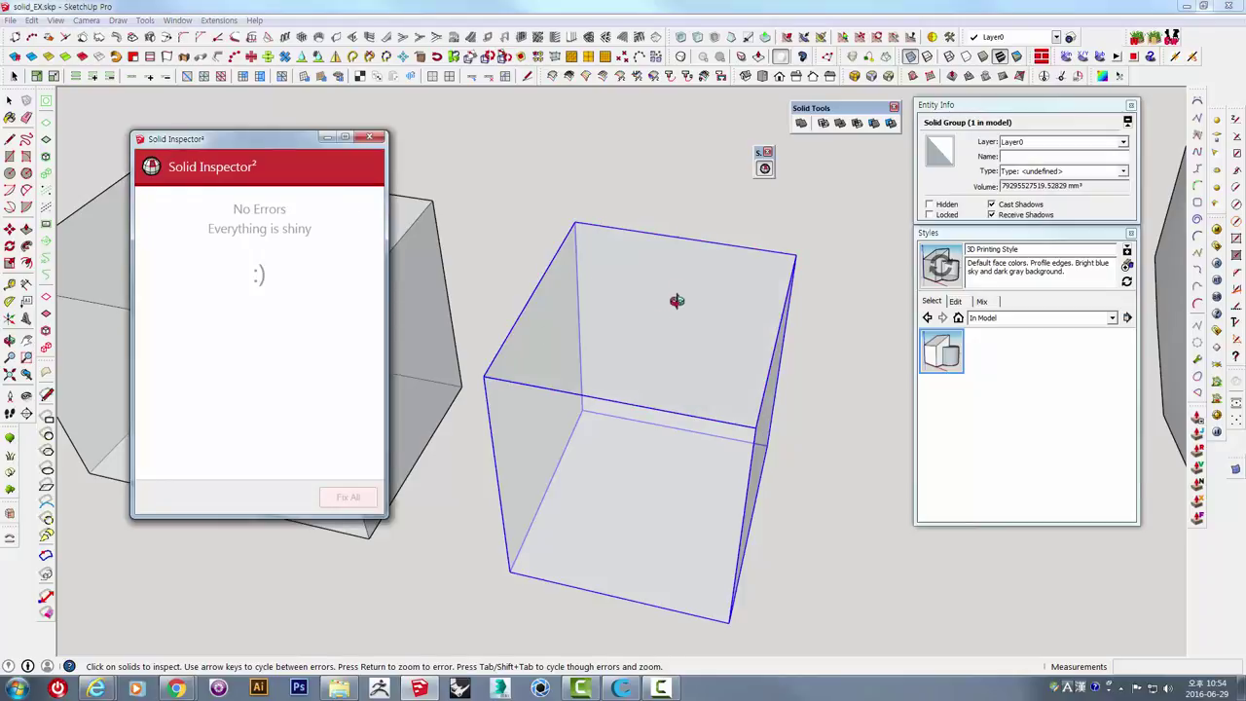
# Zoom out to view all the practice models and close the Solid Inspector² window.
pyautogui.scroll(-3, 676, 301)
pyautogui.scroll(-3, 648, 361)
pyautogui.scroll(-3, 648, 361)
pyautogui.moveTo(692, 275)
pyautogui.keyDown('shift'); pyautogui.mouseDown(button='middle')
pyautogui.moveTo(620, 343)
pyautogui.moveTo(562, 347)
pyautogui.mouseUp(button='middle'); pyautogui.keyUp('shift')
pyautogui.scroll(-2, 561, 347)
pyautogui.scroll(-2, 561, 347)
pyautogui.moveTo(821, 439)
pyautogui.mouseDown(button='middle')
pyautogui.moveTo(530, 394)
pyautogui.moveTo(487, 370)
pyautogui.mouseUp(button='middle')
pyautogui.click(371, 140)
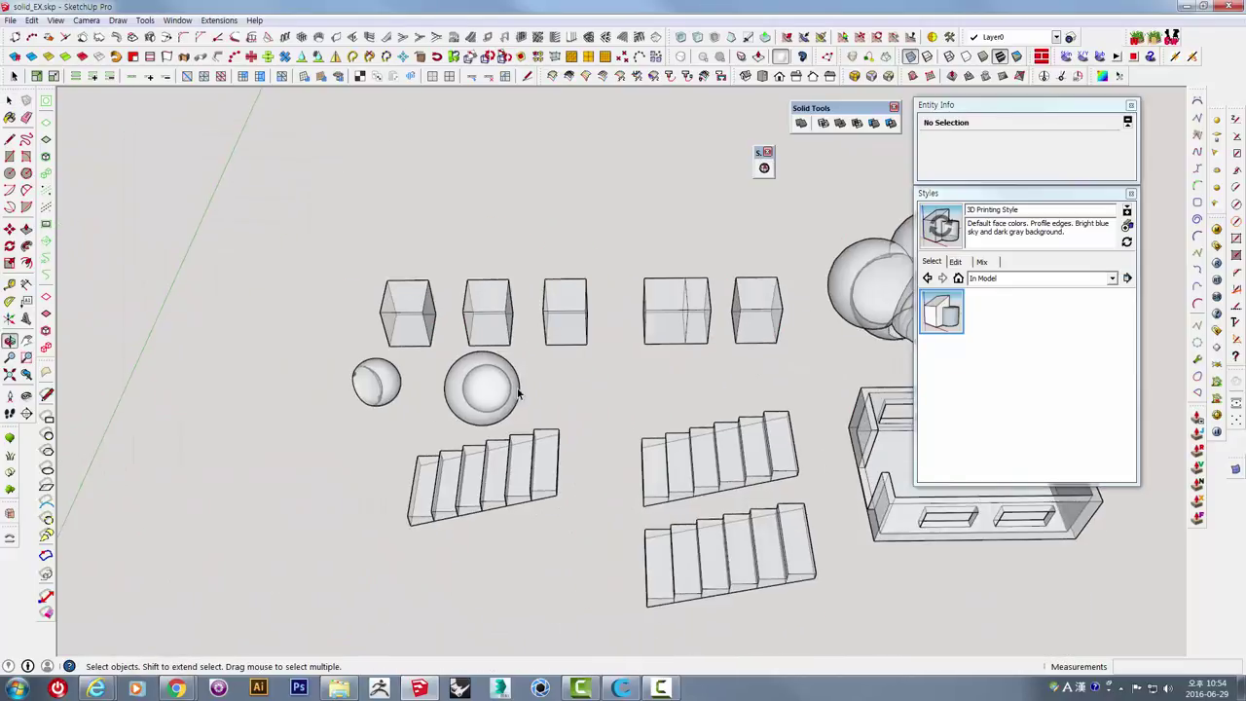
# Select the cut sphere group and remove its 42 stray edges with Solid Inspector².
pyautogui.scroll(3, 389, 364)
pyautogui.scroll(2, 389, 364)
pyautogui.click(390, 364)
pyautogui.scroll(3, 389, 363)
pyautogui.scroll(2, 573, 308)
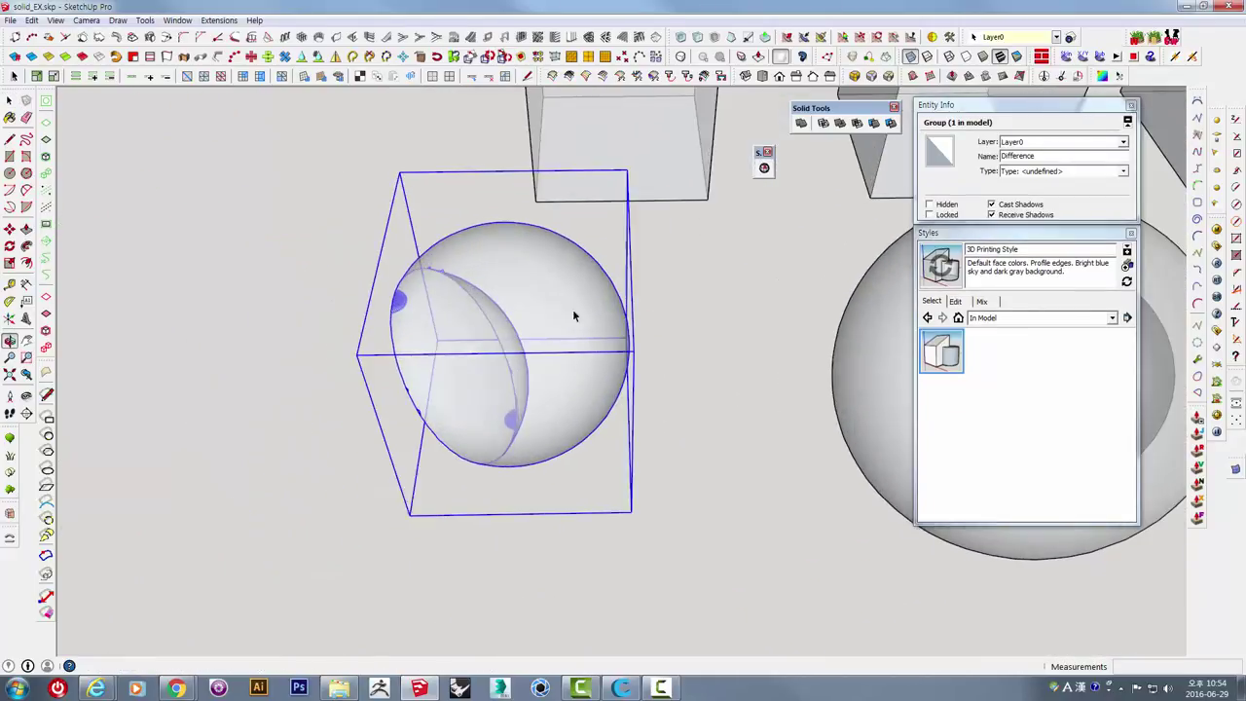
pyautogui.click(764, 168)
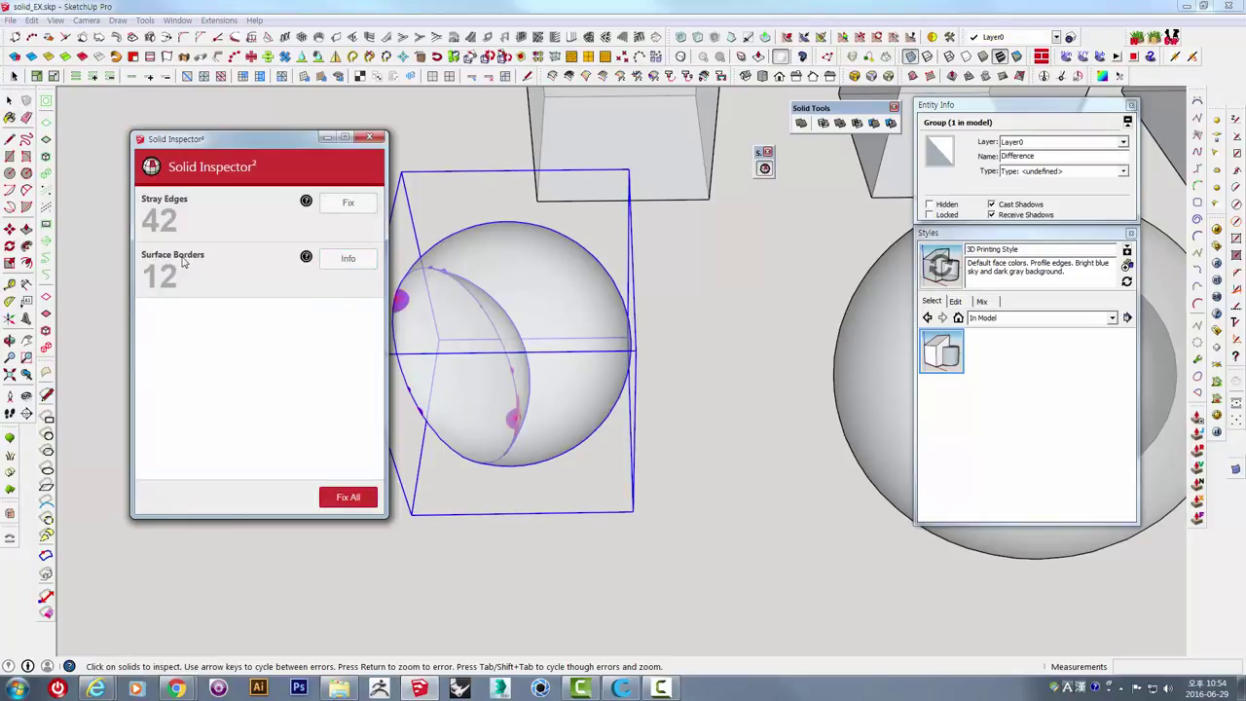
pyautogui.click(342, 204)
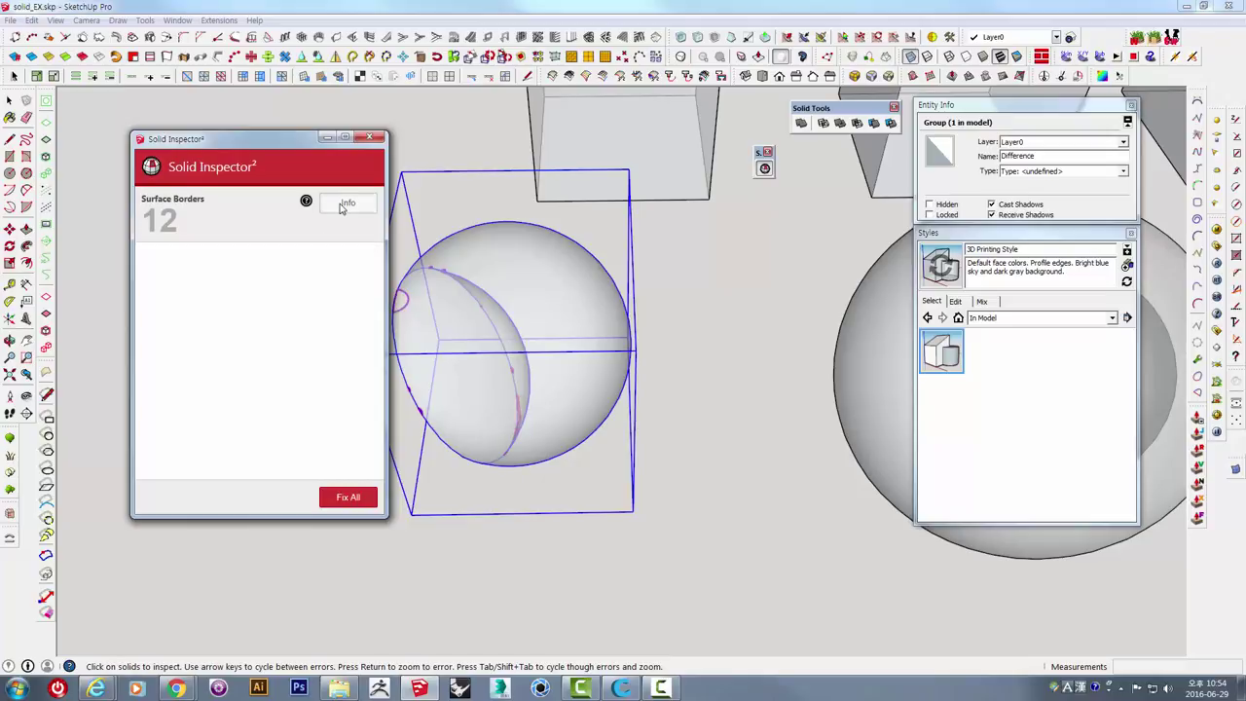
# Try Fix All on the remaining 12 surface borders and dismiss the could-not-fix warning.
pyautogui.moveTo(460, 344); pyautogui.dragTo(812, 356, button='middle')
pyautogui.scroll(3, 645, 325)
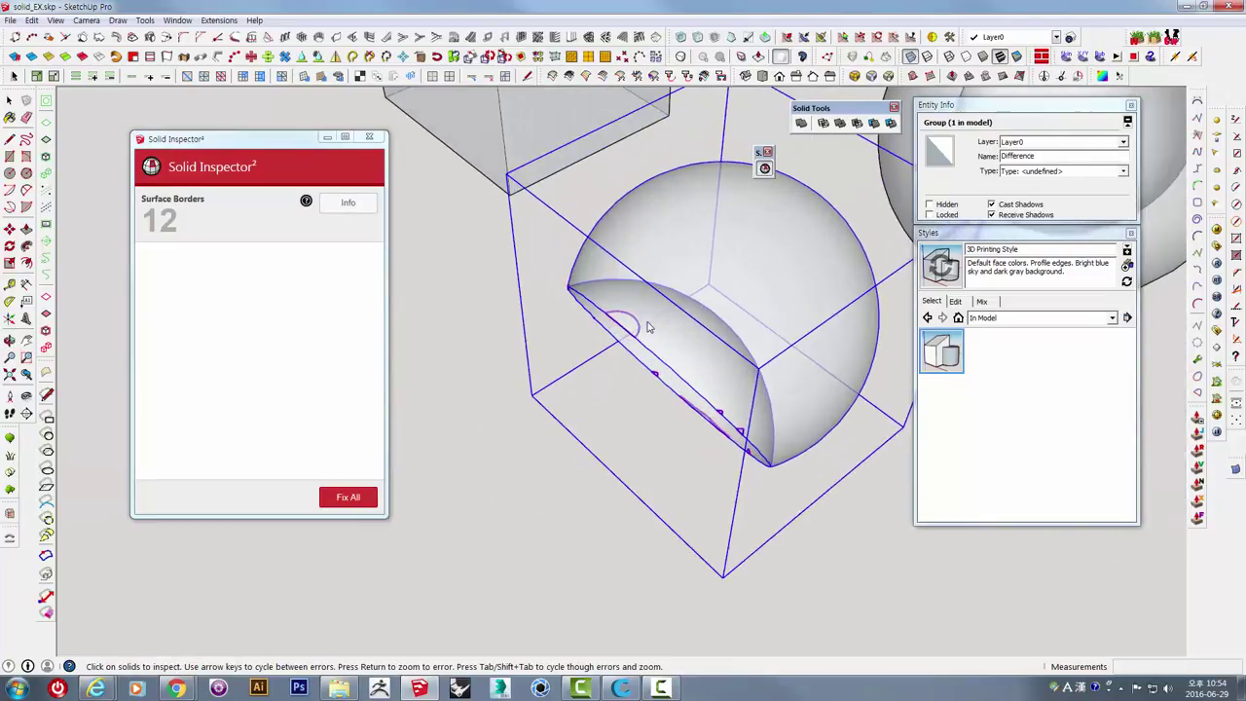
pyautogui.scroll(3, 626, 353)
pyautogui.moveTo(626, 352); pyautogui.dragTo(670, 279, button='middle')
pyautogui.scroll(-3, 607, 450)
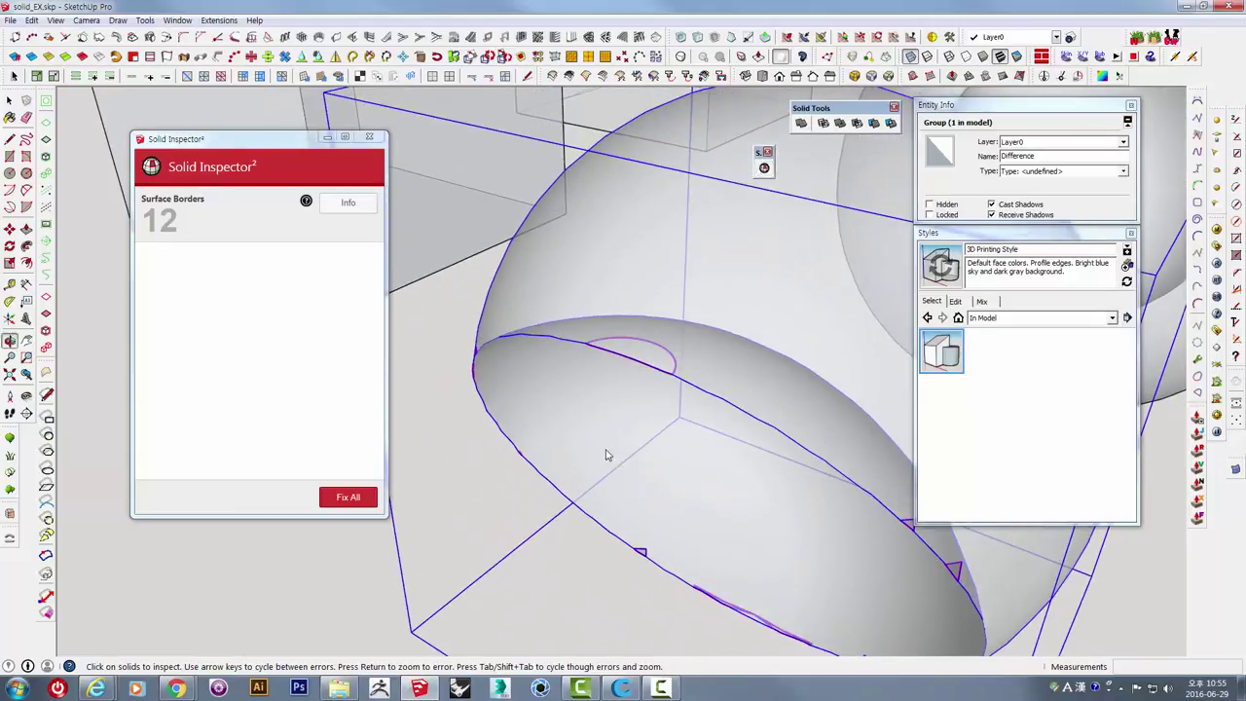
pyautogui.click(368, 501)
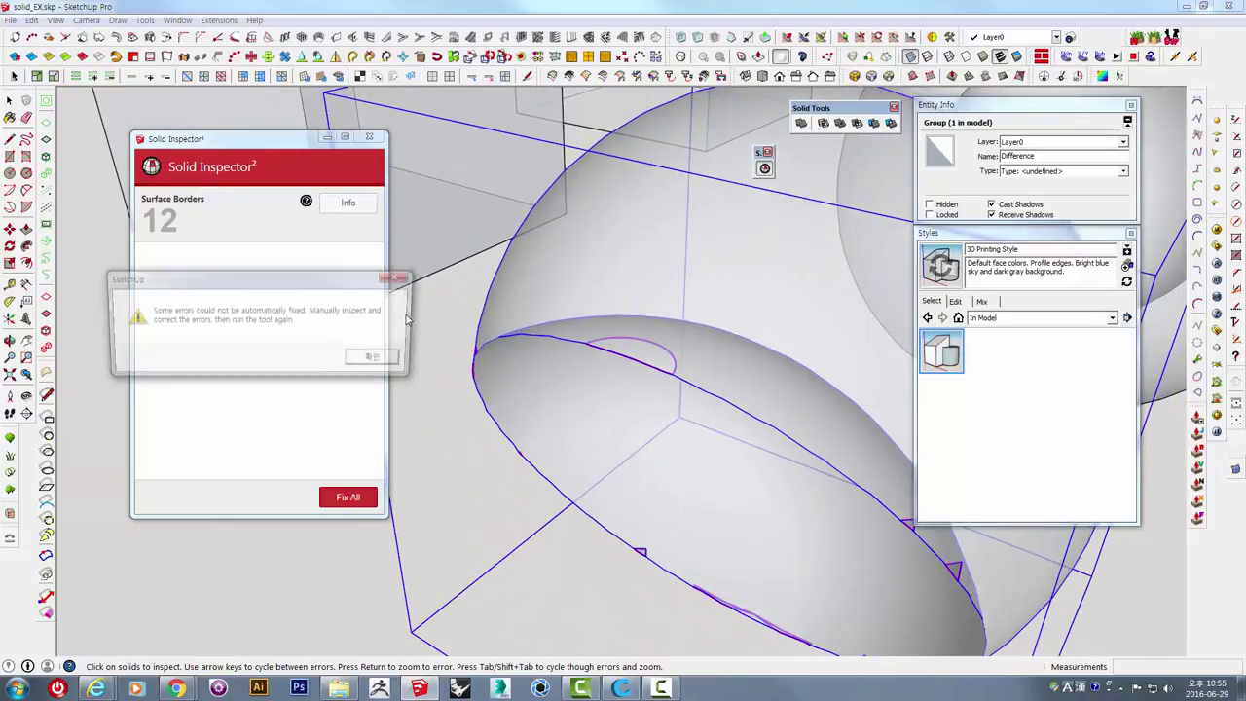
pyautogui.click(391, 366)
# Zoom in on the rim gap and draw a line closing a small face.
pyautogui.scroll(2, 425, 364)
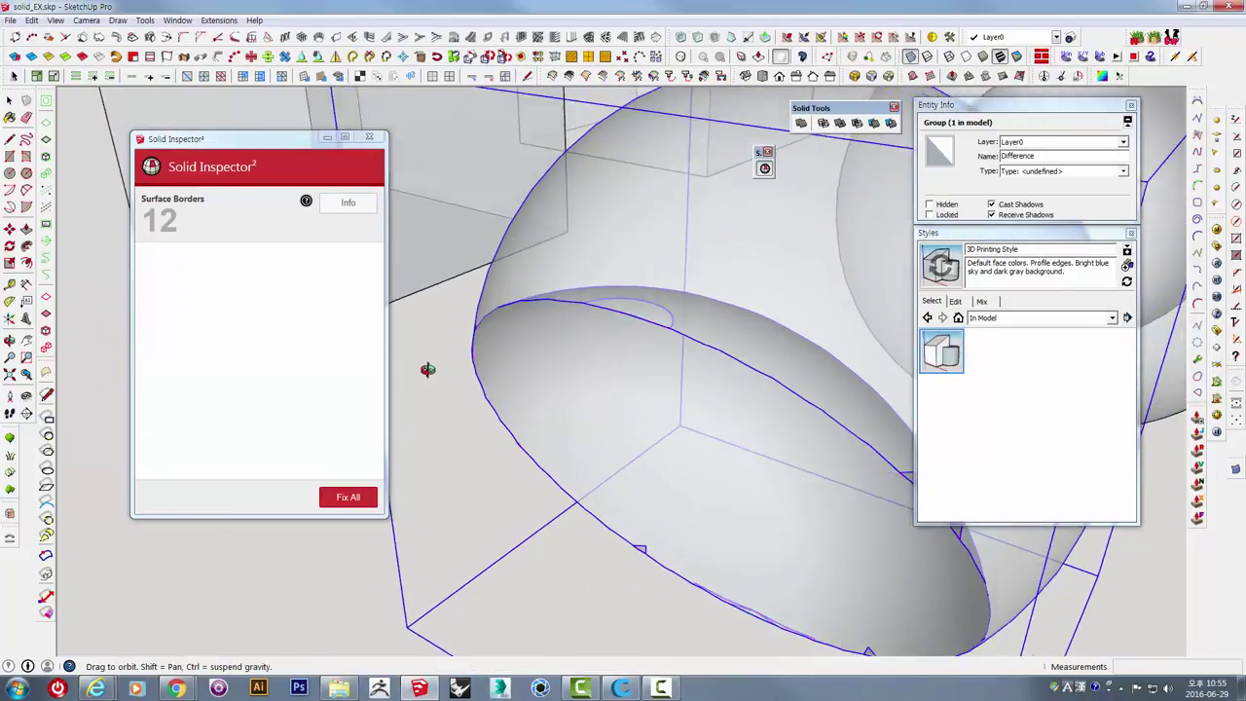
pyautogui.scroll(3, 634, 536)
pyautogui.scroll(2, 646, 525)
pyautogui.scroll(2, 647, 526)
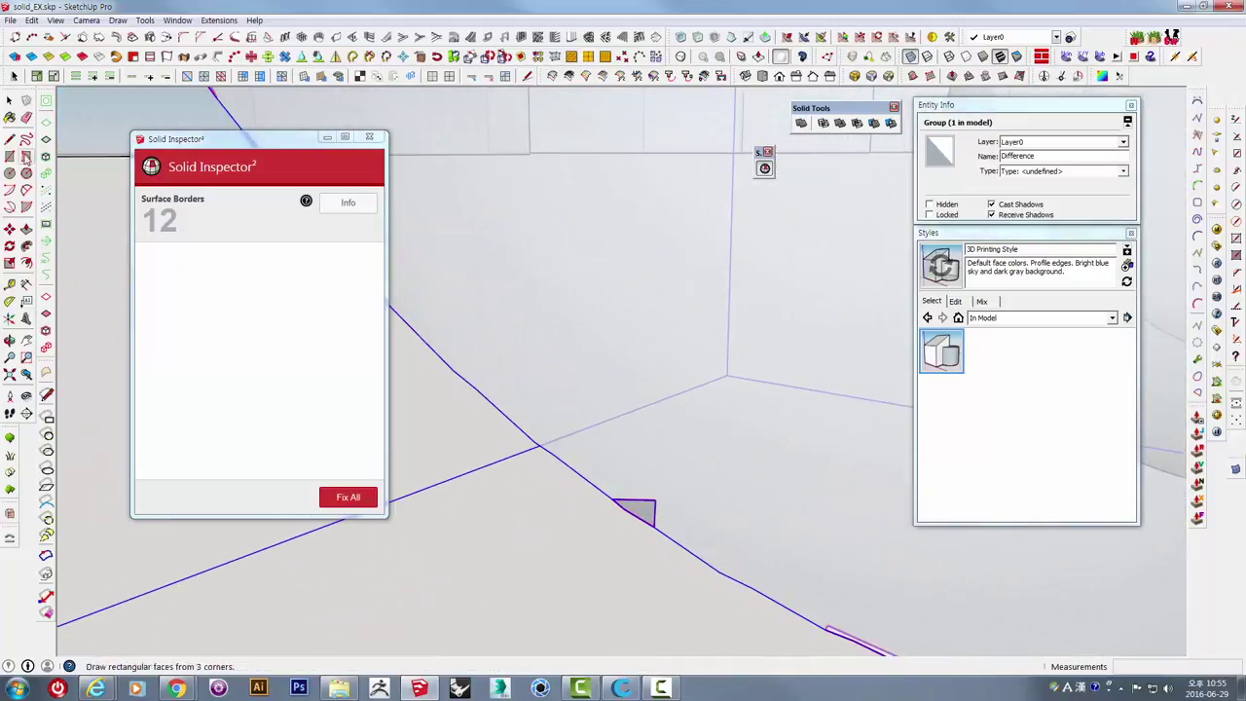
pyautogui.click(10, 139)
pyautogui.click(628, 507)
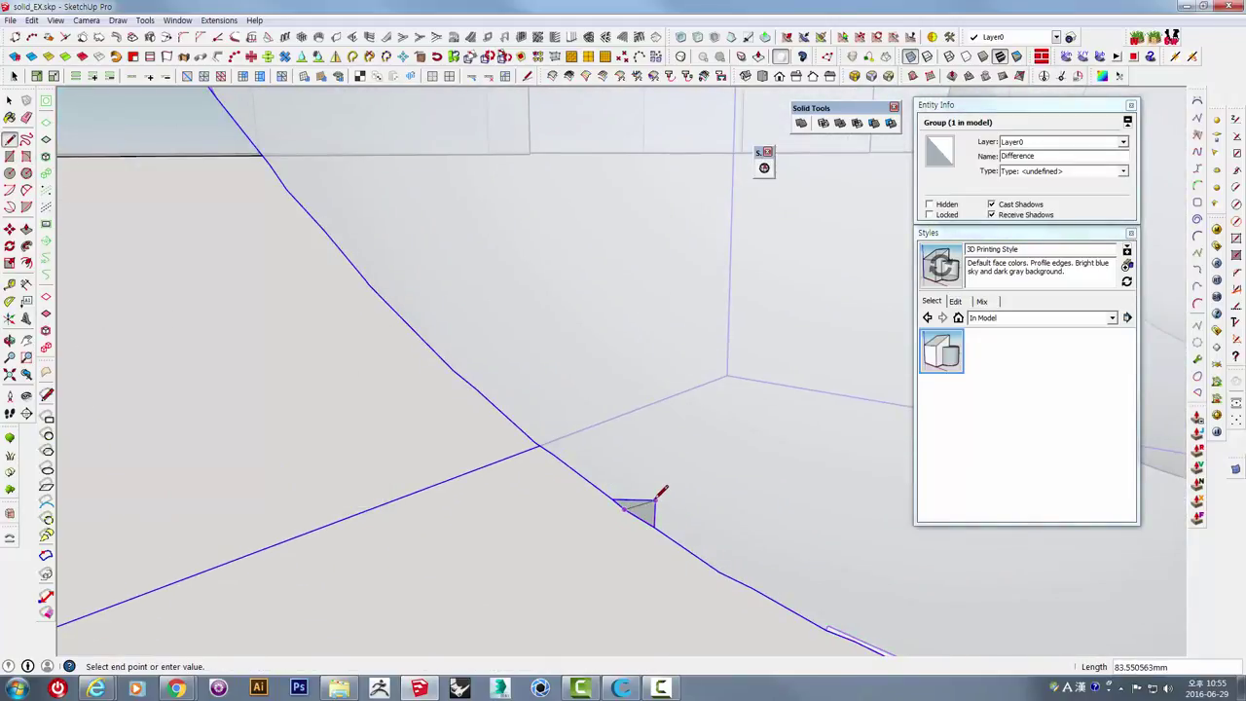
pyautogui.click(656, 503)
pyautogui.scroll(2, 656, 503)
pyautogui.press('space')
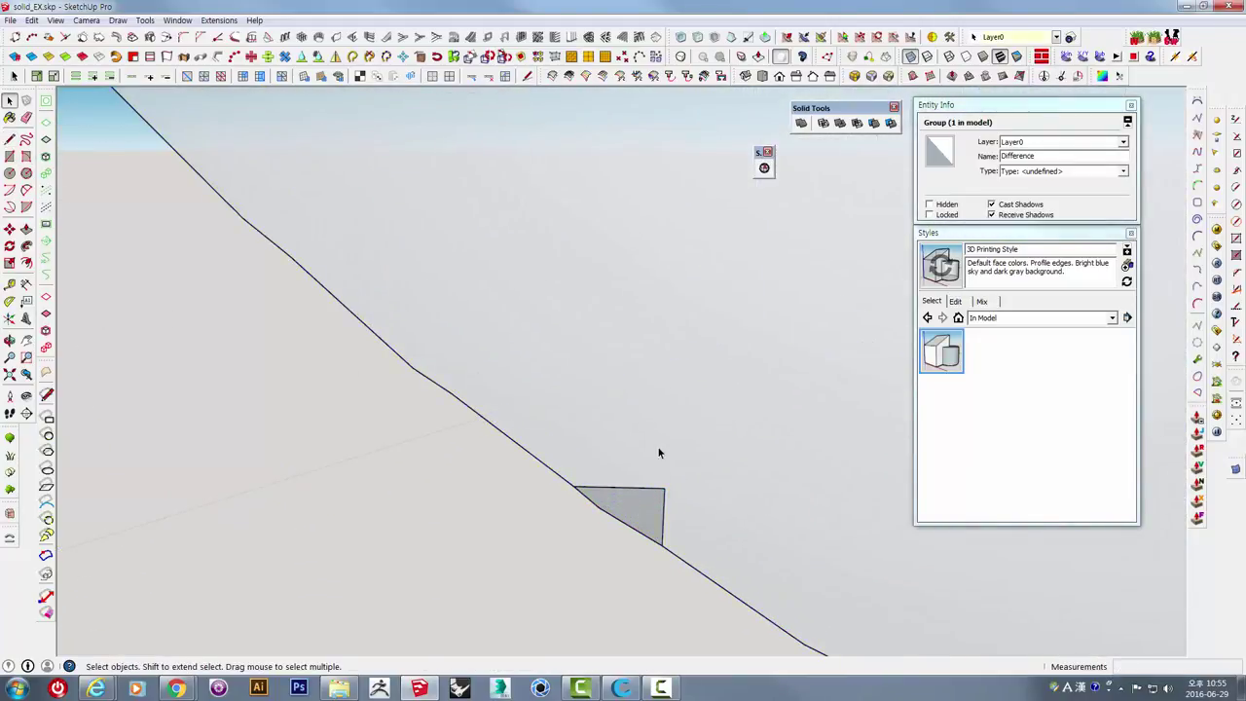
# Draw a second line splitting that face, then re-check the group: 11 surface borders remain.
pyautogui.hotkey('ctrl', 'a')
pyautogui.click(10, 138)
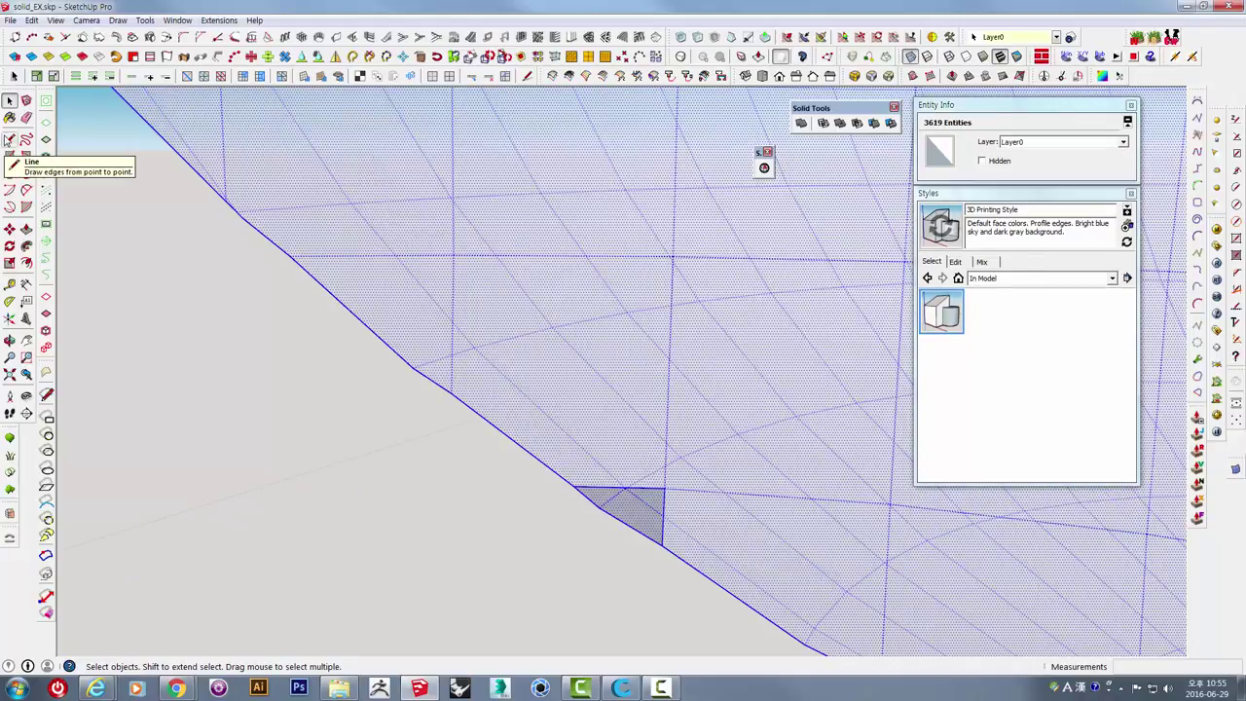
pyautogui.click(599, 506)
pyautogui.click(664, 488)
pyautogui.moveTo(638, 516)
pyautogui.mouseDown(button='middle')
pyautogui.moveTo(823, 573)
pyautogui.moveTo(759, 409)
pyautogui.mouseUp(button='middle')
pyautogui.press('space')
pyautogui.scroll(-3, 751, 403)
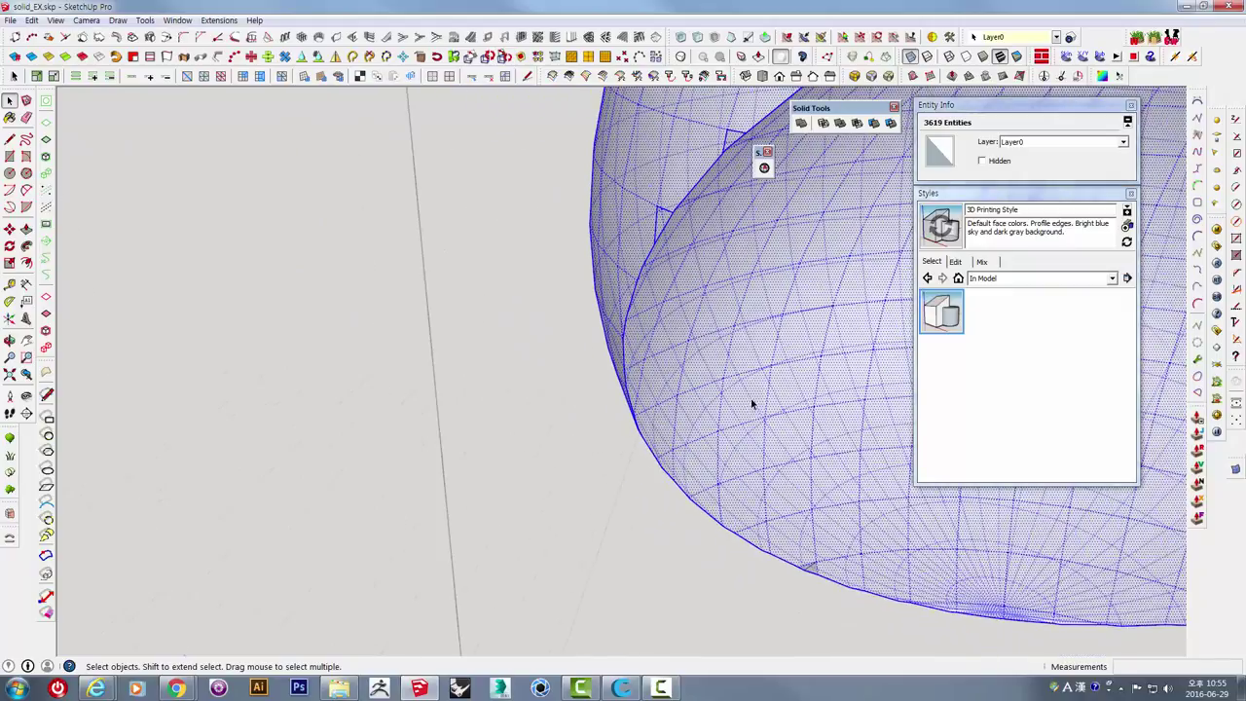
pyautogui.scroll(3, 748, 374)
pyautogui.tripleClick(748, 365)
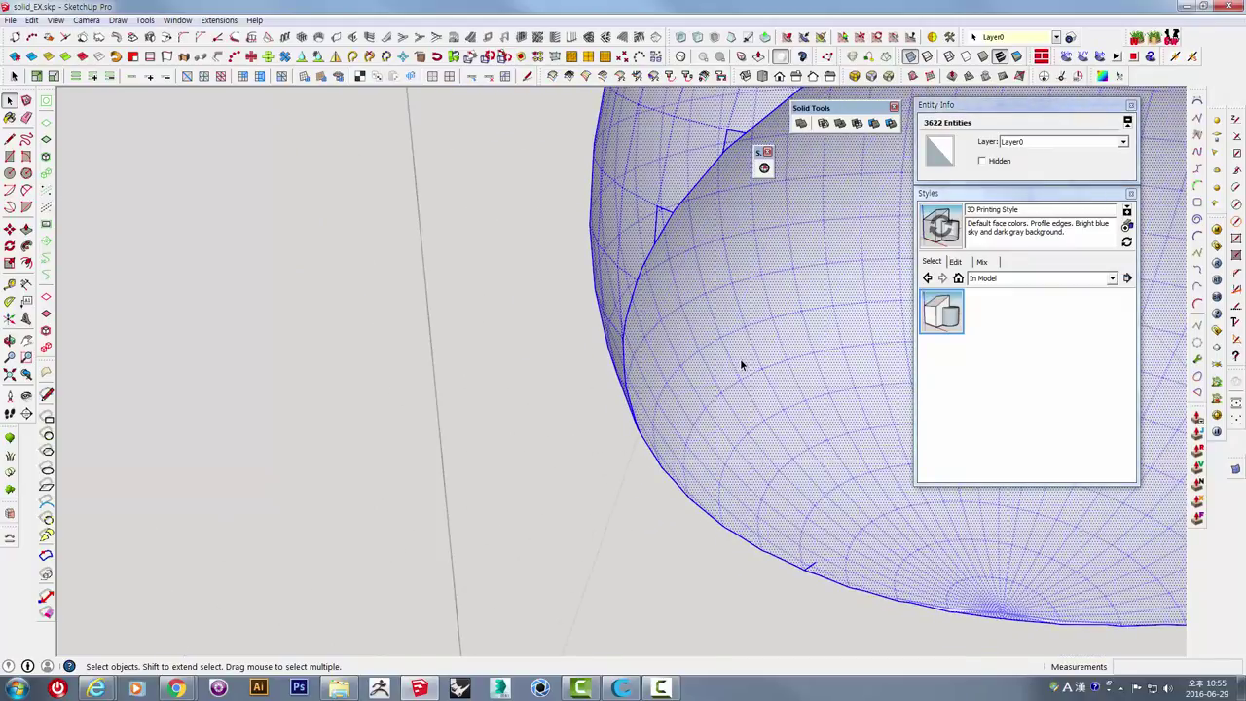
pyautogui.moveTo(740, 358); pyautogui.dragTo(760, 176, button='middle')
pyautogui.click(764, 167)
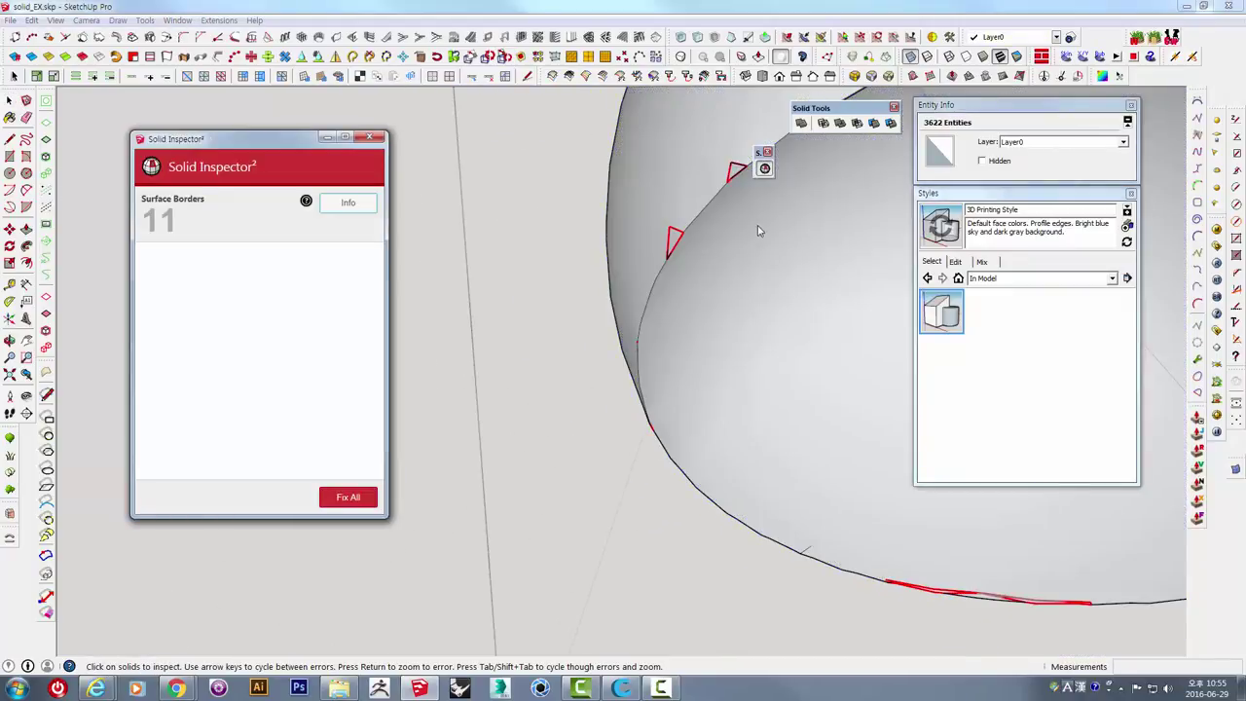
# Orbit to the flagged rim gaps, selecting the sphere mesh and an edge beside a gap.
pyautogui.moveTo(759, 231)
pyautogui.mouseDown(button='middle')
pyautogui.moveTo(698, 312)
pyautogui.moveTo(604, 307)
pyautogui.mouseUp(button='middle')
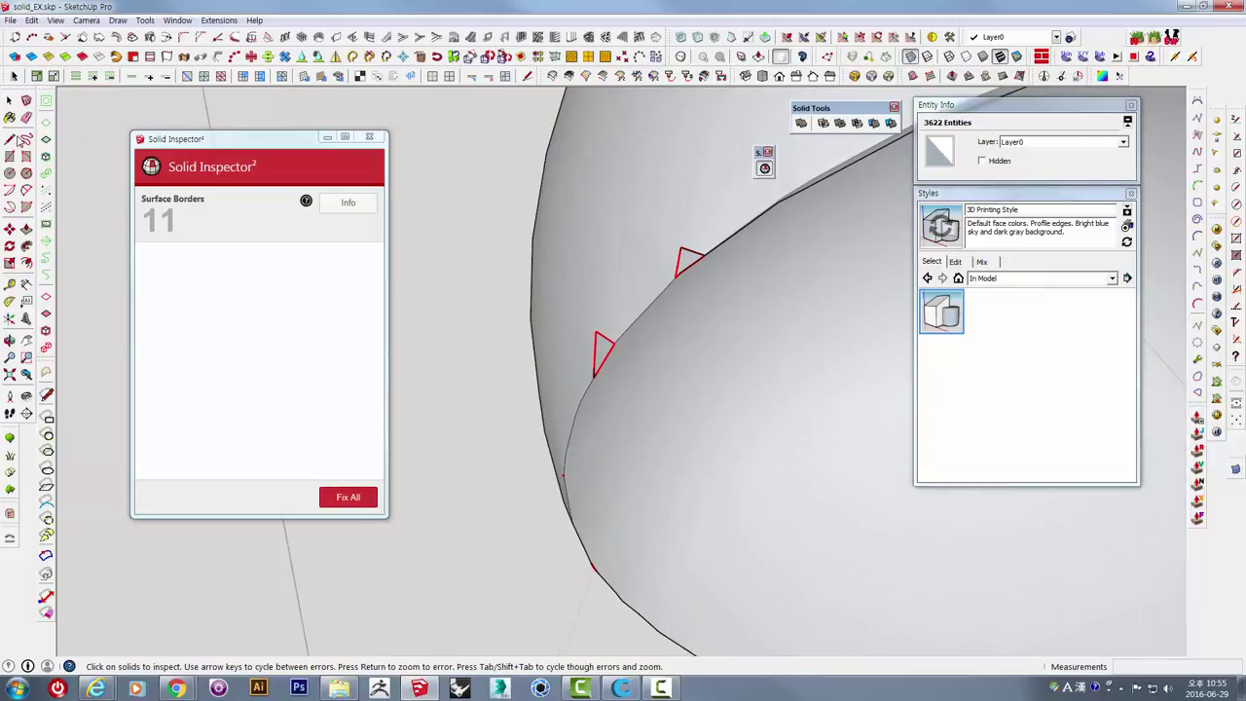
pyautogui.click(11, 139)
pyautogui.click(680, 274)
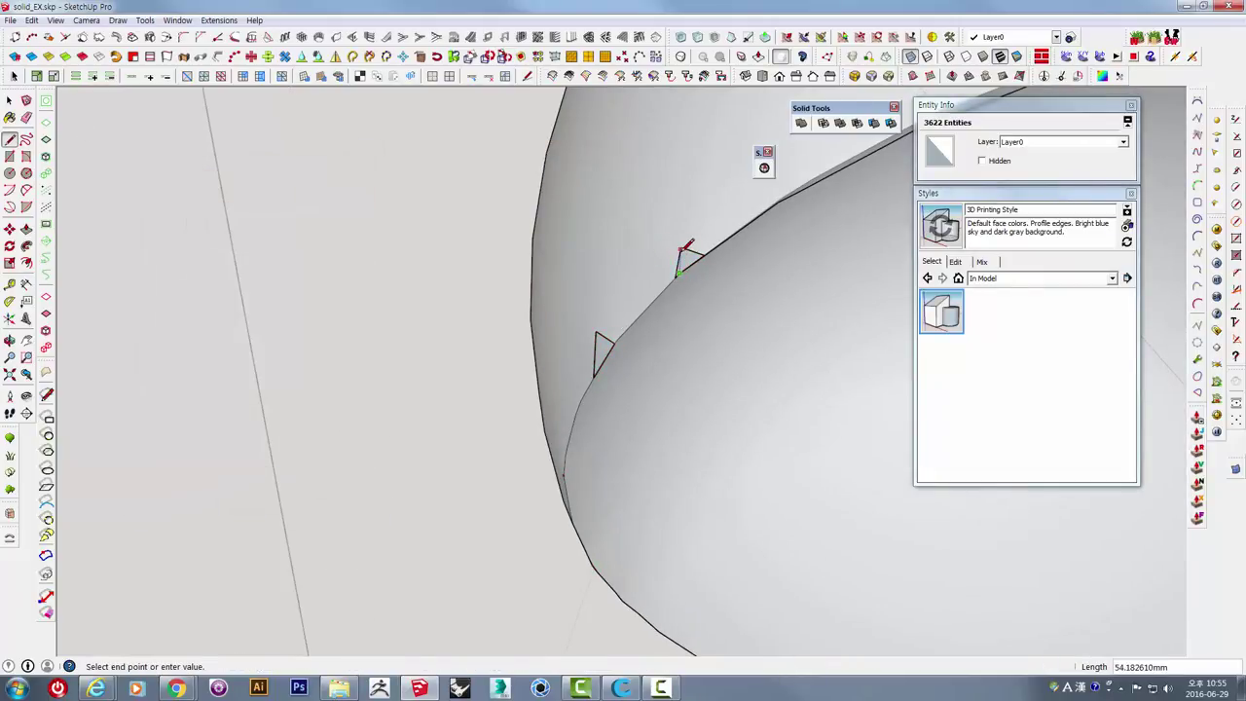
pyautogui.scroll(3, 696, 229)
pyautogui.press('space')
pyautogui.tripleClick(695, 225)
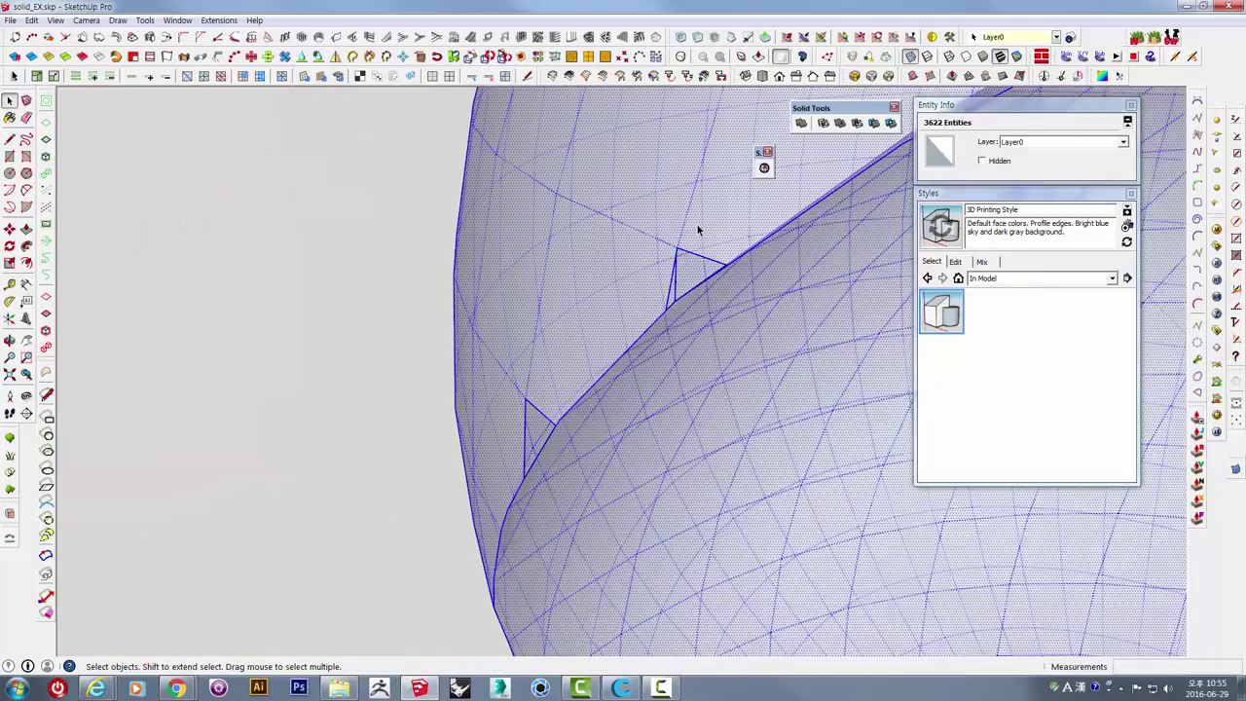
pyautogui.scroll(-3, 765, 367)
pyautogui.moveTo(765, 367); pyautogui.dragTo(502, 309, button='middle')
pyautogui.scroll(-2, 496, 302)
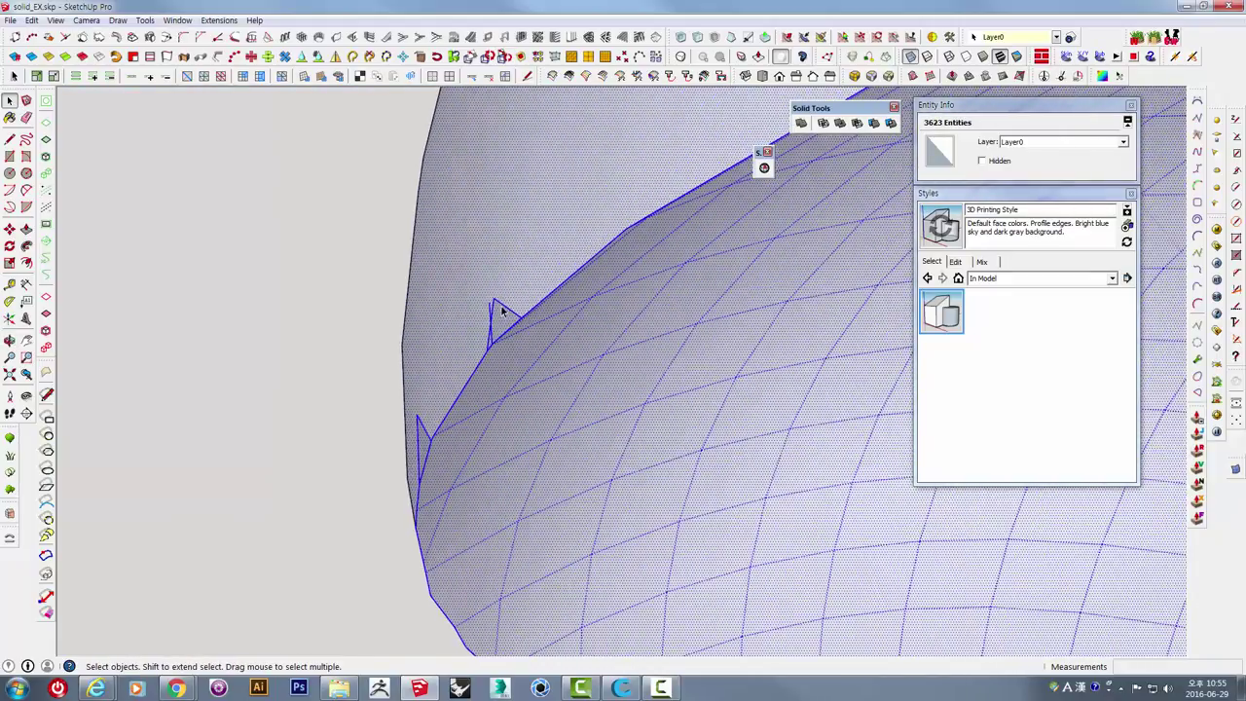
pyautogui.scroll(1, 496, 309)
pyautogui.click(488, 331)
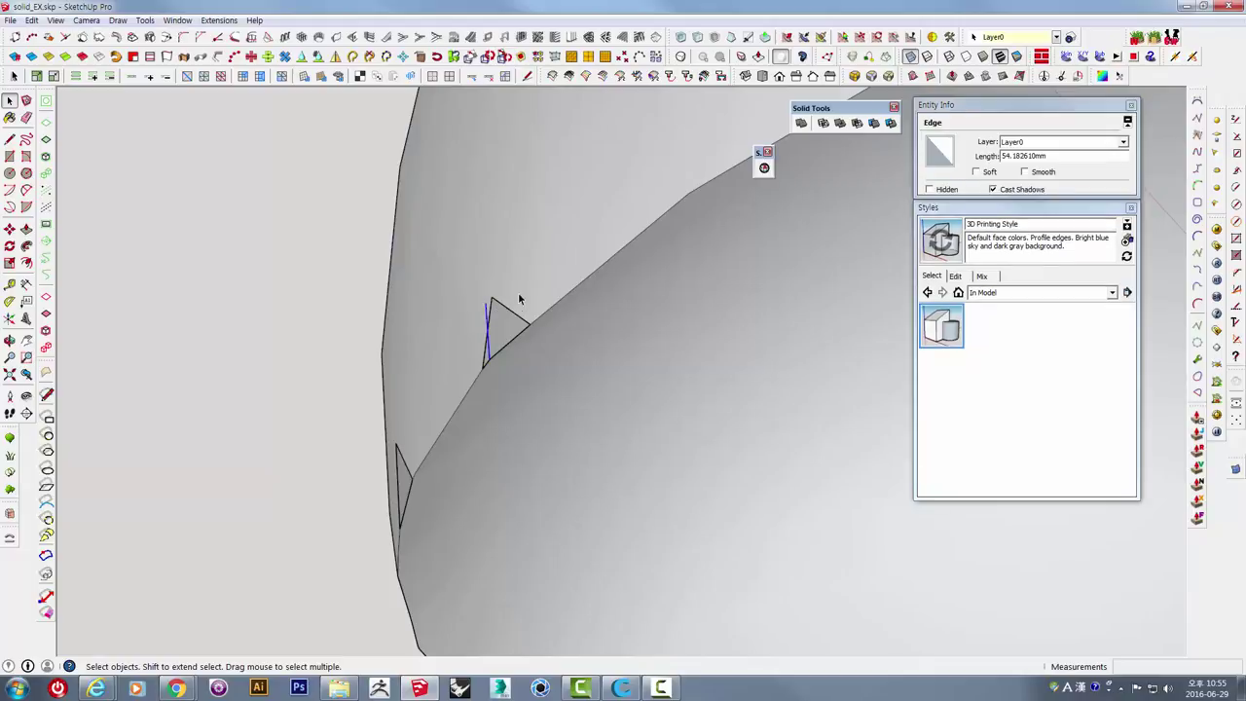
pyautogui.moveTo(399, 339)
pyautogui.mouseDown(button='middle')
pyautogui.moveTo(439, 312)
pyautogui.moveTo(445, 267)
pyautogui.moveTo(473, 259)
pyautogui.moveTo(485, 273)
pyautogui.mouseUp(button='middle')
# Draw a line closing the first triangular gap on the rim and check the patch.
pyautogui.click(10, 139)
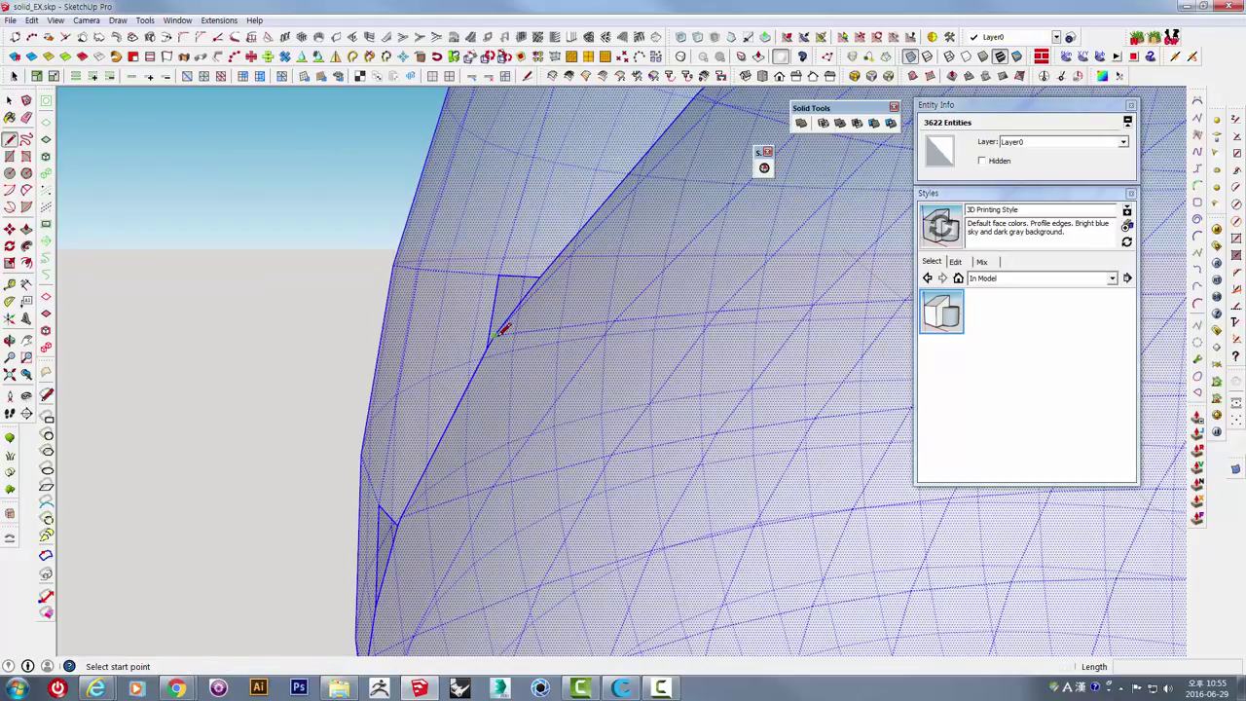
pyautogui.click(493, 336)
pyautogui.click(499, 274)
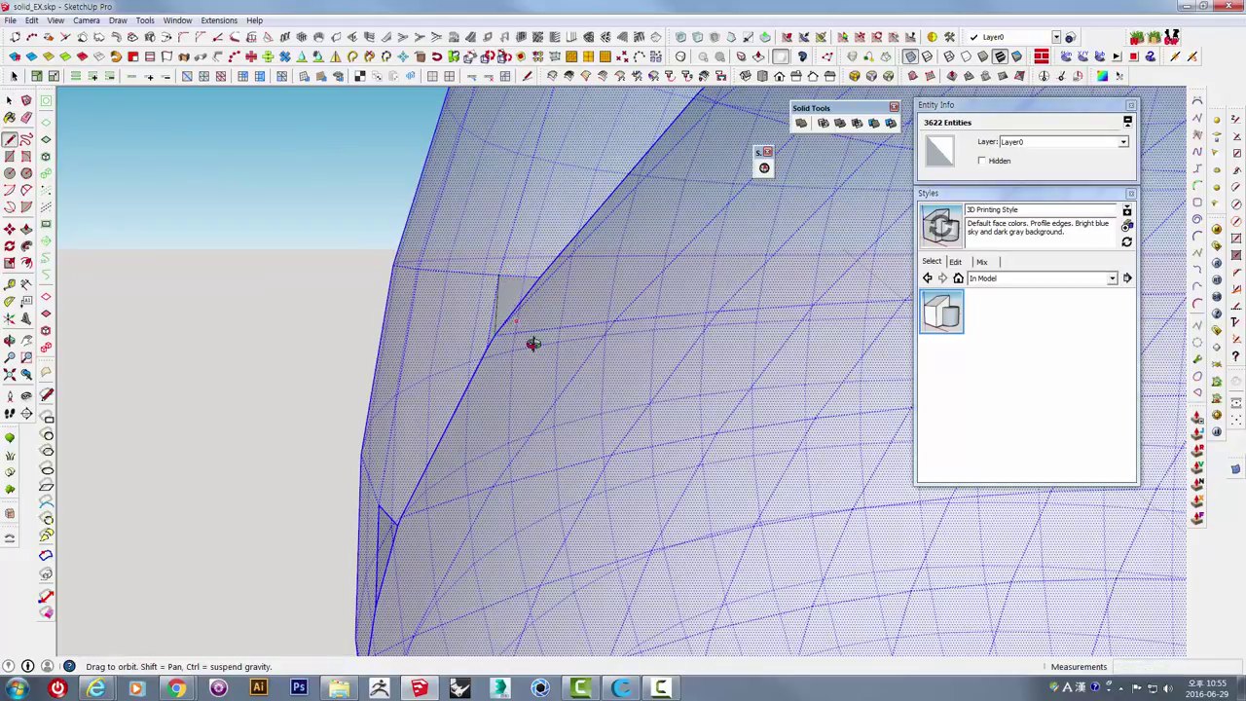
pyautogui.moveTo(528, 345)
pyautogui.mouseDown(button='middle')
pyautogui.moveTo(701, 437)
pyautogui.moveTo(777, 427)
pyautogui.moveTo(468, 259)
pyautogui.moveTo(399, 286)
pyautogui.moveTo(538, 362)
pyautogui.mouseUp(button='middle')
pyautogui.click(501, 323)
pyautogui.press('space')
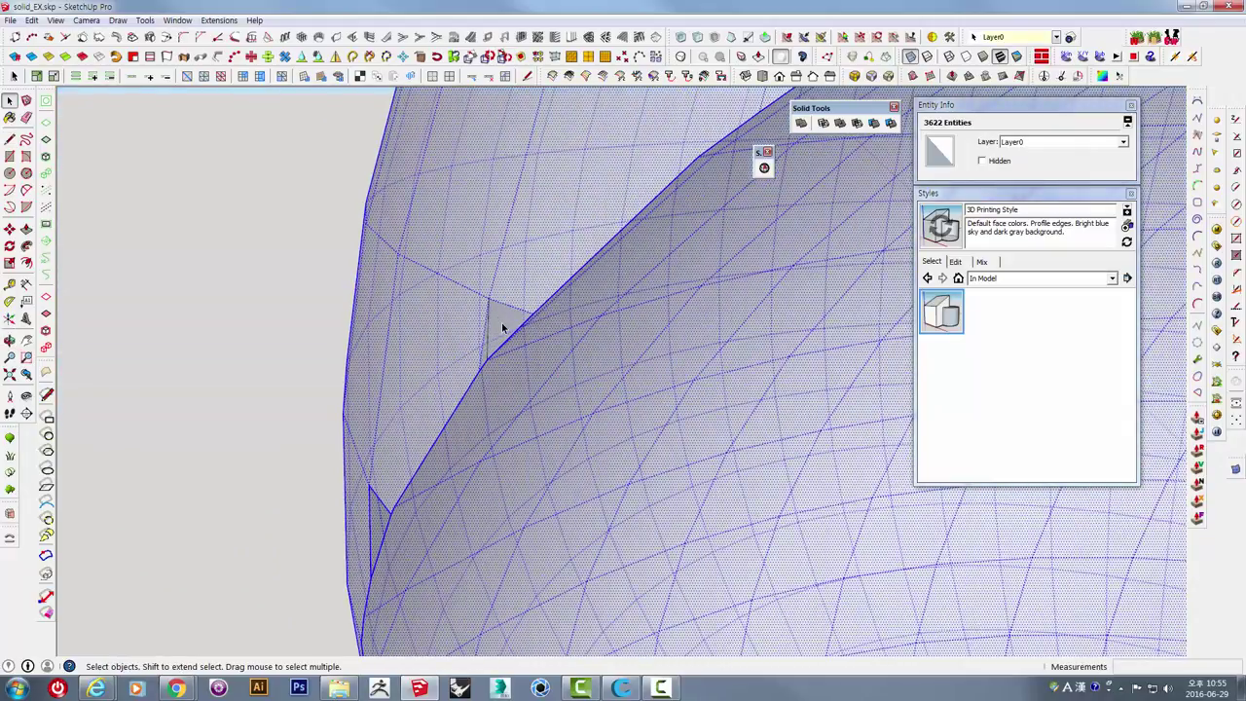
pyautogui.click(502, 322)
pyautogui.moveTo(501, 322)
pyautogui.mouseDown(button='middle')
pyautogui.moveTo(502, 357)
pyautogui.moveTo(575, 318)
pyautogui.moveTo(361, 562)
pyautogui.moveTo(543, 399)
pyautogui.moveTo(484, 373)
pyautogui.moveTo(431, 314)
pyautogui.moveTo(328, 334)
pyautogui.moveTo(419, 409)
pyautogui.moveTo(336, 422)
pyautogui.moveTo(400, 428)
pyautogui.mouseUp(button='middle')
# Close the lower triangular gap with another line and re-inspect the group: 9 surface borders remain.
pyautogui.tripleClick(603, 406)
pyautogui.click(10, 140)
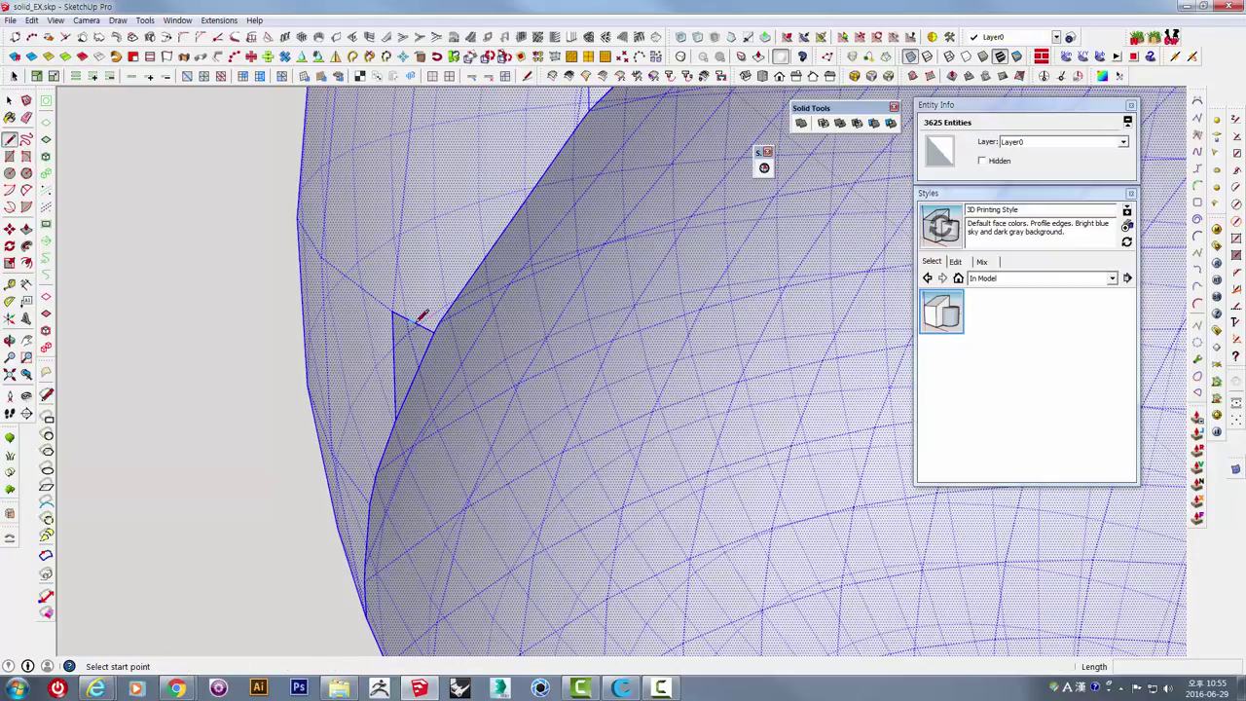
pyautogui.click(393, 312)
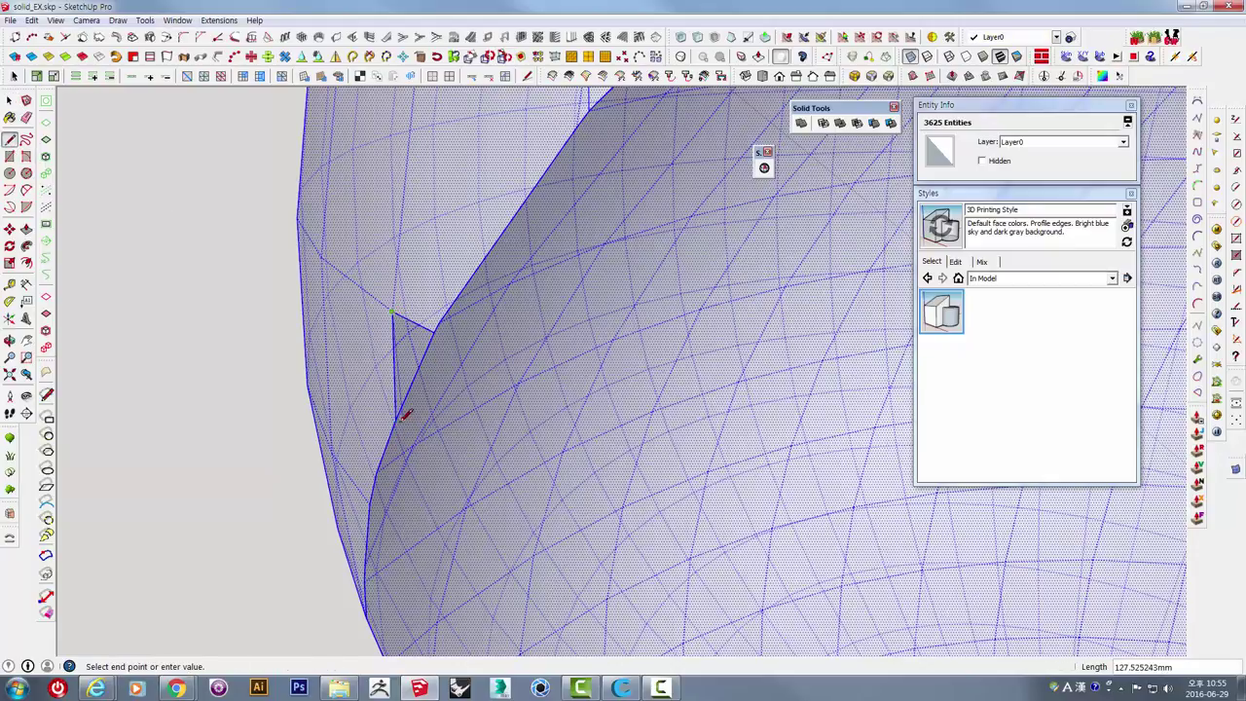
pyautogui.click(396, 413)
pyautogui.press('space')
pyautogui.moveTo(467, 431)
pyautogui.mouseDown(button='middle')
pyautogui.moveTo(459, 326)
pyautogui.moveTo(293, 315)
pyautogui.moveTo(357, 327)
pyautogui.moveTo(557, 315)
pyautogui.moveTo(681, 243)
pyautogui.moveTo(617, 363)
pyautogui.mouseUp(button='middle')
pyautogui.click(358, 332)
pyautogui.click(764, 168)
# Orbit to look down on the hemisphere and dismiss the error-edge options menu.
pyautogui.scroll(-3, 634, 389)
pyautogui.scroll(-3, 692, 422)
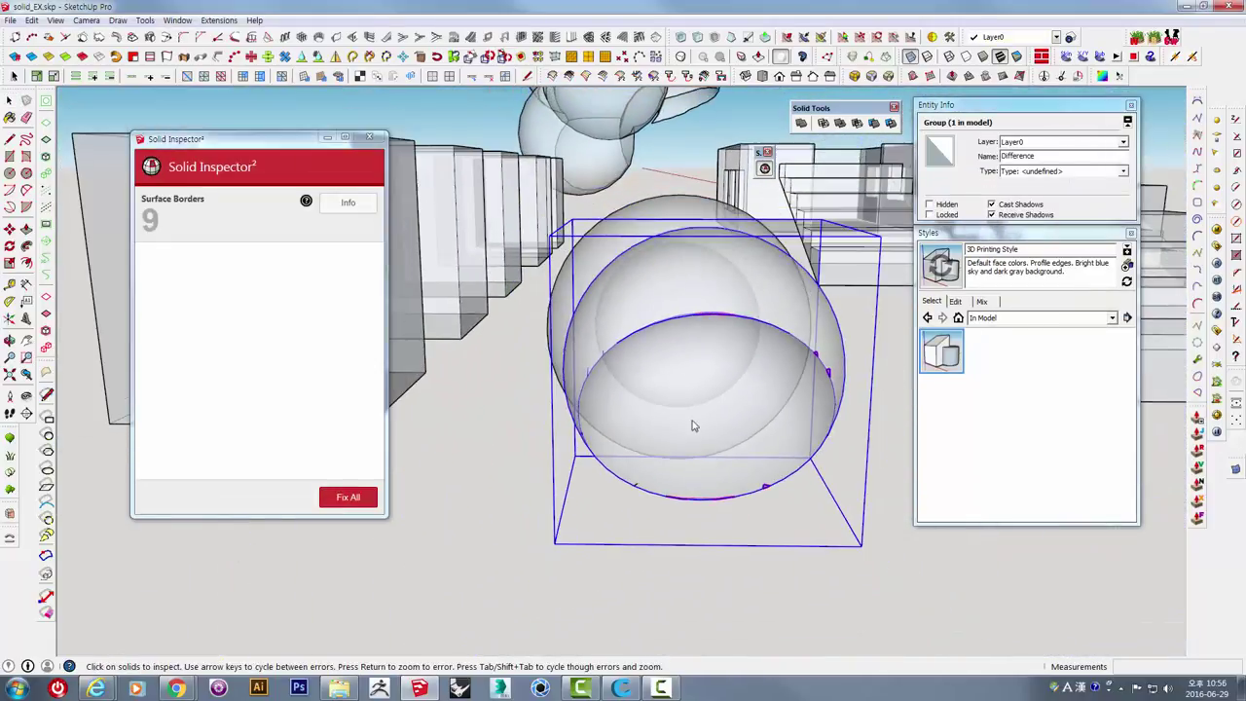
pyautogui.scroll(-2, 692, 422)
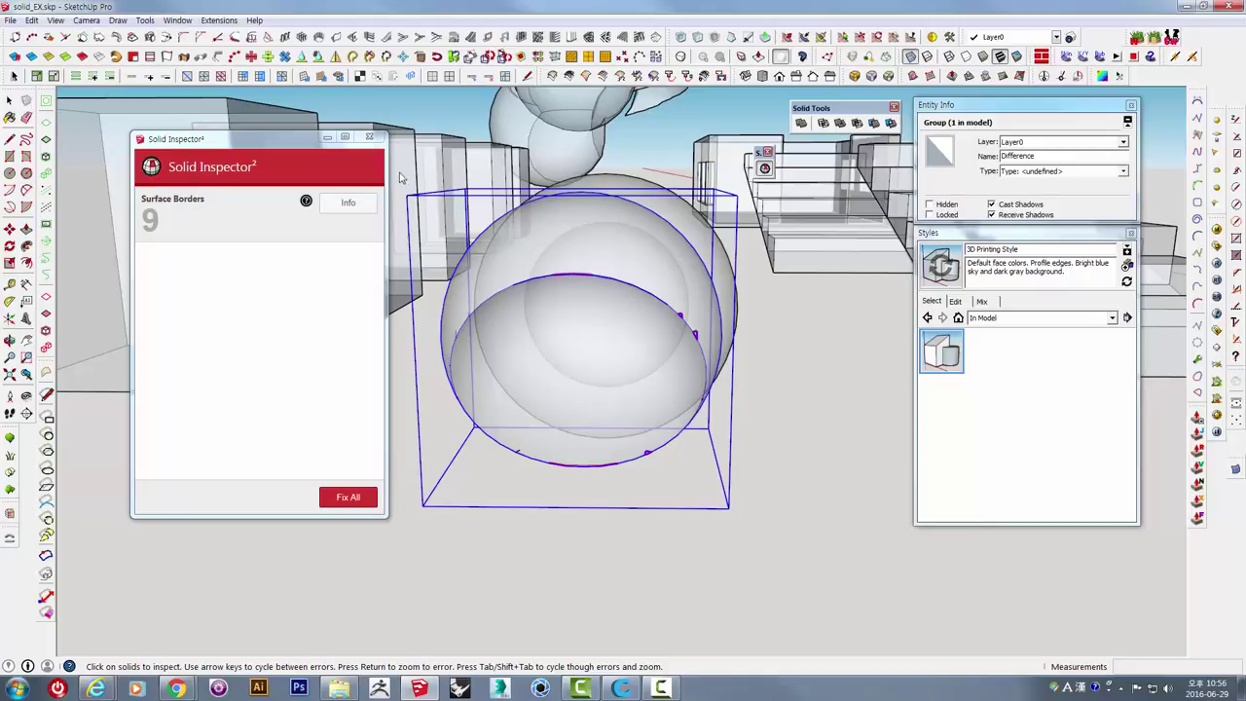
pyautogui.moveTo(659, 277)
pyautogui.mouseDown(button='middle')
pyautogui.moveTo(604, 403)
pyautogui.moveTo(475, 492)
pyautogui.moveTo(676, 342)
pyautogui.moveTo(661, 365)
pyautogui.moveTo(534, 288)
pyautogui.mouseUp(button='middle')
pyautogui.rightClick(533, 288)
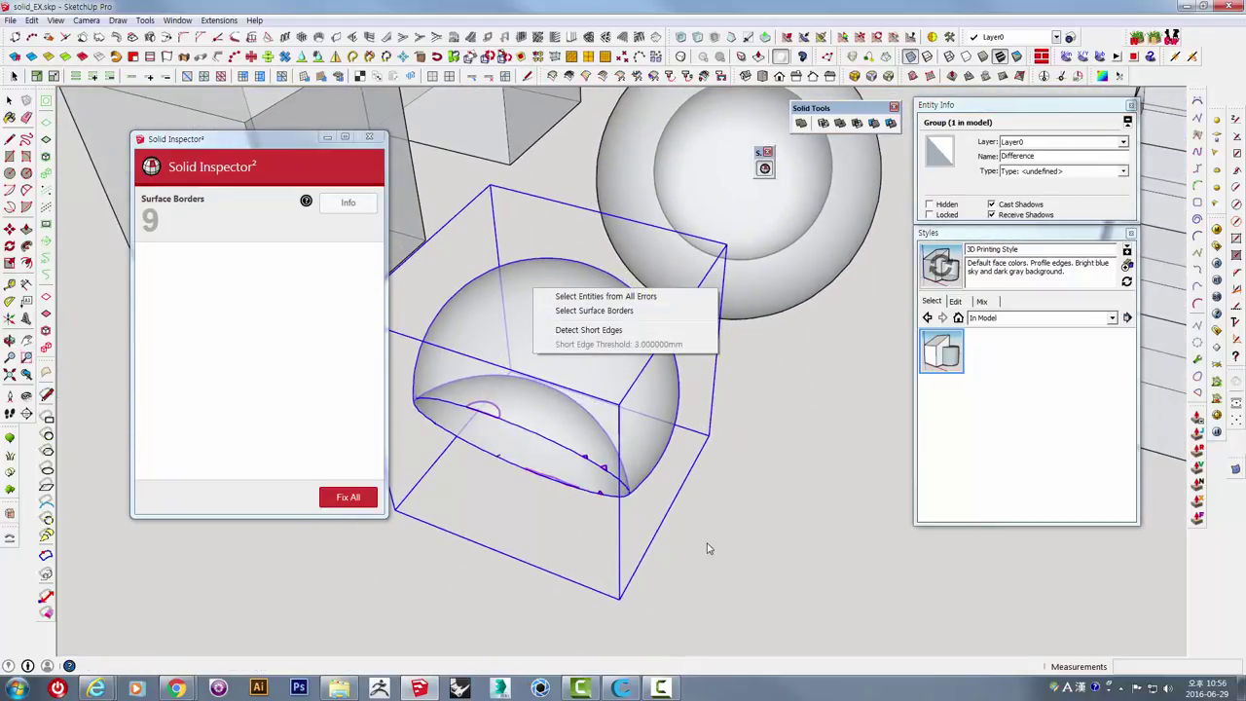
pyautogui.click(588, 329)
pyautogui.click(489, 310)
pyautogui.press('space')
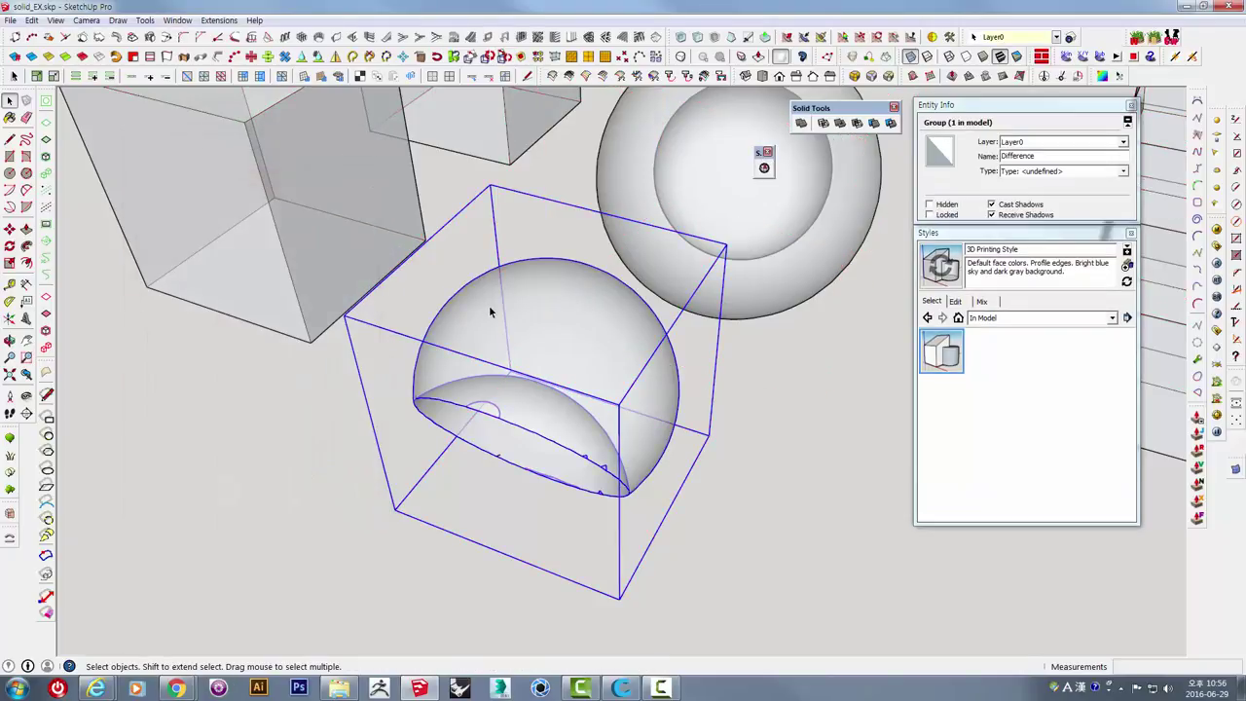
# Run FixIt 101 on the hemisphere group, removing 2 internal faces and 2 edges and merging 2 faces.
pyautogui.rightClick(488, 310)
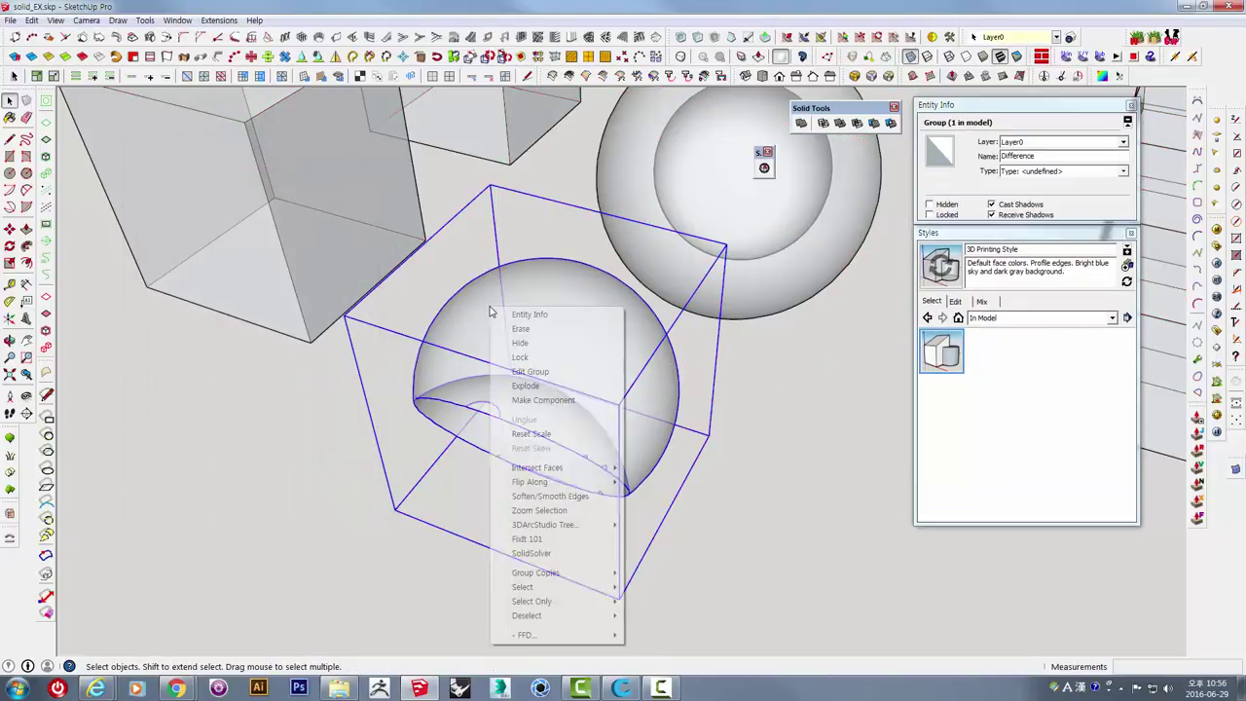
pyautogui.click(531, 541)
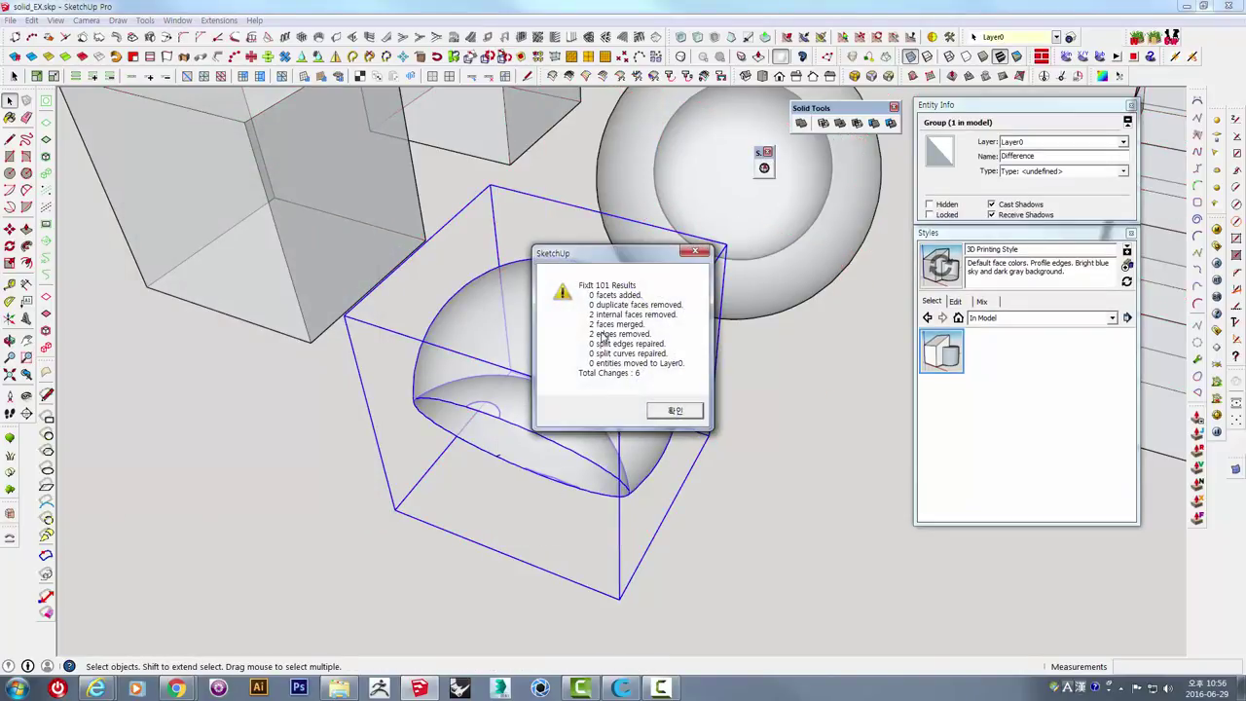
pyautogui.click(670, 413)
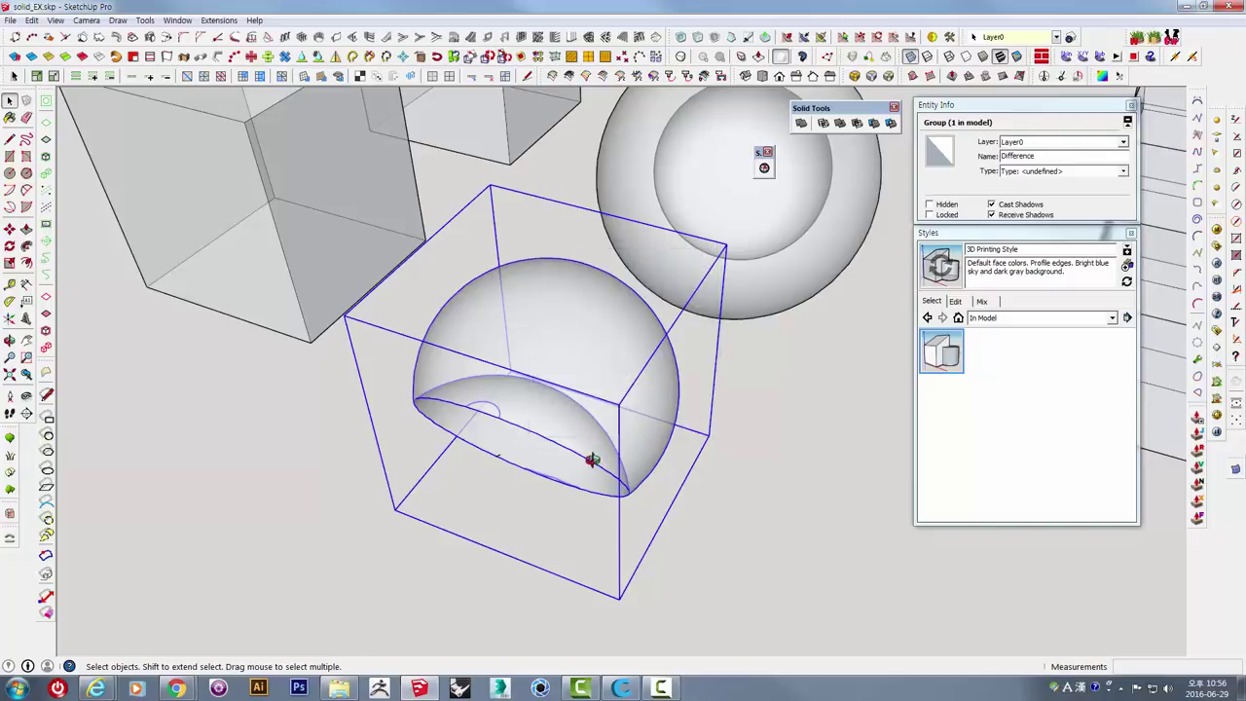
pyautogui.moveTo(592, 445)
pyautogui.mouseDown(button='middle')
pyautogui.moveTo(589, 279)
pyautogui.moveTo(552, 385)
pyautogui.moveTo(595, 374)
pyautogui.mouseUp(button='middle')
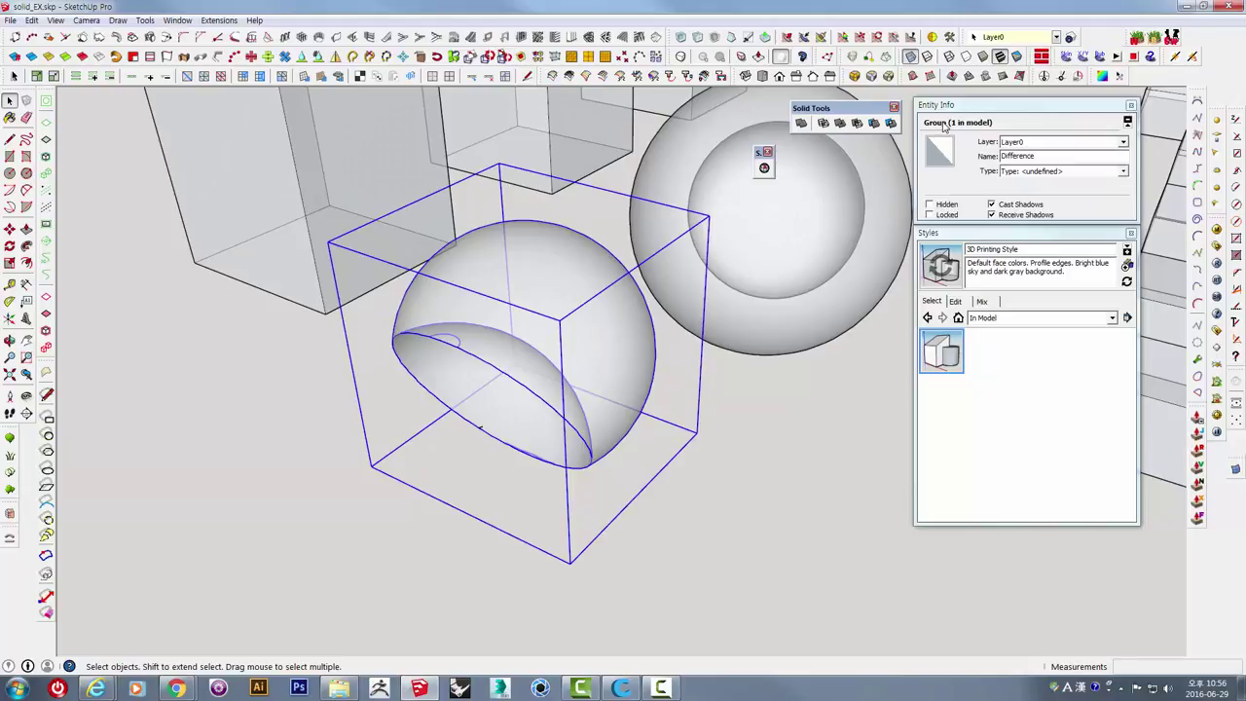
# Check the Difference sphere group in Solid Inspector² and zoom to its reported open edge.
pyautogui.click(764, 167)
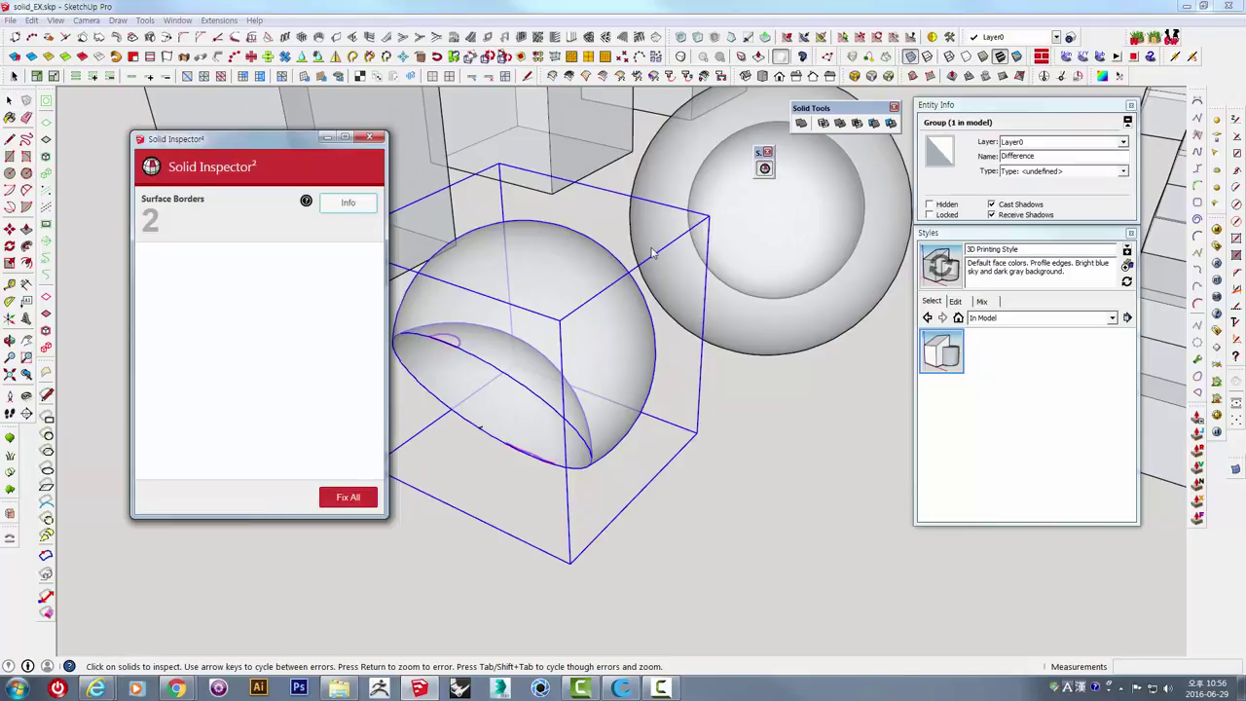
pyautogui.moveTo(546, 369); pyautogui.dragTo(567, 332, button='middle')
pyautogui.press('Return')
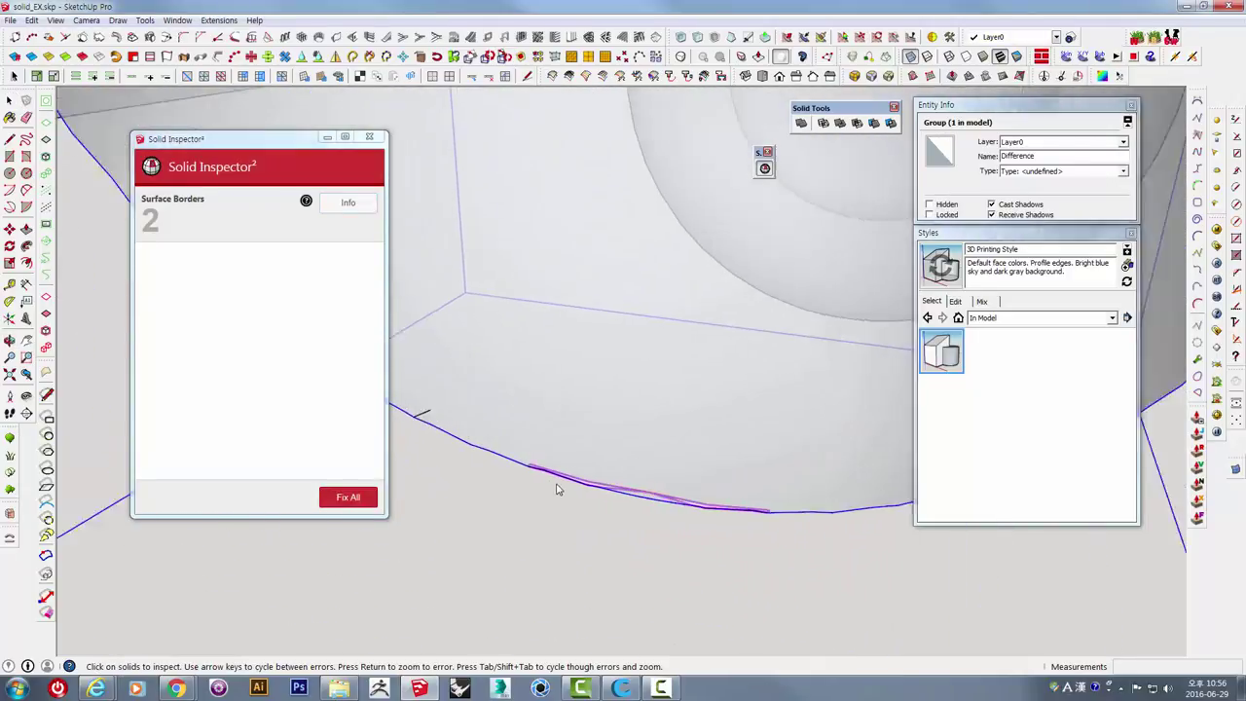
pyautogui.moveTo(590, 487); pyautogui.dragTo(542, 215, button='middle')
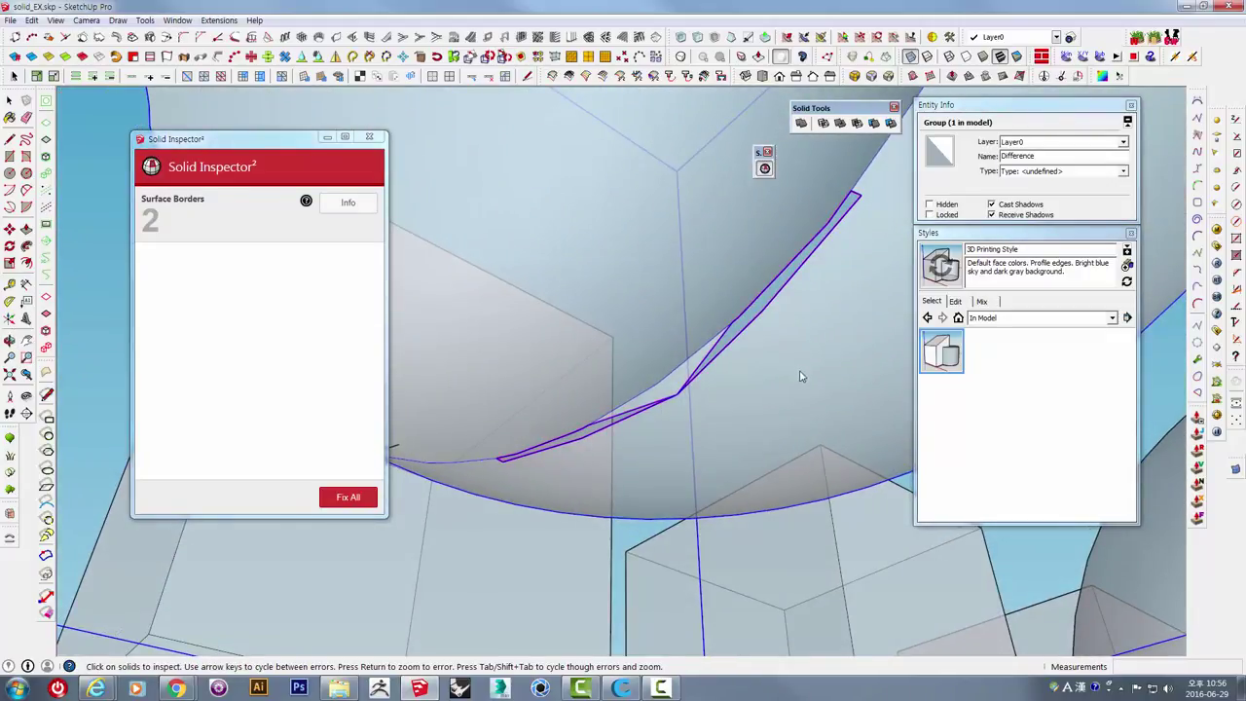
pyautogui.click(369, 137)
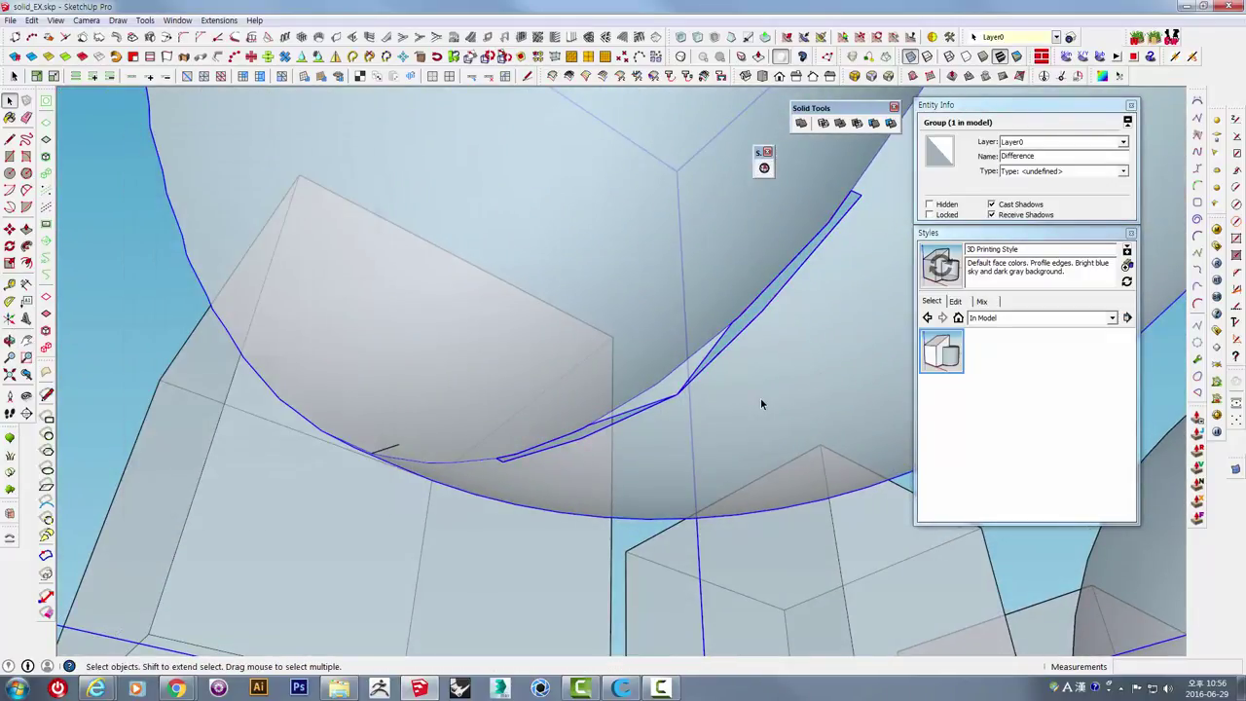
# Inside the sphere group, draw a short edge closing the narrow end of the rim gap.
pyautogui.tripleClick(760, 398)
pyautogui.moveTo(760, 399)
pyautogui.mouseDown(button='middle')
pyautogui.moveTo(746, 412)
pyautogui.moveTo(104, 208)
pyautogui.mouseUp(button='middle')
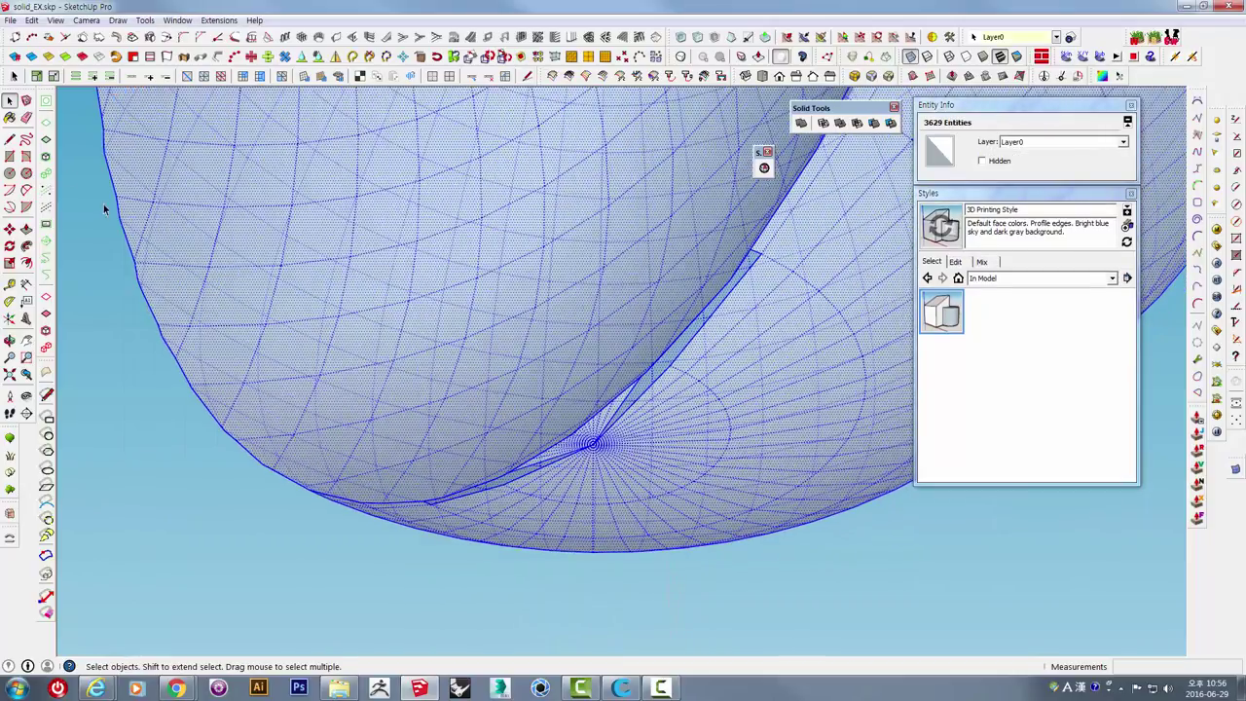
pyautogui.moveTo(763, 339)
pyautogui.mouseDown(button='middle')
pyautogui.moveTo(775, 376)
pyautogui.moveTo(829, 434)
pyautogui.moveTo(768, 309)
pyautogui.mouseUp(button='middle')
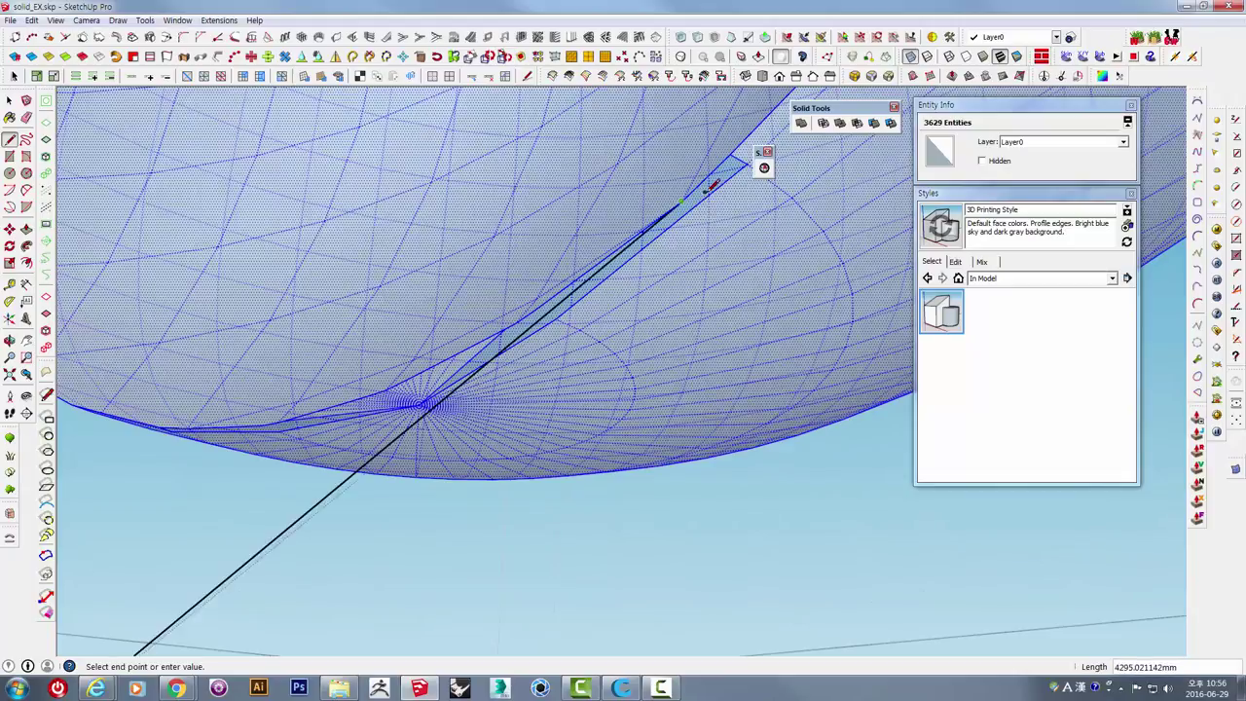
pyautogui.moveTo(711, 188); pyautogui.dragTo(684, 275, button='middle')
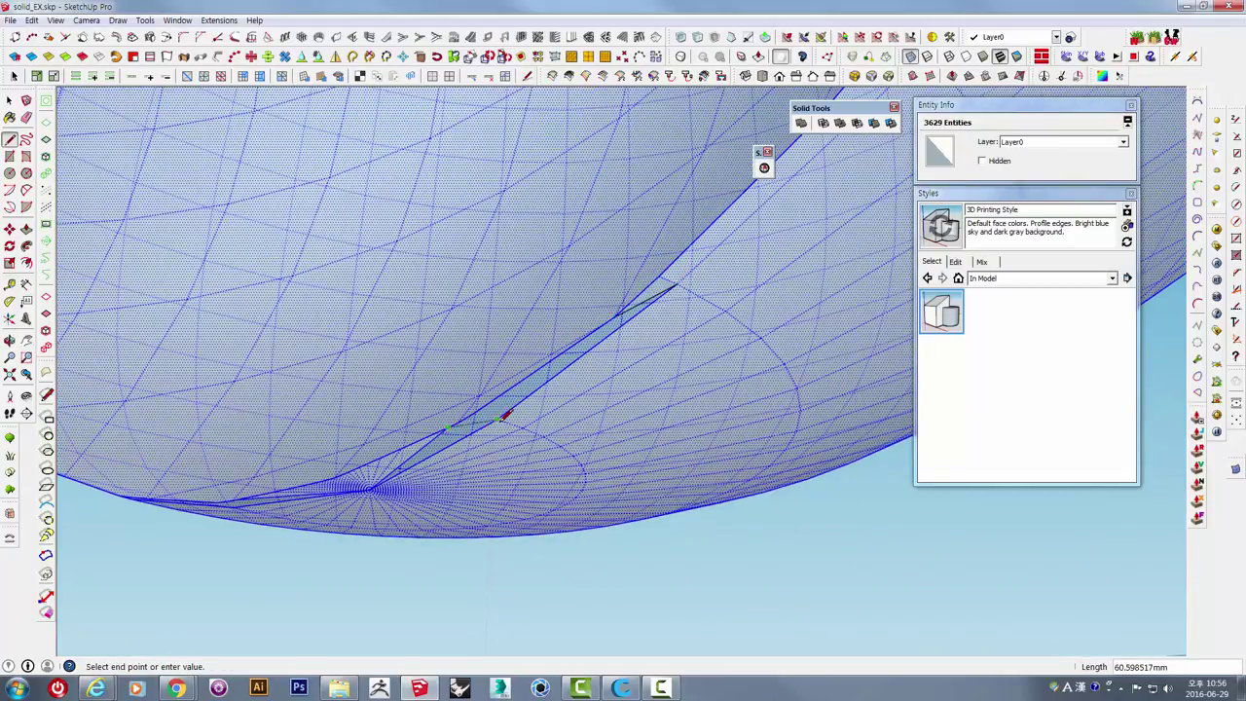
pyautogui.moveTo(474, 429)
pyautogui.mouseDown(button='middle')
pyautogui.moveTo(570, 395)
pyautogui.moveTo(514, 390)
pyautogui.mouseUp(button='middle')
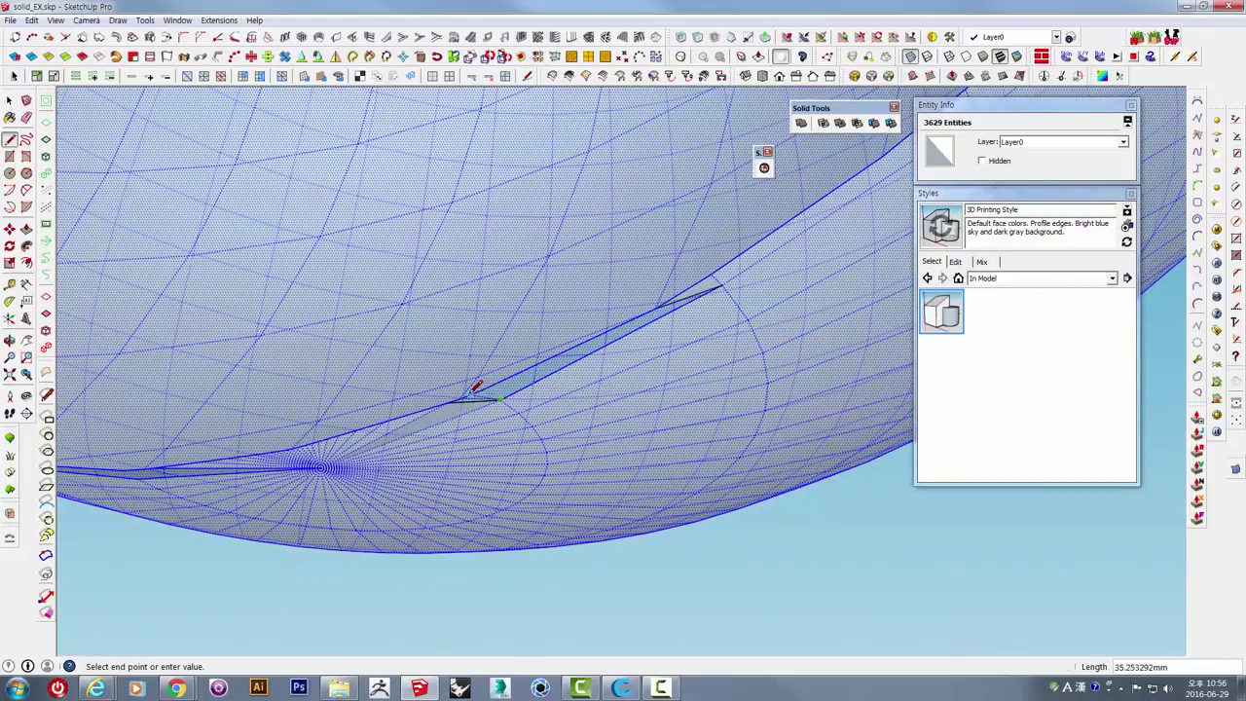
pyautogui.click(492, 385)
pyautogui.moveTo(493, 380); pyautogui.dragTo(513, 388, button='middle')
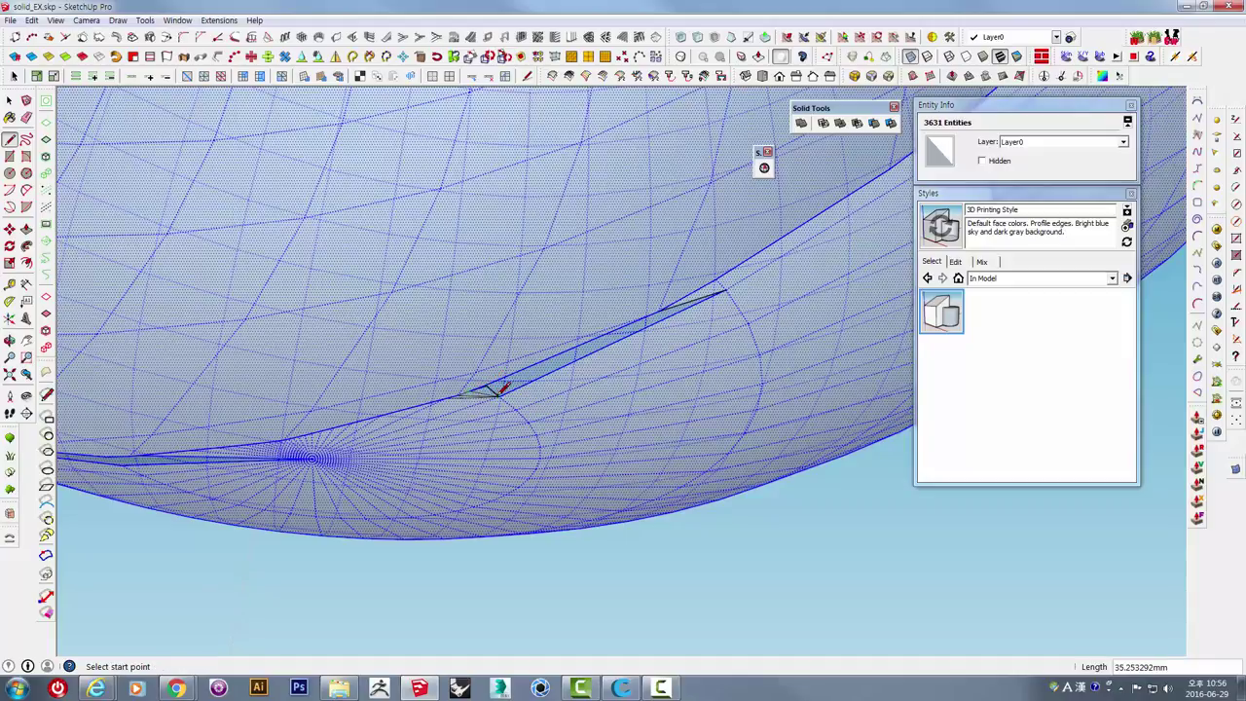
pyautogui.moveTo(498, 405)
pyautogui.mouseDown(button='middle')
pyautogui.moveTo(487, 381)
pyautogui.moveTo(472, 407)
pyautogui.mouseUp(button='middle')
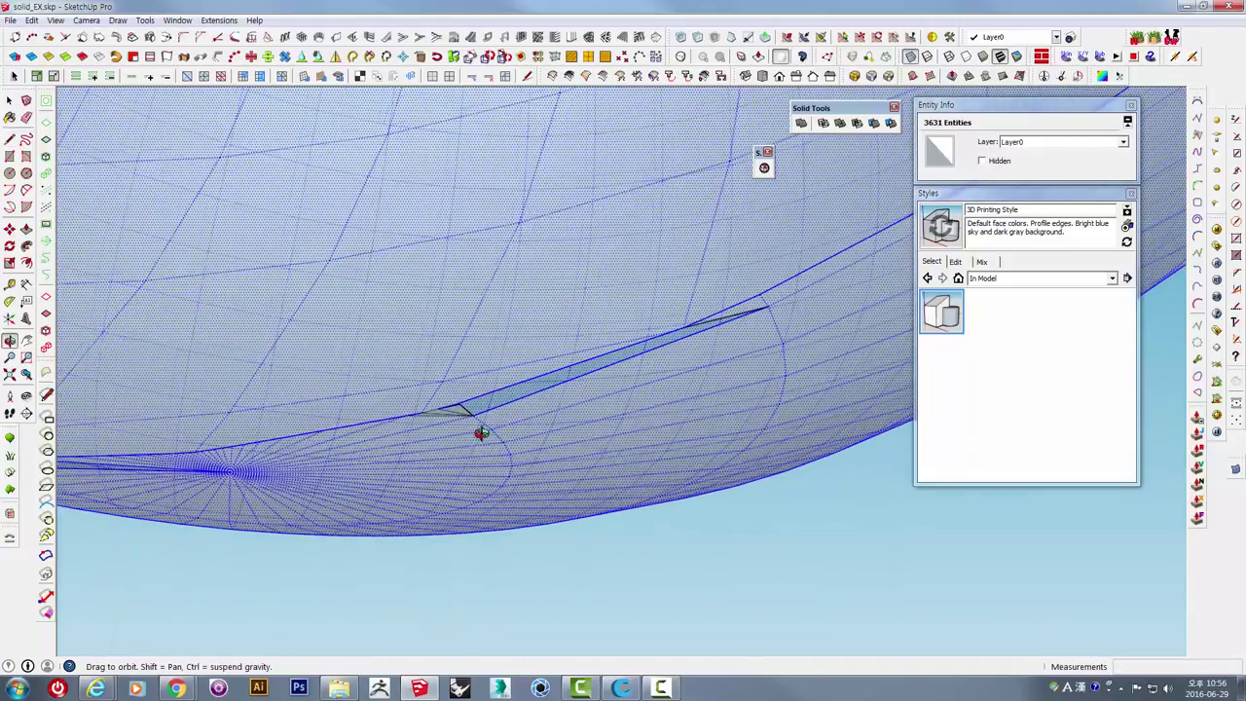
# Draw another edge across the thin sliver along the rim so a face fills it.
pyautogui.scroll(3, 468, 394)
pyautogui.scroll(2, 464, 387)
pyautogui.scroll(-4, 464, 387)
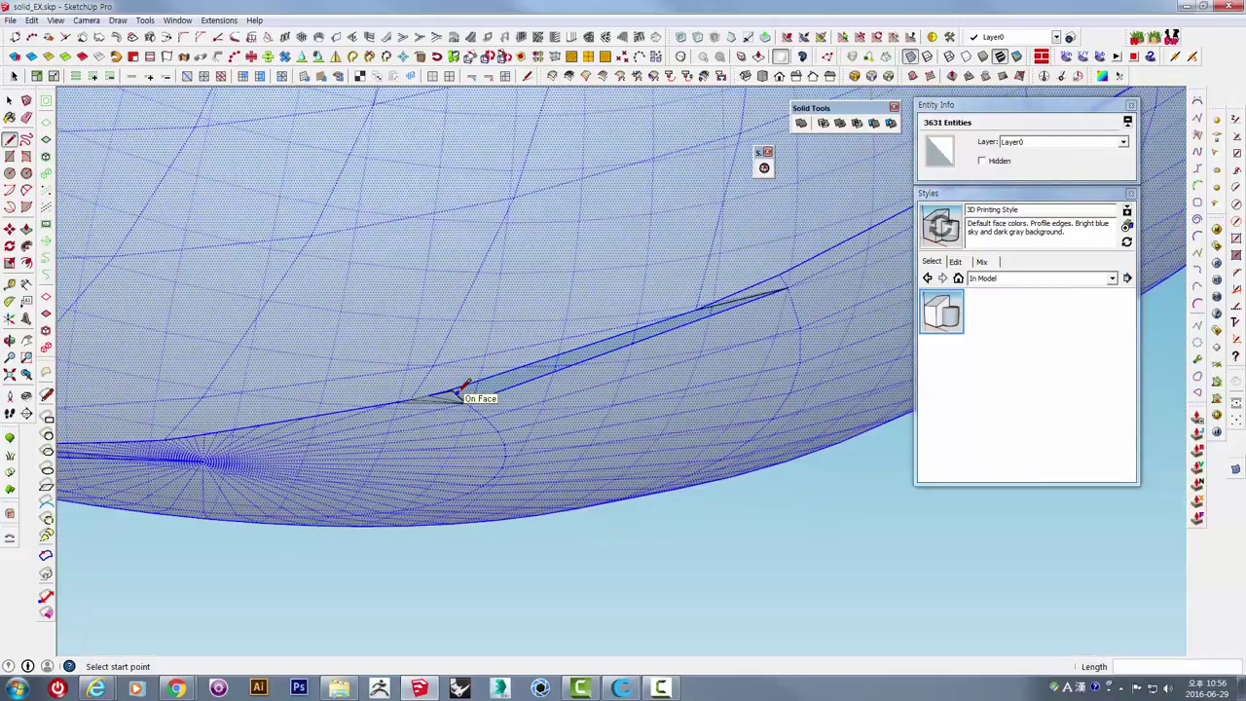
pyautogui.scroll(-2, 464, 389)
pyautogui.scroll(1, 459, 389)
pyautogui.scroll(1, 459, 389)
pyautogui.scroll(1, 457, 390)
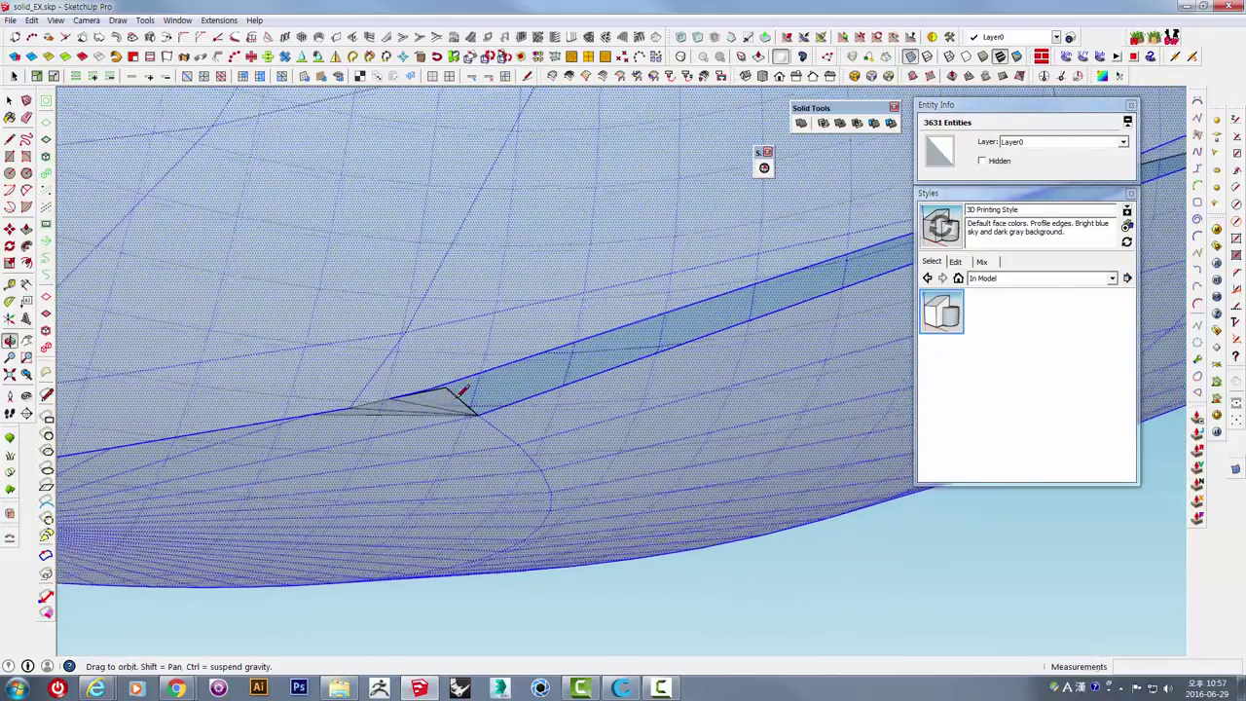
pyautogui.scroll(1, 456, 391)
pyautogui.keyDown('shift'); pyautogui.click(455, 386); pyautogui.keyUp('shift')
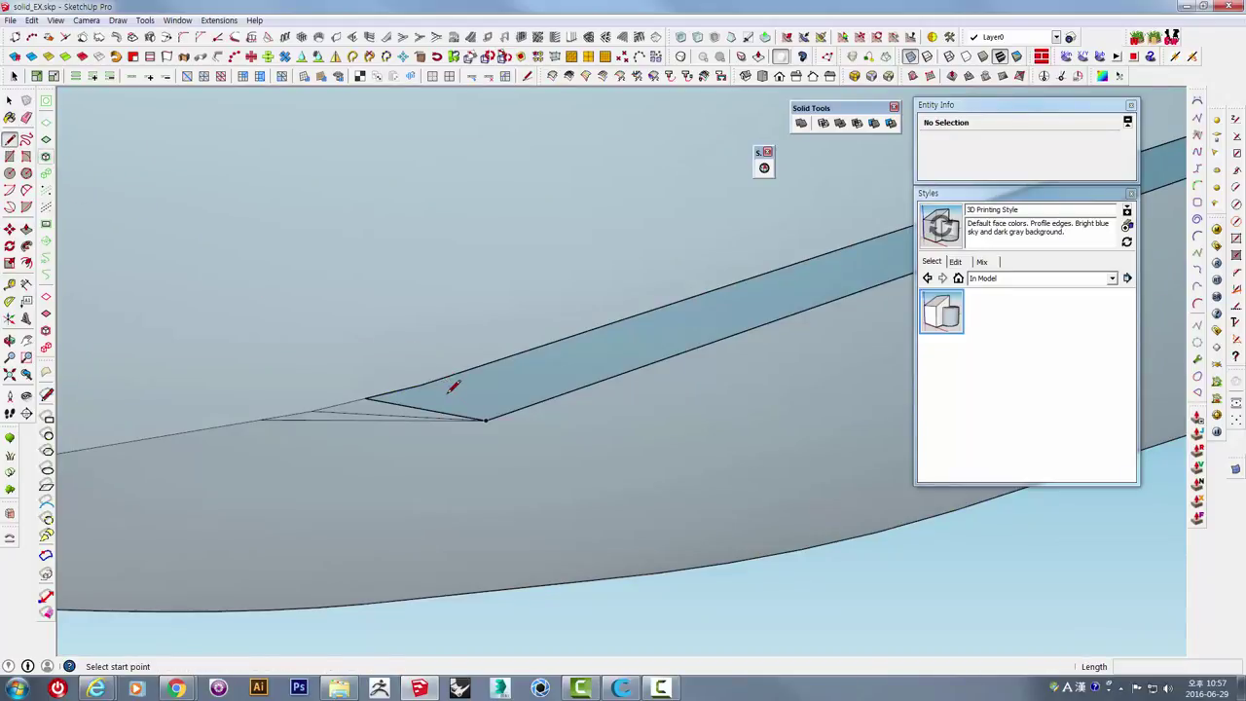
pyautogui.click(485, 419)
pyautogui.scroll(-1, 492, 409)
pyautogui.scroll(-1, 503, 391)
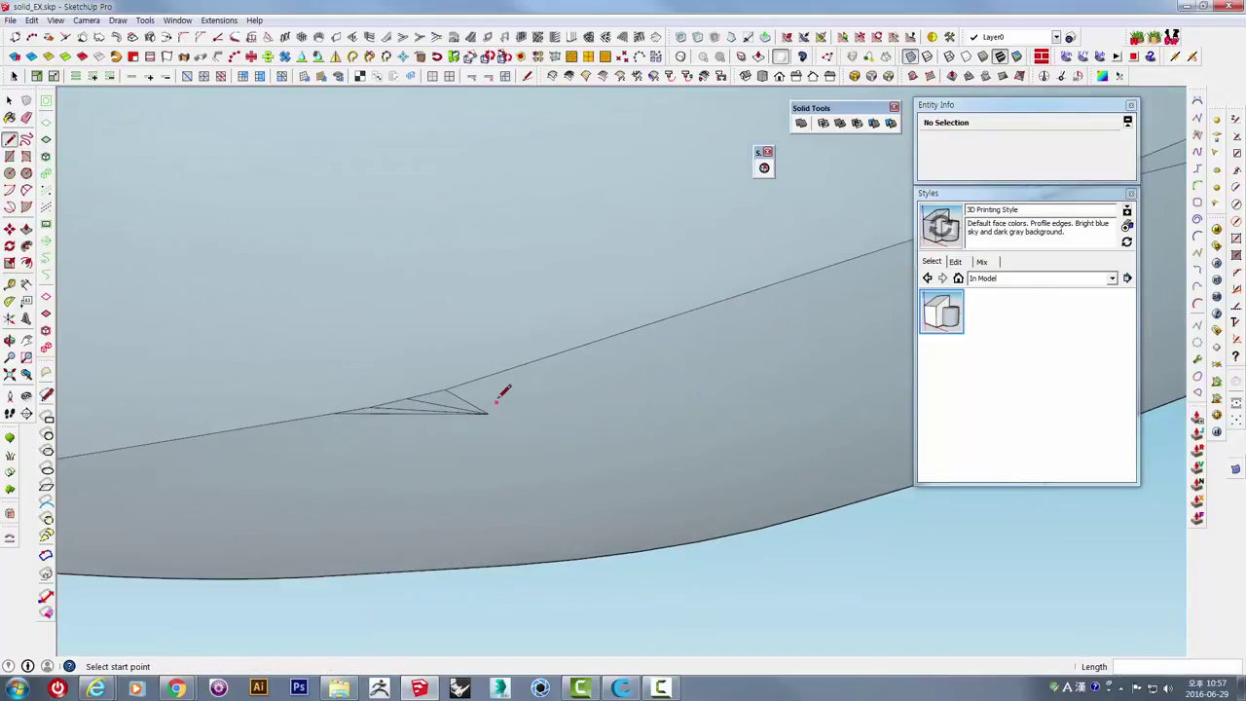
pyautogui.scroll(-2, 510, 399)
pyautogui.scroll(-1, 512, 401)
pyautogui.scroll(2, 292, 450)
pyautogui.moveTo(578, 445); pyautogui.dragTo(474, 419, button='middle')
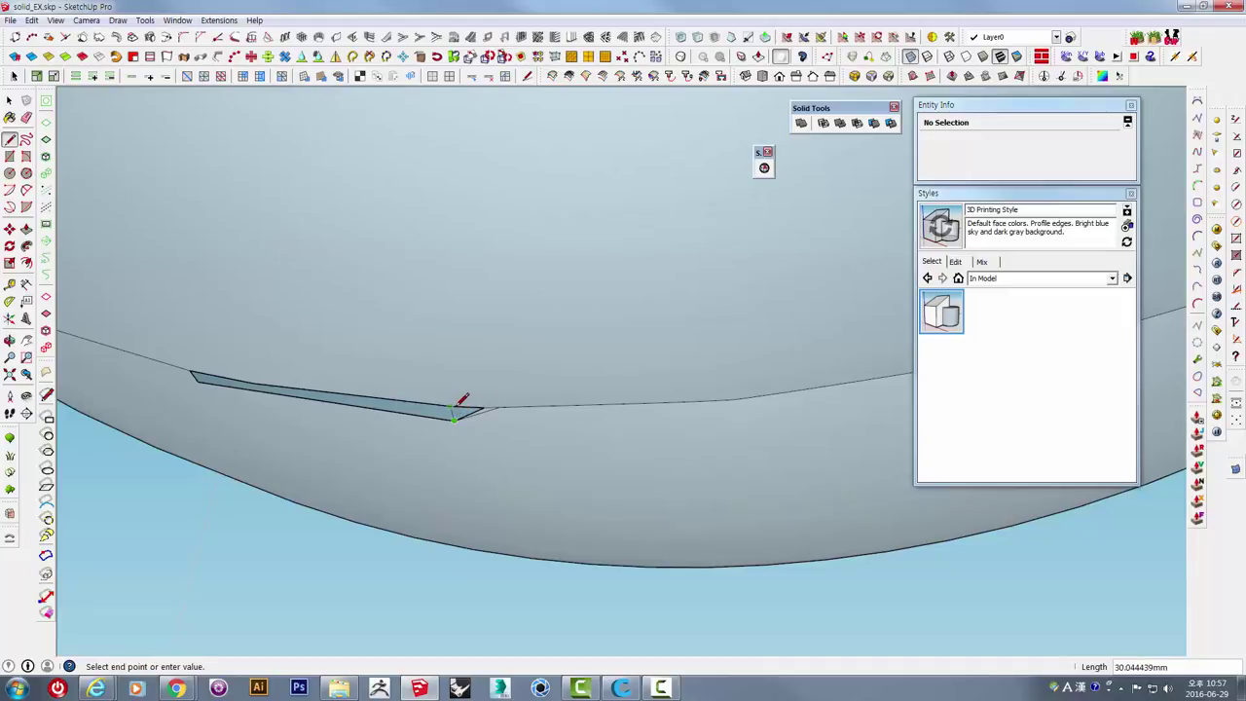
pyautogui.scroll(-1, 496, 490)
pyautogui.scroll(-2, 467, 473)
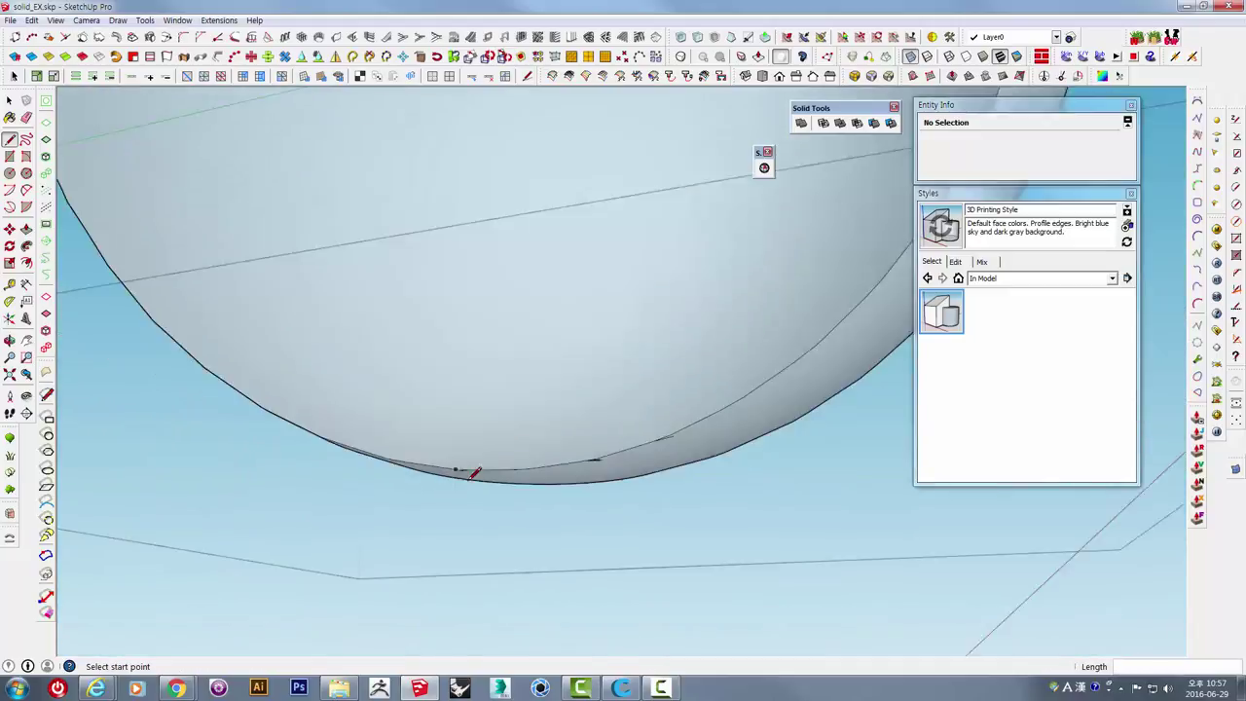
pyautogui.scroll(-1, 590, 408)
pyautogui.scroll(-3, 535, 503)
pyautogui.moveTo(542, 486)
pyautogui.mouseDown(button='middle')
pyautogui.moveTo(564, 467)
pyautogui.moveTo(564, 403)
pyautogui.mouseUp(button='middle')
# Zoom to the sphere's top and close the small oval opening with a new edge.
pyautogui.press('space')
pyautogui.moveTo(496, 258); pyautogui.dragTo(512, 289, button='middle')
pyautogui.scroll(2, 532, 311)
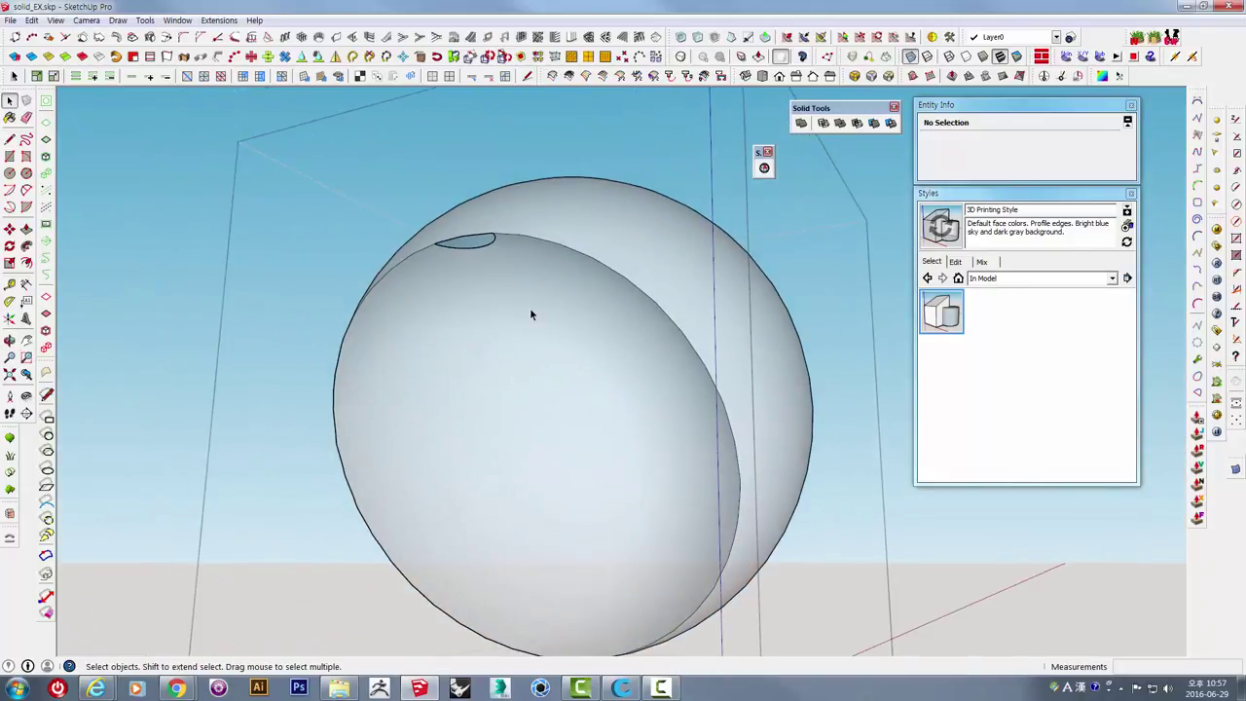
pyautogui.scroll(2, 457, 223)
pyautogui.scroll(2, 455, 230)
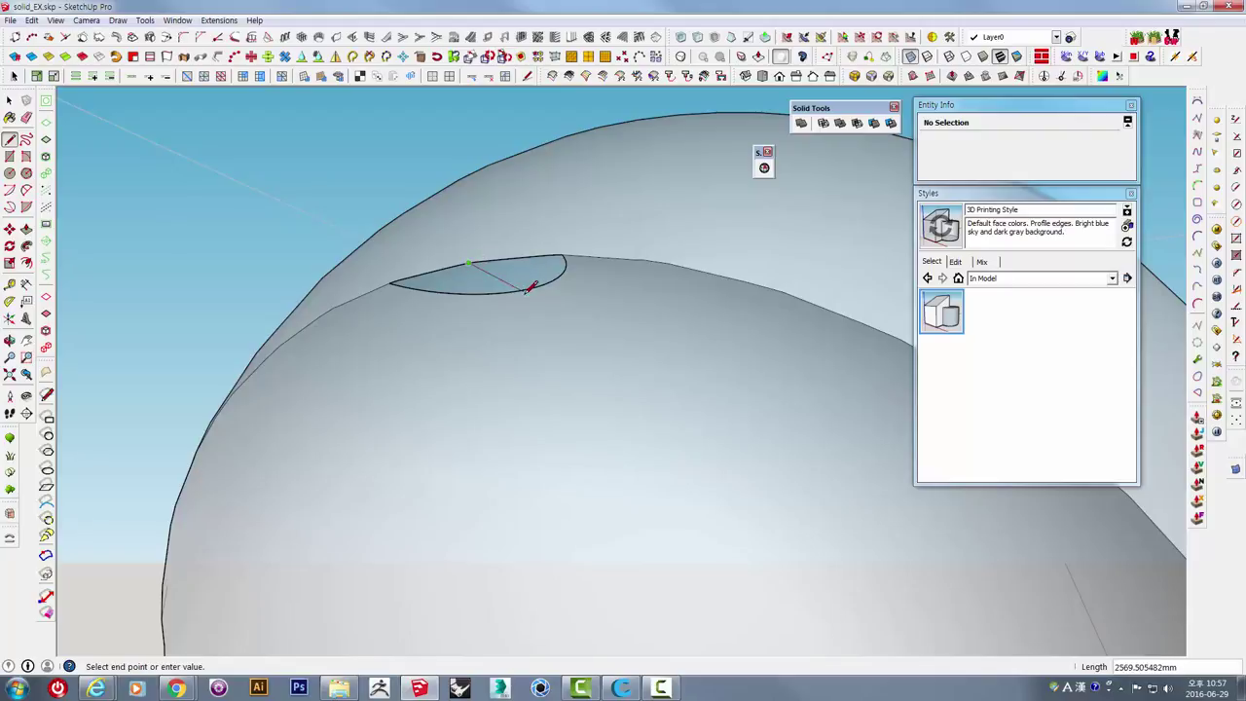
pyautogui.scroll(-3, 530, 283)
pyautogui.press('space')
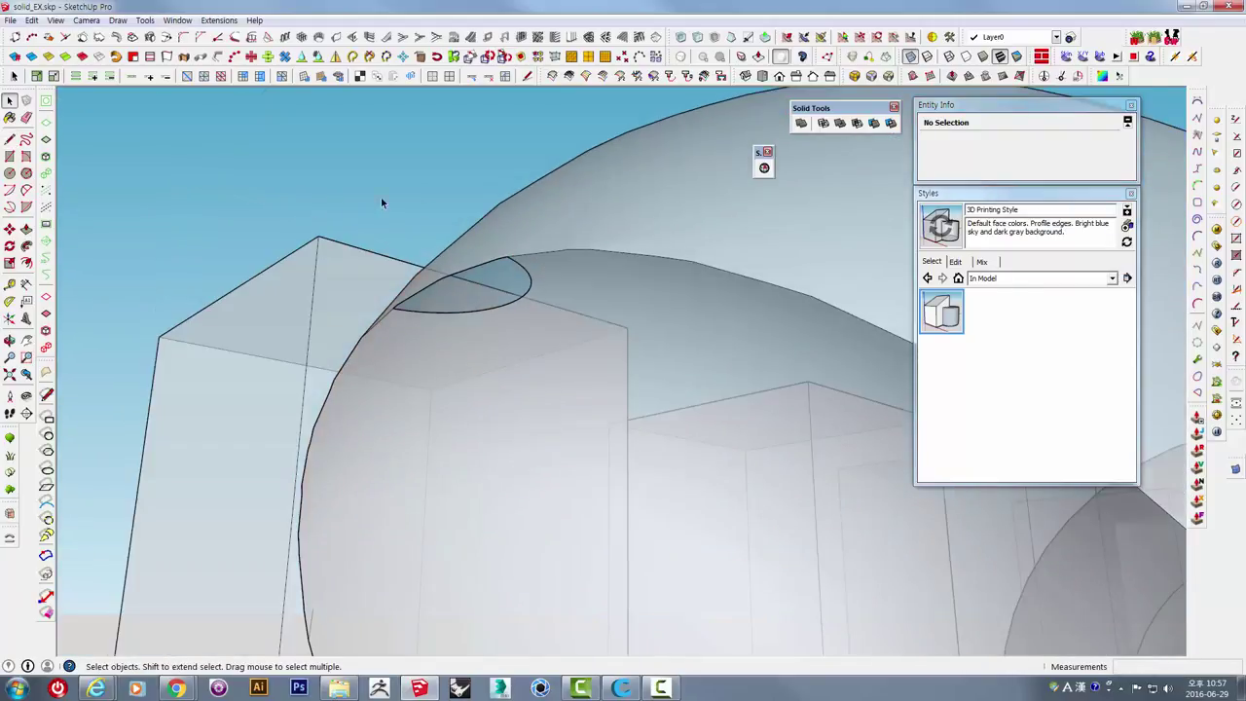
# Zoom out and orbit over the whole model, ending on a low view of the spheres.
pyautogui.moveTo(381, 201)
pyautogui.mouseDown(button='middle')
pyautogui.moveTo(500, 413)
pyautogui.moveTo(515, 386)
pyautogui.moveTo(514, 517)
pyautogui.mouseUp(button='middle')
pyautogui.scroll(-3, 514, 386)
pyautogui.scroll(-3, 513, 385)
pyautogui.scroll(-3, 513, 511)
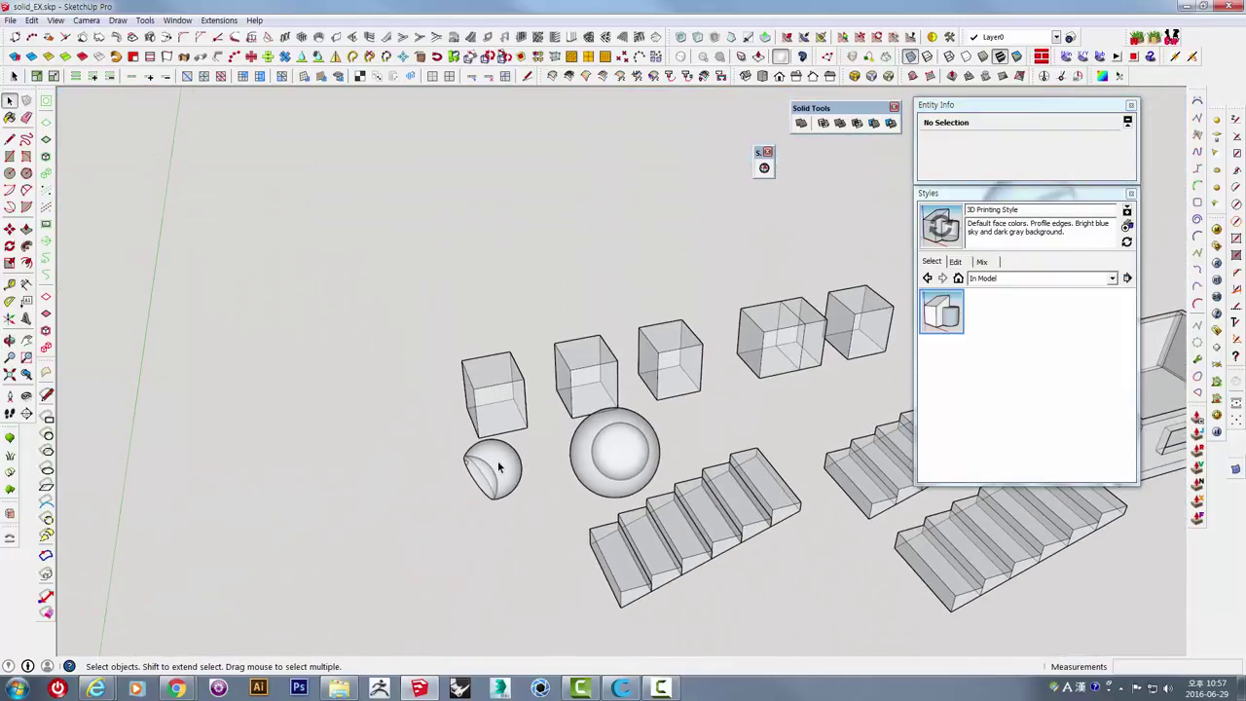
pyautogui.scroll(-3, 506, 467)
pyautogui.moveTo(502, 465)
pyautogui.mouseDown(button='middle')
pyautogui.moveTo(535, 460)
pyautogui.moveTo(495, 331)
pyautogui.mouseUp(button='middle')
pyautogui.scroll(2, 486, 380)
pyautogui.scroll(3, 515, 376)
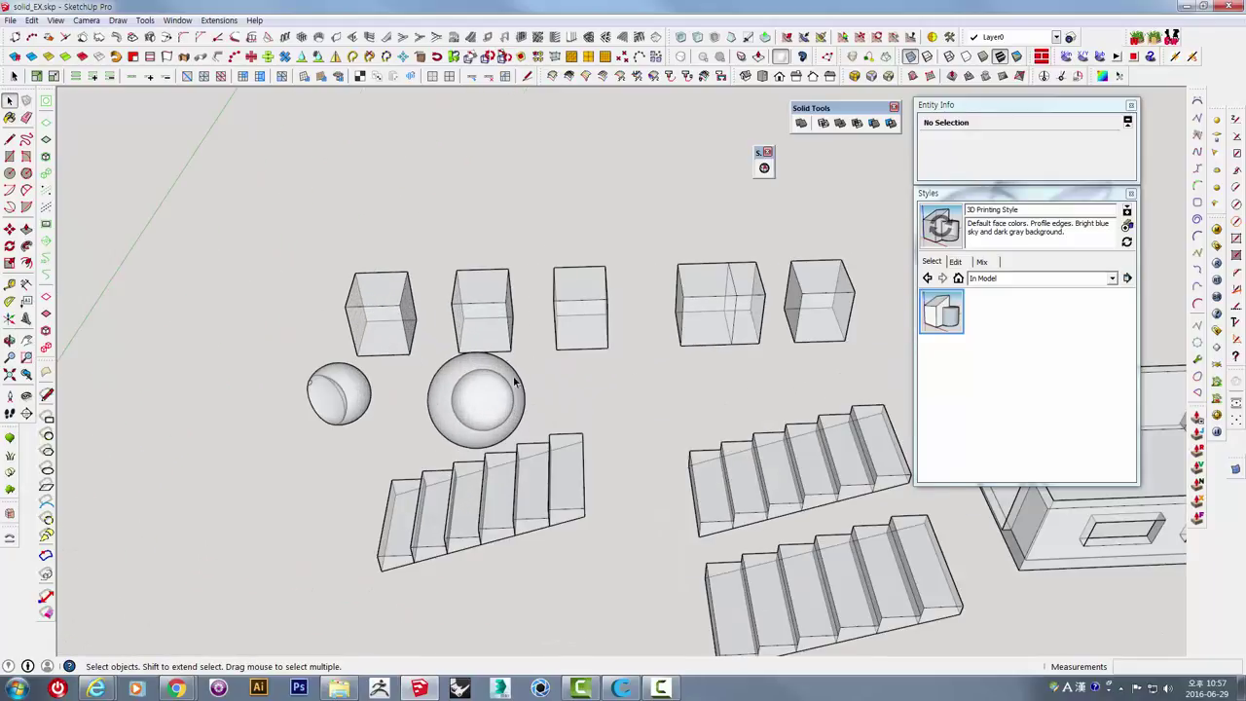
pyautogui.moveTo(515, 376)
pyautogui.mouseDown(button='middle')
pyautogui.moveTo(361, 445)
pyautogui.moveTo(462, 393)
pyautogui.moveTo(659, 361)
pyautogui.mouseUp(button='middle')
# Select the overlapping-sphere cluster group and bring it toward the view.
pyautogui.scroll(3, 681, 350)
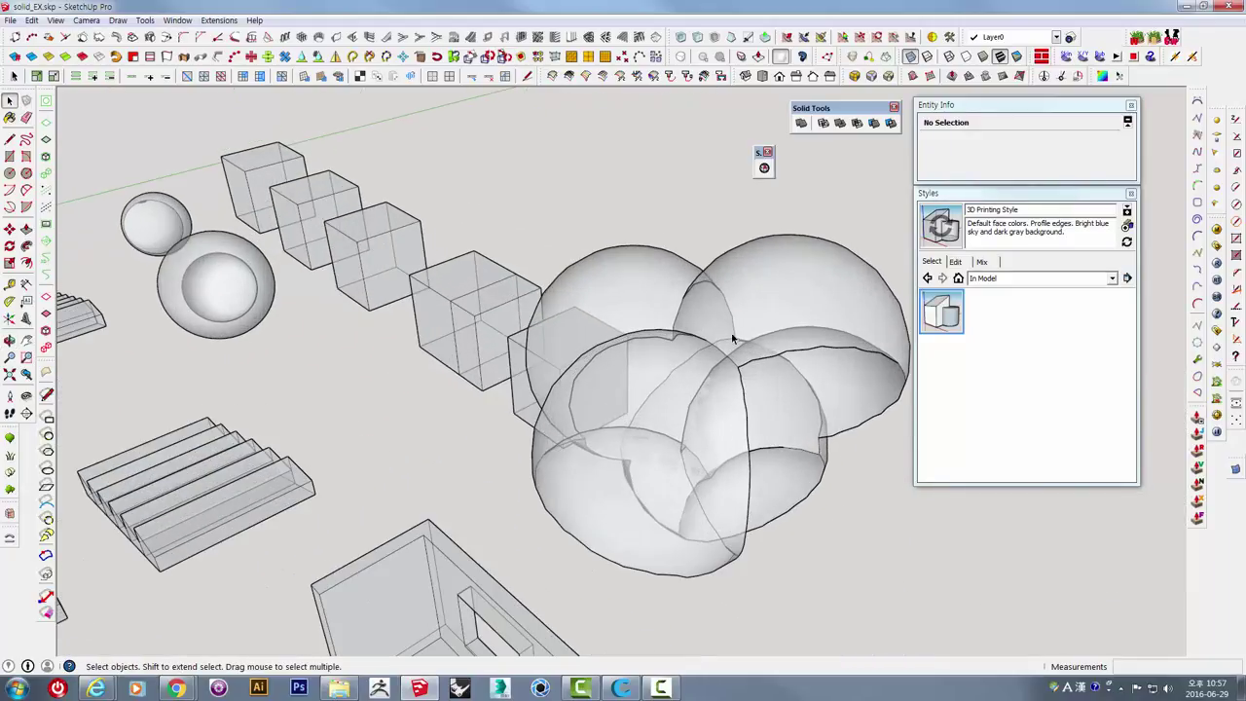
pyautogui.click(731, 333)
pyautogui.scroll(3, 671, 435)
pyautogui.moveTo(672, 435); pyautogui.dragTo(617, 334, button='middle')
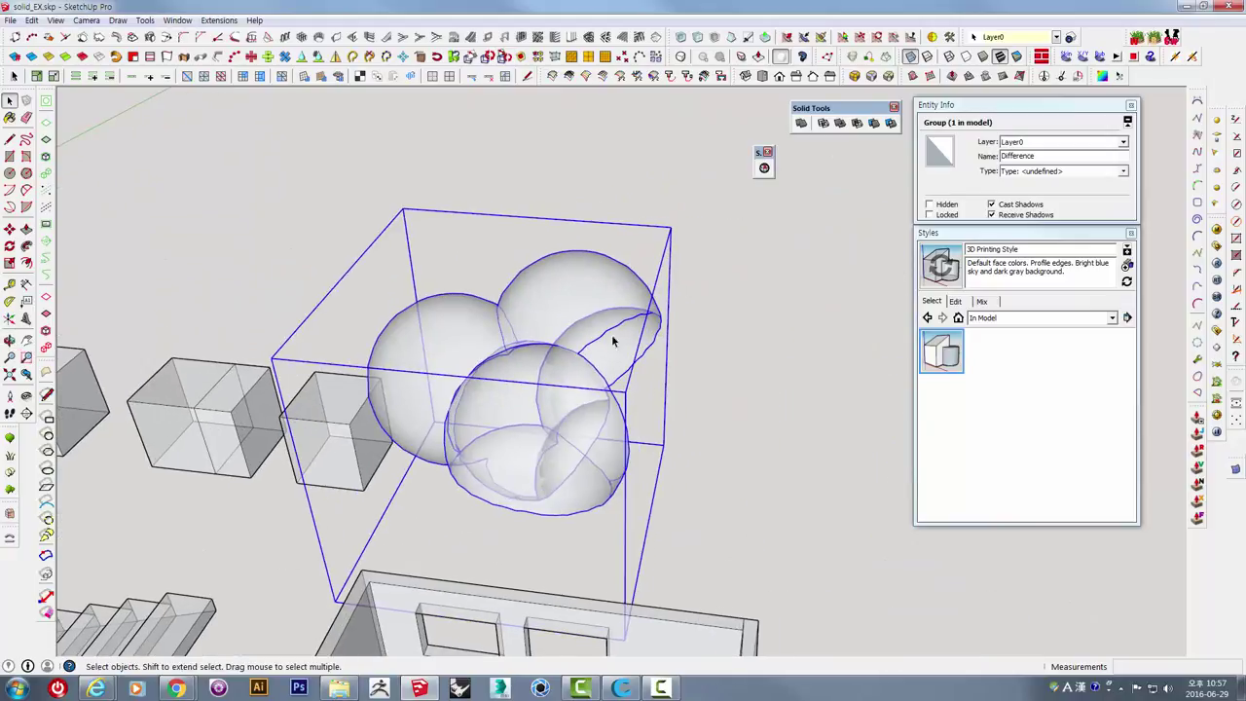
pyautogui.scroll(2, 724, 222)
# Inspect the sphere cluster in Solid Inspector², reviewing stray edges and nested instances, then close the results.
pyautogui.click(764, 169)
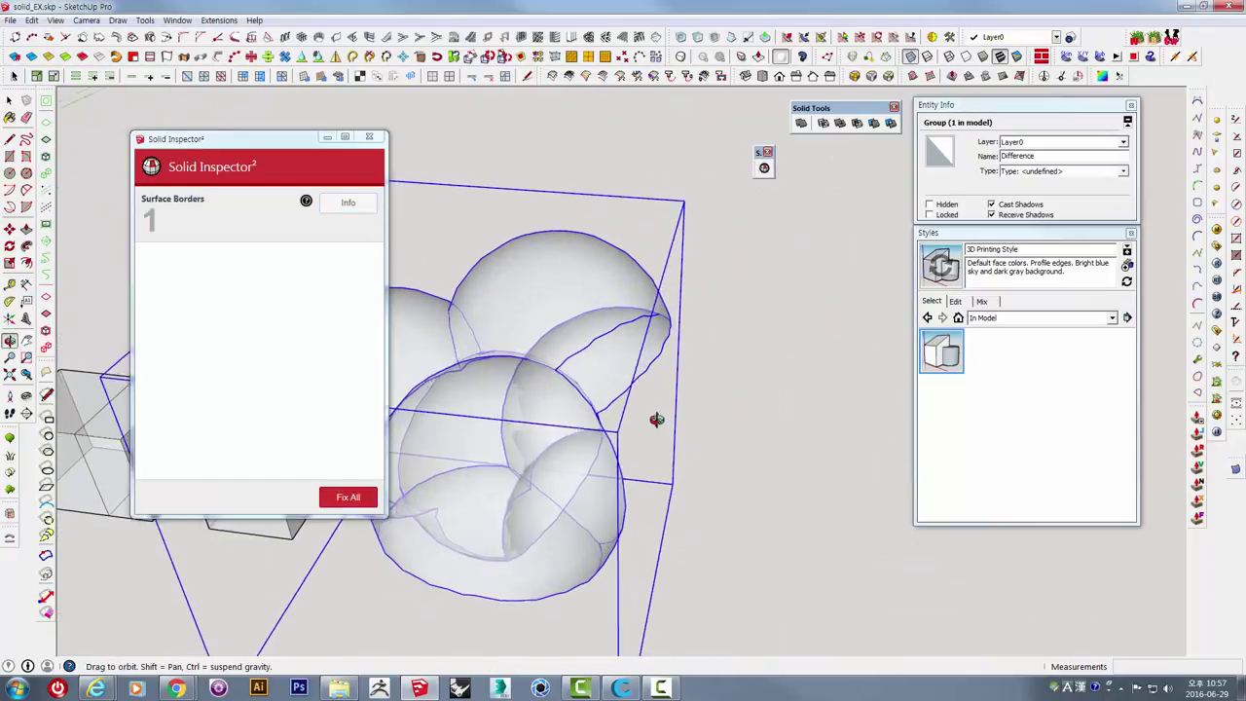
pyautogui.moveTo(656, 420)
pyautogui.mouseDown(button='middle')
pyautogui.moveTo(556, 364)
pyautogui.moveTo(497, 349)
pyautogui.moveTo(746, 439)
pyautogui.moveTo(685, 406)
pyautogui.moveTo(578, 244)
pyautogui.mouseUp(button='middle')
pyautogui.scroll(3, 601, 390)
pyautogui.scroll(-3, 584, 355)
pyautogui.moveTo(568, 320)
pyautogui.mouseDown(button='middle')
pyautogui.moveTo(574, 286)
pyautogui.moveTo(807, 478)
pyautogui.moveTo(720, 425)
pyautogui.moveTo(629, 403)
pyautogui.moveTo(744, 427)
pyautogui.moveTo(584, 376)
pyautogui.moveTo(576, 385)
pyautogui.moveTo(778, 503)
pyautogui.moveTo(807, 474)
pyautogui.moveTo(630, 311)
pyautogui.moveTo(840, 409)
pyautogui.moveTo(634, 348)
pyautogui.moveTo(636, 392)
pyautogui.mouseUp(button='middle')
pyautogui.scroll(2, 588, 314)
pyautogui.scroll(3, 632, 394)
pyautogui.scroll(-2, 633, 393)
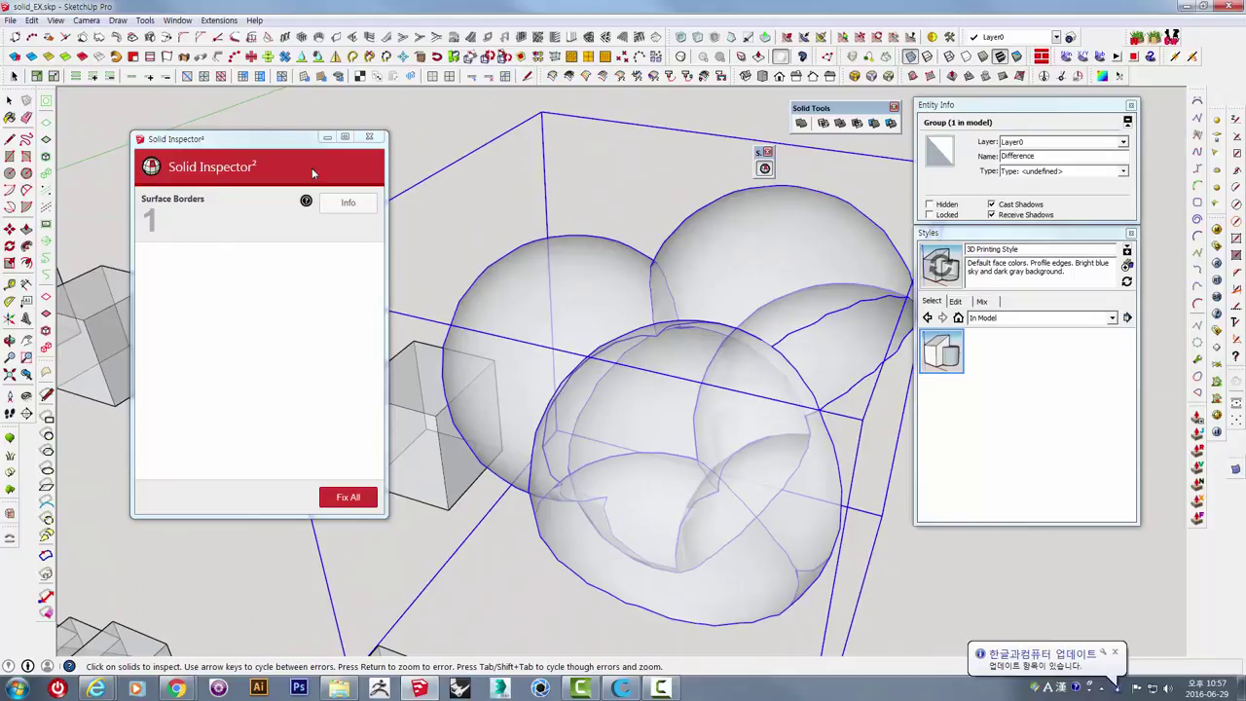
pyautogui.moveTo(777, 302)
pyautogui.mouseDown(button='middle')
pyautogui.moveTo(648, 353)
pyautogui.moveTo(807, 281)
pyautogui.moveTo(809, 254)
pyautogui.moveTo(724, 277)
pyautogui.mouseUp(button='middle')
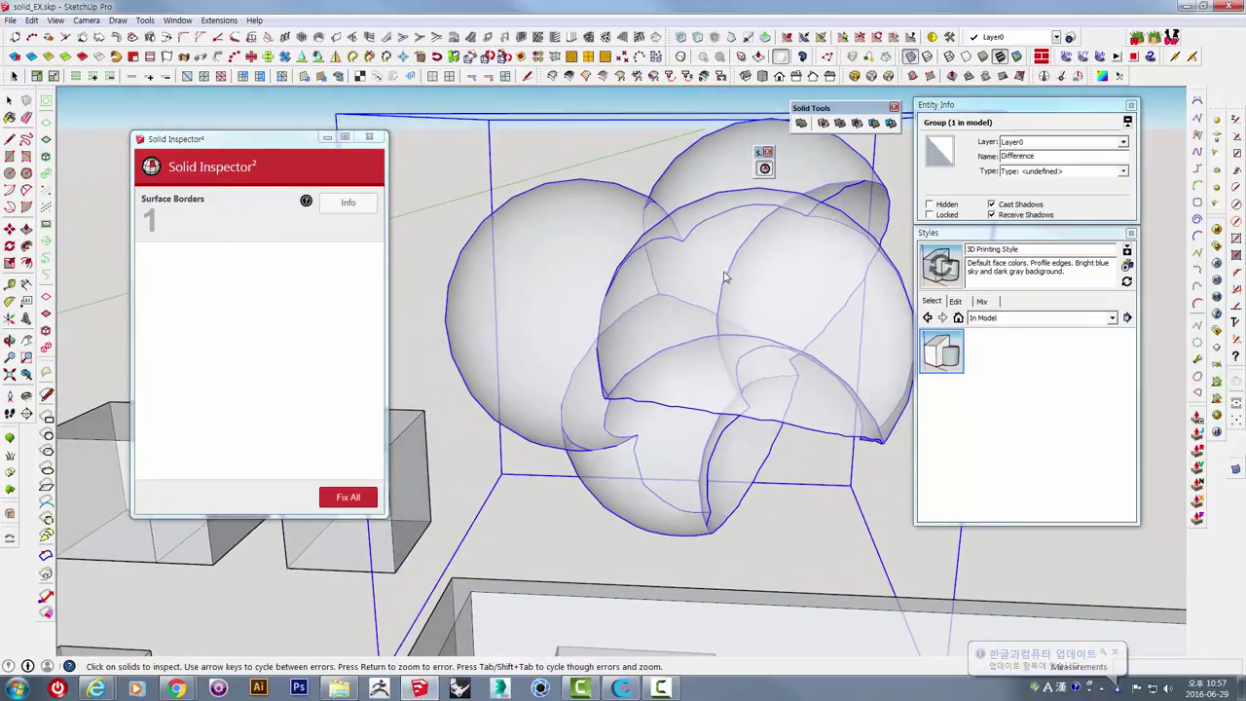
pyautogui.click(581, 156)
pyautogui.click(371, 136)
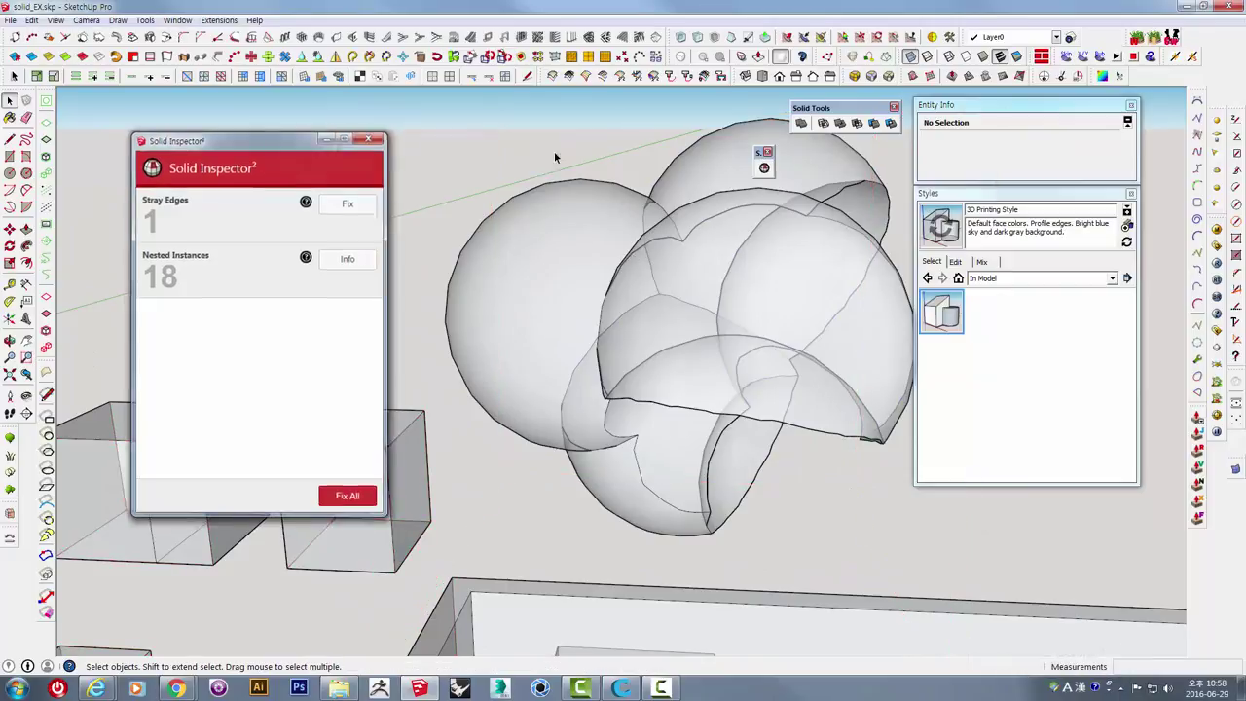
# Reselect the sphere cluster and orbit around it from higher and side angles.
pyautogui.click(619, 239)
pyautogui.scroll(-2, 718, 328)
pyautogui.scroll(-3, 718, 324)
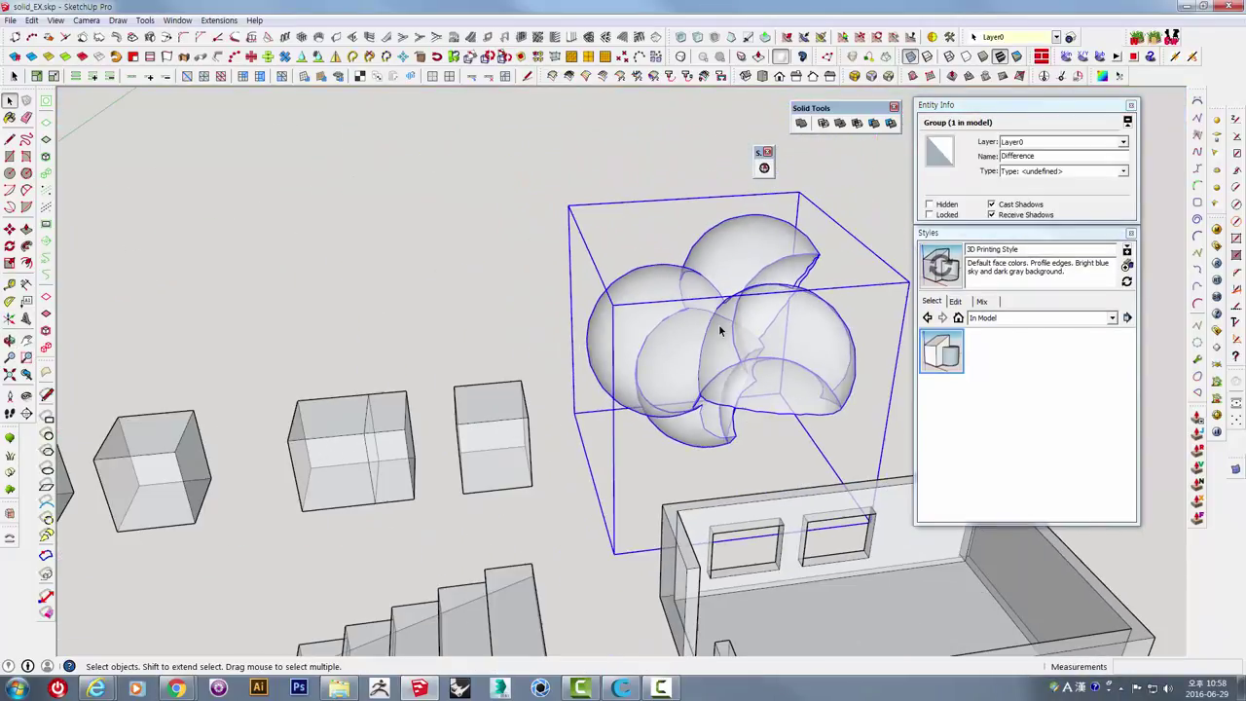
pyautogui.scroll(-2, 718, 324)
pyautogui.moveTo(717, 366)
pyautogui.keyDown('shift'); pyautogui.mouseDown(button='middle')
pyautogui.moveTo(714, 274)
pyautogui.moveTo(584, 287)
pyautogui.moveTo(656, 282)
pyautogui.moveTo(501, 222)
pyautogui.mouseUp(button='middle'); pyautogui.keyUp('shift')
pyautogui.scroll(3, 671, 325)
pyautogui.scroll(2, 758, 327)
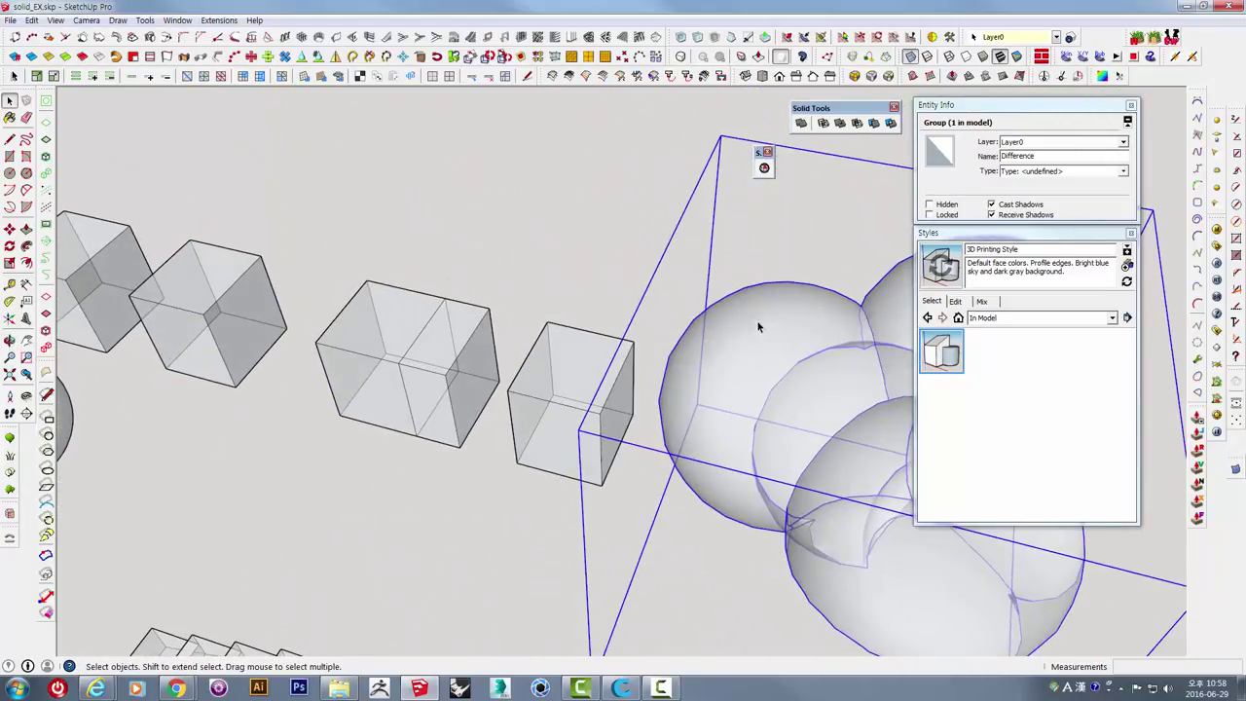
pyautogui.moveTo(758, 327); pyautogui.dragTo(483, 262, button='middle')
pyautogui.moveTo(670, 360)
pyautogui.mouseDown(button='middle')
pyautogui.moveTo(565, 245)
pyautogui.moveTo(597, 306)
pyautogui.mouseUp(button='middle')
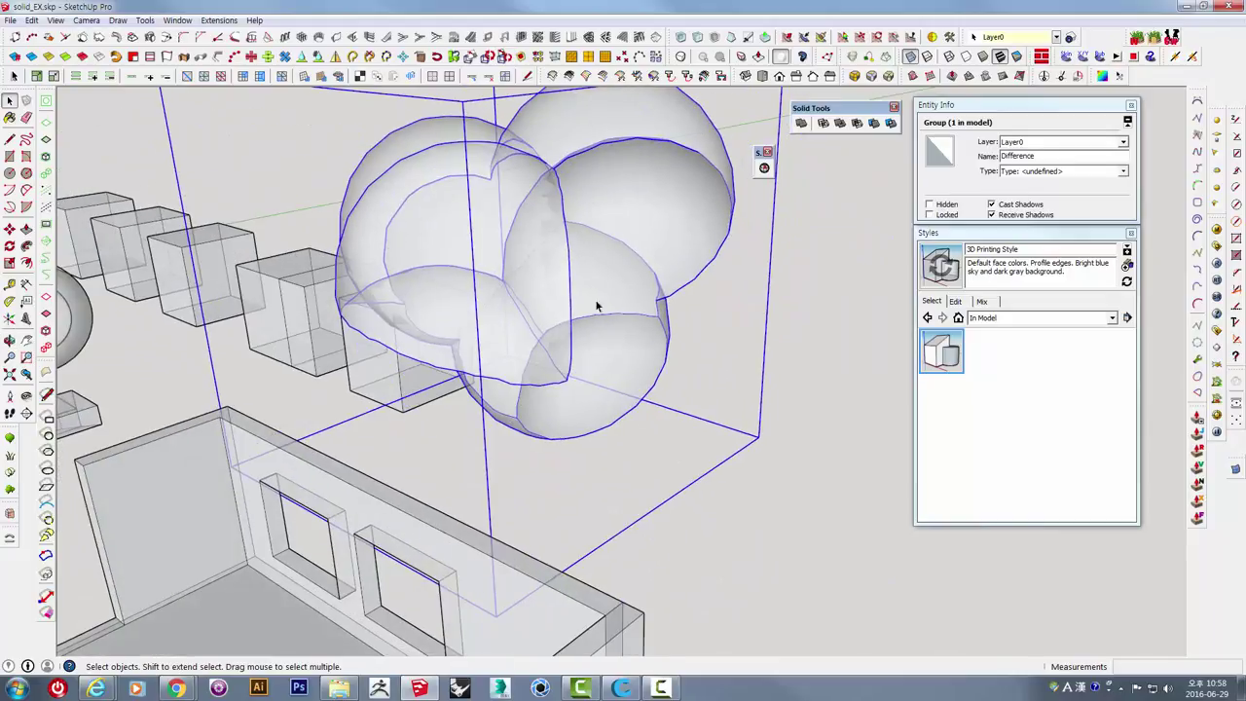
pyautogui.moveTo(429, 248)
pyautogui.mouseDown(button='middle')
pyautogui.moveTo(593, 139)
pyautogui.moveTo(703, 201)
pyautogui.moveTo(682, 402)
pyautogui.mouseUp(button='middle')
pyautogui.scroll(-2, 683, 402)
pyautogui.scroll(-2, 682, 402)
pyautogui.scroll(-1, 683, 402)
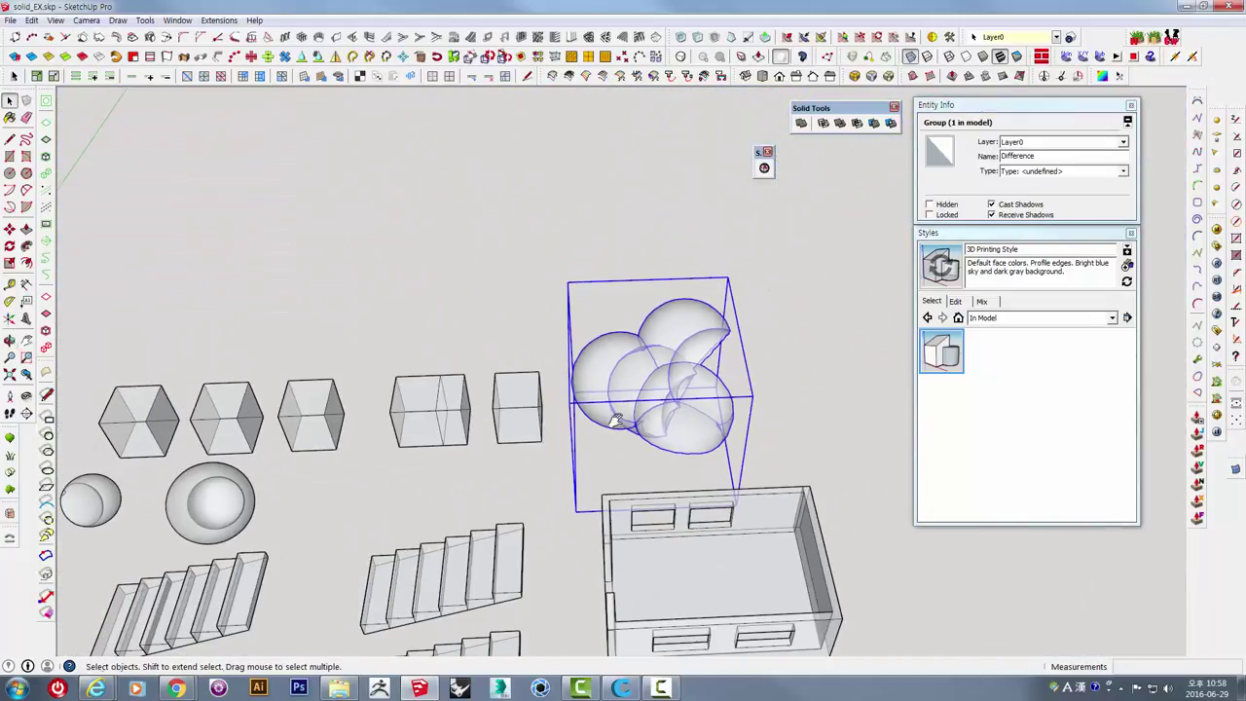
pyautogui.scroll(-2, 809, 308)
pyautogui.scroll(2, 809, 307)
pyautogui.moveTo(801, 289)
pyautogui.mouseDown(button='middle')
pyautogui.moveTo(724, 298)
pyautogui.moveTo(667, 361)
pyautogui.moveTo(731, 416)
pyautogui.mouseUp(button='middle')
# Deselect the sphere cluster and open the middle staircase group for editing.
pyautogui.click(537, 203)
pyautogui.scroll(-3, 537, 204)
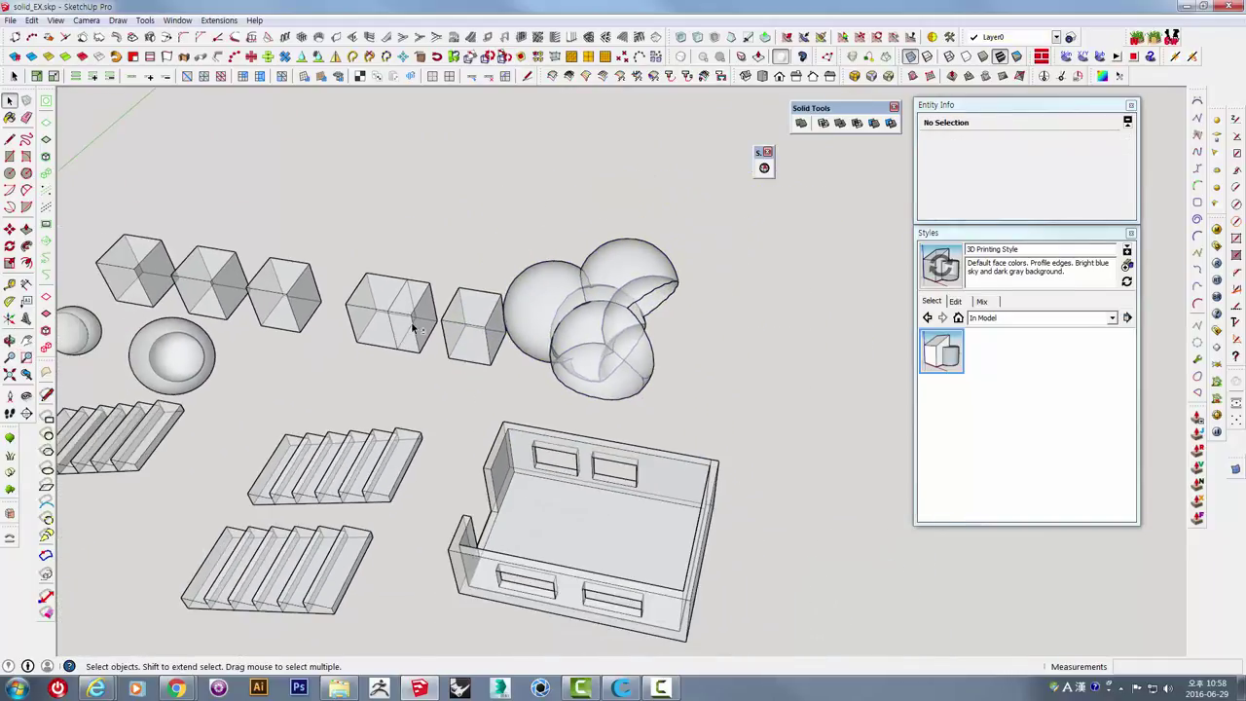
pyautogui.moveTo(537, 204)
pyautogui.mouseDown(button='middle')
pyautogui.moveTo(656, 281)
pyautogui.moveTo(492, 289)
pyautogui.moveTo(467, 317)
pyautogui.moveTo(495, 450)
pyautogui.moveTo(473, 390)
pyautogui.mouseUp(button='middle')
pyautogui.scroll(2, 495, 449)
pyautogui.scroll(2, 558, 393)
pyautogui.click(558, 392)
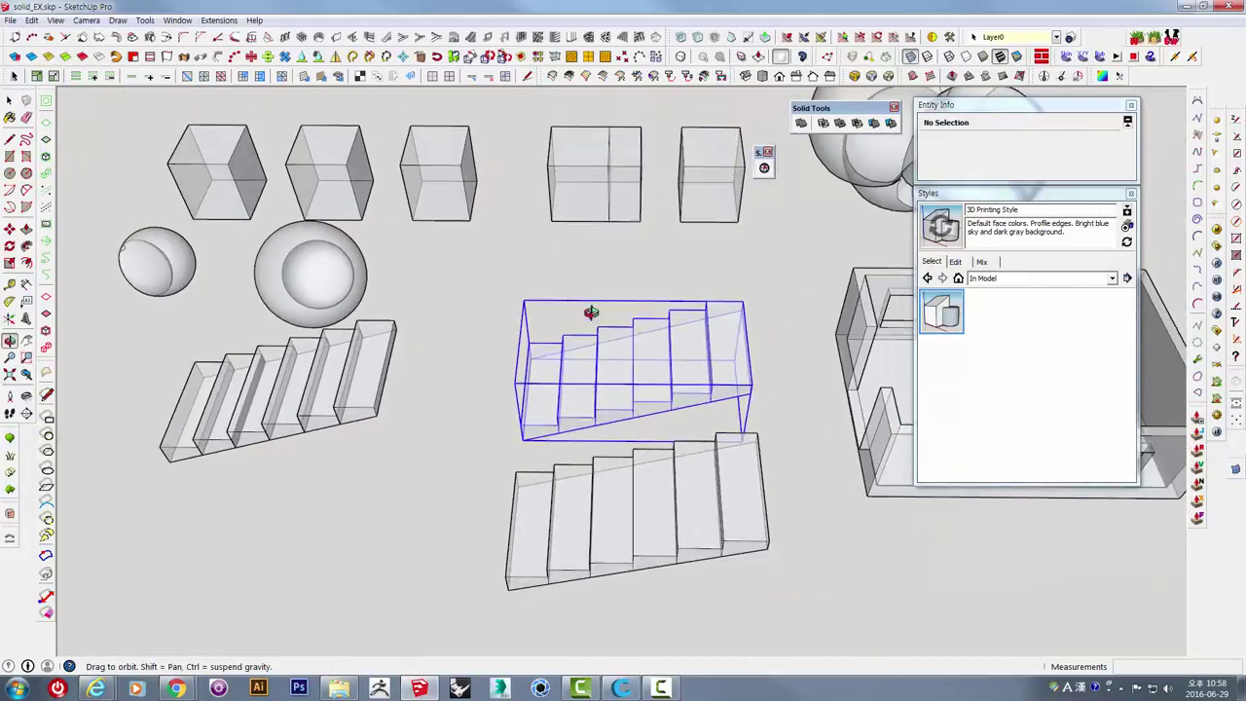
pyautogui.doubleClick(634, 350)
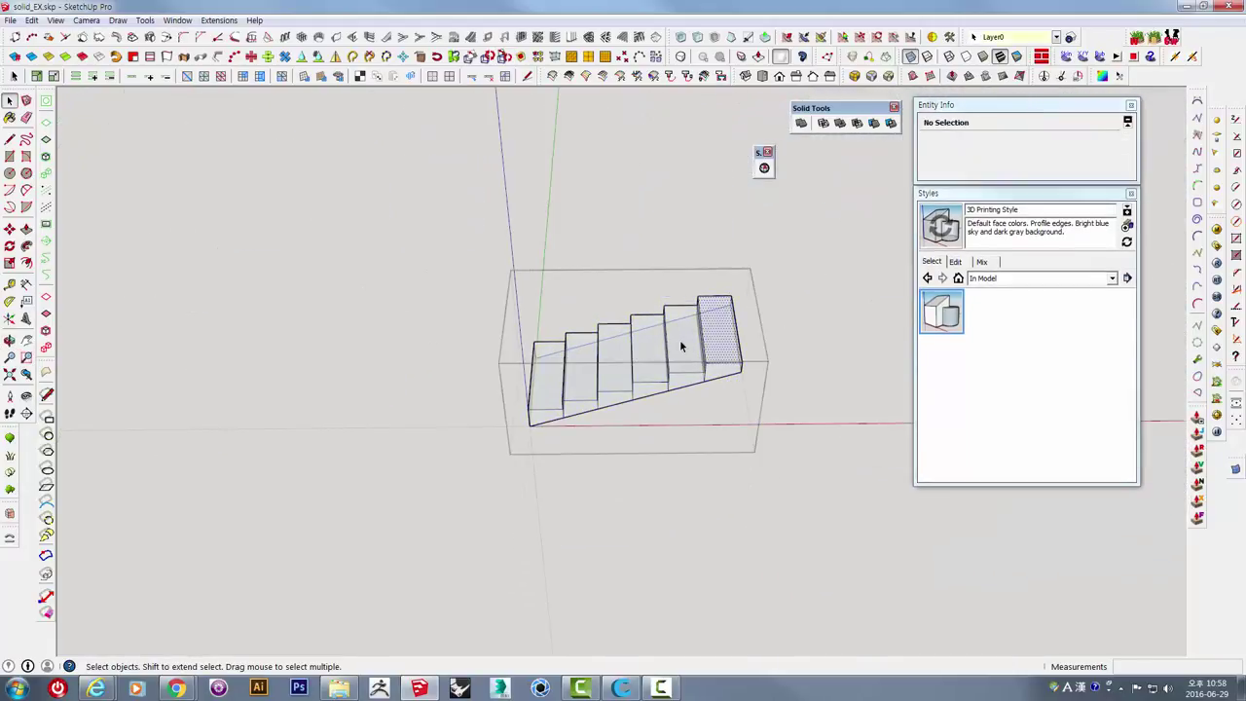
# Fix the staircase's five internal faces with Solid Inspector², then exit the group.
pyautogui.tripleClick(678, 348)
pyautogui.moveTo(722, 390); pyautogui.dragTo(737, 220, button='middle')
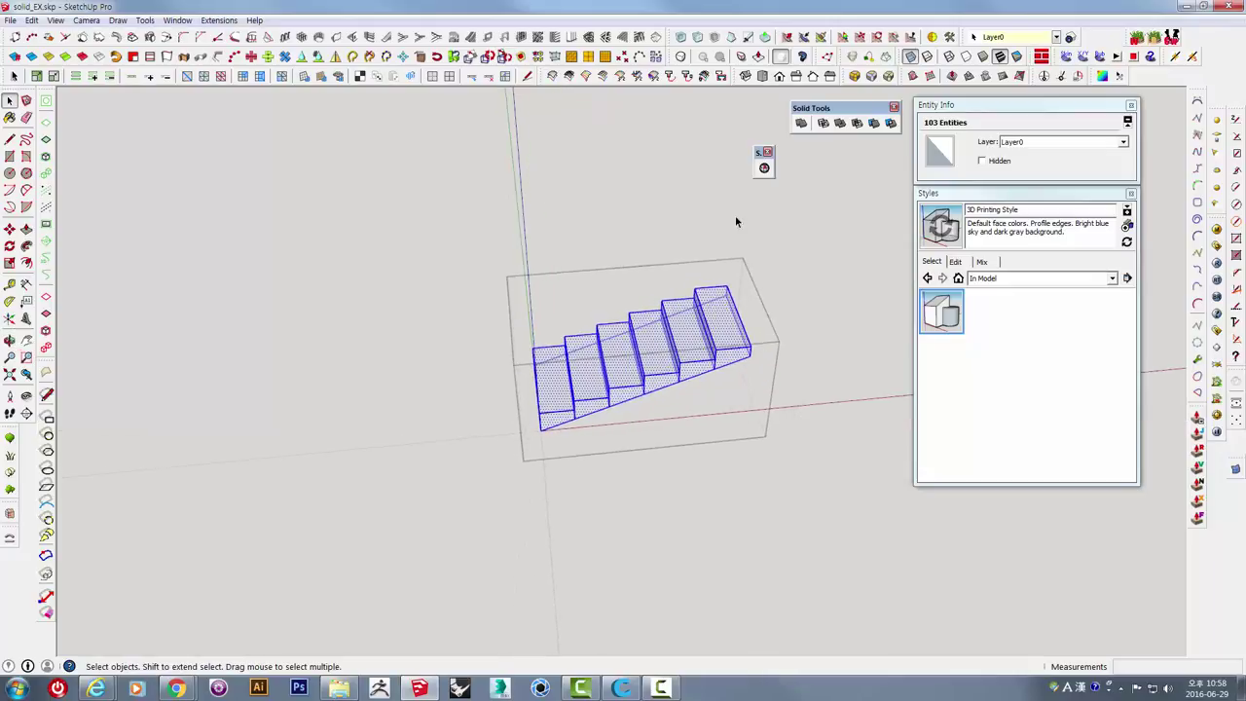
pyautogui.scroll(2, 737, 220)
pyautogui.click(764, 167)
pyautogui.moveTo(764, 167)
pyautogui.mouseDown(button='middle')
pyautogui.moveTo(709, 380)
pyautogui.moveTo(689, 370)
pyautogui.mouseUp(button='middle')
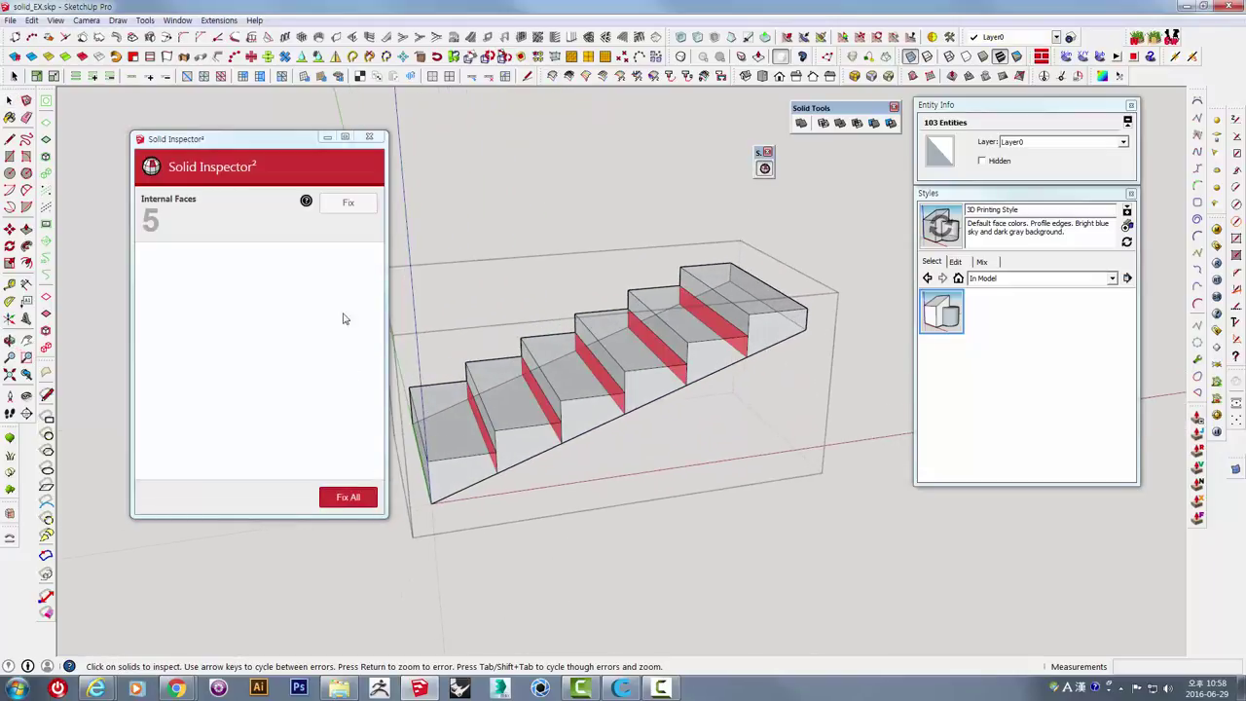
pyautogui.click(350, 205)
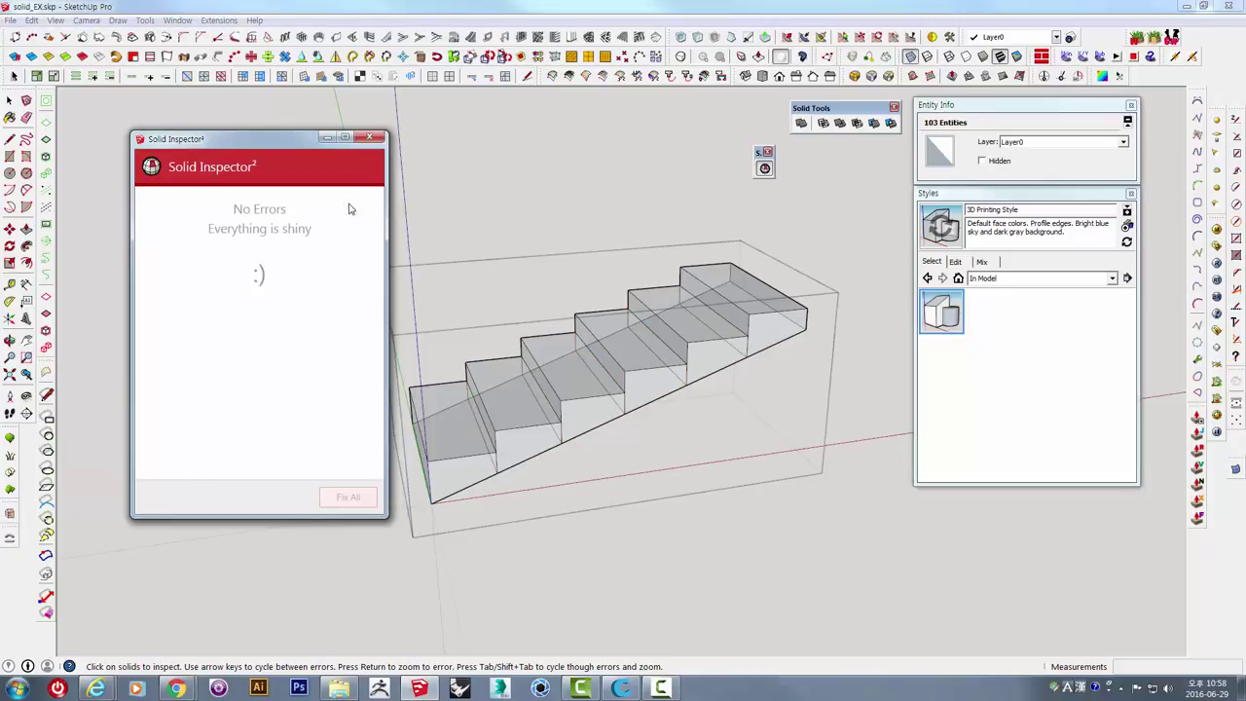
pyautogui.click(371, 139)
pyautogui.scroll(-2, 564, 244)
pyautogui.moveTo(564, 244)
pyautogui.mouseDown(button='middle')
pyautogui.moveTo(610, 233)
pyautogui.moveTo(690, 354)
pyautogui.mouseUp(button='middle')
pyautogui.click(699, 328)
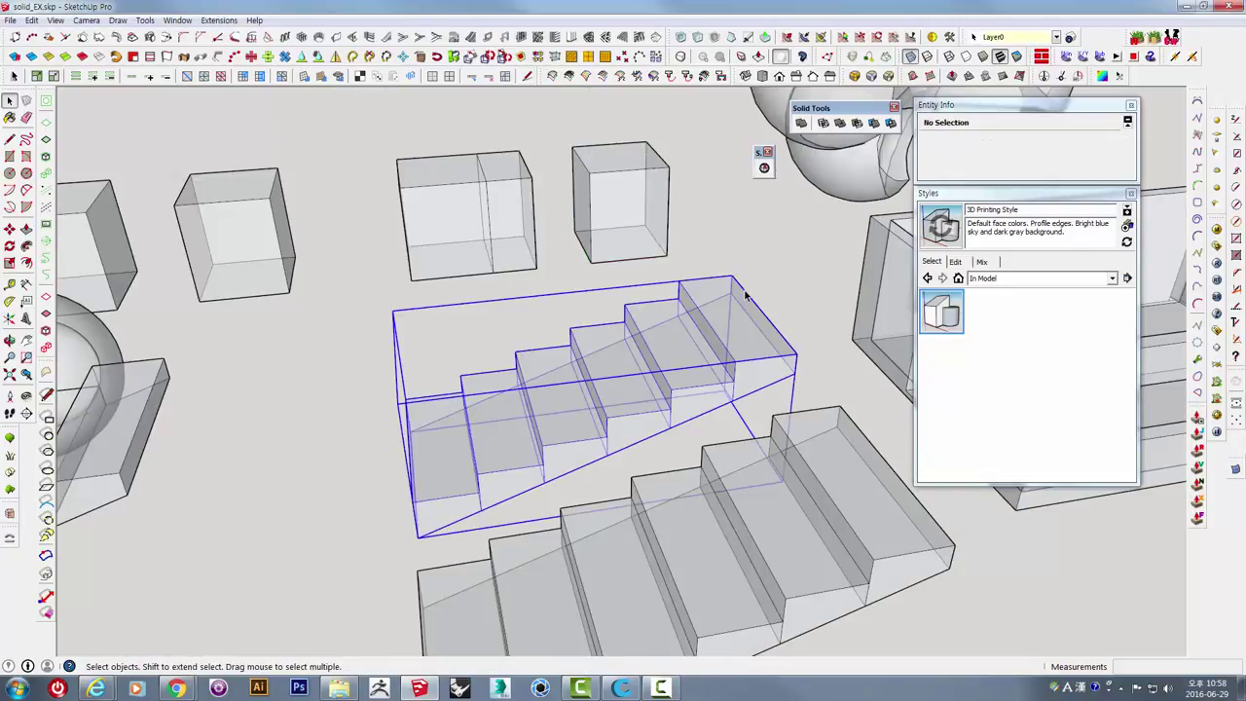
# Run FixIt 101 on the lower staircase group from its context menu and dismiss the results.
pyautogui.moveTo(745, 294)
pyautogui.mouseDown(button='middle')
pyautogui.moveTo(725, 531)
pyautogui.moveTo(699, 355)
pyautogui.mouseUp(button='middle')
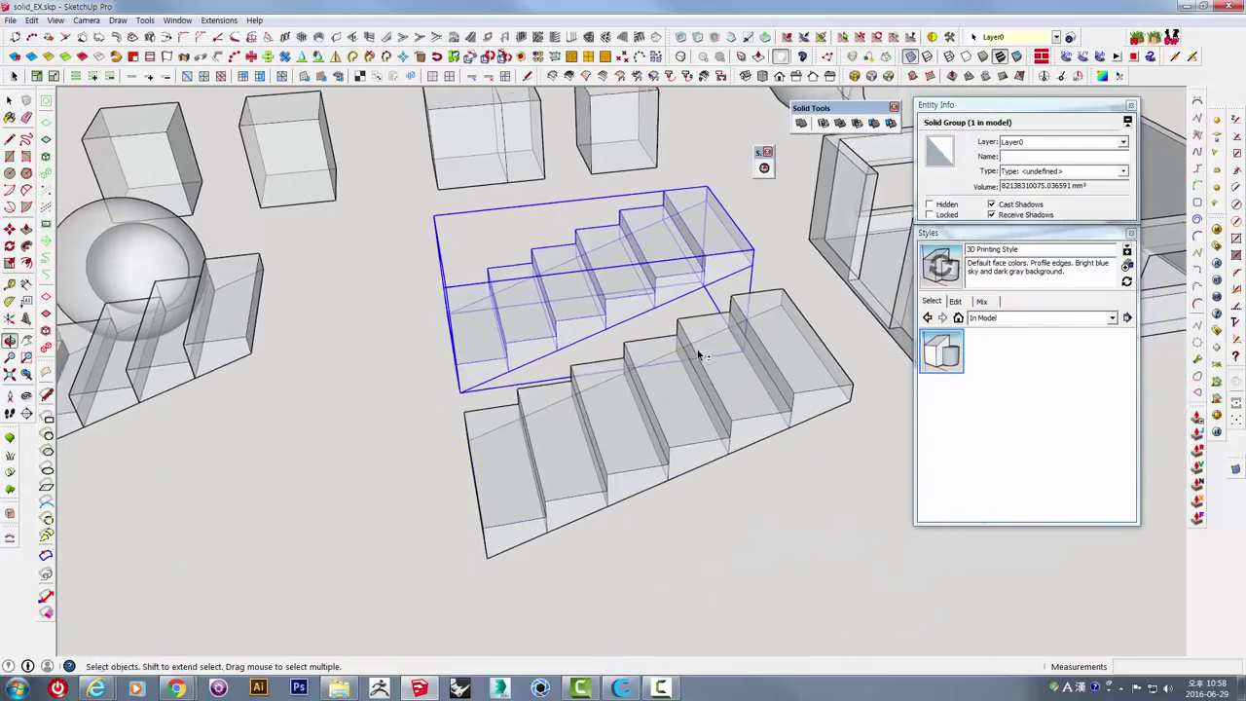
pyautogui.click(696, 361)
pyautogui.rightClick(694, 387)
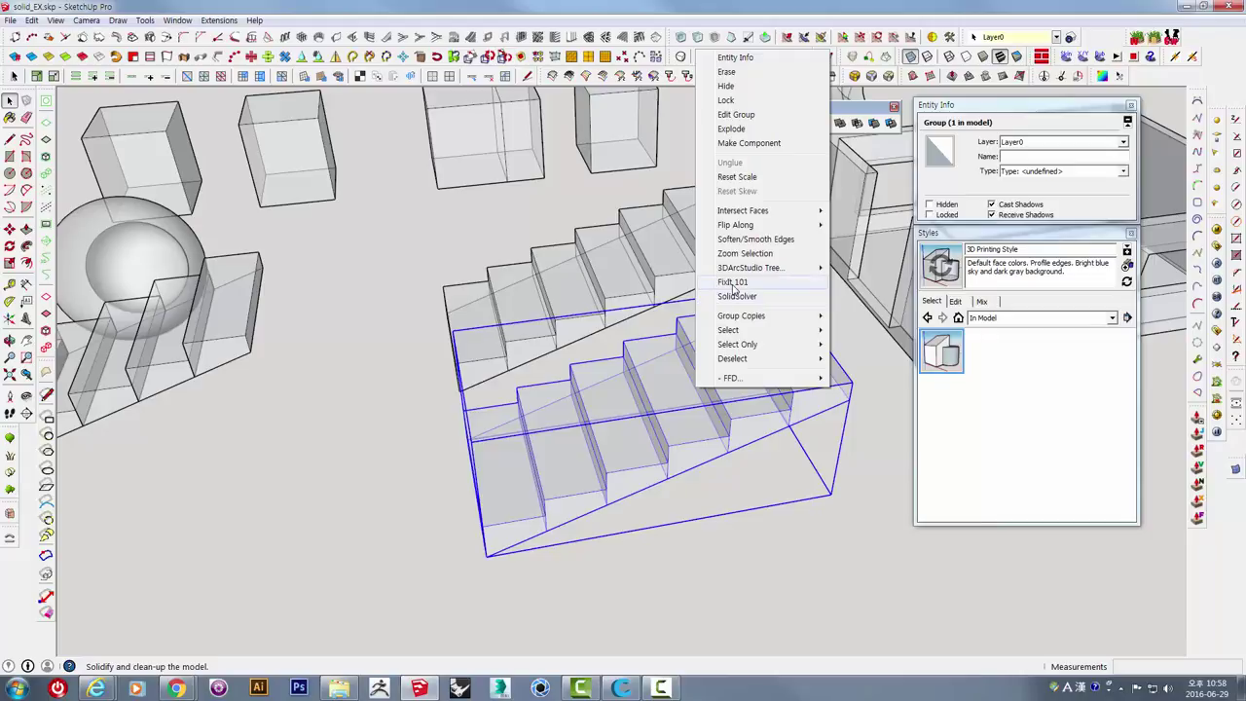
pyautogui.click(732, 284)
pyautogui.click(680, 419)
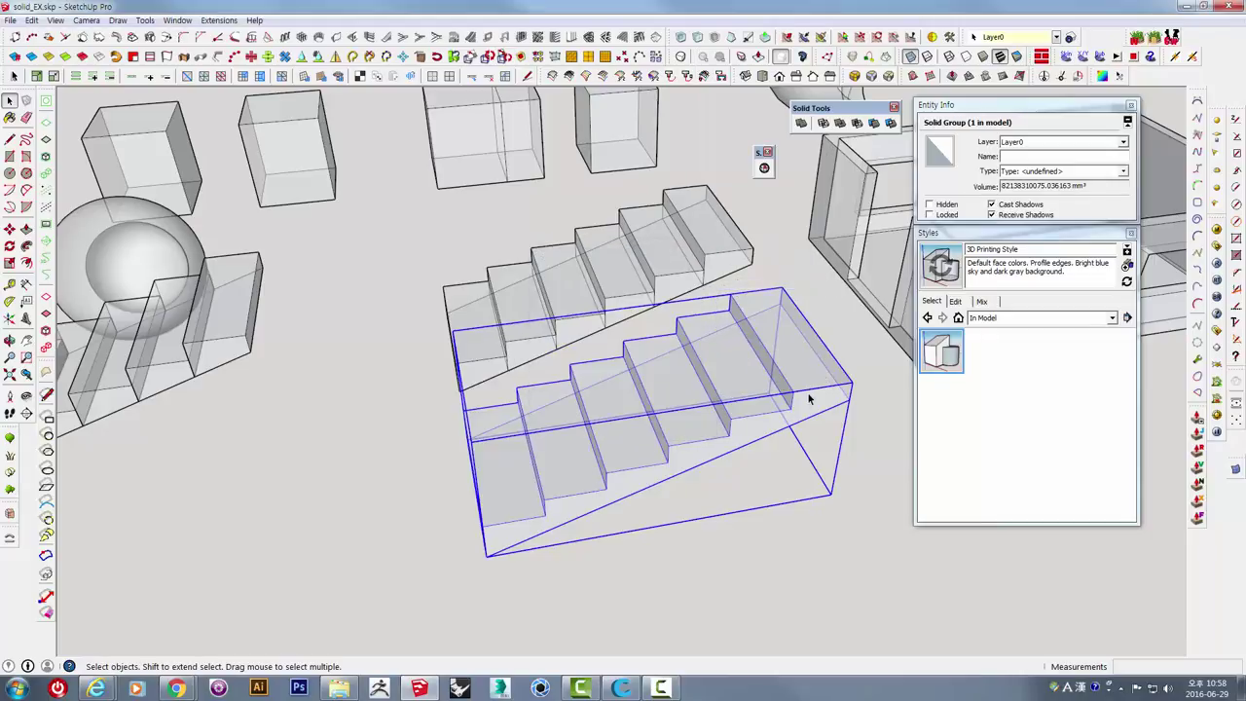
pyautogui.moveTo(704, 453)
pyautogui.mouseDown(button='middle')
pyautogui.moveTo(473, 509)
pyautogui.moveTo(345, 500)
pyautogui.moveTo(303, 439)
pyautogui.mouseUp(button='middle')
pyautogui.click(530, 465)
pyautogui.moveTo(530, 465)
pyautogui.mouseDown(button='middle')
pyautogui.moveTo(561, 437)
pyautogui.moveTo(522, 304)
pyautogui.mouseUp(button='middle')
pyautogui.moveTo(713, 425); pyautogui.dragTo(587, 438, button='middle')
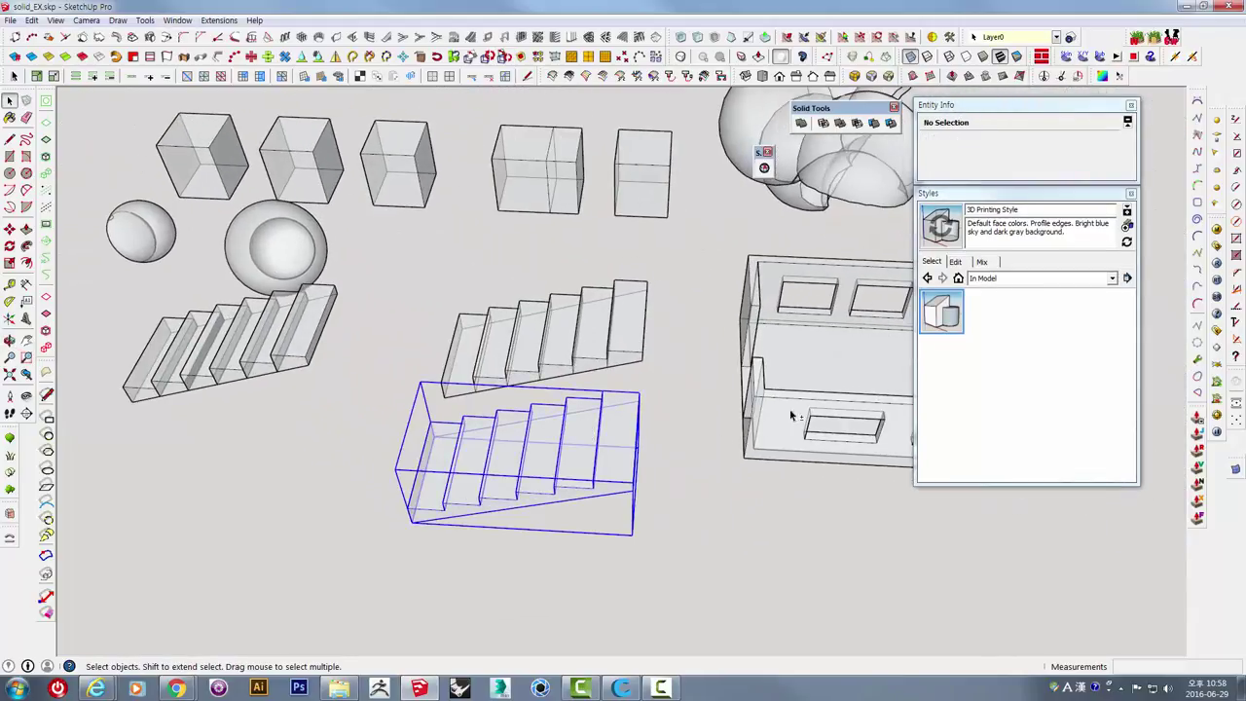
pyautogui.moveTo(791, 416)
pyautogui.mouseDown(button='middle')
pyautogui.moveTo(556, 436)
pyautogui.moveTo(668, 400)
pyautogui.mouseUp(button='middle')
# Fix the hollow box's single internal face with Solid Inspector², then deselect it and view all models.
pyautogui.moveTo(764, 386)
pyautogui.mouseDown(button='middle')
pyautogui.moveTo(683, 392)
pyautogui.moveTo(667, 337)
pyautogui.moveTo(720, 292)
pyautogui.mouseUp(button='middle')
pyautogui.click(765, 169)
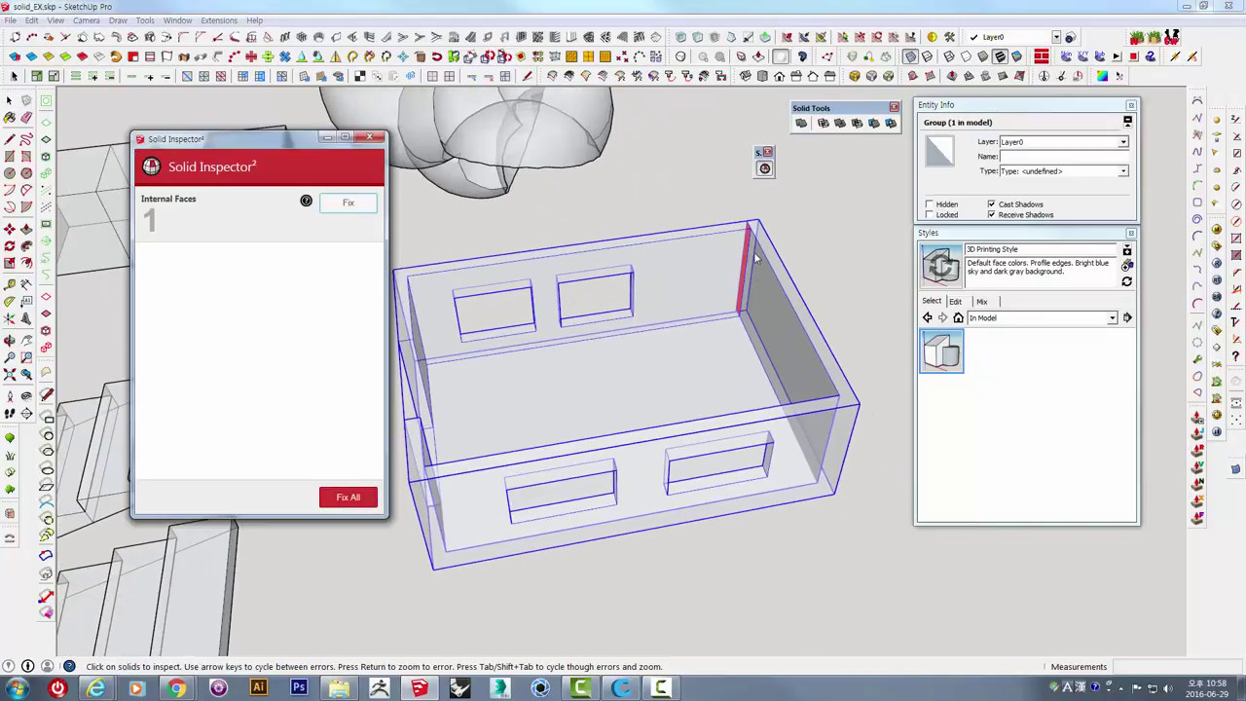
pyautogui.moveTo(748, 232); pyautogui.dragTo(751, 244, button='middle')
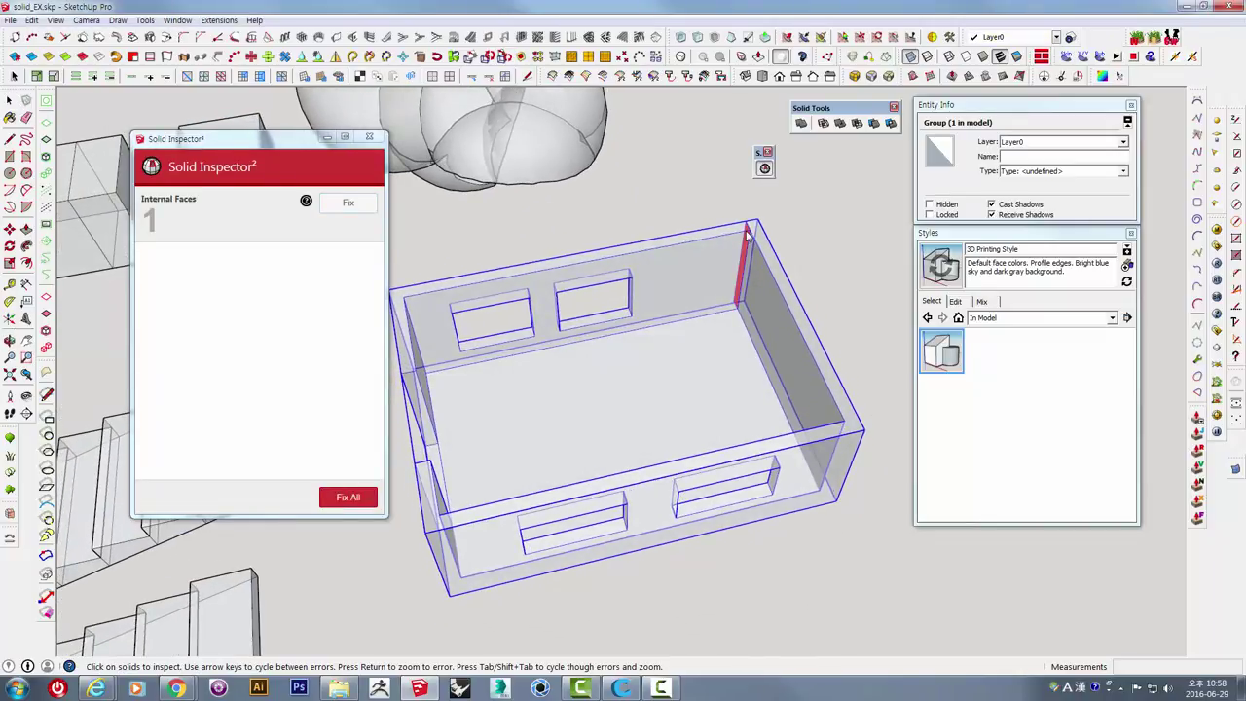
pyautogui.click(358, 207)
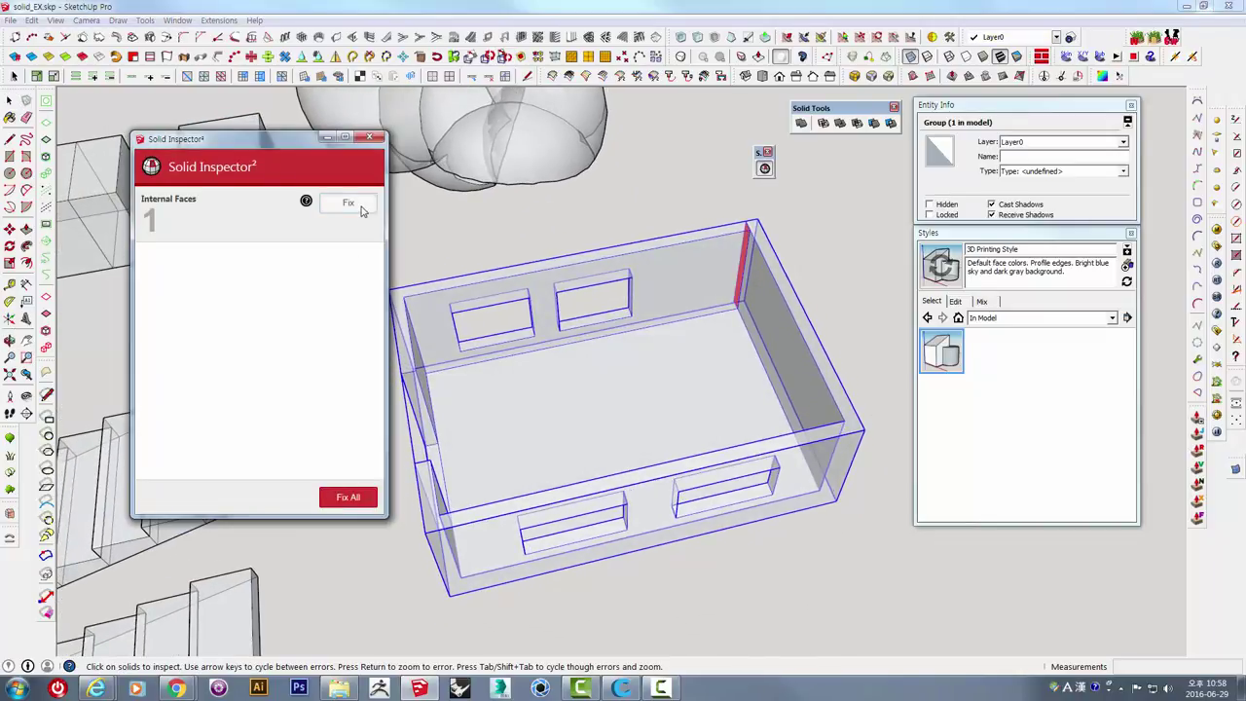
pyautogui.click(373, 139)
pyautogui.click(718, 191)
pyautogui.scroll(-3, 724, 241)
pyautogui.moveTo(724, 242)
pyautogui.mouseDown(button='middle')
pyautogui.moveTo(667, 395)
pyautogui.moveTo(766, 321)
pyautogui.moveTo(572, 394)
pyautogui.mouseUp(button='middle')
pyautogui.scroll(2, 667, 394)
# Window-select all 18 practice models and scale them by 0.01 from a corner grip.
pyautogui.click(767, 285)
pyautogui.scroll(-3, 767, 285)
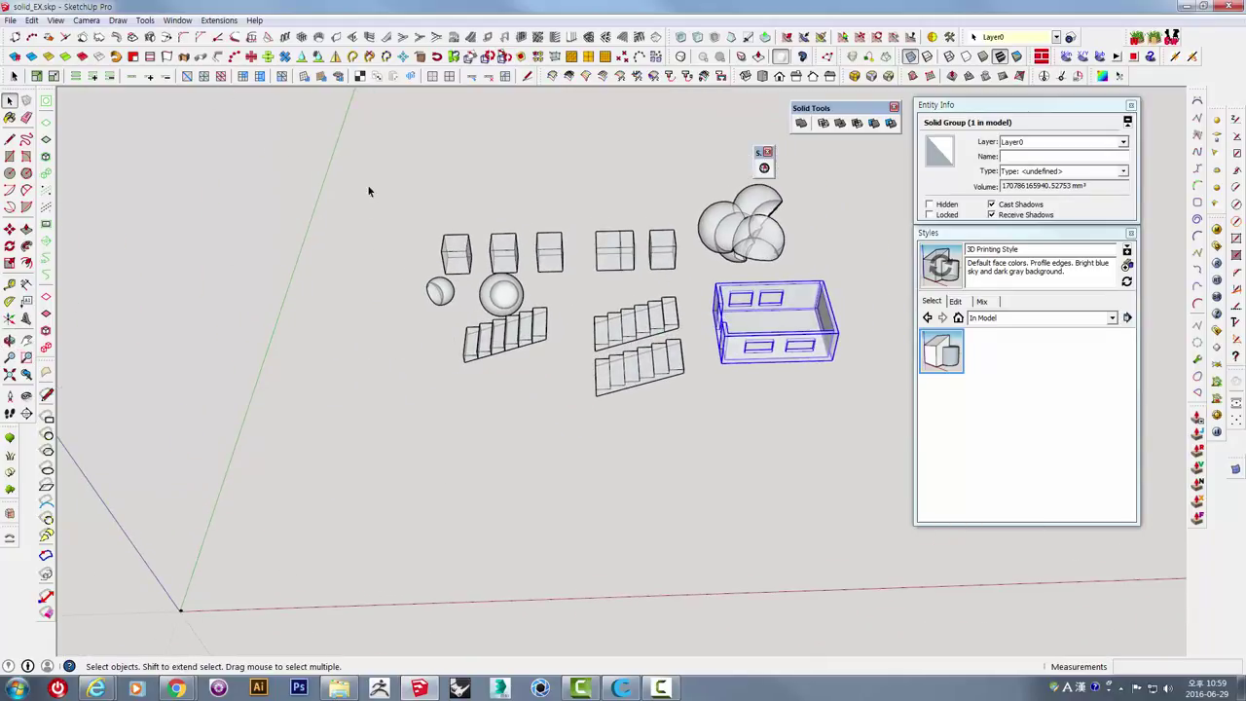
pyautogui.moveTo(845, 508); pyautogui.dragTo(844, 506)
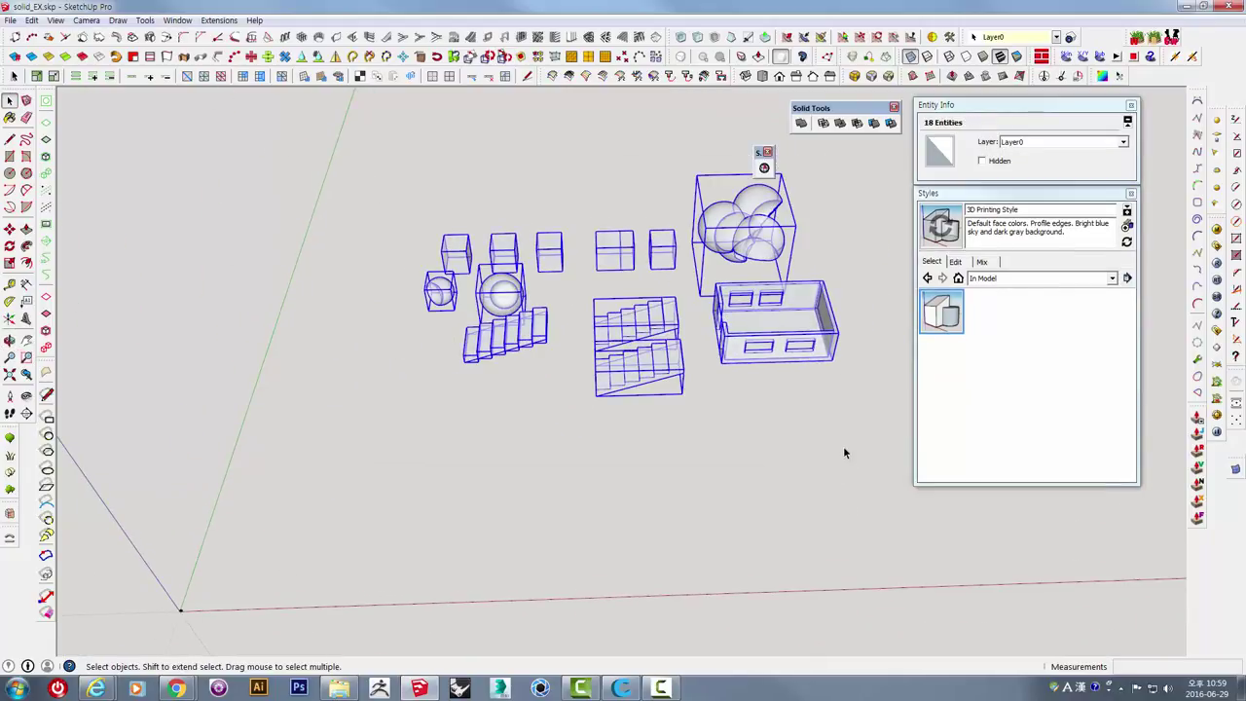
pyautogui.press('s')
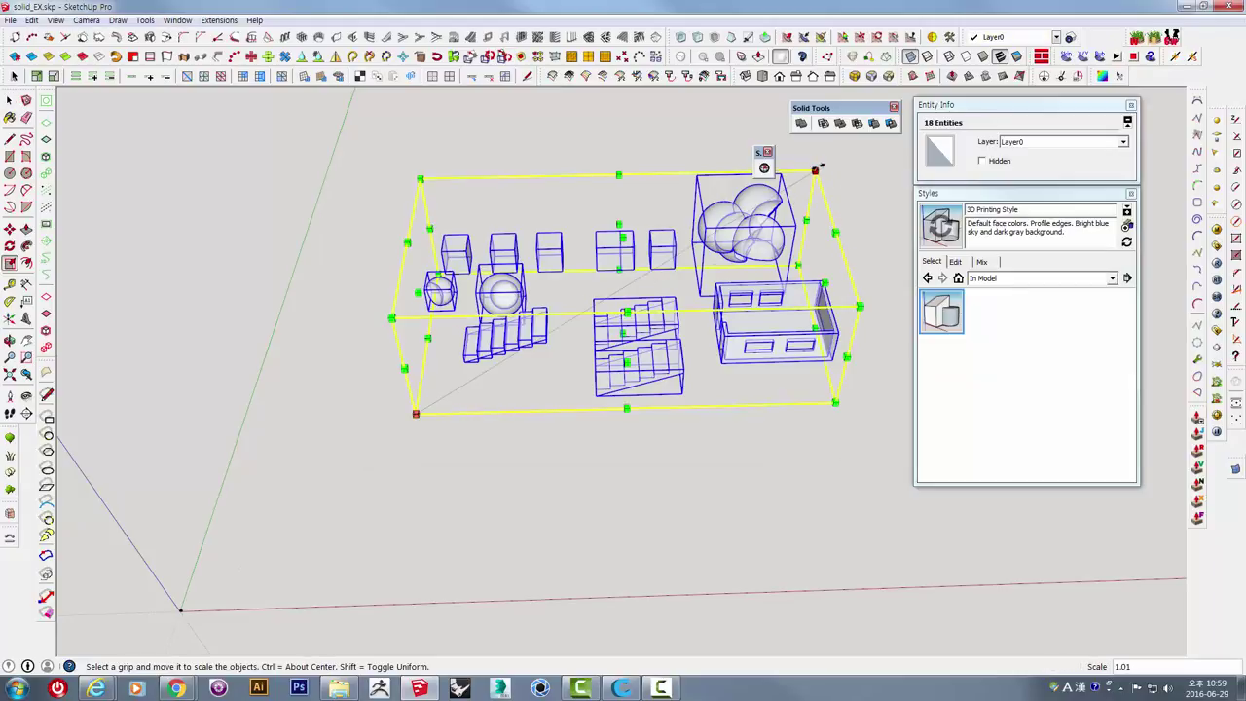
pyautogui.moveTo(816, 170); pyautogui.dragTo(761, 211)
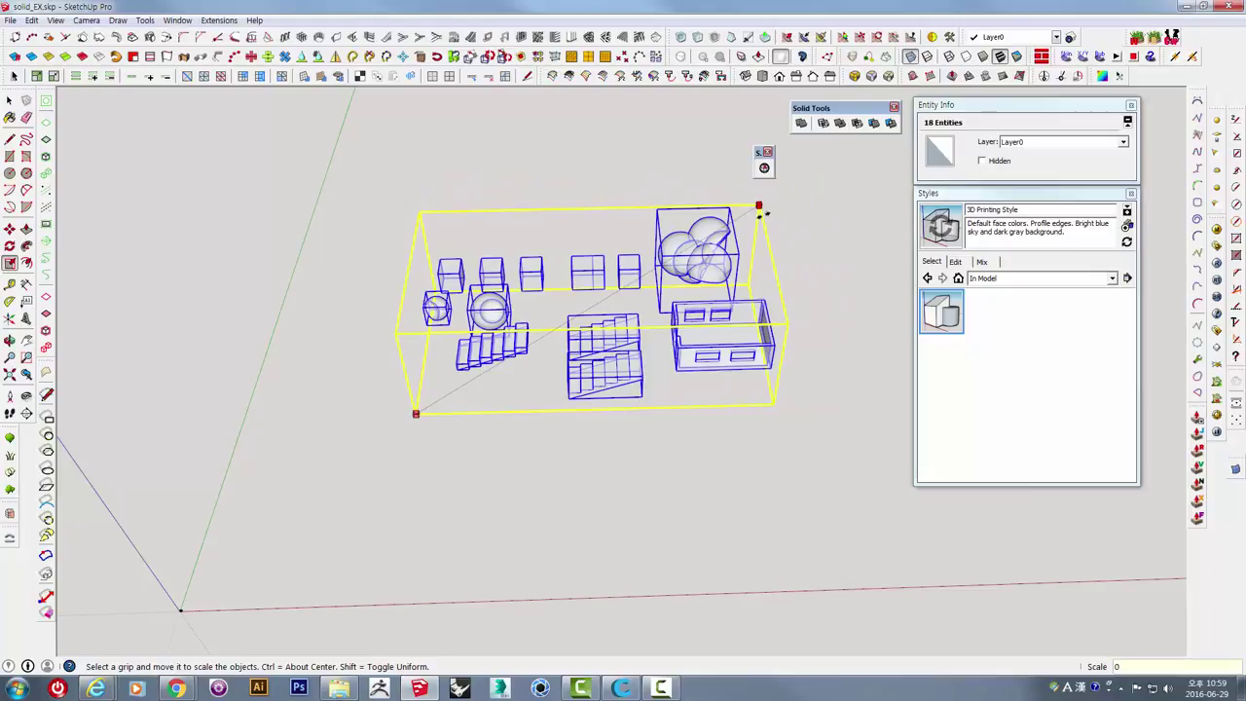
pyautogui.write('.01')
pyautogui.press('Return')
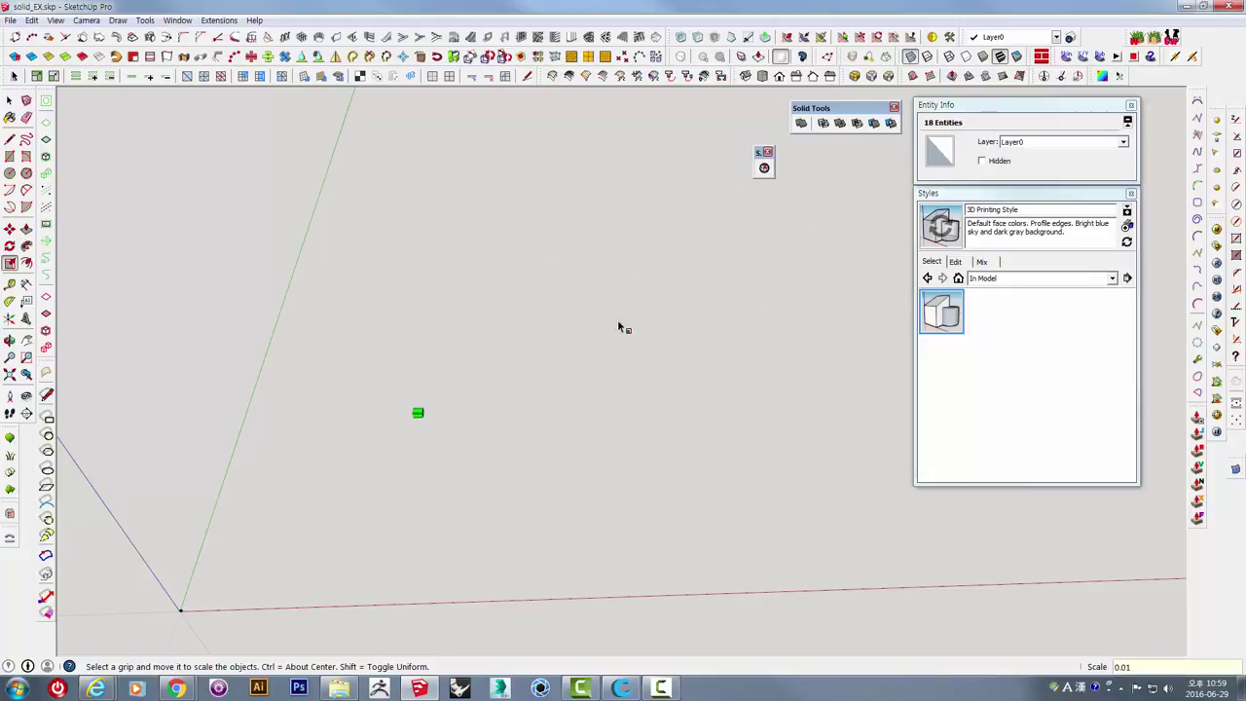
pyautogui.moveTo(618, 325)
pyautogui.mouseDown(button='middle')
pyautogui.moveTo(503, 489)
pyautogui.moveTo(640, 392)
pyautogui.mouseUp(button='middle')
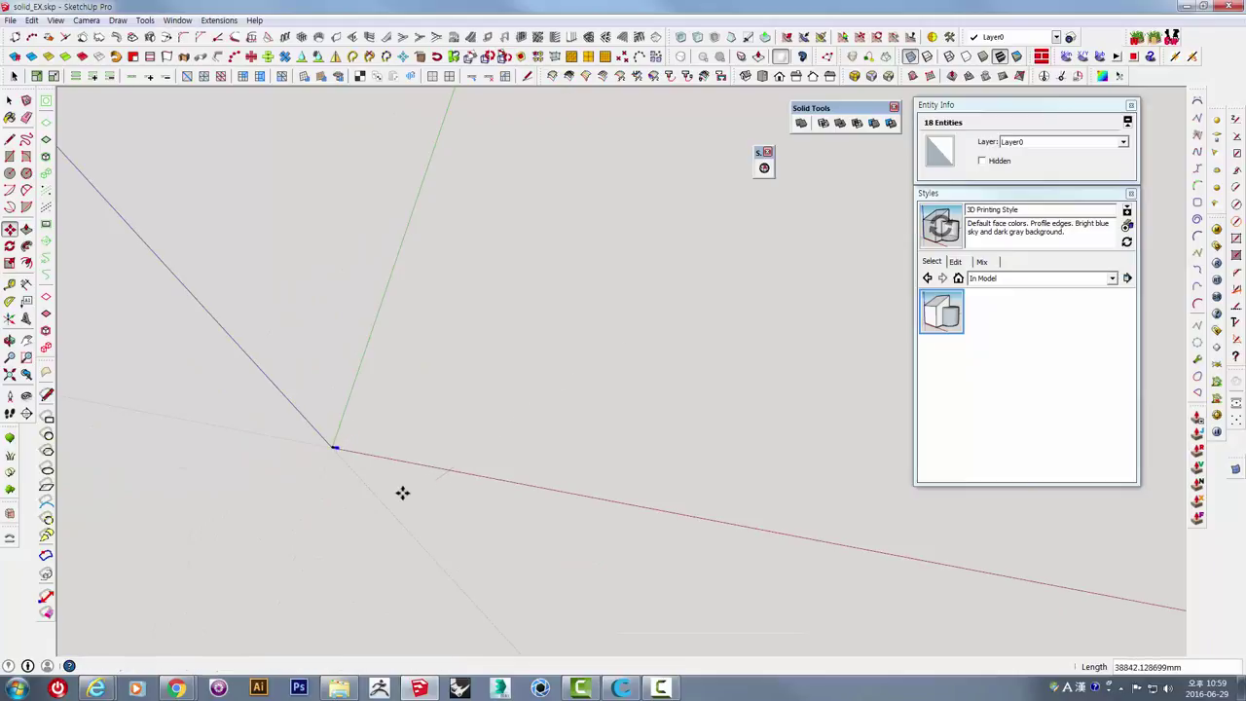
# Bring the shrunken models into view and pick a base point to start moving them.
pyautogui.scroll(-5, 392, 488)
pyautogui.moveTo(420, 434); pyautogui.dragTo(571, 186, button='middle')
pyautogui.scroll(-2, 551, 262)
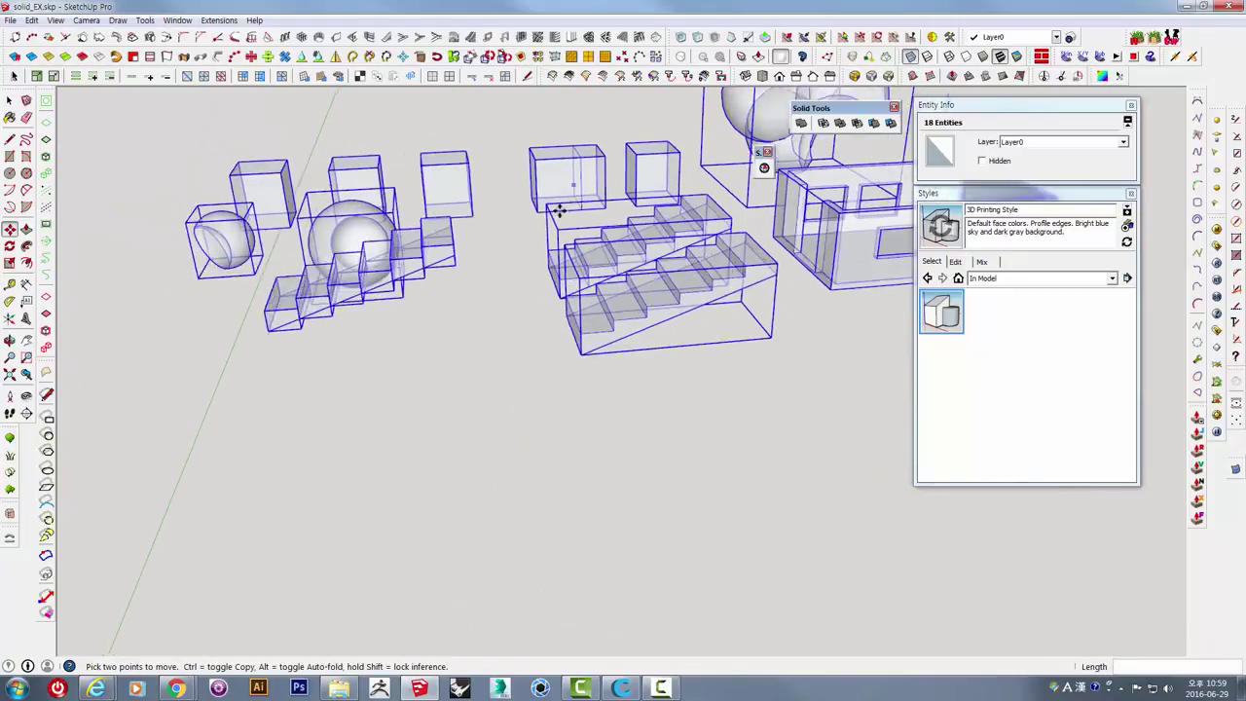
pyautogui.scroll(-2, 551, 263)
pyautogui.scroll(-2, 551, 263)
pyautogui.moveTo(417, 357)
pyautogui.mouseDown(button='middle')
pyautogui.moveTo(425, 386)
pyautogui.moveTo(498, 221)
pyautogui.moveTo(361, 191)
pyautogui.moveTo(383, 573)
pyautogui.moveTo(403, 283)
pyautogui.moveTo(403, 357)
pyautogui.moveTo(555, 487)
pyautogui.moveTo(701, 468)
pyautogui.mouseUp(button='middle')
pyautogui.click(701, 469)
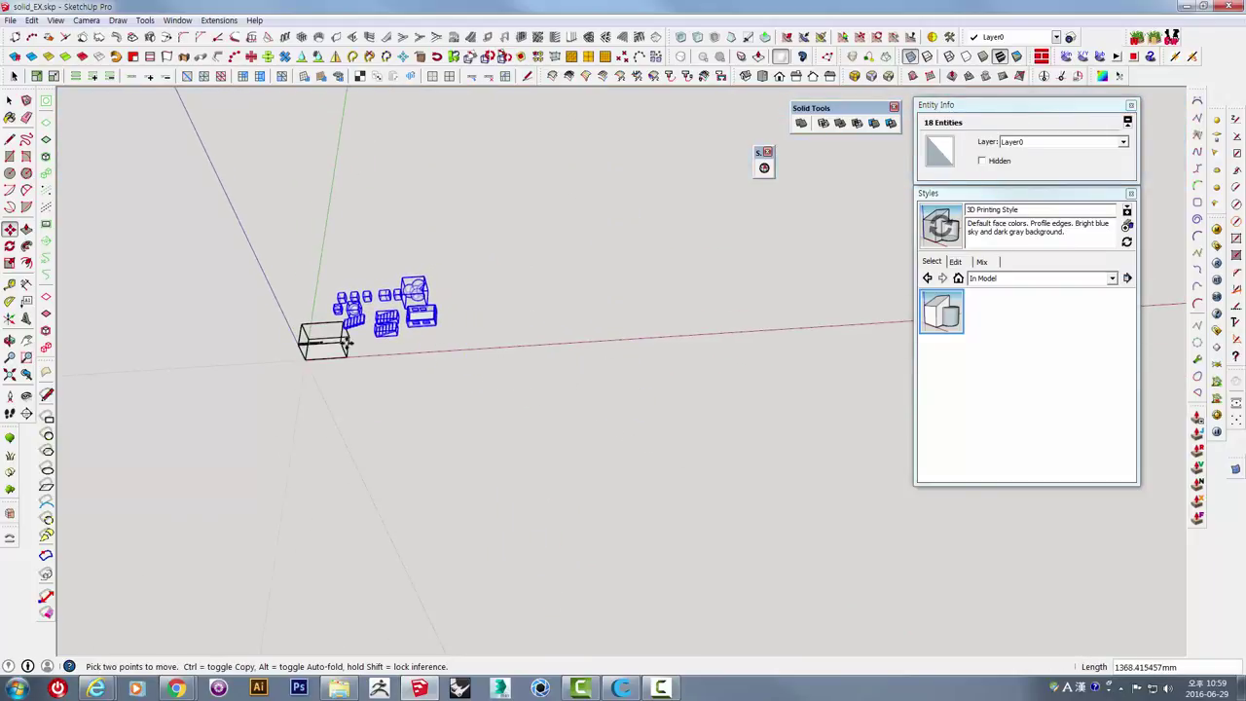
# Set the 18 shrunken models on the ground beside the Makerbot build box, then deselect them.
pyautogui.moveTo(348, 341)
pyautogui.mouseDown(button='middle')
pyautogui.moveTo(478, 320)
pyautogui.moveTo(597, 189)
pyautogui.moveTo(506, 301)
pyautogui.moveTo(590, 258)
pyautogui.moveTo(593, 182)
pyautogui.mouseUp(button='middle')
pyautogui.scroll(2, 478, 320)
pyautogui.scroll(3, 478, 320)
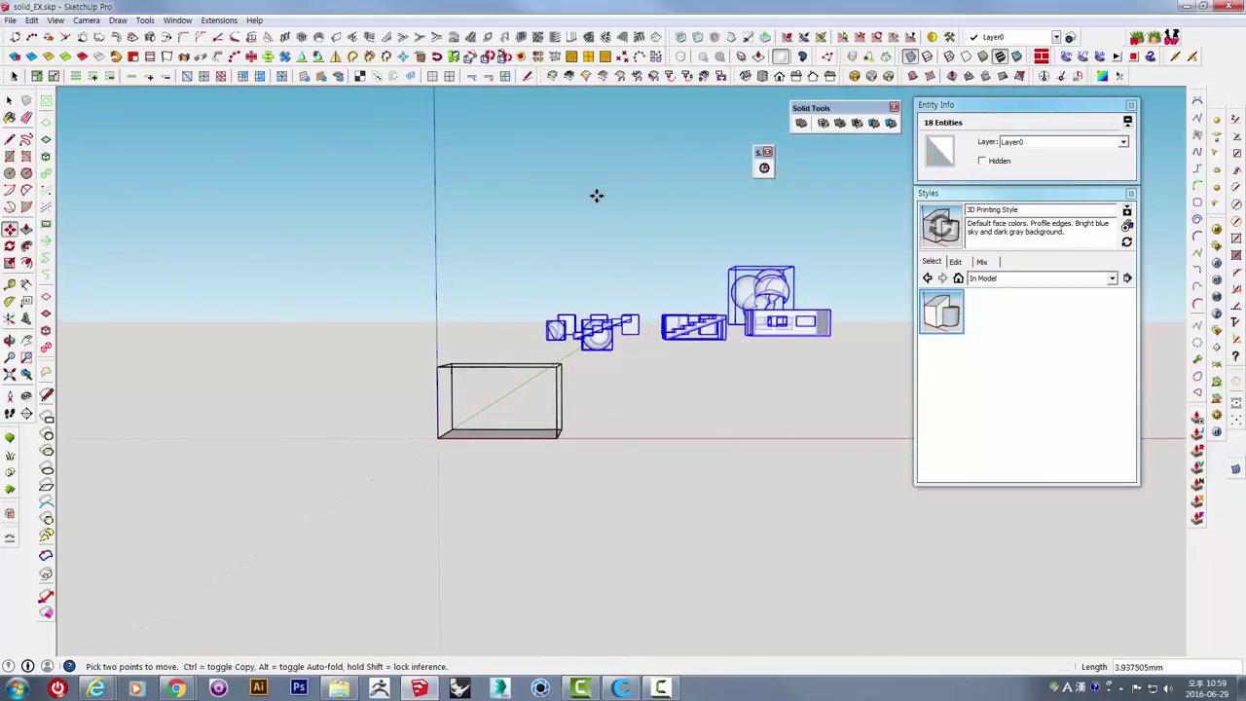
pyautogui.moveTo(594, 259)
pyautogui.mouseDown(button='middle')
pyautogui.moveTo(609, 309)
pyautogui.moveTo(620, 584)
pyautogui.moveTo(656, 567)
pyautogui.moveTo(639, 535)
pyautogui.moveTo(626, 361)
pyautogui.moveTo(657, 319)
pyautogui.moveTo(584, 305)
pyautogui.moveTo(613, 287)
pyautogui.moveTo(551, 184)
pyautogui.mouseUp(button='middle')
pyautogui.press('space')
pyautogui.click(584, 306)
pyautogui.moveTo(679, 329)
pyautogui.mouseDown(button='middle')
pyautogui.moveTo(716, 409)
pyautogui.moveTo(627, 446)
pyautogui.moveTo(860, 259)
pyautogui.moveTo(611, 314)
pyautogui.moveTo(621, 397)
pyautogui.mouseUp(button='middle')
pyautogui.scroll(2, 718, 415)
pyautogui.scroll(2, 623, 448)
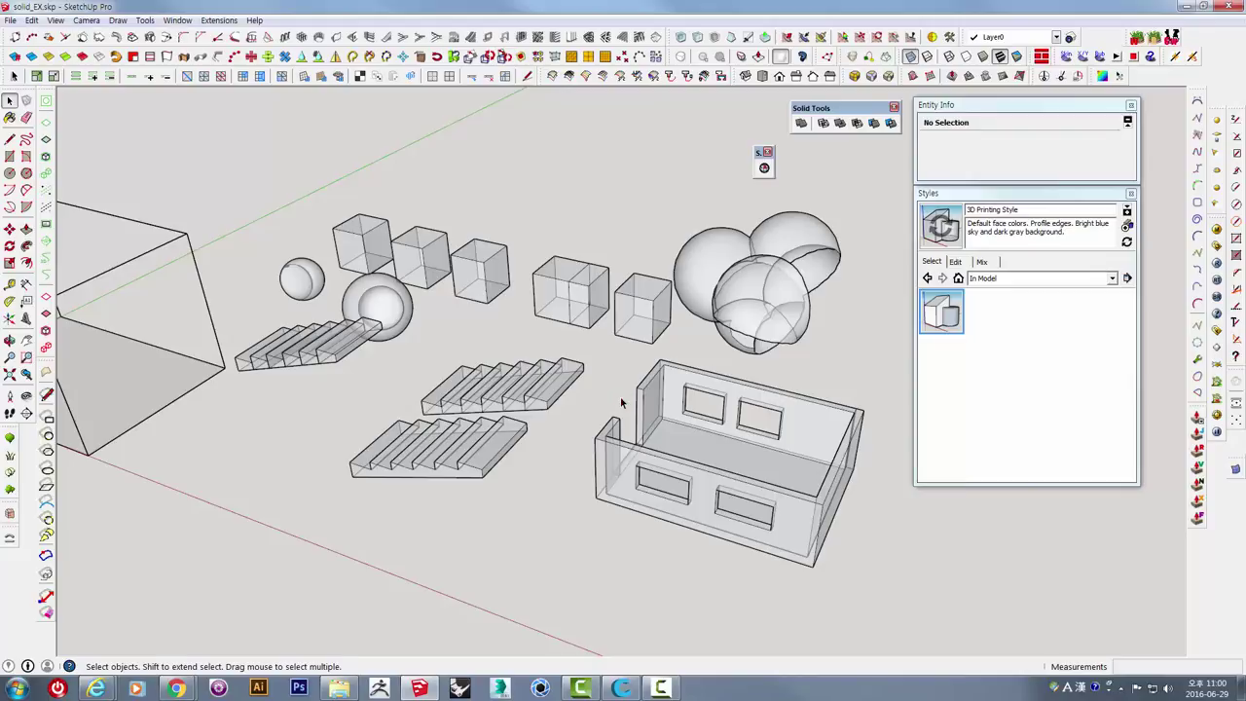
# Move the stairs piece out of the Replicator 2X box back beside the other models.
pyautogui.moveTo(718, 381)
pyautogui.mouseDown(button='middle')
pyautogui.moveTo(708, 357)
pyautogui.moveTo(764, 317)
pyautogui.moveTo(731, 570)
pyautogui.moveTo(352, 402)
pyautogui.mouseUp(button='middle')
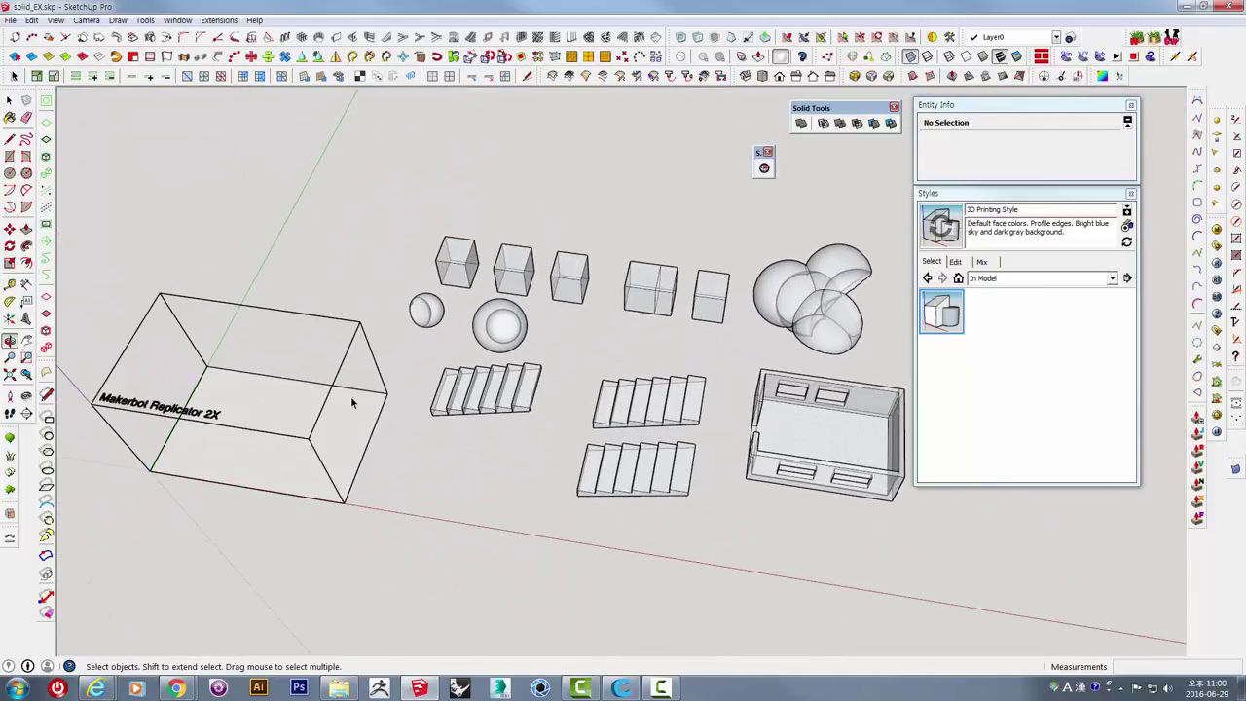
pyautogui.moveTo(807, 428)
pyautogui.mouseDown(button='middle')
pyautogui.moveTo(512, 311)
pyautogui.moveTo(656, 270)
pyautogui.moveTo(420, 373)
pyautogui.moveTo(658, 405)
pyautogui.mouseUp(button='middle')
pyautogui.moveTo(679, 476); pyautogui.dragTo(720, 523, button='middle')
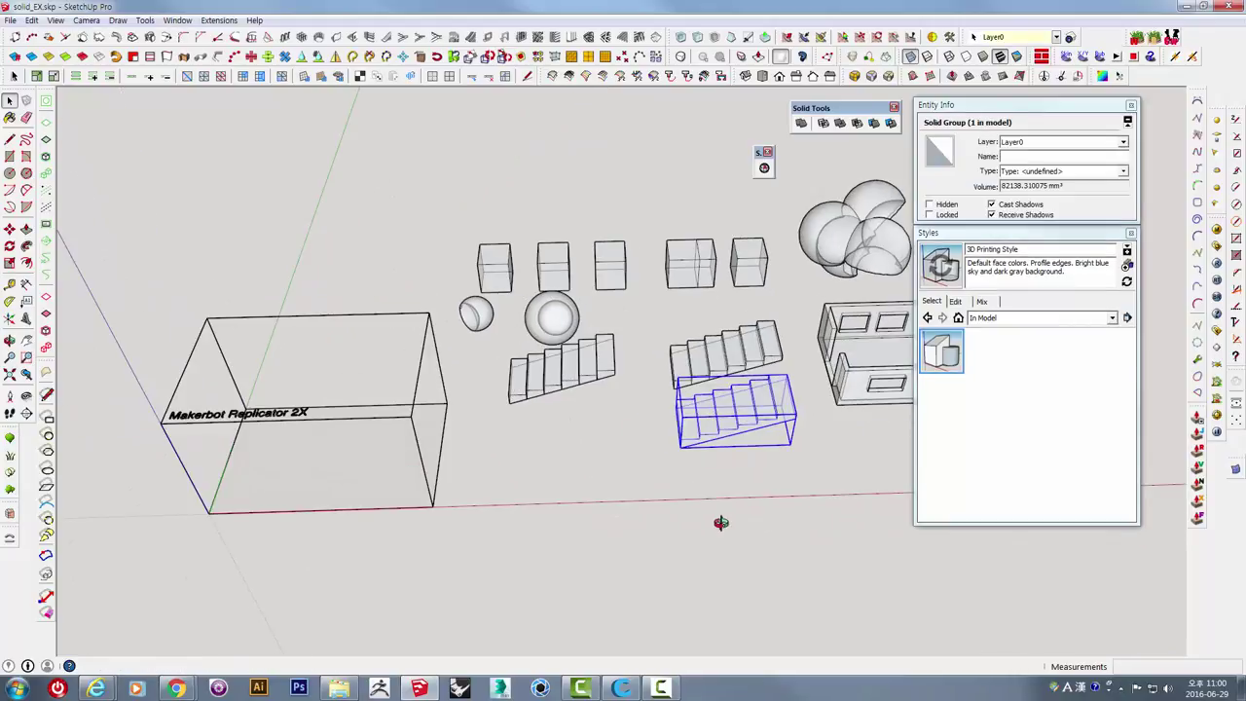
pyautogui.click(772, 539)
pyautogui.click(353, 573)
pyautogui.moveTo(354, 573)
pyautogui.mouseDown(button='middle')
pyautogui.moveTo(646, 486)
pyautogui.moveTo(649, 370)
pyautogui.moveTo(551, 554)
pyautogui.mouseUp(button='middle')
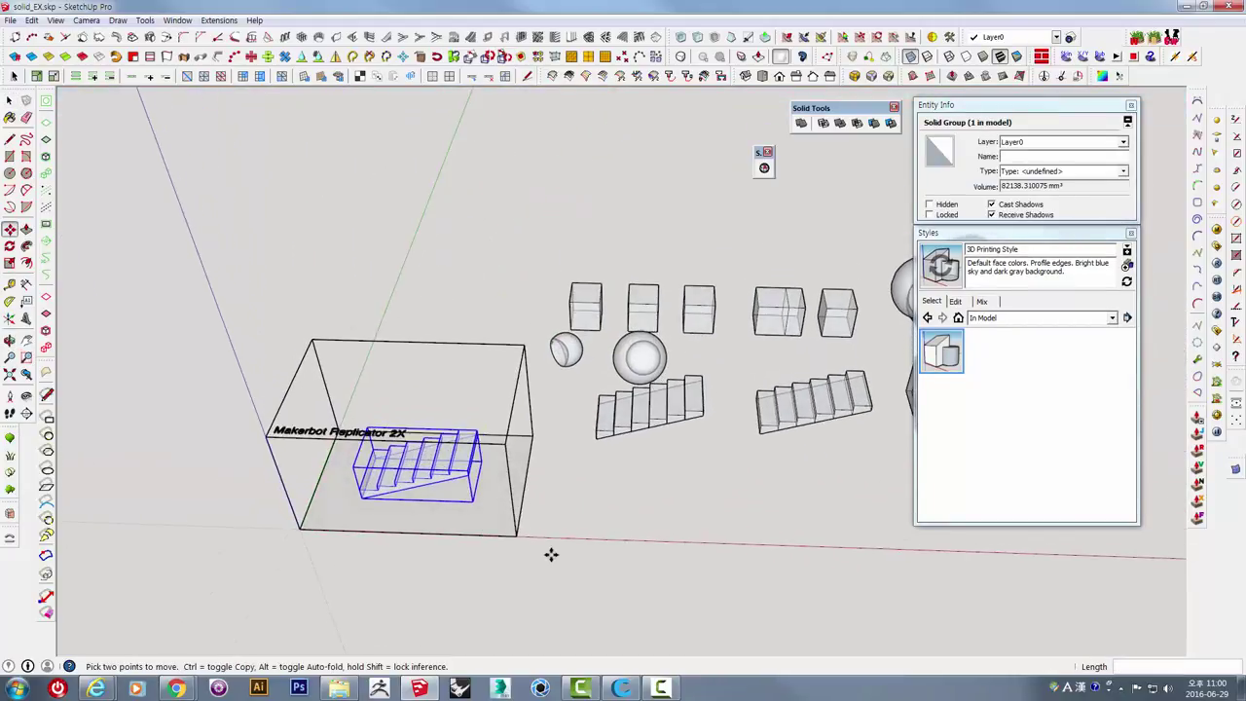
pyautogui.keyDown('shift'); pyautogui.moveTo(779, 442); pyautogui.dragTo(678, 418, button='middle'); pyautogui.keyUp('shift')
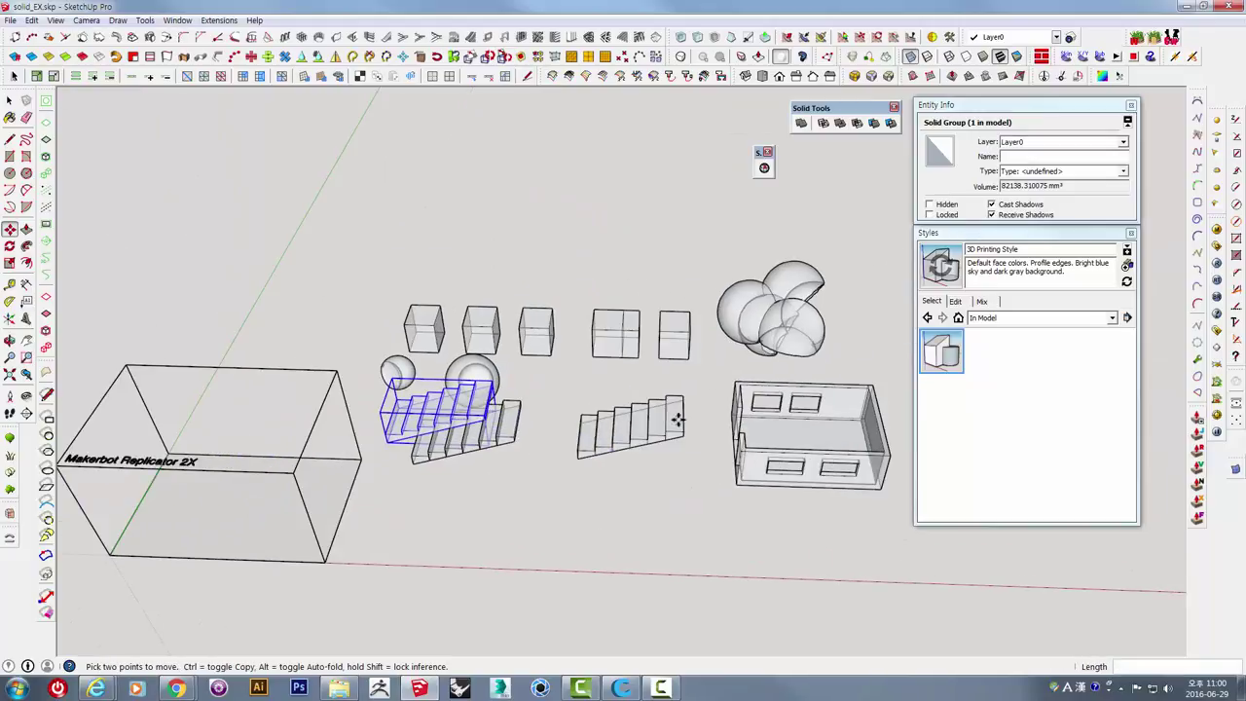
# Select the Difference sphere group and bring up its sliced preview in Cura.
pyautogui.click(772, 339)
pyautogui.scroll(3, 779, 351)
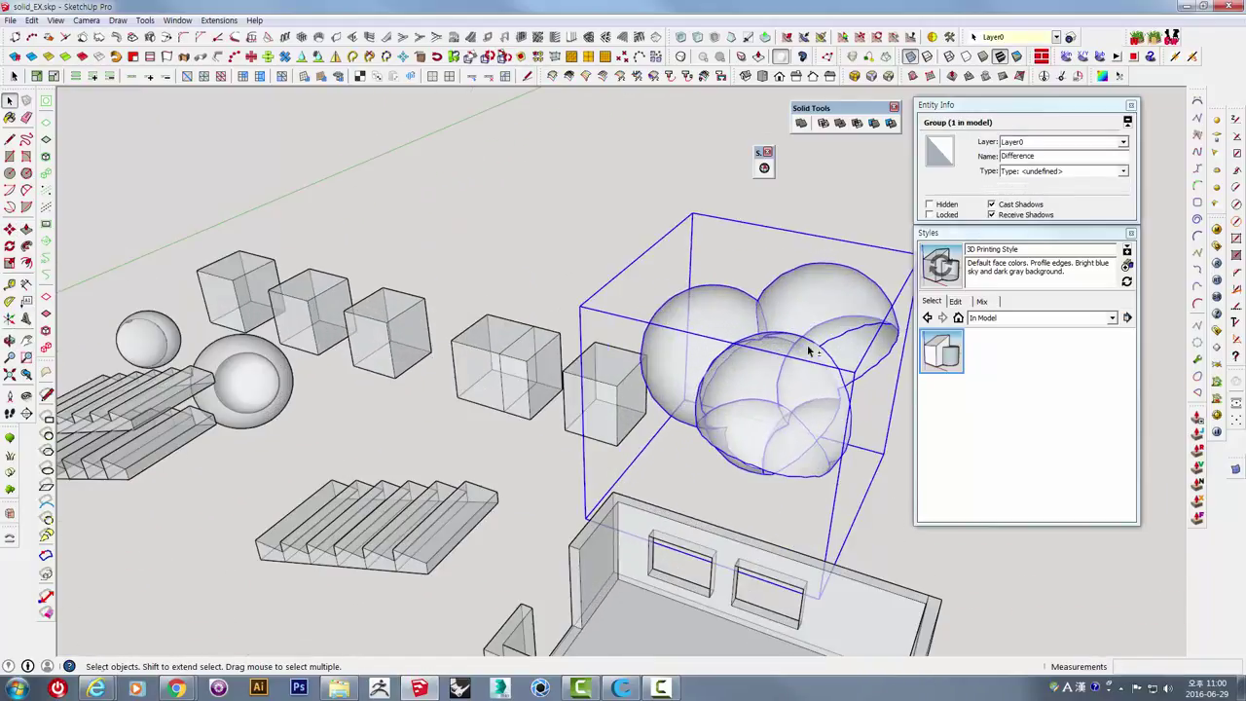
pyautogui.scroll(2, 564, 438)
pyautogui.scroll(2, 718, 365)
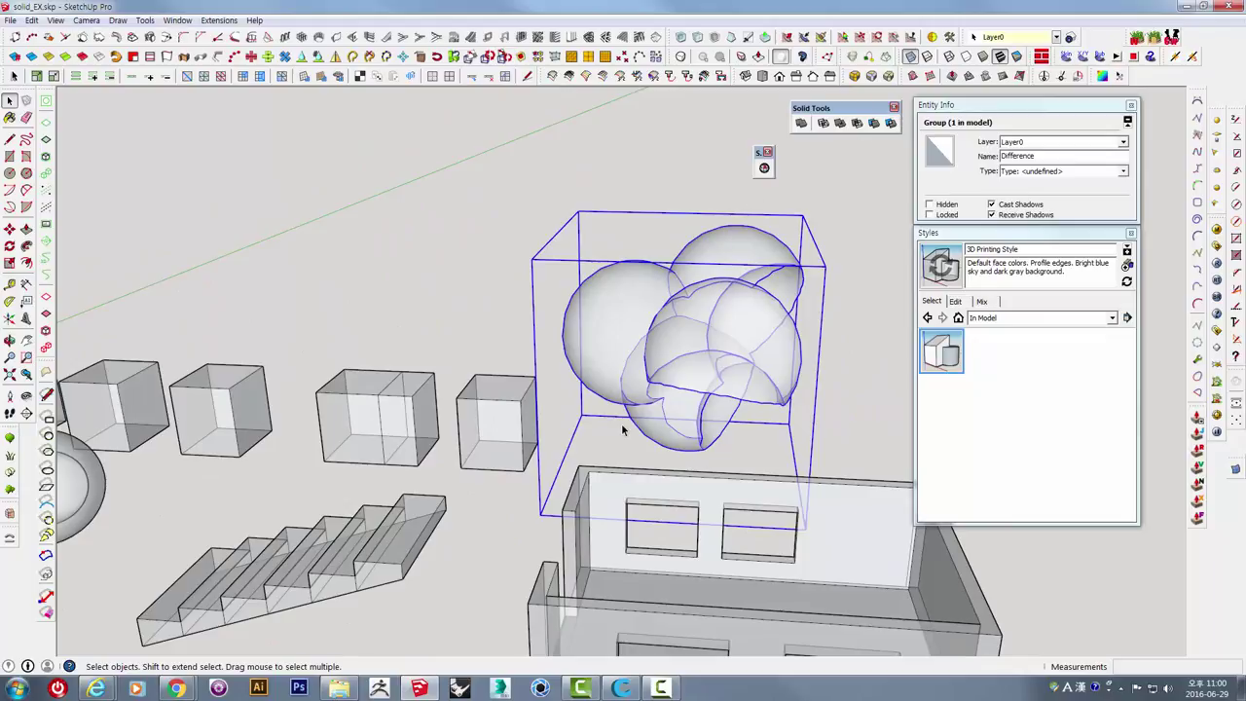
pyautogui.click(622, 689)
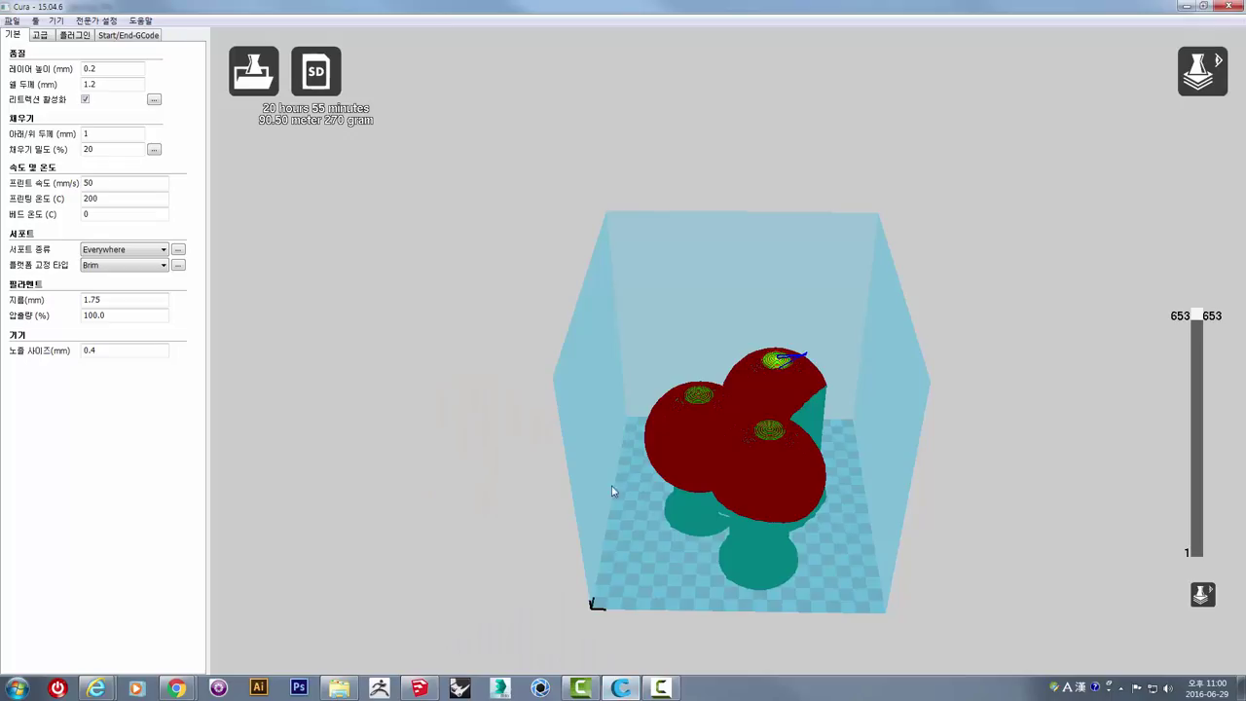
# Zoom in on the three joined spheres and lower the layer slider from 653 to 535.
pyautogui.scroll(1, 857, 458)
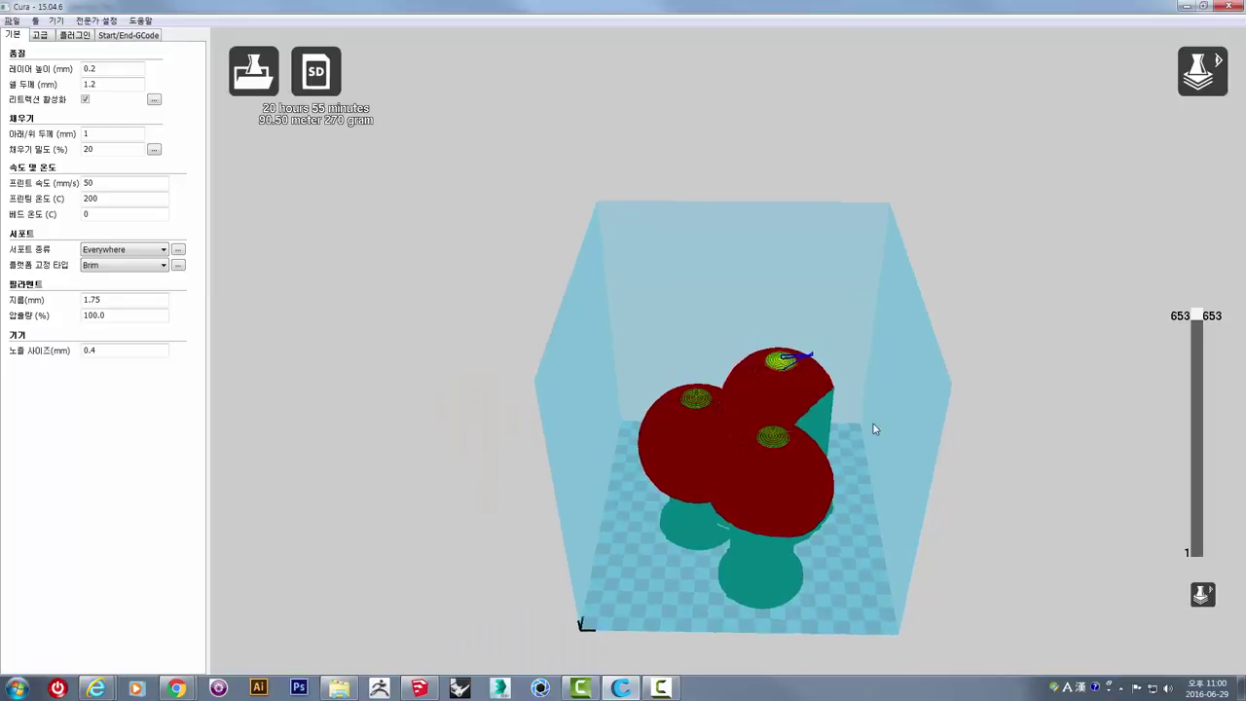
pyautogui.scroll(2, 826, 340)
pyautogui.scroll(1, 837, 467)
pyautogui.scroll(1, 880, 482)
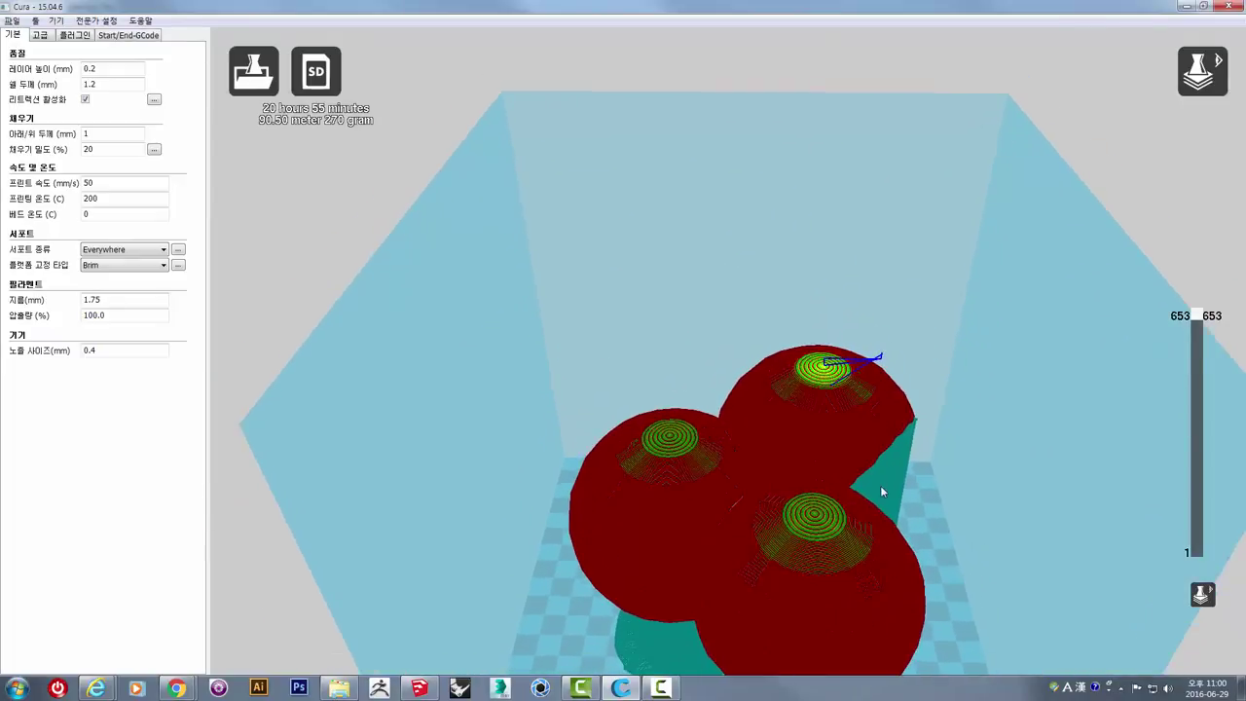
pyautogui.moveTo(882, 492)
pyautogui.mouseDown(button='right')
pyautogui.moveTo(873, 462)
pyautogui.moveTo(915, 537)
pyautogui.moveTo(915, 514)
pyautogui.mouseUp(button='right')
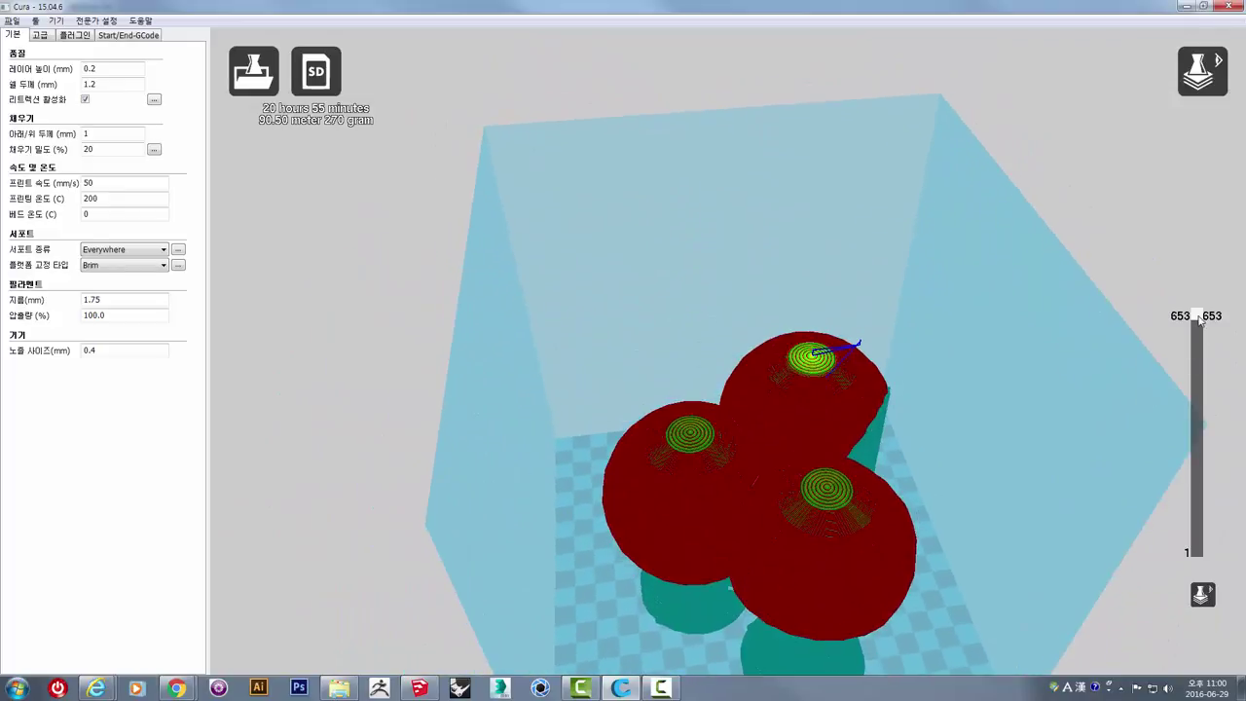
pyautogui.moveTo(1199, 318)
pyautogui.mouseDown()
pyautogui.moveTo(1206, 357)
pyautogui.moveTo(1169, 366)
pyautogui.mouseUp()
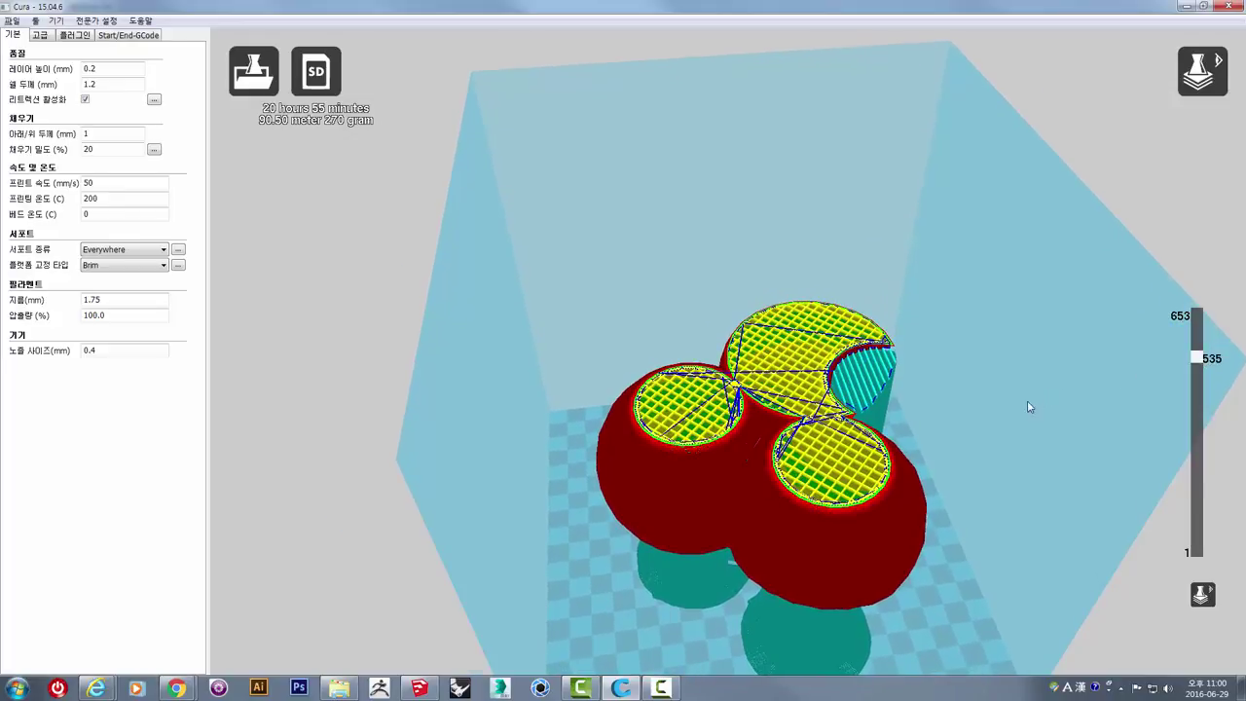
# Orbit around the sliced spheres and lower the layer preview further into the infill.
pyautogui.moveTo(1027, 407)
pyautogui.mouseDown(button='right')
pyautogui.moveTo(1006, 392)
pyautogui.moveTo(1013, 357)
pyautogui.moveTo(854, 423)
pyautogui.mouseUp(button='right')
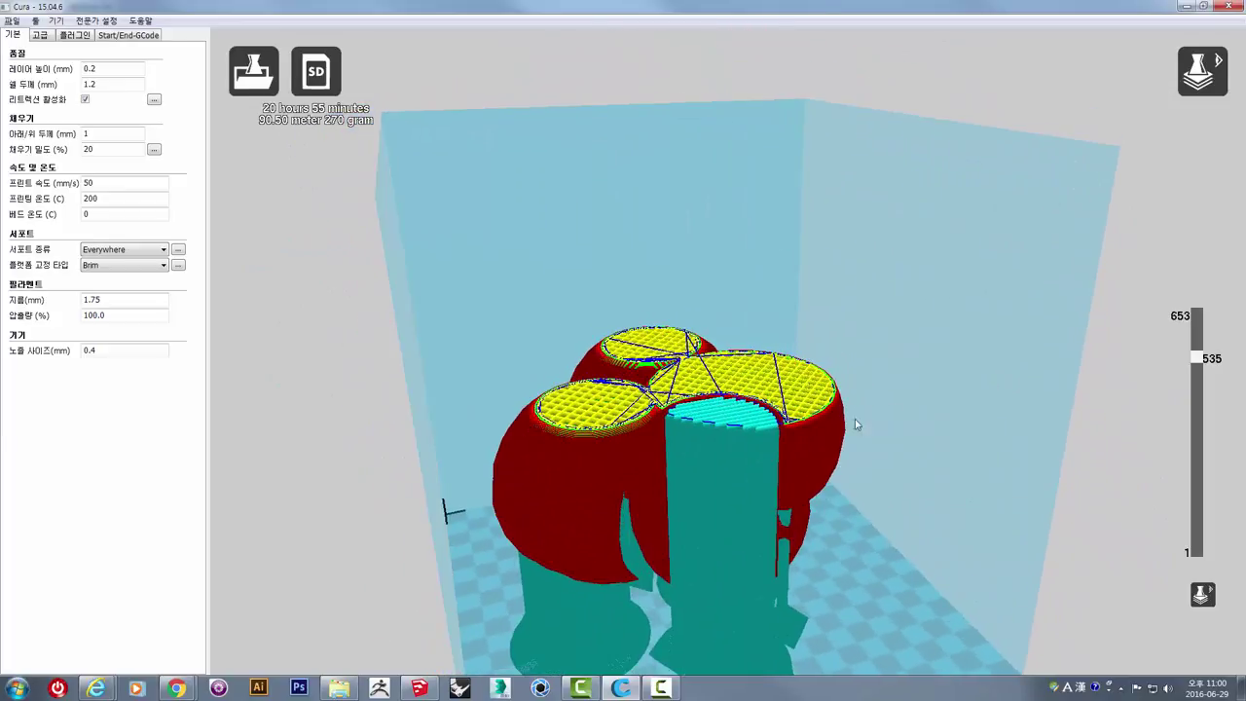
pyautogui.moveTo(879, 489); pyautogui.dragTo(729, 525, button='right')
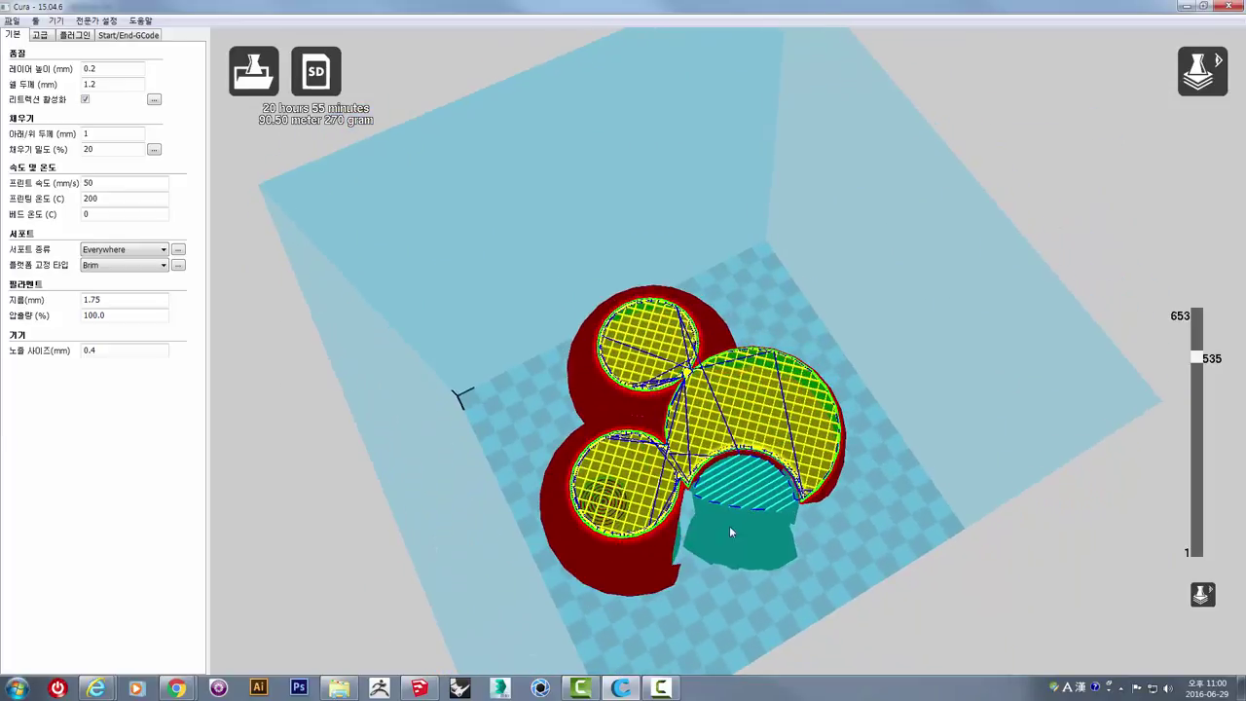
pyautogui.scroll(3, 729, 526)
pyautogui.scroll(1, 721, 532)
pyautogui.scroll(2, 742, 411)
pyautogui.scroll(1, 740, 399)
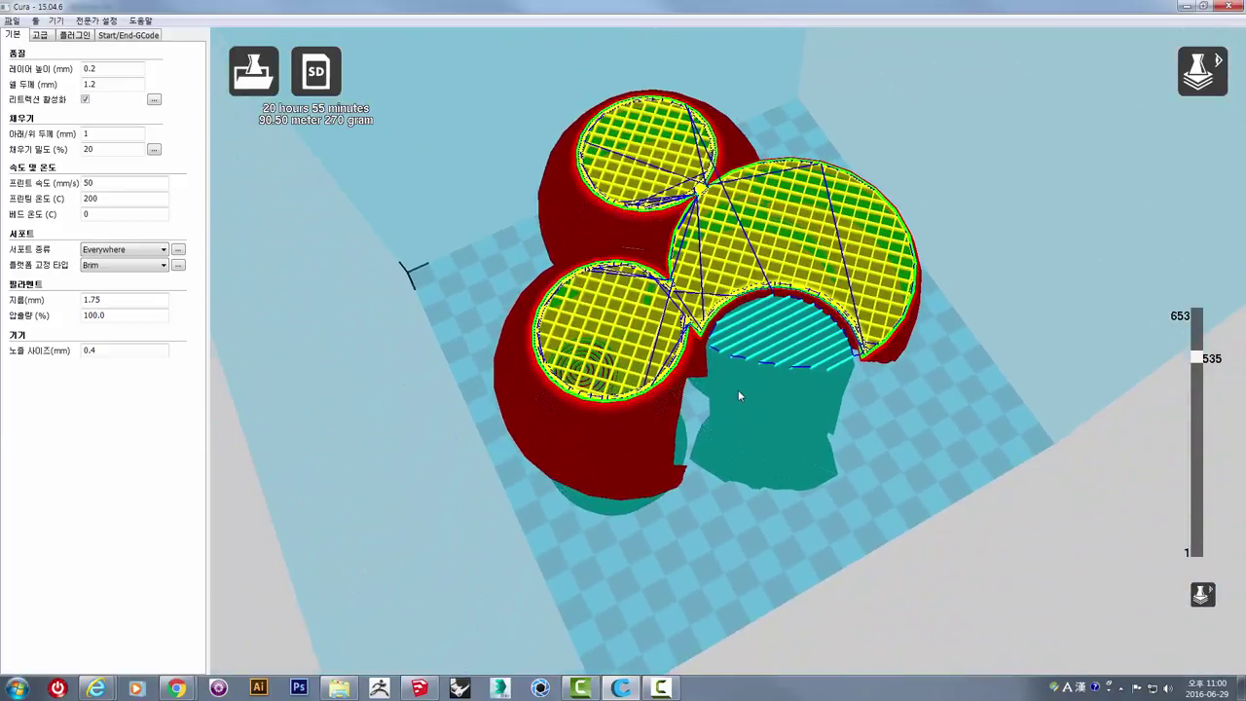
pyautogui.scroll(3, 737, 390)
pyautogui.moveTo(738, 389)
pyautogui.mouseDown(button='right')
pyautogui.moveTo(780, 370)
pyautogui.moveTo(748, 400)
pyautogui.moveTo(764, 401)
pyautogui.moveTo(742, 395)
pyautogui.mouseUp(button='right')
pyautogui.scroll(-2, 742, 395)
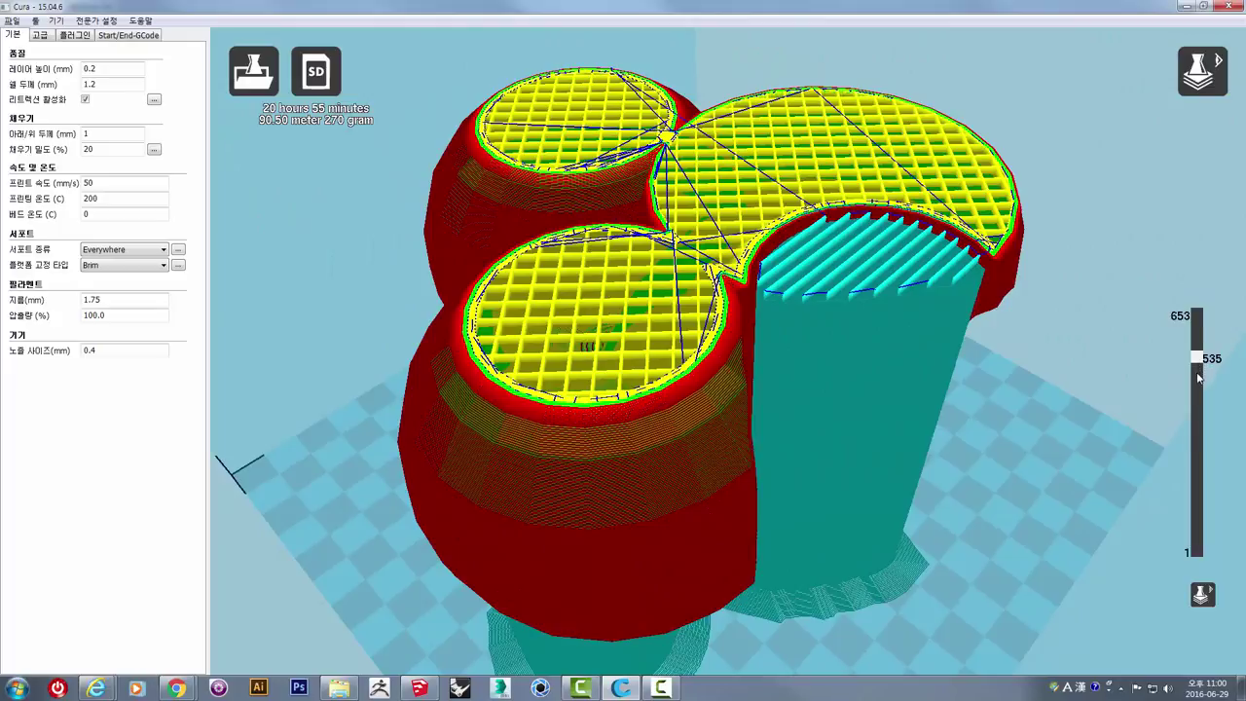
pyautogui.moveTo(1198, 378); pyautogui.dragTo(1200, 416)
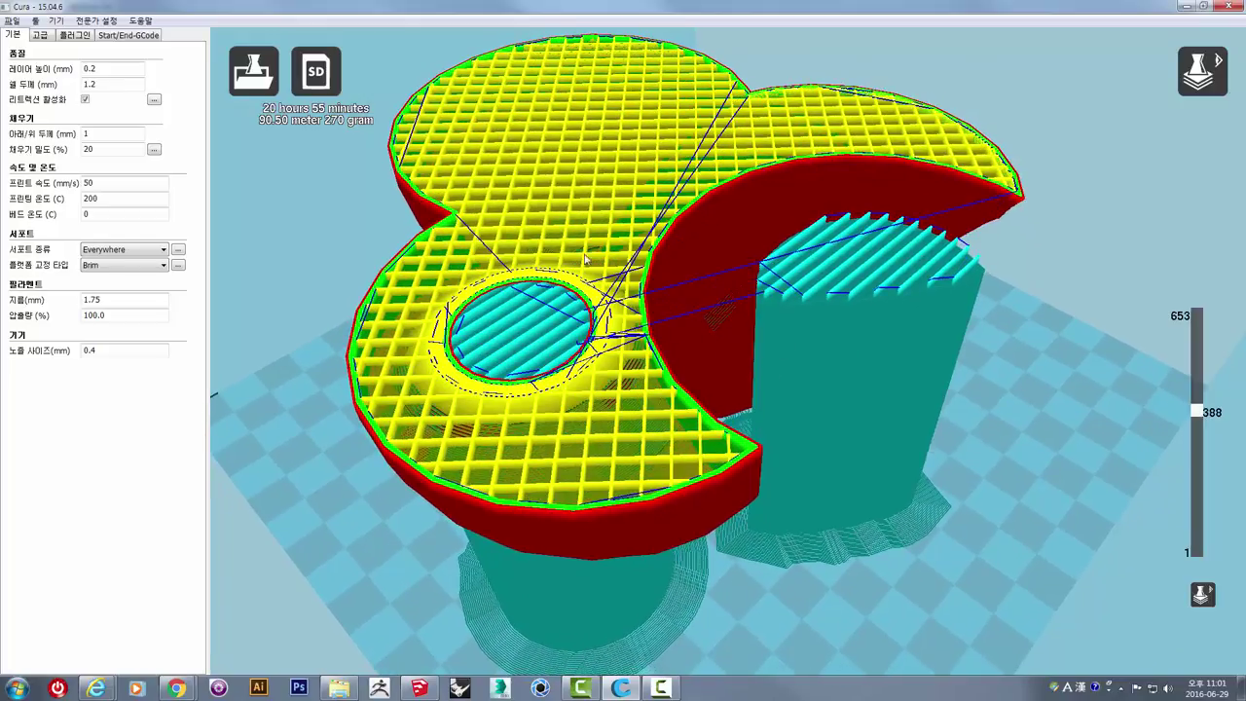
# Step the preview down to the support layers, then raise it back to layer 653.
pyautogui.moveTo(663, 66); pyautogui.dragTo(606, 75, button='right')
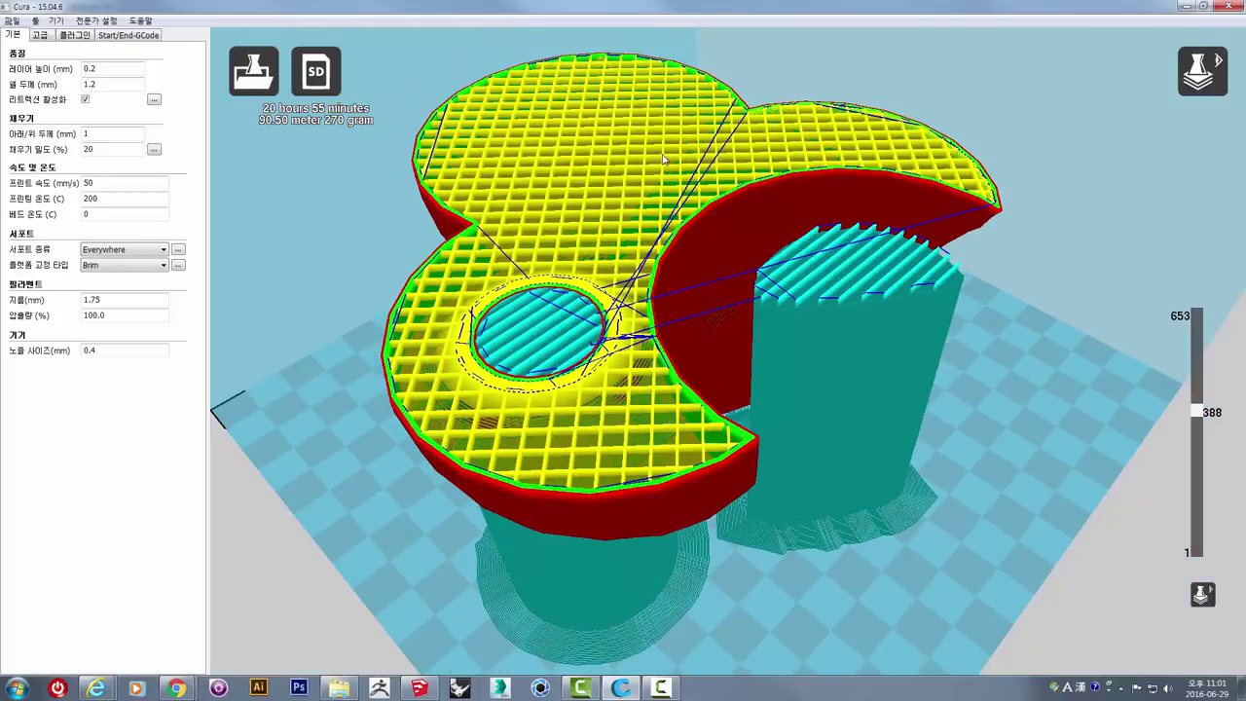
pyautogui.moveTo(1204, 415)
pyautogui.mouseDown()
pyautogui.moveTo(1218, 554)
pyautogui.moveTo(1221, 434)
pyautogui.moveTo(1223, 471)
pyautogui.mouseUp()
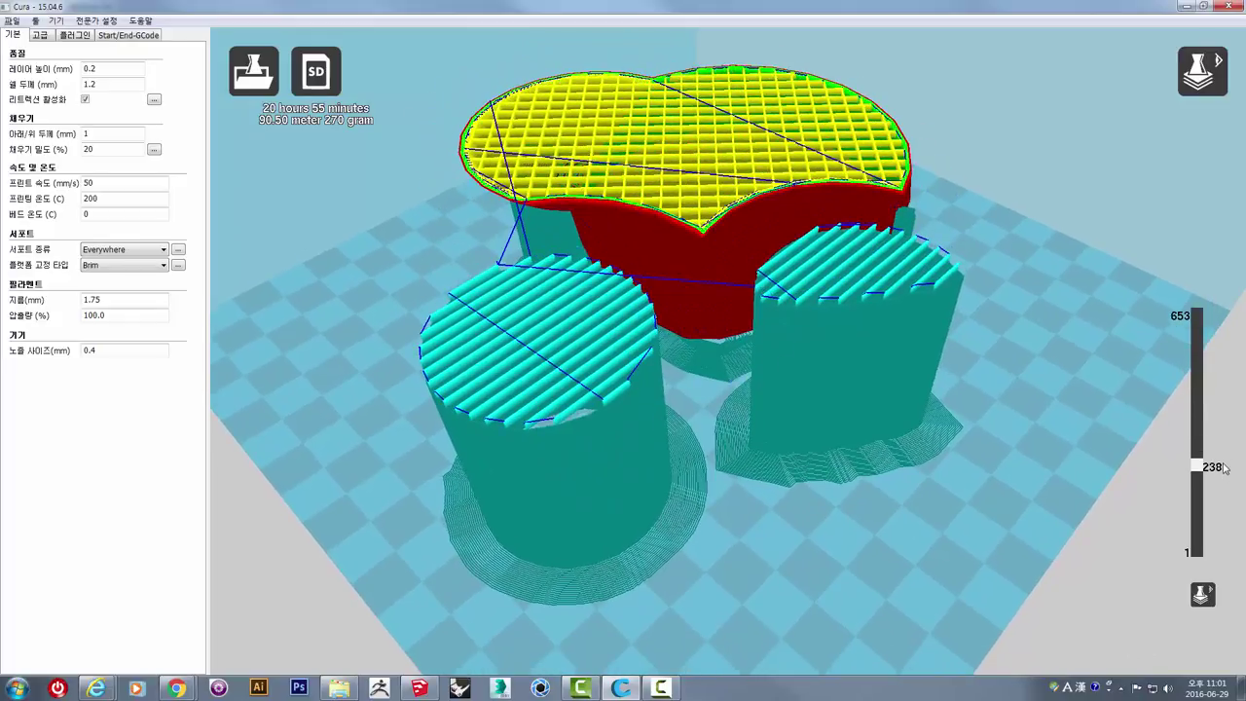
pyautogui.moveTo(723, 527); pyautogui.dragTo(724, 478, button='right')
pyautogui.moveTo(750, 345); pyautogui.dragTo(793, 448, button='right')
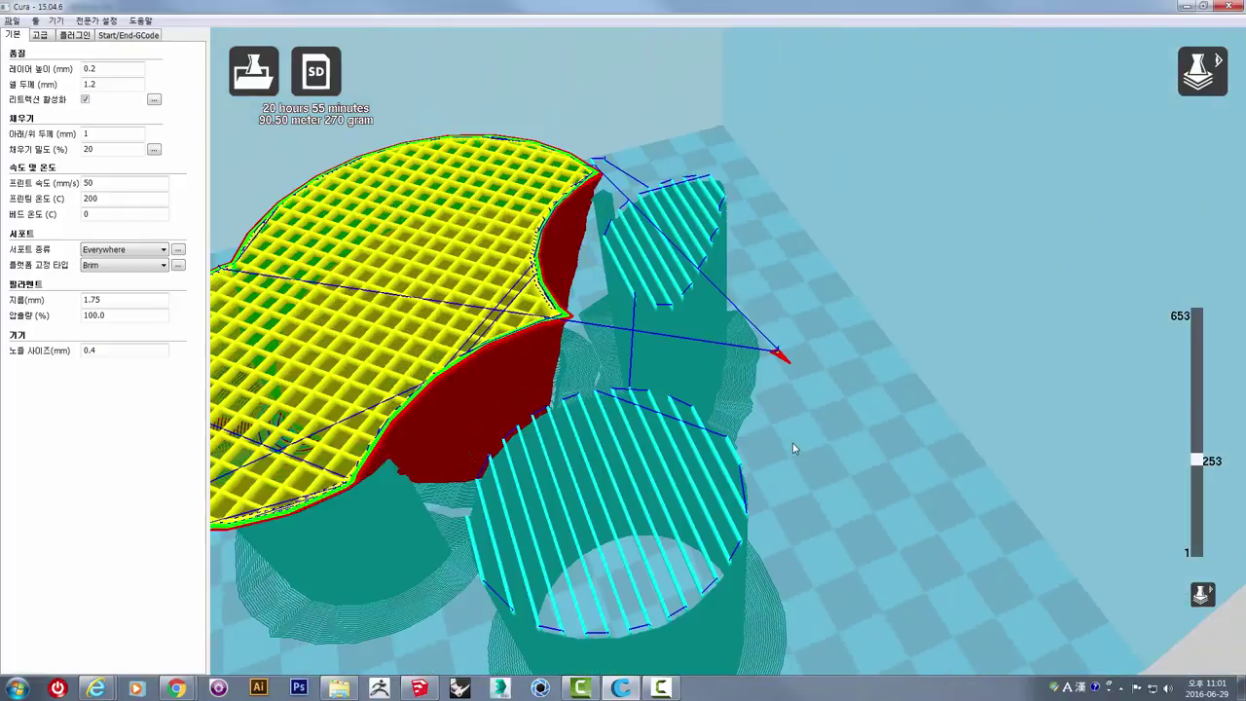
pyautogui.moveTo(1204, 461); pyautogui.dragTo(1201, 314)
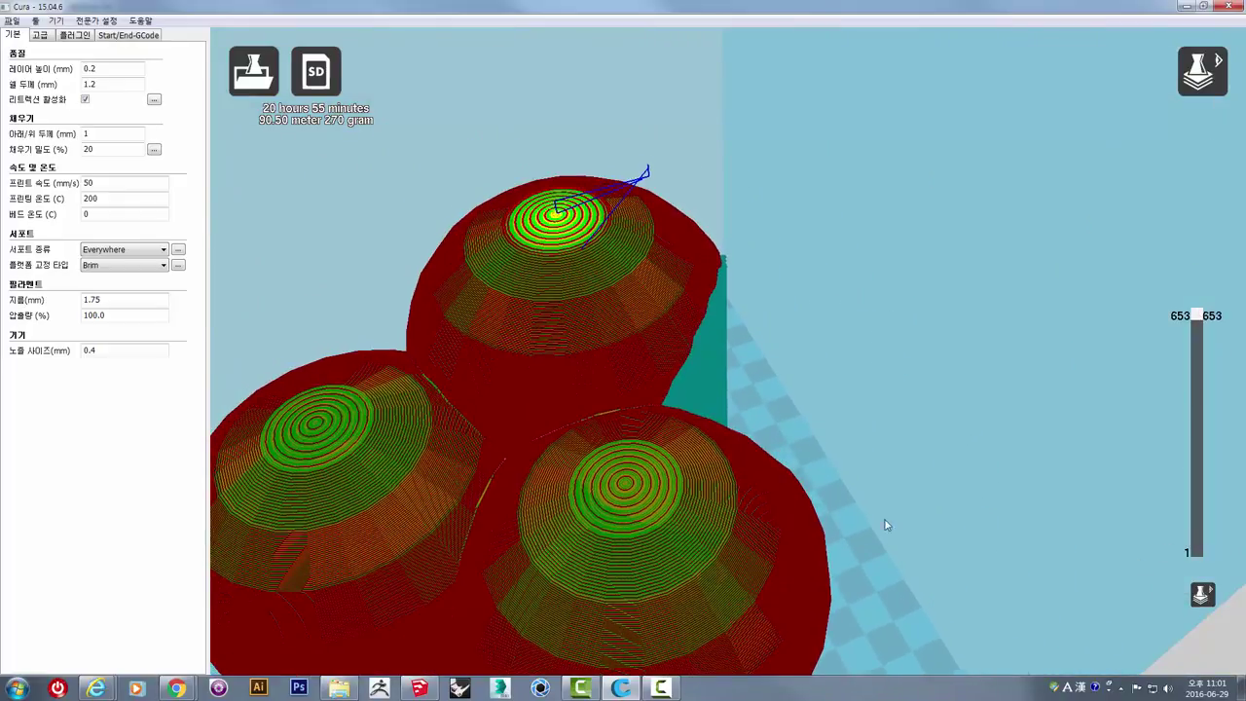
# Zoom and orbit around all 653 sliced layers of the three spheres from several angles.
pyautogui.scroll(5, 884, 519)
pyautogui.moveTo(776, 432)
pyautogui.mouseDown(button='right')
pyautogui.moveTo(790, 454)
pyautogui.moveTo(789, 564)
pyautogui.moveTo(829, 590)
pyautogui.moveTo(829, 551)
pyautogui.moveTo(762, 566)
pyautogui.moveTo(823, 548)
pyautogui.moveTo(760, 564)
pyautogui.moveTo(727, 510)
pyautogui.mouseUp(button='right')
pyautogui.scroll(-3, 790, 454)
pyautogui.scroll(-2, 829, 551)
pyautogui.scroll(-3, 828, 551)
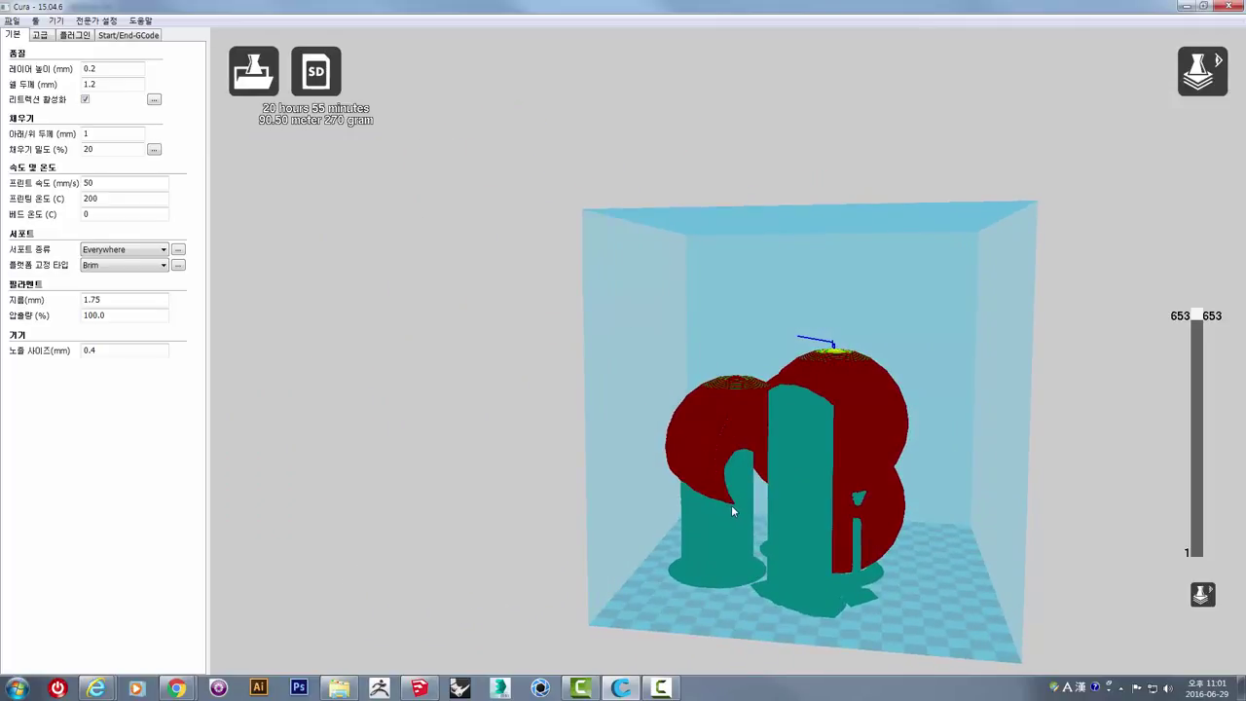
pyautogui.scroll(2, 731, 506)
pyautogui.moveTo(730, 507)
pyautogui.mouseDown(button='right')
pyautogui.moveTo(740, 525)
pyautogui.moveTo(665, 389)
pyautogui.moveTo(628, 654)
pyautogui.mouseUp(button='right')
pyautogui.scroll(1, 677, 380)
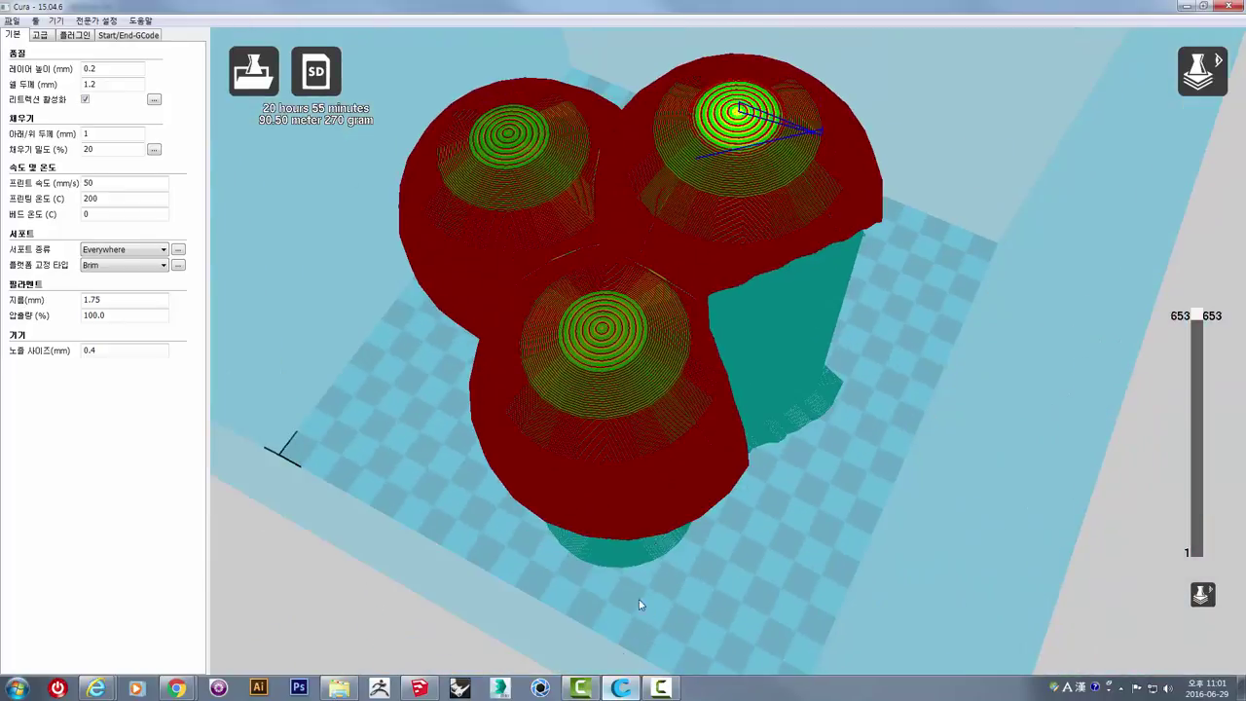
pyautogui.moveTo(639, 605)
pyautogui.mouseDown(button='right')
pyautogui.moveTo(655, 484)
pyautogui.moveTo(647, 552)
pyautogui.mouseUp(button='right')
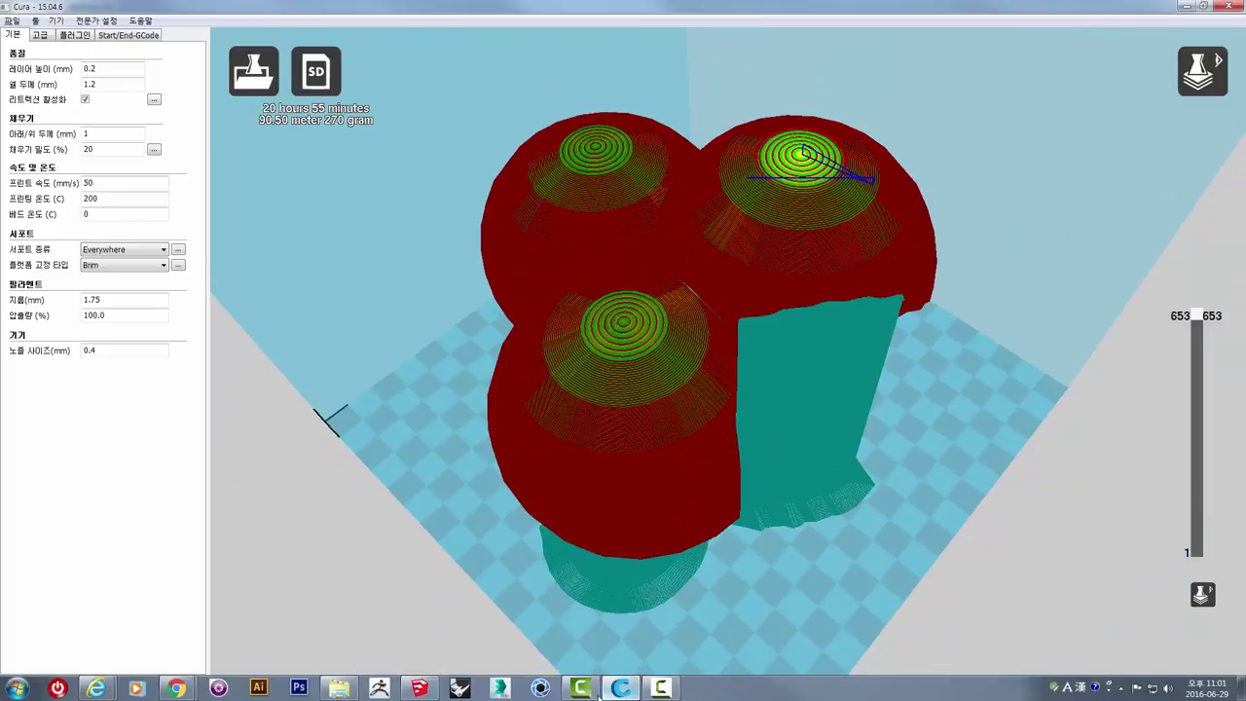
# Back in SketchUp, clear the sphere selection and orbit to the large hollow sphere.
pyautogui.click(425, 687)
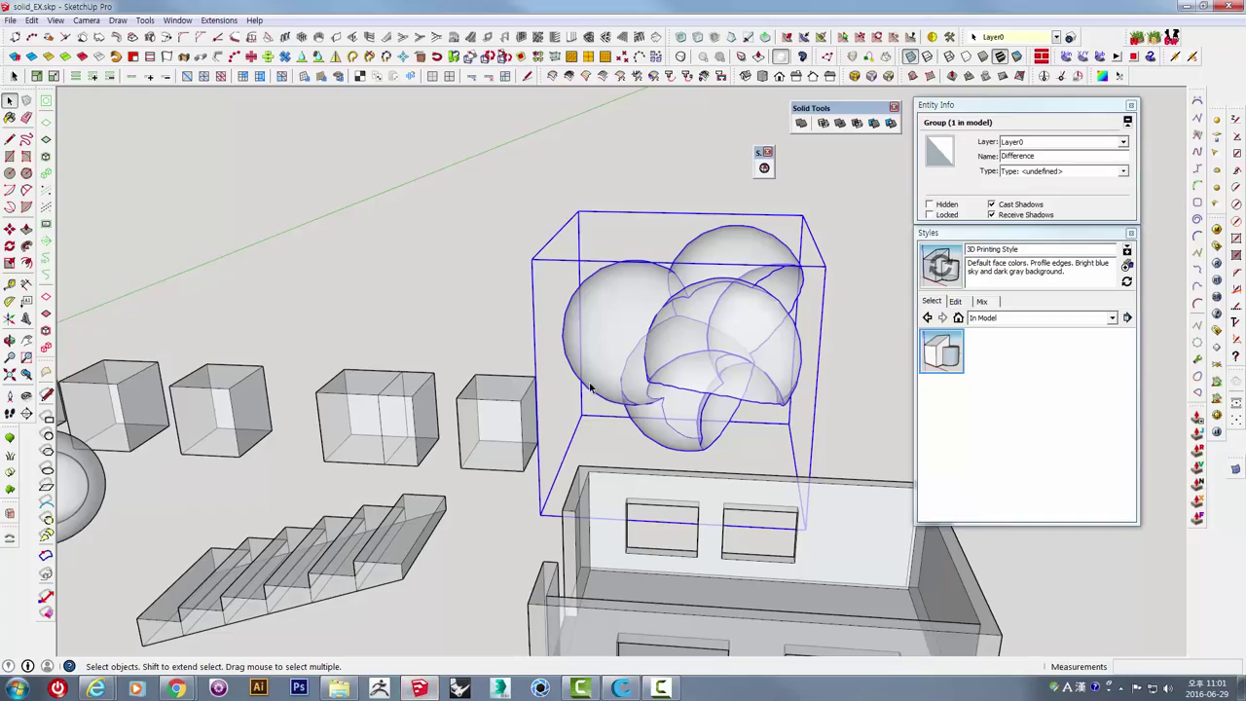
pyautogui.click(541, 297)
pyautogui.scroll(-5, 541, 298)
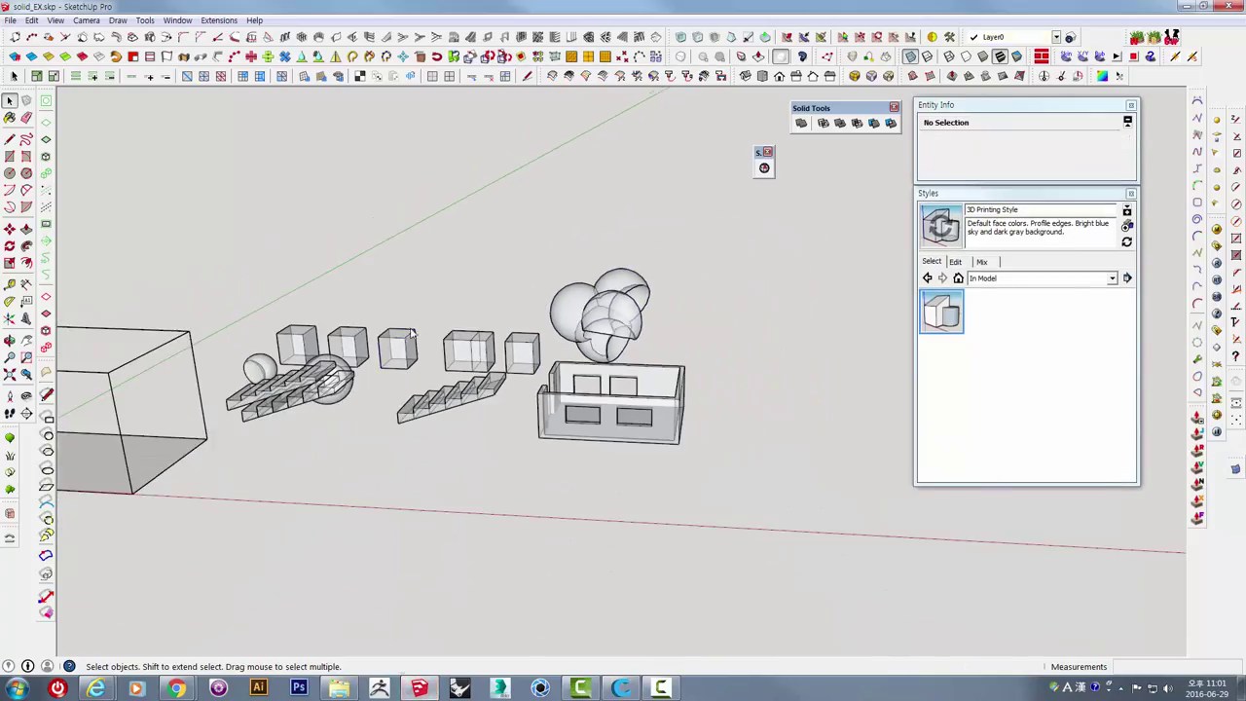
pyautogui.rightClick(395, 334)
pyautogui.click(515, 224)
pyautogui.click(519, 224)
pyautogui.moveTo(519, 223)
pyautogui.mouseDown(button='middle')
pyautogui.moveTo(522, 339)
pyautogui.moveTo(639, 335)
pyautogui.moveTo(549, 487)
pyautogui.mouseUp(button='middle')
pyautogui.scroll(2, 638, 336)
pyautogui.scroll(-2, 630, 348)
pyautogui.scroll(3, 549, 488)
pyautogui.scroll(2, 549, 487)
pyautogui.scroll(3, 529, 356)
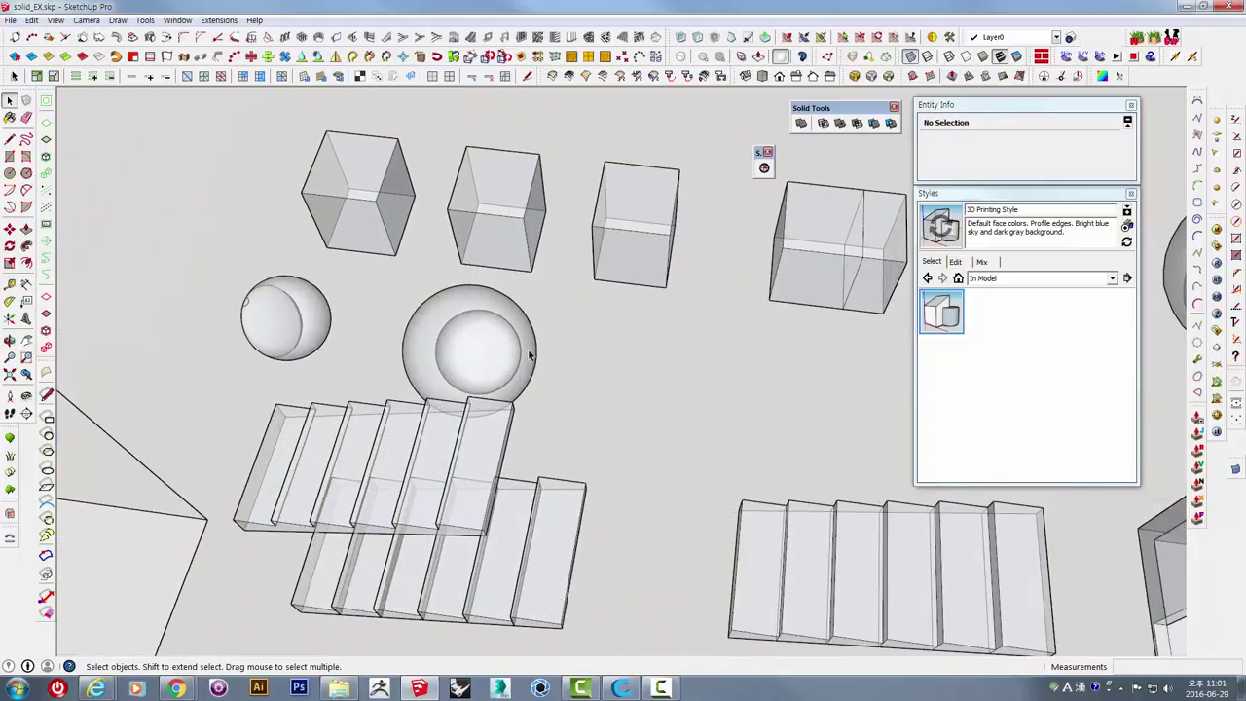
# Box-select the large hollow sphere and copy it out beside the Replicator box.
pyautogui.moveTo(528, 356); pyautogui.dragTo(675, 389, button='middle')
pyautogui.moveTo(735, 405); pyautogui.dragTo(604, 381)
pyautogui.scroll(-3, 604, 382)
pyautogui.moveTo(605, 382); pyautogui.dragTo(671, 378, button='middle')
pyautogui.press('m')
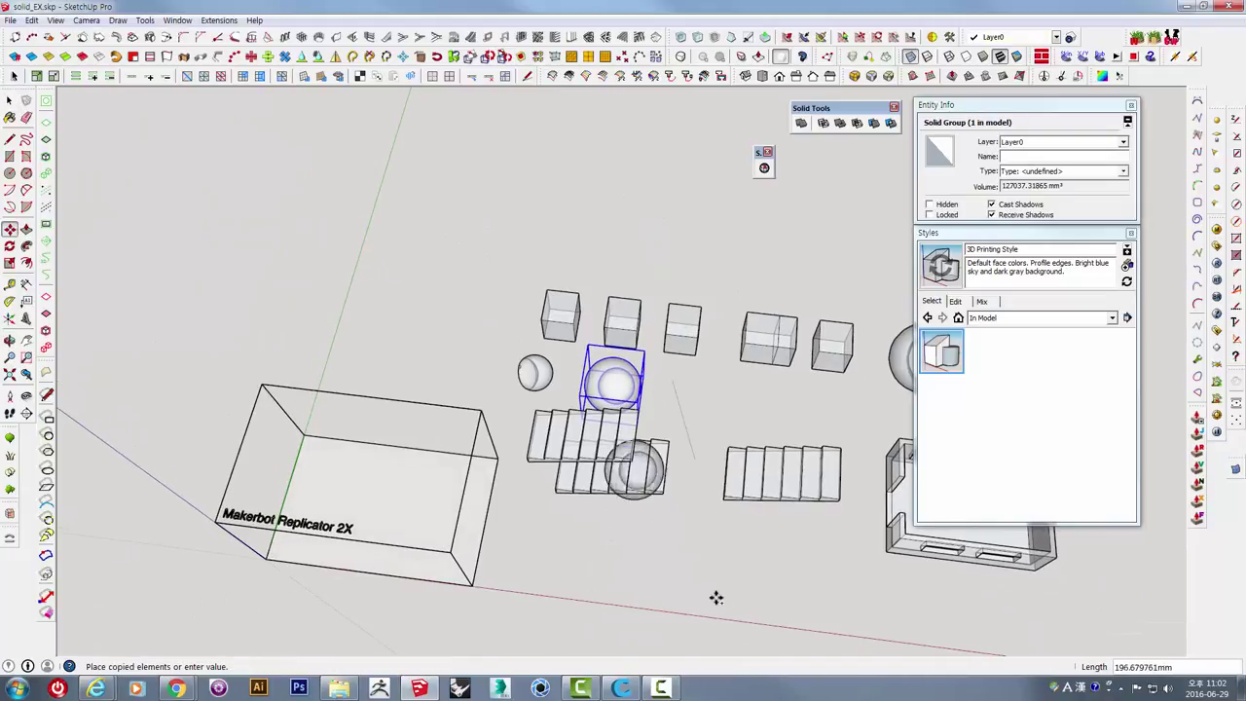
pyautogui.moveTo(710, 477); pyautogui.dragTo(584, 292, button='middle')
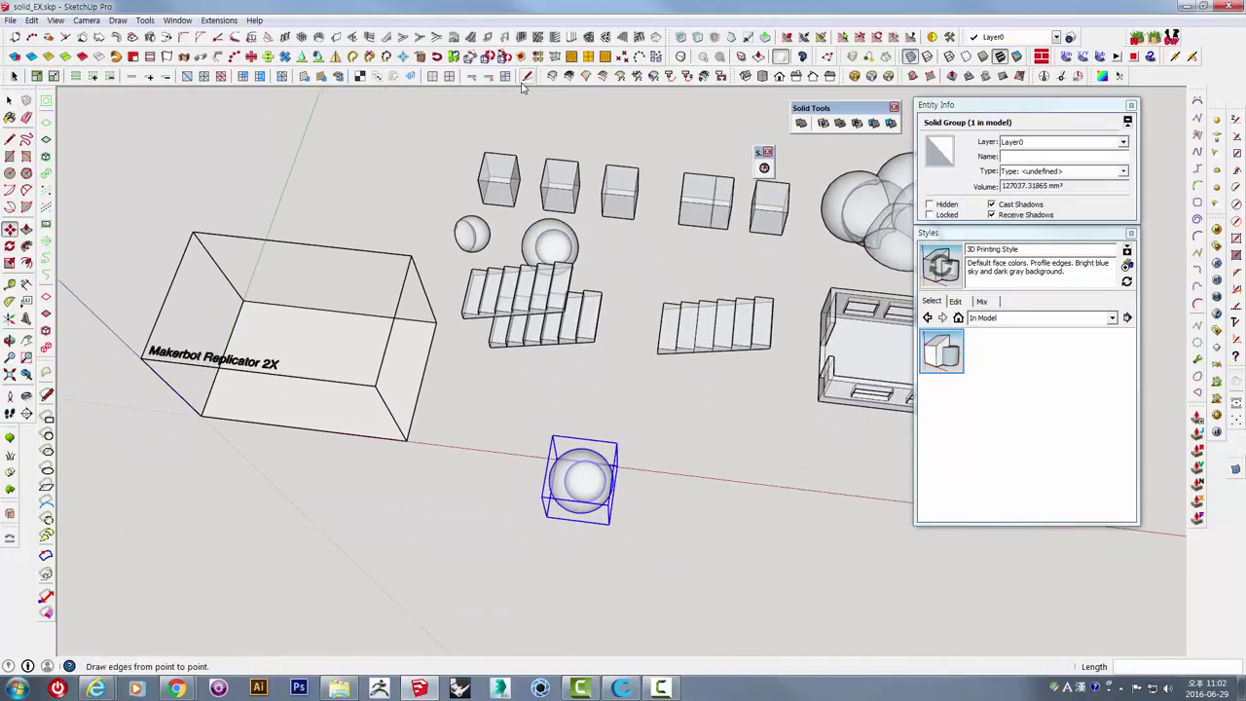
# Place another sphere copy to the right and switch on X-ray to show the hollow interiors.
pyautogui.click(910, 56)
pyautogui.moveTo(695, 389)
pyautogui.mouseDown(button='middle')
pyautogui.moveTo(594, 377)
pyautogui.moveTo(597, 418)
pyautogui.moveTo(538, 474)
pyautogui.mouseUp(button='middle')
pyautogui.scroll(3, 593, 377)
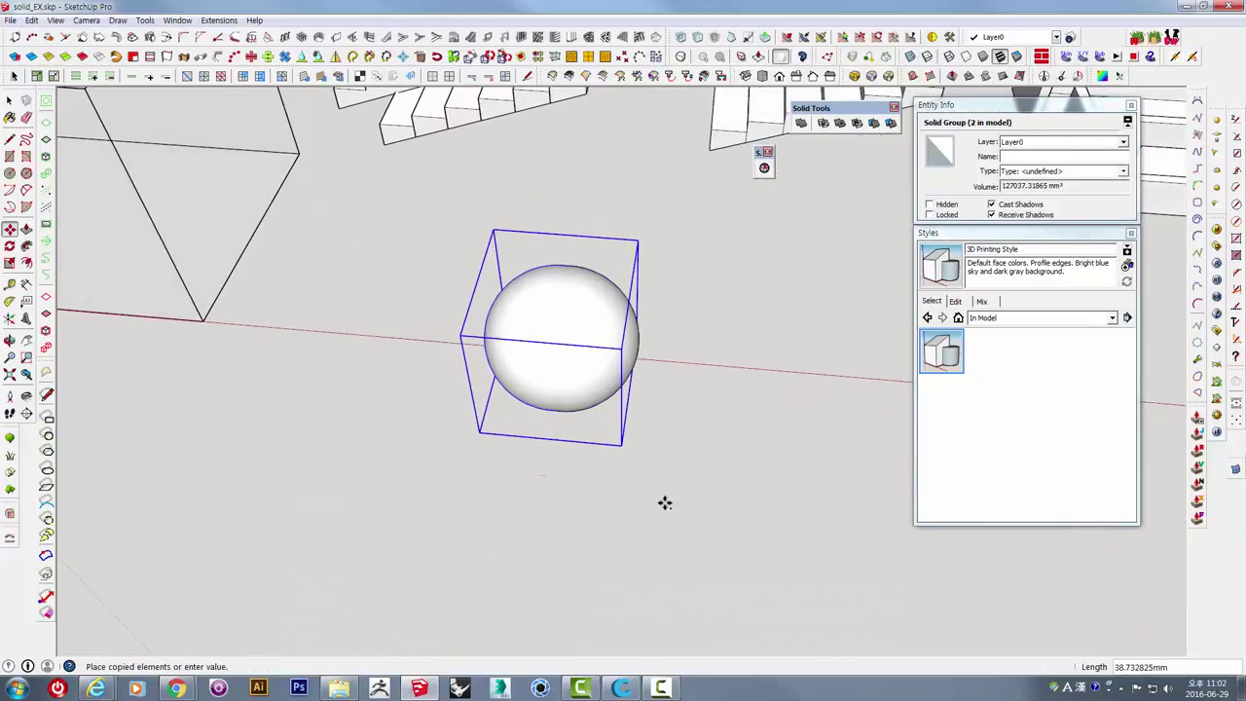
pyautogui.click(742, 480)
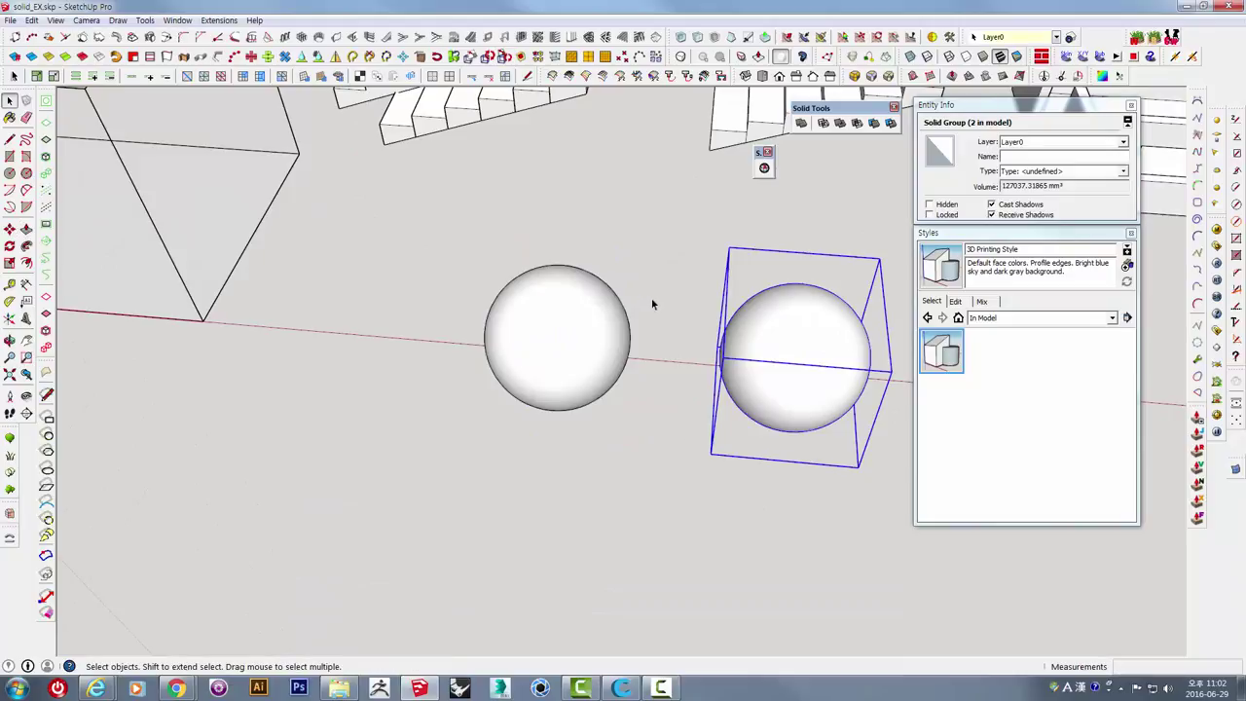
pyautogui.click(702, 328)
pyautogui.scroll(5, 510, 412)
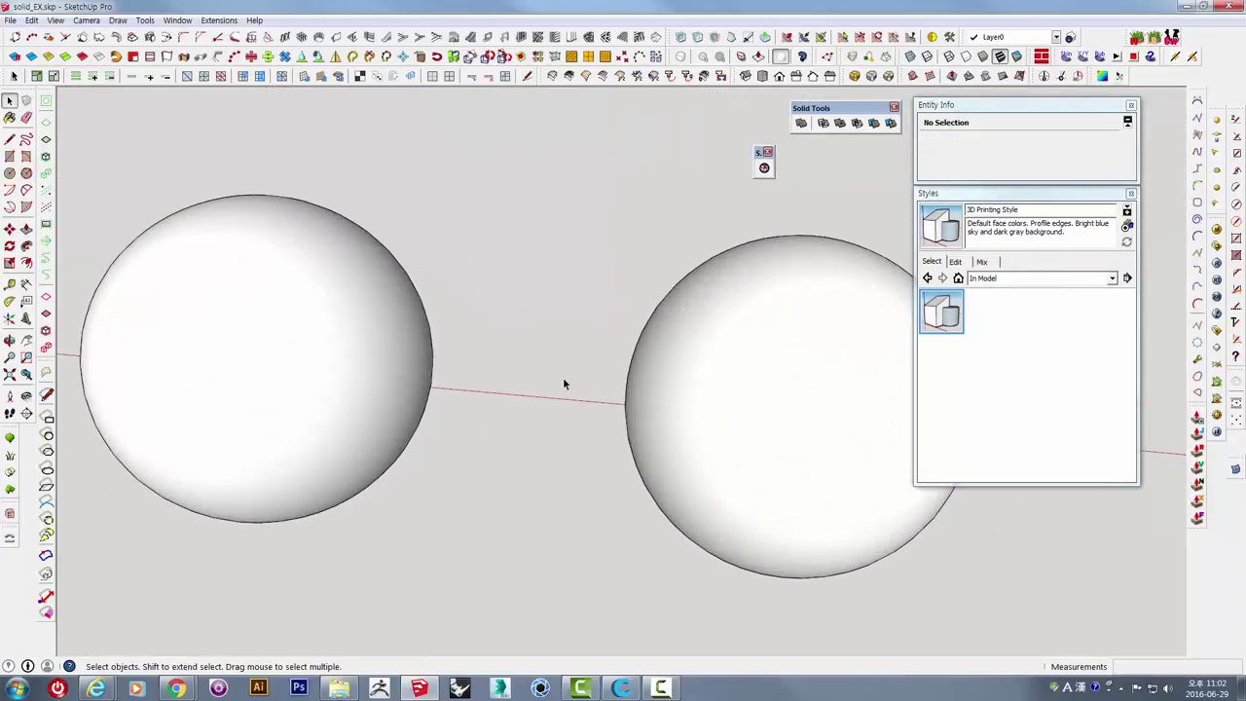
pyautogui.scroll(-3, 566, 355)
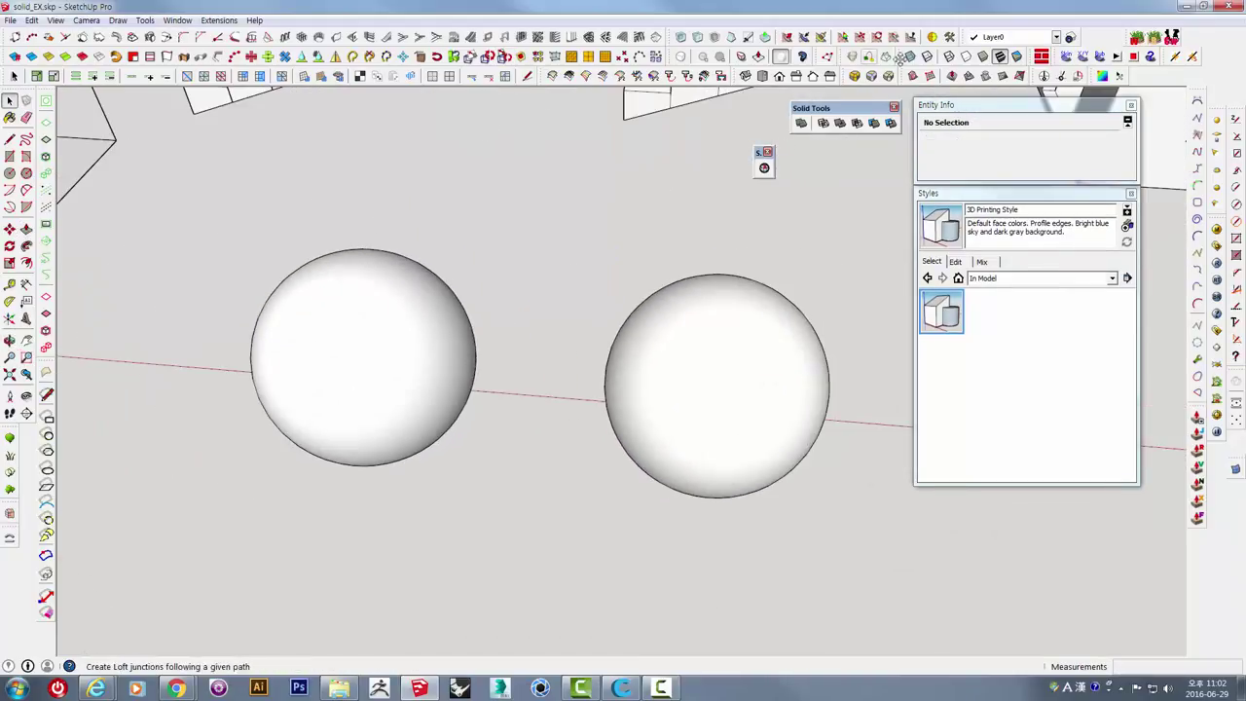
pyautogui.click(910, 56)
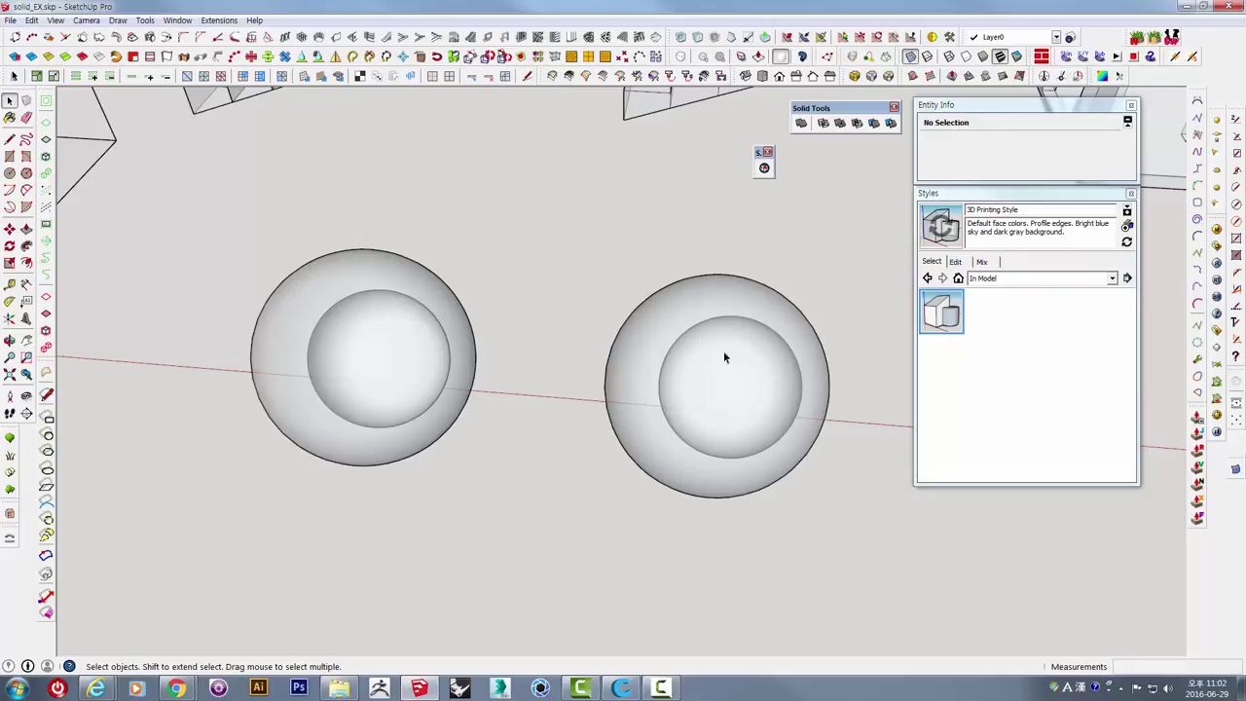
# Scale both hollow sphere groups up by a factor of 100 from a corner grip.
pyautogui.scroll(-3, 524, 265)
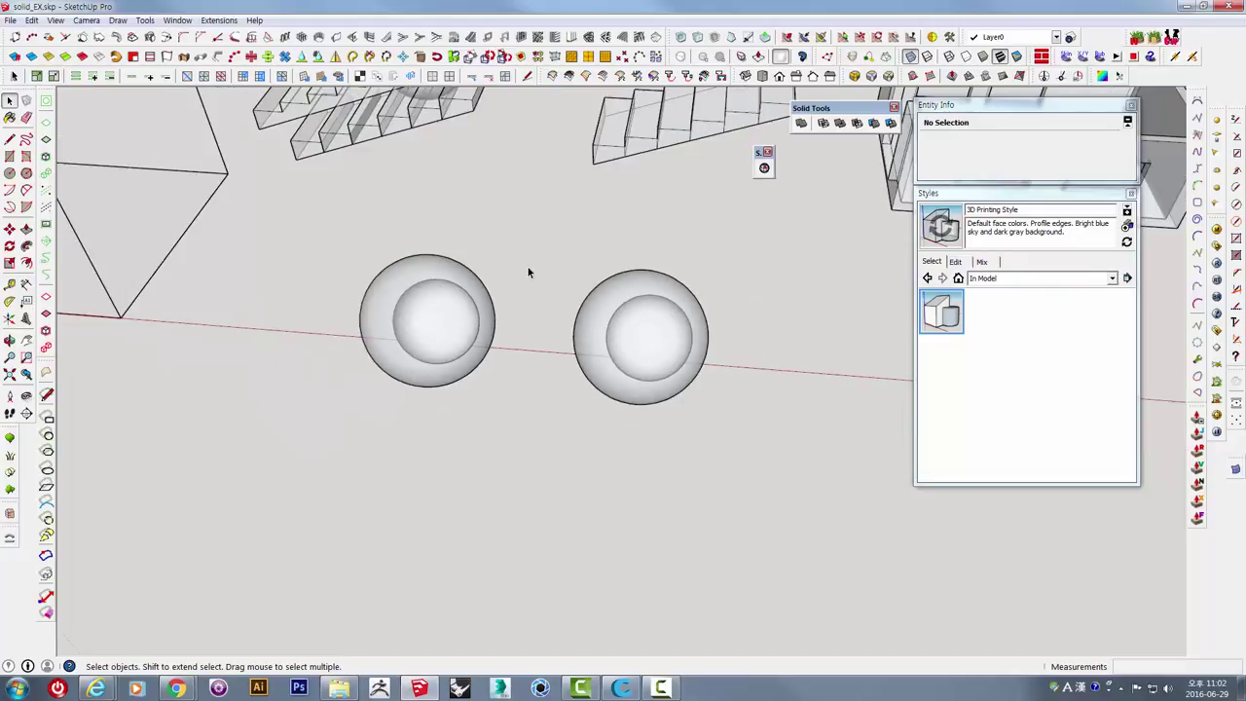
pyautogui.scroll(-2, 528, 267)
pyautogui.moveTo(378, 255); pyautogui.dragTo(438, 244, button='middle')
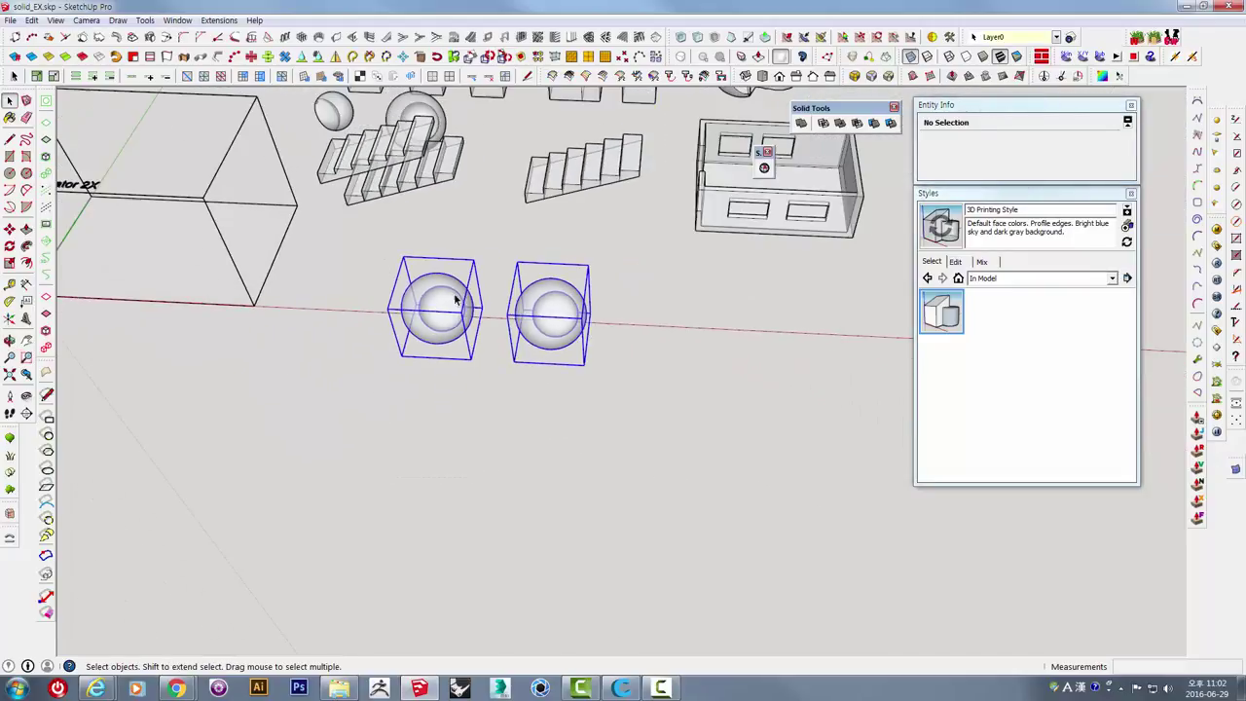
pyautogui.press('s')
pyautogui.moveTo(587, 263); pyautogui.dragTo(632, 217)
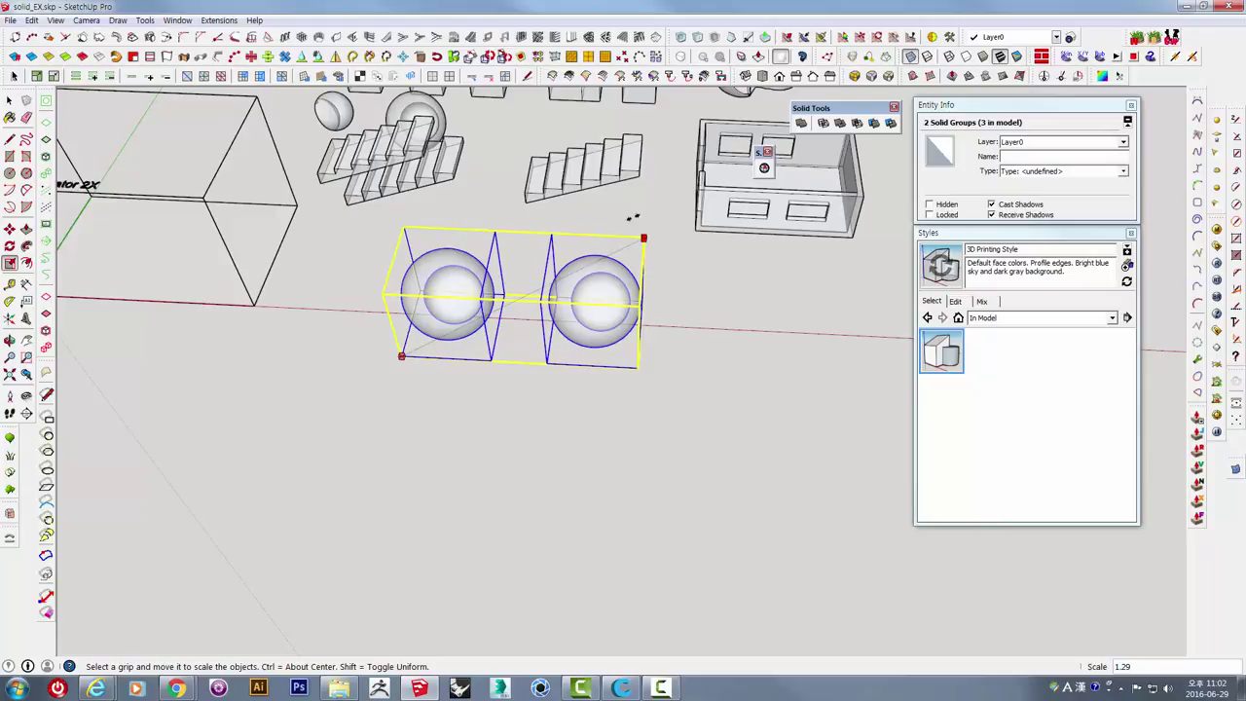
pyautogui.write('100')
pyautogui.press('Return')
# Clear the selection and orbit around the enlarged spheres to inspect them.
pyautogui.scroll(-3, 633, 220)
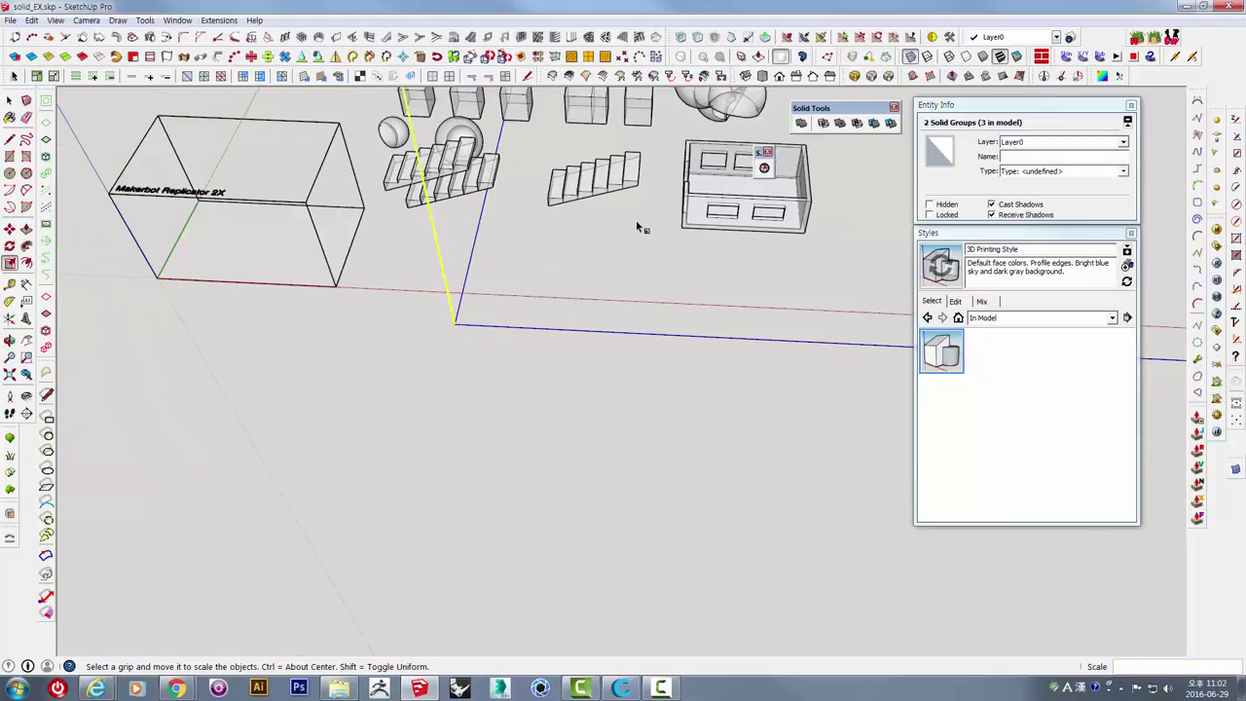
pyautogui.scroll(8, 634, 243)
pyautogui.moveTo(634, 264); pyautogui.dragTo(595, 320, button='middle')
pyautogui.press('space')
pyautogui.scroll(-3, 649, 381)
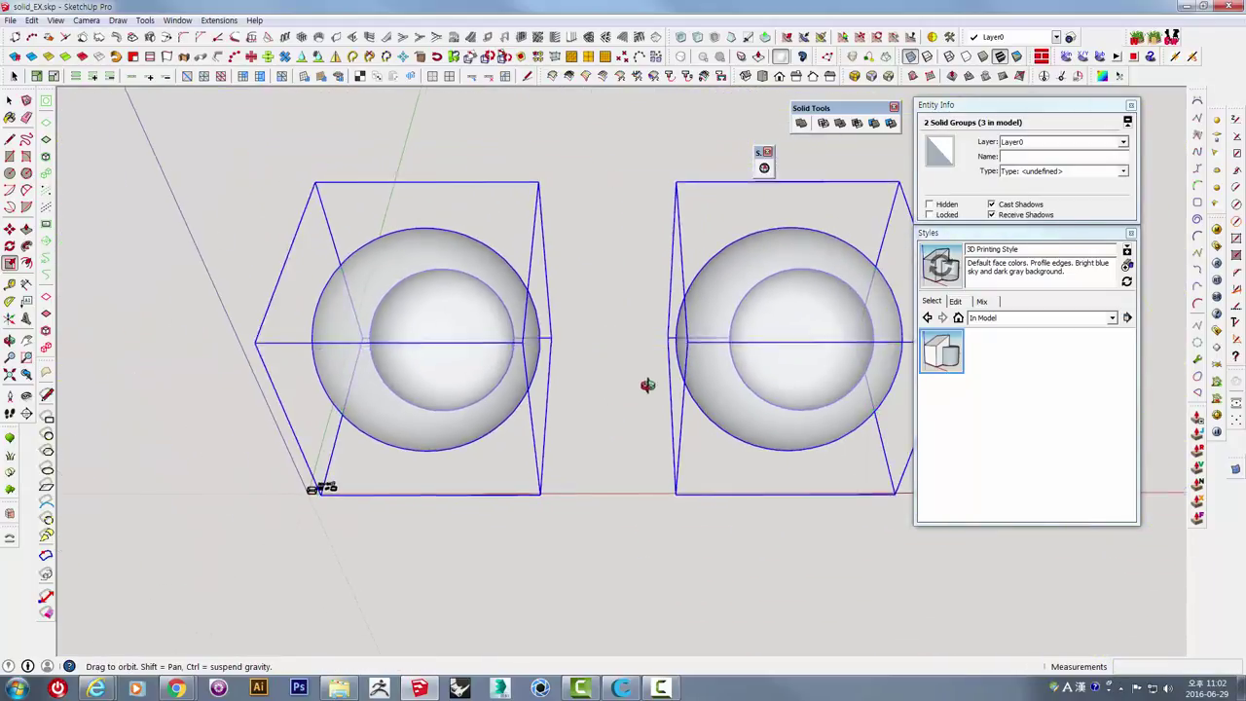
pyautogui.click(650, 536)
pyautogui.moveTo(650, 536)
pyautogui.mouseDown(button='middle')
pyautogui.moveTo(606, 416)
pyautogui.moveTo(515, 325)
pyautogui.mouseUp(button='middle')
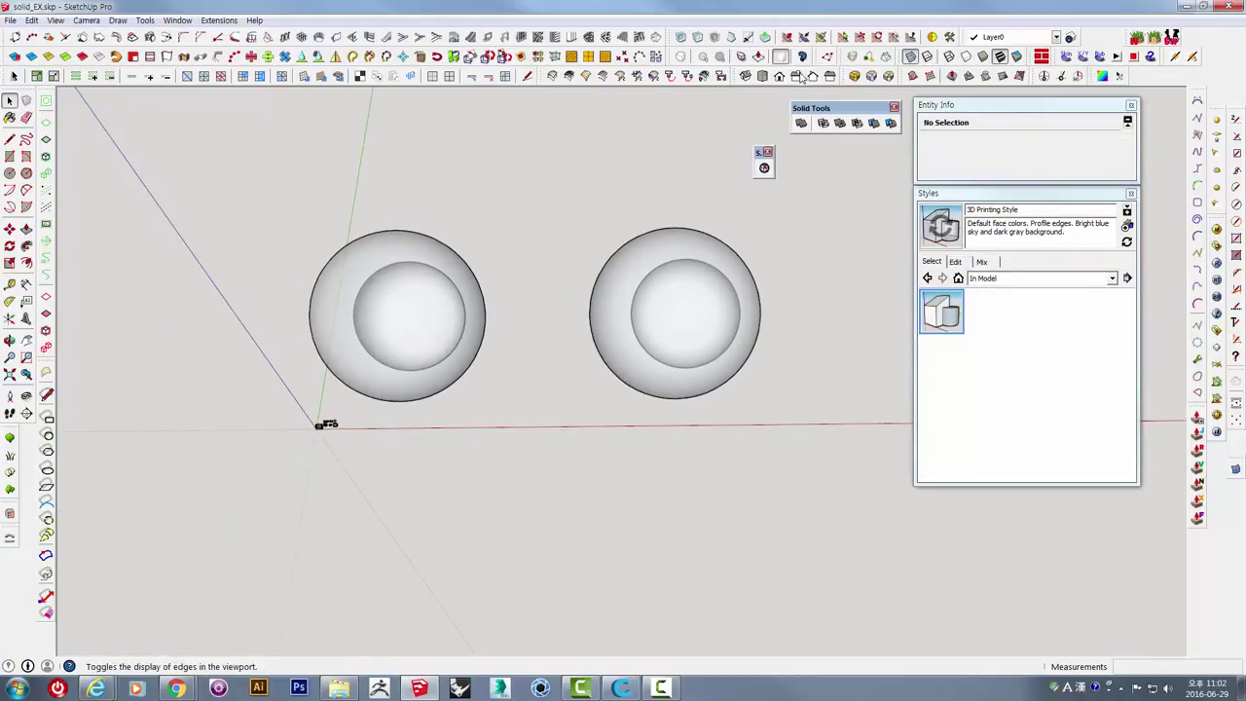
pyautogui.moveTo(779, 244); pyautogui.dragTo(757, 290, button='middle')
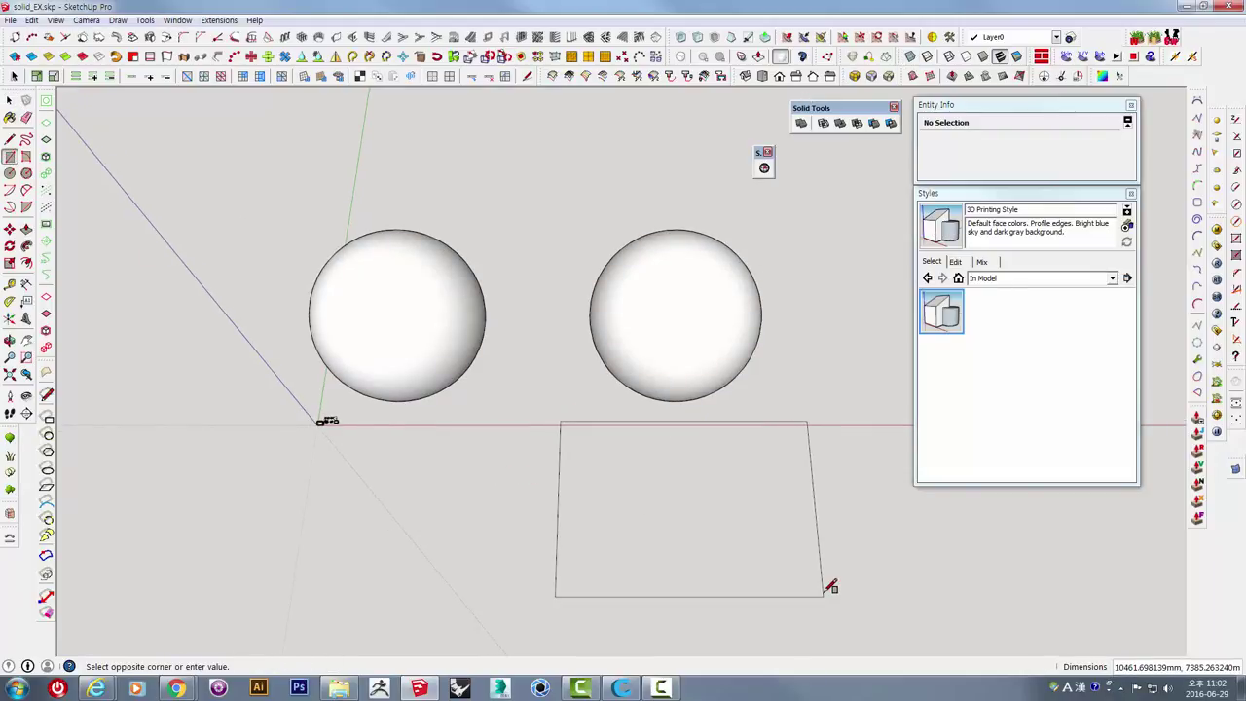
# Push/Pull the rectangle below the spheres into a tall box and make it a group.
pyautogui.click(830, 586)
pyautogui.moveTo(830, 586)
pyautogui.mouseDown(button='middle')
pyautogui.moveTo(960, 423)
pyautogui.moveTo(843, 417)
pyautogui.mouseUp(button='middle')
pyautogui.press('p')
pyautogui.click(794, 421)
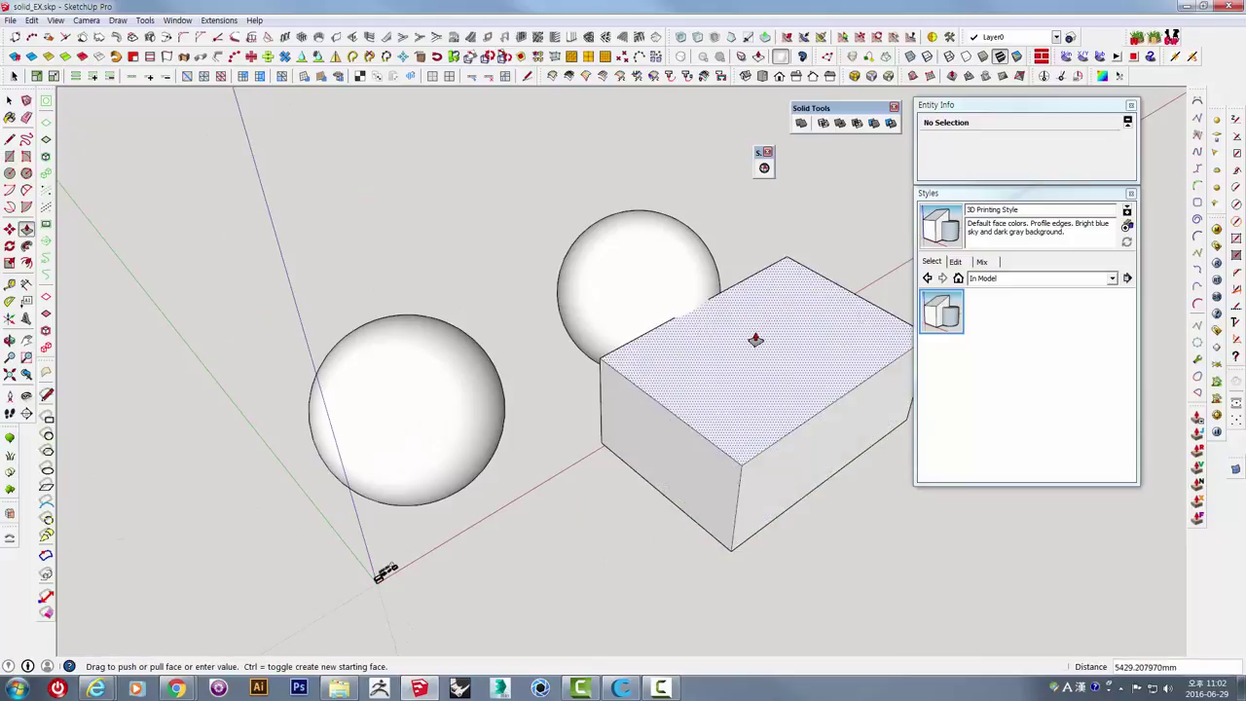
pyautogui.click(750, 298)
pyautogui.moveTo(750, 297)
pyautogui.mouseDown(button='middle')
pyautogui.moveTo(828, 473)
pyautogui.moveTo(793, 481)
pyautogui.moveTo(782, 503)
pyautogui.moveTo(767, 490)
pyautogui.moveTo(520, 512)
pyautogui.moveTo(714, 512)
pyautogui.mouseUp(button='middle')
pyautogui.press('space')
pyautogui.click(750, 339)
pyautogui.tripleClick(750, 339)
pyautogui.rightClick(750, 337)
pyautogui.click(790, 445)
# Ctrl-Move a copy of the box beside the original and view both boxes over the spheres.
pyautogui.press('m')
pyautogui.click(715, 512)
pyautogui.press('ctrl')
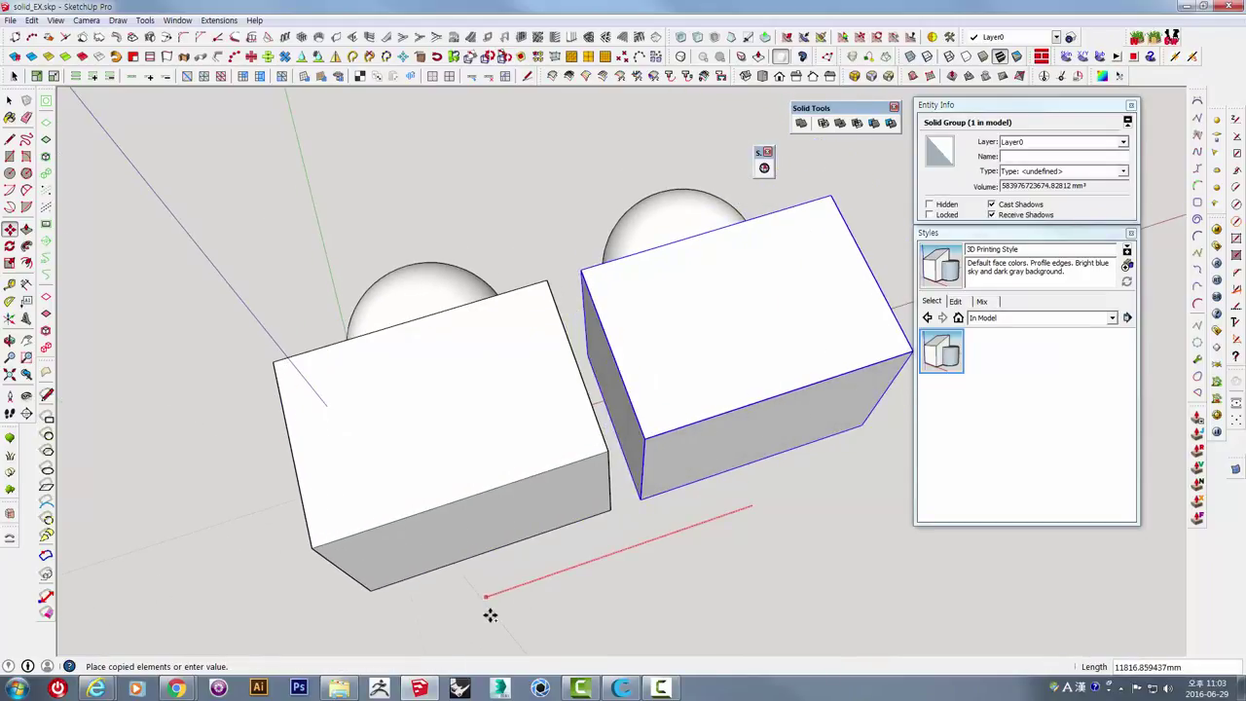
pyautogui.click(489, 612)
pyautogui.moveTo(412, 233)
pyautogui.mouseDown(button='middle')
pyautogui.moveTo(431, 376)
pyautogui.moveTo(567, 324)
pyautogui.moveTo(592, 419)
pyautogui.mouseUp(button='middle')
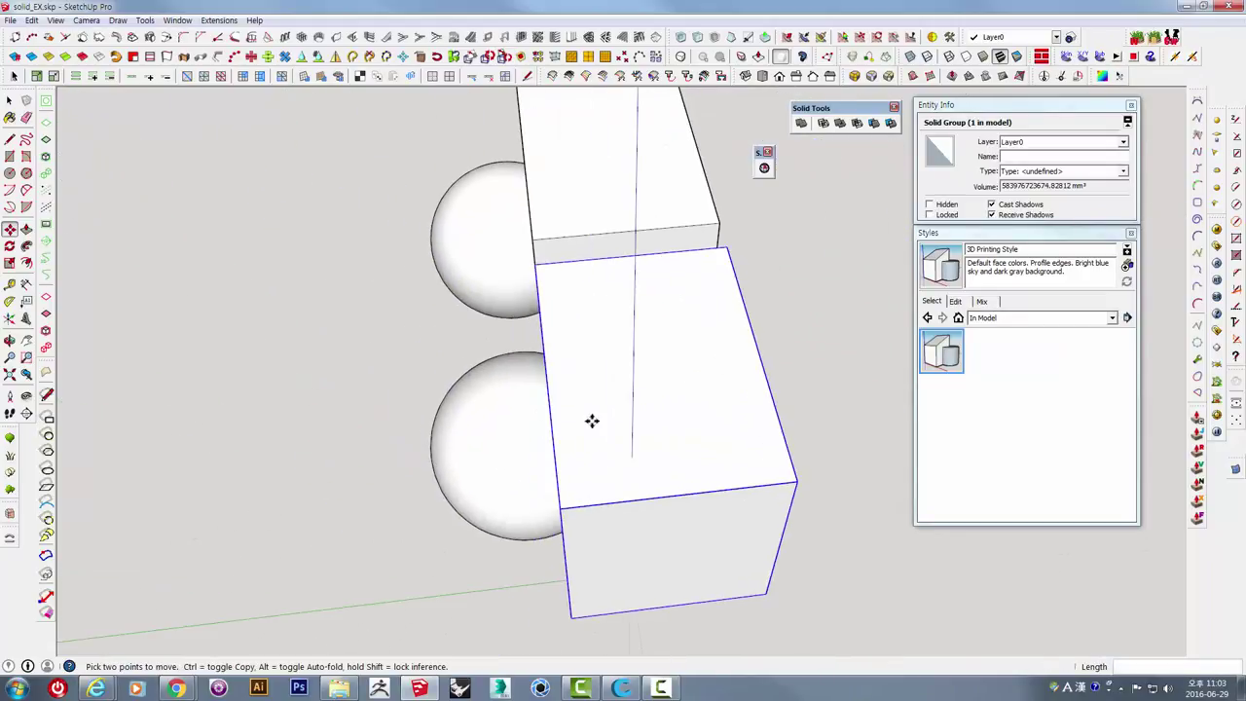
pyautogui.click(439, 406)
pyautogui.moveTo(439, 406)
pyautogui.mouseDown(button='middle')
pyautogui.moveTo(506, 531)
pyautogui.moveTo(740, 403)
pyautogui.moveTo(217, 486)
pyautogui.moveTo(467, 520)
pyautogui.moveTo(697, 388)
pyautogui.moveTo(687, 322)
pyautogui.mouseUp(button='middle')
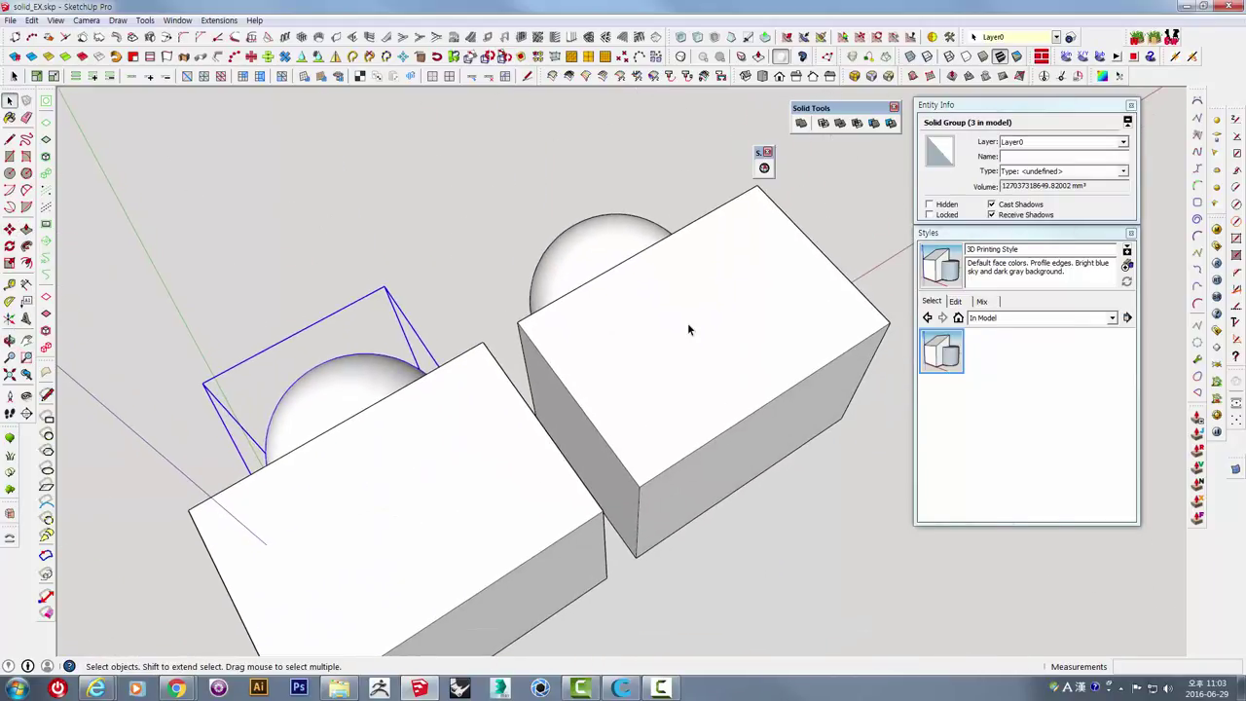
# Subtract the right box from its overlapping sphere with Solid Tools.
pyautogui.click(687, 322)
pyautogui.keyDown('shift'); pyautogui.click(612, 245); pyautogui.keyUp('shift')
pyautogui.rightClick(612, 245)
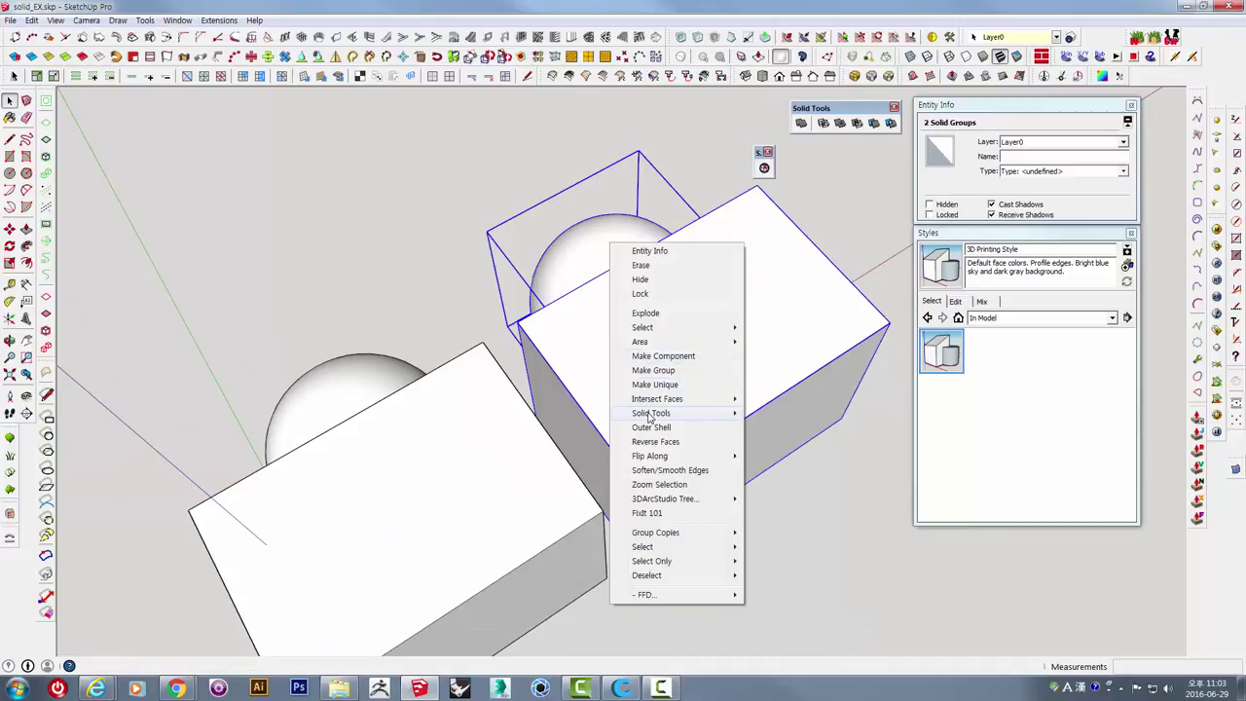
pyautogui.moveTo(650, 413)
pyautogui.click(572, 442)
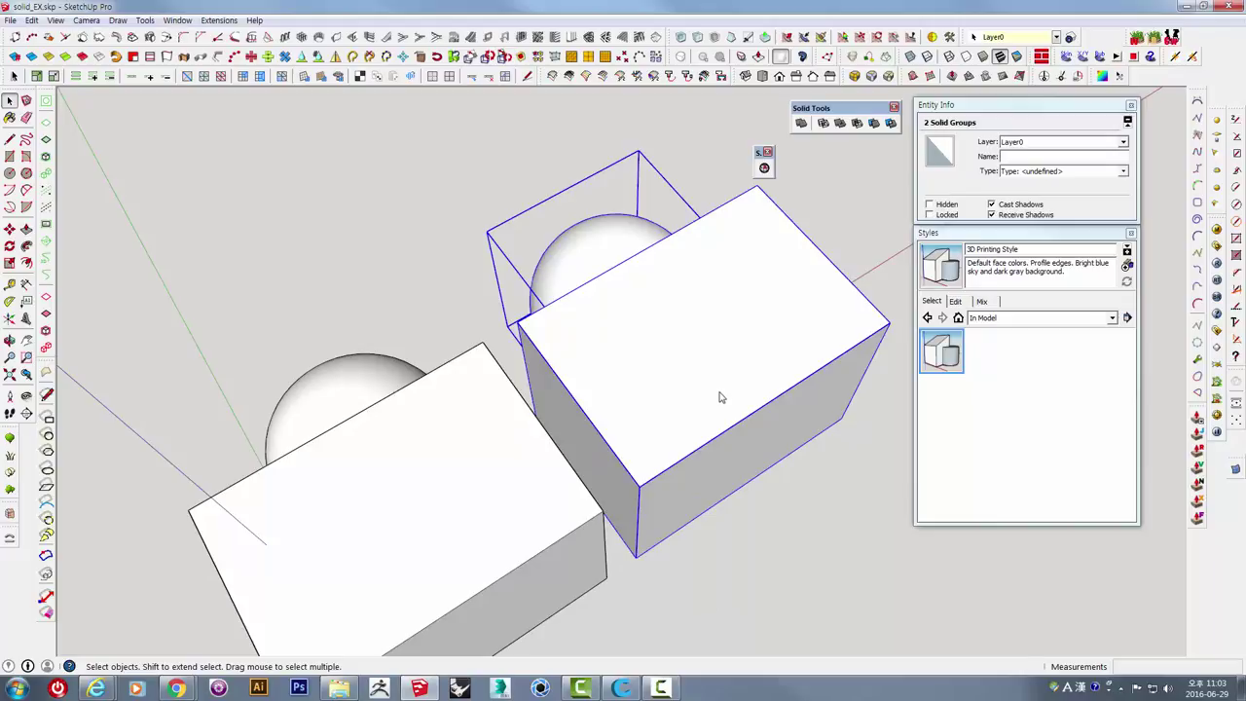
# Inspect the cut-open sphere from above, then open the other sphere group for editing.
pyautogui.moveTo(717, 386)
pyautogui.mouseDown(button='middle')
pyautogui.moveTo(644, 373)
pyautogui.moveTo(494, 311)
pyautogui.mouseUp(button='middle')
pyautogui.scroll(3, 645, 373)
pyautogui.scroll(2, 732, 313)
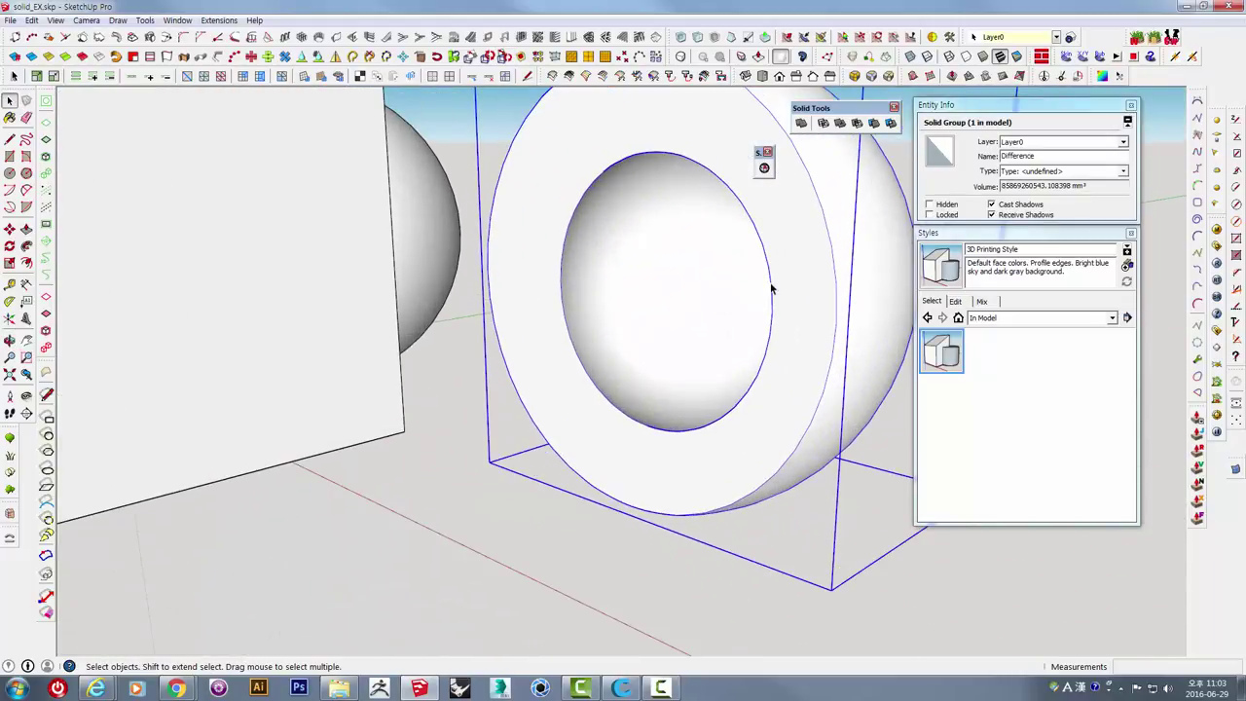
pyautogui.scroll(-3, 771, 288)
pyautogui.moveTo(772, 361)
pyautogui.mouseDown(button='middle')
pyautogui.moveTo(704, 361)
pyautogui.moveTo(512, 461)
pyautogui.moveTo(548, 253)
pyautogui.mouseUp(button='middle')
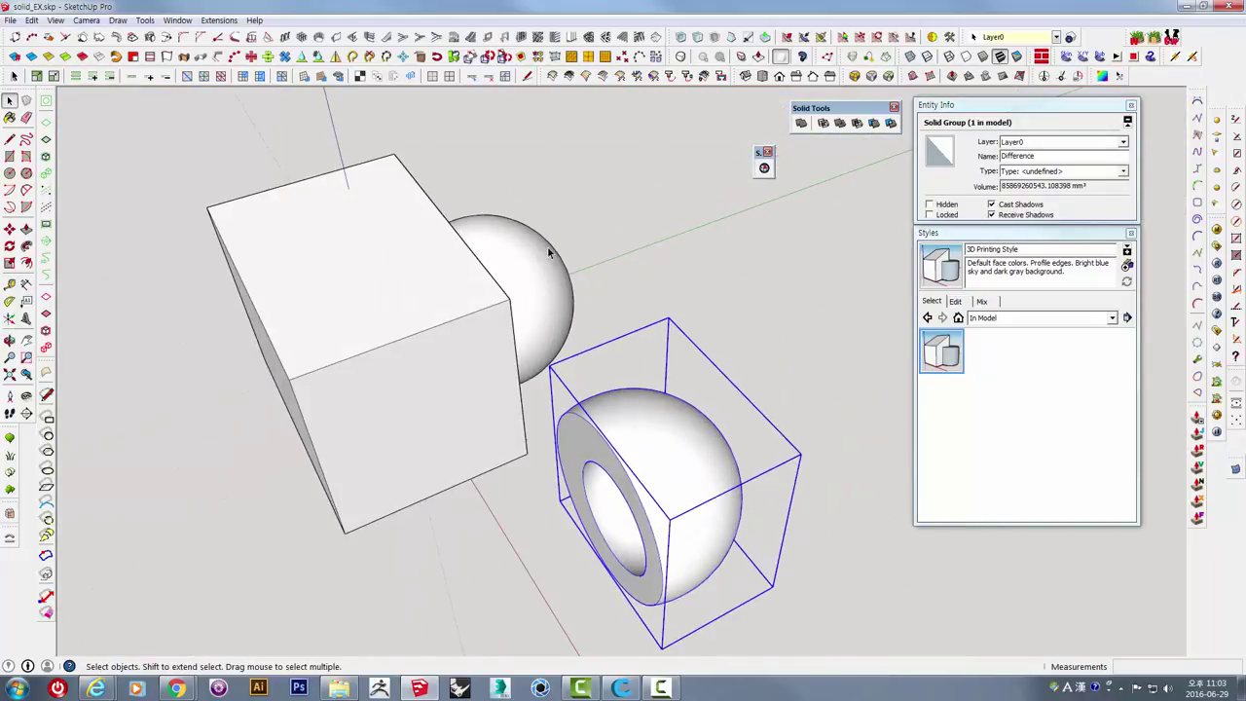
pyautogui.scroll(3, 548, 253)
pyautogui.click(485, 273)
pyautogui.doubleClick(484, 274)
pyautogui.scroll(2, 485, 274)
pyautogui.click(555, 295)
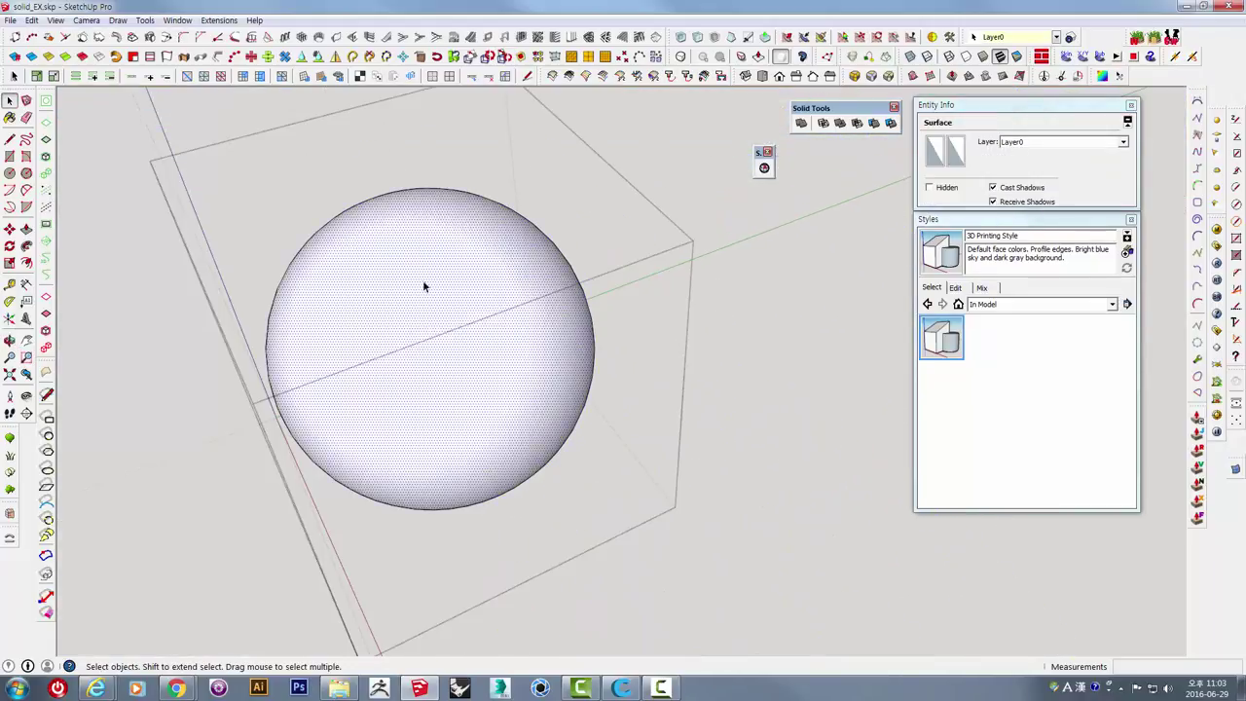
pyautogui.tripleClick(446, 246)
pyautogui.rightClick(445, 245)
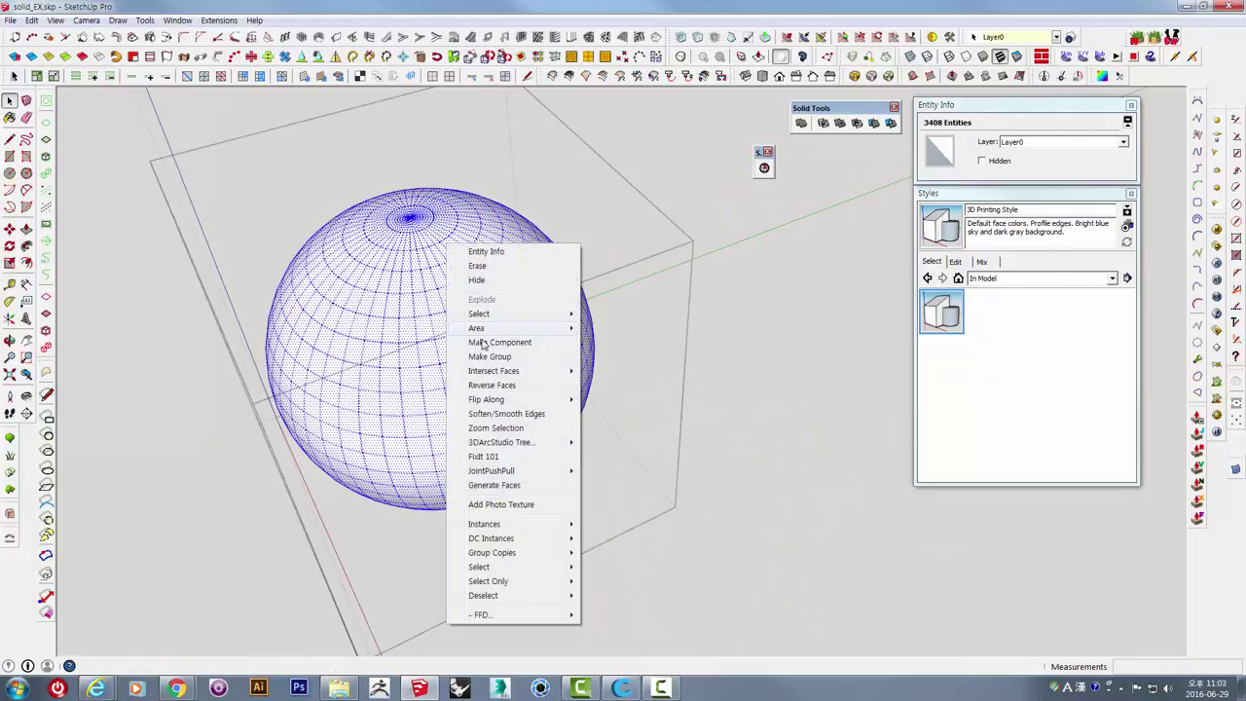
pyautogui.click(488, 358)
pyautogui.moveTo(488, 360); pyautogui.dragTo(592, 306, button='middle')
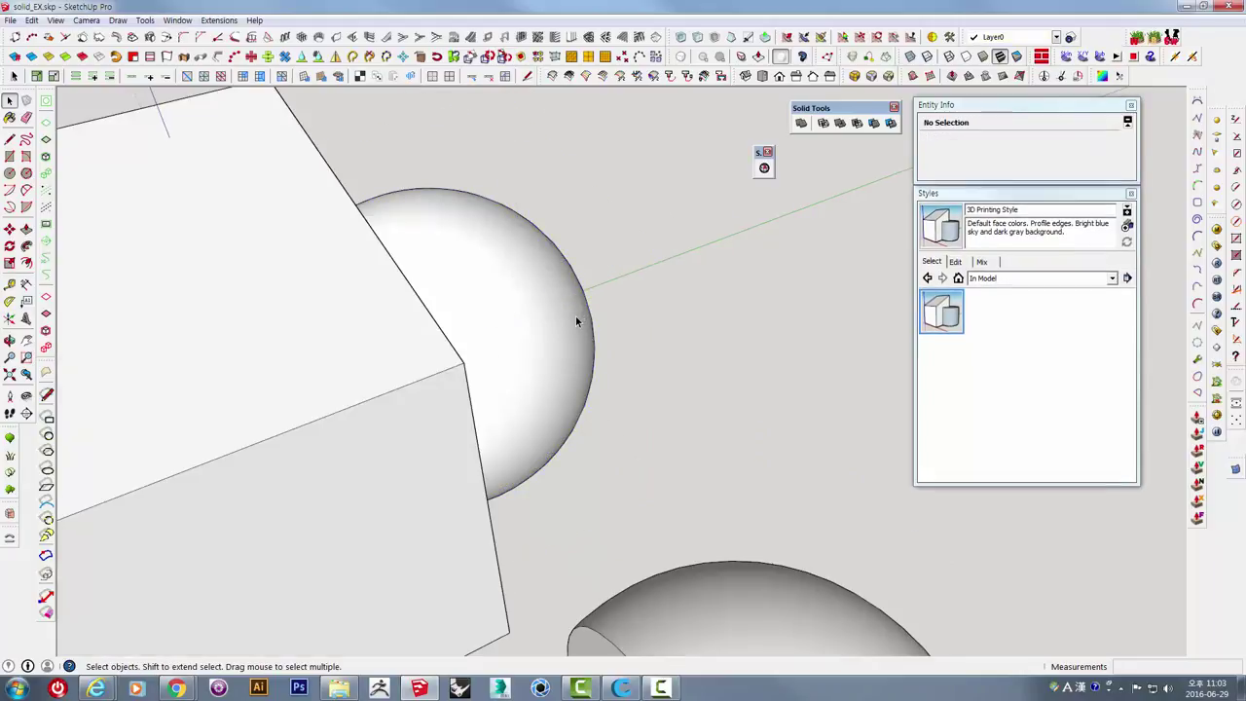
pyautogui.rightClick(575, 315)
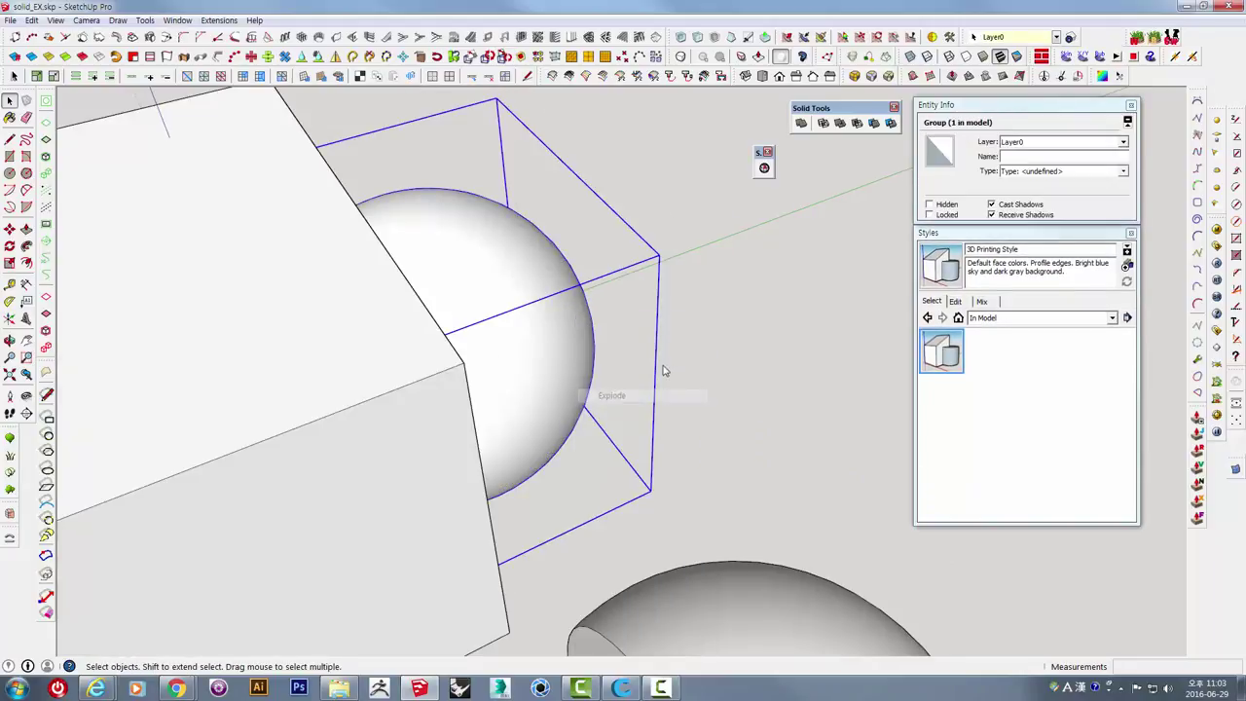
pyautogui.moveTo(662, 361)
pyautogui.mouseDown(button='middle')
pyautogui.moveTo(535, 426)
pyautogui.moveTo(525, 360)
pyautogui.mouseUp(button='middle')
pyautogui.click(567, 491)
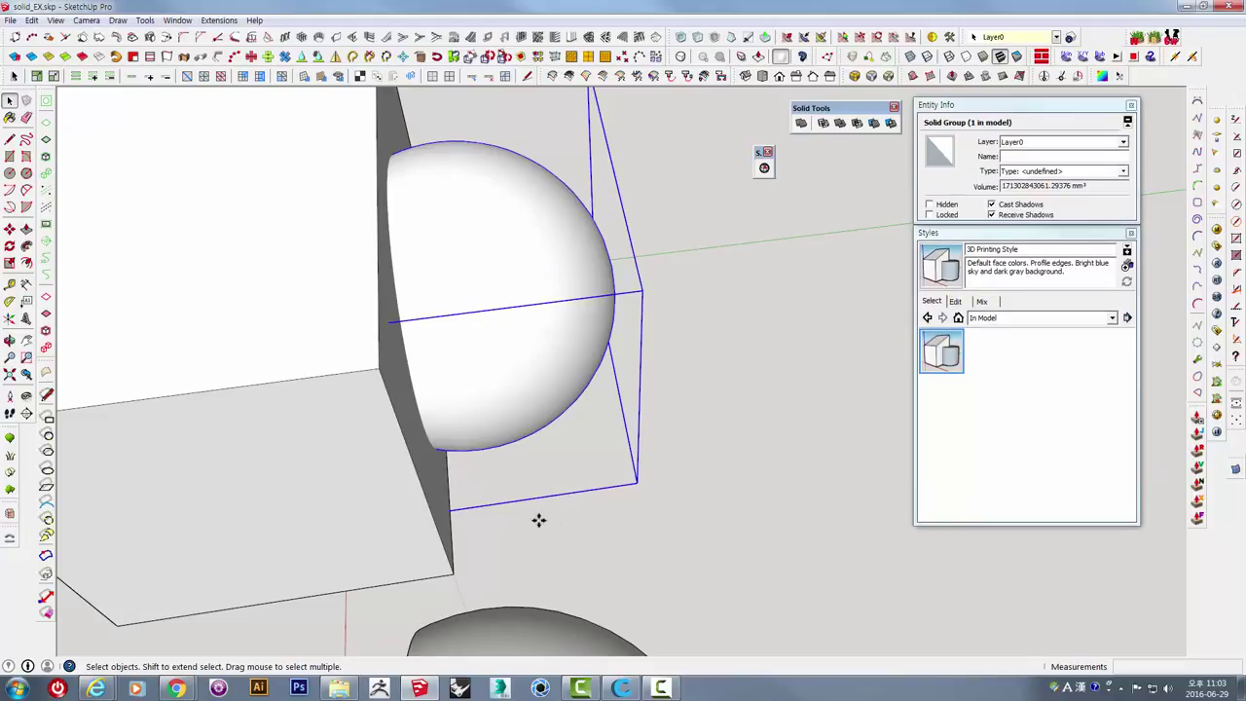
pyautogui.press('m')
pyautogui.click(606, 503)
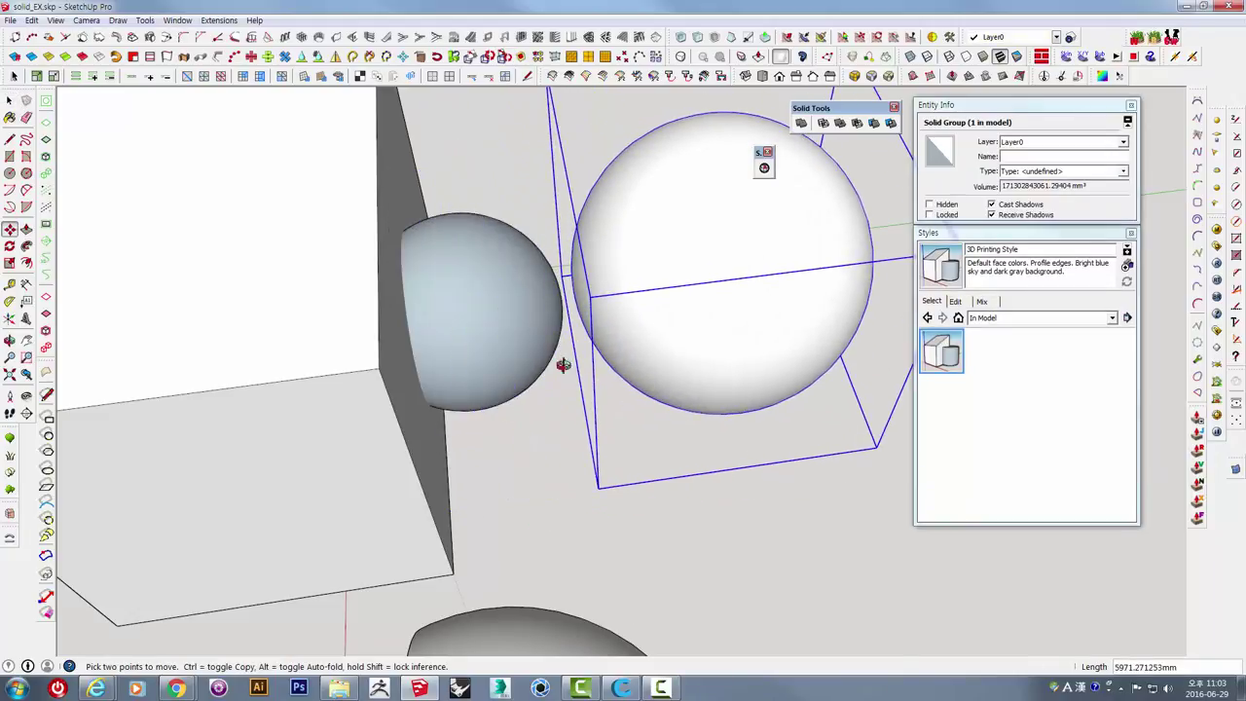
pyautogui.moveTo(564, 361); pyautogui.dragTo(515, 244, button='middle')
pyautogui.press('space')
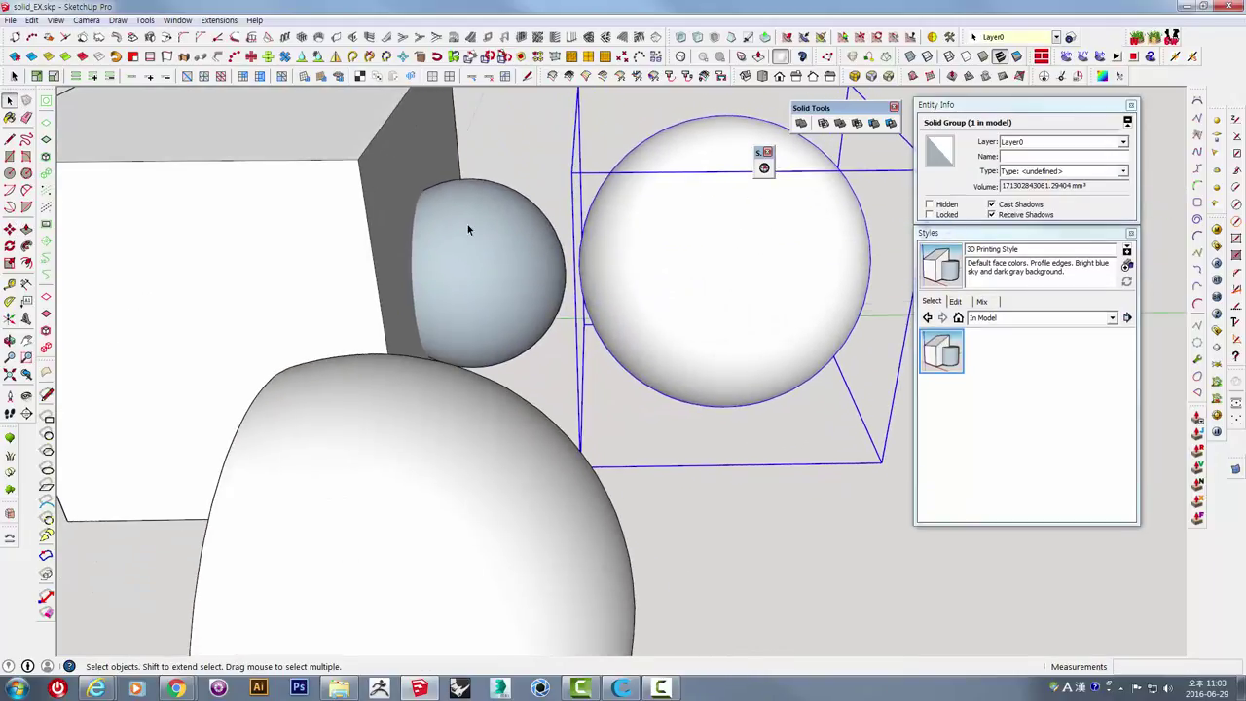
pyautogui.click(467, 224)
pyautogui.scroll(2, 467, 222)
pyautogui.scroll(2, 466, 218)
pyautogui.scroll(-3, 466, 198)
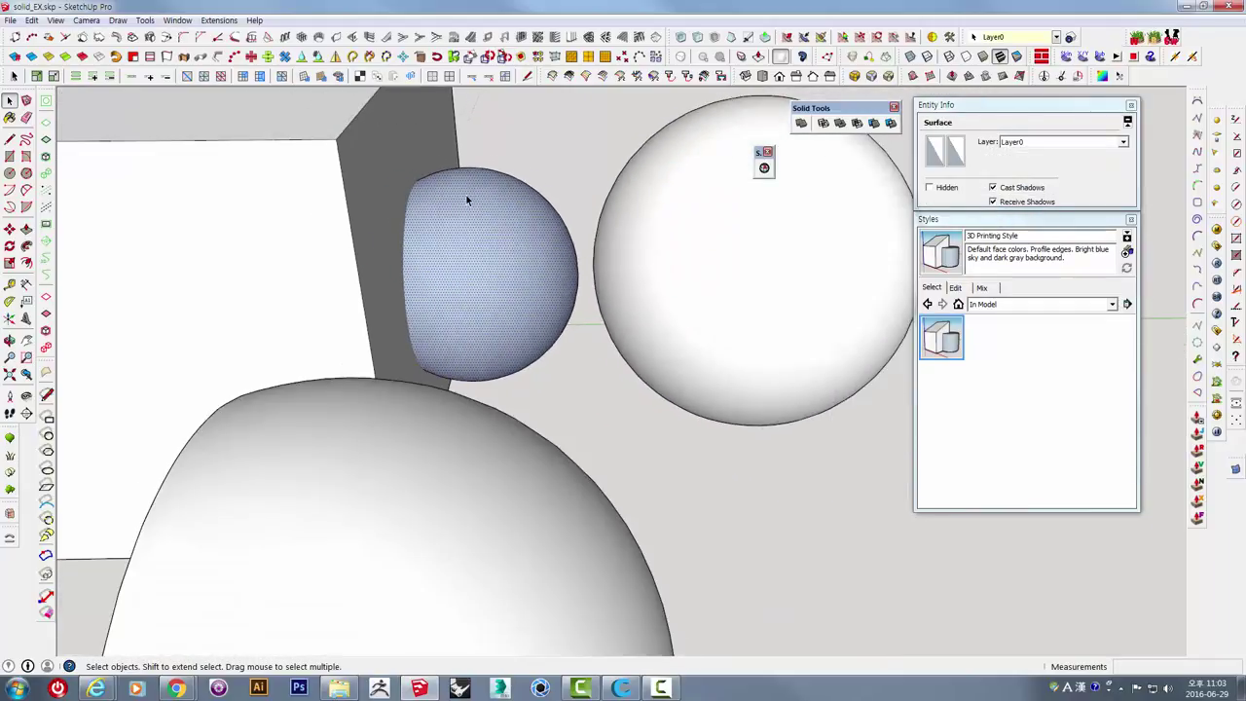
pyautogui.scroll(-2, 384, 305)
pyautogui.moveTo(383, 306)
pyautogui.mouseDown(button='middle')
pyautogui.moveTo(570, 242)
pyautogui.moveTo(583, 259)
pyautogui.mouseUp(button='middle')
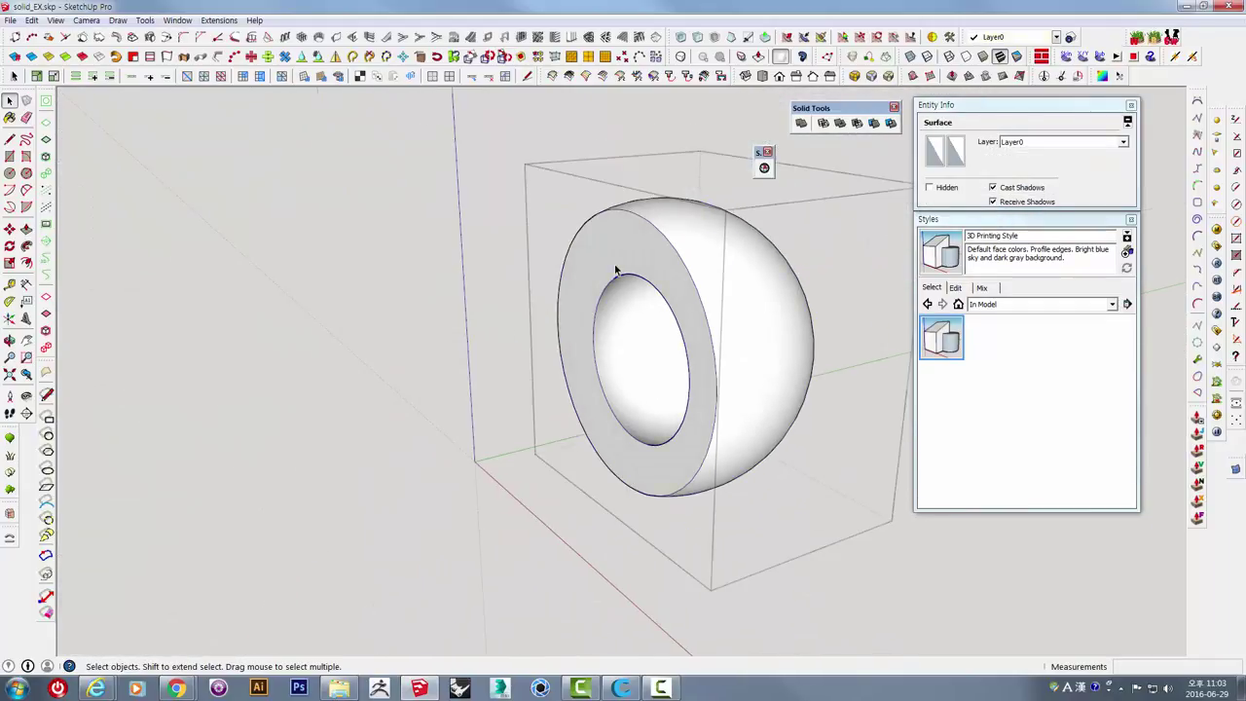
pyautogui.click(634, 261)
pyautogui.moveTo(547, 475)
pyautogui.mouseDown(button='middle')
pyautogui.moveTo(592, 470)
pyautogui.moveTo(640, 161)
pyautogui.mouseUp(button='middle')
pyautogui.click(591, 470)
pyautogui.click(640, 160)
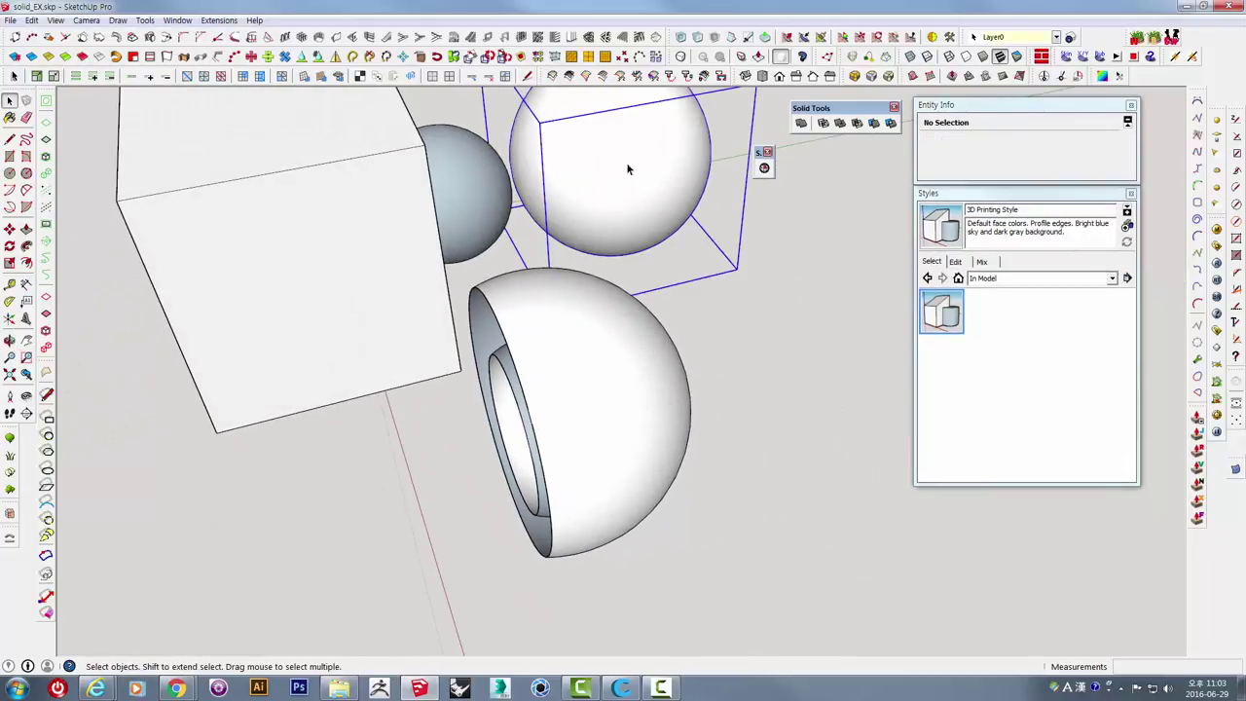
pyautogui.moveTo(571, 326); pyautogui.dragTo(453, 198, button='middle')
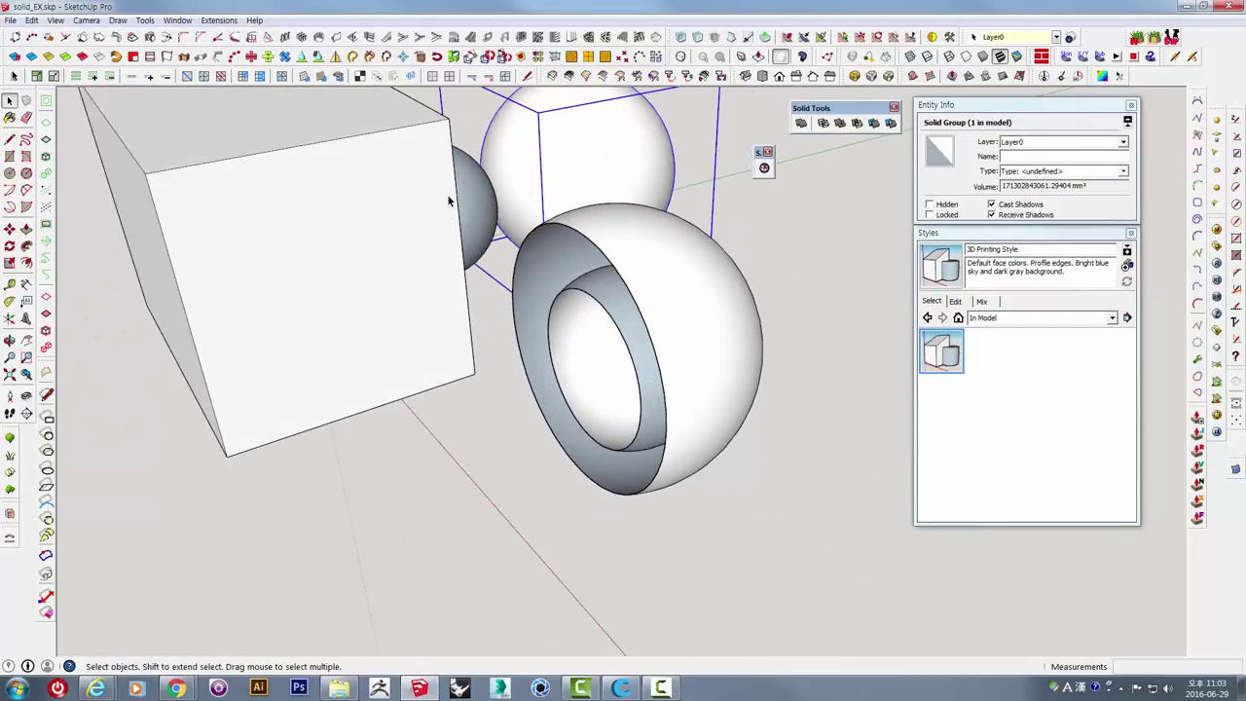
pyautogui.click(617, 305)
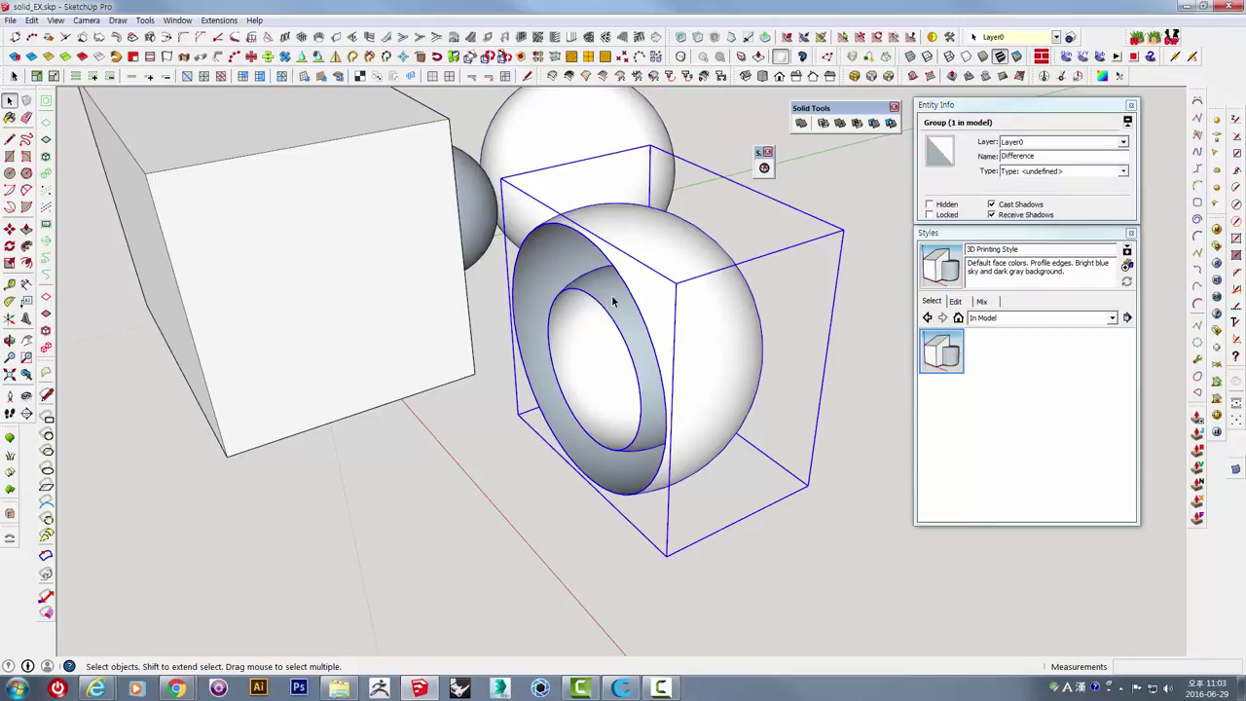
pyautogui.doubleClick(613, 301)
pyautogui.click(810, 452)
pyautogui.moveTo(810, 453)
pyautogui.mouseDown(button='middle')
pyautogui.moveTo(701, 507)
pyautogui.moveTo(516, 272)
pyautogui.mouseUp(button='middle')
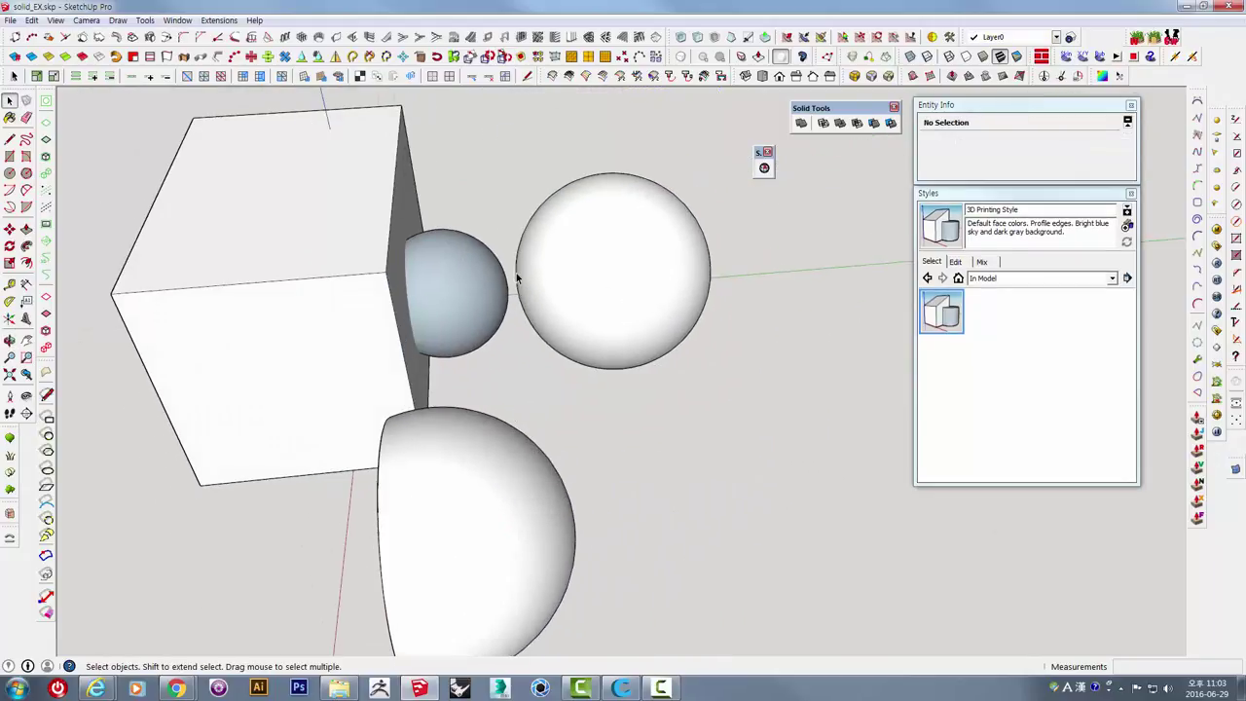
# Reverse the small sphere's faces so they show white.
pyautogui.rightClick(424, 258)
pyautogui.click(425, 243)
pyautogui.rightClick(426, 243)
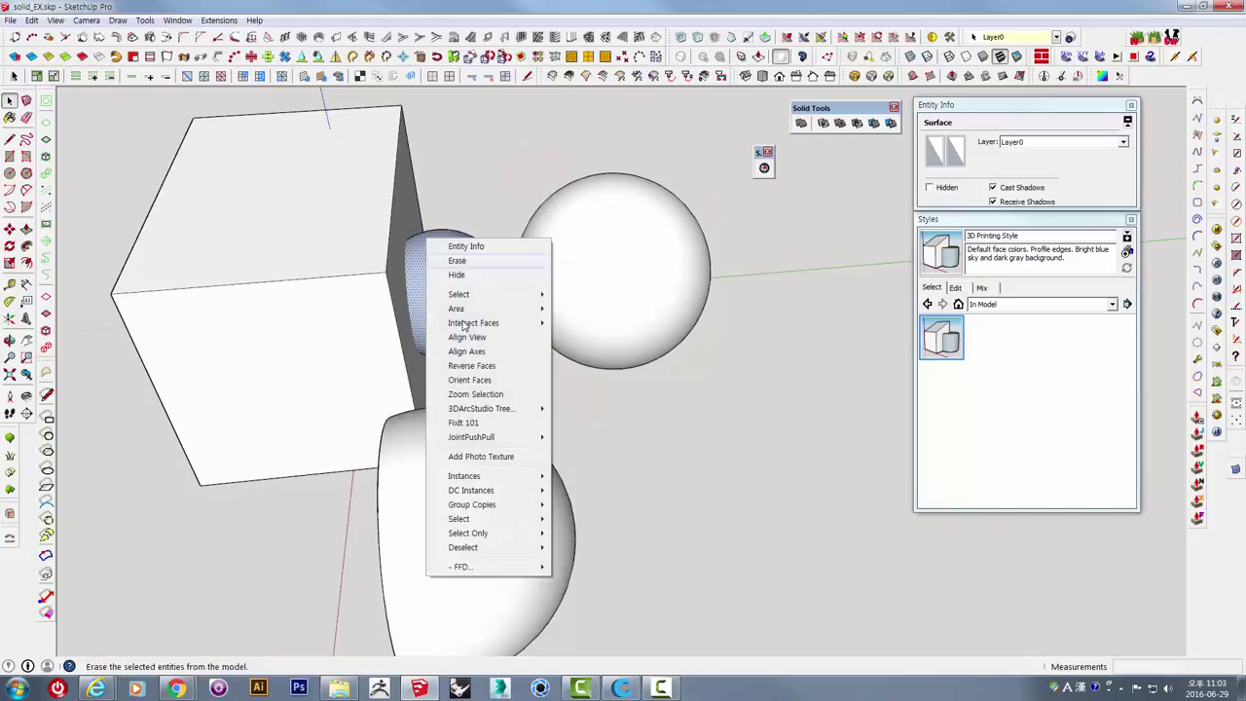
pyautogui.click(470, 385)
pyautogui.click(594, 268)
pyautogui.hotkey('ctrl', 'z')
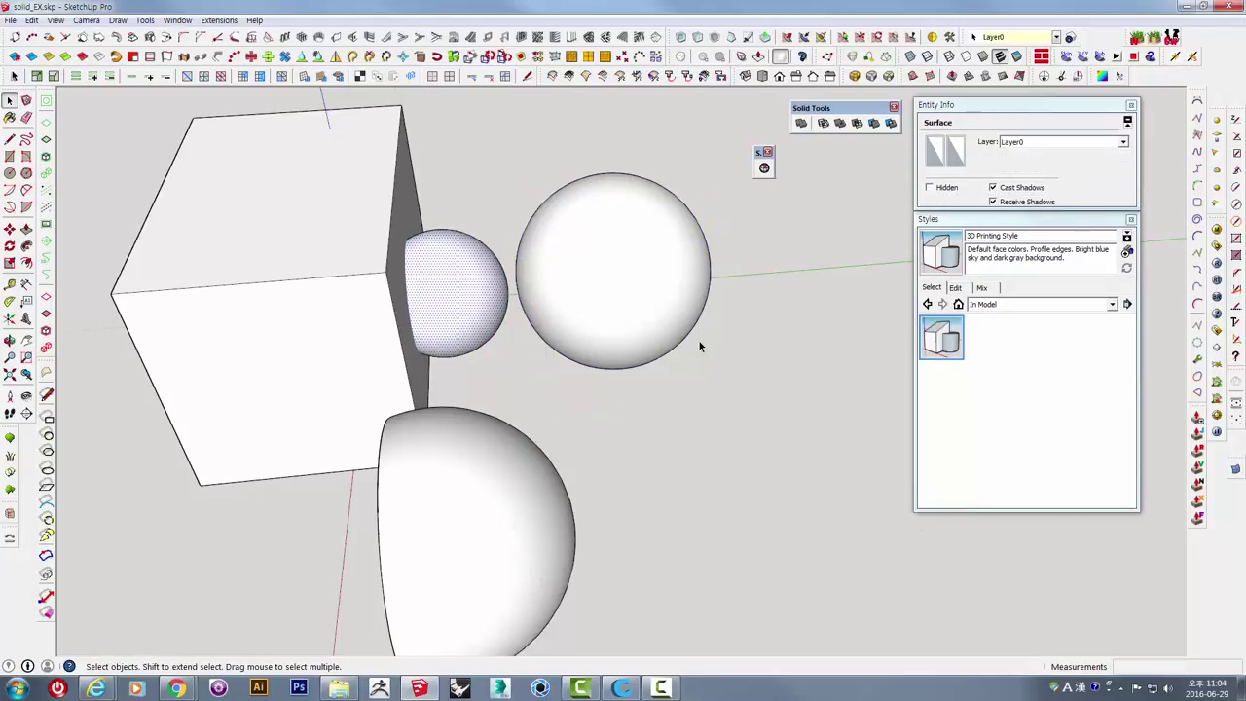
pyautogui.hotkey('ctrl', 'y')
# Move the large sphere group against the cube.
pyautogui.click(652, 318)
pyautogui.moveTo(673, 380); pyautogui.dragTo(742, 418, button='middle')
pyautogui.press('m')
pyautogui.click(737, 414)
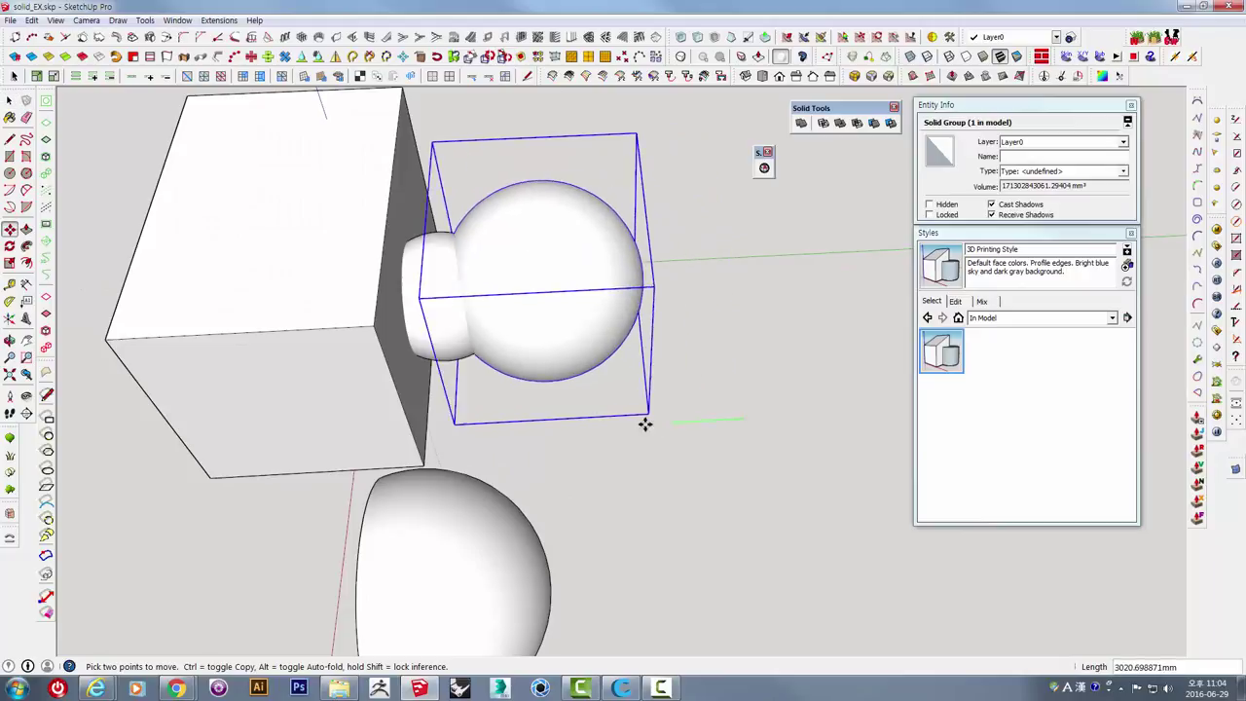
pyautogui.click(571, 429)
pyautogui.press('space')
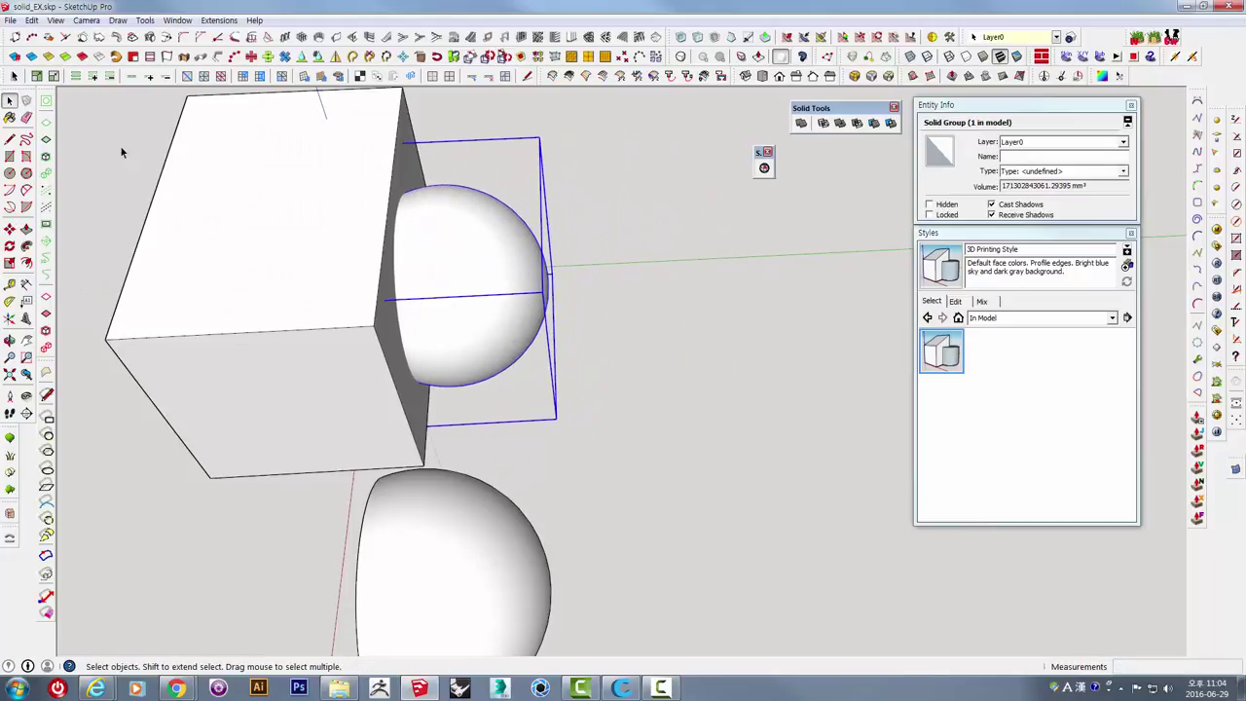
# Open the sphere group and explode the geometry inside it.
pyautogui.rightClick(472, 258)
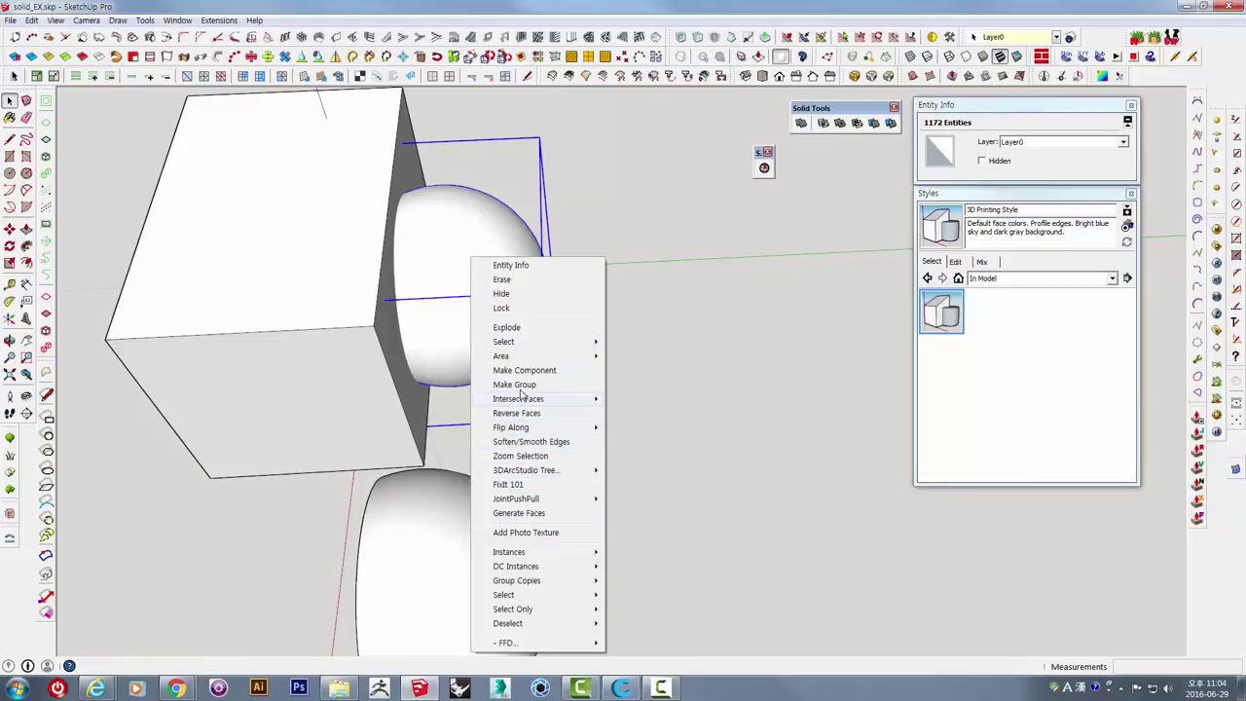
pyautogui.press('Escape')
pyautogui.doubleClick(473, 255)
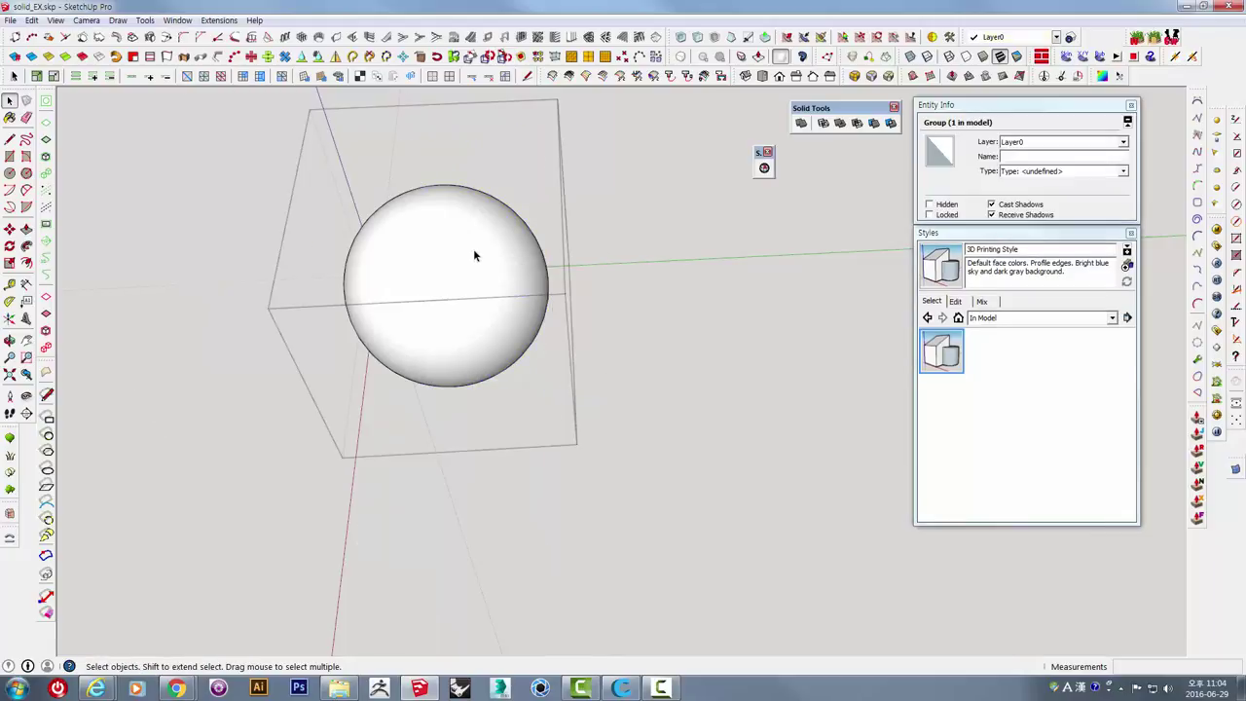
pyautogui.rightClick(474, 253)
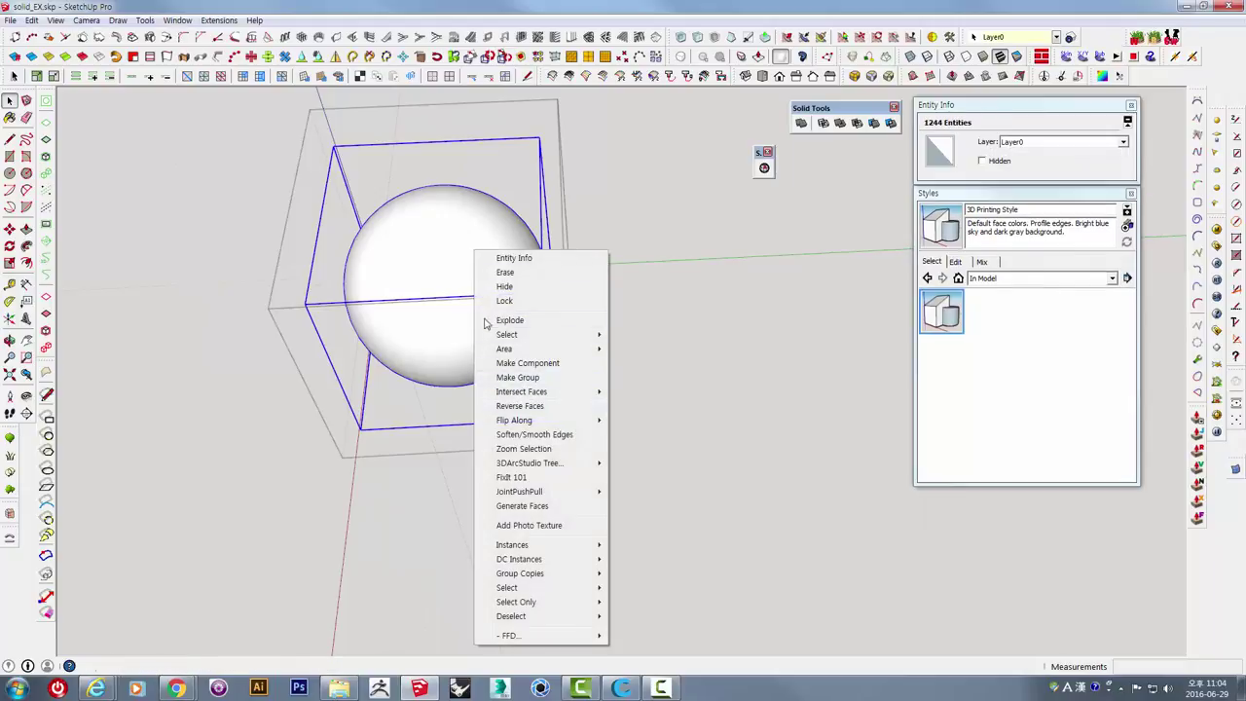
pyautogui.click(579, 321)
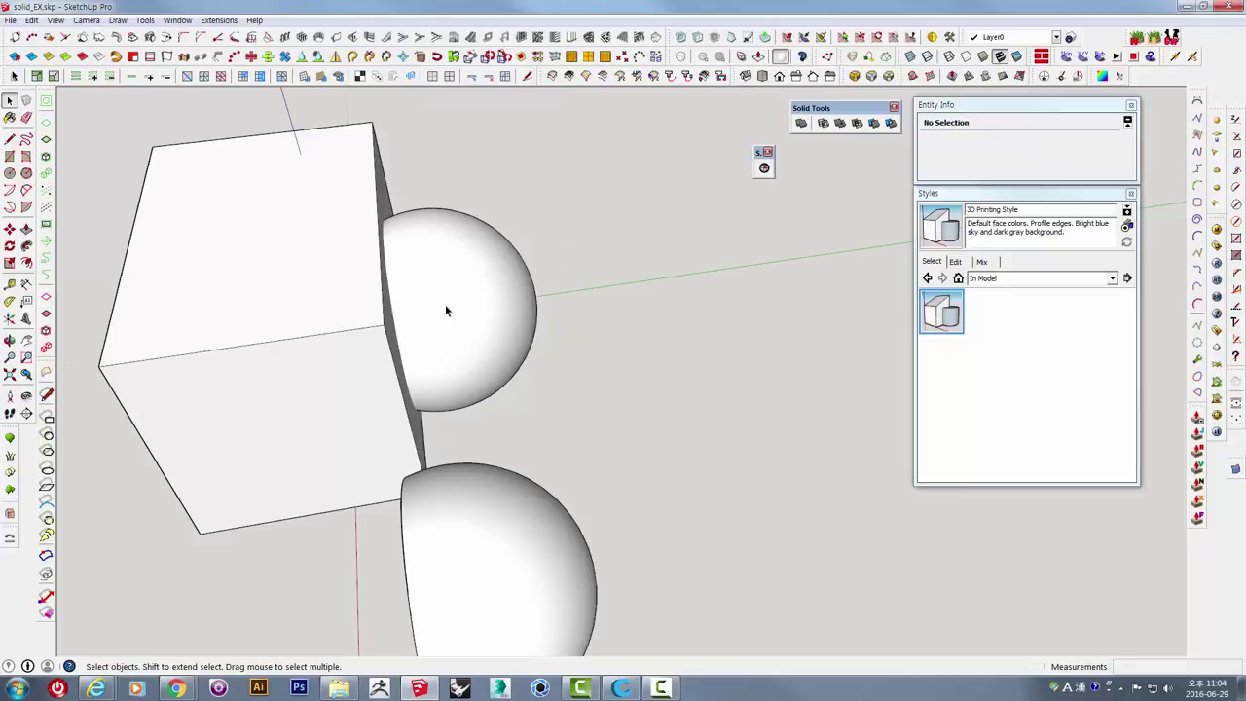
# Orbit so the cube and hollow sphere face forward, cancelling an attempted cube move.
pyautogui.click(446, 311)
pyautogui.moveTo(334, 347); pyautogui.dragTo(410, 305, button='middle')
pyautogui.moveTo(478, 338); pyautogui.dragTo(613, 311, button='middle')
pyautogui.click(474, 356)
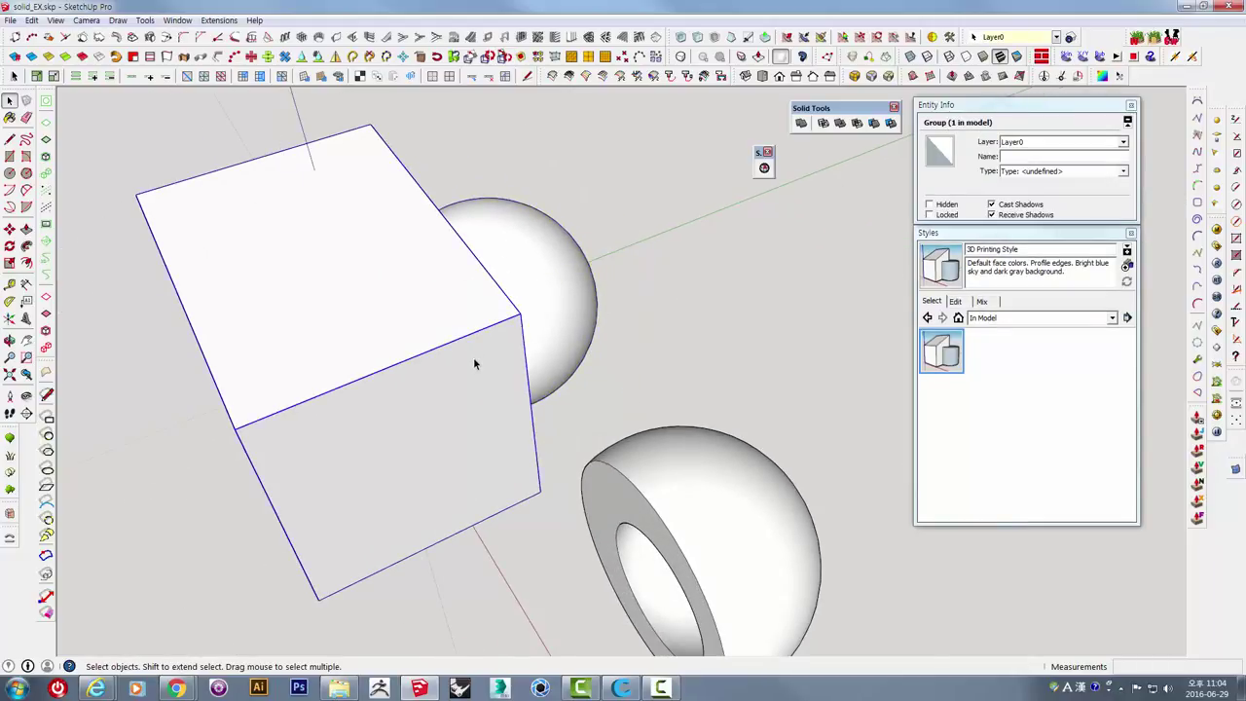
pyautogui.moveTo(473, 356); pyautogui.dragTo(495, 500, button='middle')
pyautogui.press('m')
pyautogui.click(496, 500)
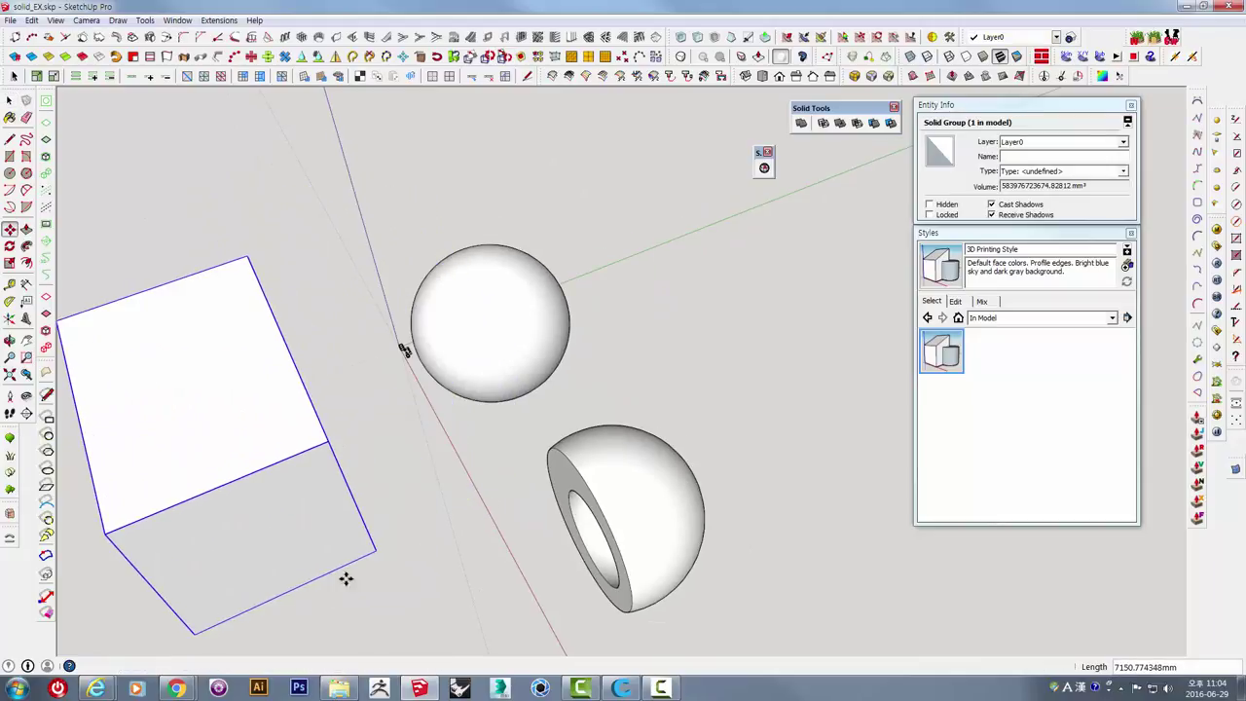
pyautogui.press('Escape')
pyautogui.moveTo(623, 366); pyautogui.dragTo(561, 354, button='middle')
pyautogui.press('space')
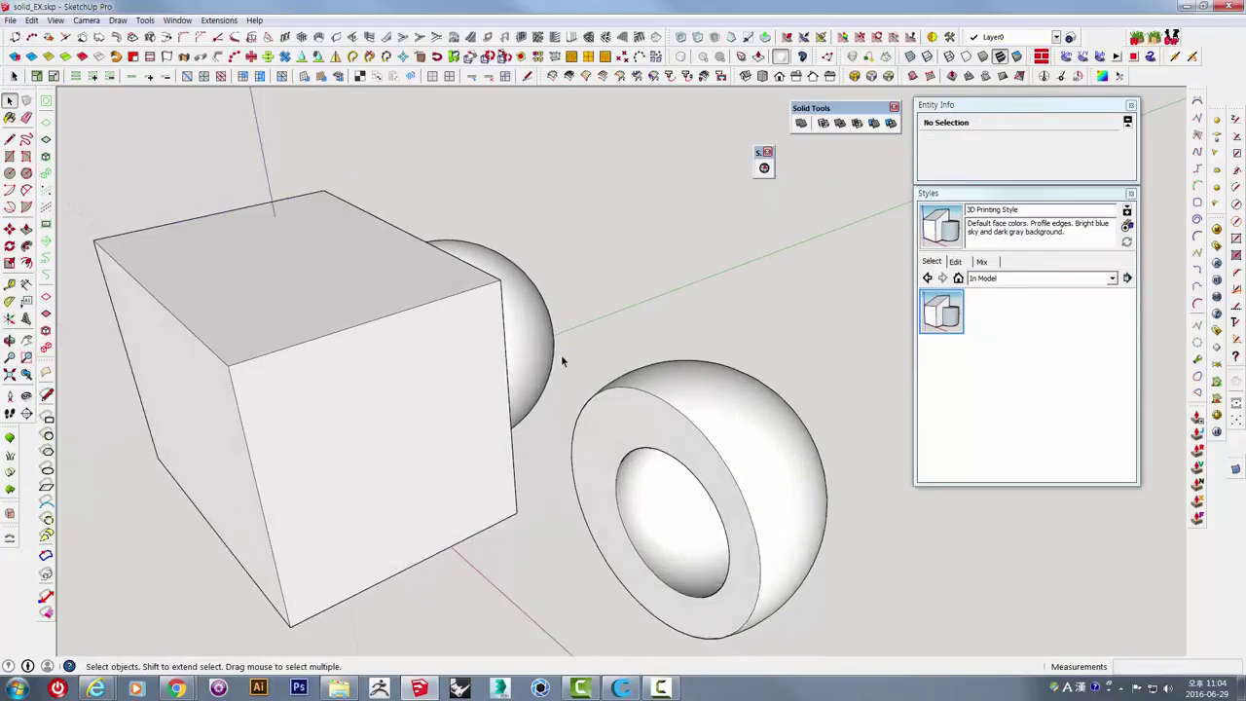
pyautogui.scroll(3, 542, 345)
pyautogui.moveTo(829, 410)
pyautogui.mouseDown(button='middle')
pyautogui.moveTo(854, 315)
pyautogui.moveTo(756, 350)
pyautogui.moveTo(749, 283)
pyautogui.mouseUp(button='middle')
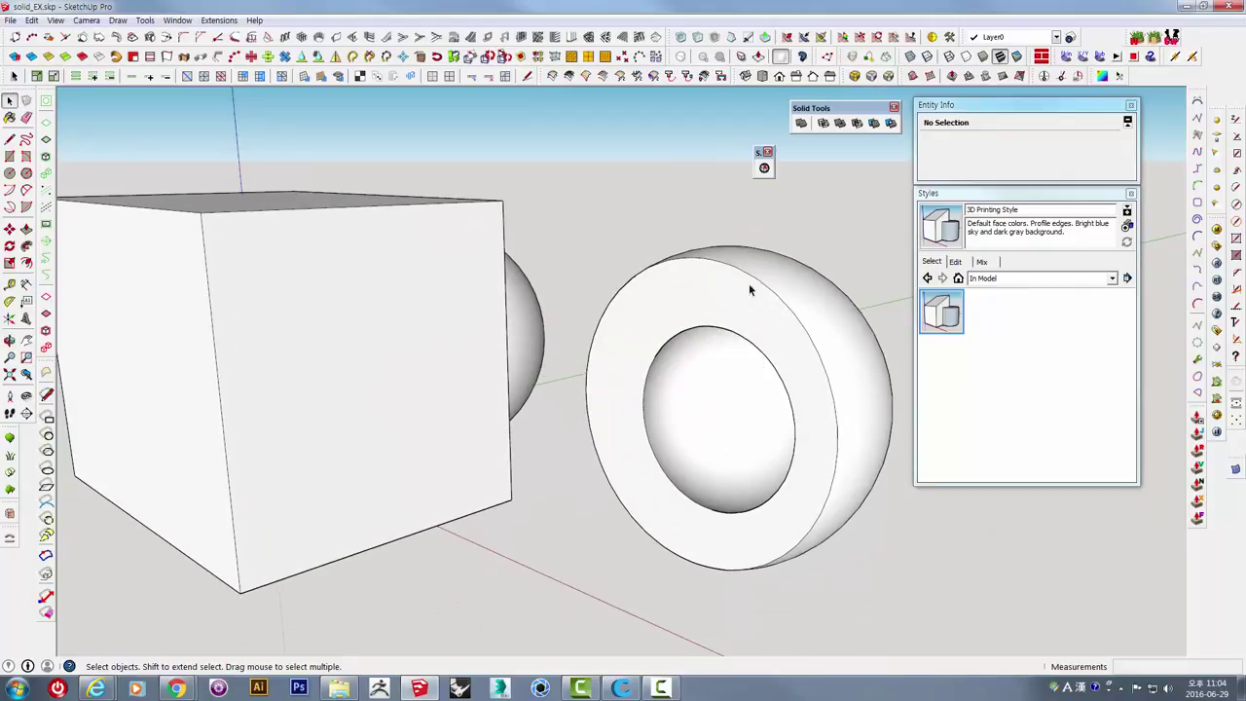
# Reverse the inner cavity faces inside the hollow sphere group.
pyautogui.doubleClick(699, 387)
pyautogui.click(701, 372)
pyautogui.rightClick(698, 360)
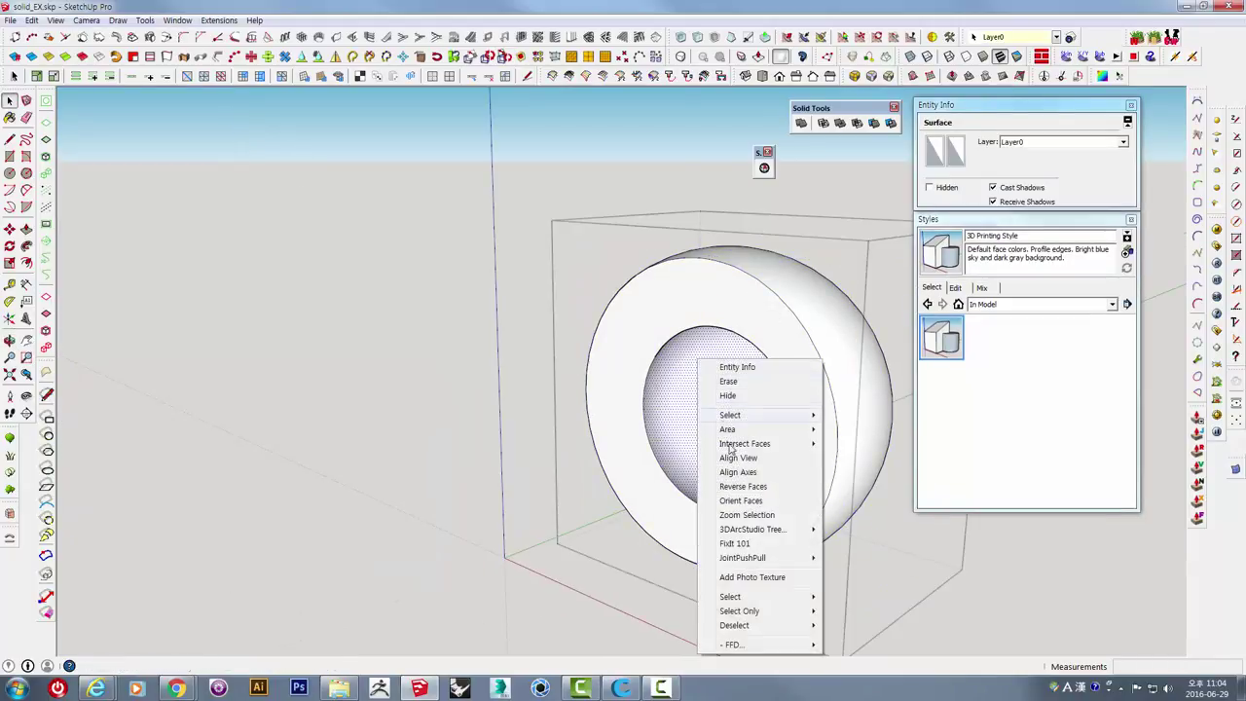
pyautogui.click(742, 486)
pyautogui.click(489, 177)
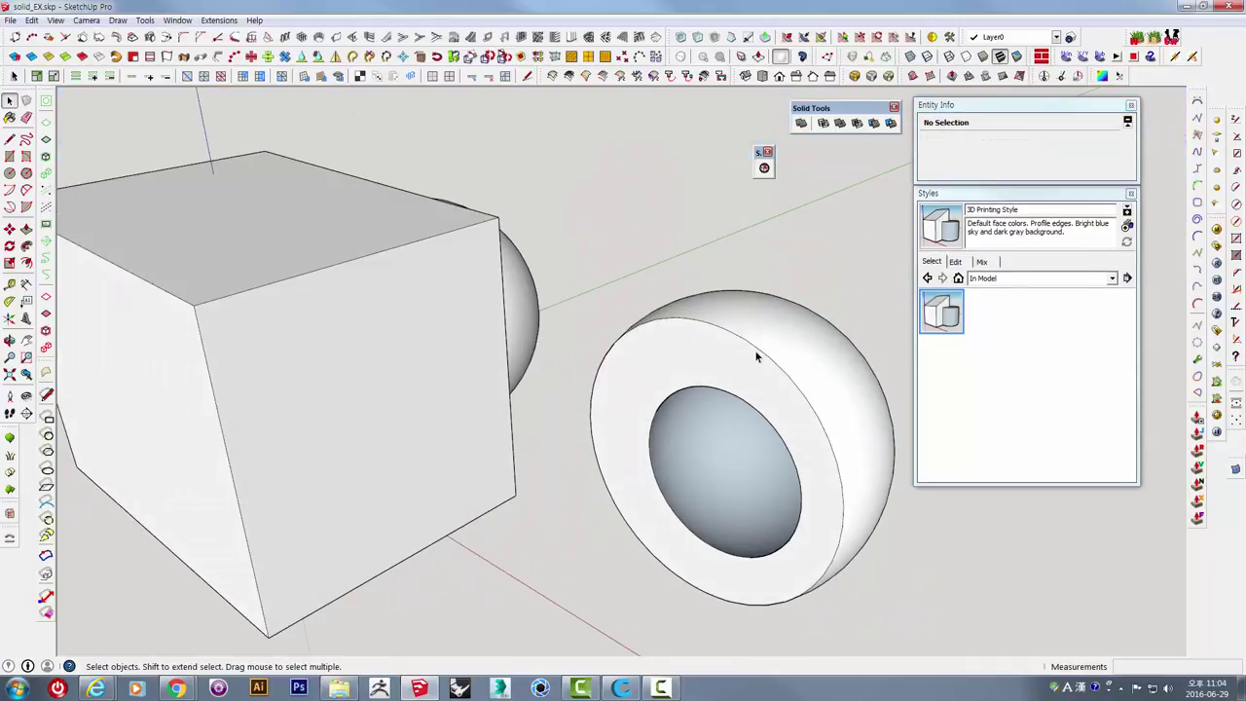
# Reopen the hollow sphere group and select the sphere group beside the cube.
pyautogui.click(756, 354)
pyautogui.moveTo(740, 350); pyautogui.dragTo(620, 393, button='middle')
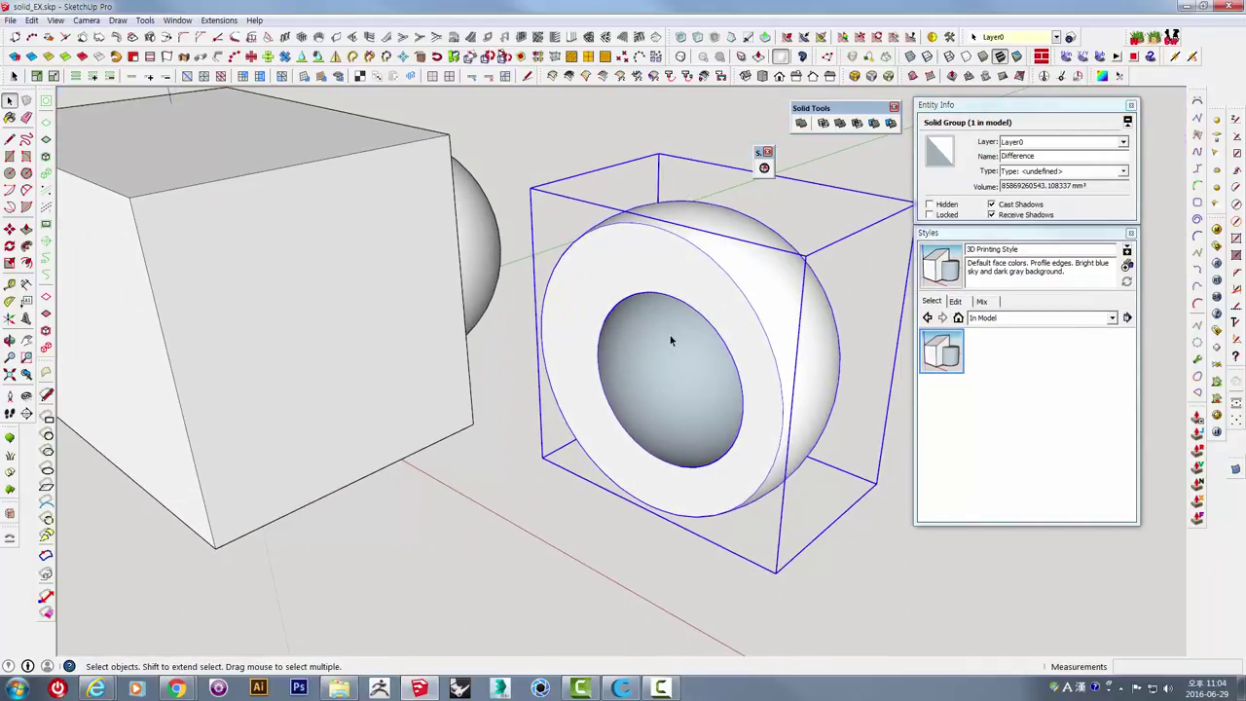
pyautogui.doubleClick(669, 340)
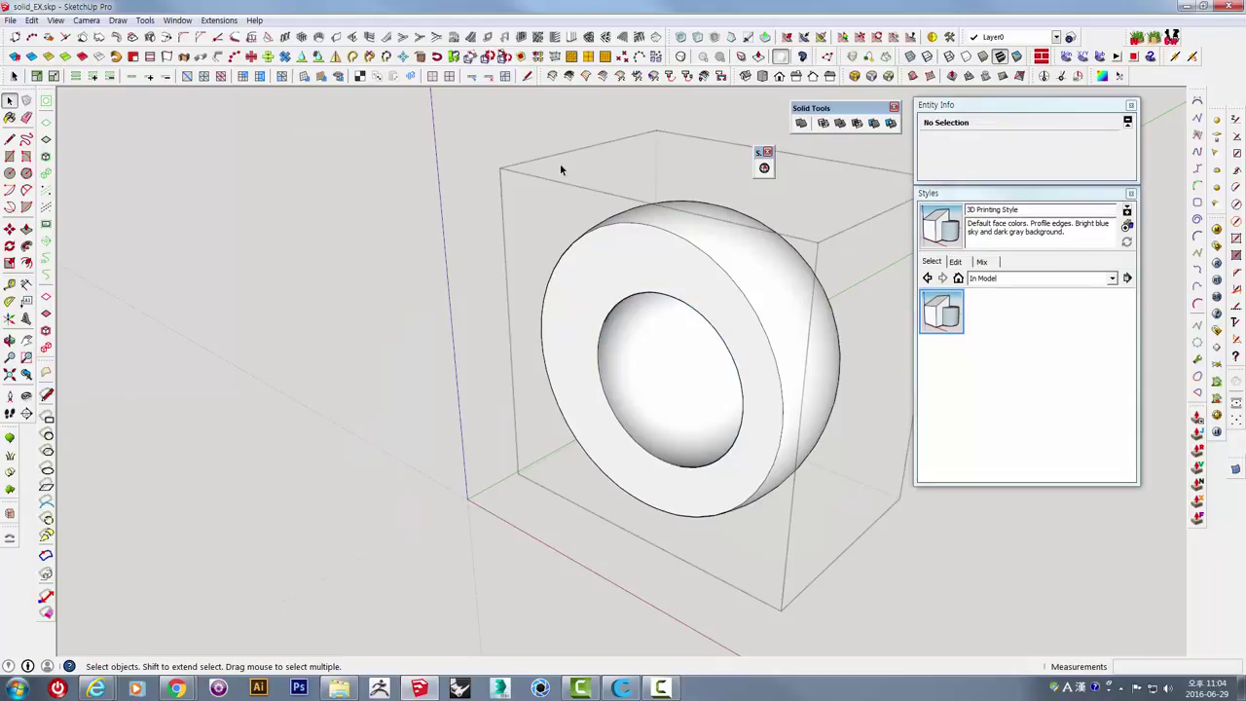
pyautogui.moveTo(564, 167)
pyautogui.mouseDown(button='middle')
pyautogui.moveTo(551, 245)
pyautogui.moveTo(632, 164)
pyautogui.mouseUp(button='middle')
pyautogui.moveTo(545, 192); pyautogui.dragTo(581, 409, button='middle')
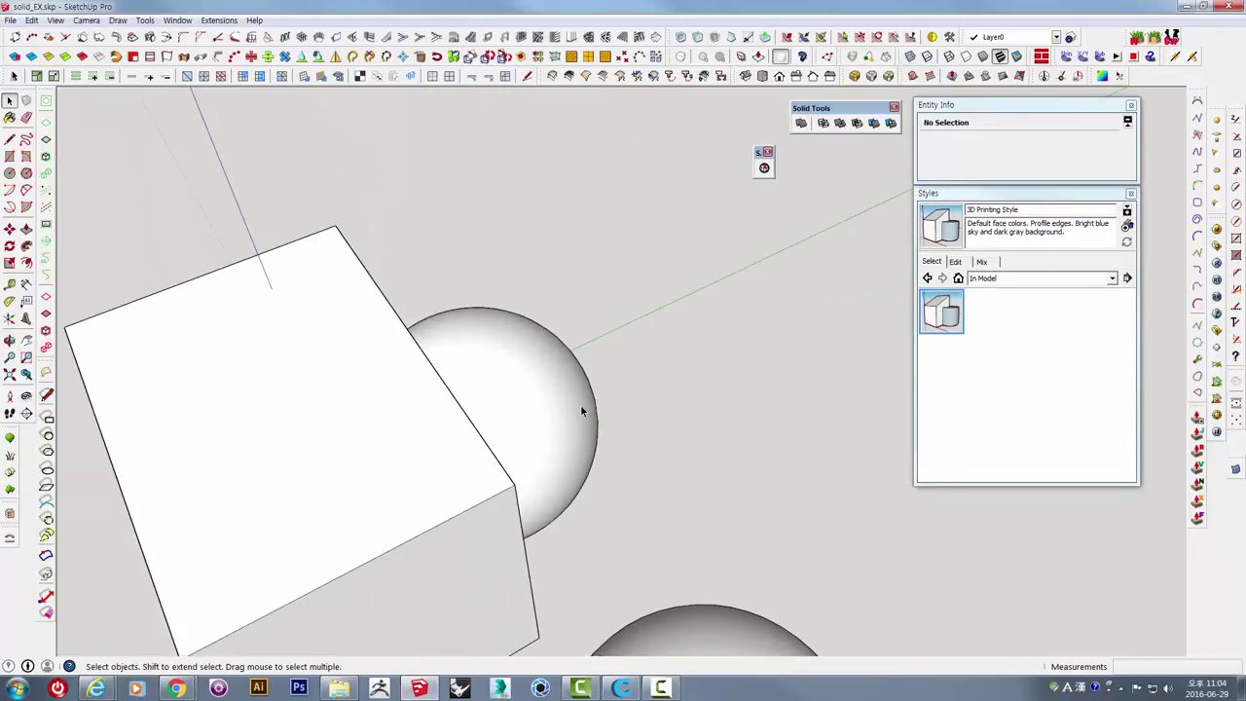
pyautogui.click(473, 437)
# Open the sphere group and reverse the smaller white sphere's faces inside out.
pyautogui.doubleClick(538, 370)
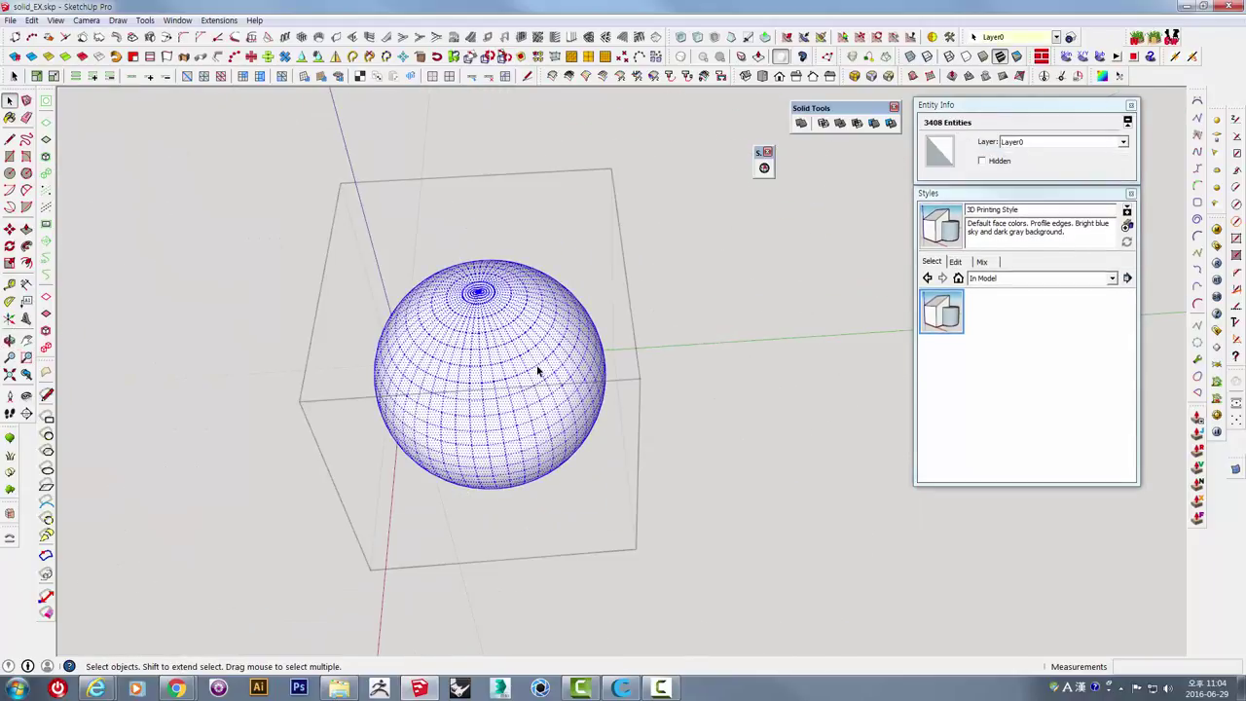
pyautogui.press('m')
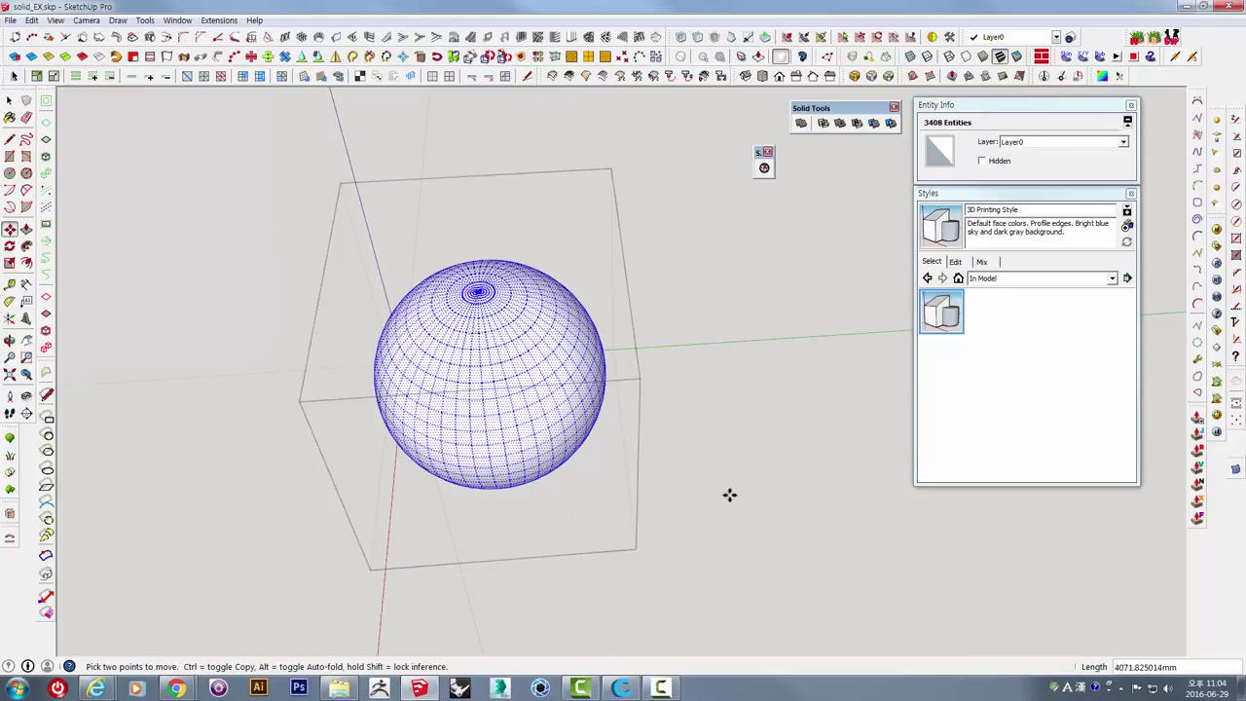
pyautogui.click(729, 496)
pyautogui.moveTo(745, 491); pyautogui.dragTo(457, 353, button='middle')
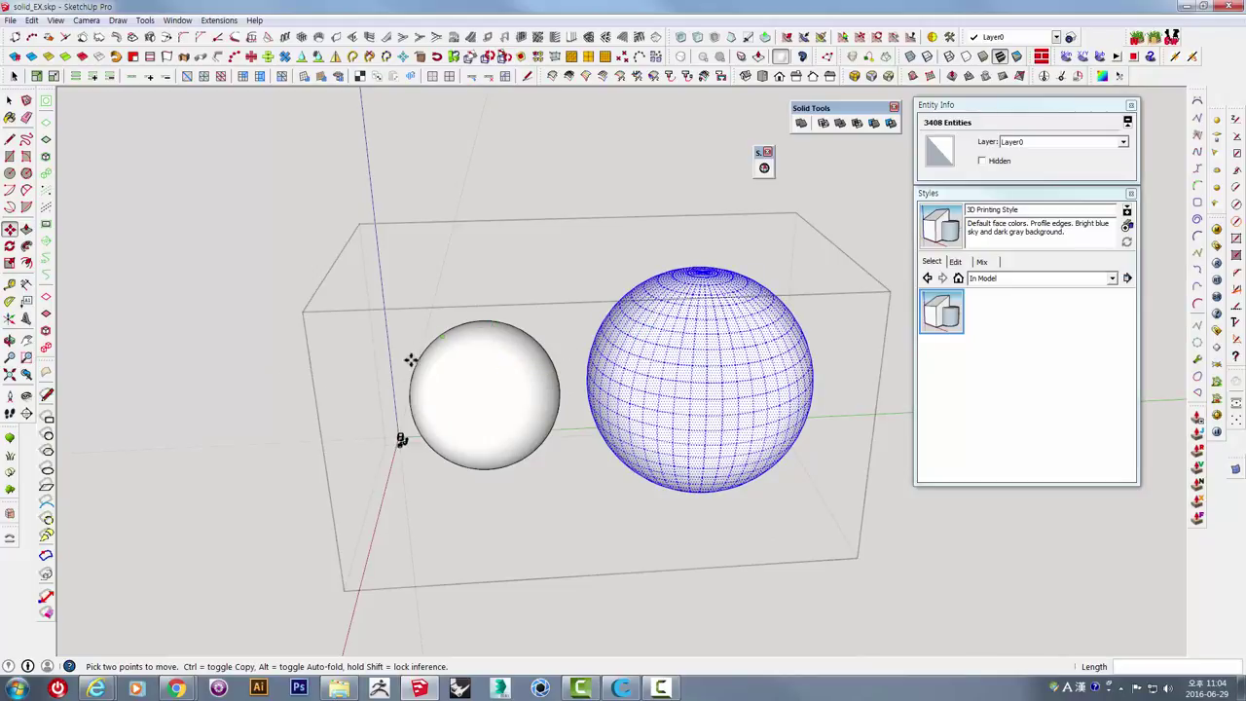
pyautogui.moveTo(582, 351)
pyautogui.mouseDown(button='middle')
pyautogui.moveTo(656, 437)
pyautogui.moveTo(680, 440)
pyautogui.mouseUp(button='middle')
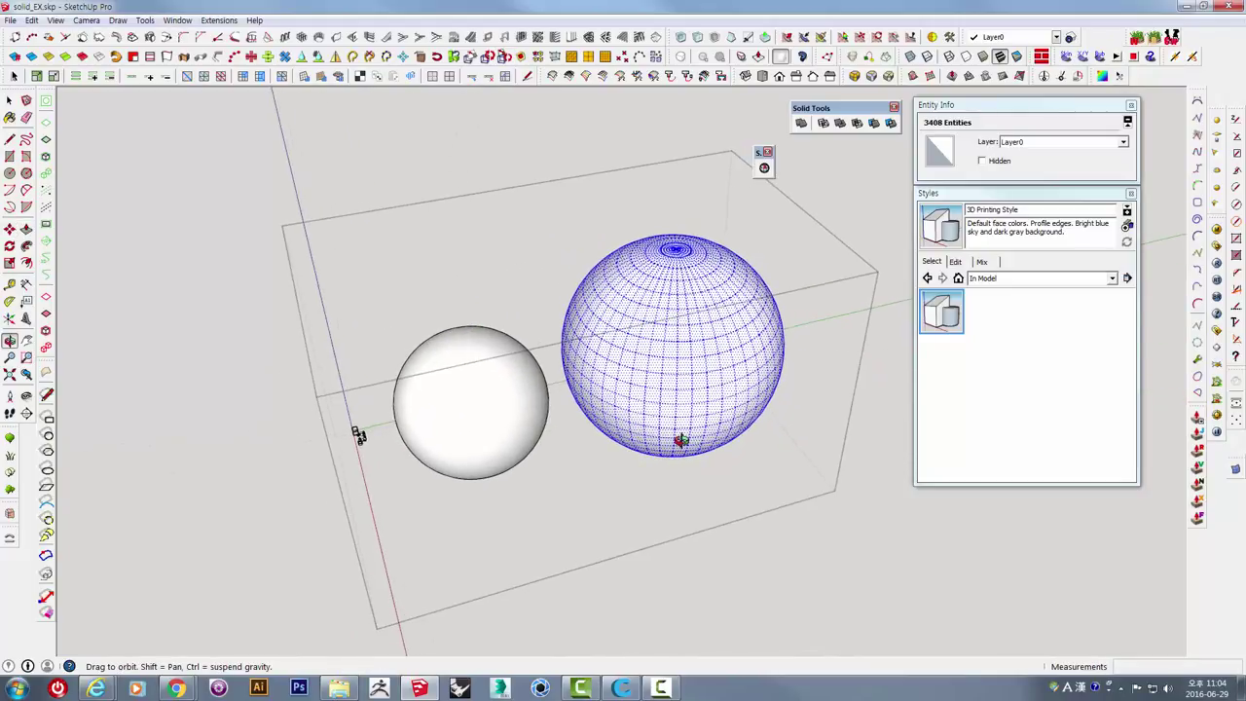
pyautogui.press('space')
pyautogui.click(483, 379)
pyautogui.rightClick(480, 381)
pyautogui.click(526, 162)
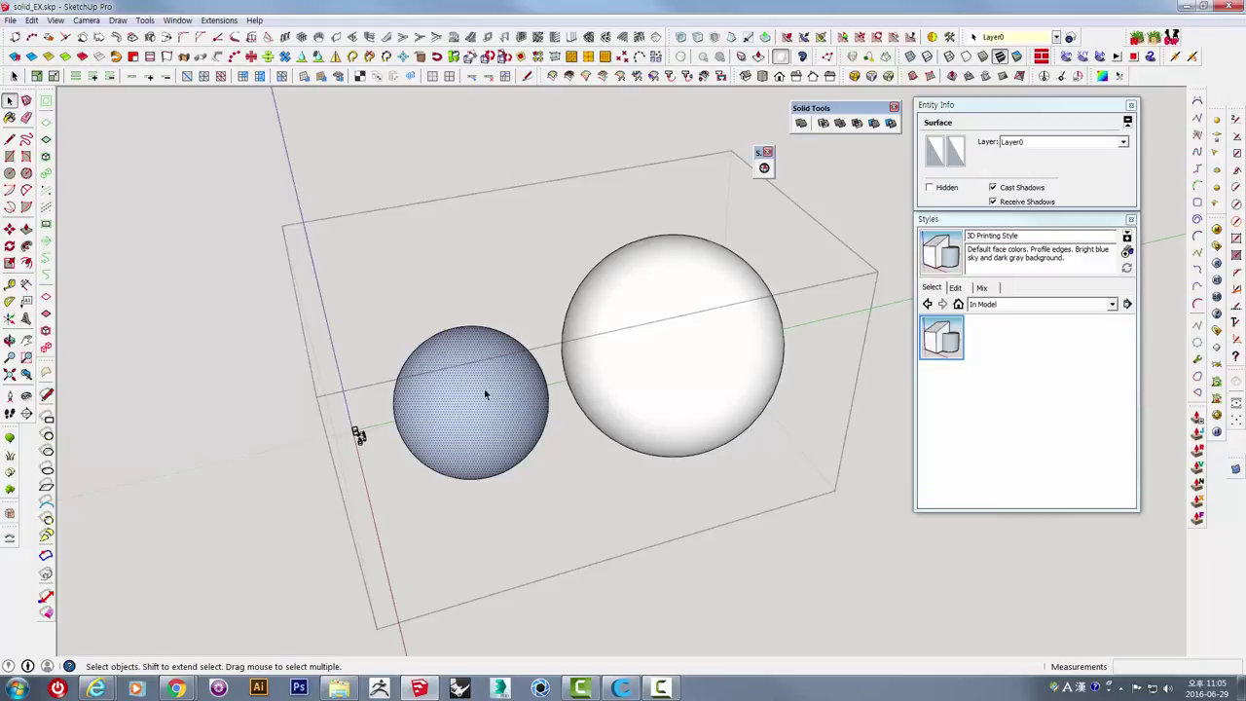
# Move the larger sphere over the smaller one so they share a centre.
pyautogui.click(659, 331)
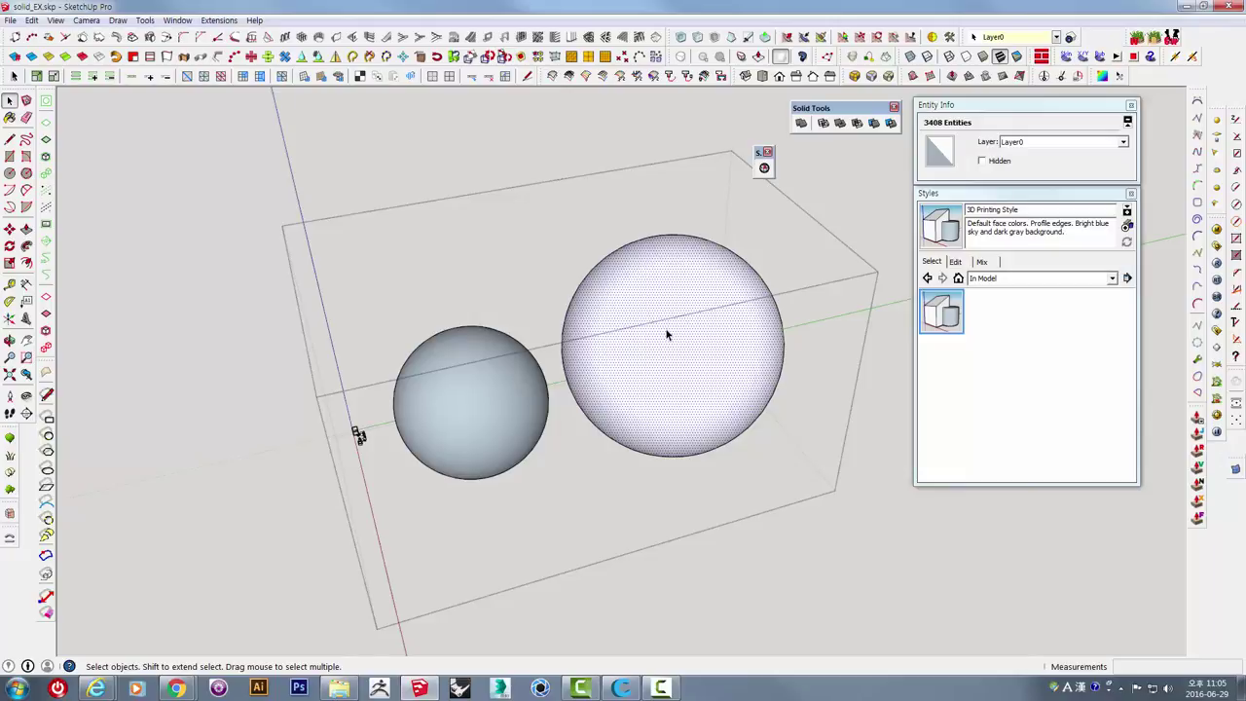
pyautogui.press('m')
pyautogui.click(754, 443)
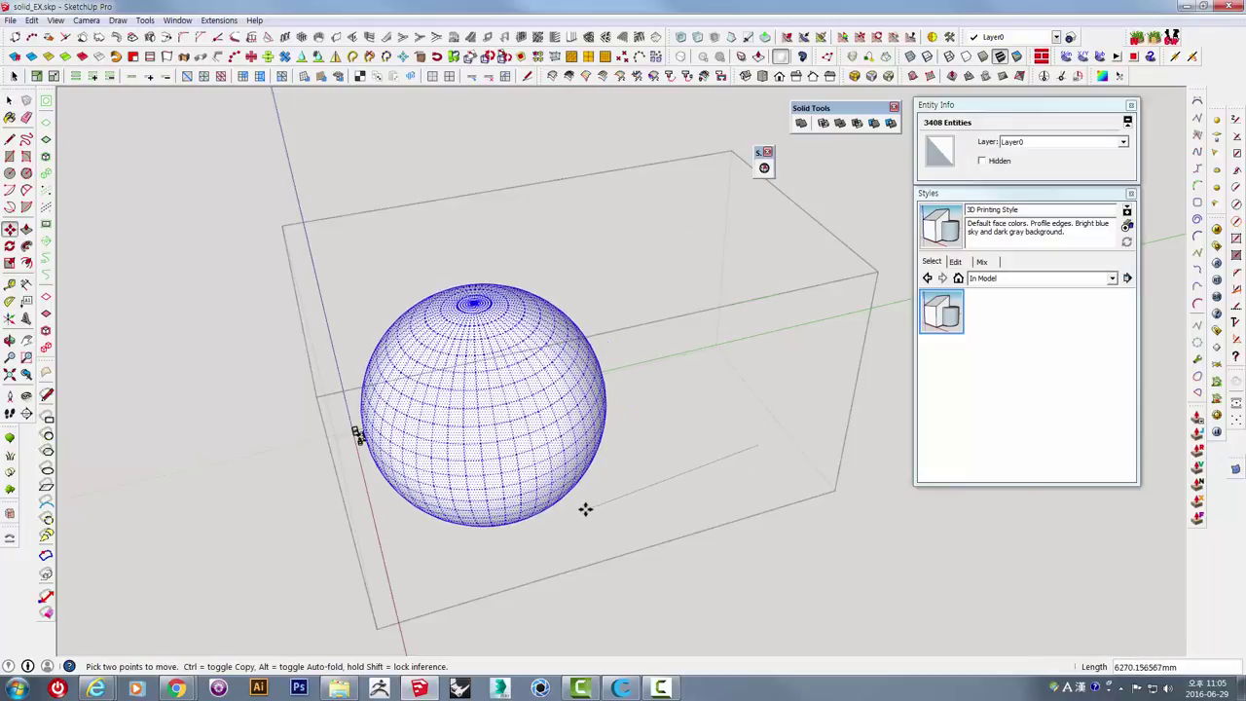
pyautogui.click(584, 509)
pyautogui.press('space')
# Orbit around the cube and spheres to inspect the groups and the hollow sphere's interior.
pyautogui.click(630, 331)
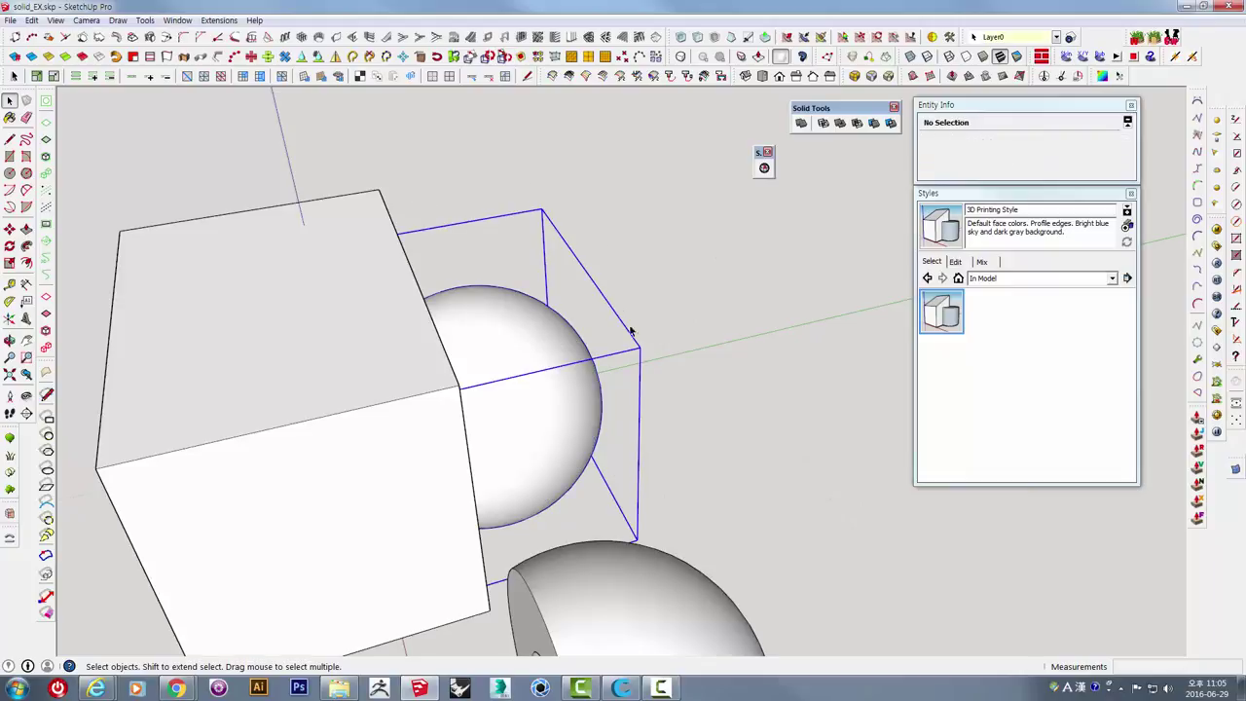
pyautogui.moveTo(715, 311)
pyautogui.mouseDown(button='middle')
pyautogui.moveTo(578, 365)
pyautogui.moveTo(533, 355)
pyautogui.moveTo(612, 334)
pyautogui.moveTo(689, 459)
pyautogui.moveTo(738, 345)
pyautogui.moveTo(613, 337)
pyautogui.mouseUp(button='middle')
pyautogui.scroll(3, 534, 355)
pyautogui.scroll(-5, 689, 459)
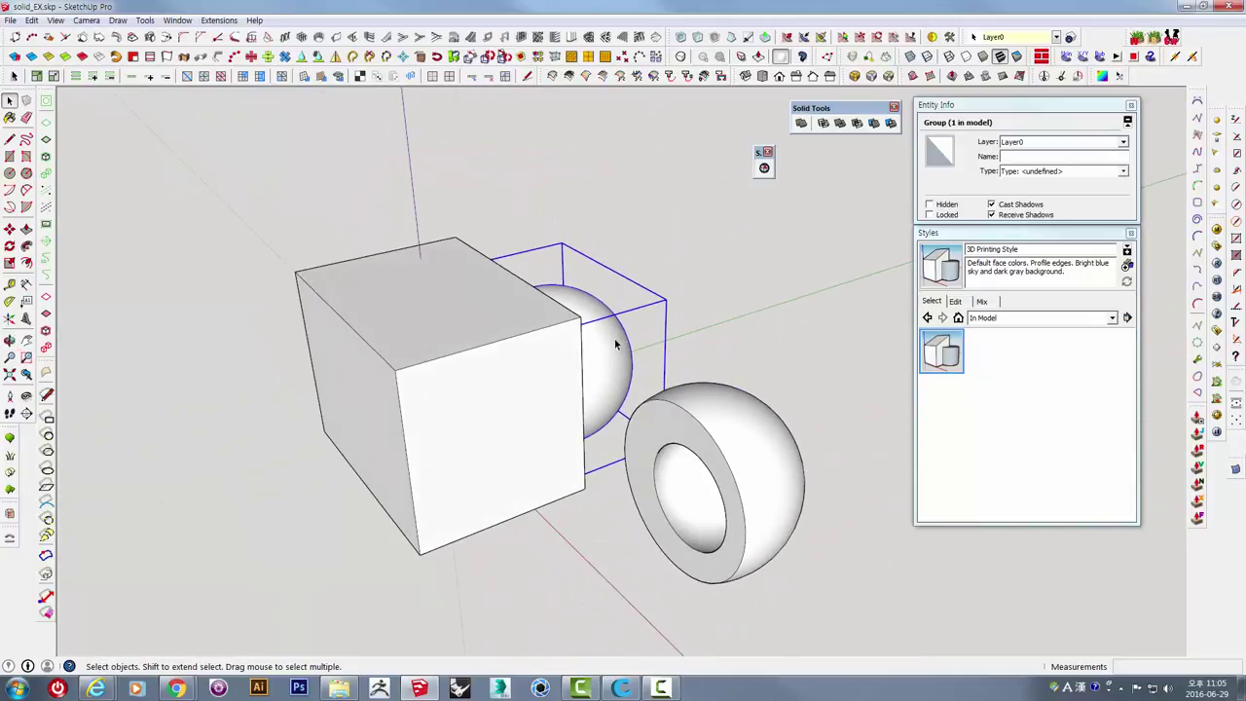
pyautogui.doubleClick(613, 336)
pyautogui.click(551, 375)
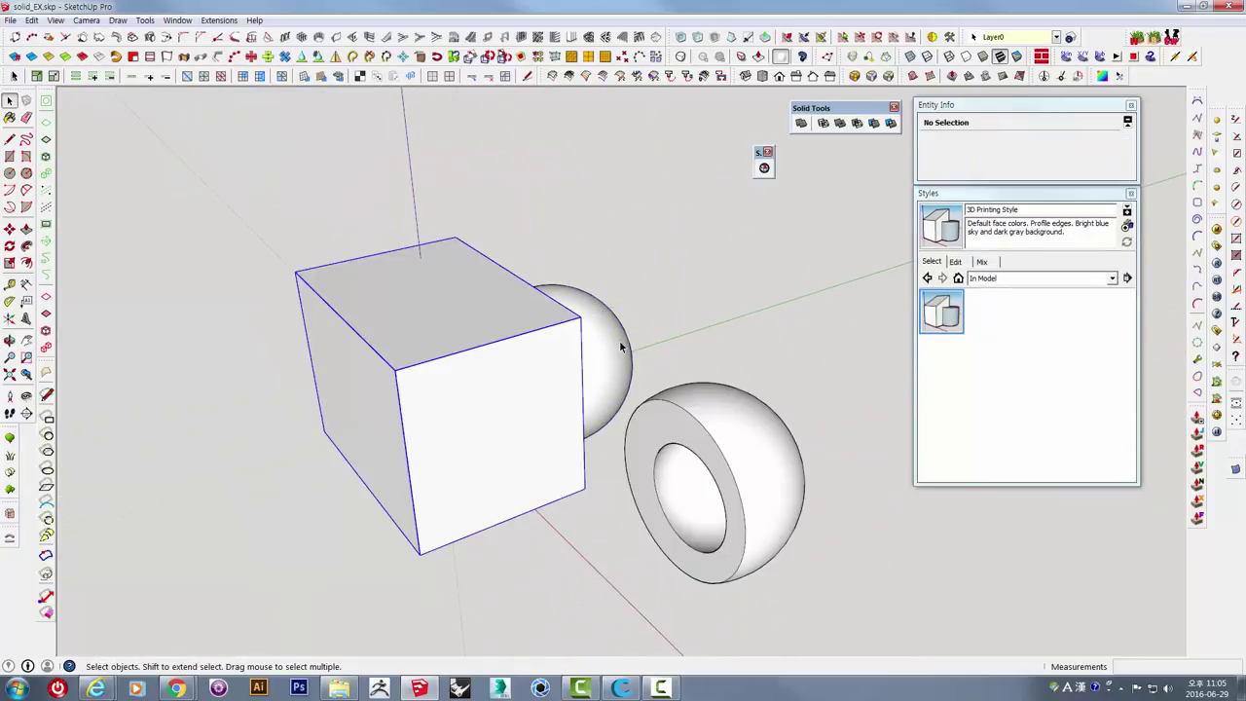
pyautogui.moveTo(670, 334); pyautogui.dragTo(626, 315, button='middle')
pyautogui.scroll(2, 626, 314)
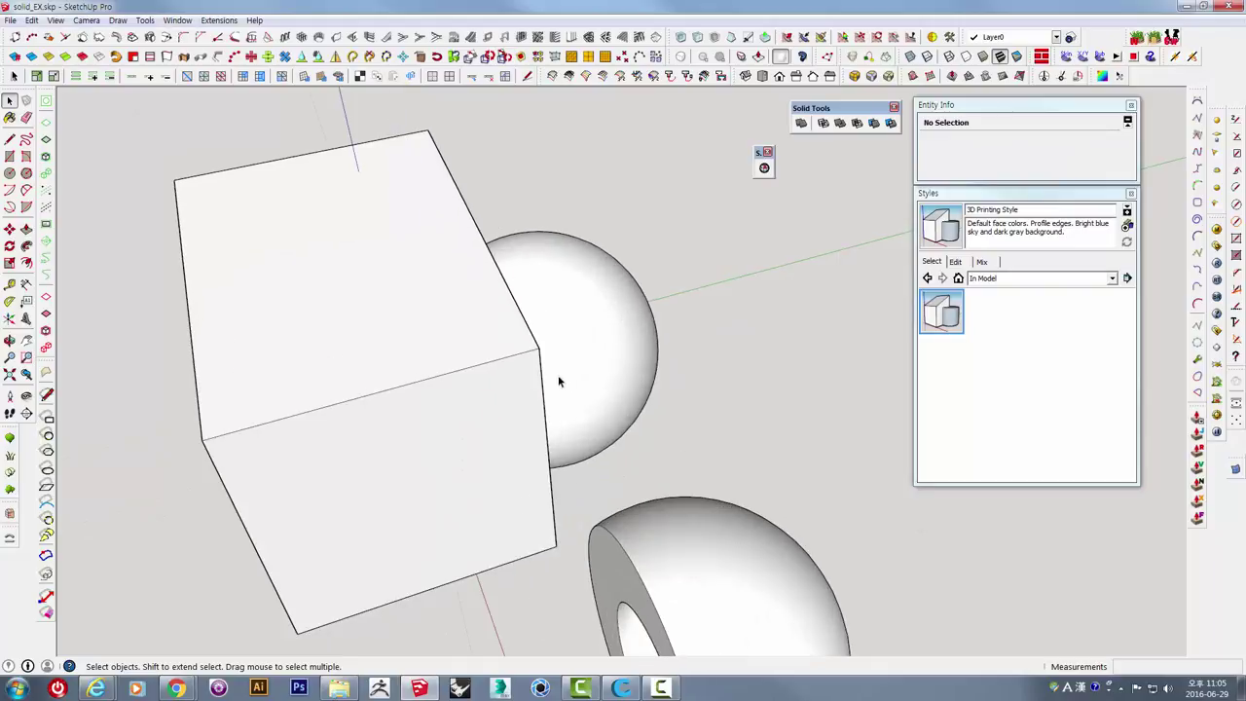
pyautogui.moveTo(554, 375)
pyautogui.mouseDown(button='middle')
pyautogui.moveTo(781, 314)
pyautogui.moveTo(750, 445)
pyautogui.moveTo(801, 422)
pyautogui.mouseUp(button='middle')
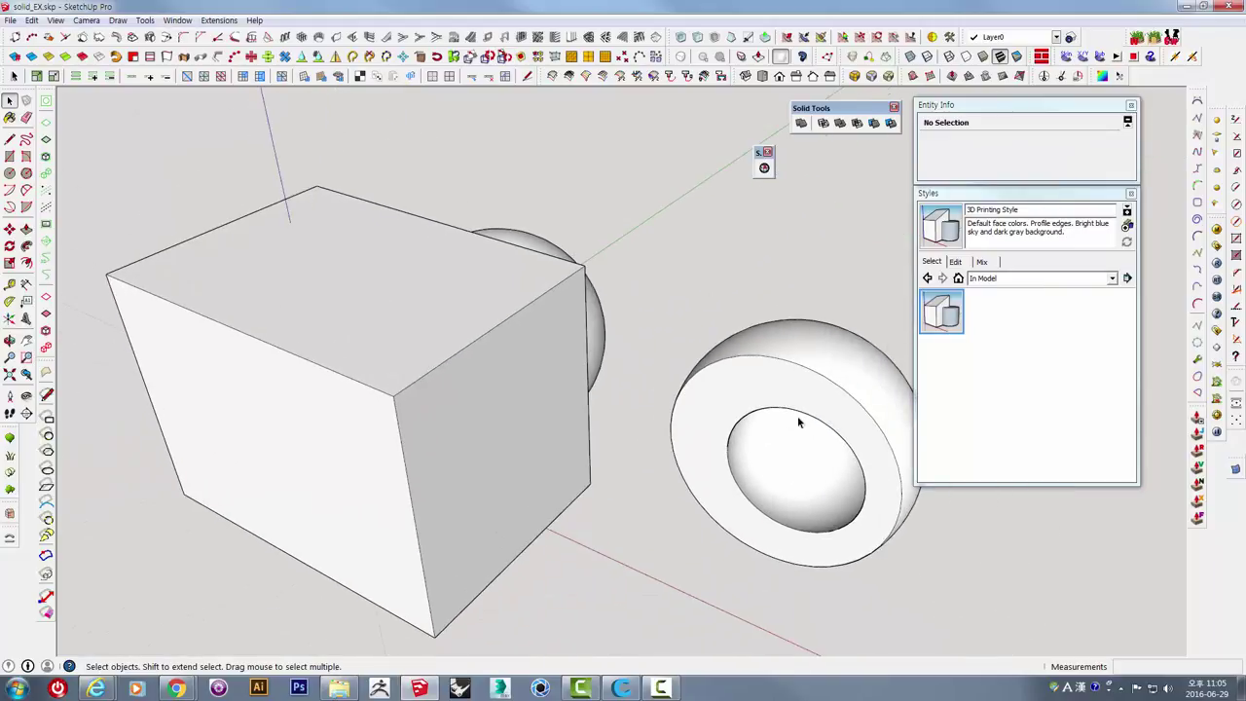
pyautogui.moveTo(711, 444); pyautogui.dragTo(802, 406, button='middle')
pyautogui.scroll(-2, 789, 480)
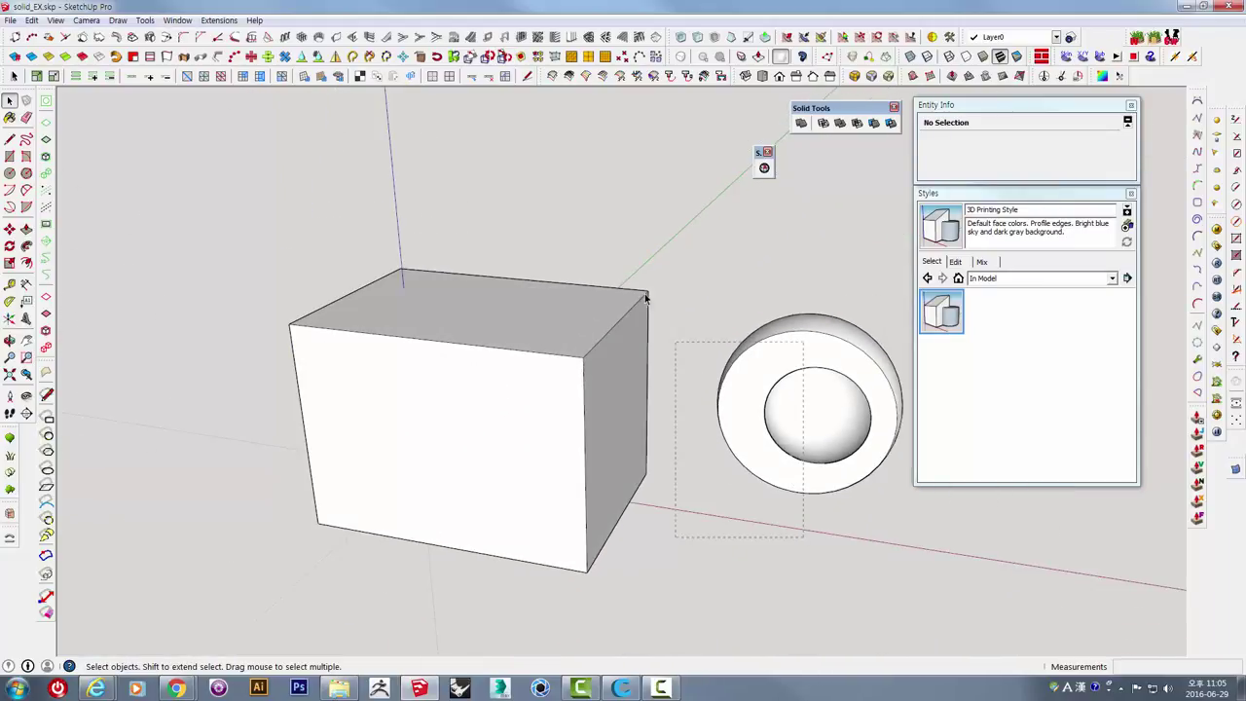
# Delete all three groups, then undo to restore them.
pyautogui.hotkey('ctrl', 'a')
pyautogui.moveTo(645, 297); pyautogui.dragTo(553, 438, button='middle')
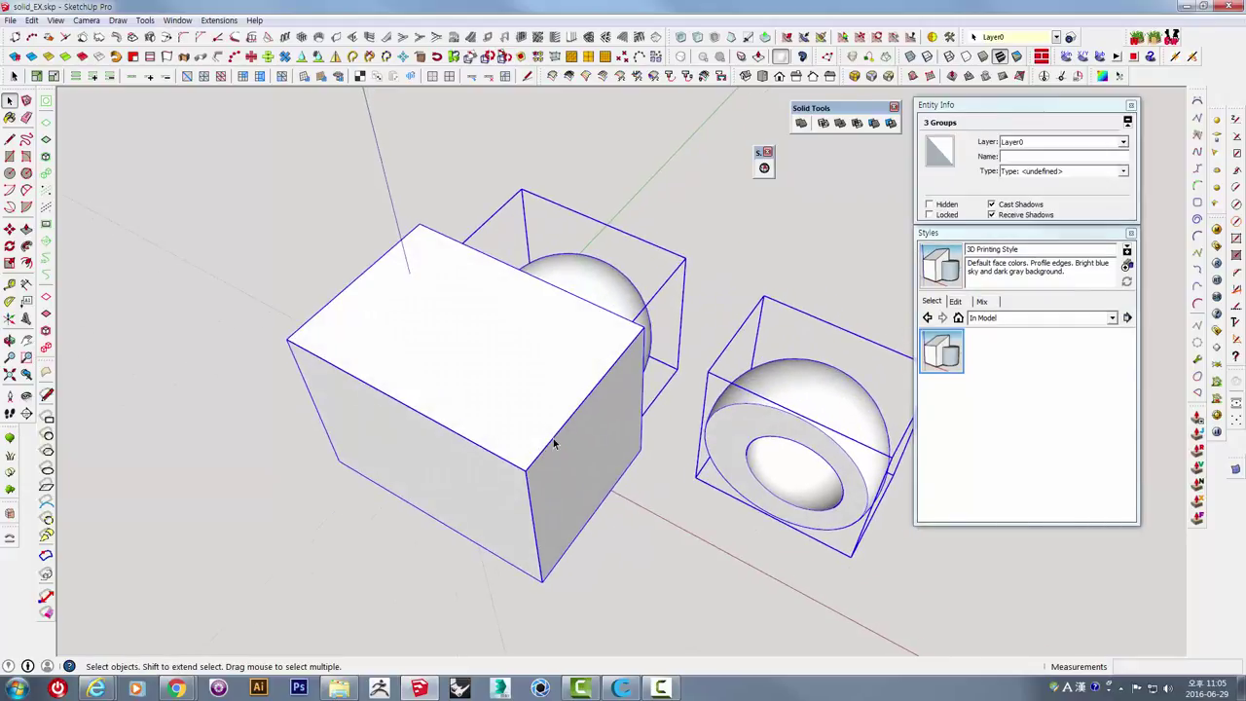
pyautogui.press('Delete')
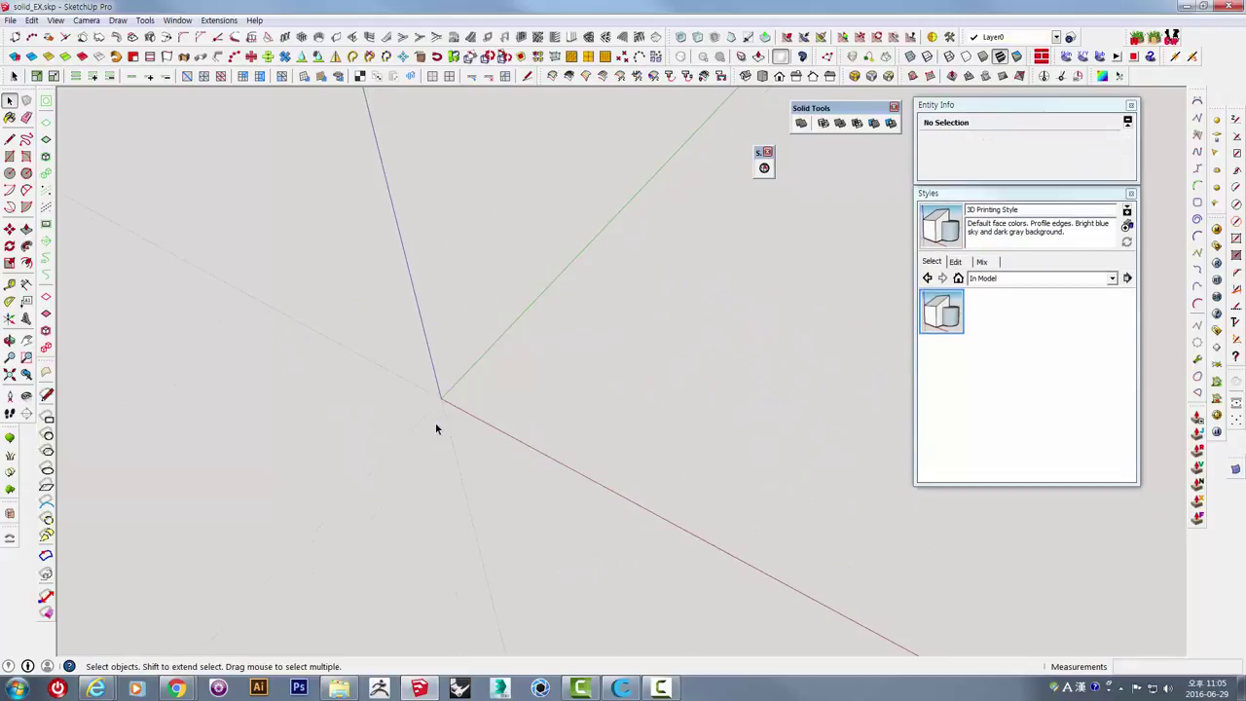
pyautogui.keyDown('shift'); pyautogui.moveTo(435, 423); pyautogui.dragTo(525, 416, button='middle'); pyautogui.keyUp('shift')
pyautogui.hotkey('ctrl', 'z')
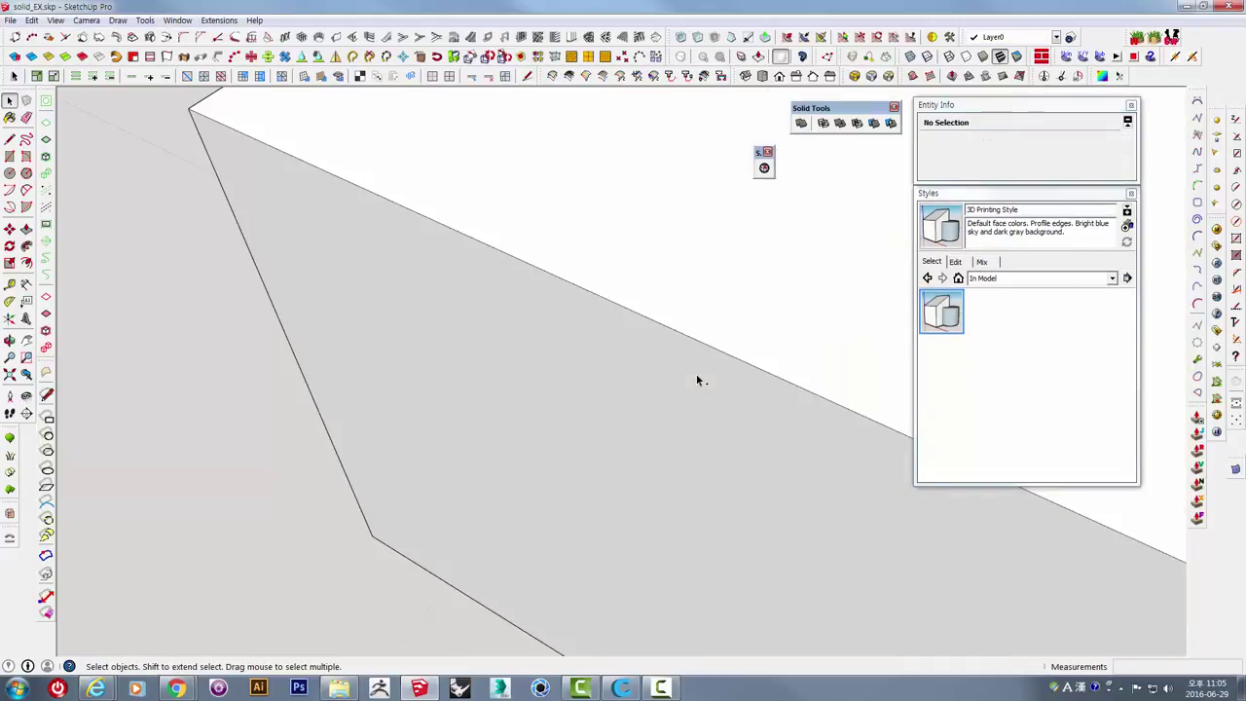
# Delete both box groups, then the remaining hollow sphere.
pyautogui.moveTo(696, 380)
pyautogui.mouseDown(button='middle')
pyautogui.moveTo(535, 455)
pyautogui.moveTo(540, 467)
pyautogui.moveTo(703, 464)
pyautogui.mouseUp(button='middle')
pyautogui.click(671, 367)
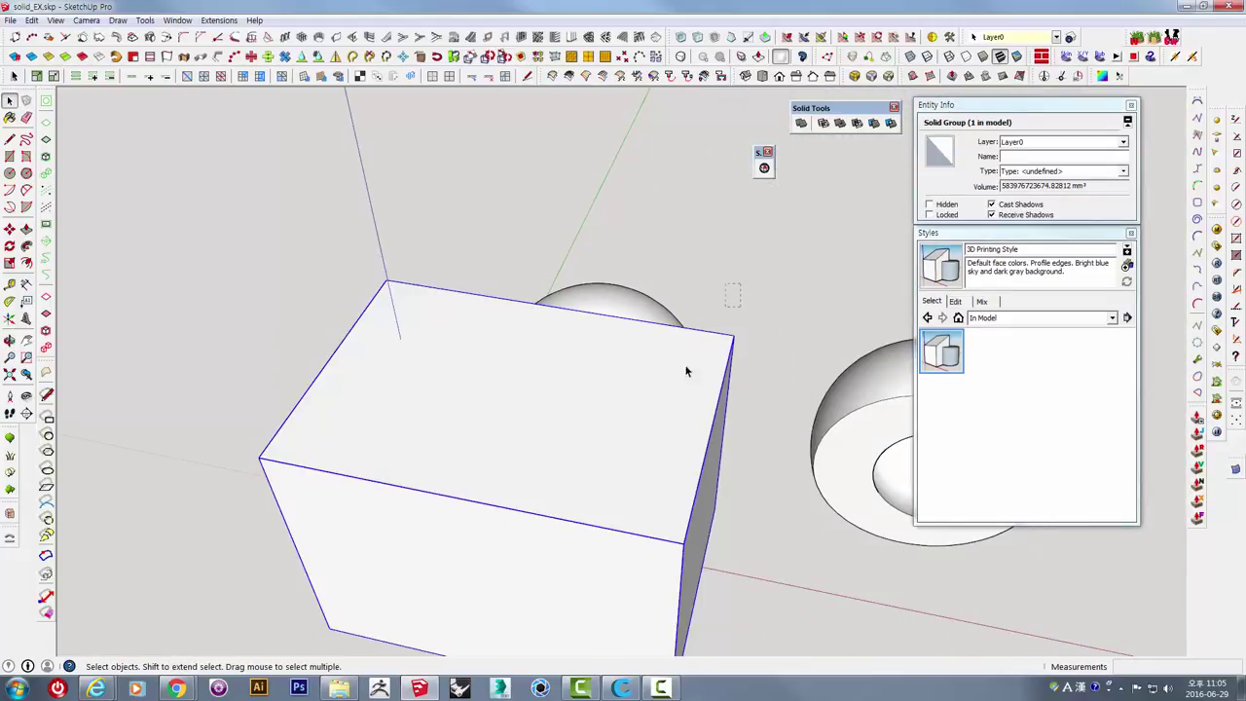
pyautogui.keyDown('ctrl'); pyautogui.click(667, 404); pyautogui.keyUp('ctrl')
pyautogui.press('Delete')
pyautogui.hotkey('ctrl', 'a')
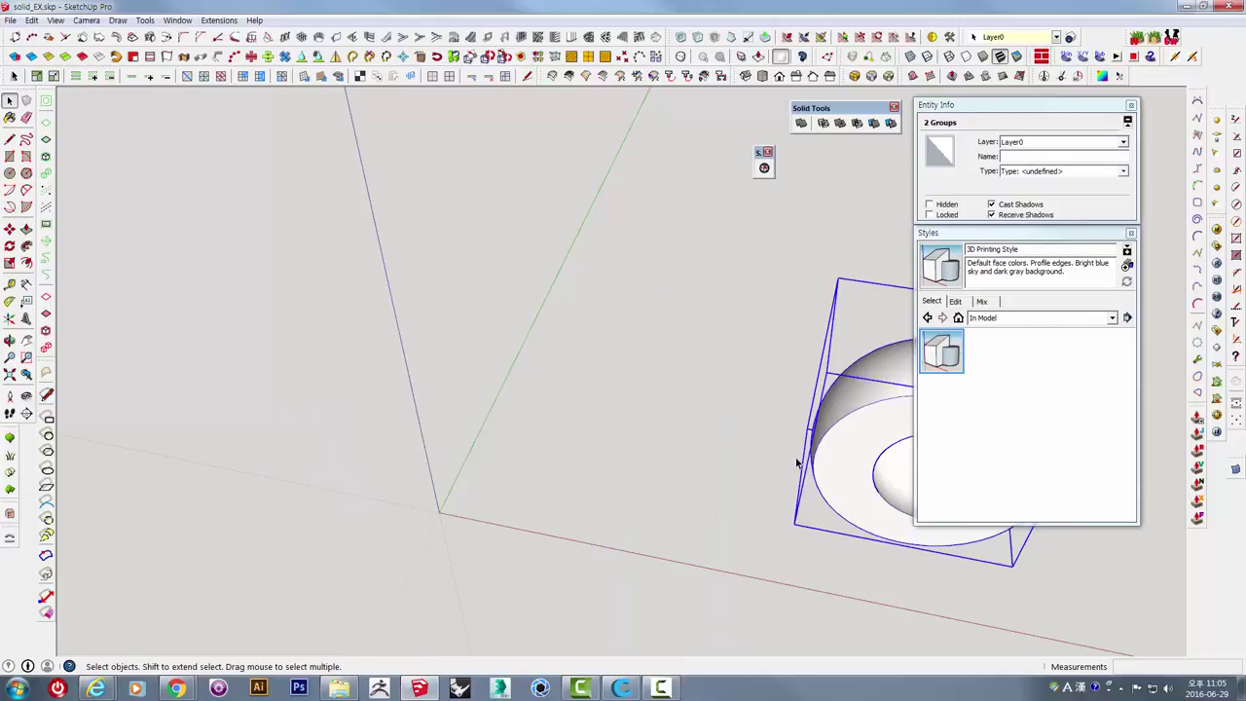
pyautogui.press('Delete')
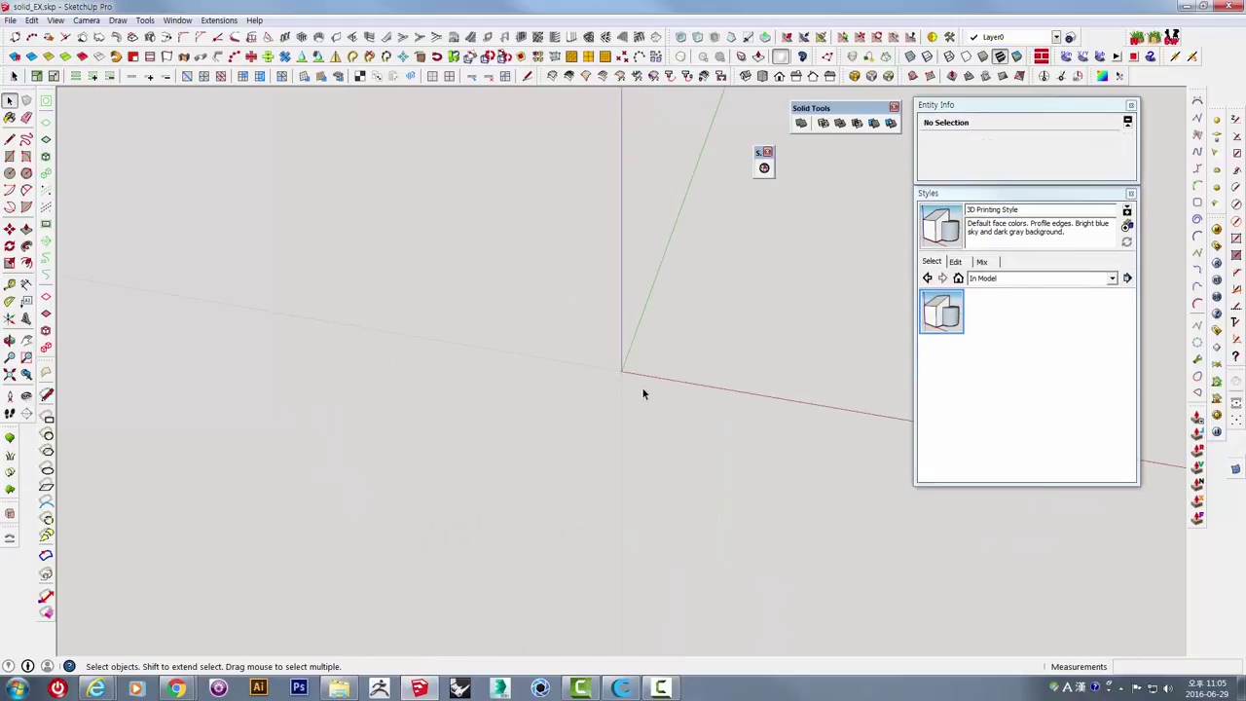
# Undo twice to restore the sphere and box, then inspect the box's side.
pyautogui.moveTo(688, 486)
pyautogui.mouseDown(button='middle')
pyautogui.moveTo(737, 417)
pyautogui.moveTo(609, 461)
pyautogui.mouseUp(button='middle')
pyautogui.hotkey('ctrl', 'z')
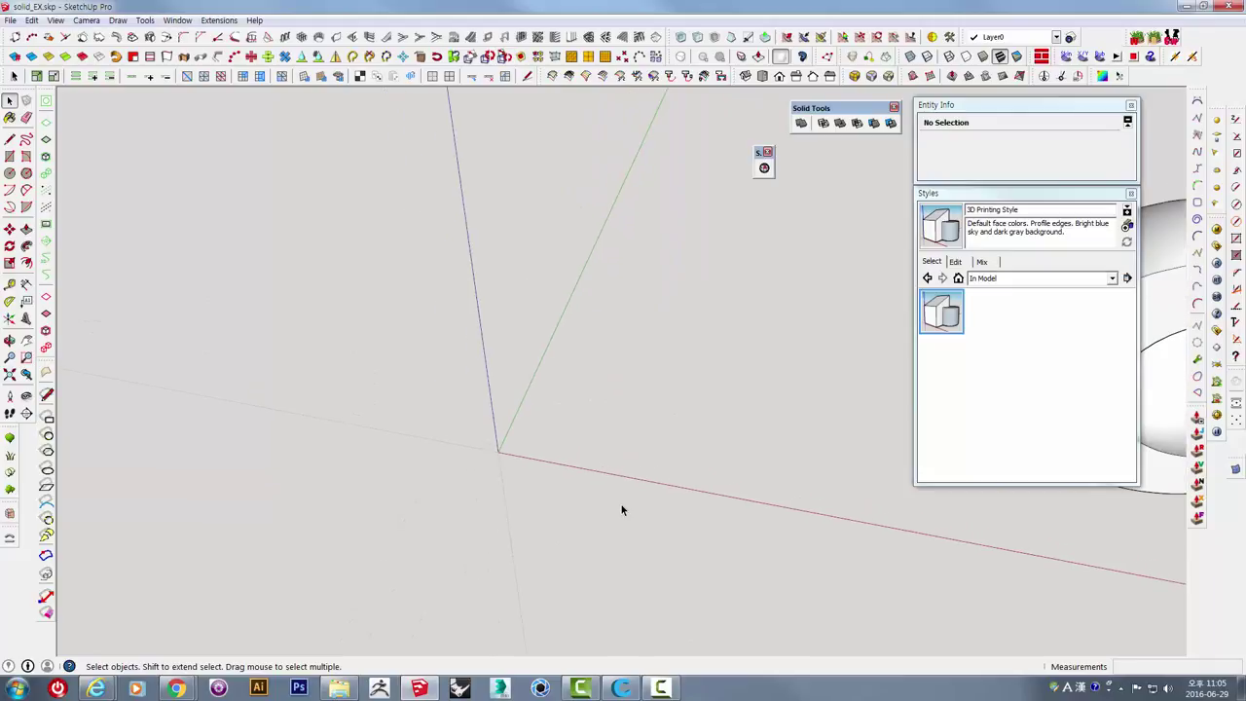
pyautogui.hotkey('ctrl', 'z')
pyautogui.scroll(-2, 623, 509)
pyautogui.click(763, 235)
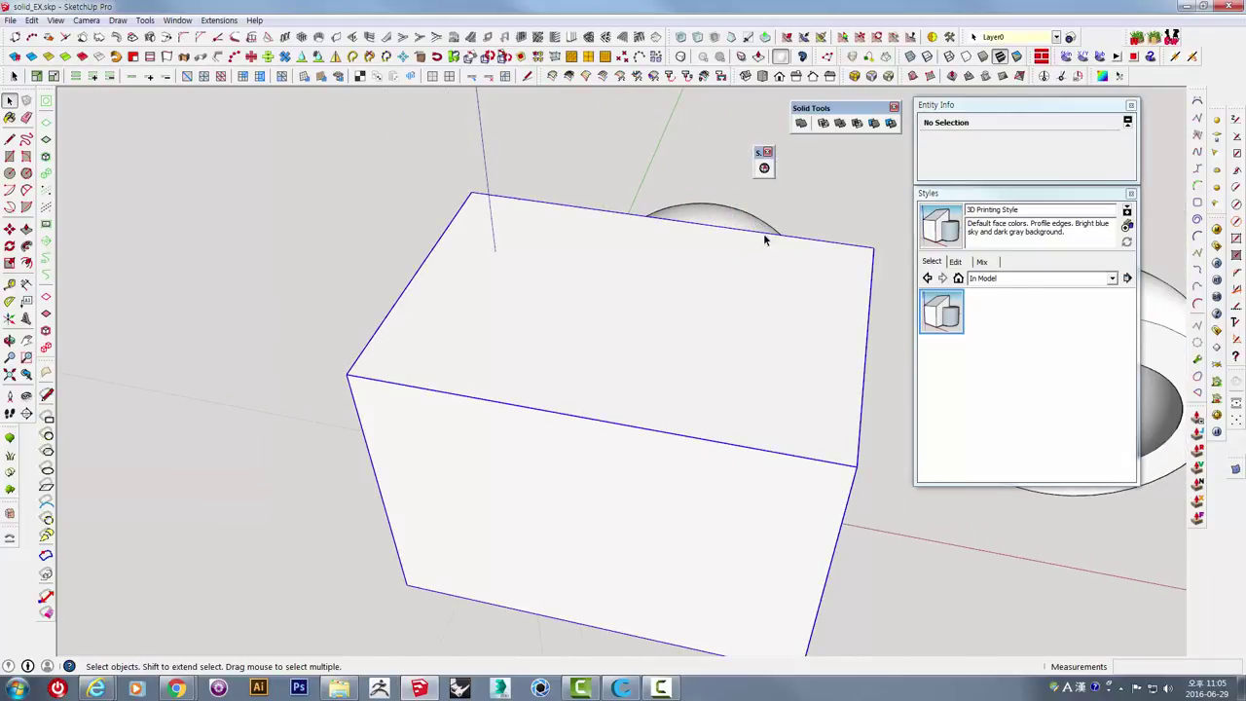
pyautogui.hotkey('ctrl', 'a')
pyautogui.moveTo(716, 279)
pyautogui.mouseDown(button='middle')
pyautogui.moveTo(581, 250)
pyautogui.moveTo(786, 214)
pyautogui.moveTo(451, 455)
pyautogui.mouseUp(button='middle')
pyautogui.press('Escape')
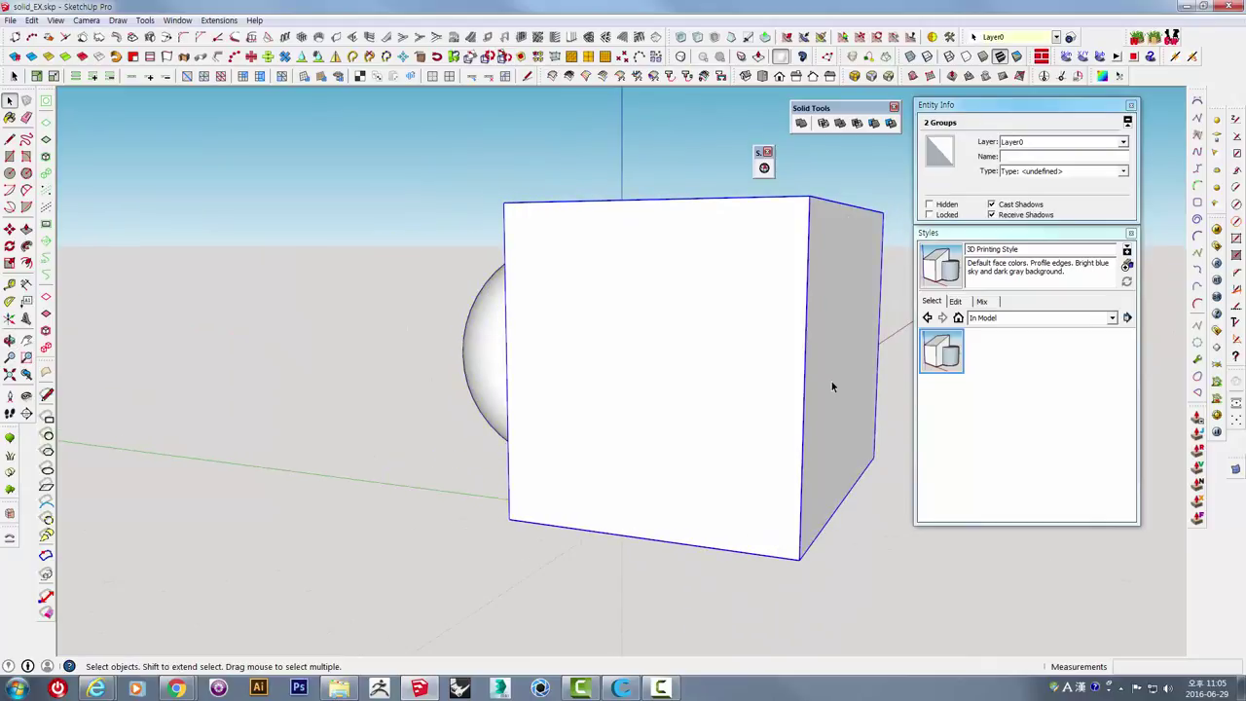
# Delete the box and then the remaining sphere group, leaving only the axes.
pyautogui.click(831, 386)
pyautogui.press('Delete')
pyautogui.click(689, 338)
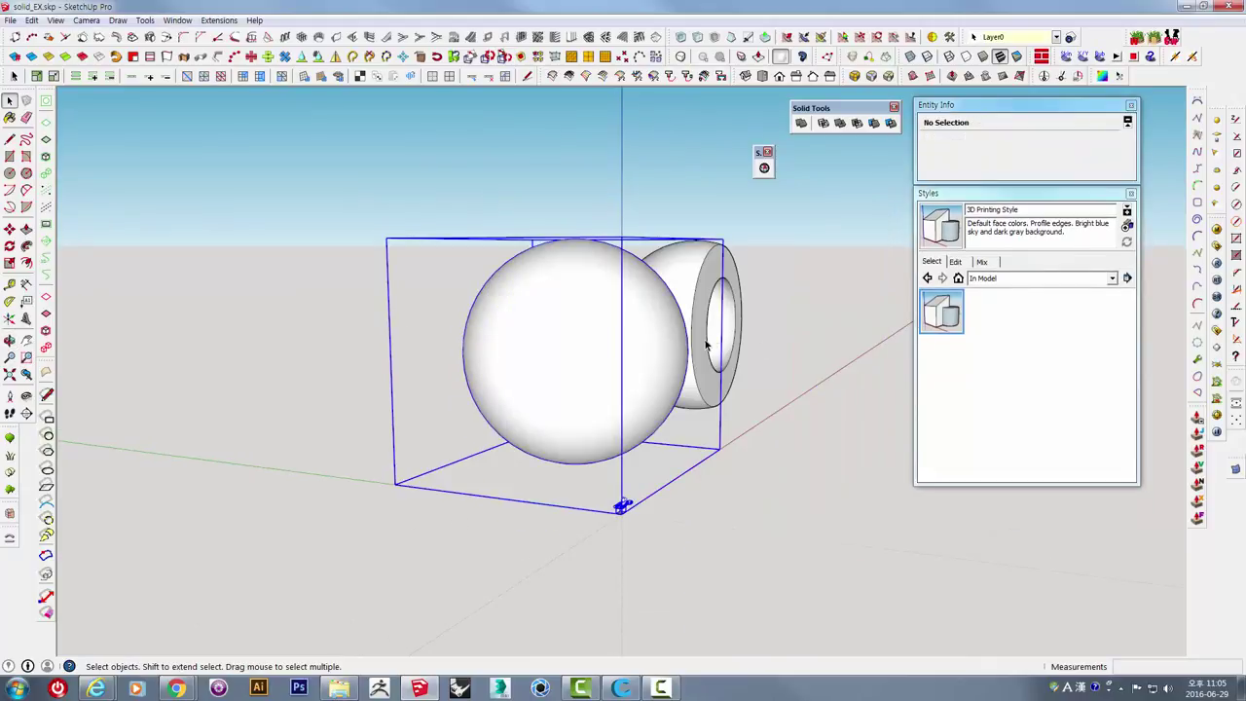
pyautogui.press('Delete')
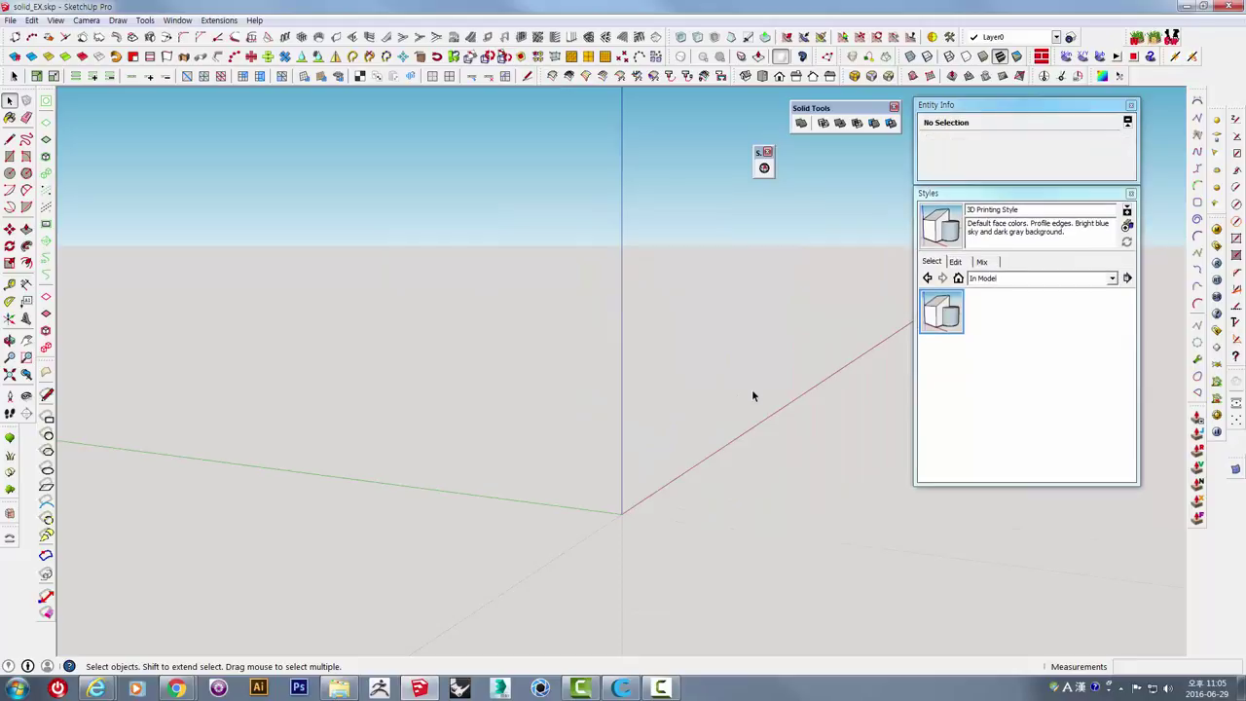